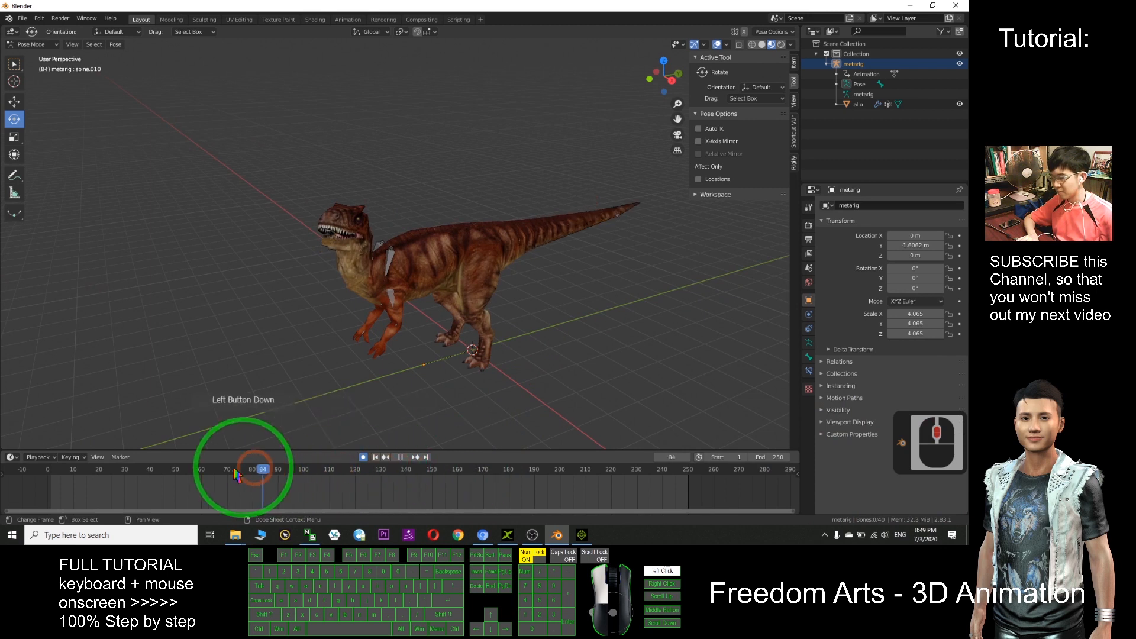
Play back the dinosaur's tail animation and stop playback at frame 44
left_click(216, 471)
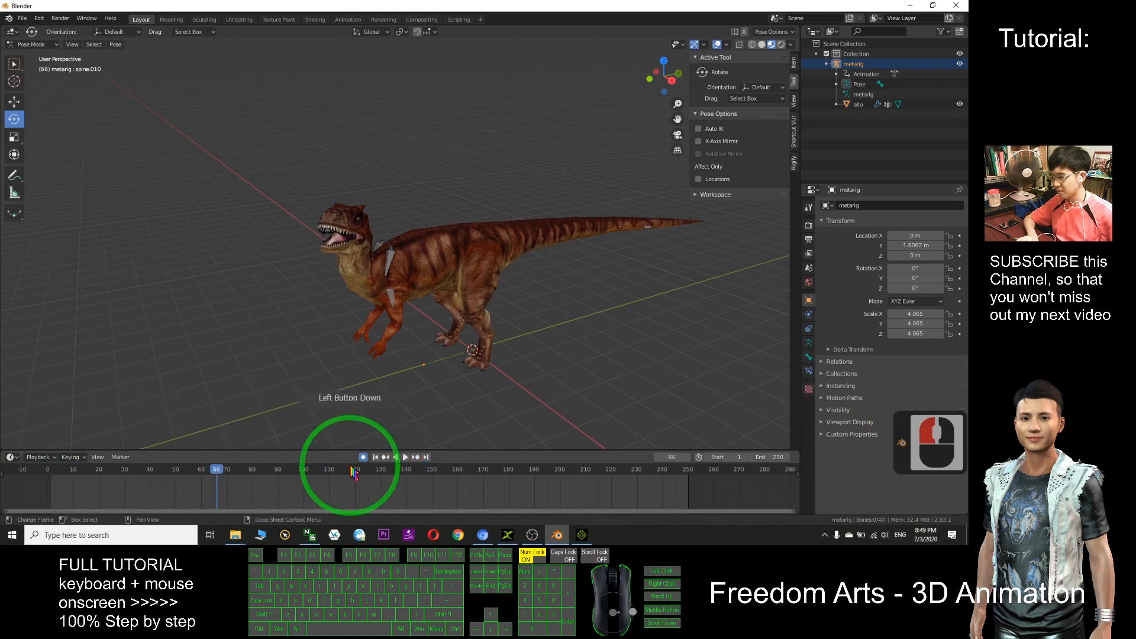
left_click(407, 458)
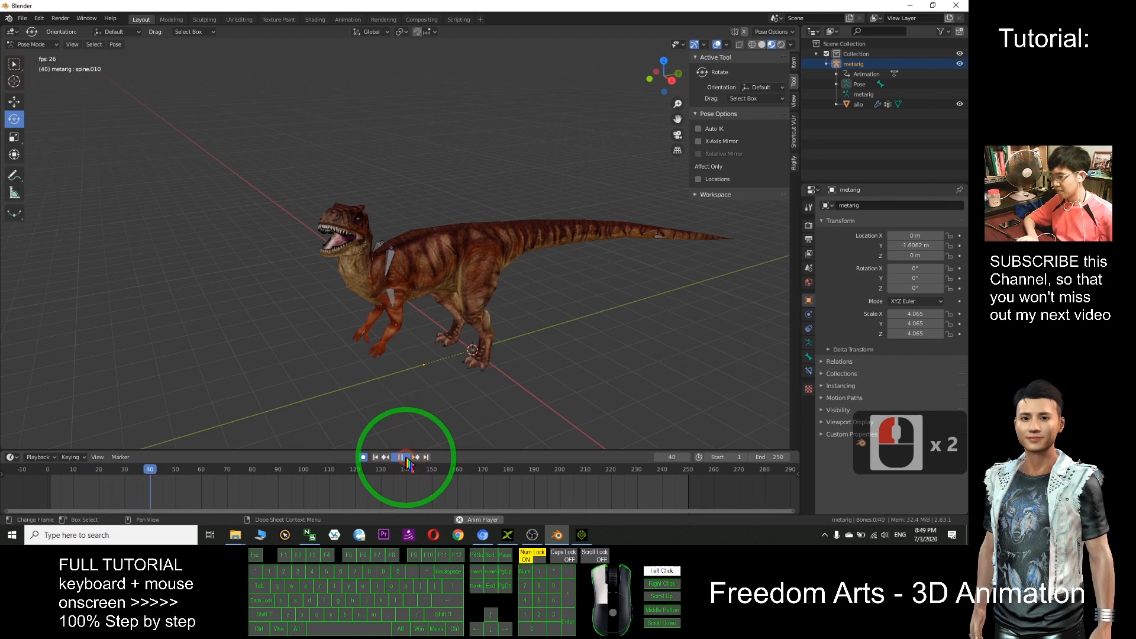
left_click(402, 458)
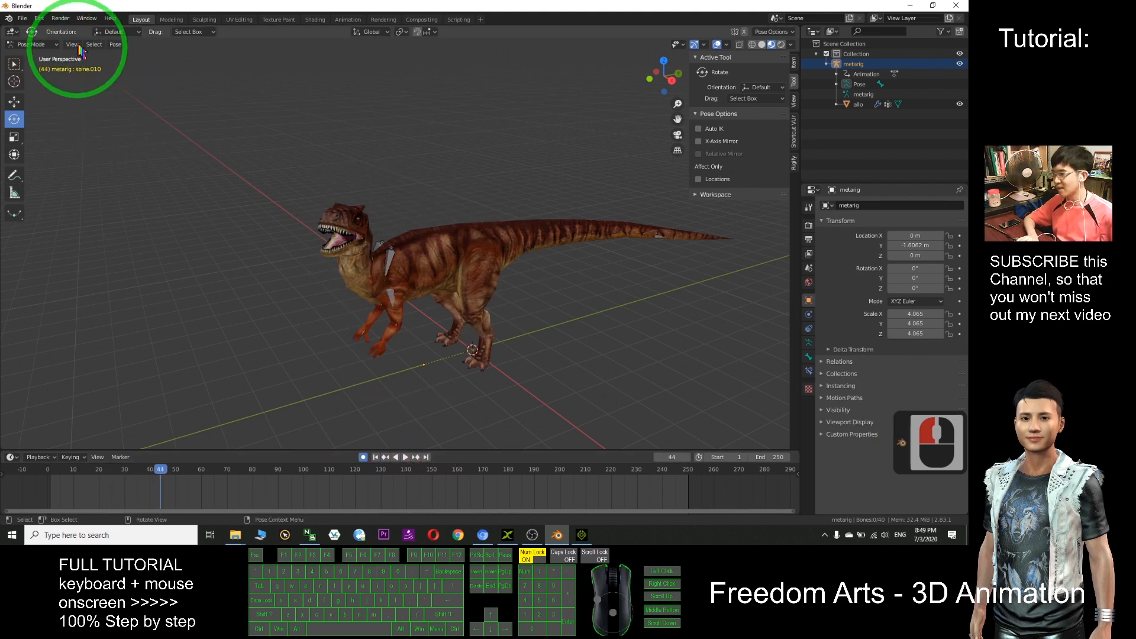
left_click(33, 79)
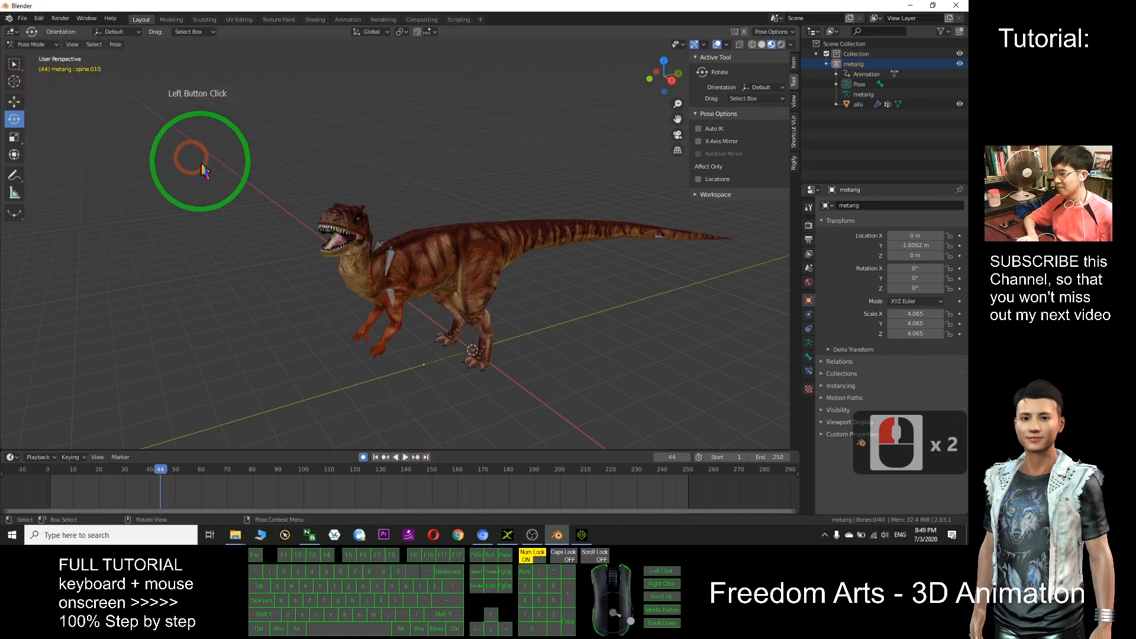
Switch the viewport to wireframe and rotate neck bone spine.011 at frame 44 so the dinosaur's head turns sideways
left_click(751, 46)
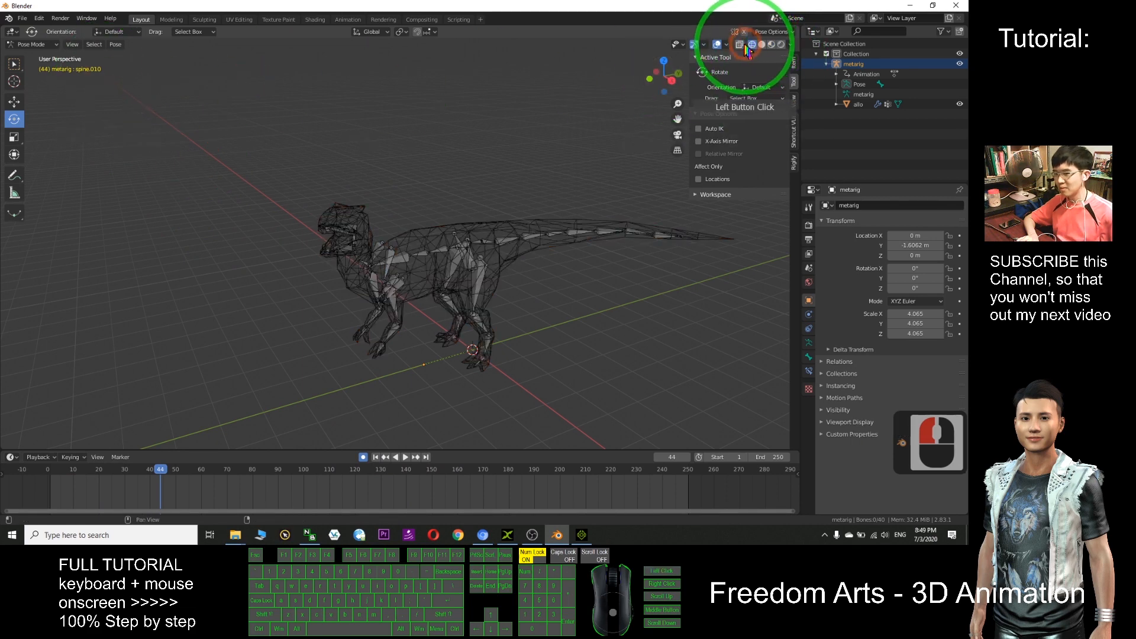
middle_click_drag(381, 158, 401, 296)
left_click(400, 282)
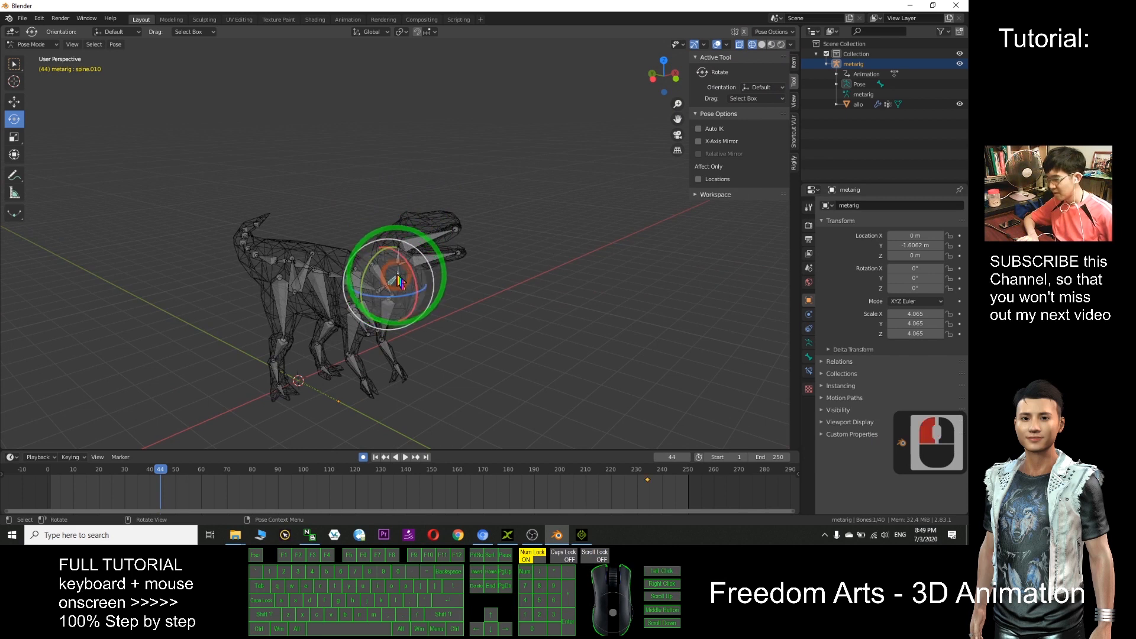
left_click_drag(404, 299, 398, 287)
key("ctrl+z")
left_click(400, 279)
left_click_drag(408, 277, 355, 308)
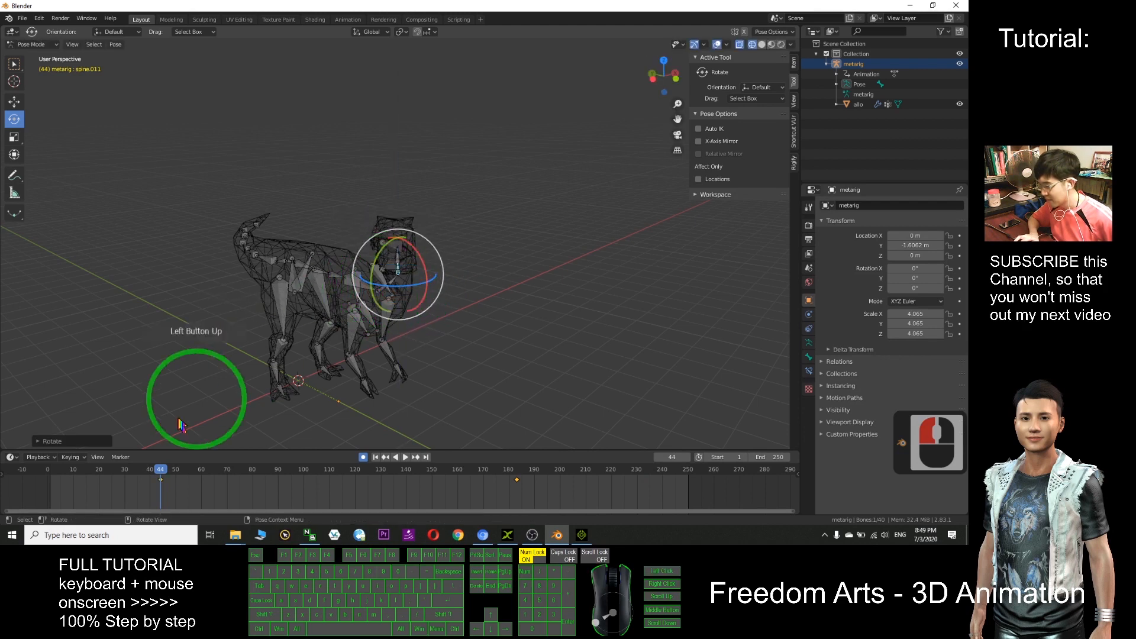
Set the timeline to frame 1 and return the viewport to Material Preview shading
left_click(406, 458)
middle_click_drag(441, 445, 545, 190)
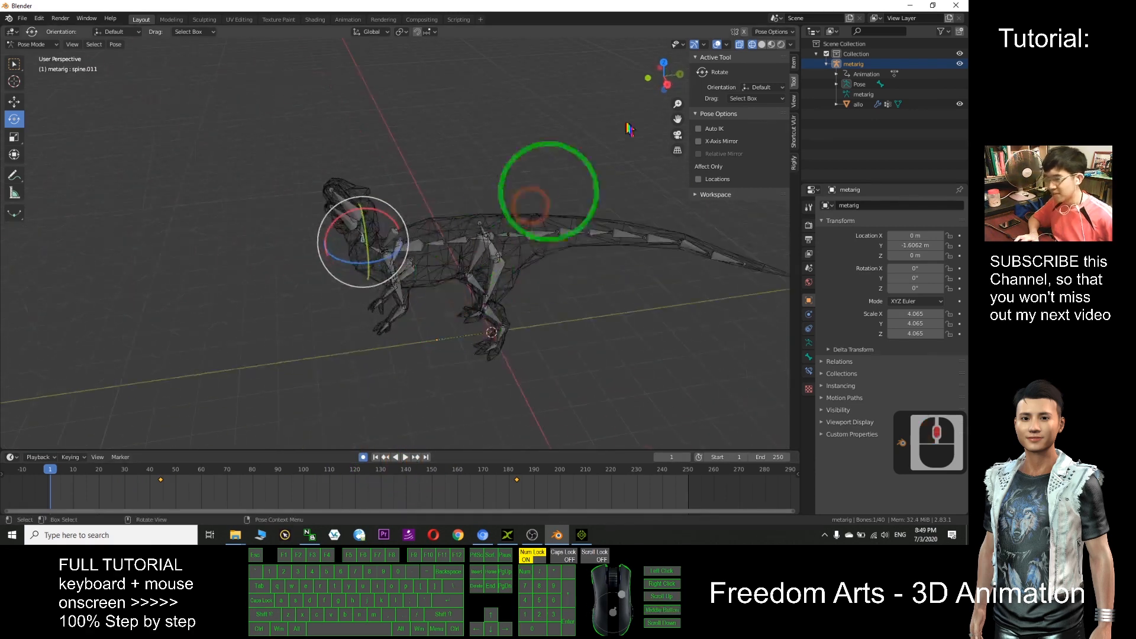
left_click(771, 45)
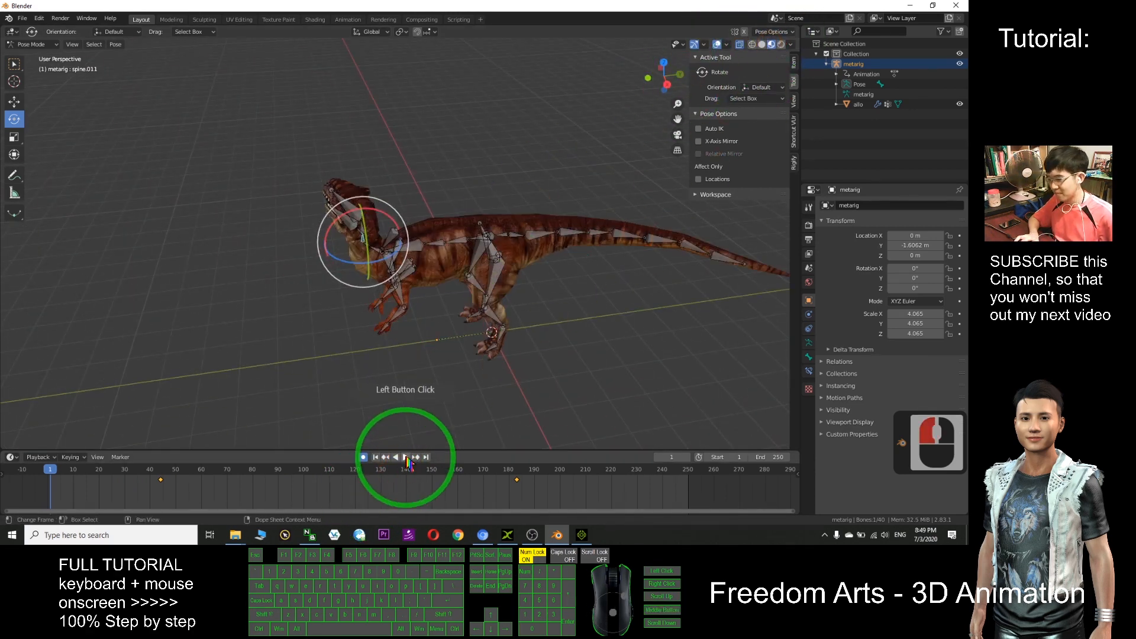
middle_click_drag(451, 355, 362, 426)
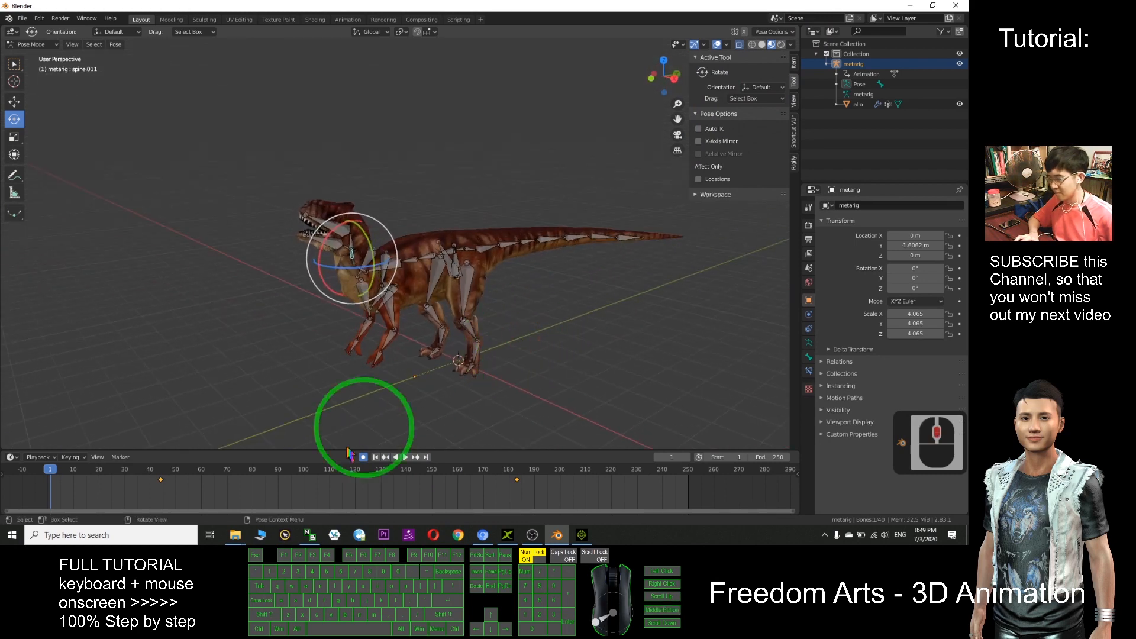
Play back the combined head and tail animation, stop it, and return to frame 1
left_click(406, 457)
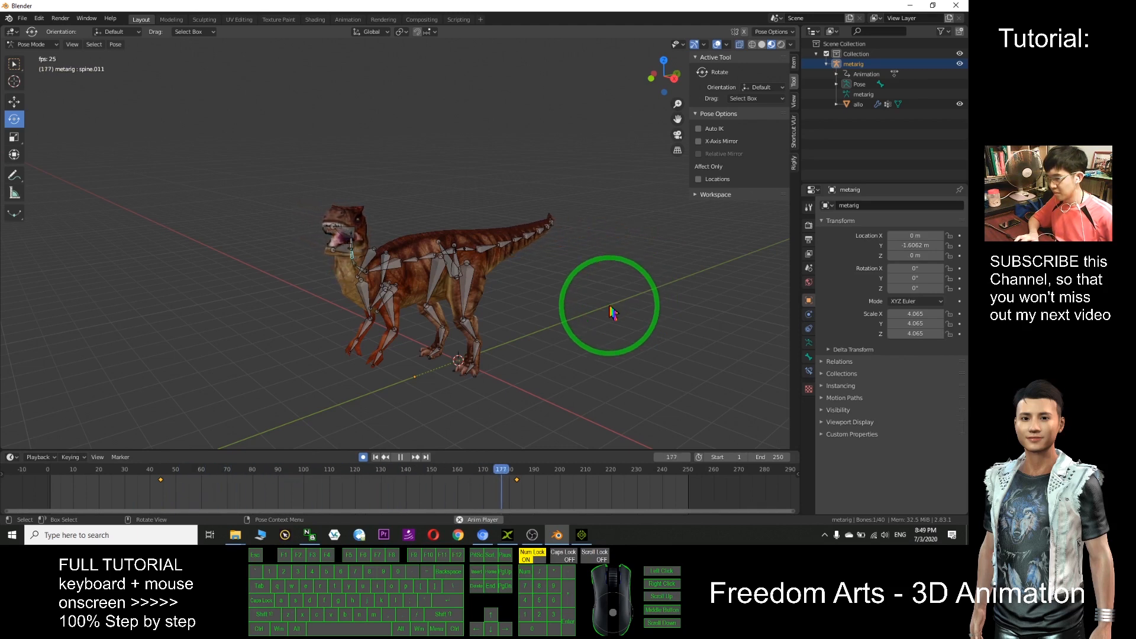
left_click_drag(631, 465, 81, 470)
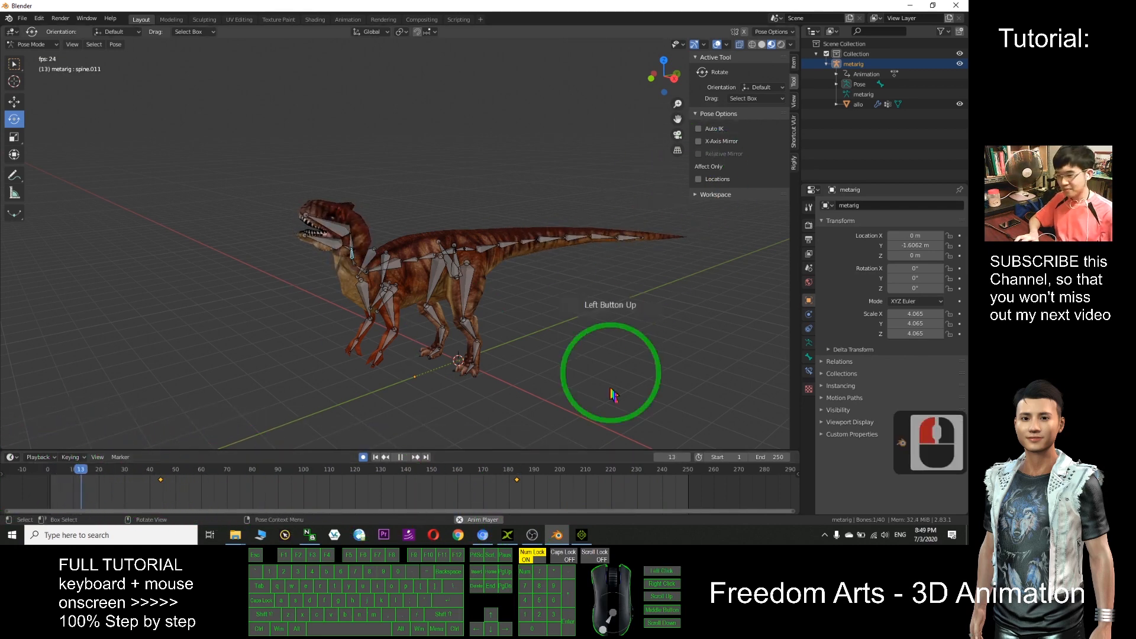
left_click(398, 458)
left_click(375, 458)
Arrange the Blender window beside the File Explorer window showing the Allosarus model folder
left_click_drag(460, 6, 794, 70)
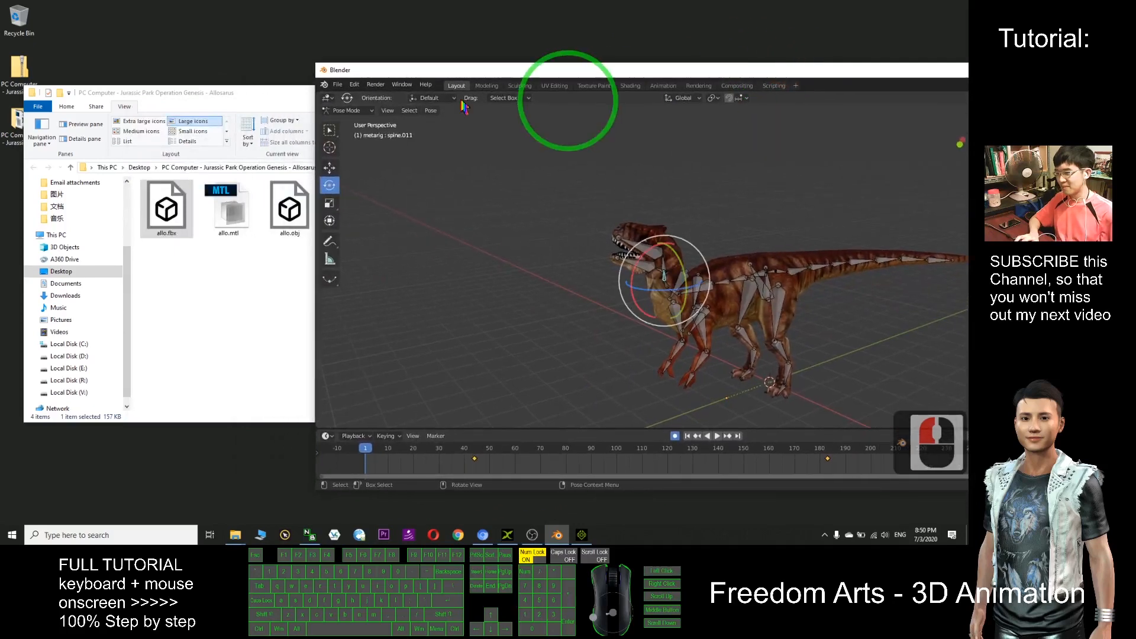
left_click(277, 92)
left_click(539, 72)
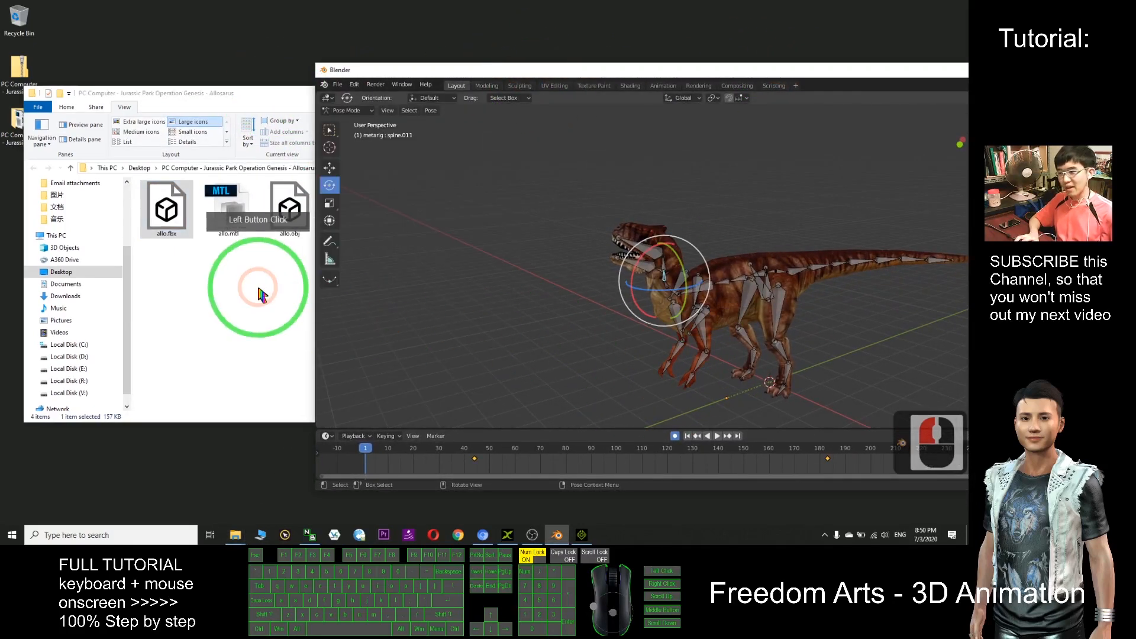
left_click(259, 324)
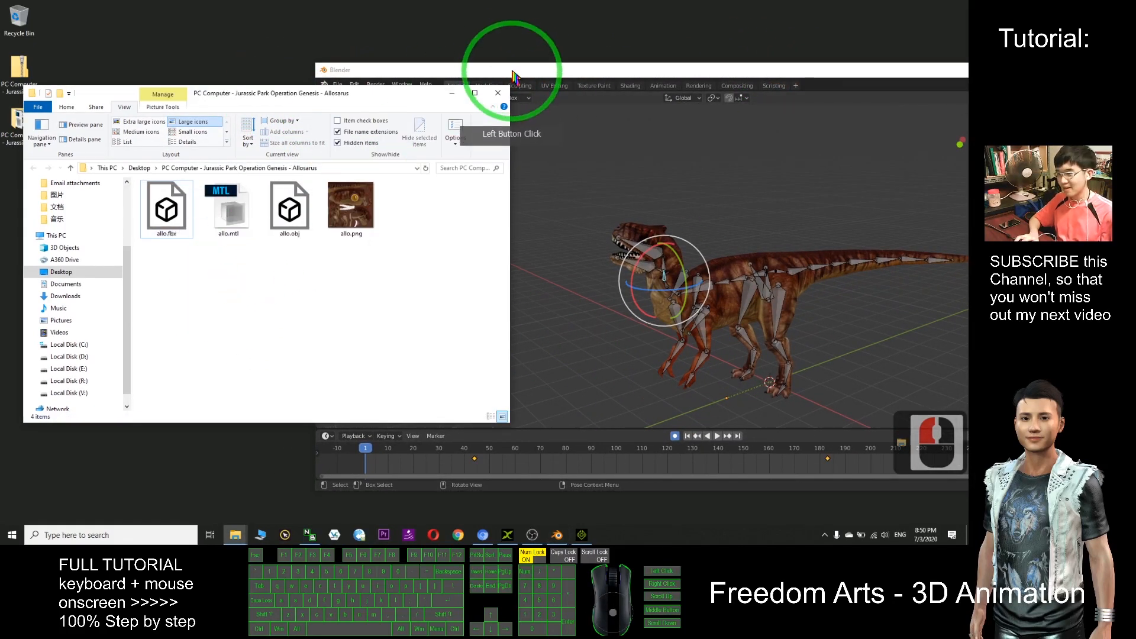
left_click(494, 71)
Start an FBX export and set its destination to the Allosarus folder path copied from File Explorer
left_click(338, 84)
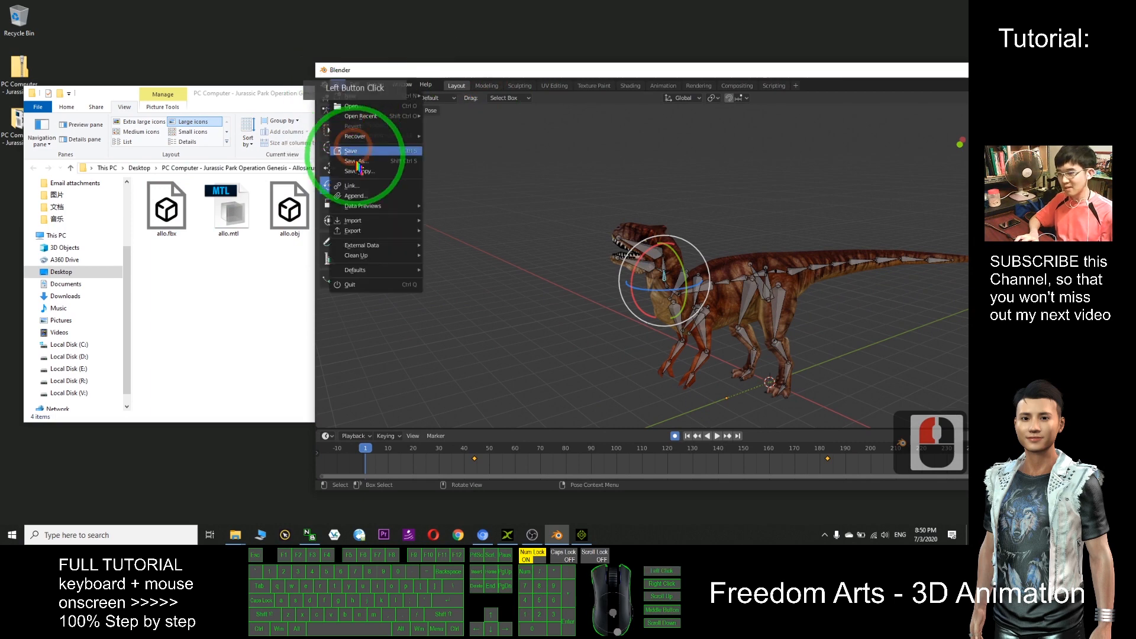
left_click(463, 291)
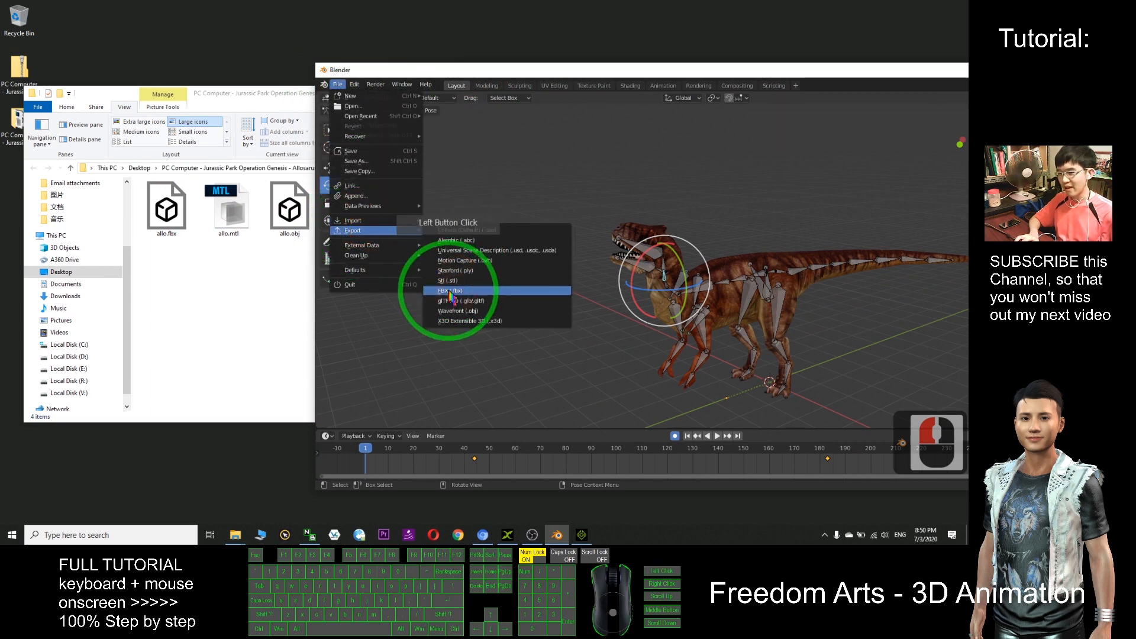
left_click(234, 93)
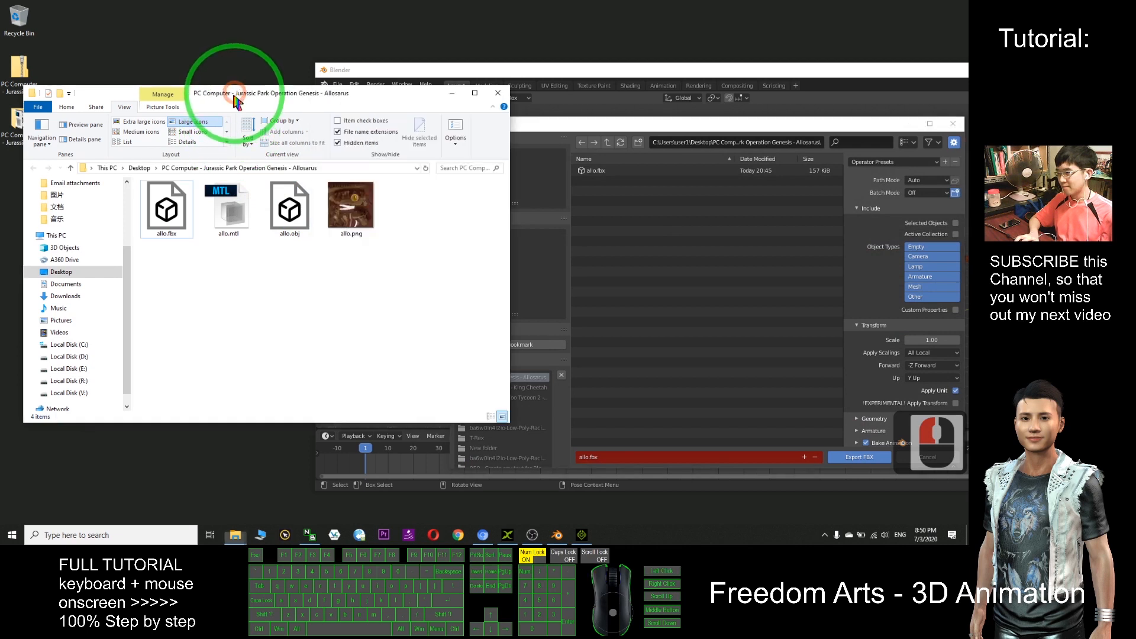
left_click(324, 169)
key("ctrl+c")
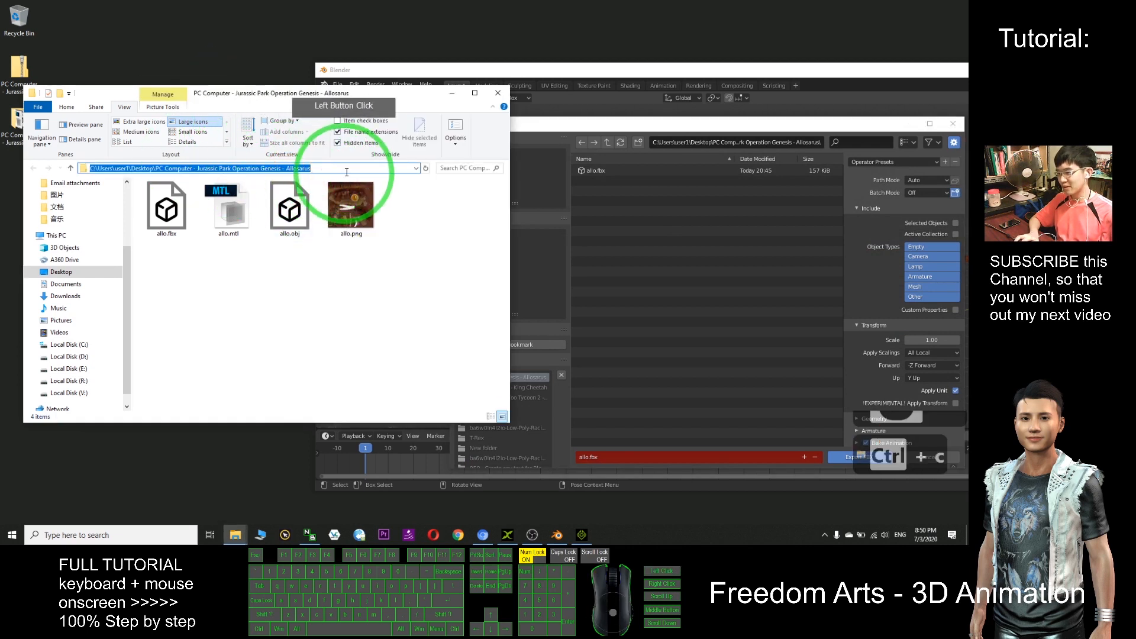
left_click(794, 144)
key("ctrl+v")
key("Return")
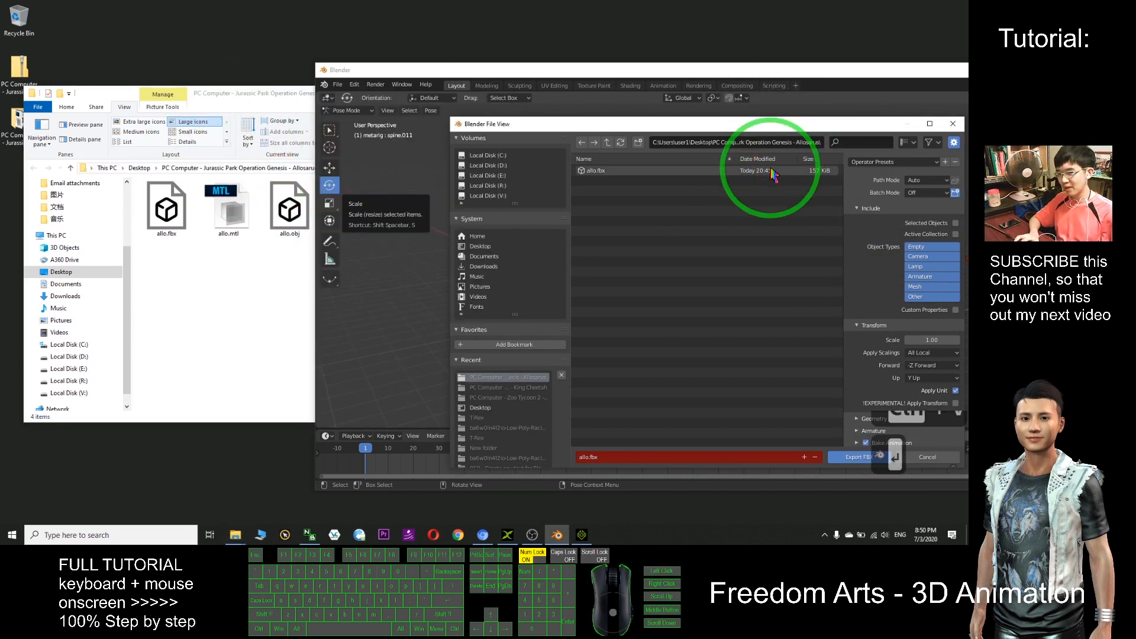
Name the FBX export file "allo (head turn right, tail move)"
left_click(588, 457)
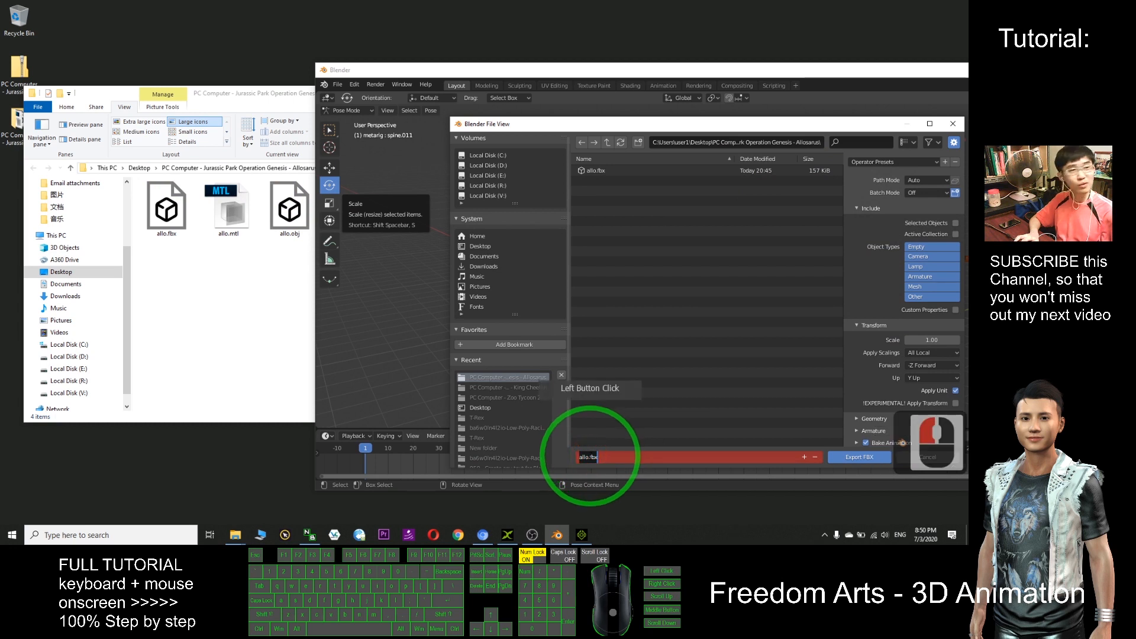
left_click_drag(590, 457, 620, 457)
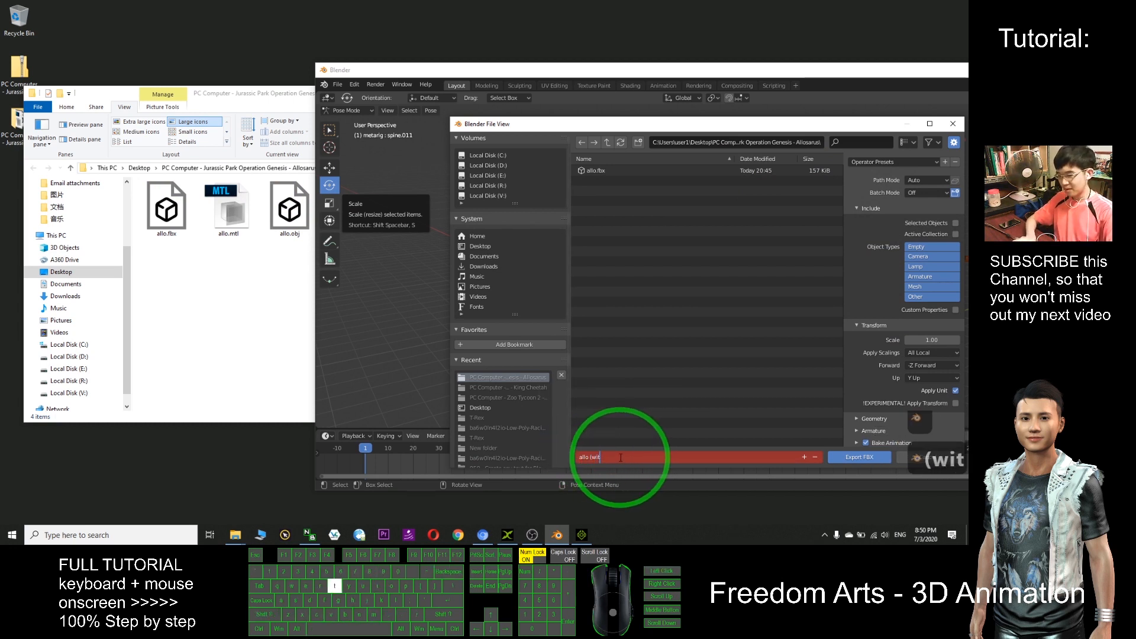
key("BackSpace")
key("BackSpace")
key("BackSpace")
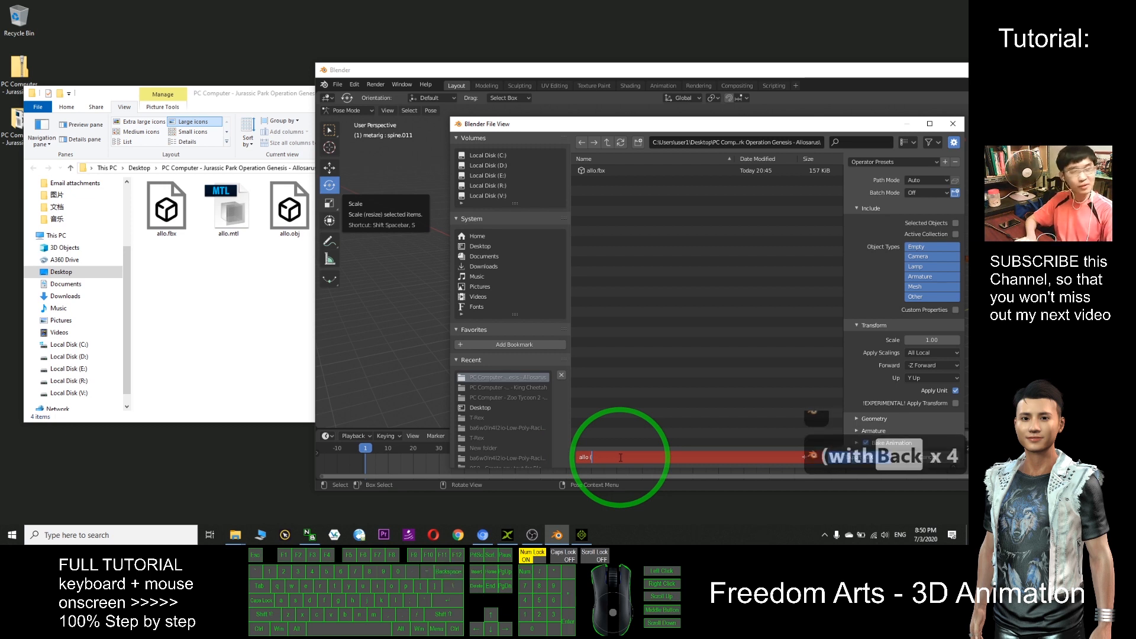
type("head turn")
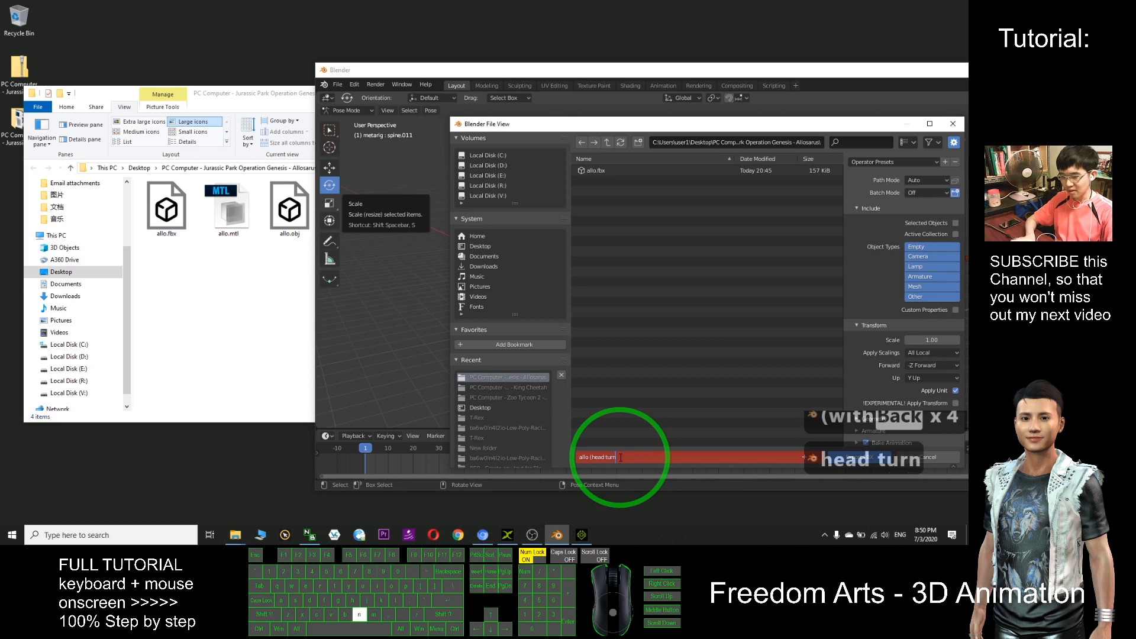
type(" right,")
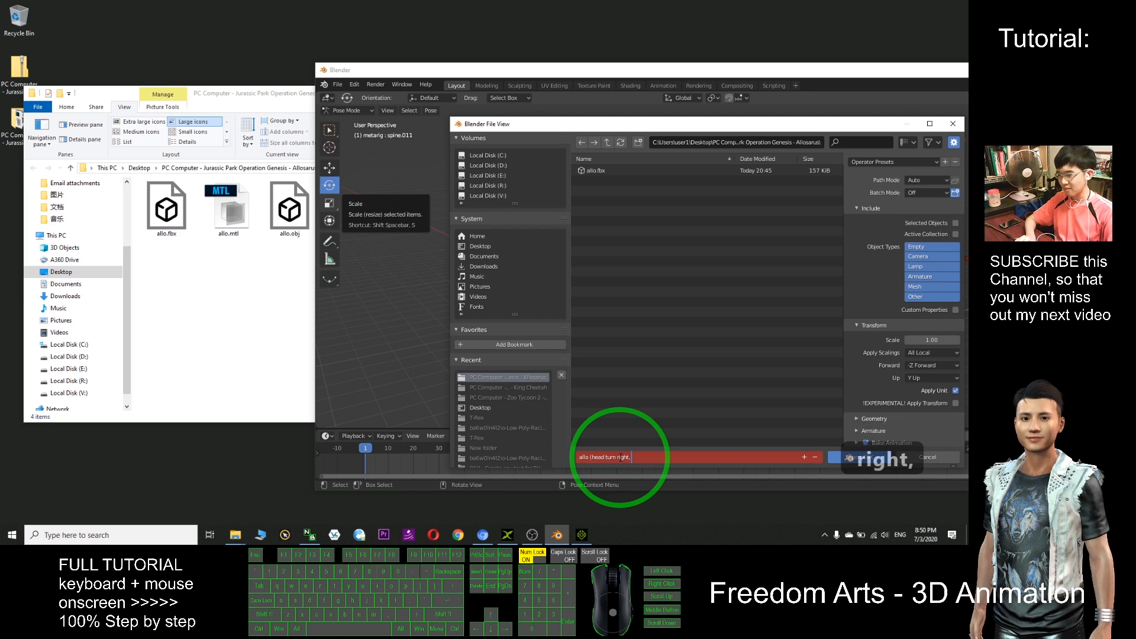
type("tail move)")
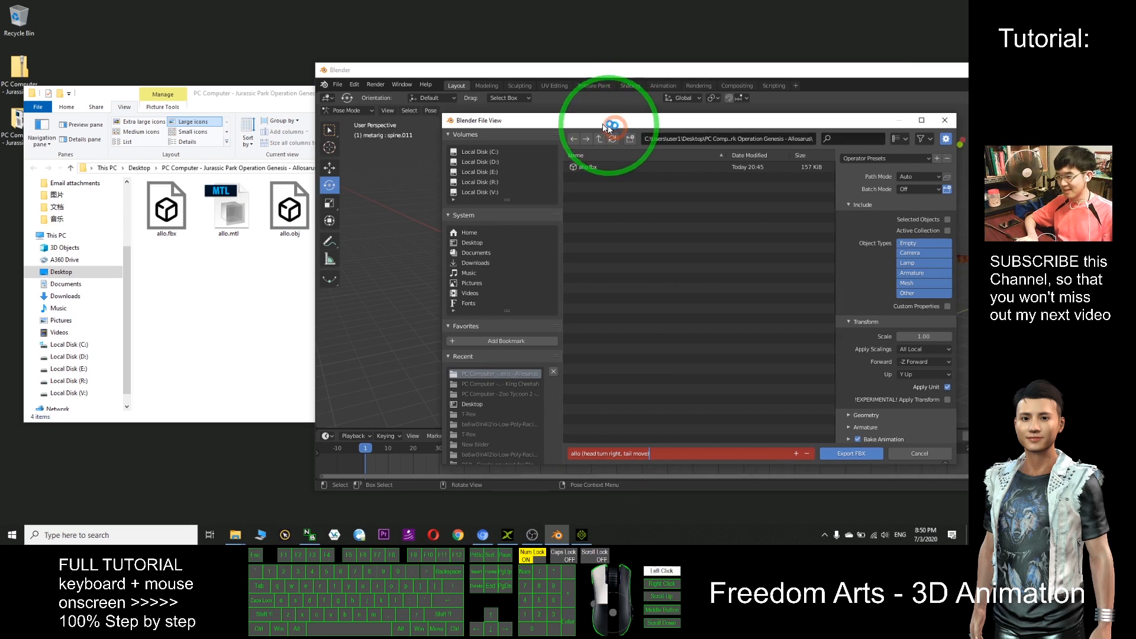
Export the FBX, select the new file in the Allosarus folder, and move the Blender window clear of the file list
left_click_drag(616, 122, 496, 91)
left_click(742, 425)
left_click(743, 425)
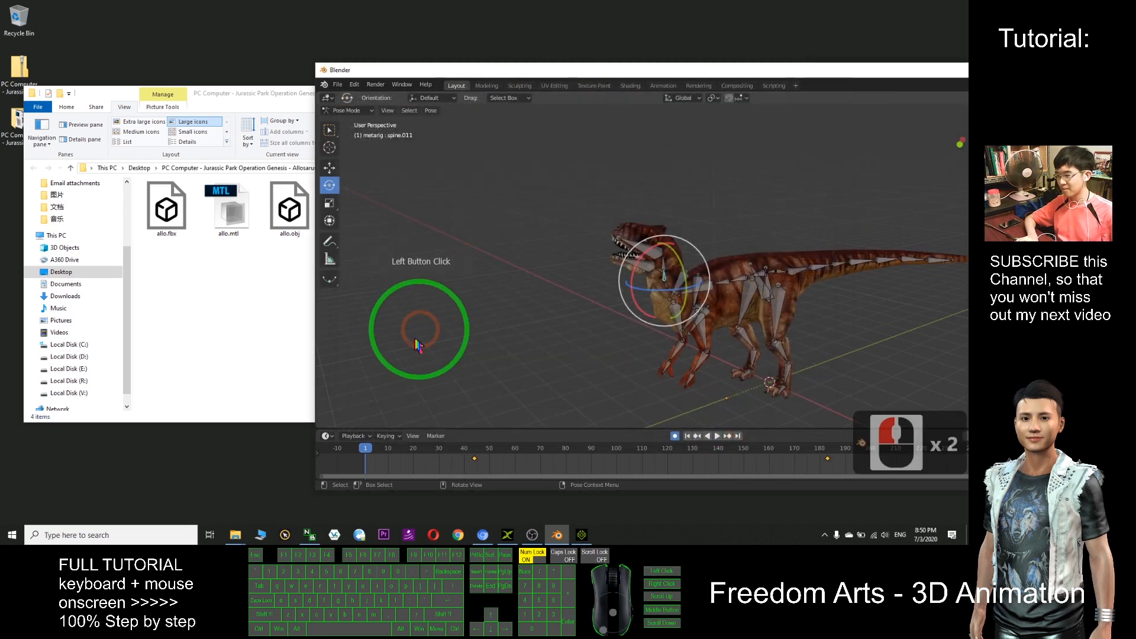
left_click(261, 115)
left_click(179, 228)
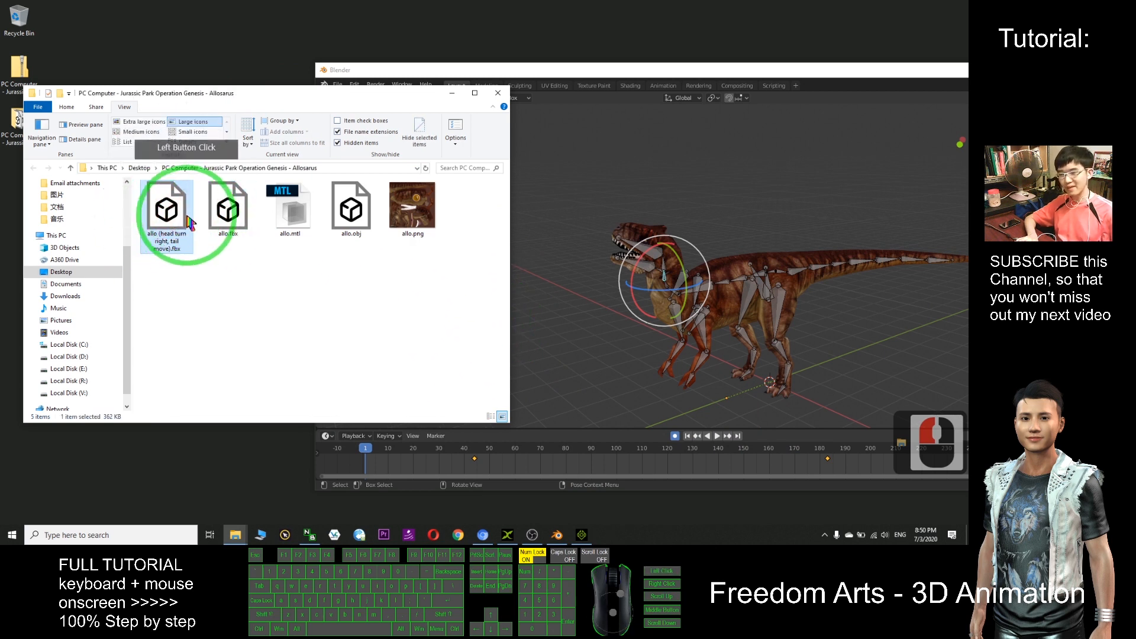
left_click_drag(572, 71, 628, 71)
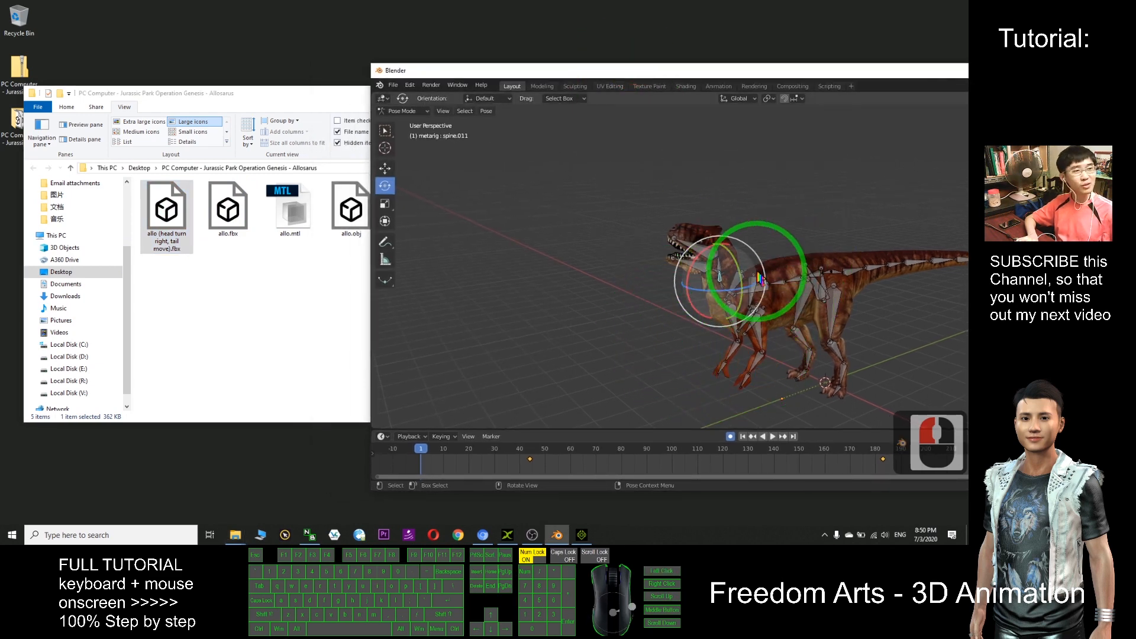
left_click(393, 85)
mouse_move(409, 96)
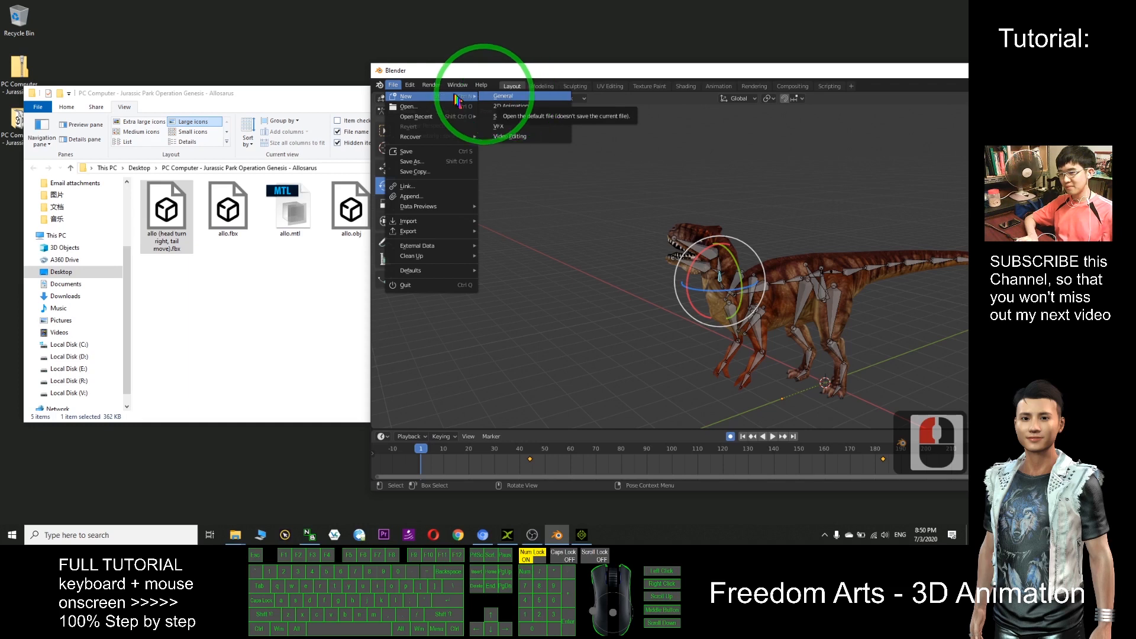
left_click(395, 86)
left_click(723, 160)
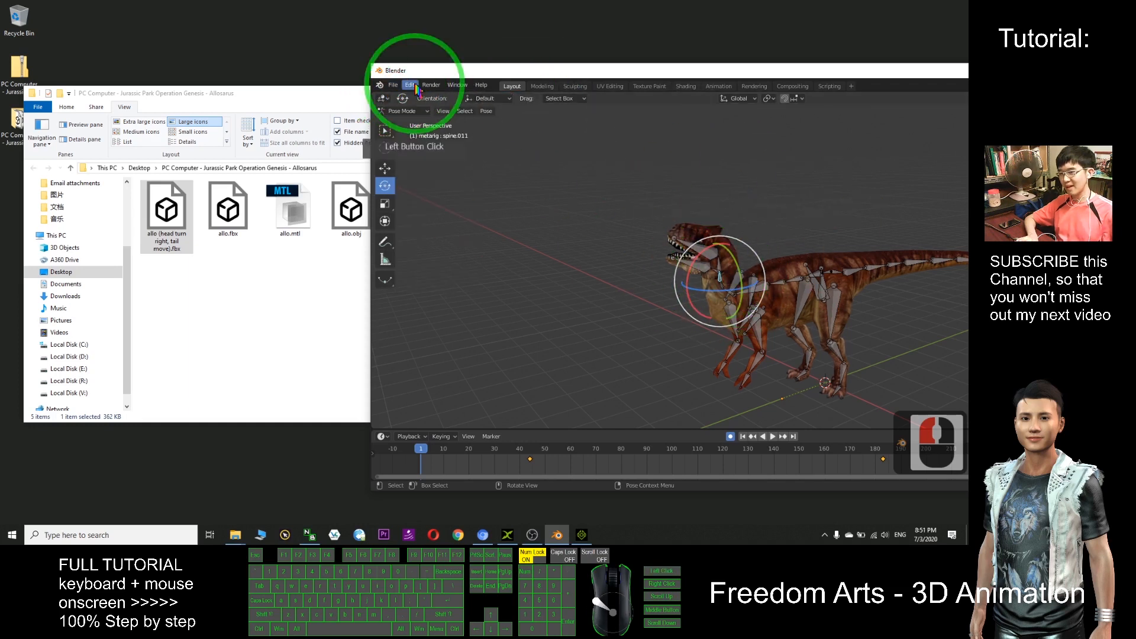
Start saving the Blender project as a new file and point the destination to the path copied from the Allosarus folder
left_click(393, 85)
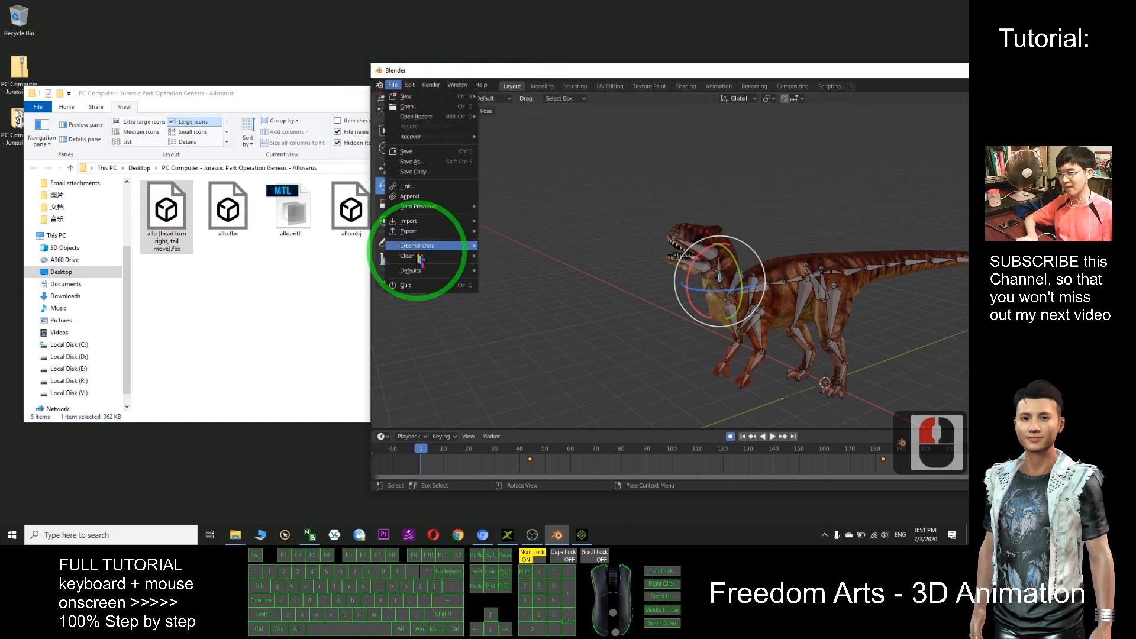
left_click(418, 162)
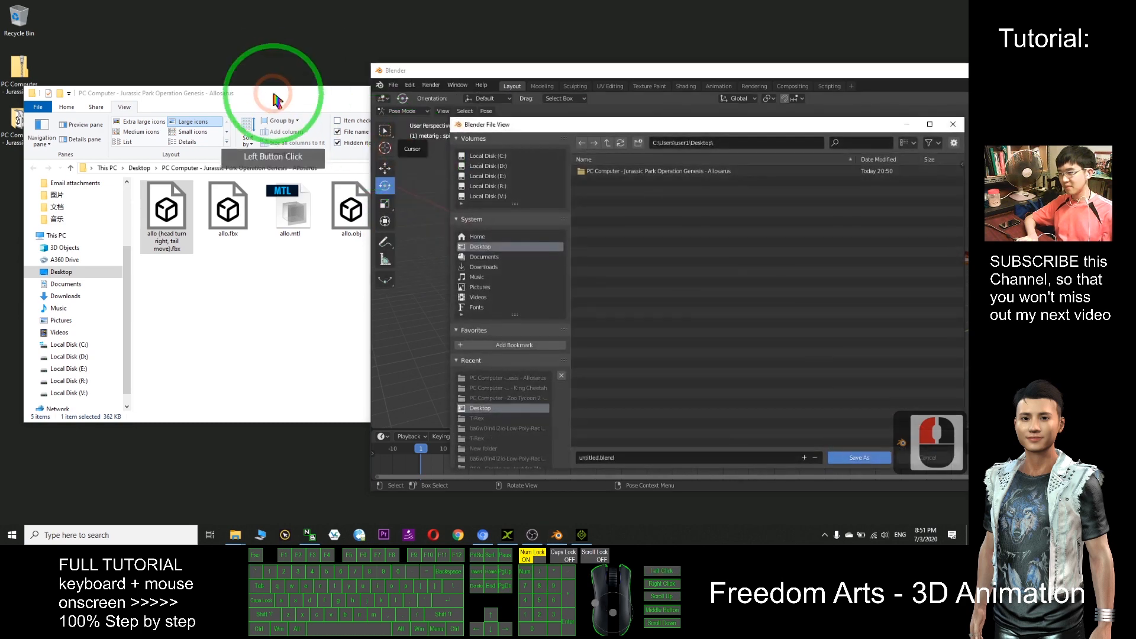
left_click(272, 93)
left_click(331, 168)
key("ctrl+c")
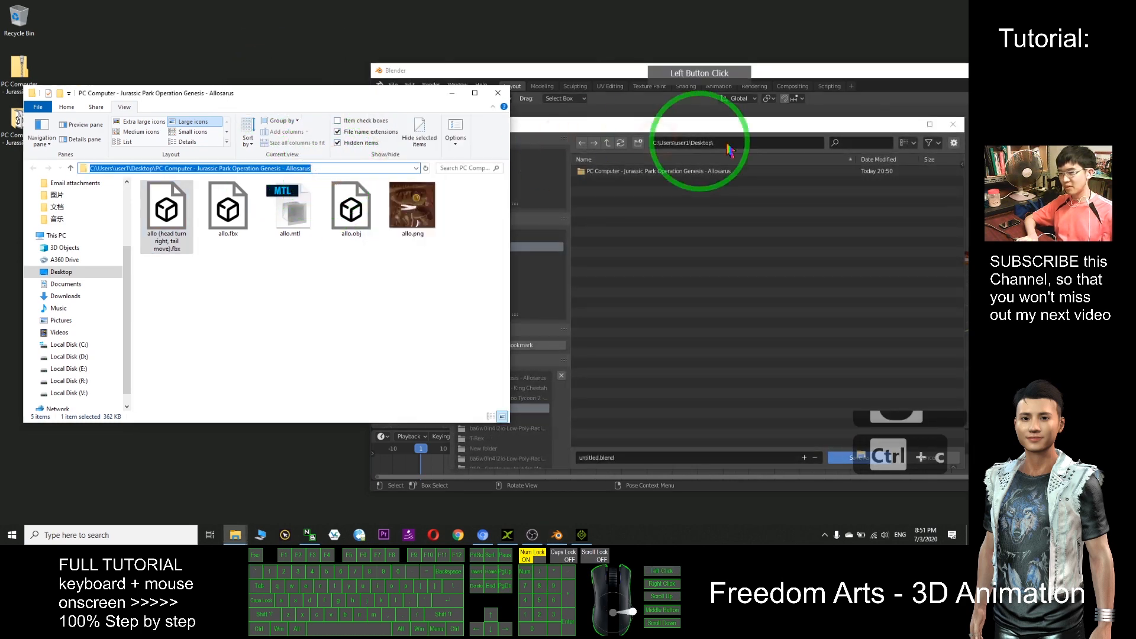
left_click(745, 144)
key("ctrl+v")
key("Return")
Save the project as untitled.blend and bring up the Allosarus folder in File Explorer to check the file
left_click_drag(746, 125, 539, 104)
left_click(652, 436)
left_click(272, 111)
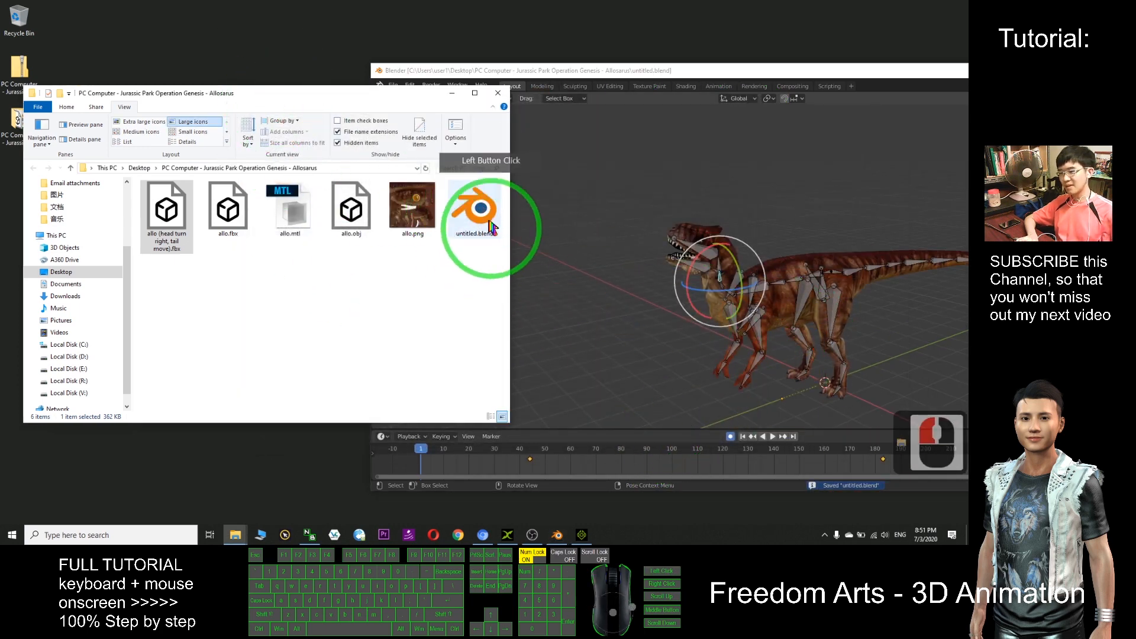
Create a new General project in Blender and delete the default cube, camera and light
left_click(609, 72)
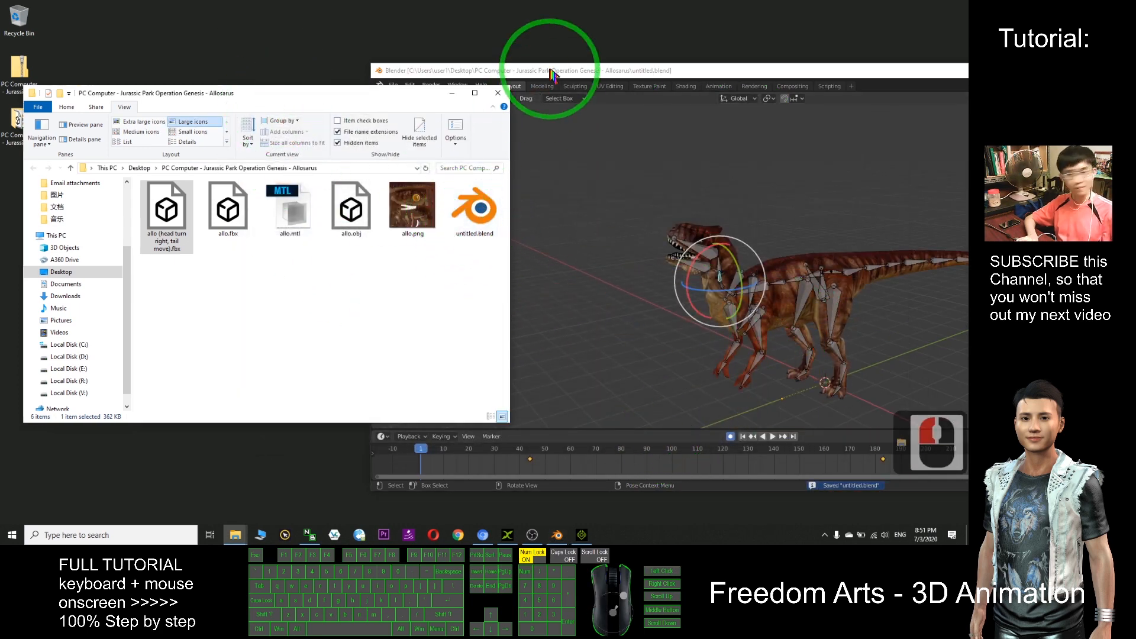
left_click(392, 85)
mouse_move(407, 96)
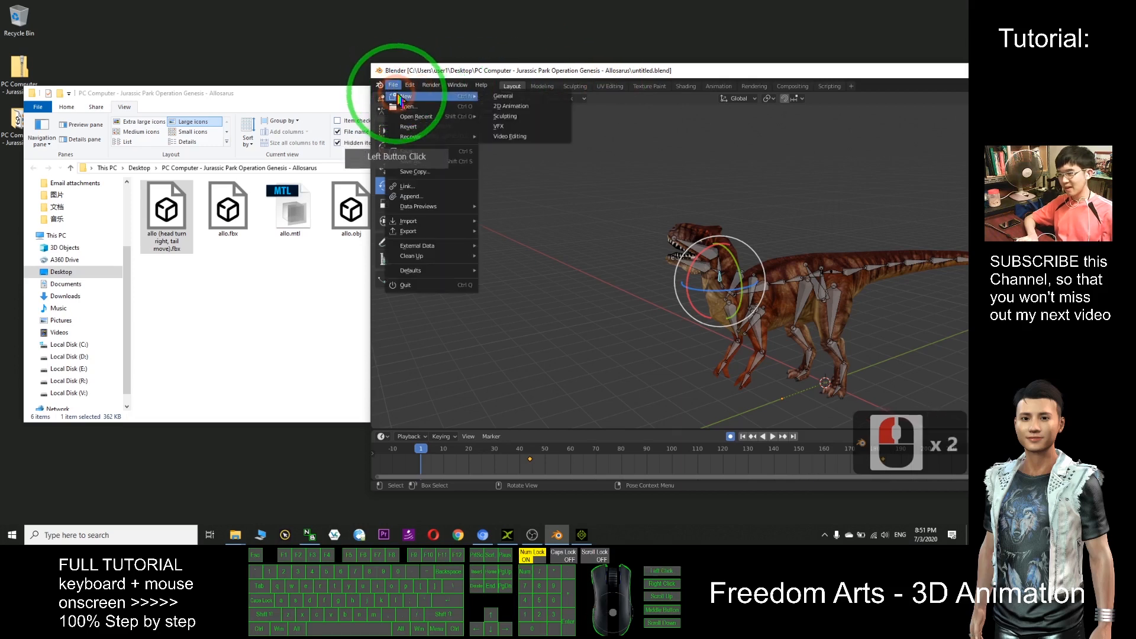
left_click(504, 96)
scroll(832, 232, "down", 1)
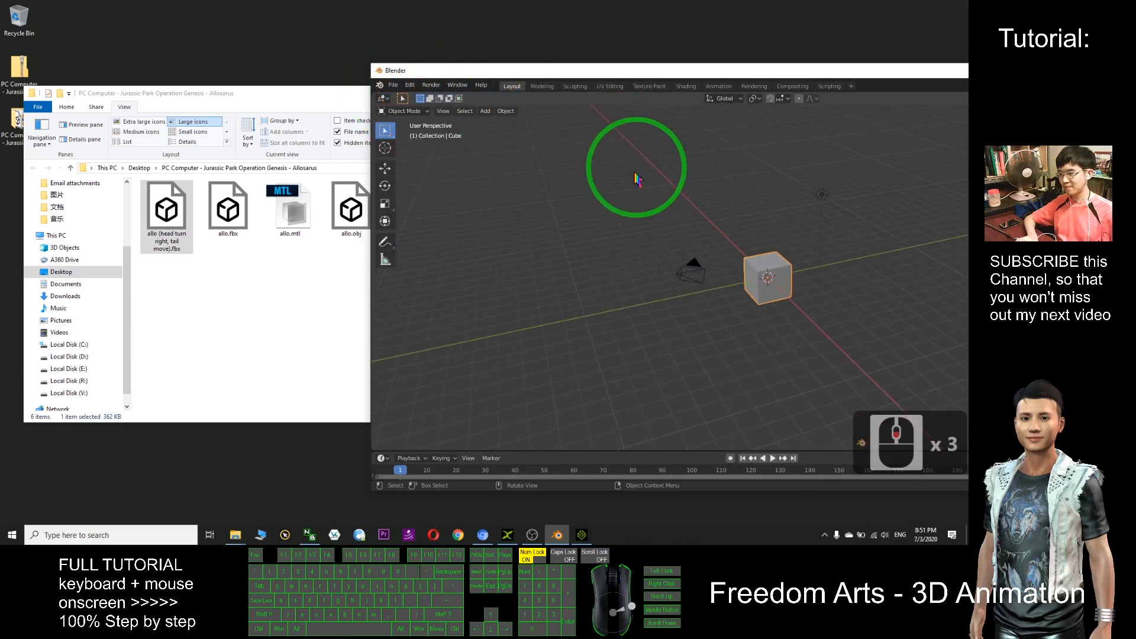
left_click_drag(599, 221, 868, 322)
key("Delete")
Rename allo.fbx in the Allosarus folder to "allo (original, no animation).fbx"
left_click(317, 102)
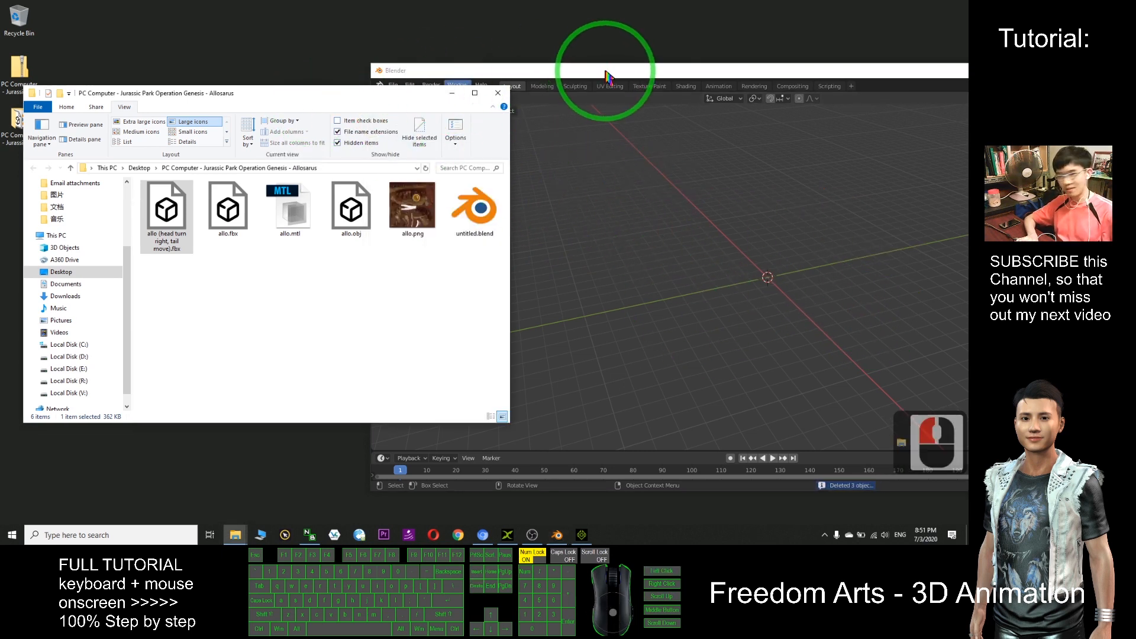
left_click_drag(607, 76, 596, 77)
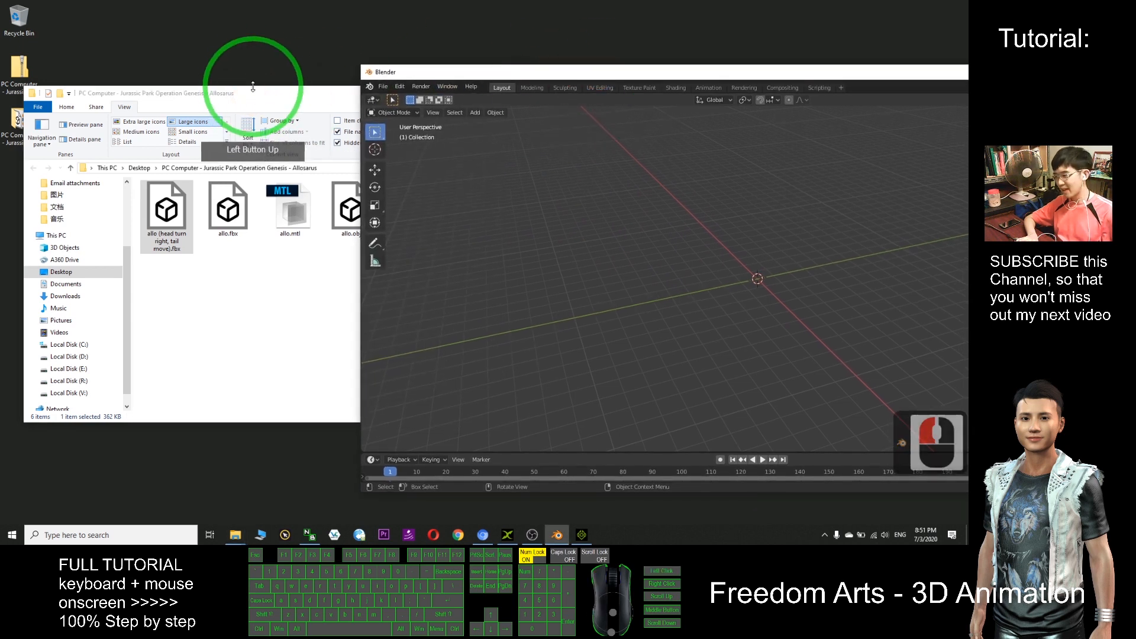
left_click(249, 224)
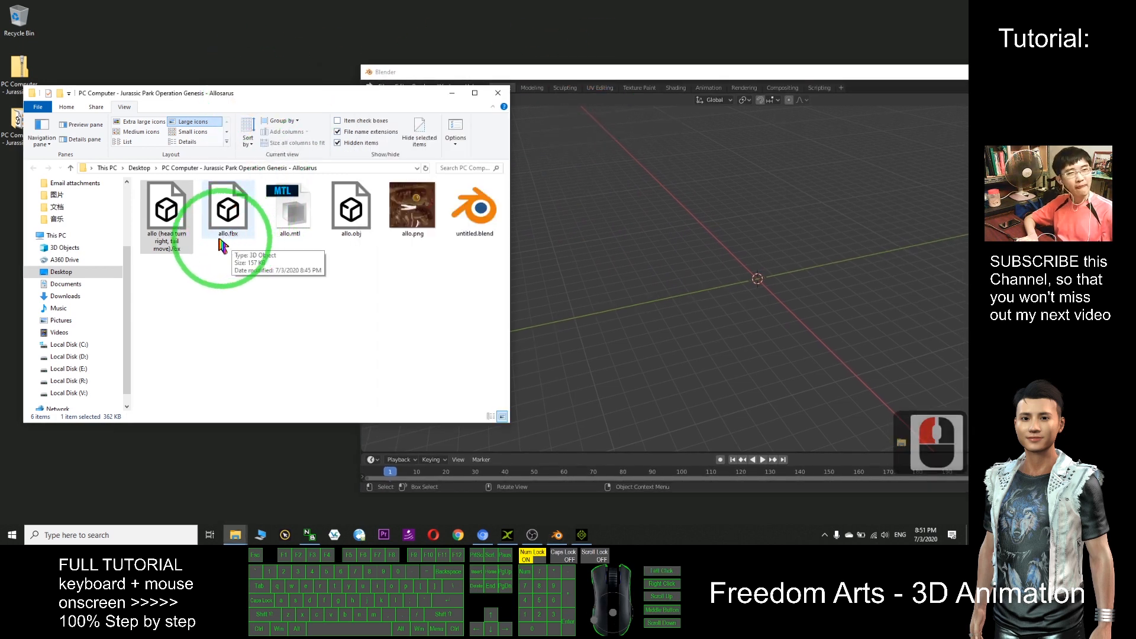
left_click(230, 236)
key("F2")
type("(")
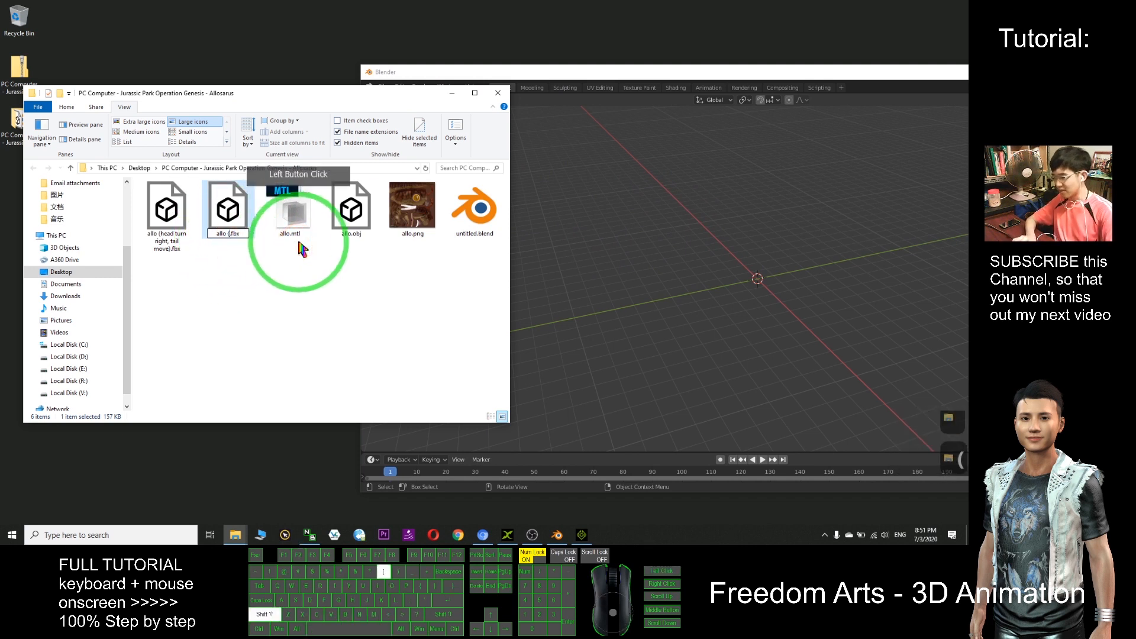
type("original, no ")
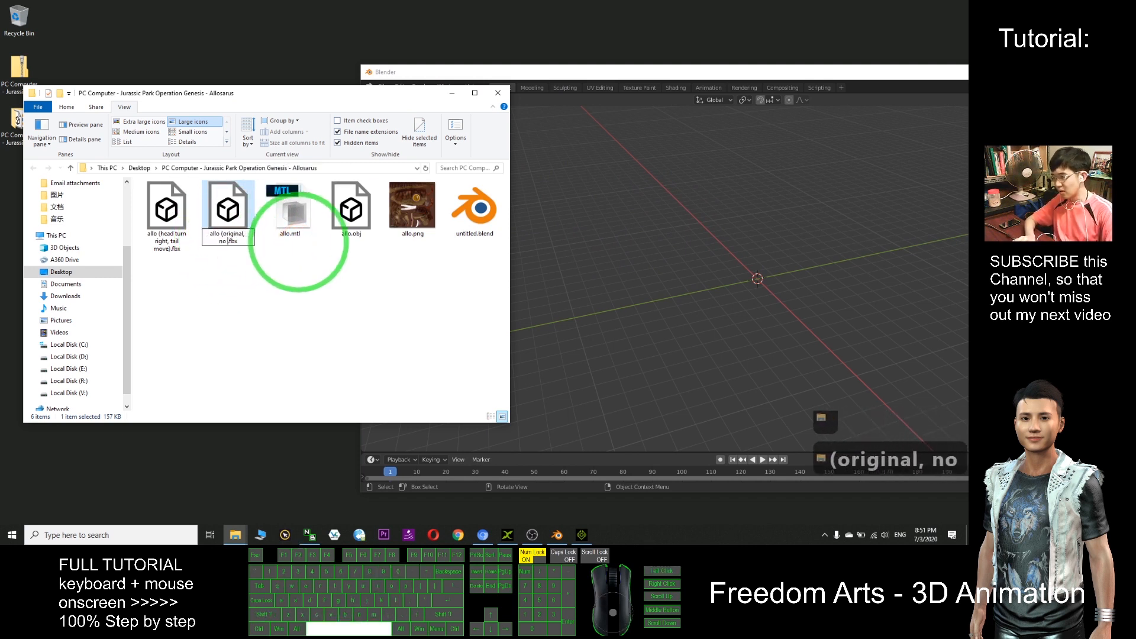
type("animation)")
key("Return")
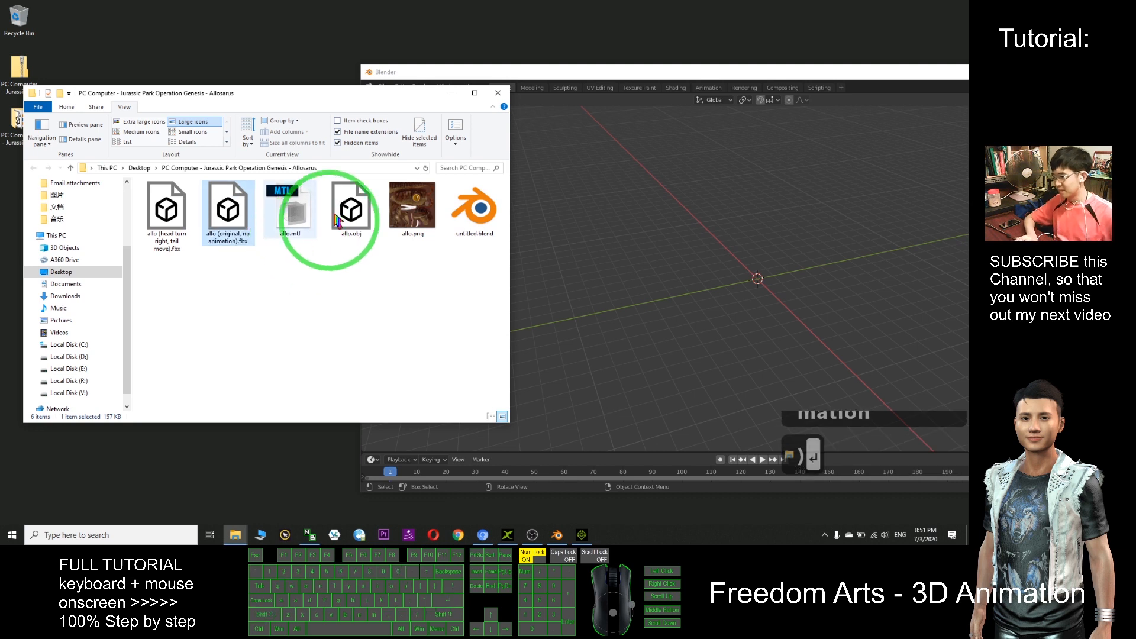
Start an FBX import in Blender and point the file browser to the path copied from the Allosarus folder
left_click(601, 73)
left_click(383, 86)
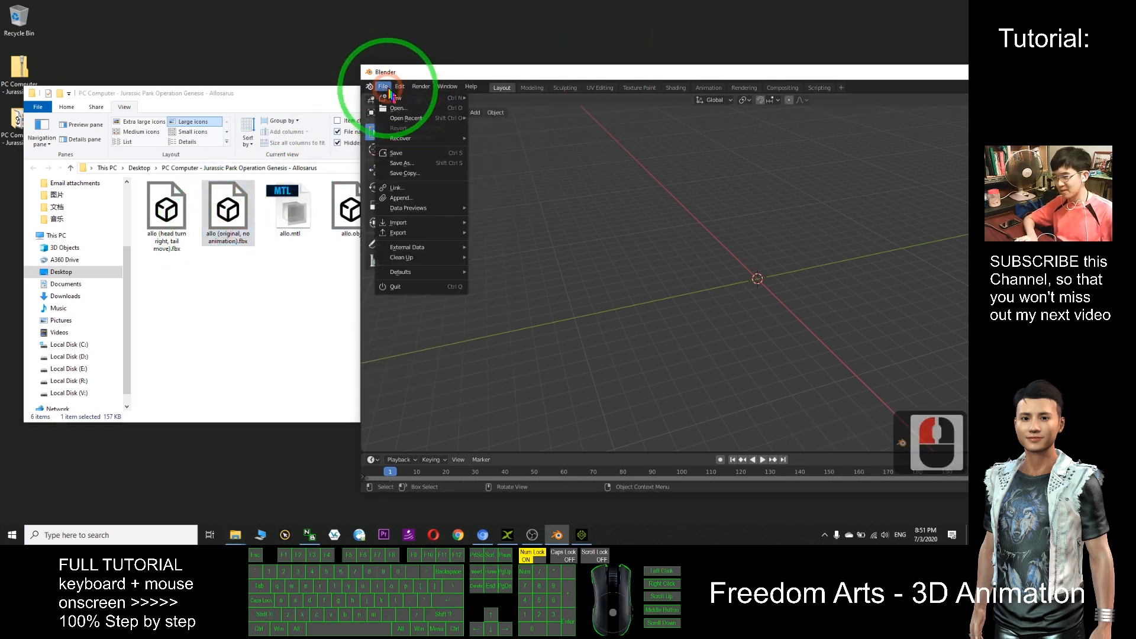
mouse_move(398, 223)
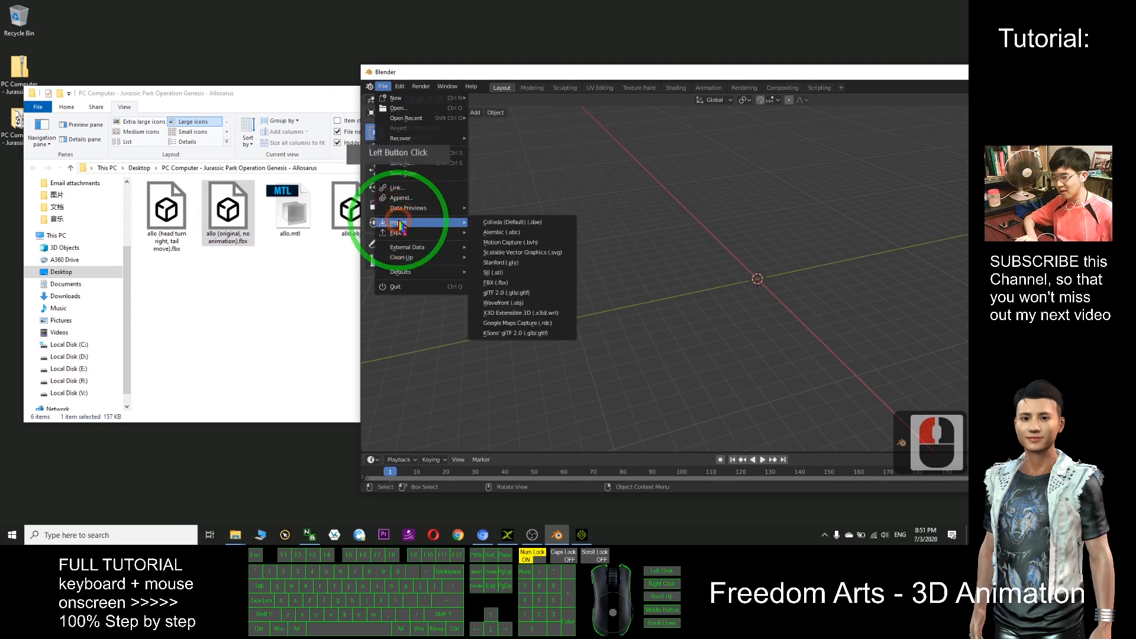
left_click(523, 284)
left_click(280, 97)
left_click(341, 169)
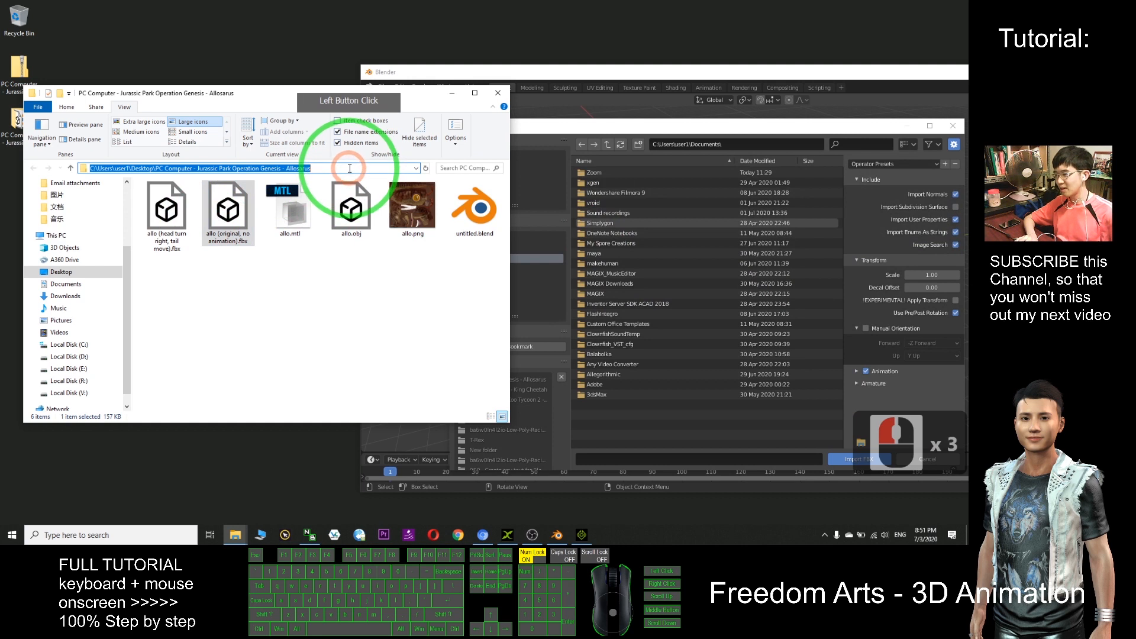
key("ctrl+c")
left_click(749, 144)
key("ctrl+v")
key("Return")
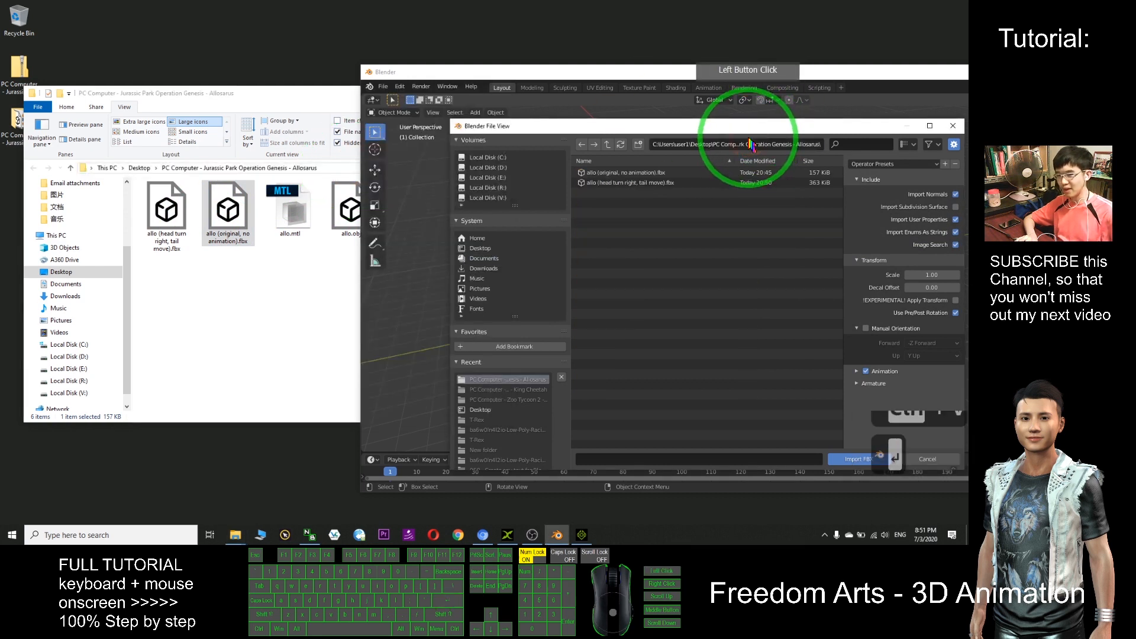
Import "allo (original, no animation).fbx", maximise the Blender window and show the model with its textures in Material Preview shading
double_click(622, 173)
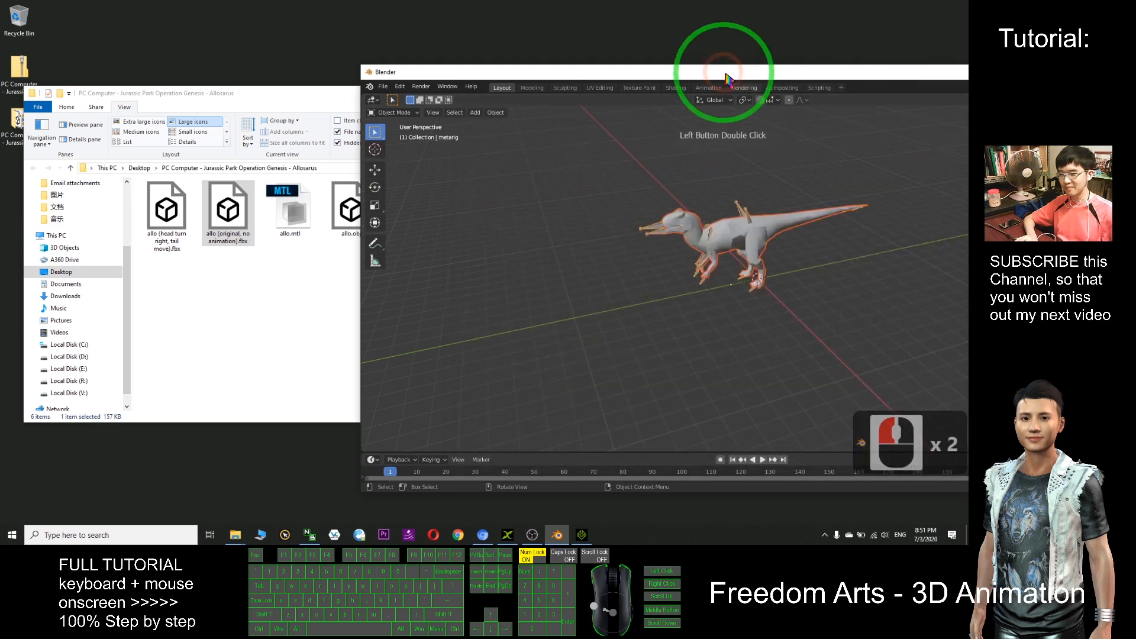
left_click_drag(728, 74, 531, 2)
scroll(388, 208, "up", 4)
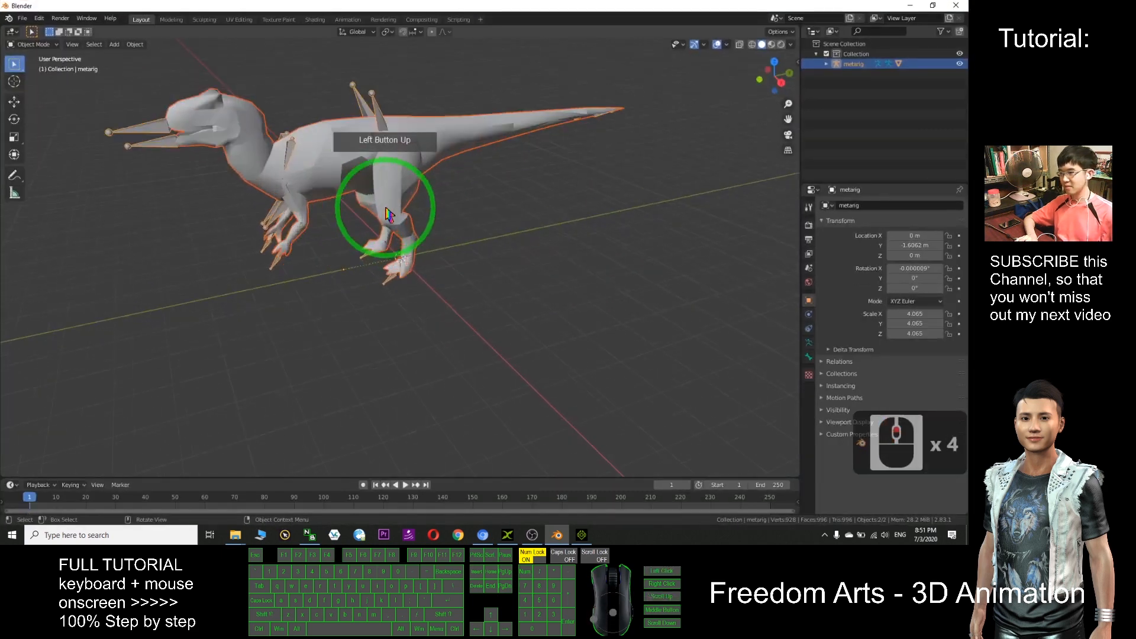
middle_click_drag(435, 208, 495, 257, "shift")
left_click(772, 45)
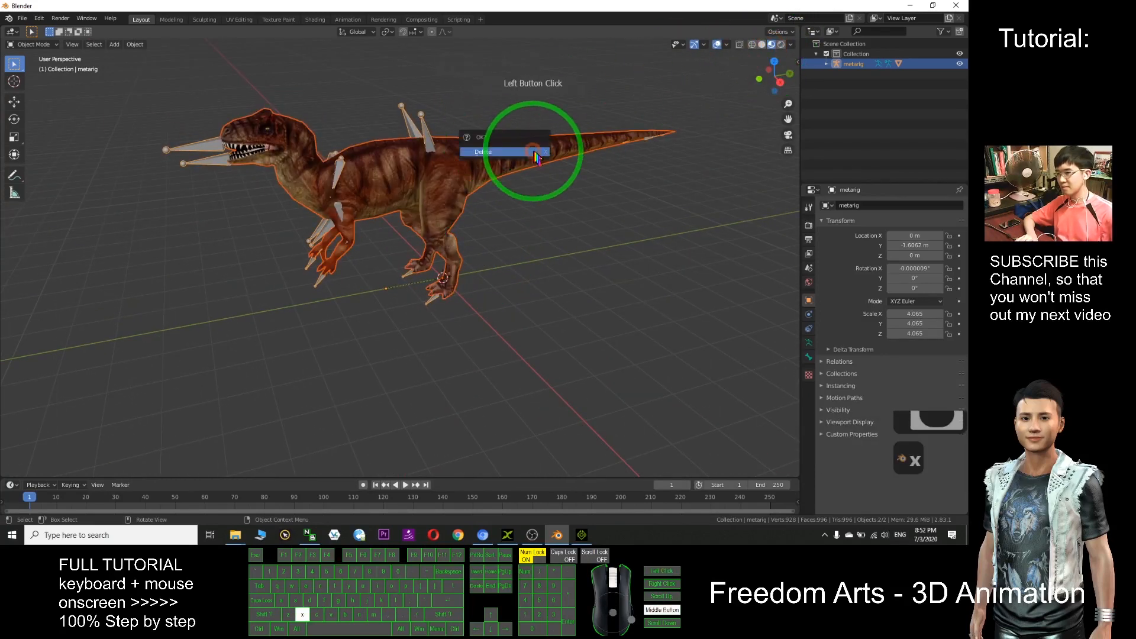
mouse_move(560, 217)
middle_mouse_down()
mouse_move(580, 249)
mouse_move(556, 247)
mouse_move(602, 289)
mouse_move(607, 275)
mouse_move(562, 246)
middle_mouse_up()
Put the metarig armature into Pose Mode and display the model in wireframe shading so the inner bones are exposed
left_click(55, 45)
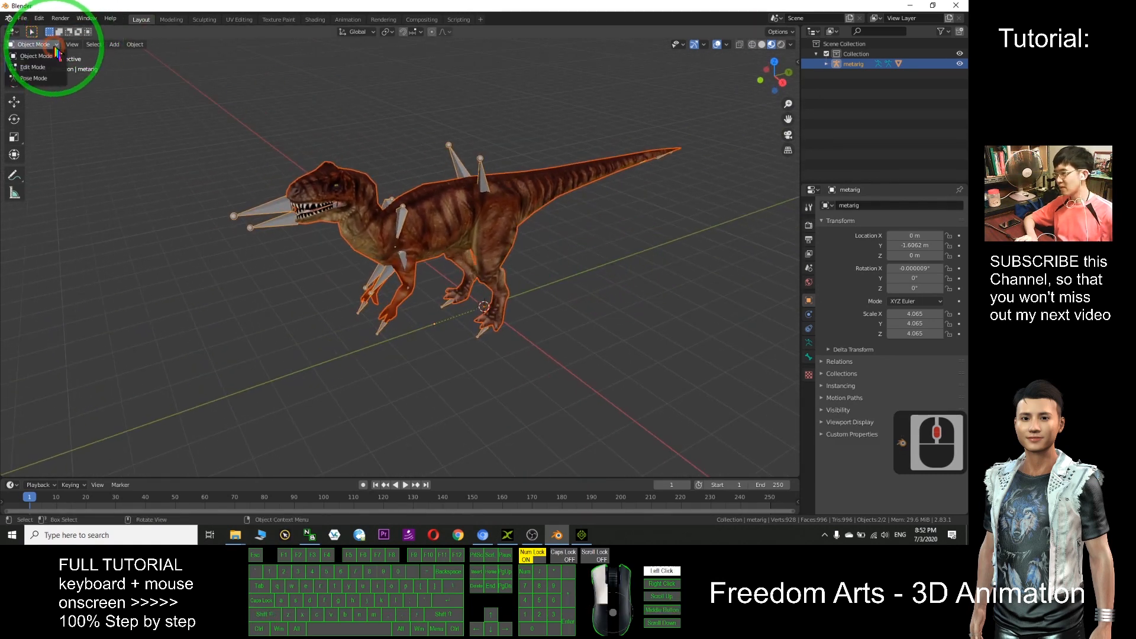
left_click(33, 67)
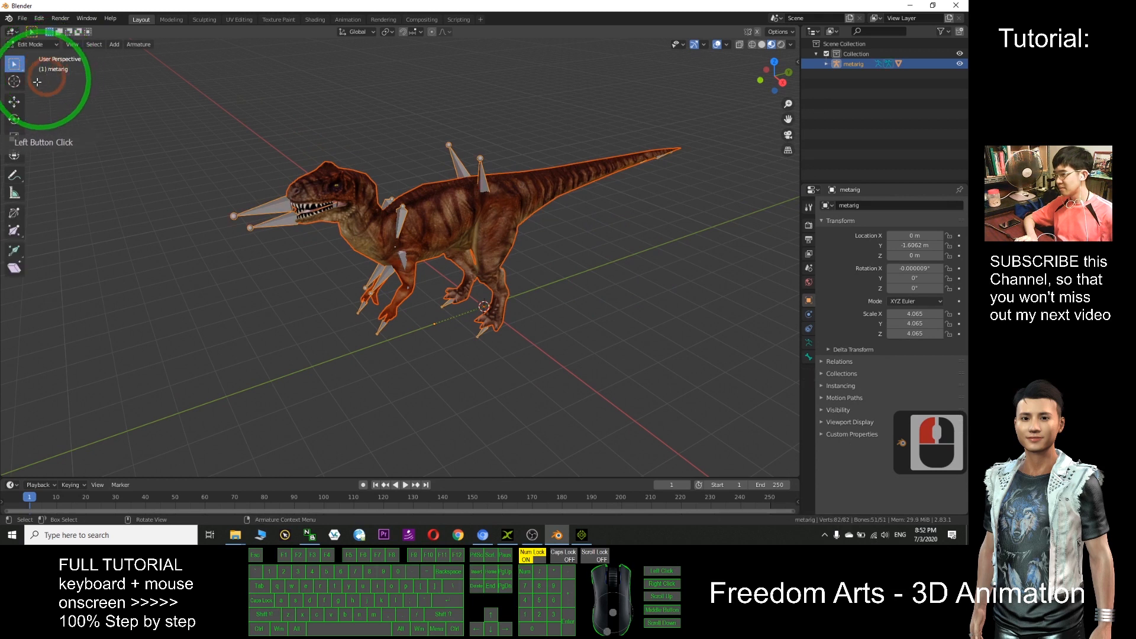
left_click(41, 79)
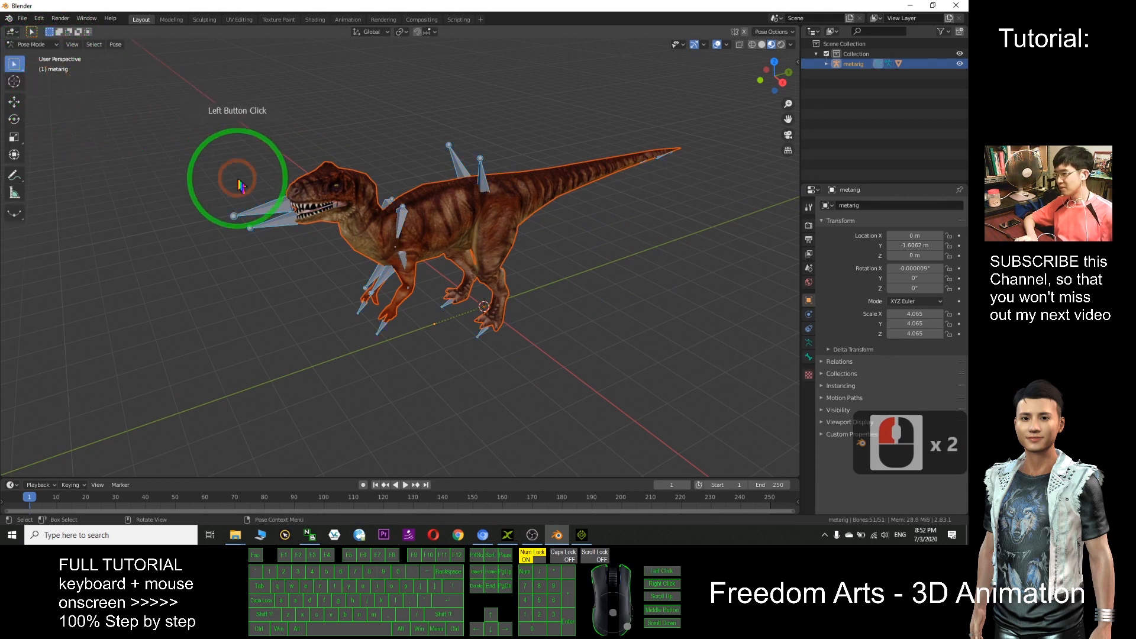
left_click(272, 203)
left_click(741, 45)
left_click(752, 45)
scroll(569, 129, "up", 2)
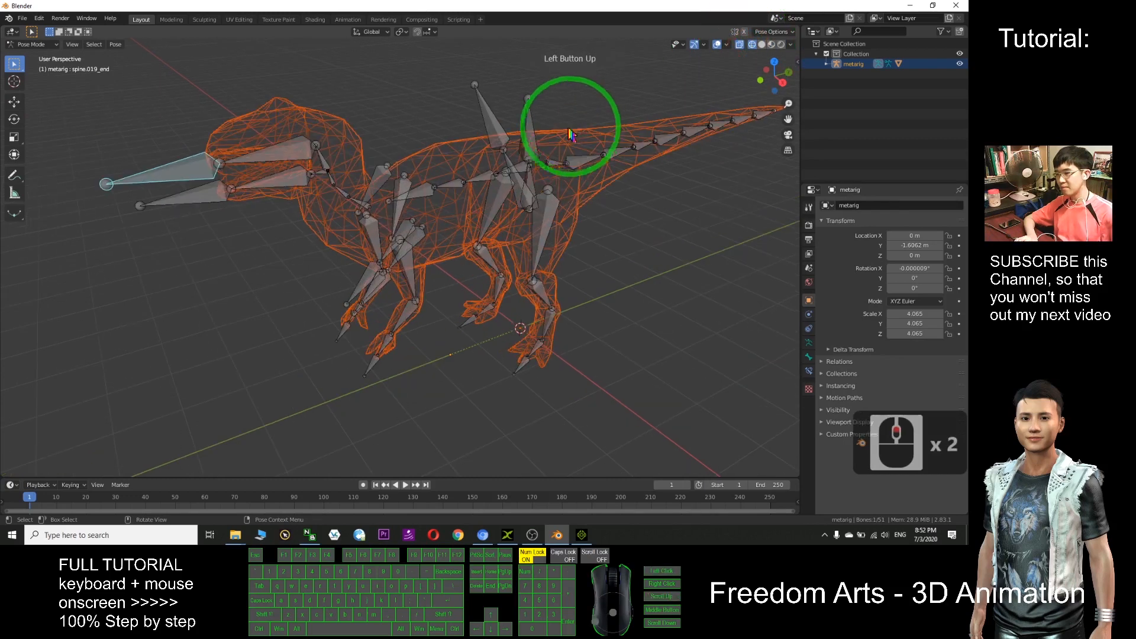
scroll(570, 134, "up", 3)
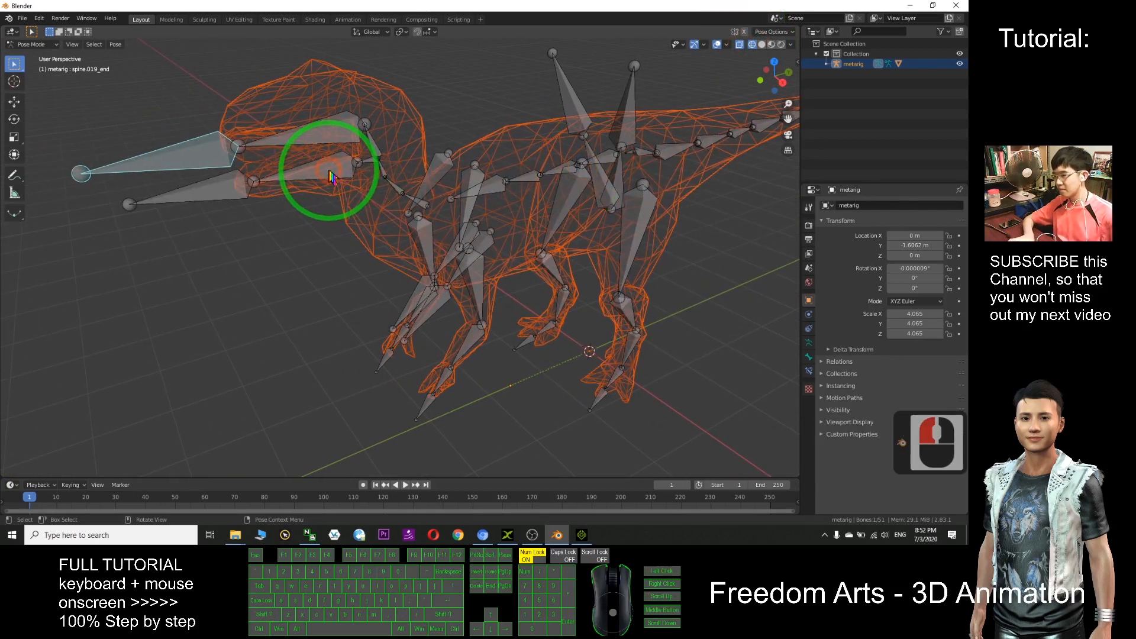
Select the lower jaw bone spine.017 and rotate it with the Rotate tool
left_click(322, 178)
key("e")
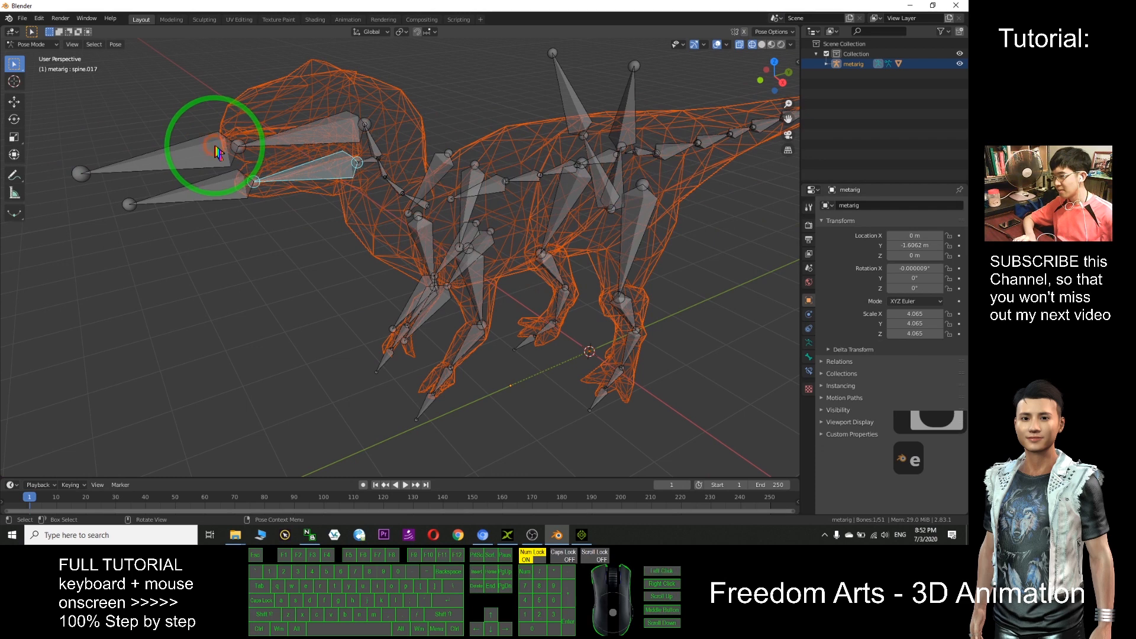
left_click(292, 176)
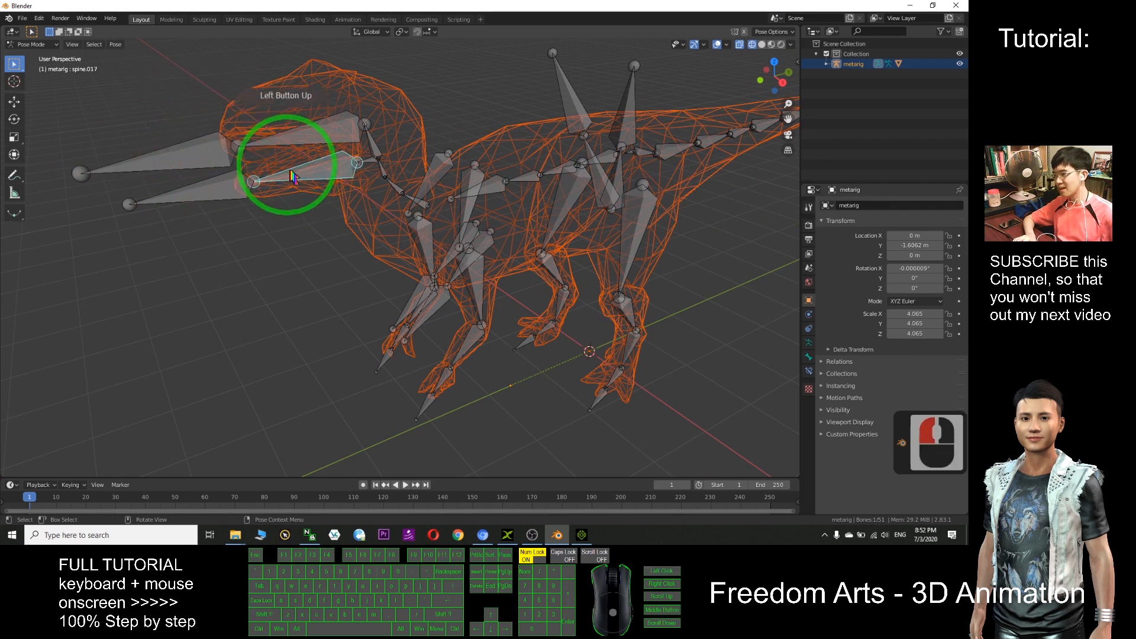
left_click(302, 174)
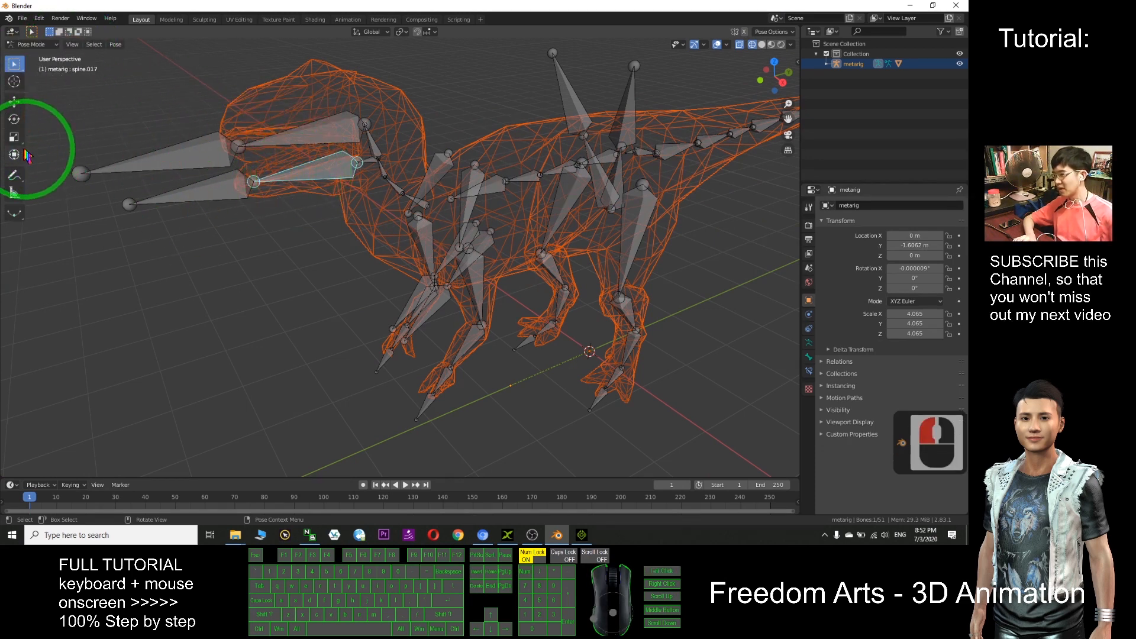
left_click(18, 120)
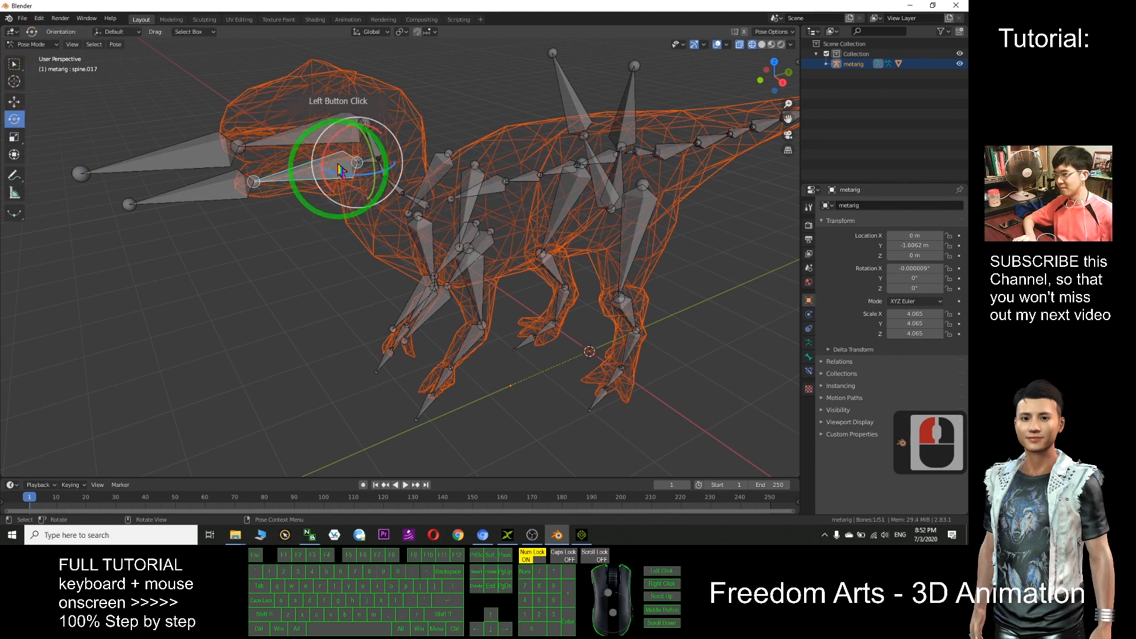
left_click_drag(328, 155, 323, 158)
left_click_drag(323, 173, 320, 149)
Rotate the left front thigh bone front_thigh.L and return the viewport to Material Preview shading
left_click(478, 248)
middle_click_drag(478, 247, 589, 204)
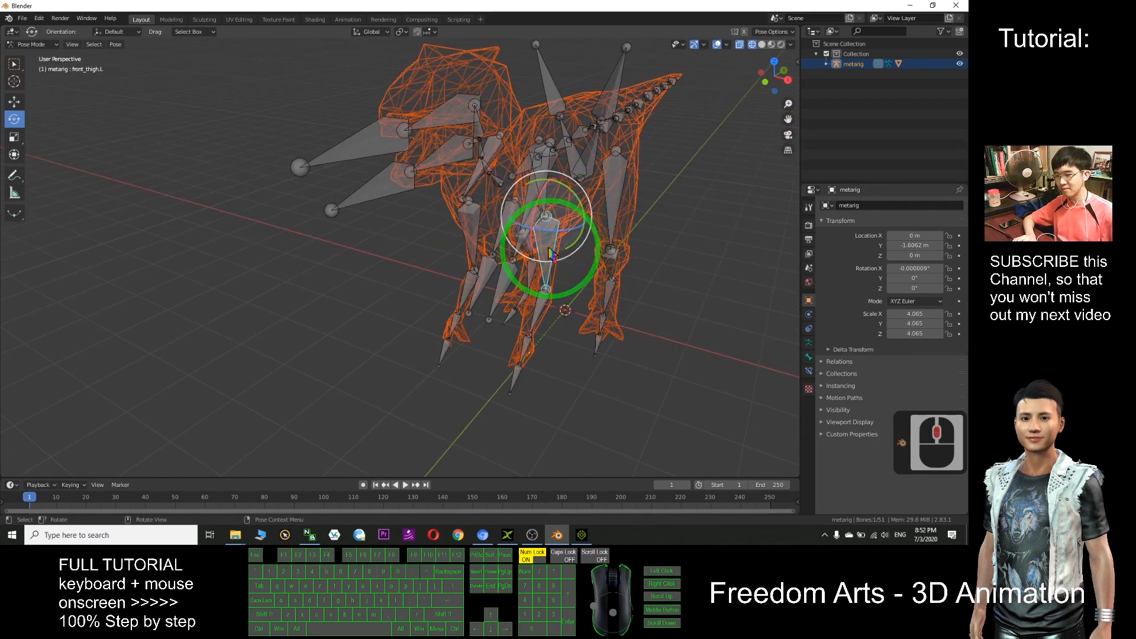
left_click_drag(537, 214, 529, 212)
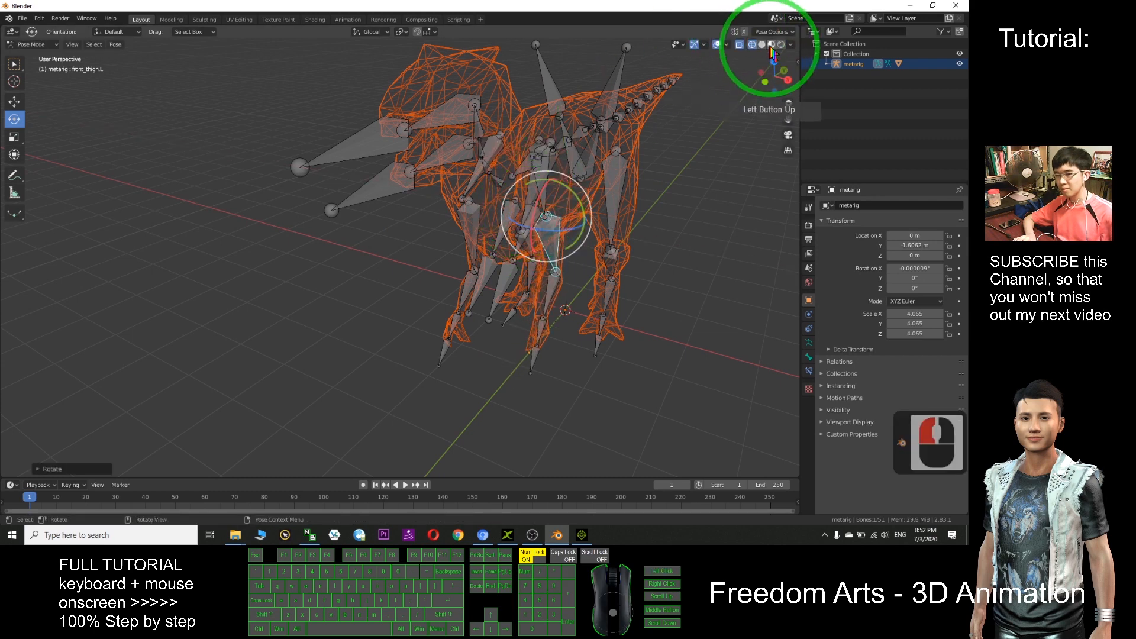
left_click(772, 45)
mouse_move(540, 203)
left_mouse_down()
mouse_move(530, 208)
mouse_move(557, 172)
mouse_move(547, 196)
mouse_move(542, 158)
mouse_move(545, 223)
left_mouse_up()
Enlarge the timeline area and briefly play back the animation
scroll(553, 255, "down", 4)
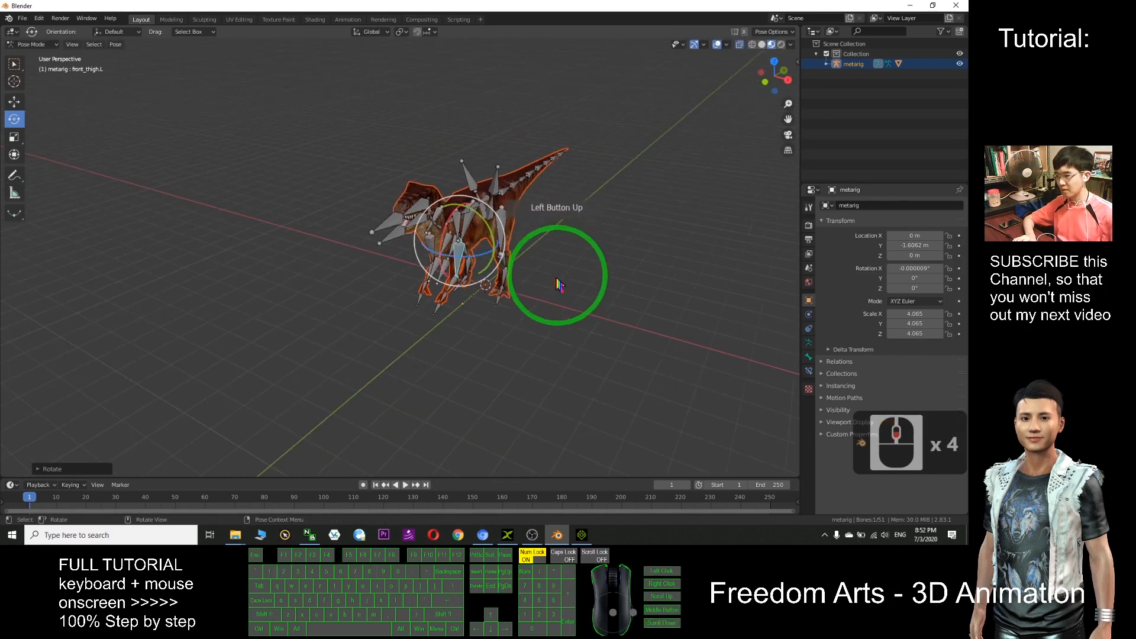
middle_click_drag(528, 325, 511, 322)
scroll(509, 314, "up", 6)
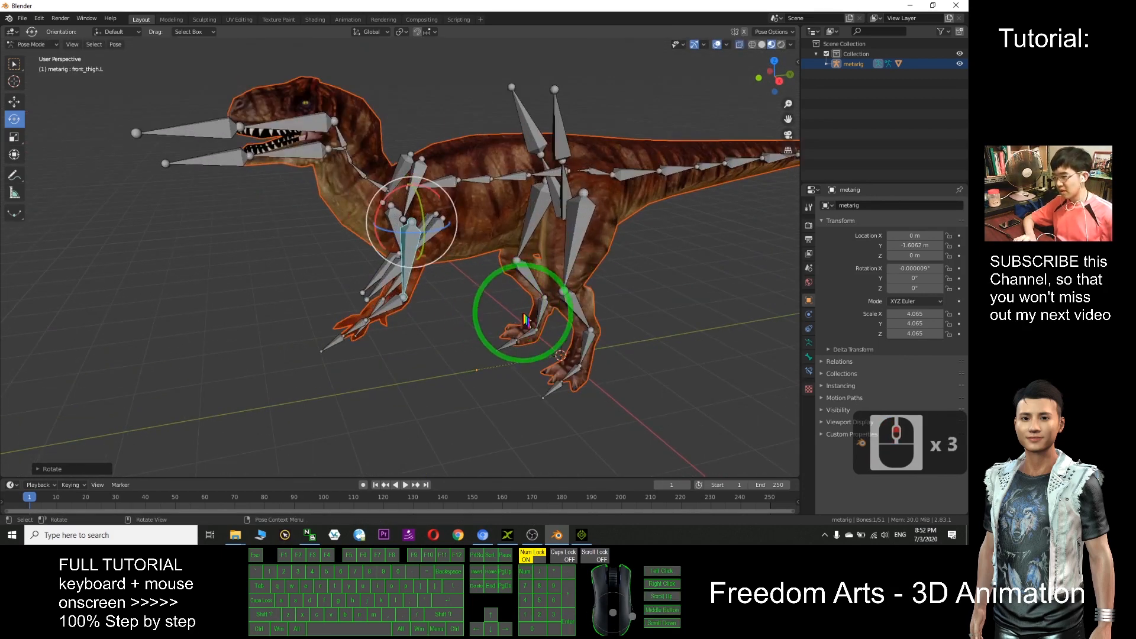
left_click_drag(307, 477, 307, 438)
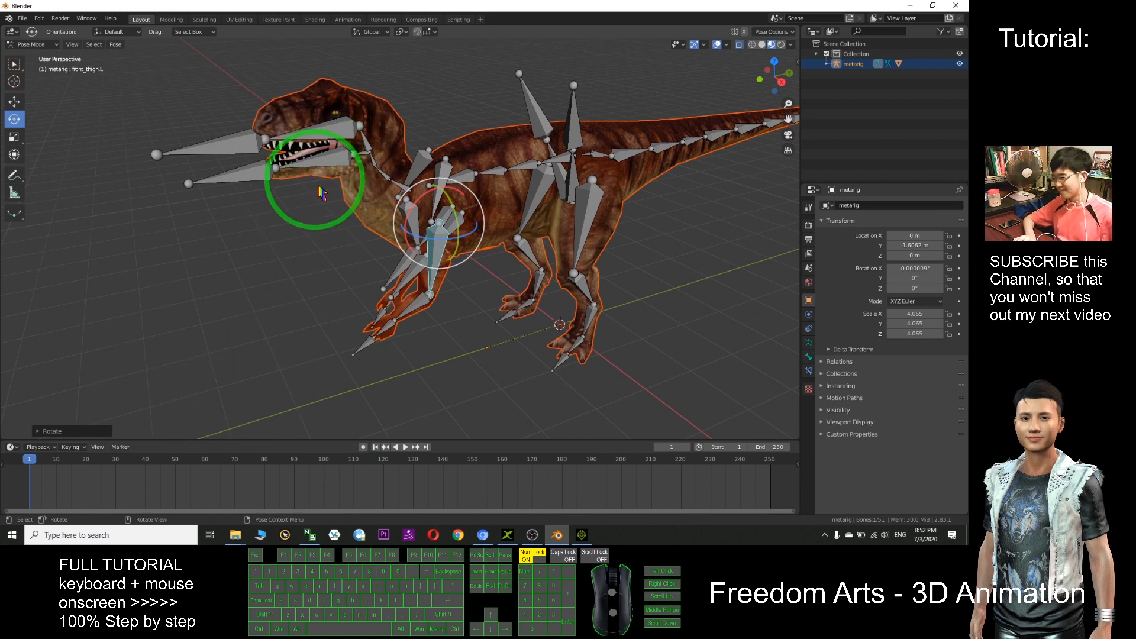
left_click(406, 447)
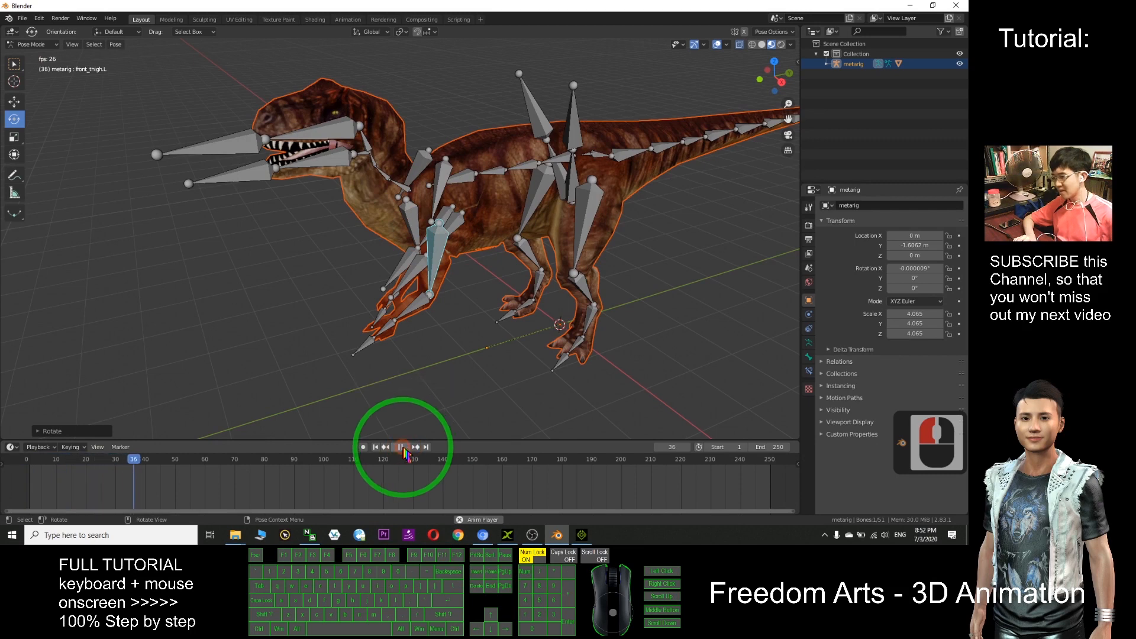
left_click(401, 447)
Rotate the lower jaw bone spine.017 and the upper jaw bone spine.019 to open the mouth wider
left_click(323, 148)
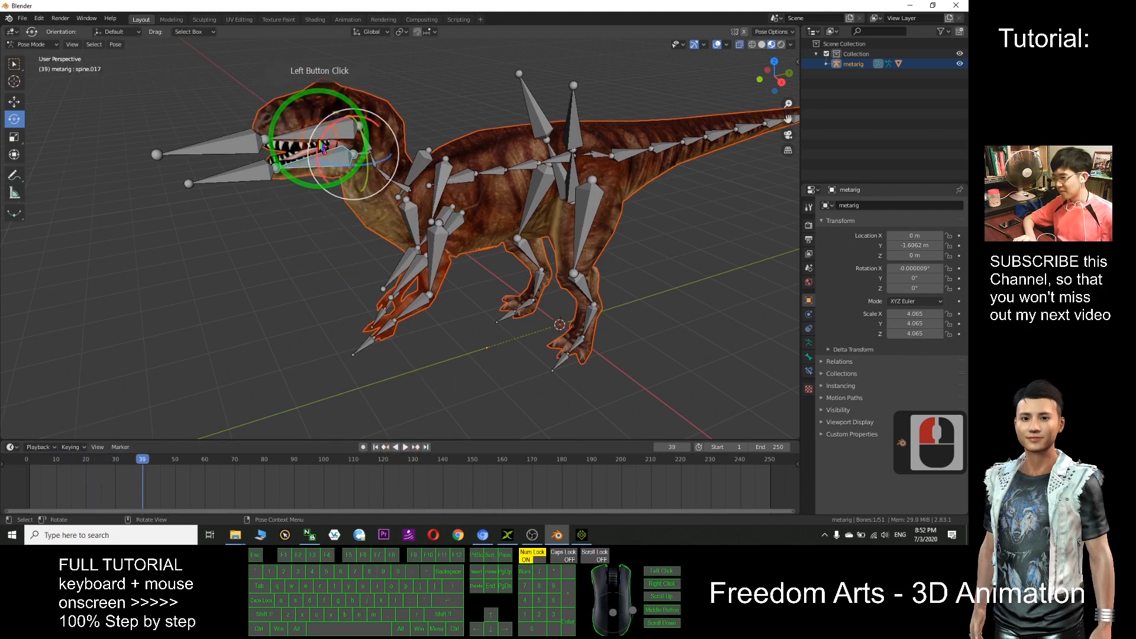
left_click_drag(324, 145, 299, 140)
double_click(300, 141)
left_click_drag(370, 84, 393, 215)
Rotate the tail bones from spine.001 to spine.013 to raise the dinosaur's tail
middle_click_drag(393, 216, 507, 241)
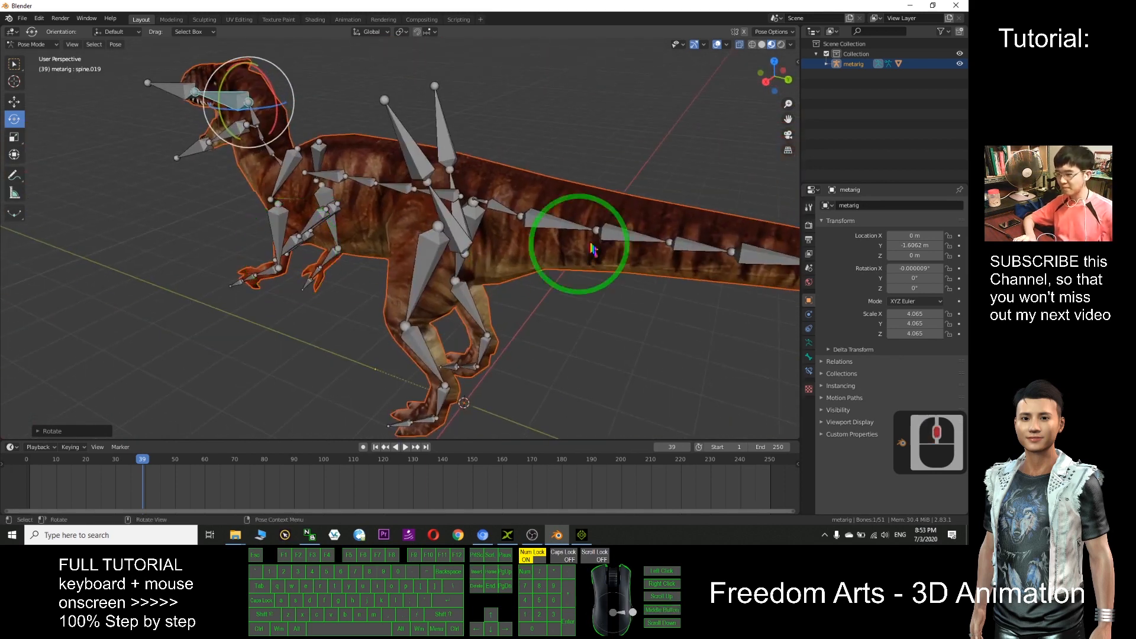
scroll(591, 239, "down", 4)
middle_click_drag(564, 265, 456, 292, "shift")
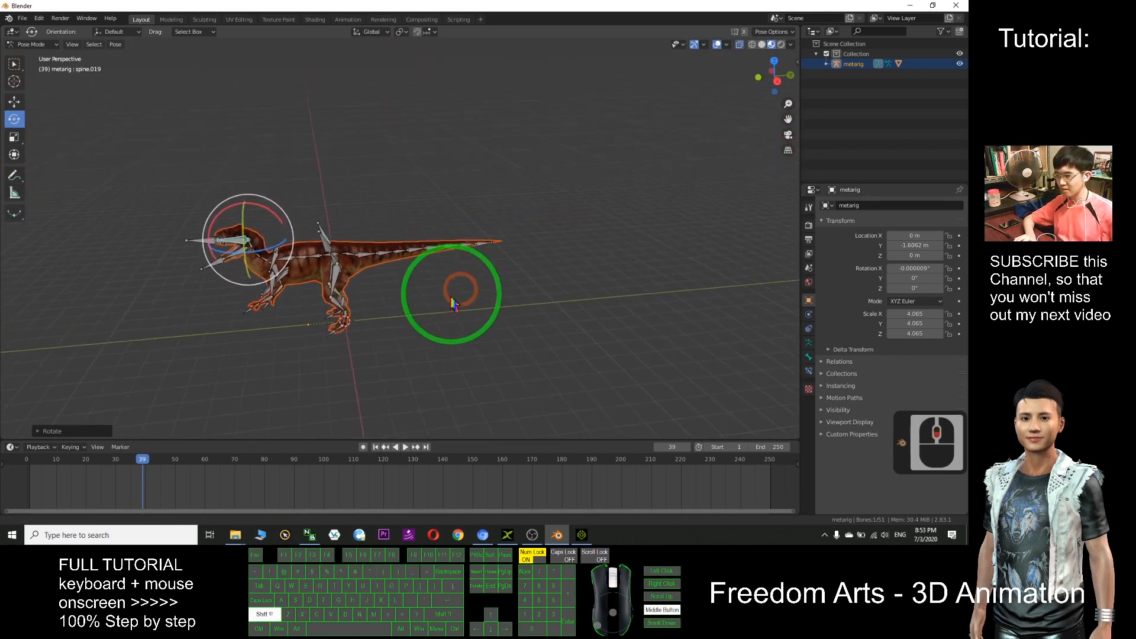
scroll(401, 269, "up", 3)
left_click(363, 278)
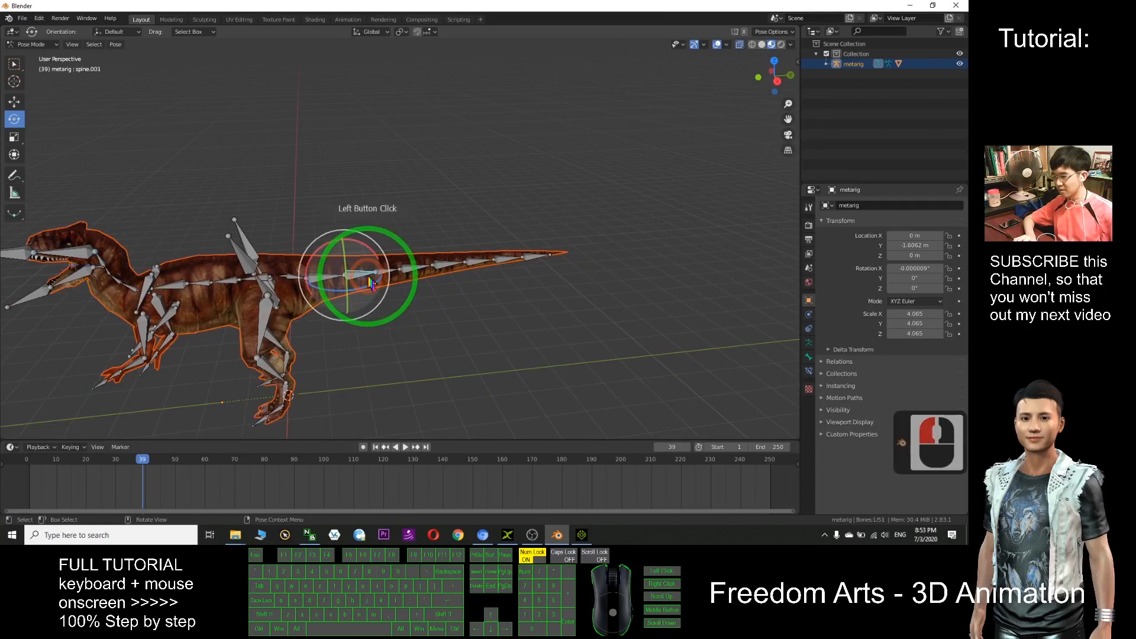
scroll(350, 272, "up", 2)
left_click_drag(334, 269, 441, 225)
left_click(386, 253)
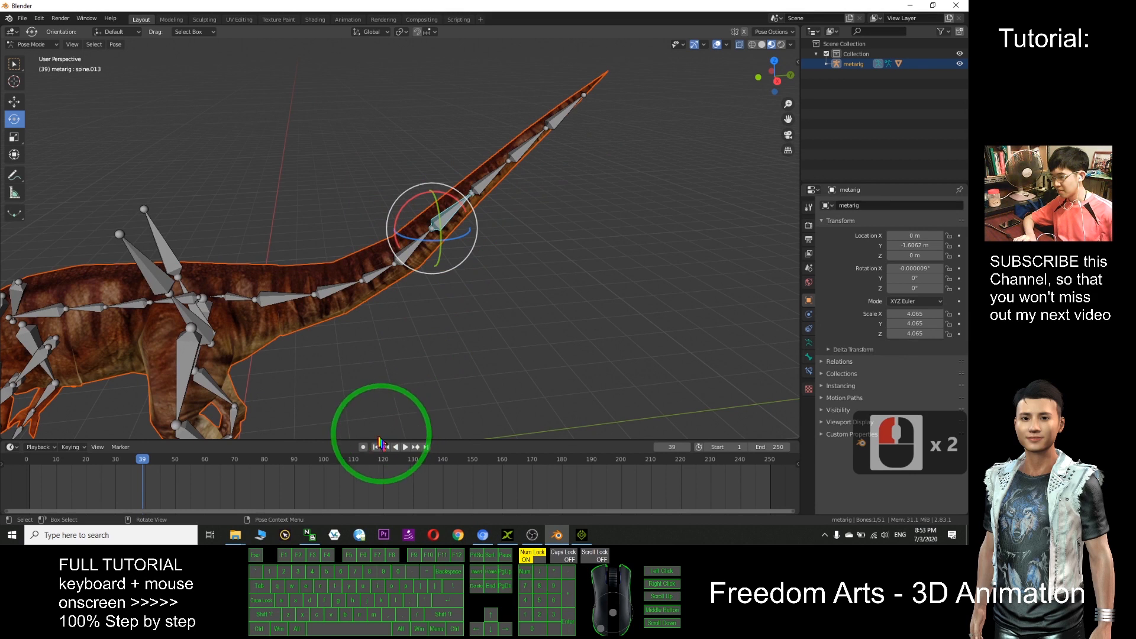
Enable auto keying and undo the tail and jaw bone rotations
left_click(363, 446)
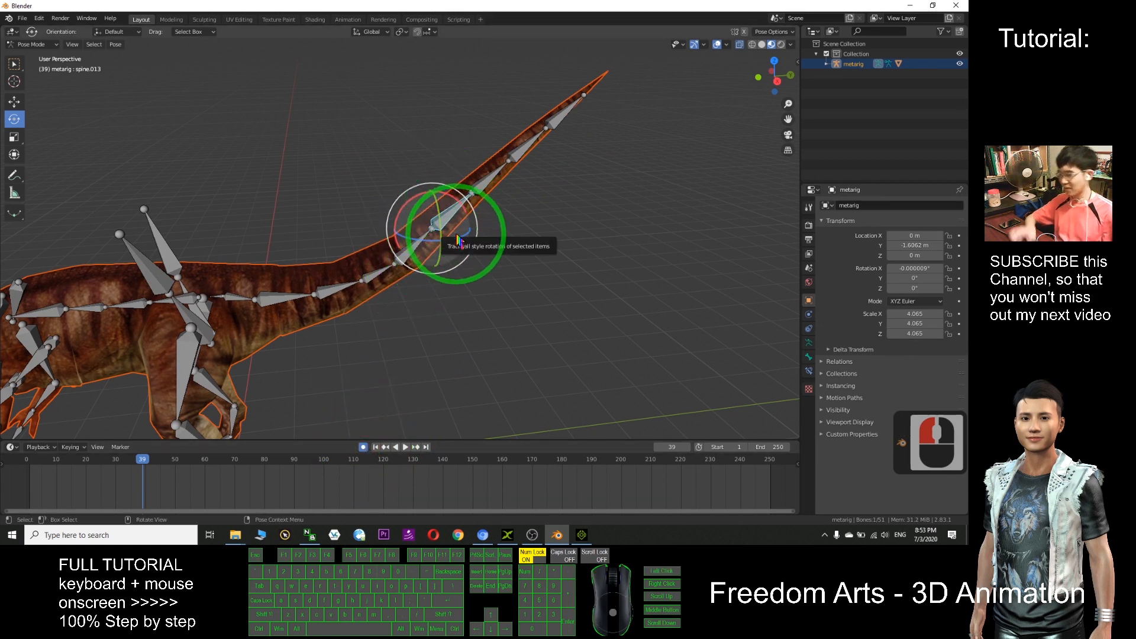
key("ctrl+z")
key("ctrl+z")
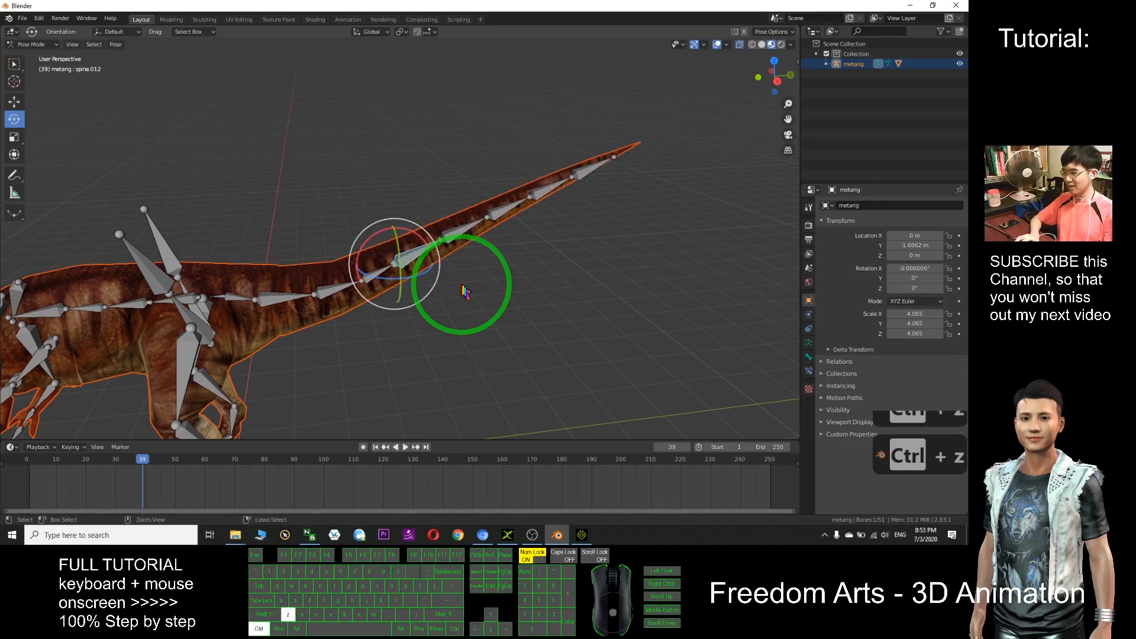
scroll(464, 290, "down", 5)
key("ctrl+z")
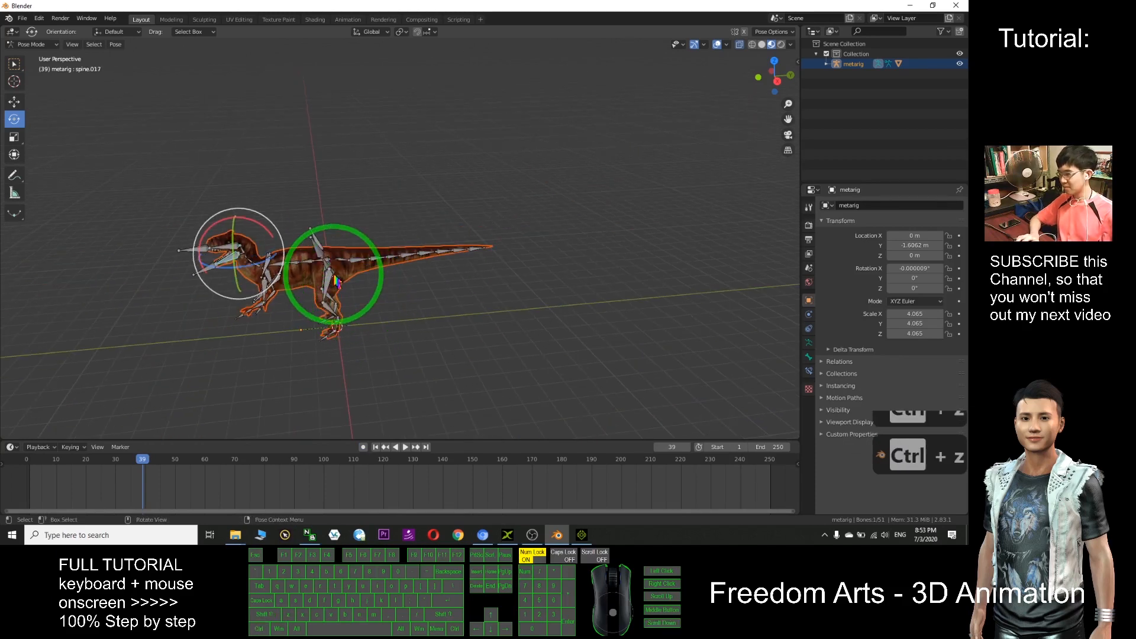
Turn on auto keying and rotate the jaw bones spine.017 and spine.019 at frame 39 to open the mouth
scroll(337, 283, "up", 4)
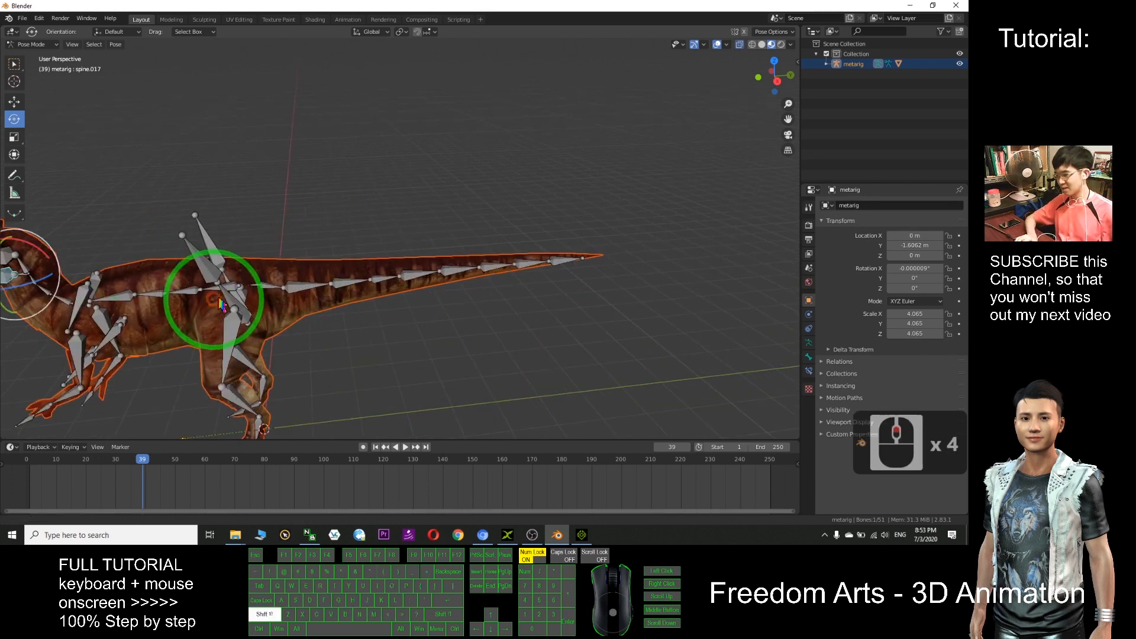
left_click_drag(214, 302, 347, 272, "shift")
middle_click_drag(347, 272, 379, 259, "shift")
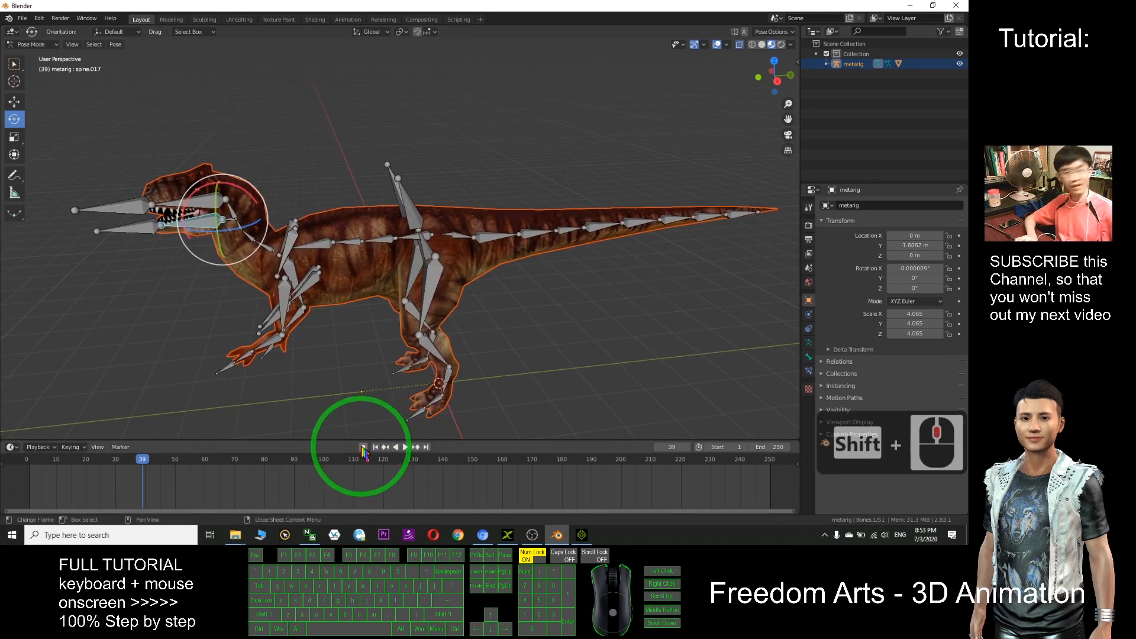
left_click(363, 447)
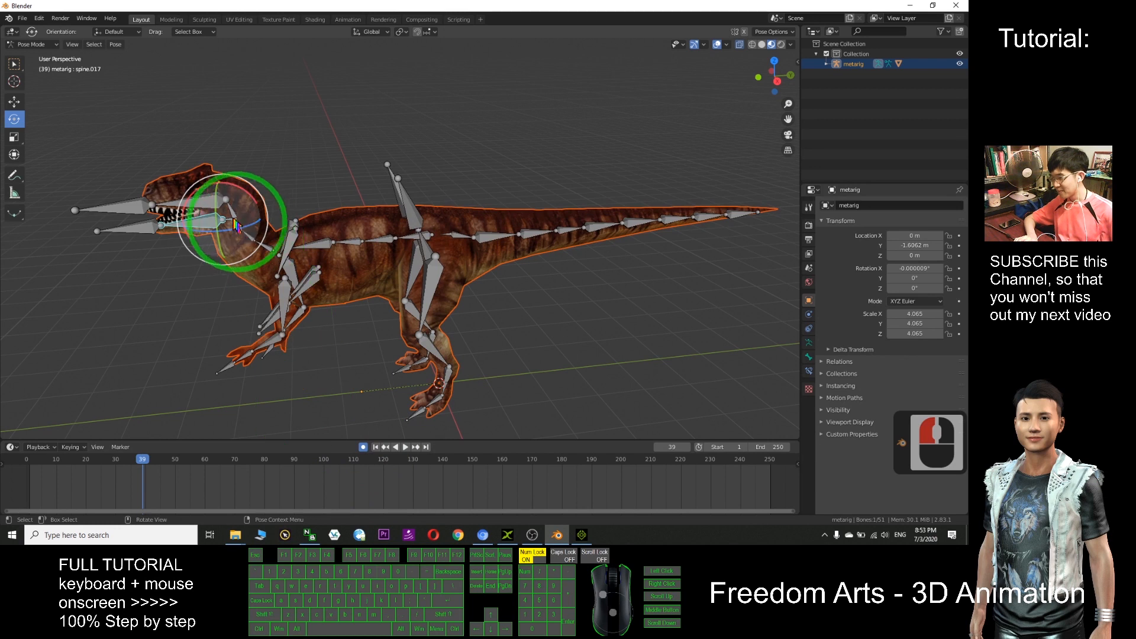
left_click_drag(176, 204, 264, 191)
left_click(237, 185)
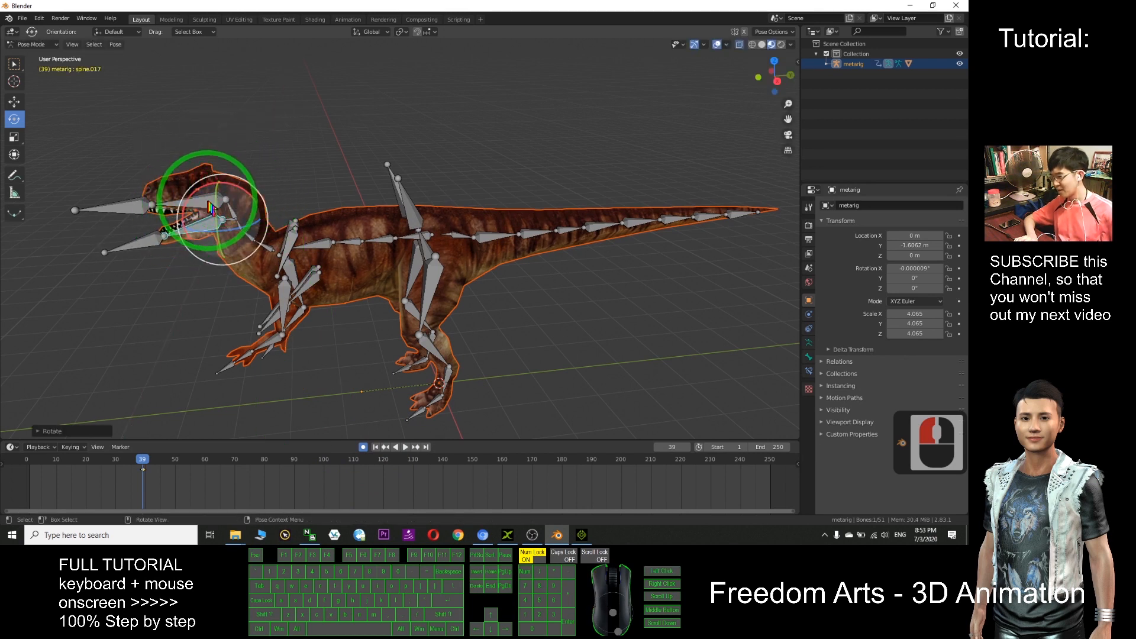
left_click_drag(241, 175, 243, 168)
key("ctrl+z")
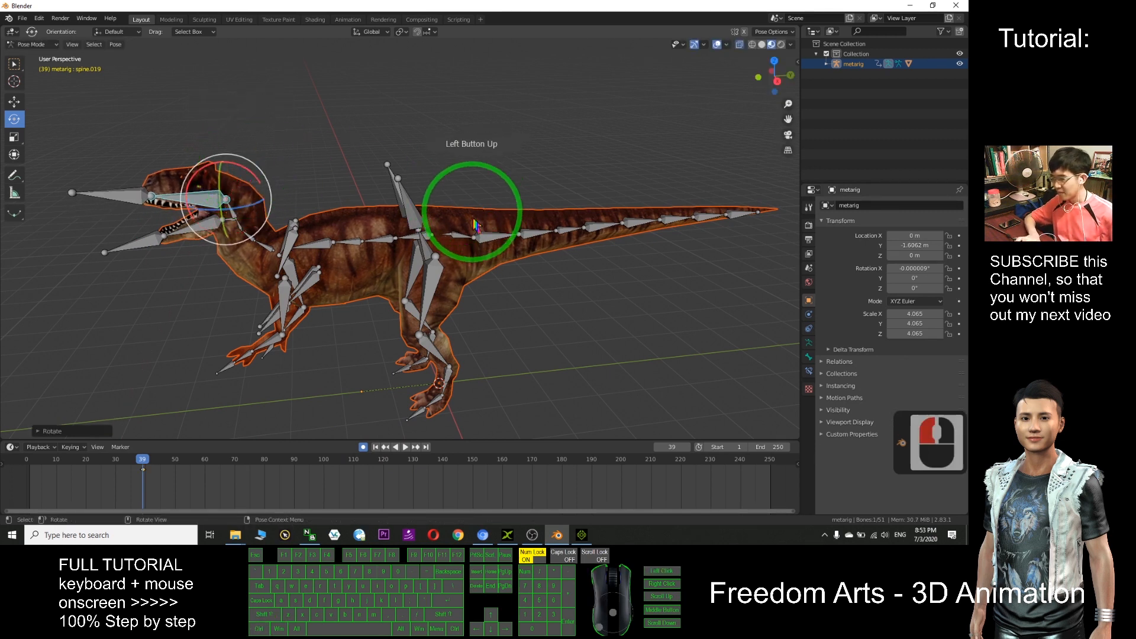
Raise the tail at frame 39 by rotating the tail bones from spine.001 to spine.013
left_click(532, 237)
left_click_drag(500, 211, 492, 209)
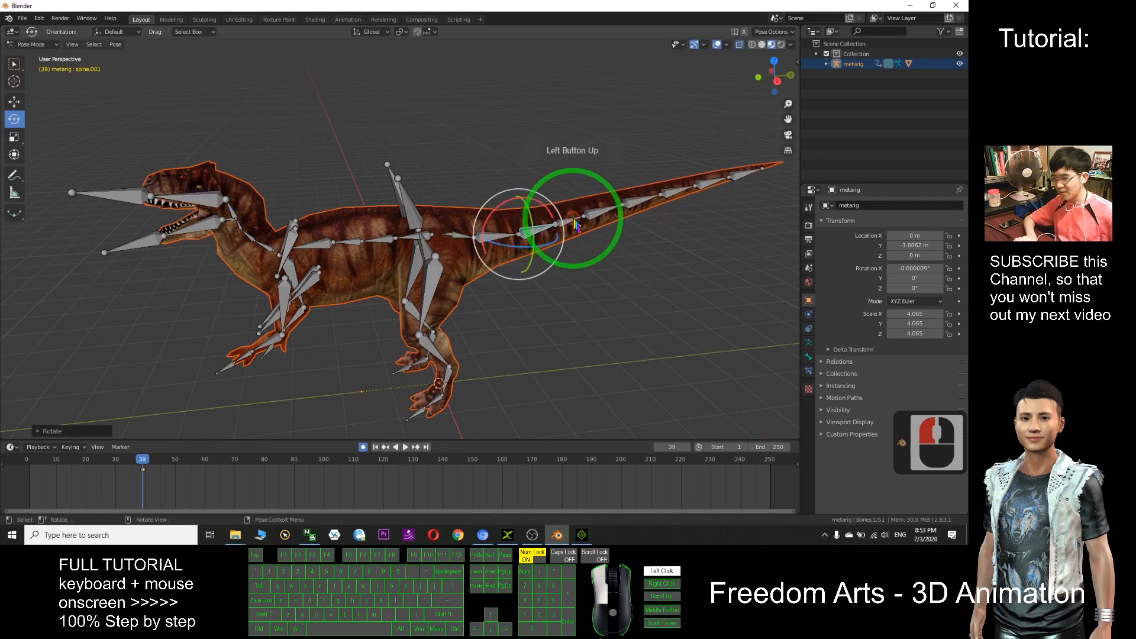
left_click(574, 219)
left_click_drag(542, 208, 629, 197)
left_click(612, 184)
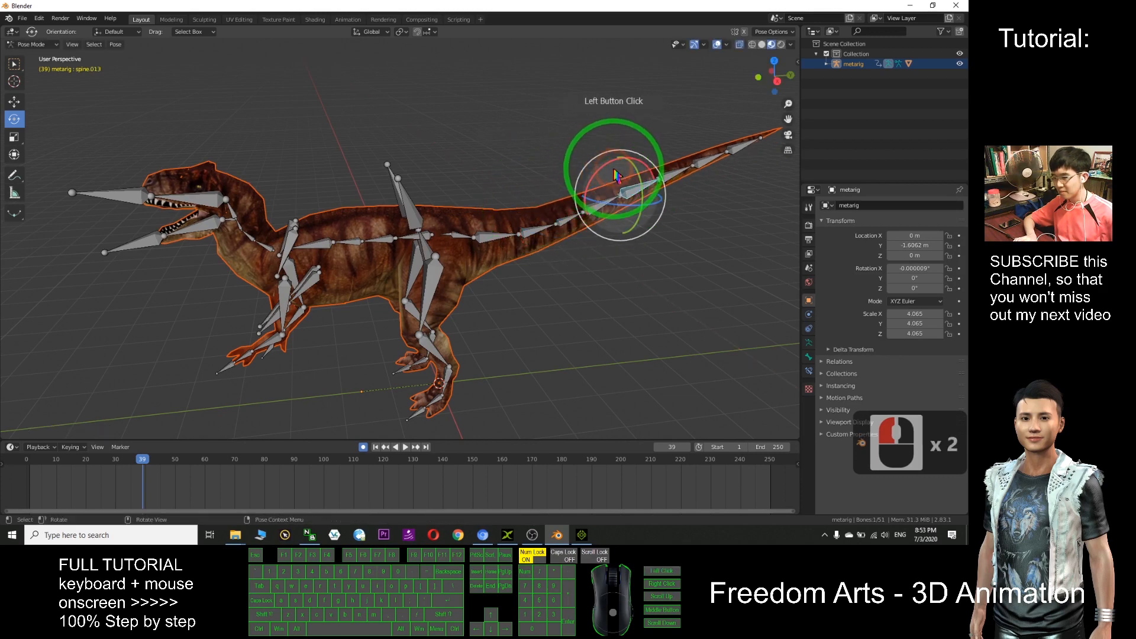
left_click_drag(601, 158, 580, 175)
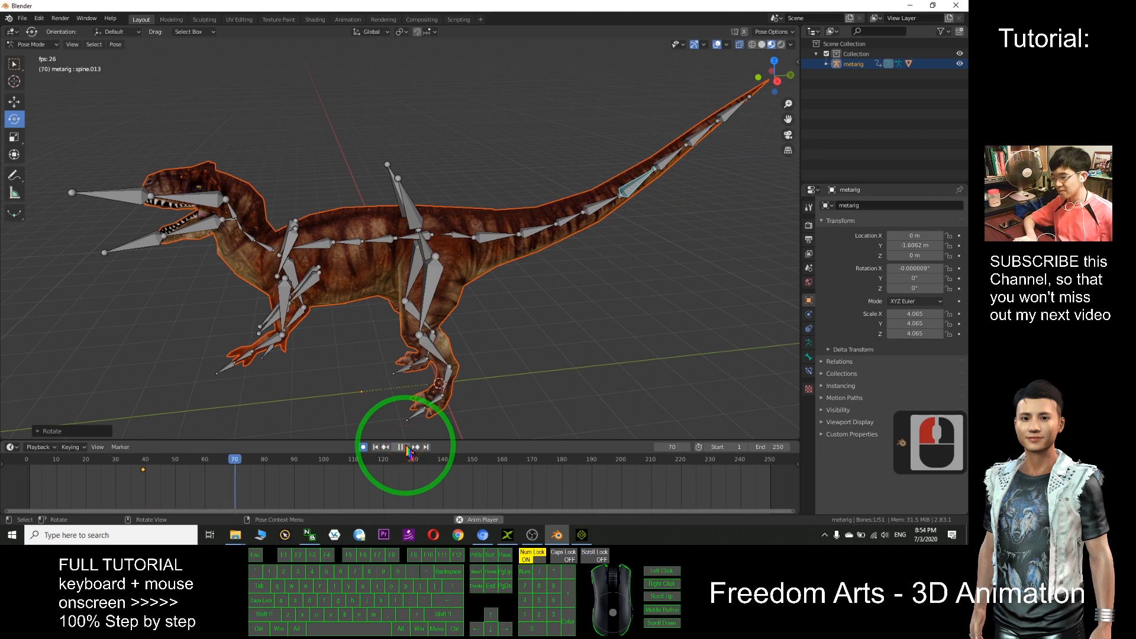
At frame 79, rotate the rear tail bones from spine.014 to spine.015_end to curl the tail tip upward
left_click(641, 163)
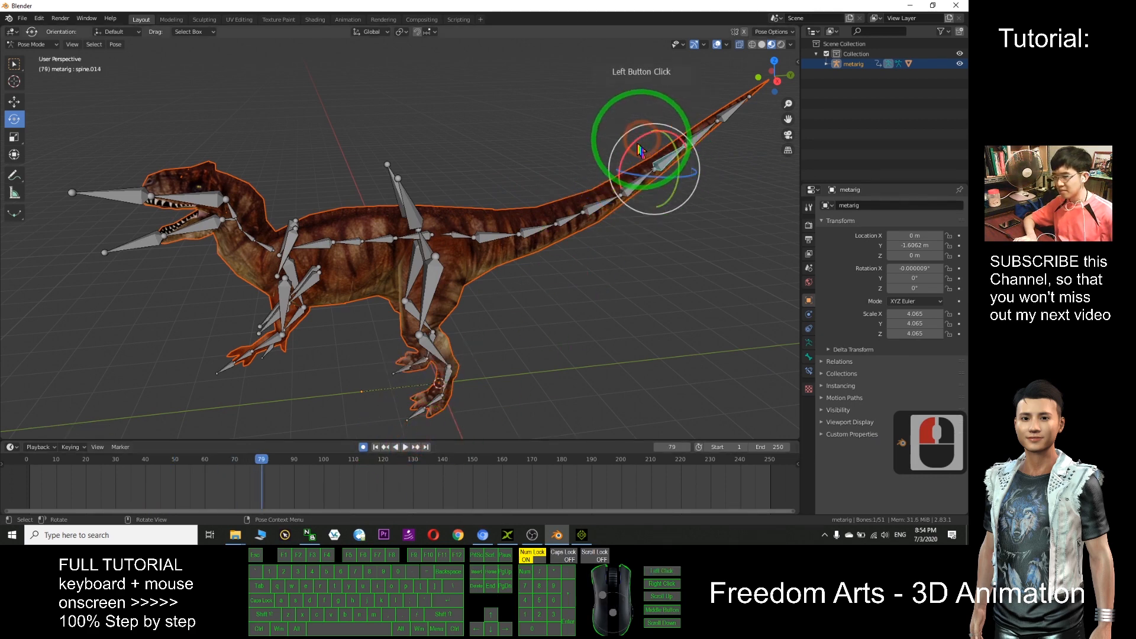
left_click_drag(629, 159, 640, 119)
left_click(683, 122)
left_click(701, 88)
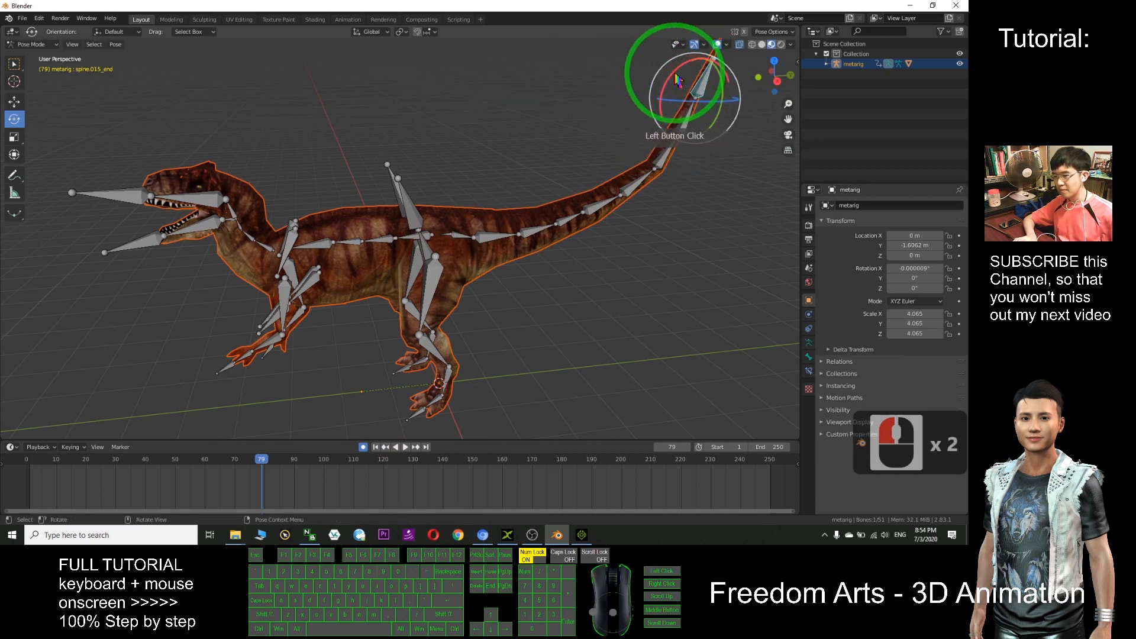
left_click_drag(675, 86, 671, 86)
key("ctrl+z")
Rotate the left front shin bone front_shin.L at frame 79
middle_click_drag(508, 241, 424, 307)
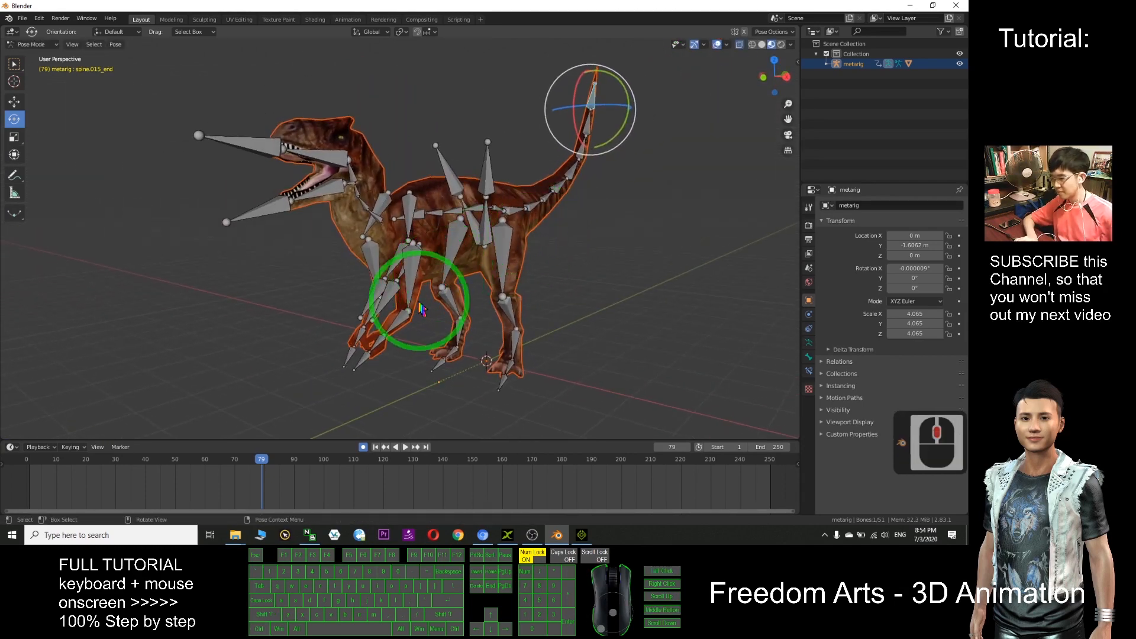
left_click(403, 316)
left_click_drag(384, 292, 395, 279)
middle_click_drag(620, 285, 601, 331)
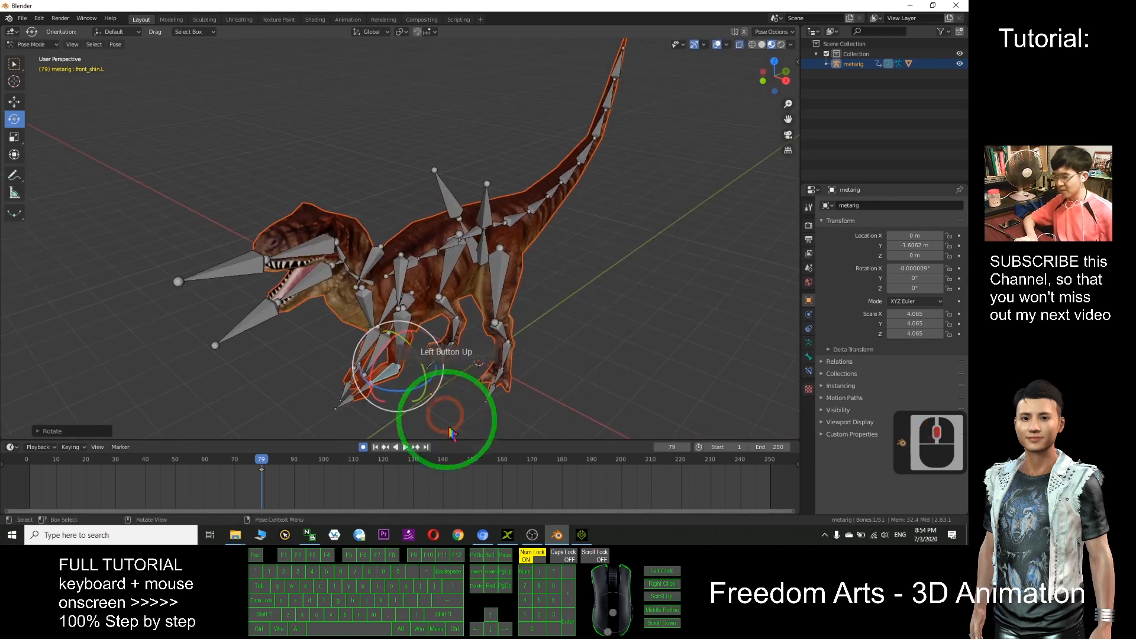
Play the animation from the first frame and scrub through the timeline to review the keyed motion
left_click(375, 447)
left_click(405, 447)
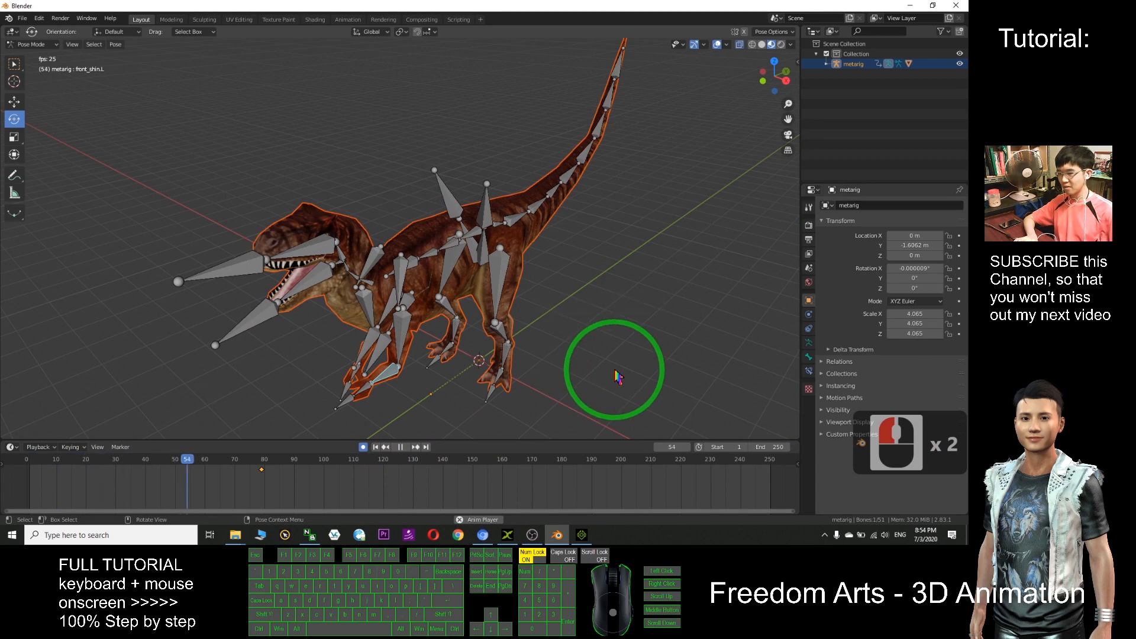
scroll(618, 377, "down", 2)
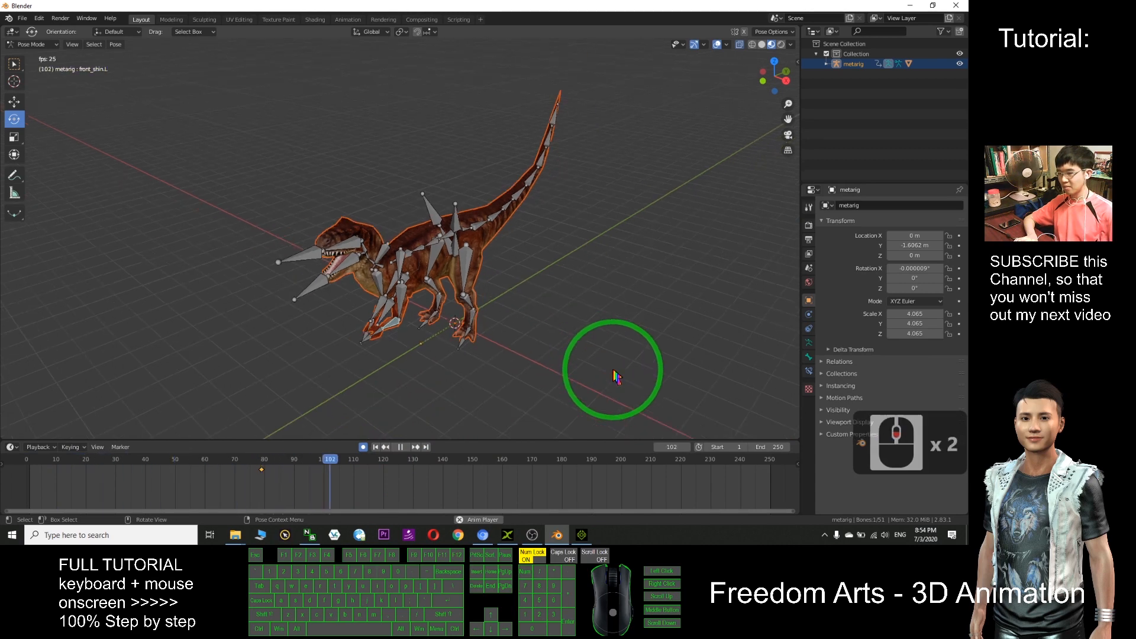
key("ctrl+z")
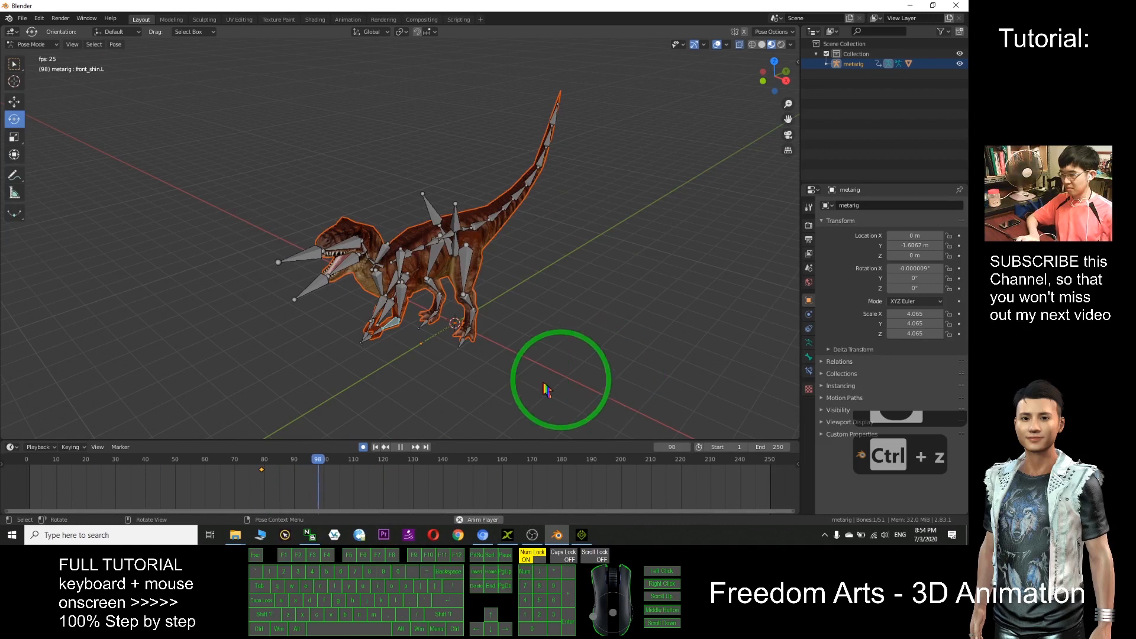
left_click(400, 447)
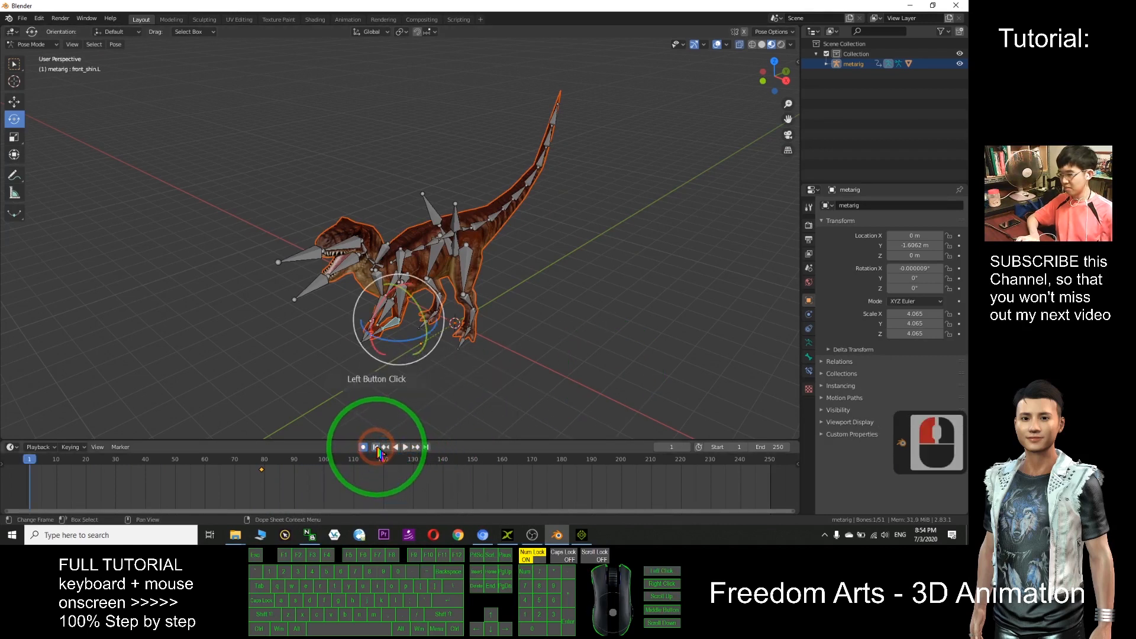
left_click_drag(52, 460, 722, 332)
scroll(544, 330, "down", 1)
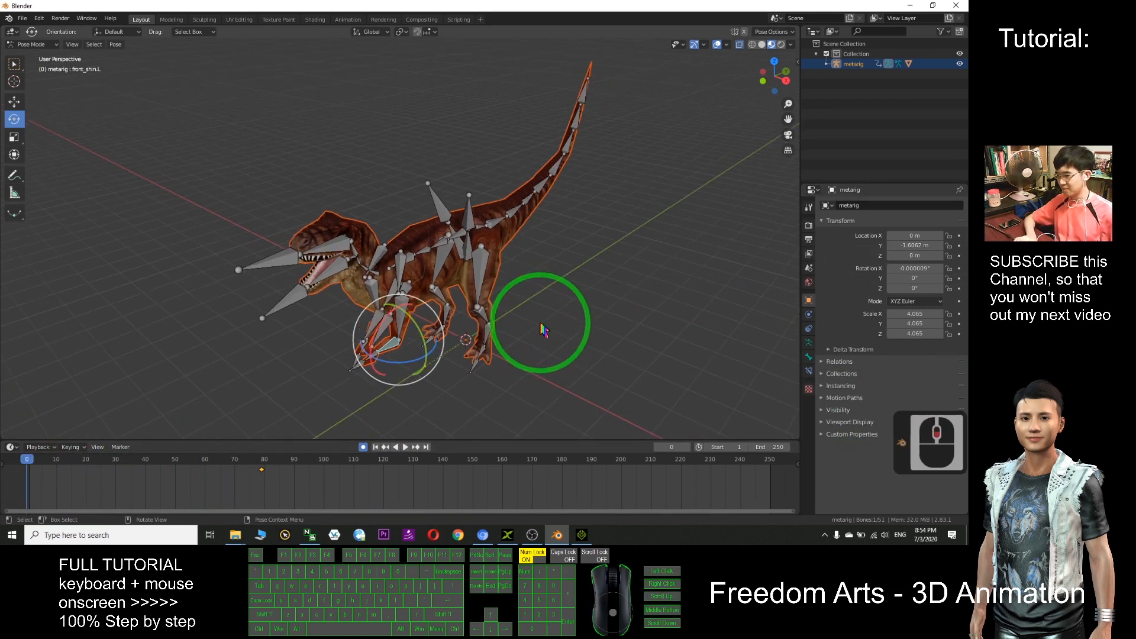
Advance to frame 33 and rotate the neck bone spine.011 to turn the head sideways
left_click(406, 447)
left_click(407, 448)
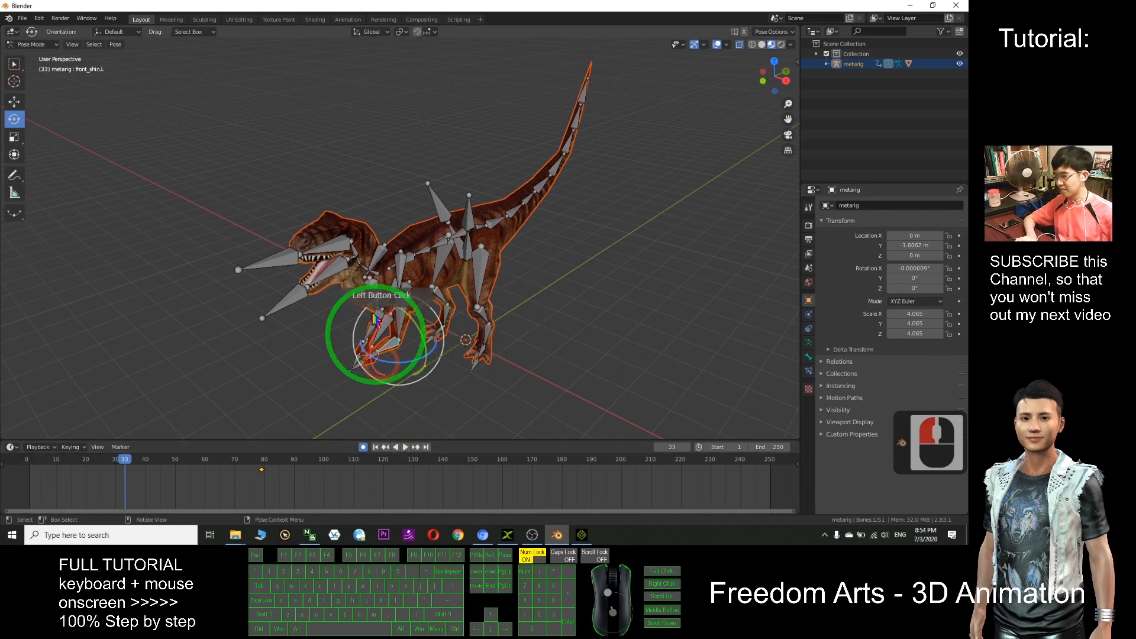
left_click(358, 262)
key("e")
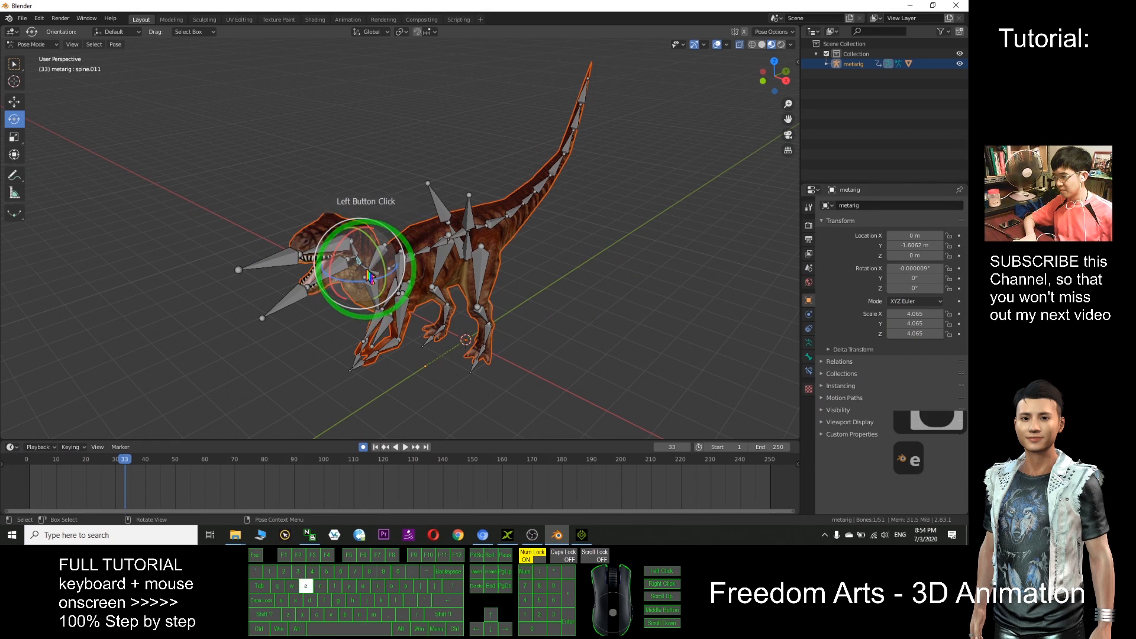
left_click_drag(354, 280, 363, 279)
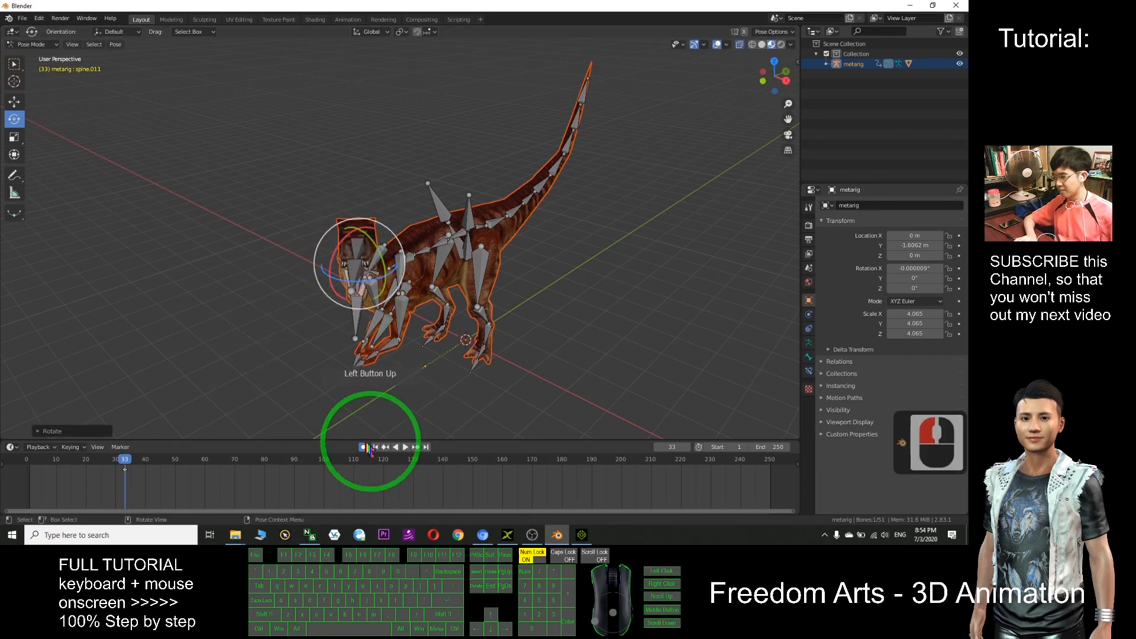
Advance to frame 76 and rotate the neck bone spine.011 to swing the head back the other way
mouse_move(124, 460)
left_mouse_down()
mouse_move(45, 460)
mouse_move(124, 467)
left_mouse_up()
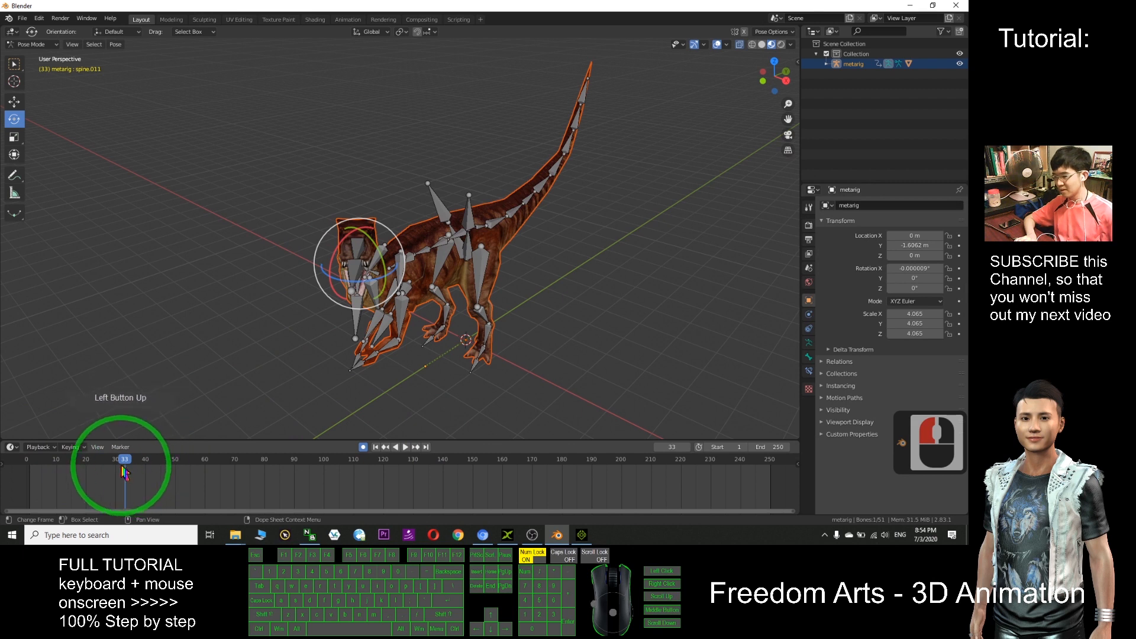
left_click(406, 447)
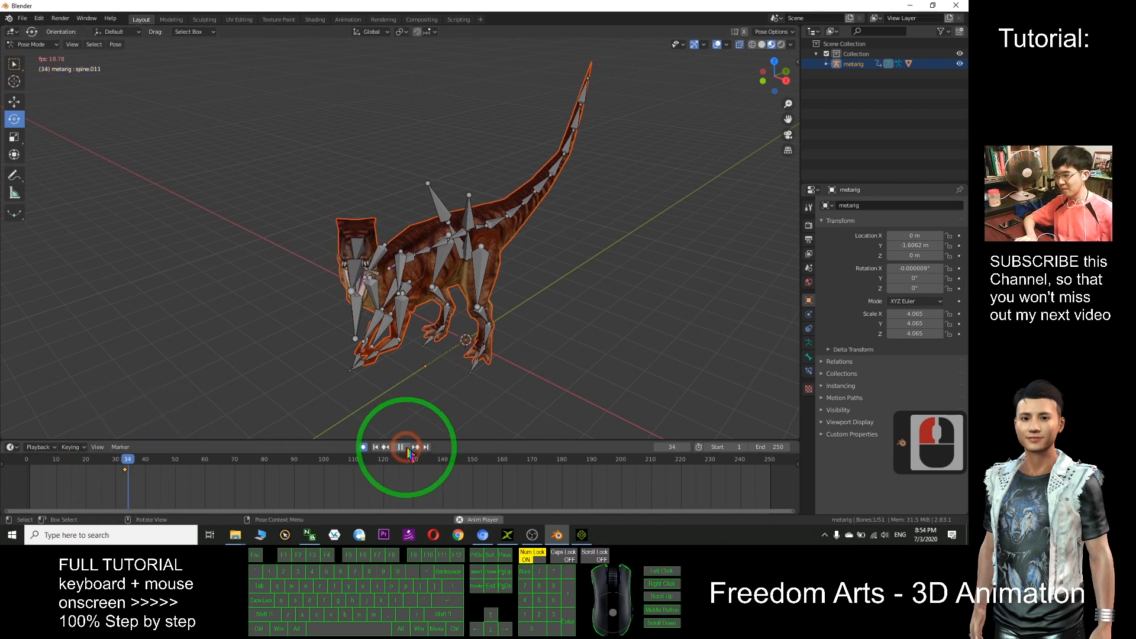
left_click(405, 448)
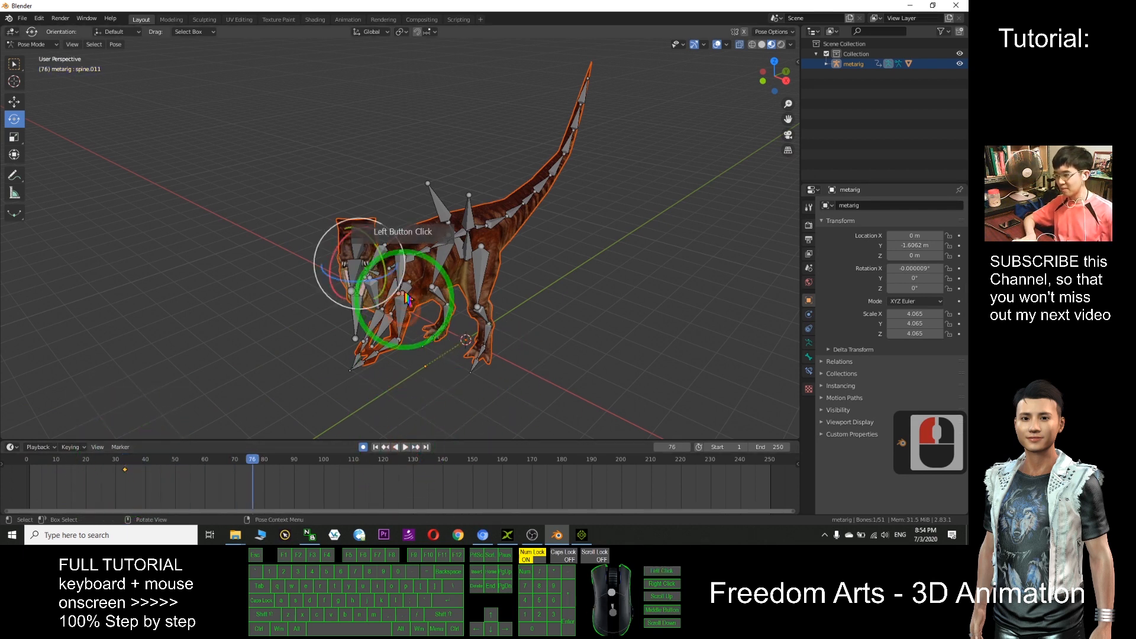
left_click_drag(395, 278, 355, 281)
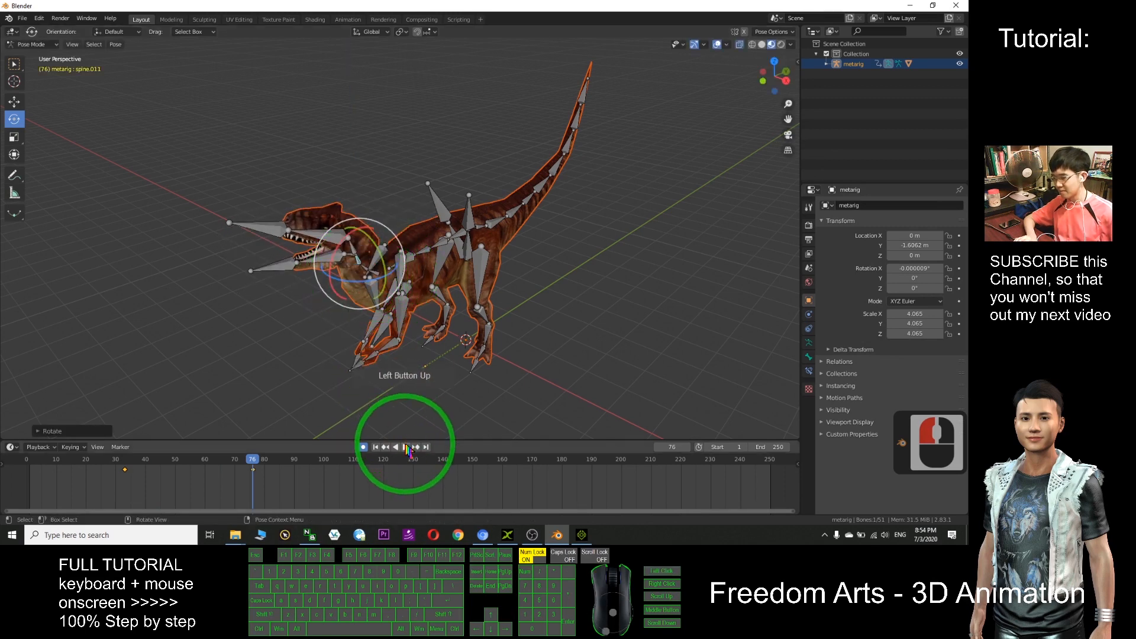
Advance to frame 122 and rotate the lower jaw bone spine.017 to close the mouth
left_click_drag(202, 463, 264, 459)
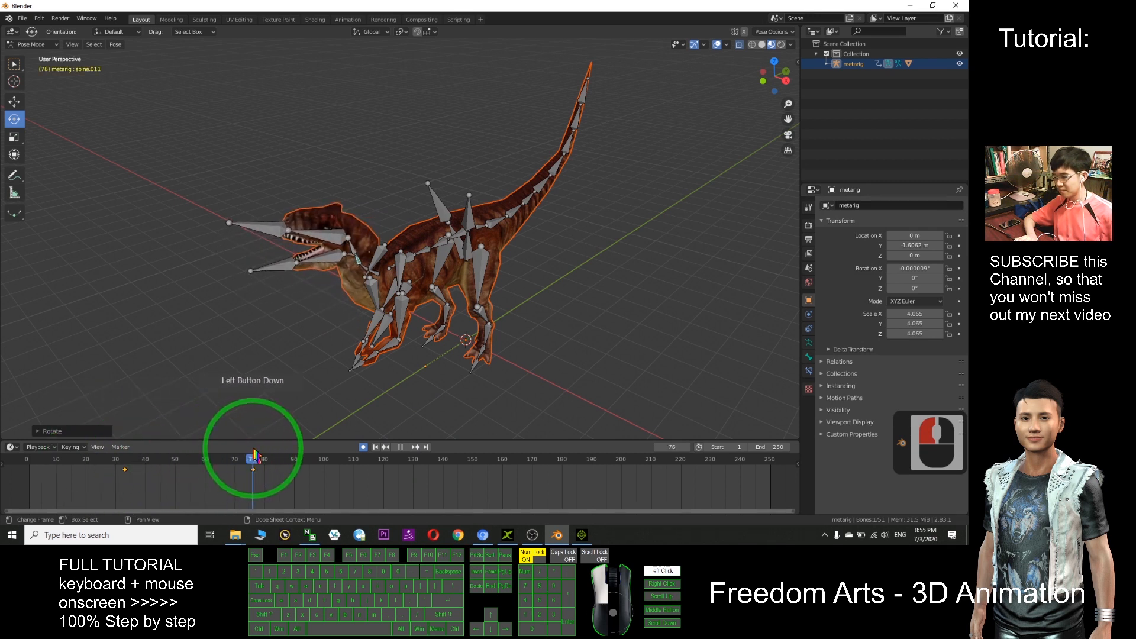
left_click(404, 448)
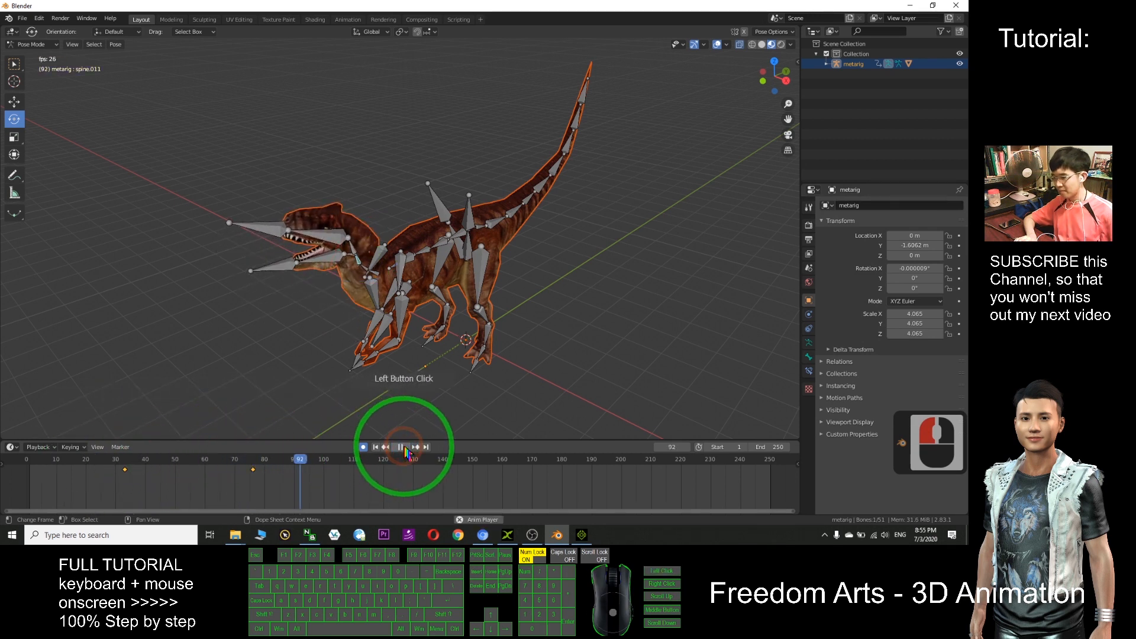
left_click(402, 448)
left_click(322, 258)
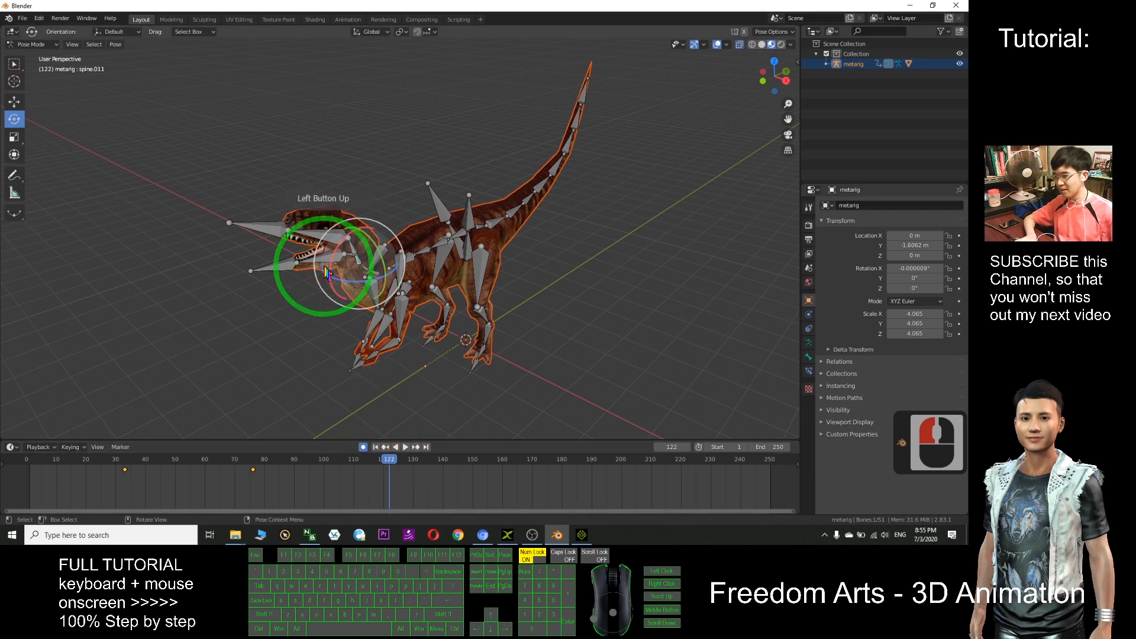
left_click_drag(323, 256, 330, 223)
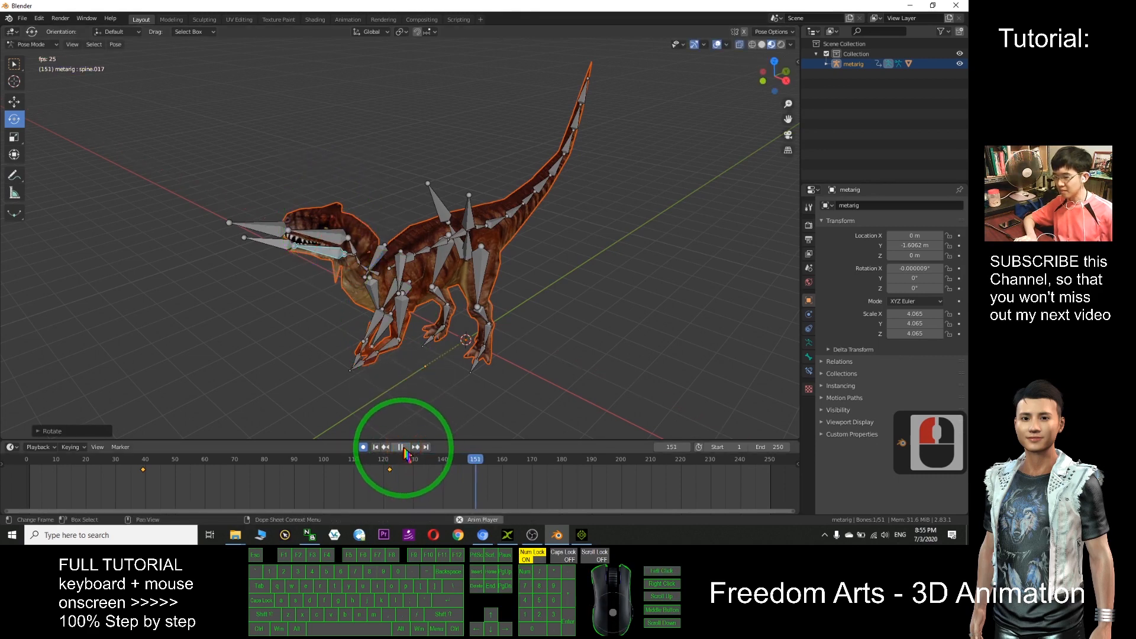
Stop playback at frame 165 and rotate the tail bones, including spine.012 and spine.014, to lower and straighten the tail
left_click(402, 447)
left_click(522, 228)
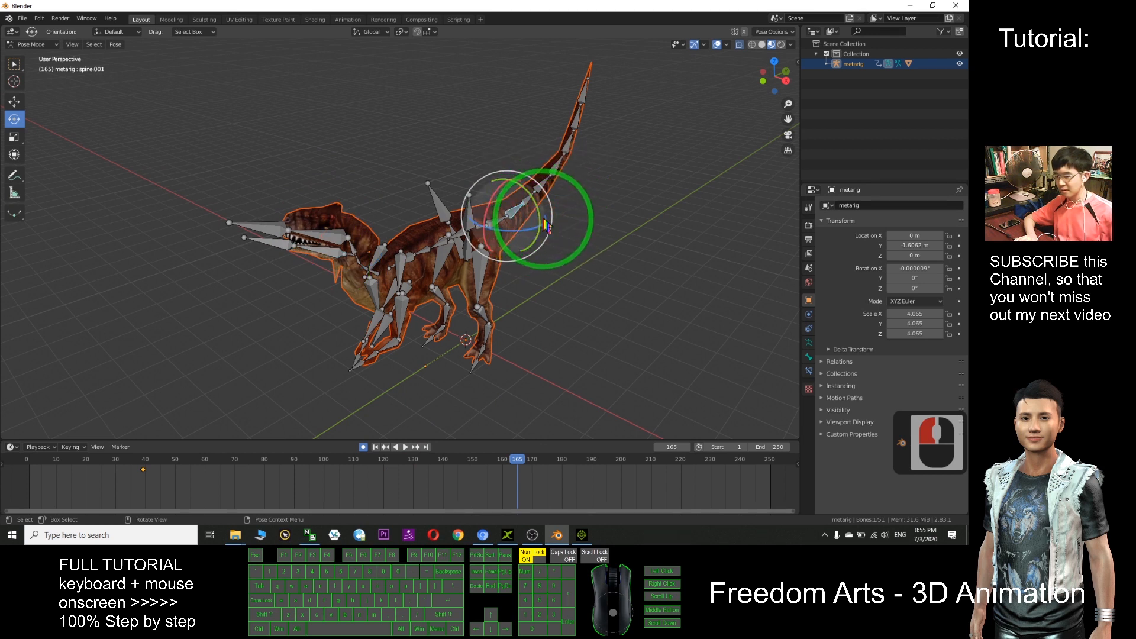
left_click_drag(545, 226, 556, 379)
key("ctrl+z")
left_click(551, 193)
left_click(612, 171)
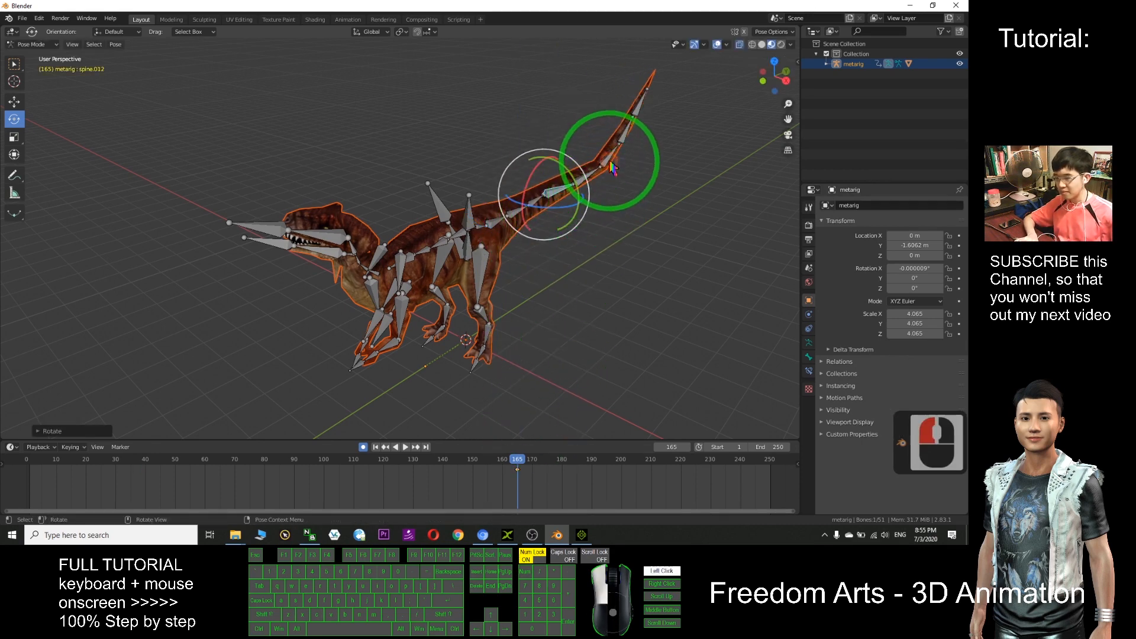
left_click(612, 168)
left_click_drag(590, 159, 602, 144)
Scrub back to an early frame and replay the animation to review the tail motion
left_click_drag(518, 459, 109, 478)
double_click(402, 449)
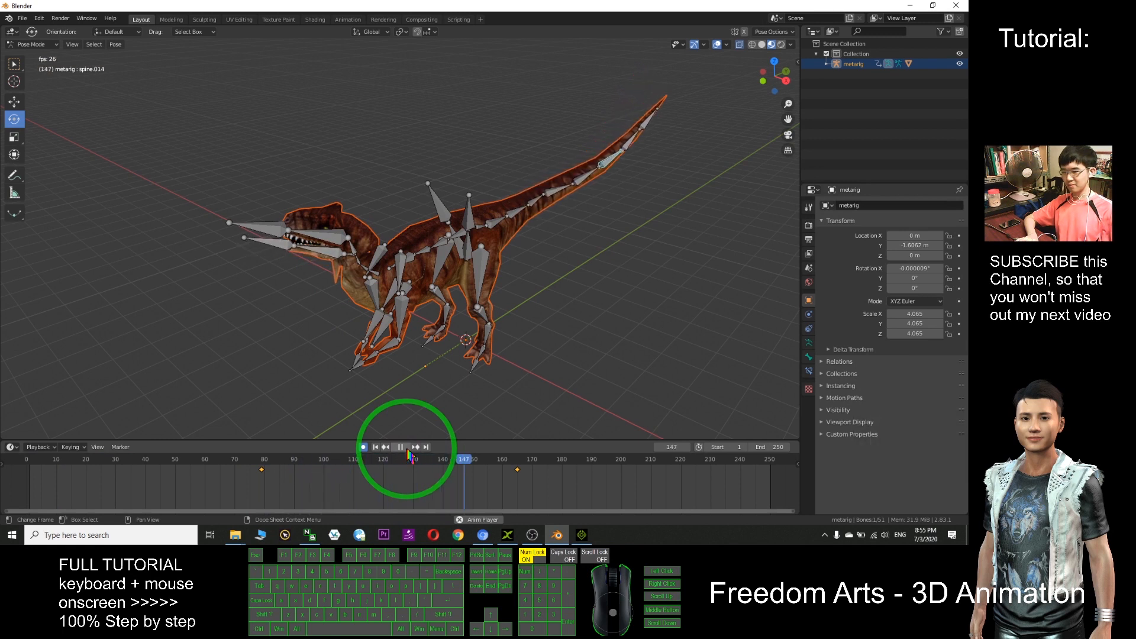
left_click(401, 447)
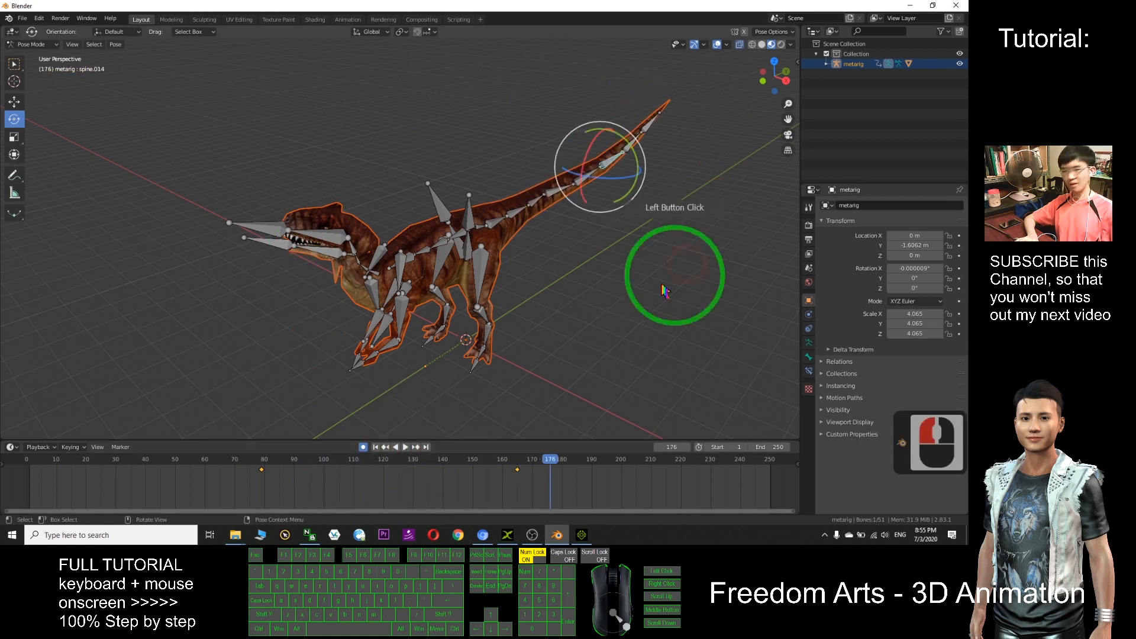
left_click_drag(431, 5, 487, 10)
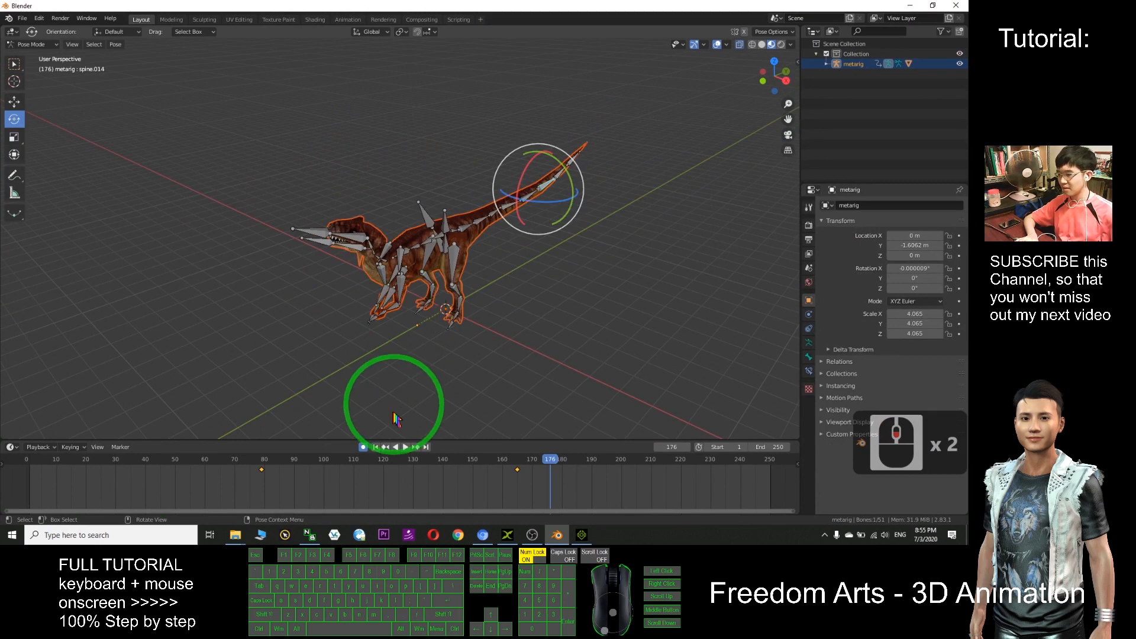
Return to frame 1, switch to Object Mode and select the whole Allosaurus mesh with its rig
left_click(376, 446)
left_click(33, 45)
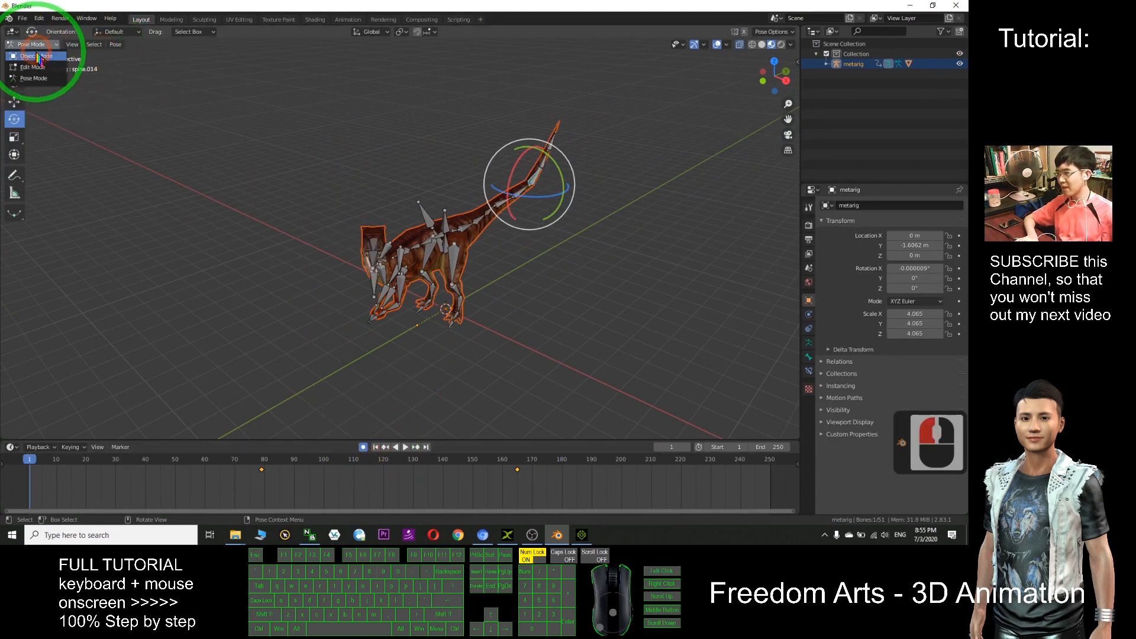
left_click(35, 56)
left_click(406, 190)
left_click_drag(223, 64, 682, 378)
Shrink the Blender window to uncover the project folder and start an FBX export
left_click_drag(508, 6, 839, 104)
left_click(304, 102)
left_click(406, 114)
left_click(364, 116)
left_click(379, 262)
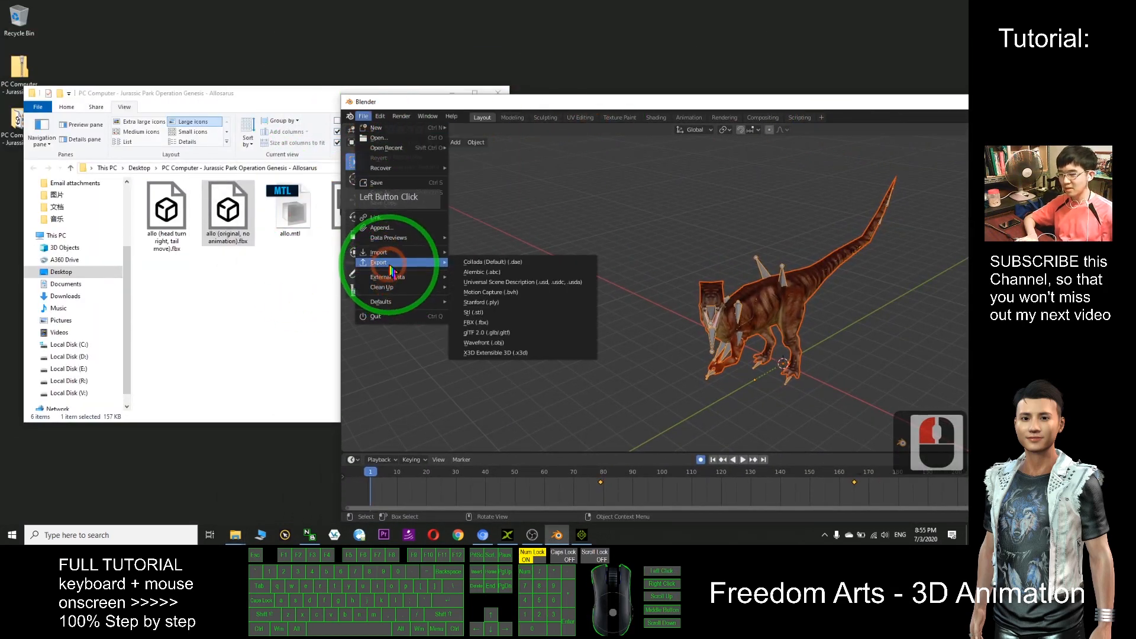
left_click(504, 322)
left_click(492, 321)
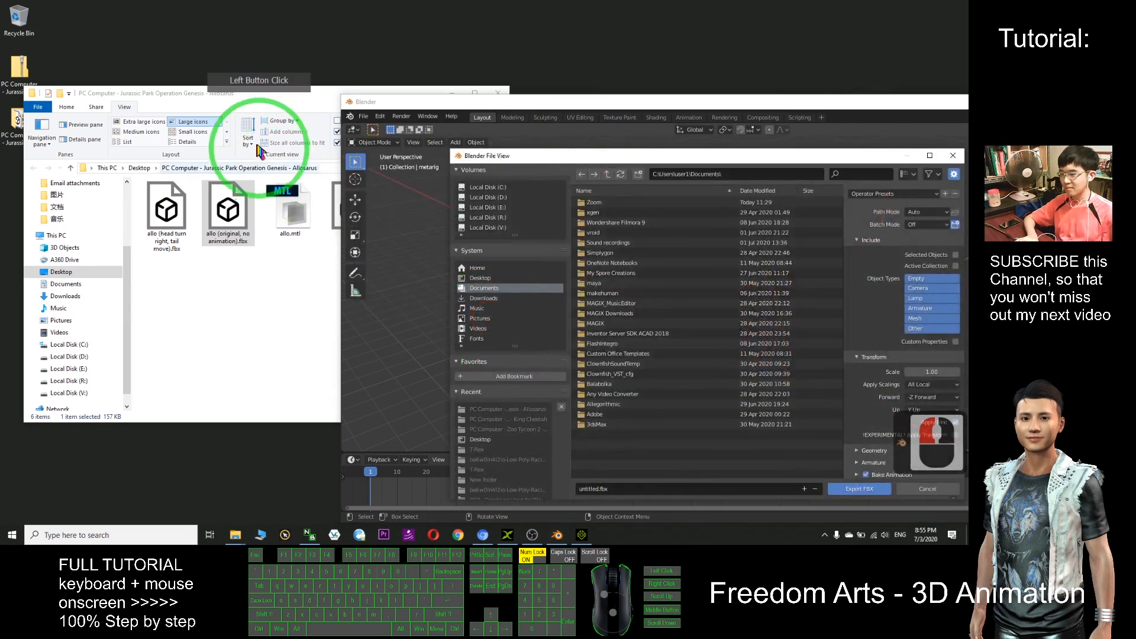
Copy the Allosaurus folder's path from File Explorer and set it as the export location
left_click(278, 105)
left_click(283, 168)
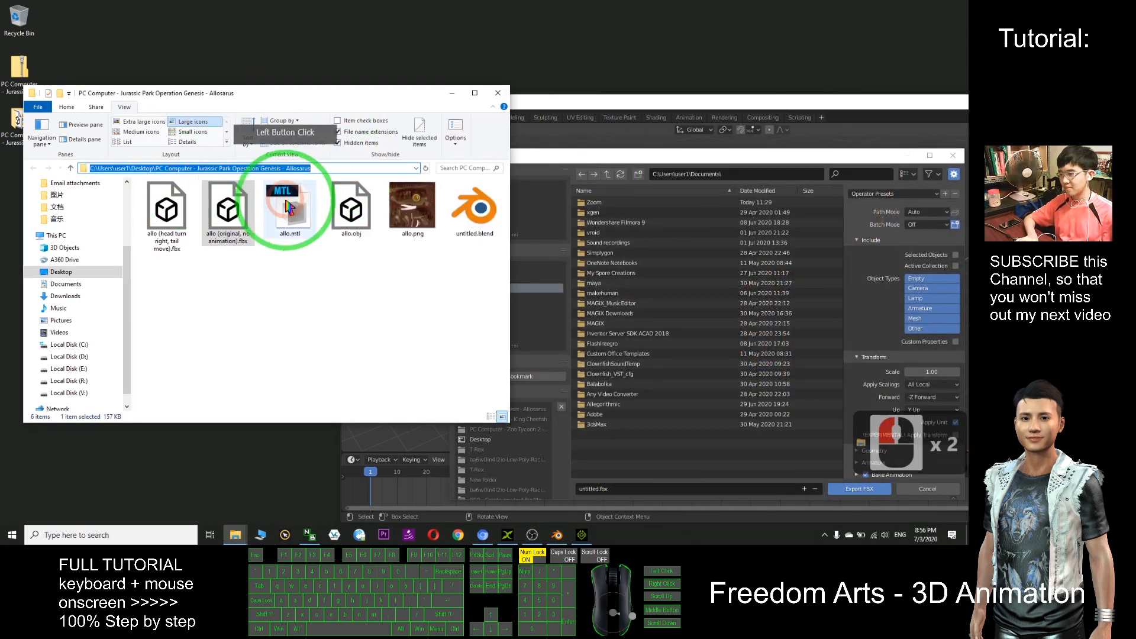
key("ctrl+c")
left_click(747, 174)
key("ctrl+v")
key("Return")
left_click_drag(681, 157, 644, 121)
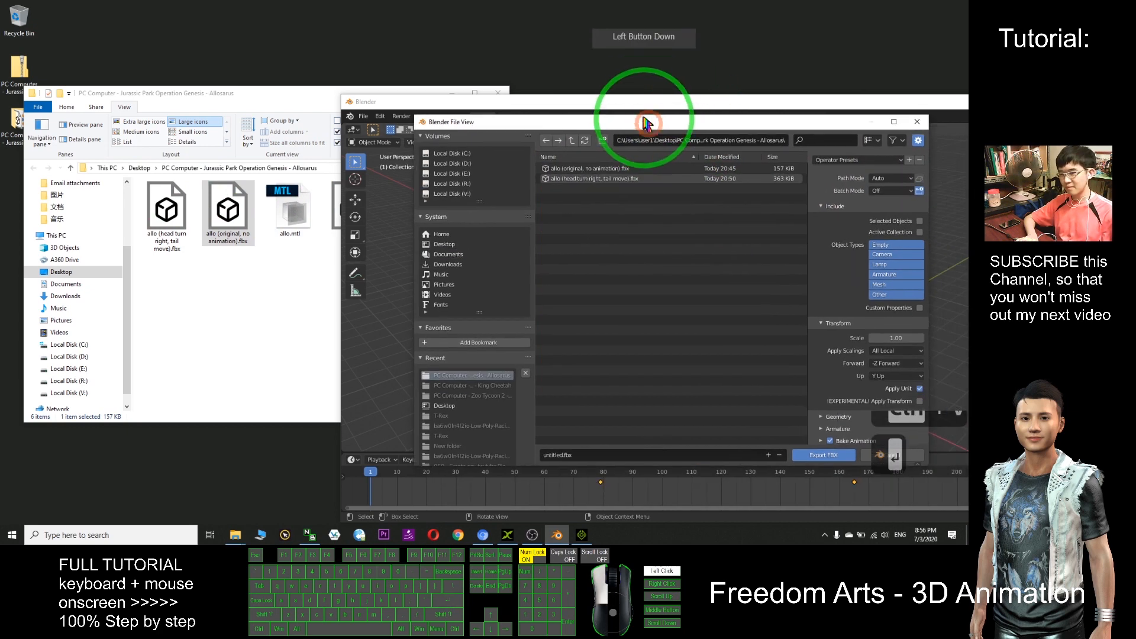
Name the export "allo (open mouth).fbx", based on the existing head-turn file's name, and export the FBX
left_click(566, 176)
left_click(554, 451)
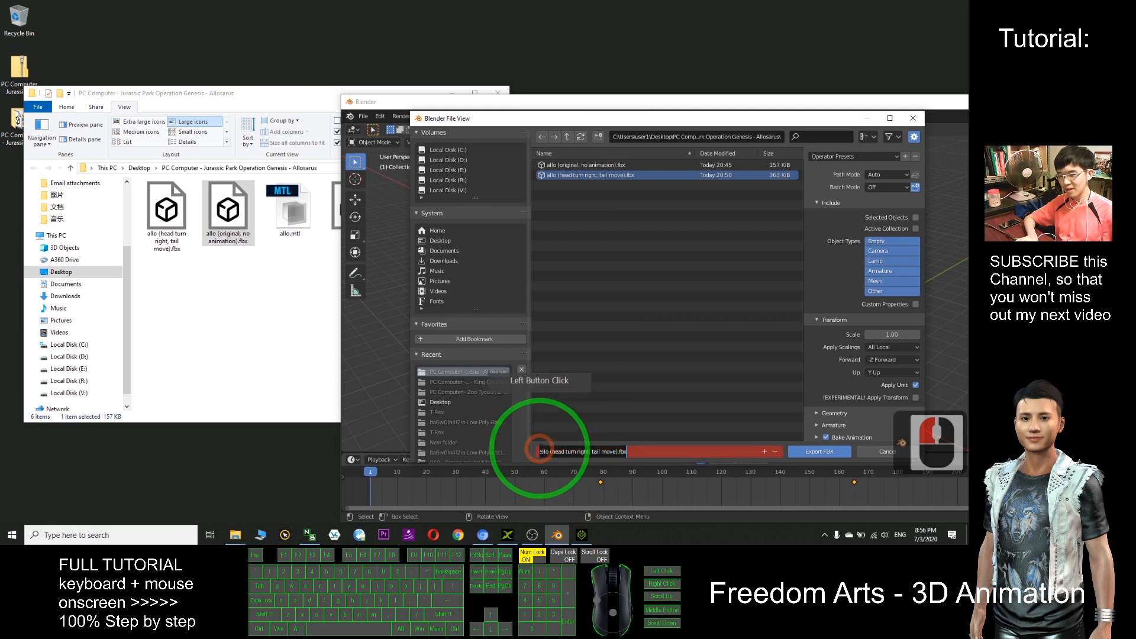
left_click_drag(553, 452, 616, 452)
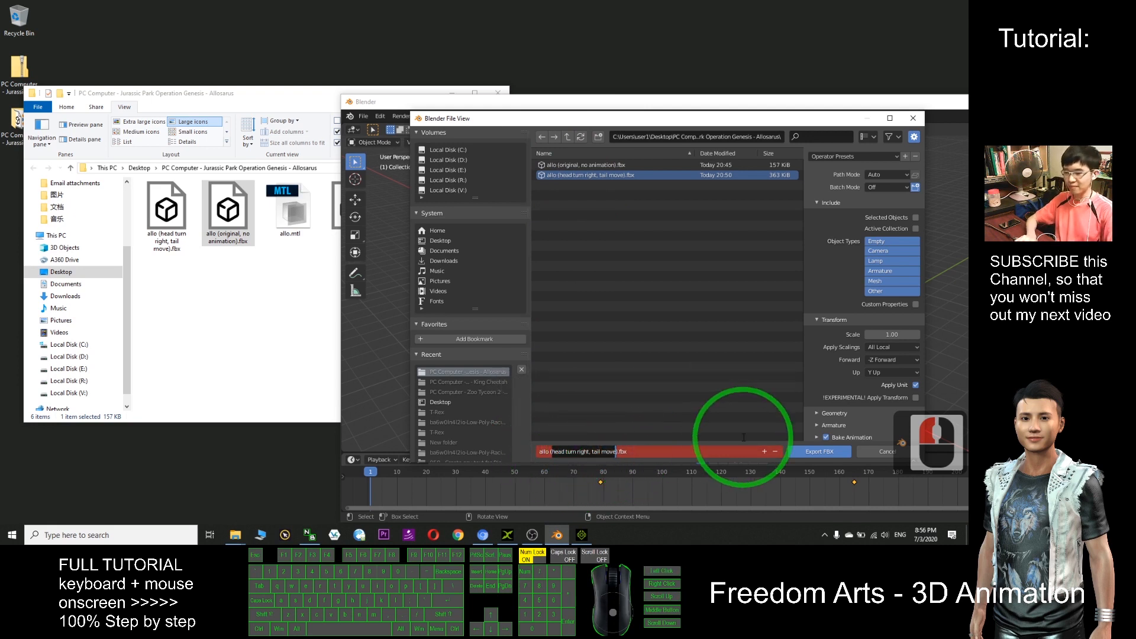
type("open")
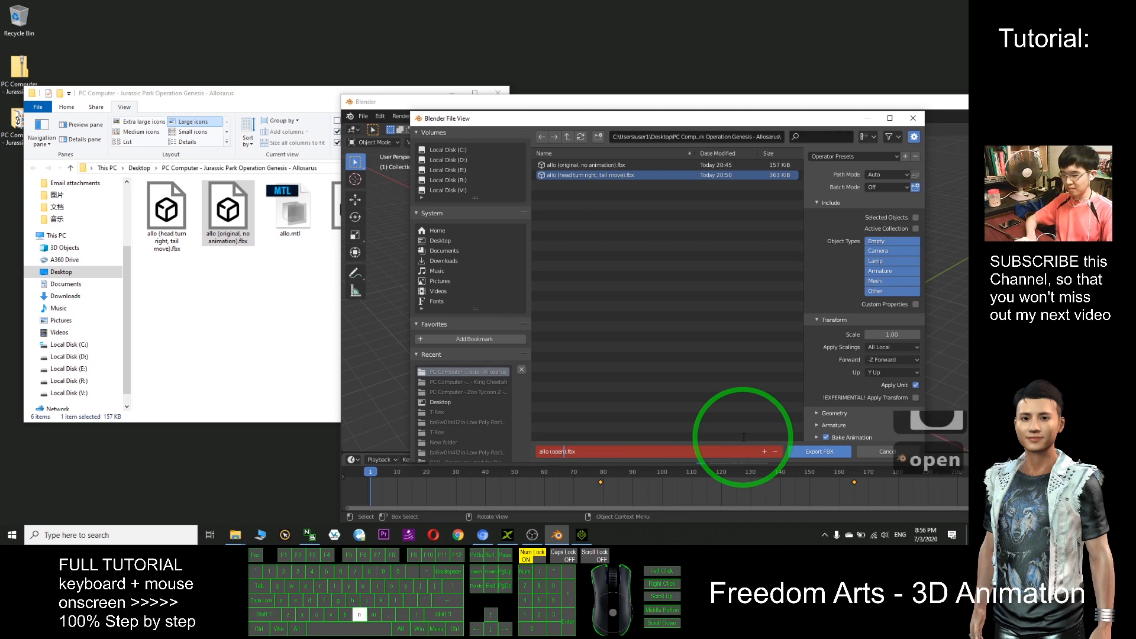
type(" mouth")
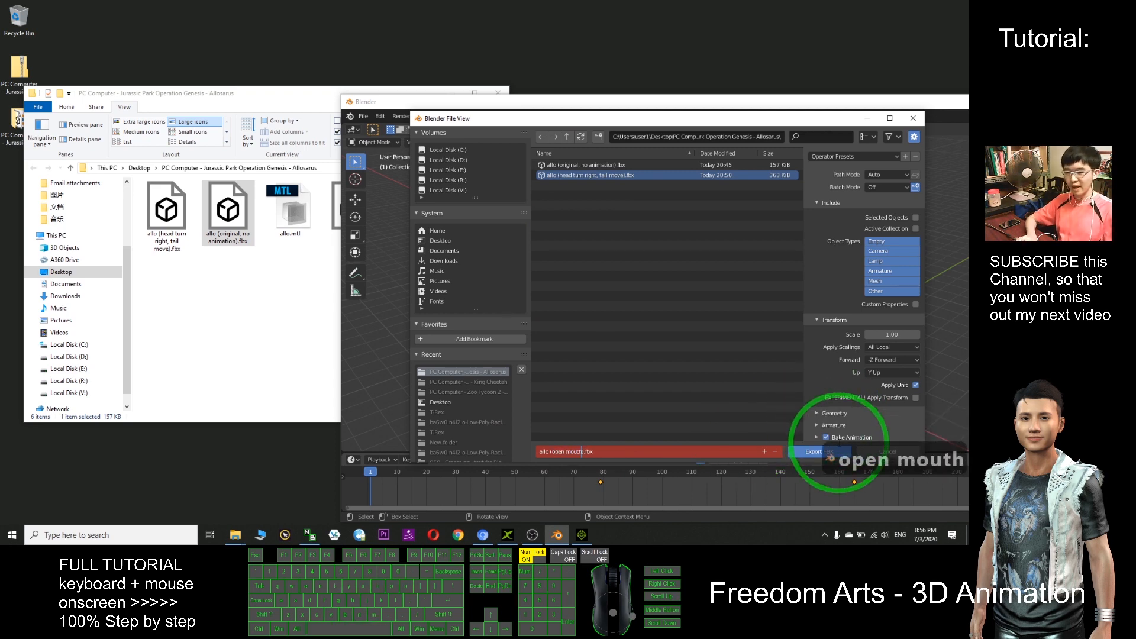
double_click(813, 452)
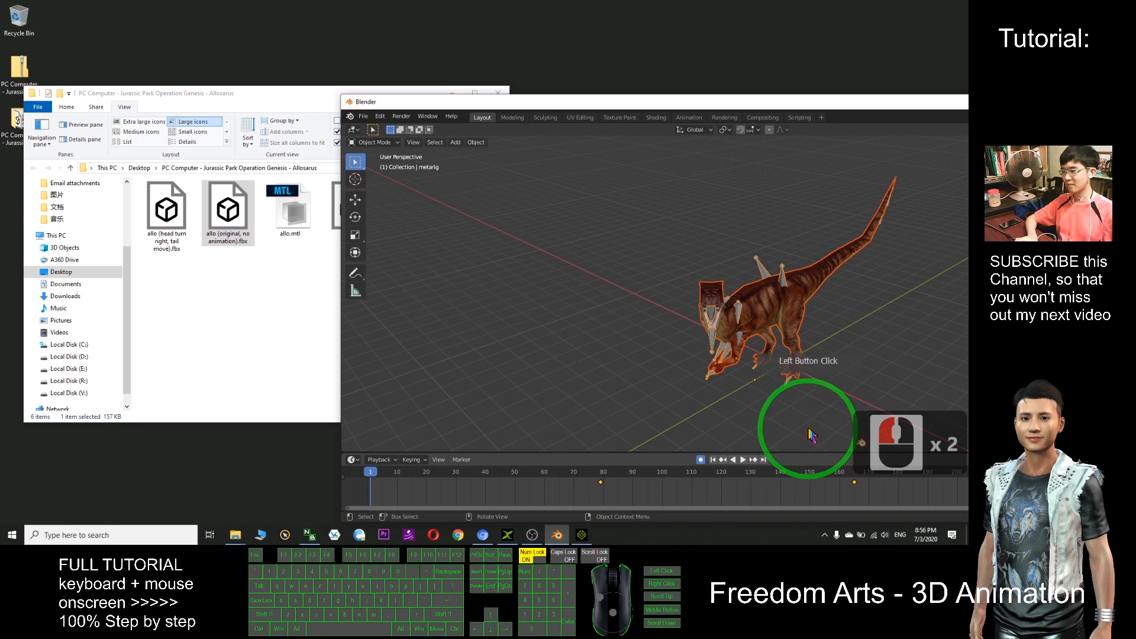
Examine the exported FBX files in the Allosaurus folder, comparing the head-turn, open-mouth and original versions
left_click_drag(264, 96, 262, 93)
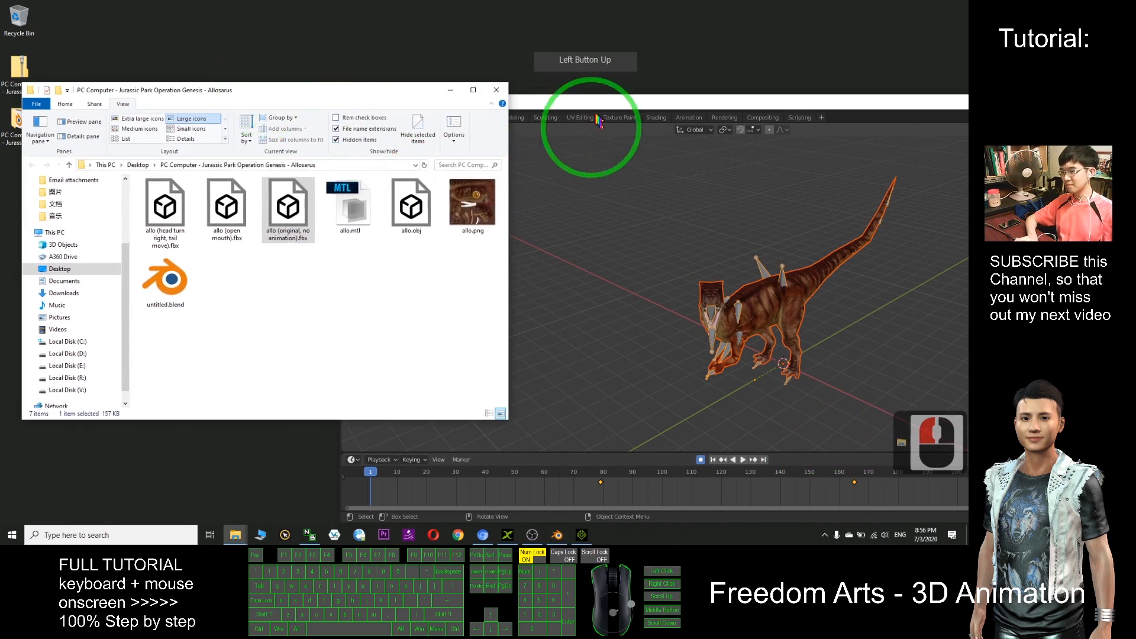
left_click_drag(599, 105, 624, 95)
left_click_drag(284, 95, 296, 112)
left_click(298, 299)
left_click(244, 221)
left_click(308, 222)
left_click(183, 213)
left_click(247, 232)
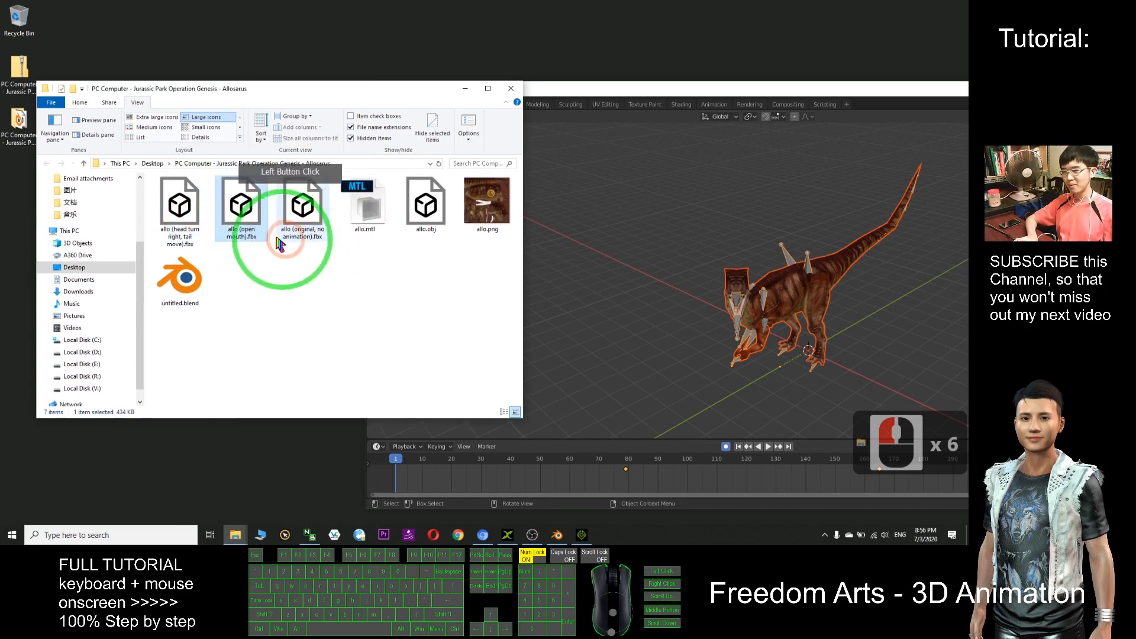
left_click(323, 320)
left_click(310, 225)
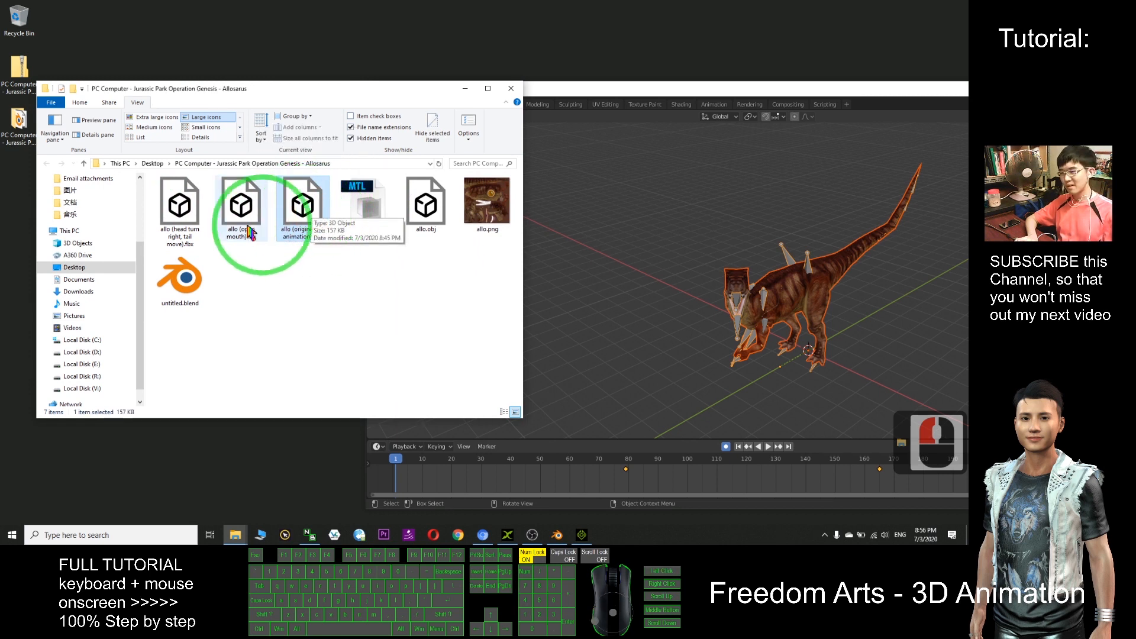
left_click(240, 207)
left_click(193, 220)
left_click(234, 222)
left_click(347, 263)
left_click_drag(345, 260, 200, 199)
left_click(361, 307)
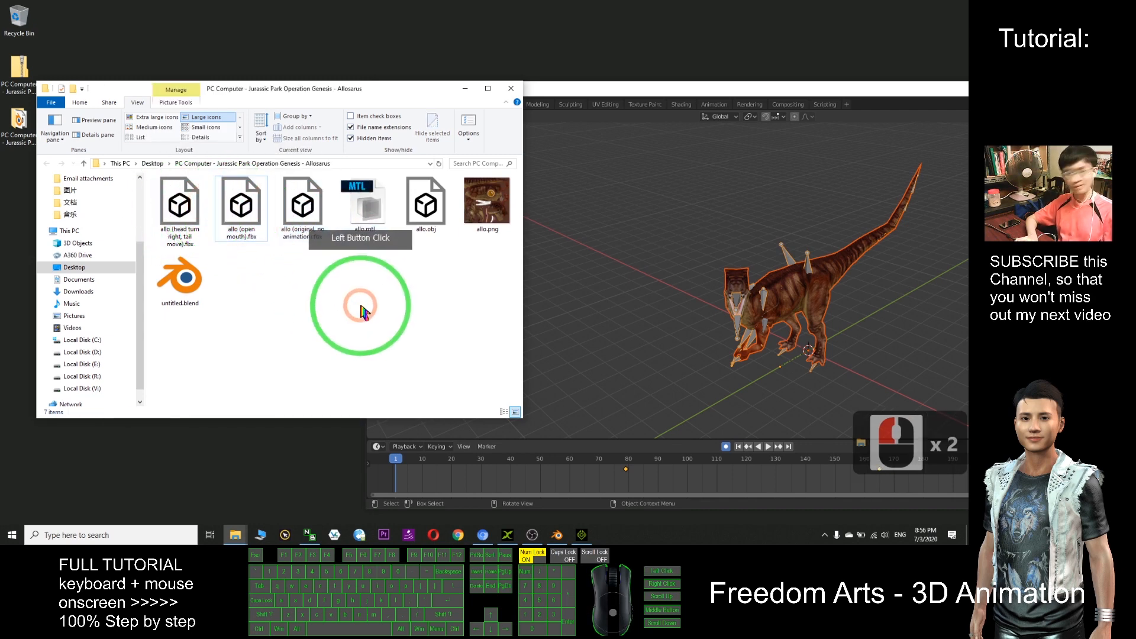
Minimize Blender and switch to iClone 3DXchange 7 with allo.fbx loaded, keeping its window maximized
left_click_drag(734, 93, 399, 52)
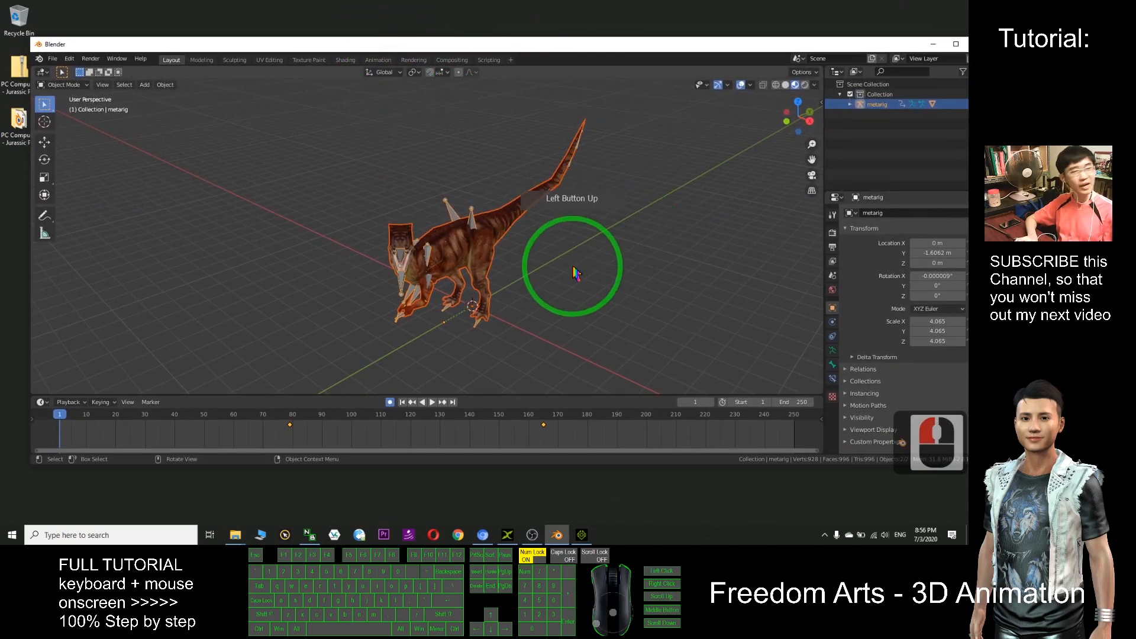
left_click(933, 44)
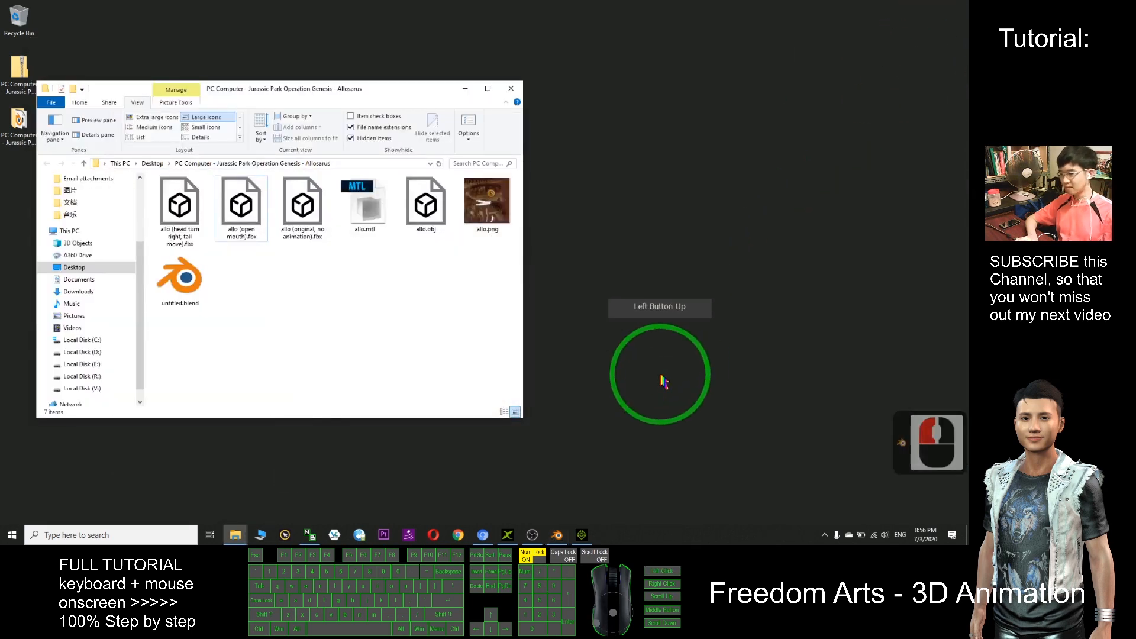
left_click(508, 536)
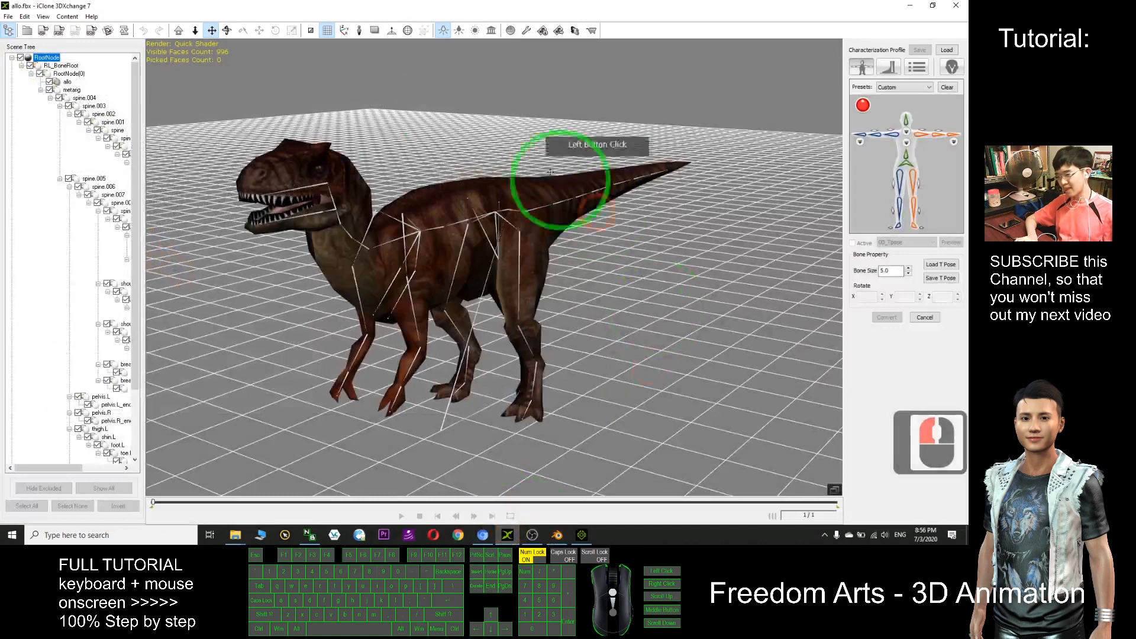
left_click_drag(472, 31, 615, 105)
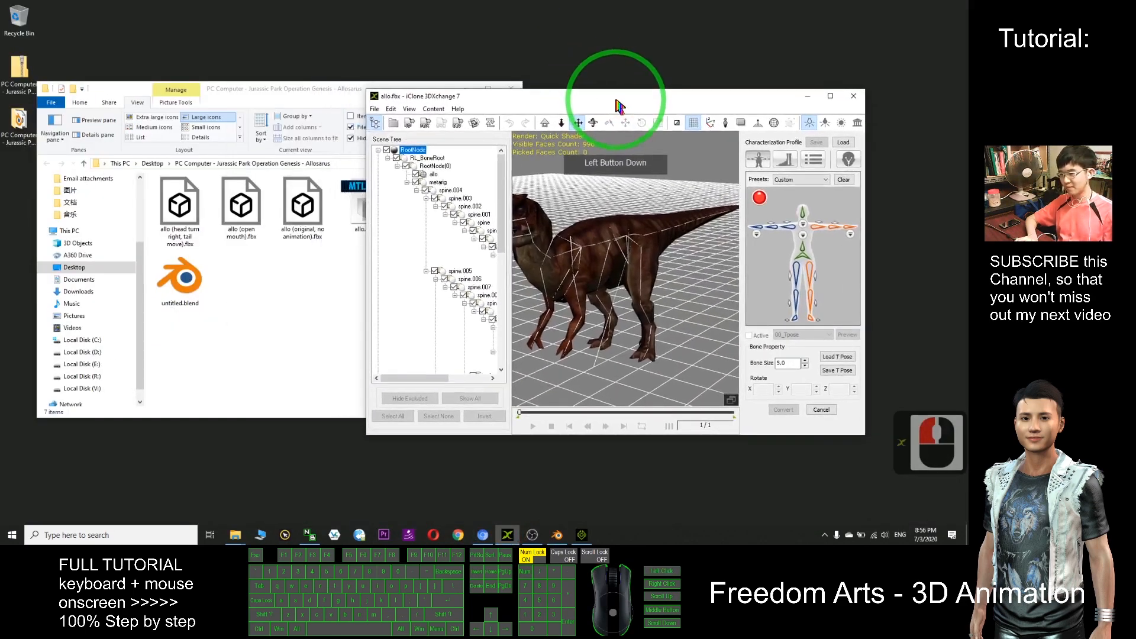
left_click_drag(601, 183, 669, 312)
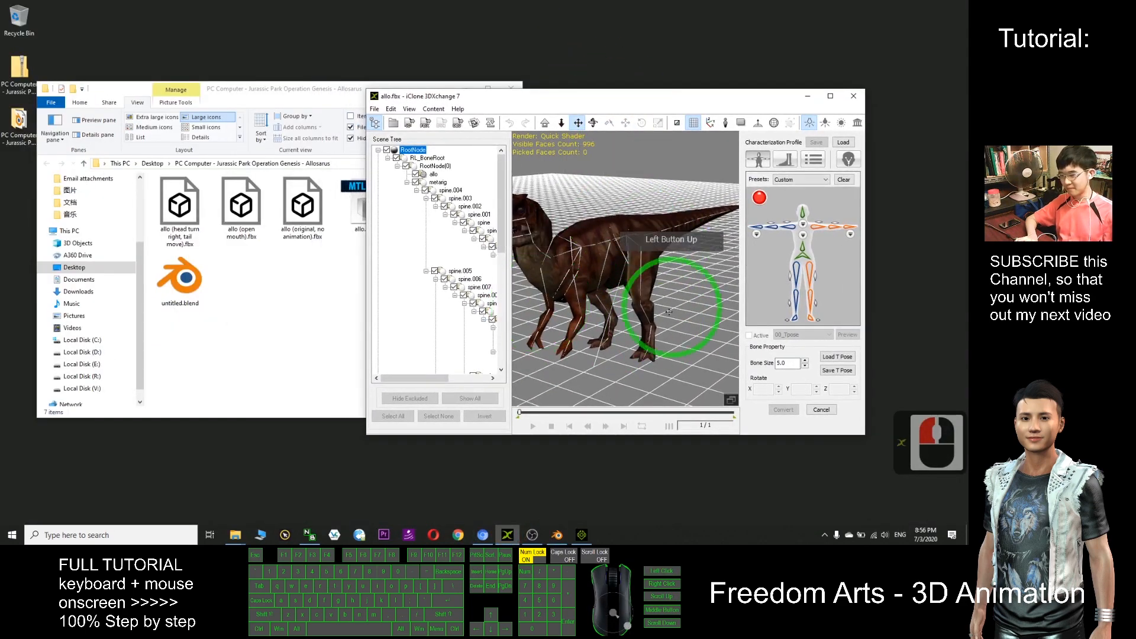
left_click(831, 98)
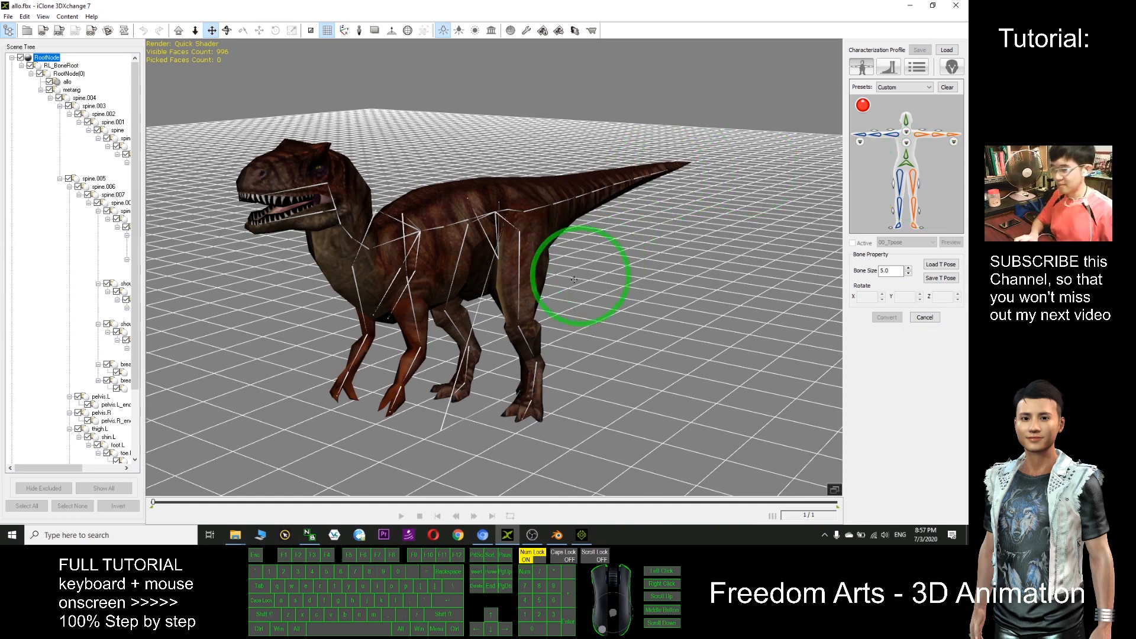
Examine the Allosaurus model's skeleton up close around the body and hind legs
scroll(592, 284, "up", 2)
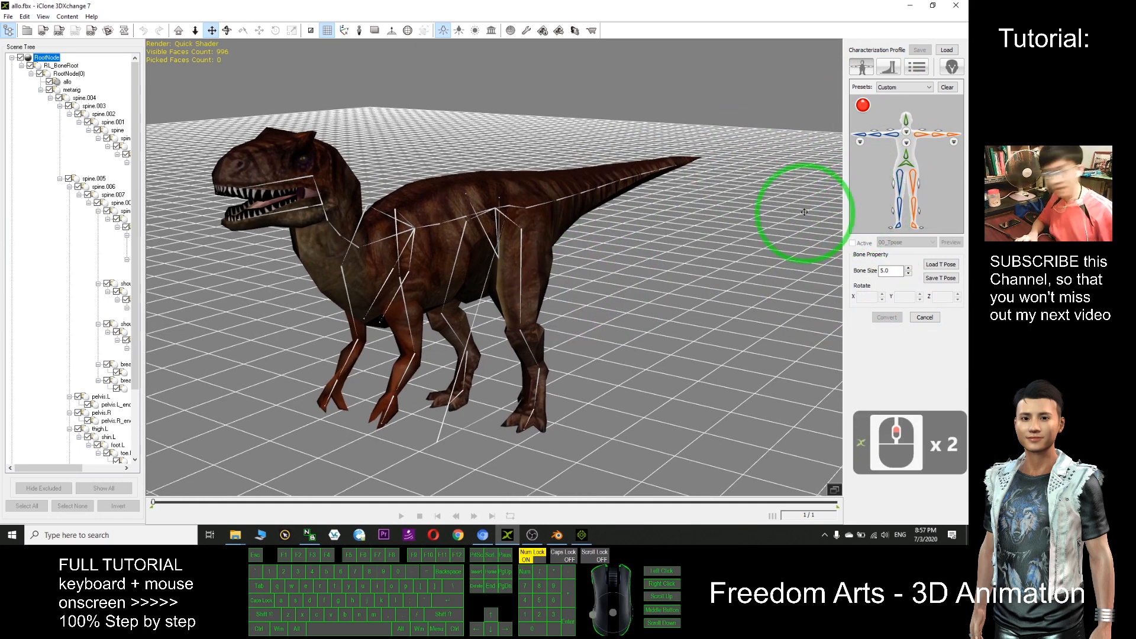
right_click_drag(621, 170, 640, 238)
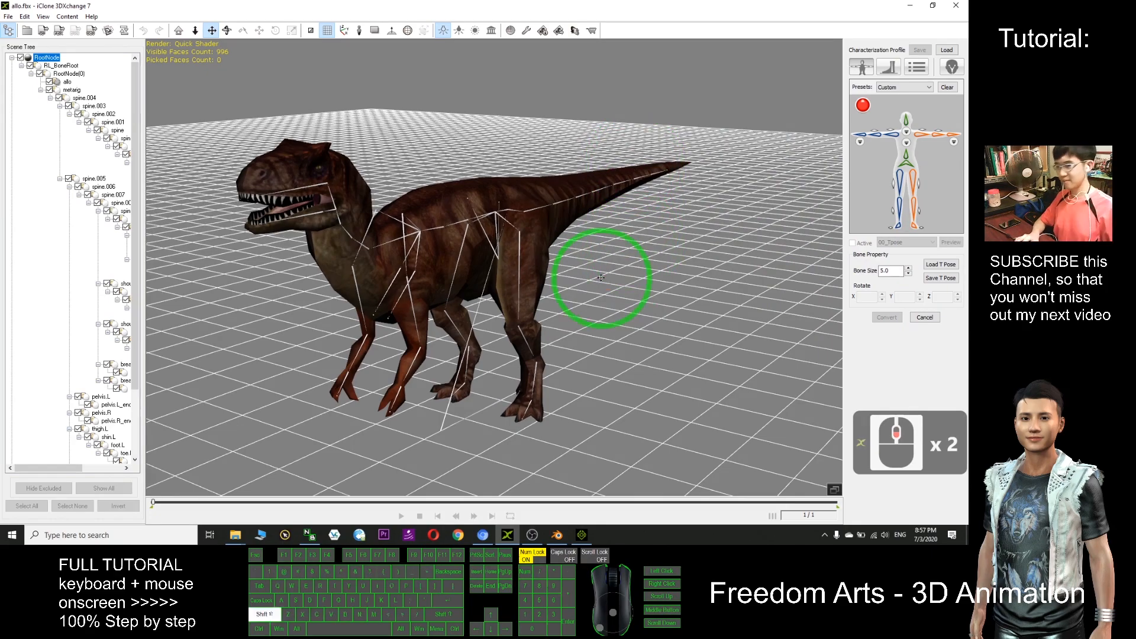
scroll(613, 299, "up", 3)
key("x")
left_click_drag(616, 300, 586, 299)
key("c")
scroll(586, 299, "up", 4)
key("x")
left_click_drag(665, 304, 552, 254)
scroll(828, 190, "up", 4)
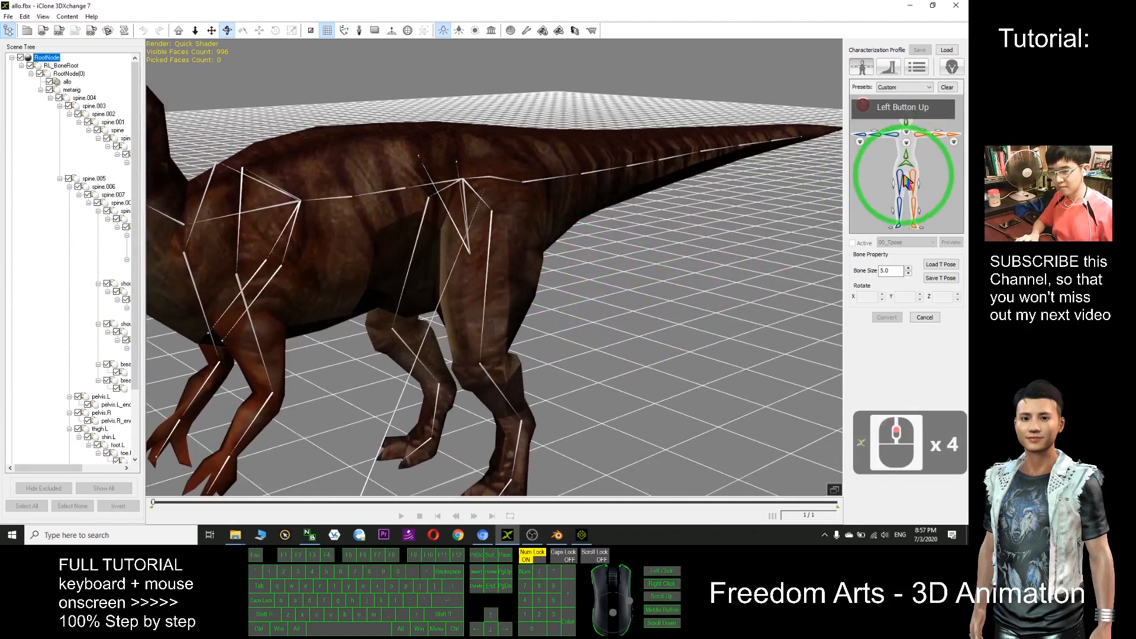
Set the Bone Size to 10 to make the skeleton easier to see
left_click(451, 236)
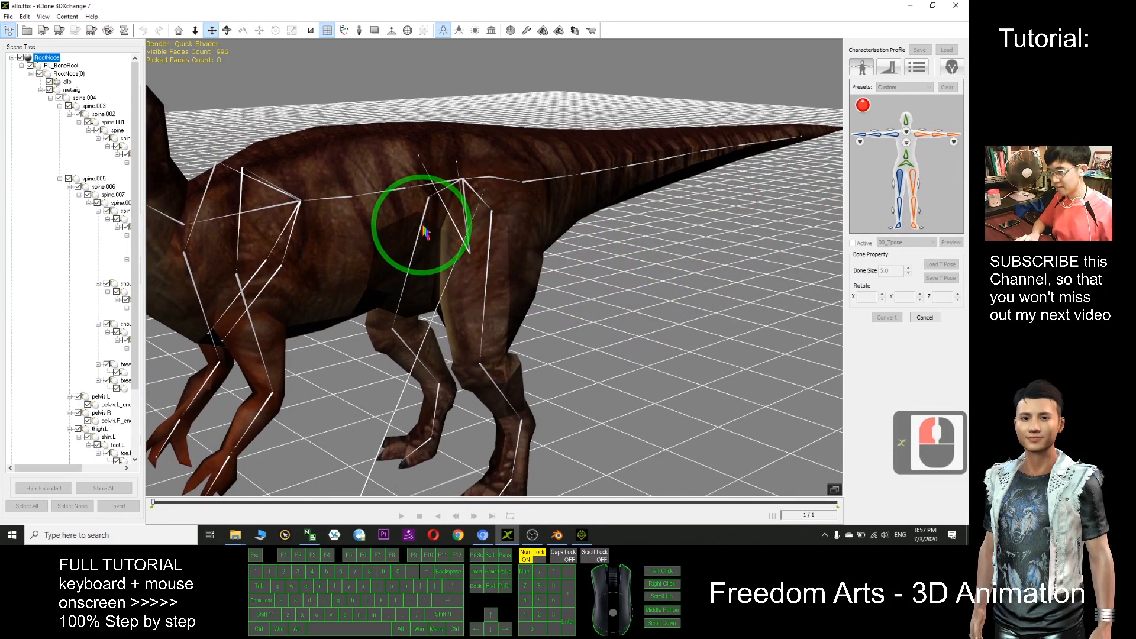
key("Escape")
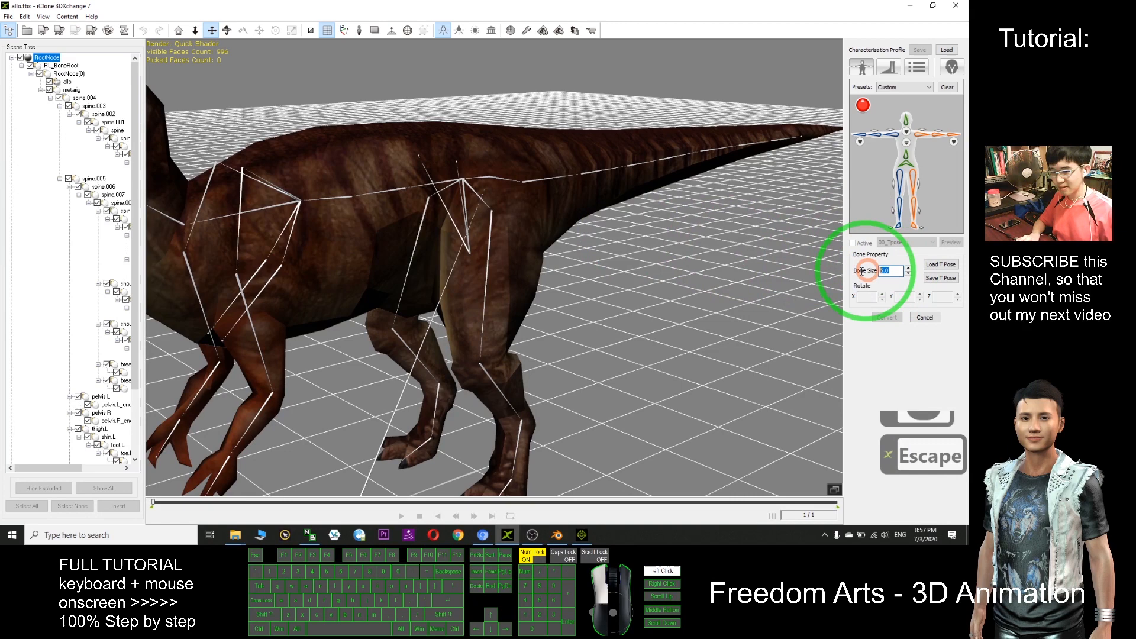
left_click(851, 277)
type("10")
key("Return")
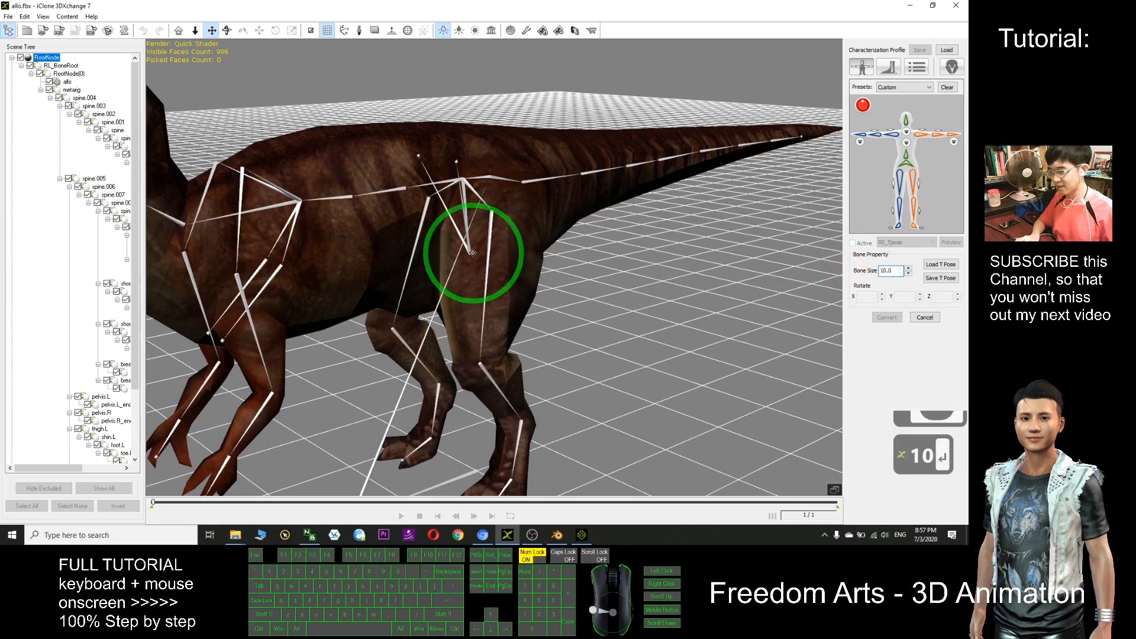
Turn on the additional bone display and pick a bone in the pelvis area from a close view of the hind legs
scroll(367, 41, "down", 3)
left_click(361, 33)
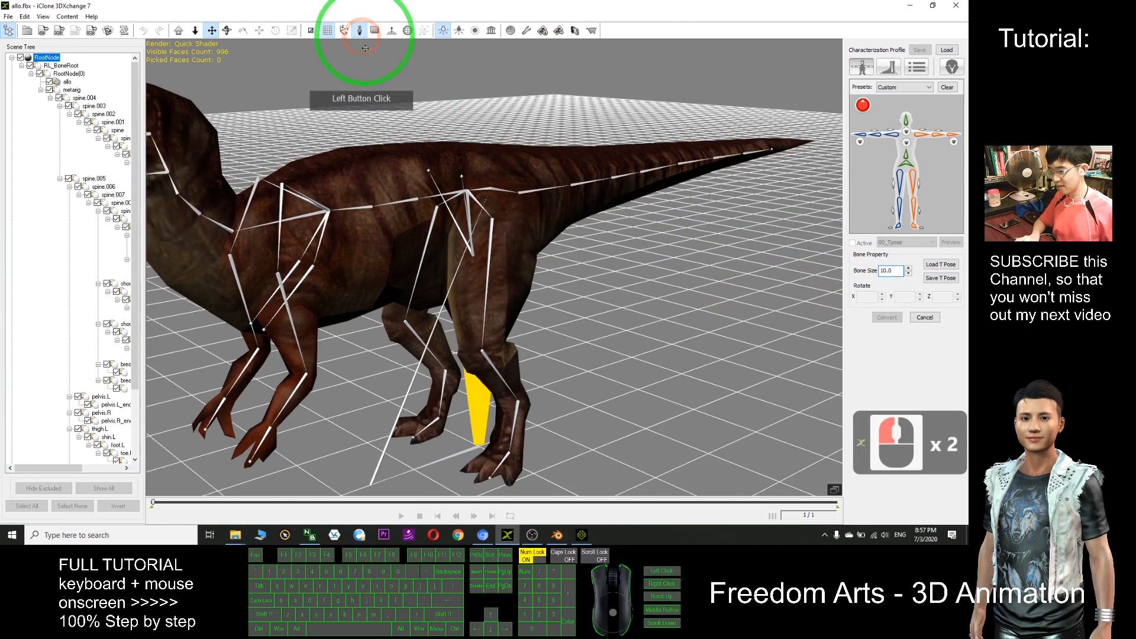
scroll(566, 368, "down", 3)
key("c")
left_click_drag(566, 368, 508, 230)
scroll(586, 388, "up", 10)
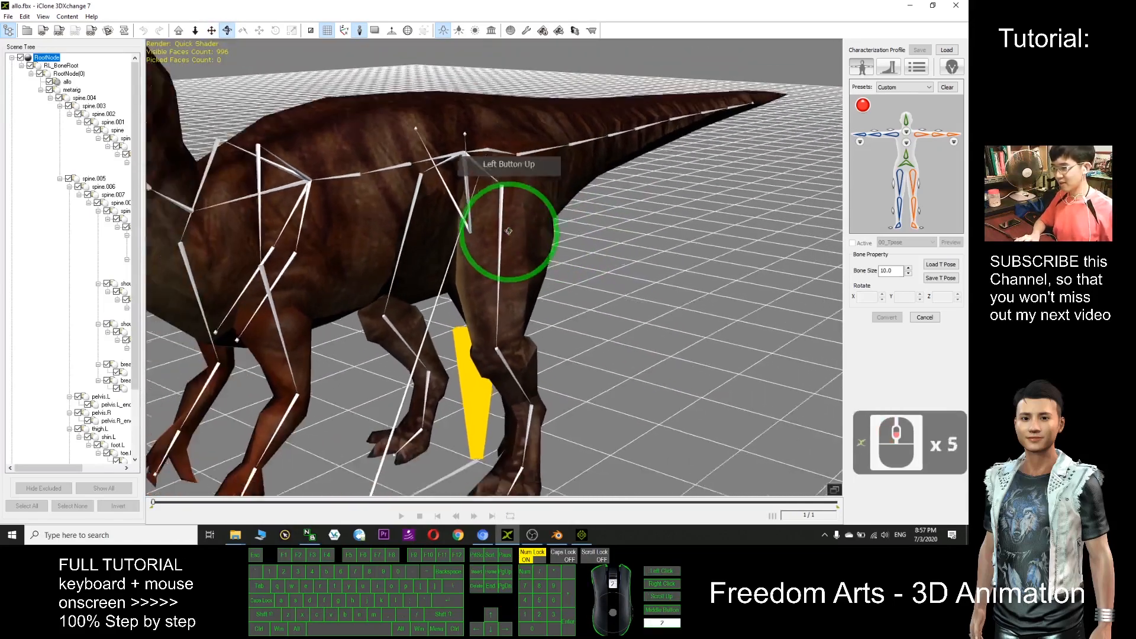
scroll(508, 231, "up", 2)
left_click(883, 290)
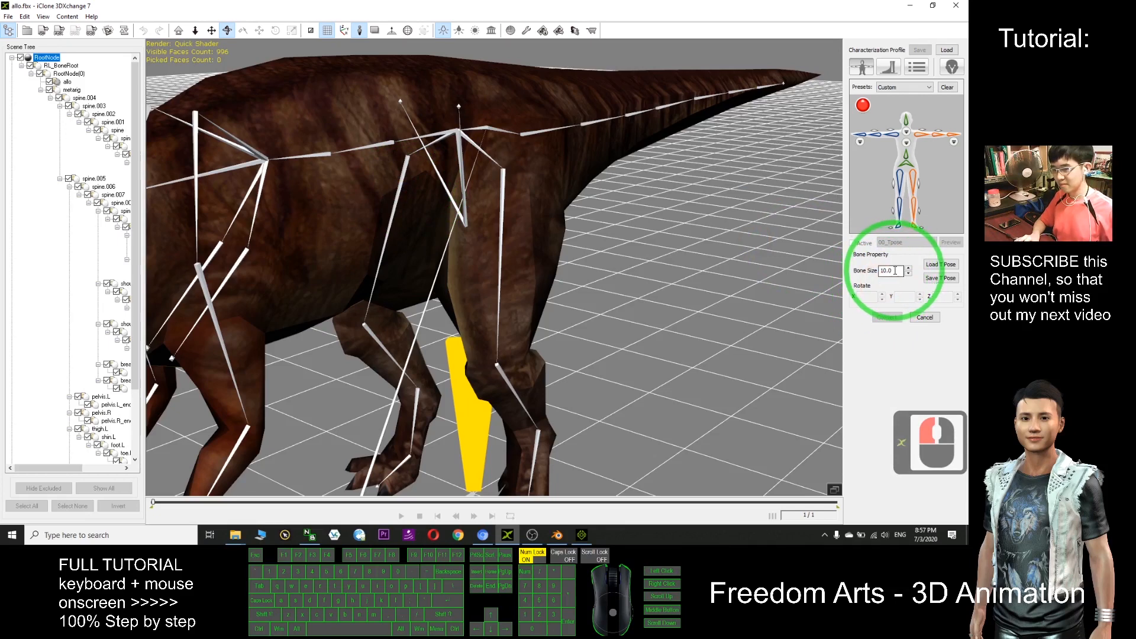
left_click(406, 182)
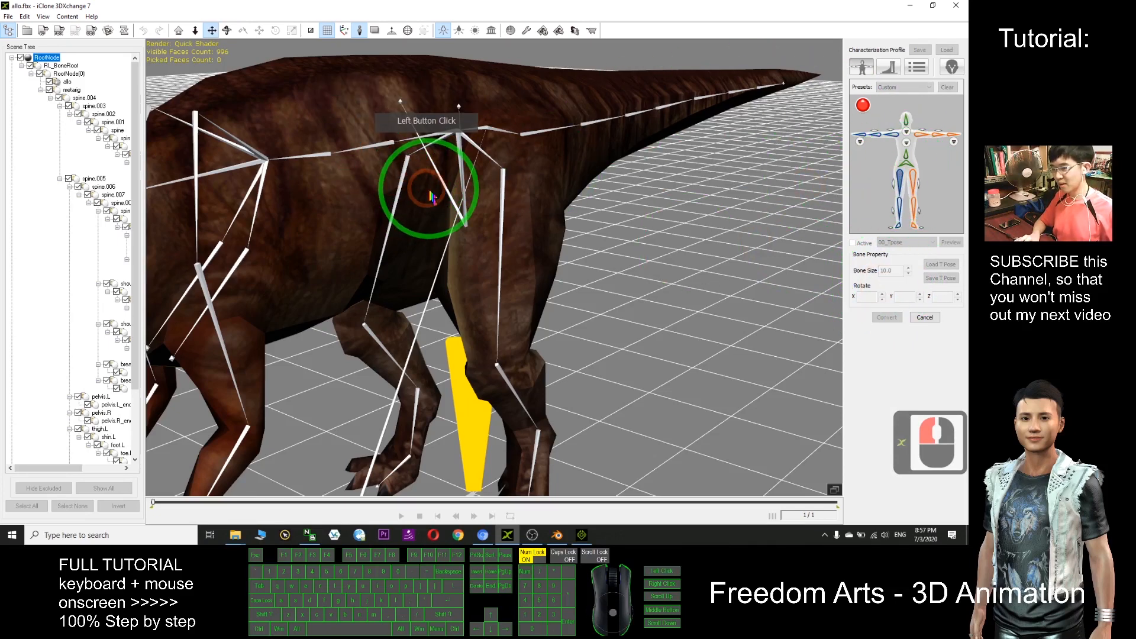
Map the far hind leg's thigh and shin bones to the profile figure's right thigh and right calf
left_click(401, 181)
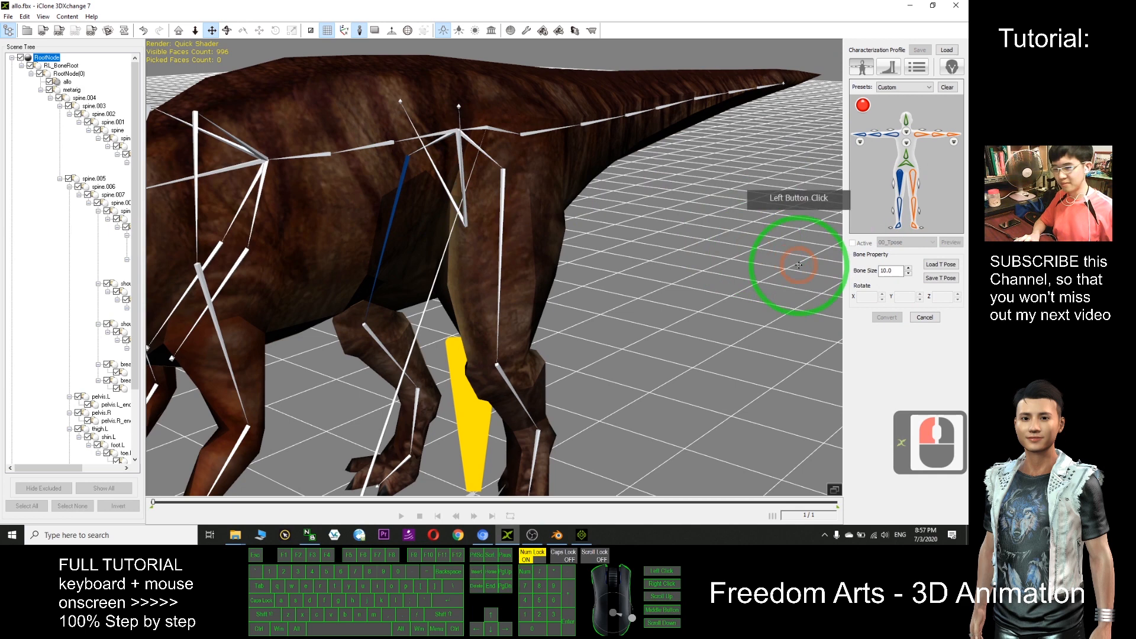
left_click(900, 208)
left_click(372, 343)
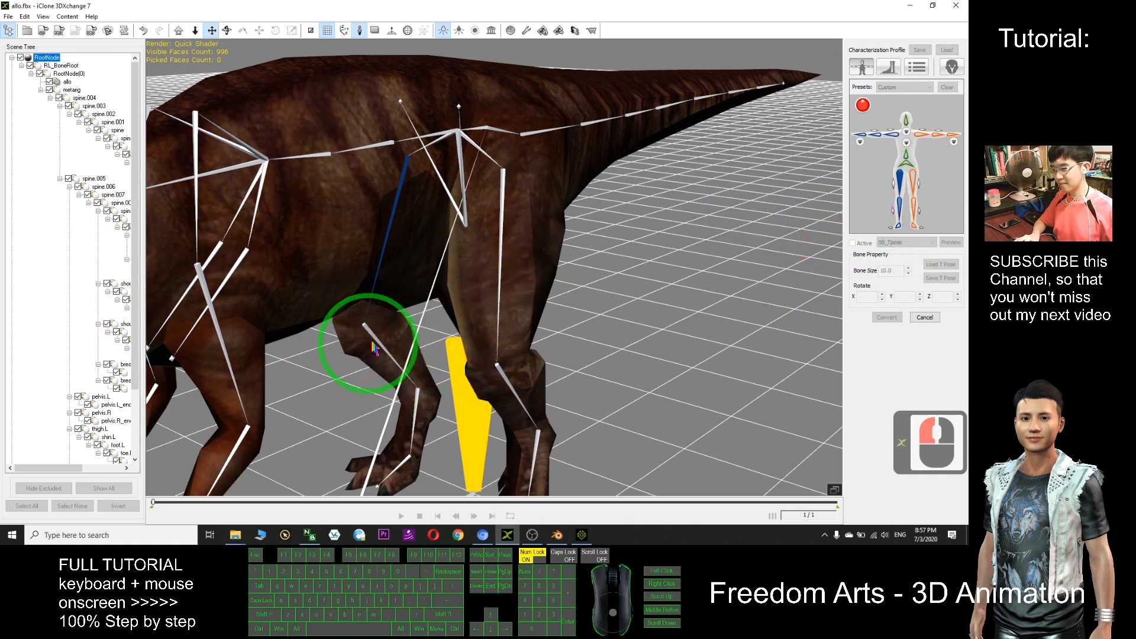
left_click(392, 344)
left_click(383, 345)
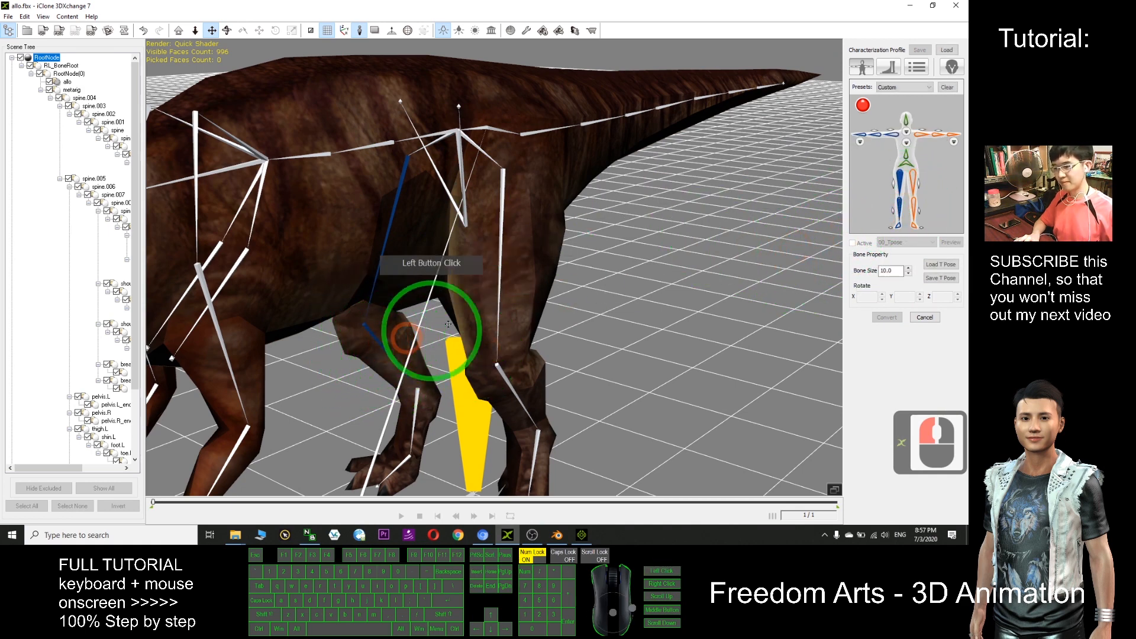
Map the near hind leg's thigh and shin bones to the profile figure's left thigh and left calf
left_click(914, 182)
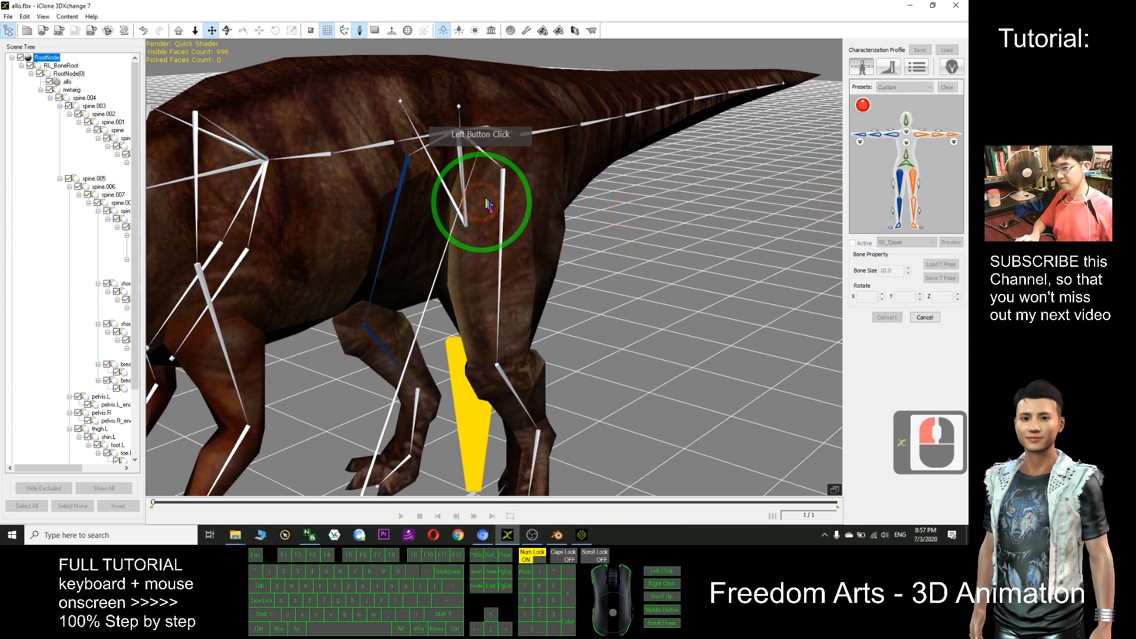
left_click(504, 189)
left_click(916, 219)
left_click(512, 387)
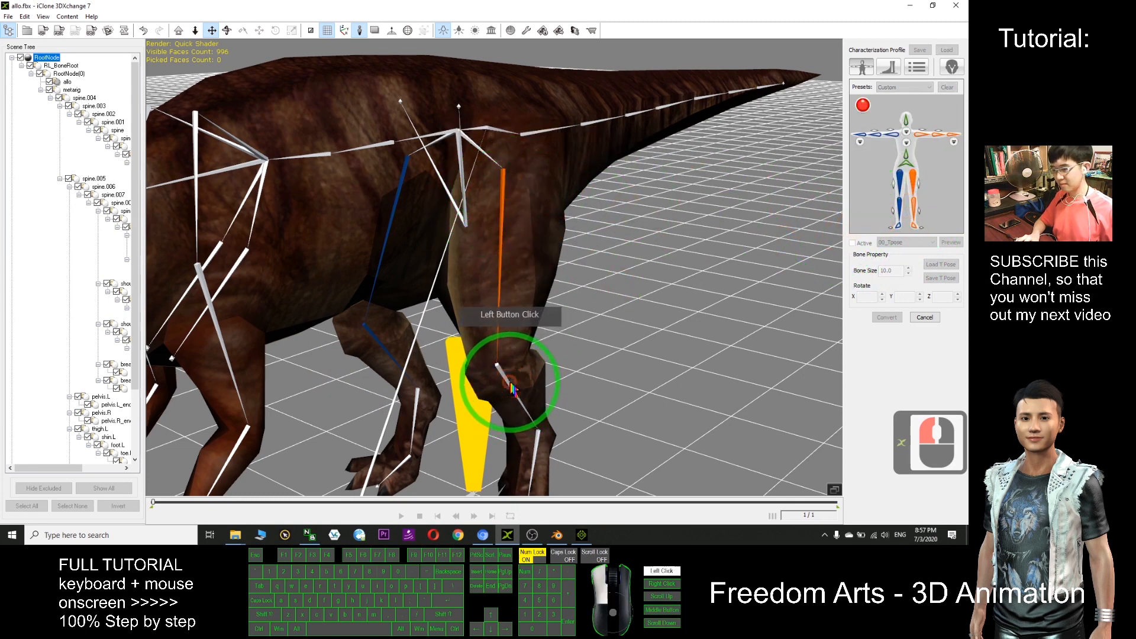
Map the toe bones of the far and near hind feet to the figure's right and left foot
key("x")
left_click_drag(617, 395, 474, 355)
scroll(665, 224, "up", 1)
scroll(665, 224, "down", 1)
key("c")
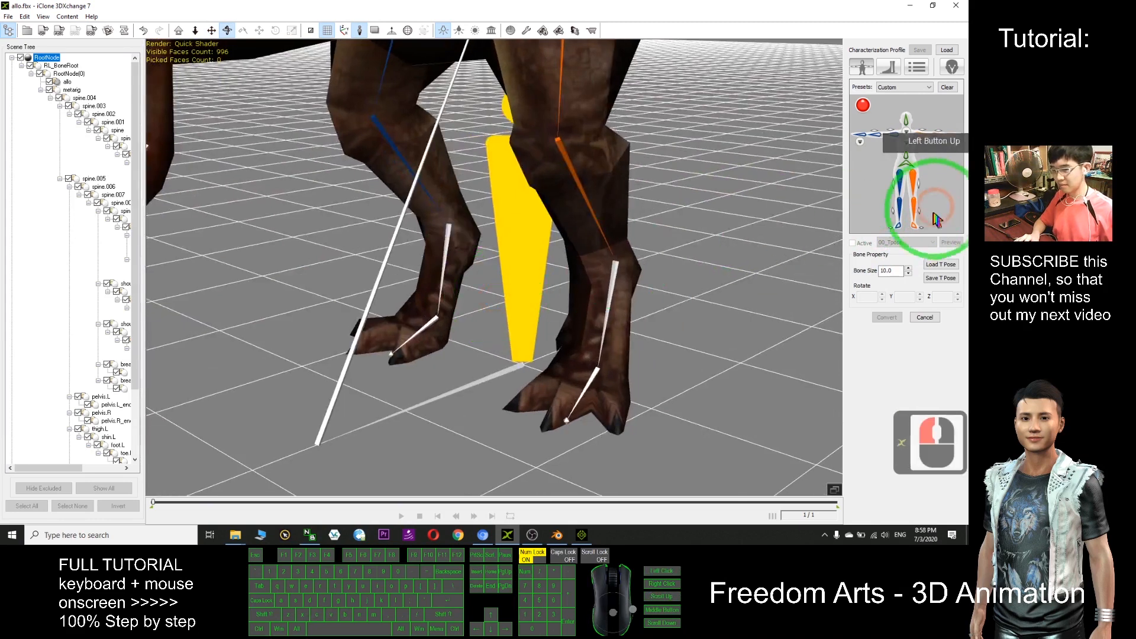
left_click(900, 229)
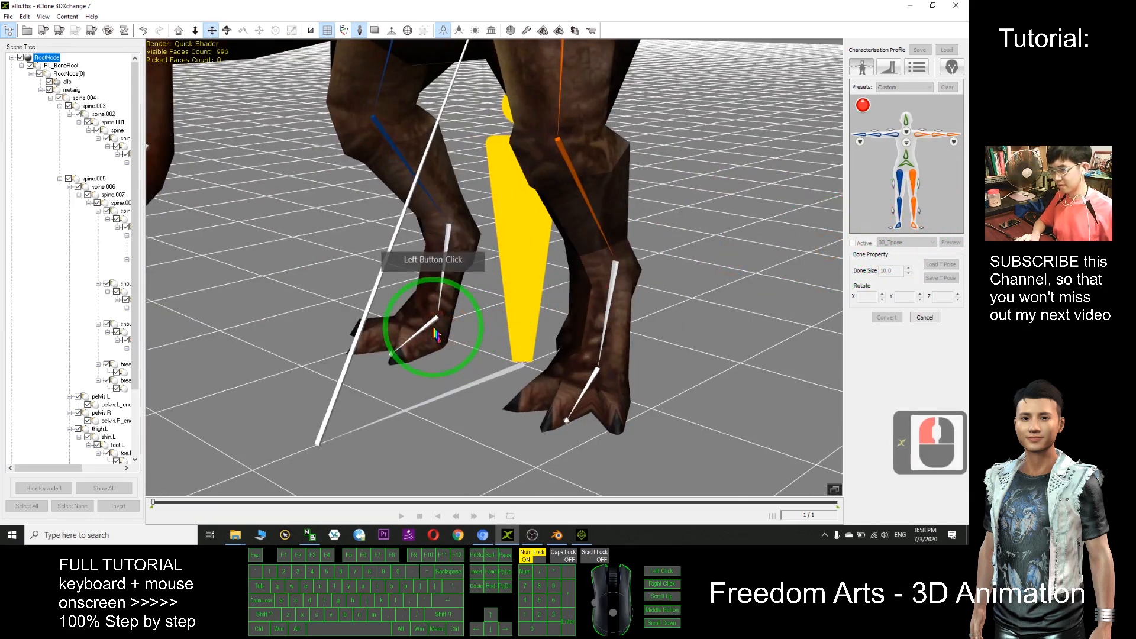
left_click(913, 226)
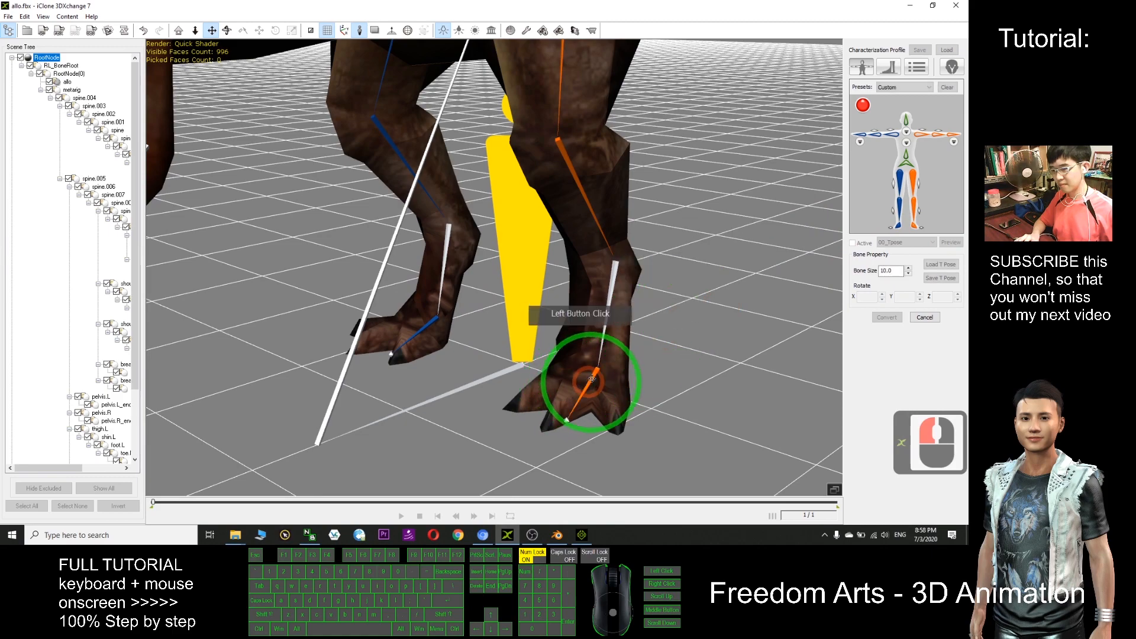
Try mapping the figure's hip to the first tail bone behind the pelvis
scroll(622, 314, "down", 5)
key("x")
left_click_drag(640, 224, 551, 296)
key("c")
scroll(541, 246, "up", 13)
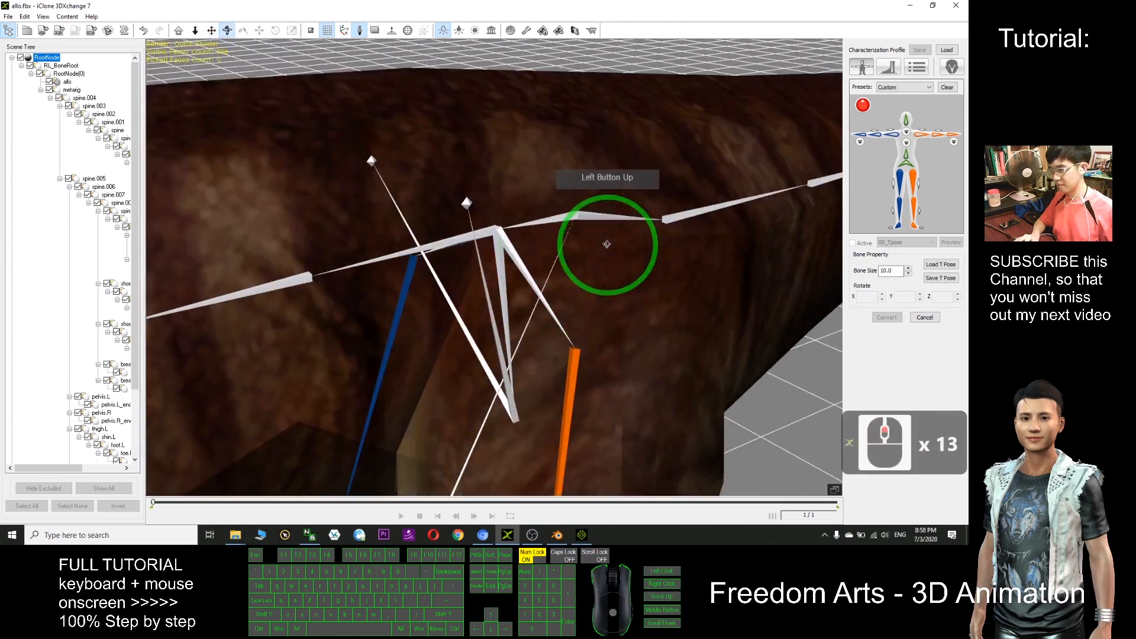
key("c")
left_click_drag(496, 305, 410, 349)
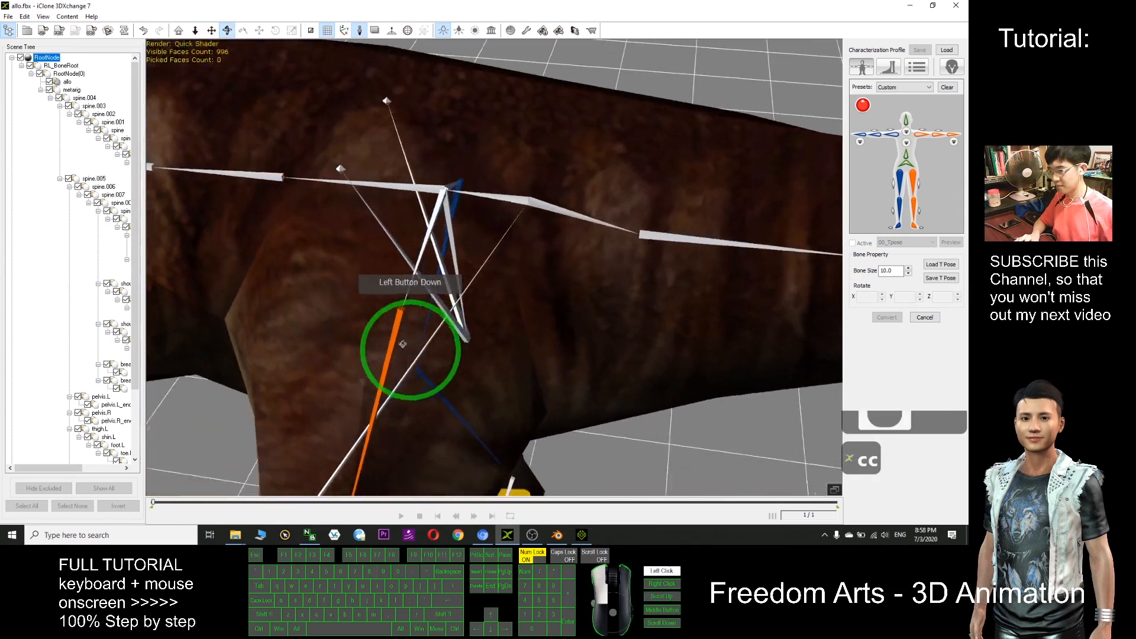
left_click_drag(417, 94, 947, 101)
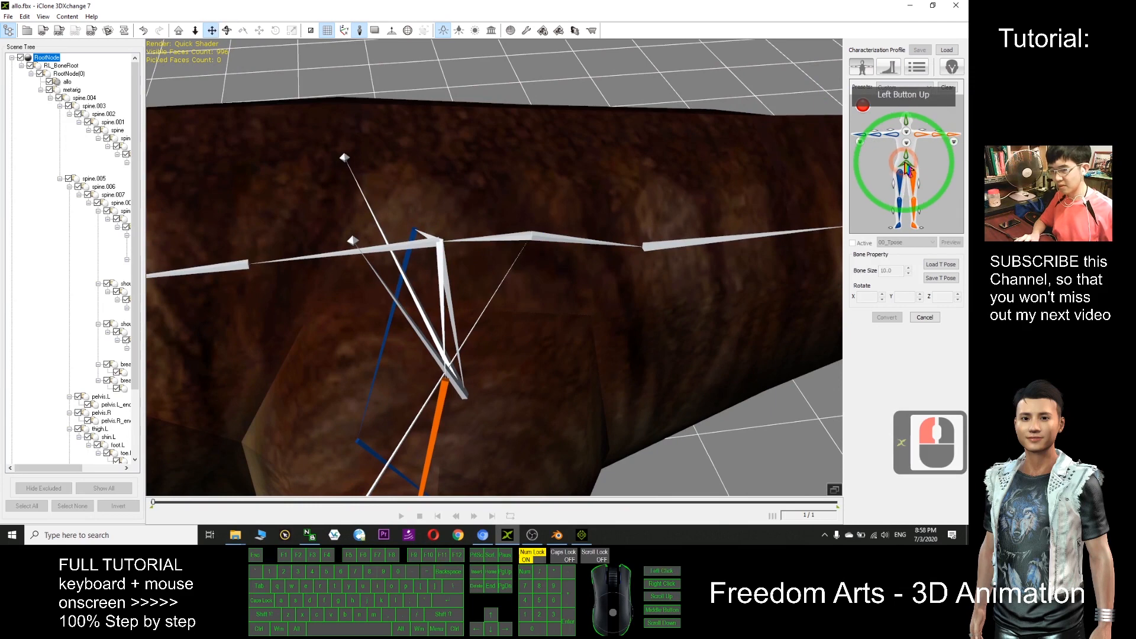
left_click(599, 228)
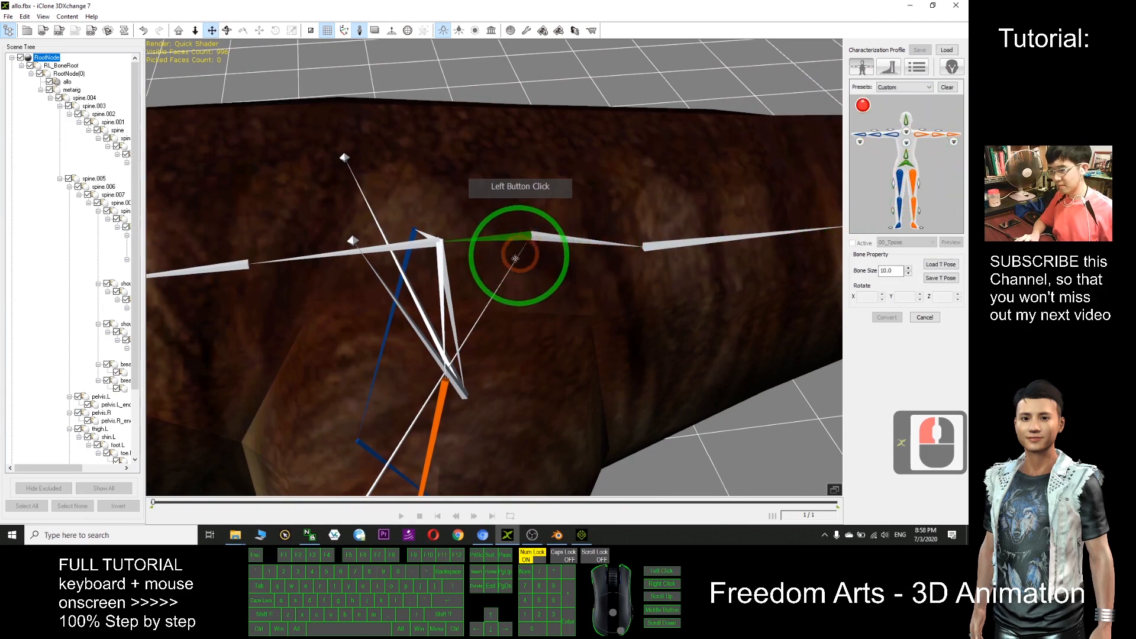
Map the figure's hip to the central pelvis bone and its lower spine to the spine bone just in front
key("c")
left_click_drag(516, 258, 516, 316)
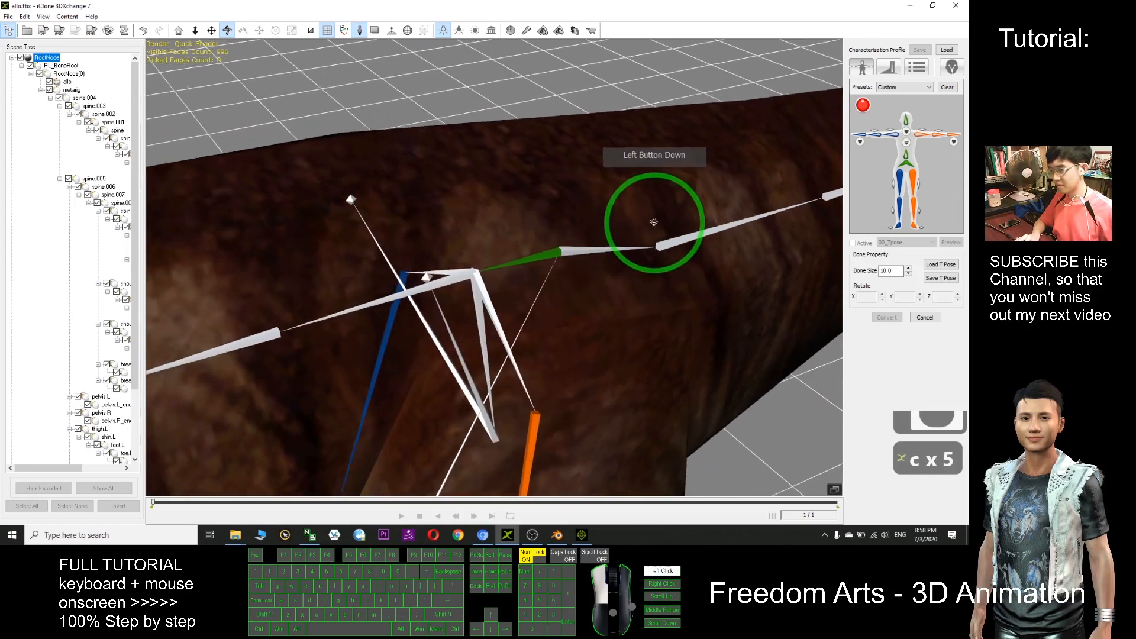
left_click_drag(644, 220, 897, 172)
left_click(748, 179)
left_click_drag(555, 231, 523, 229)
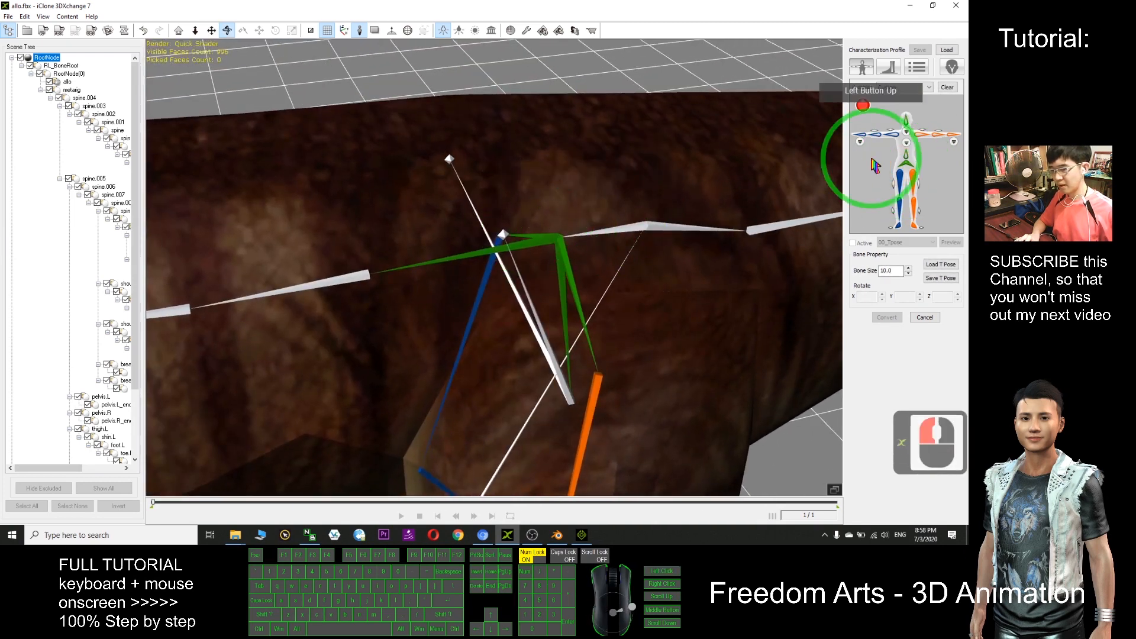
left_click(355, 274)
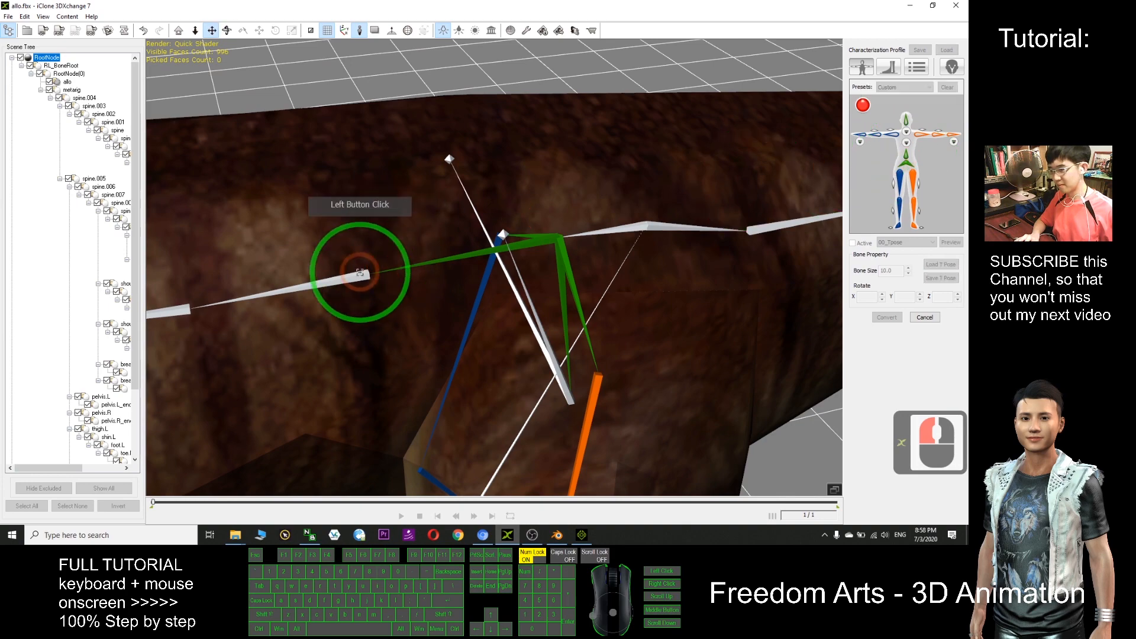
Try mapping the figure's head to the bone at the back of the upper jaw
scroll(368, 269, "down", 6)
scroll(368, 268, "down", 5)
key("x")
left_click_drag(441, 290, 616, 155)
key("c")
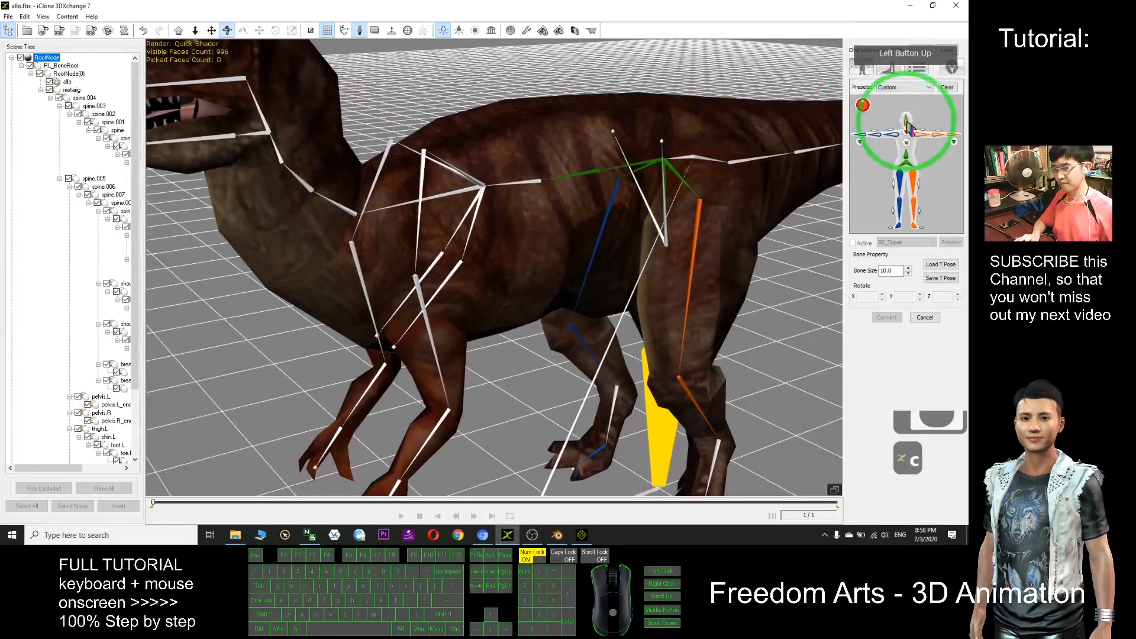
left_click(907, 121)
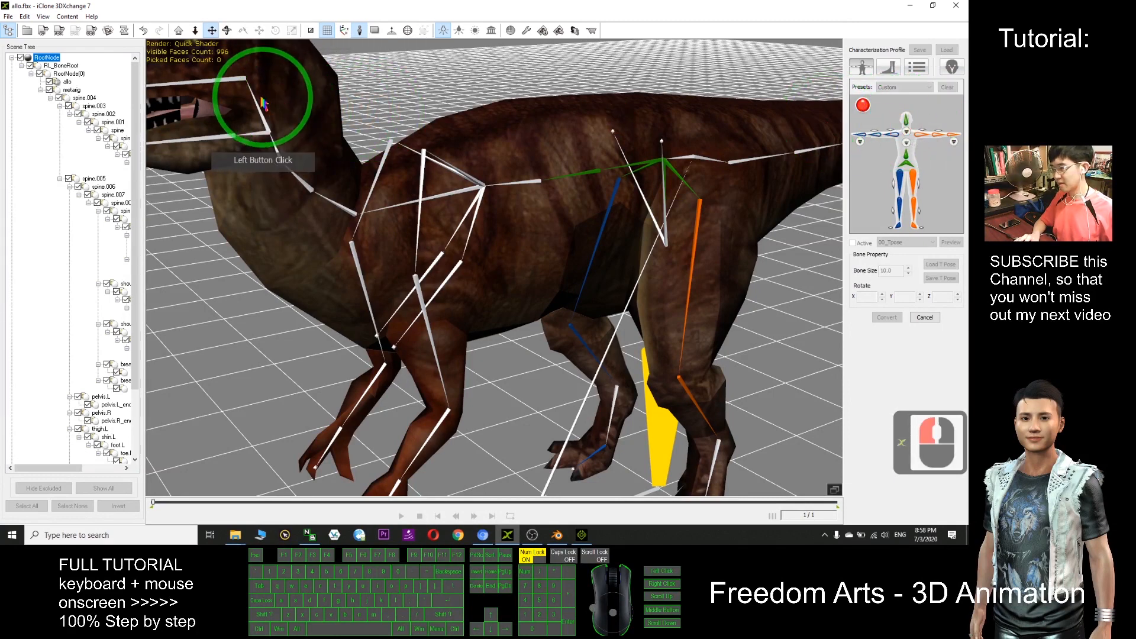
scroll(264, 112, "down", 5)
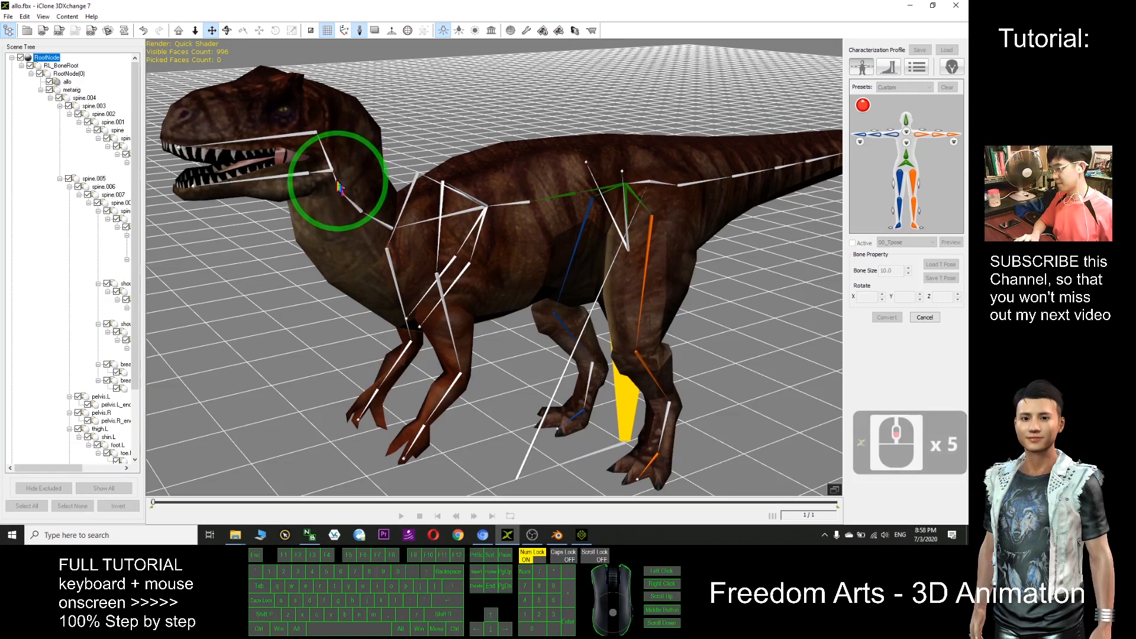
scroll(337, 181, "down", 4)
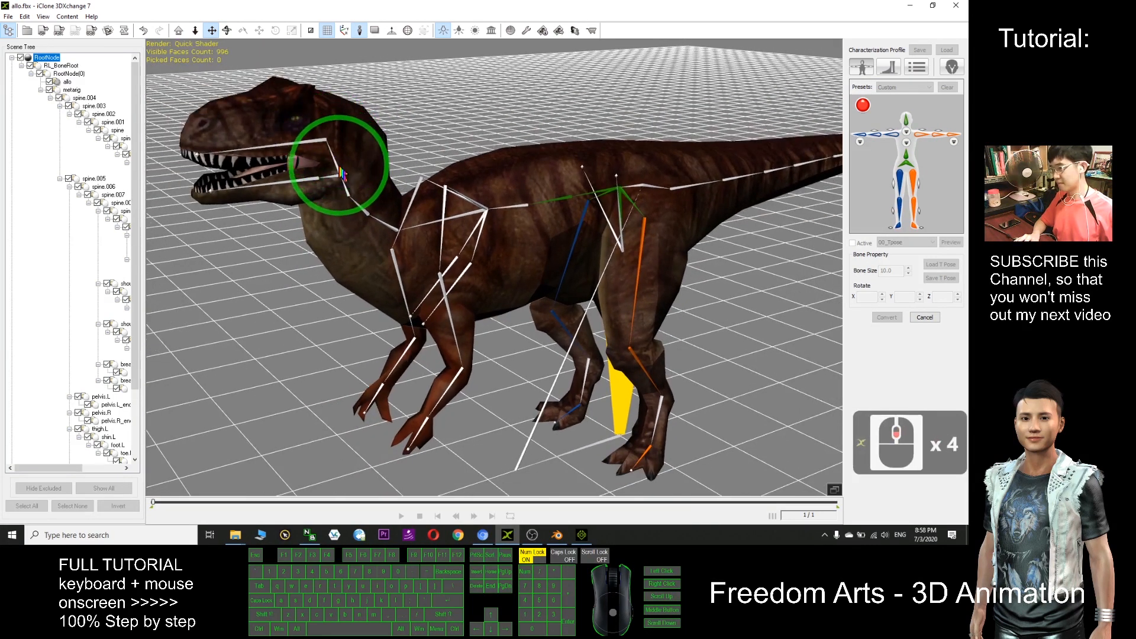
left_click(400, 177)
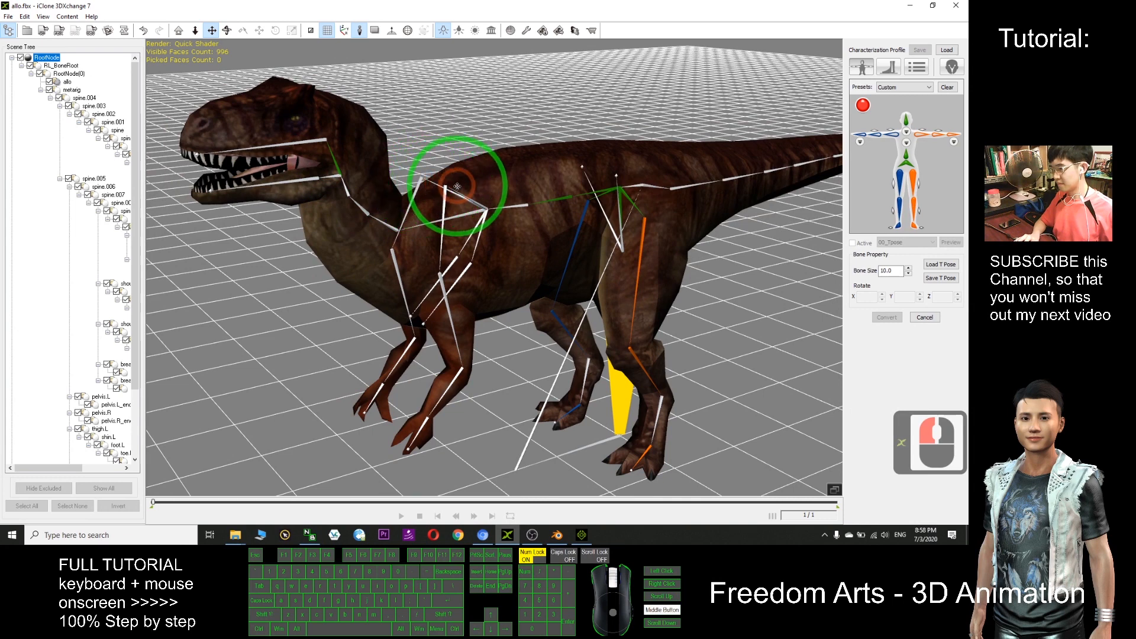
Test how the spine.018 and spine.011 bones move the head by rotating each one and undoing it
double_click(337, 165)
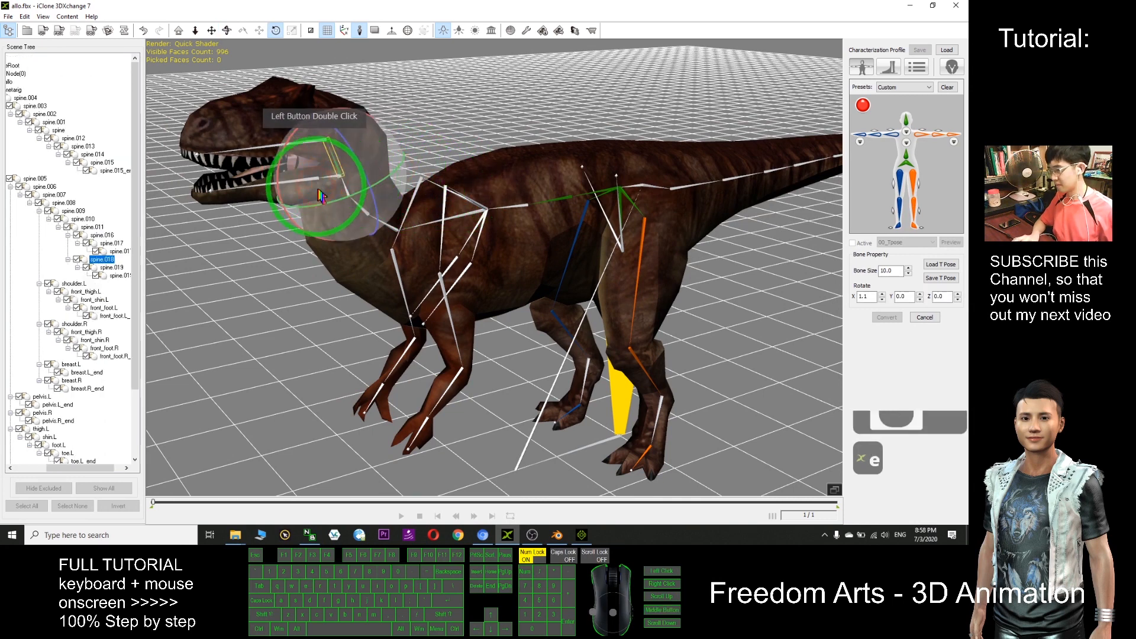
left_click_drag(331, 207, 417, 191)
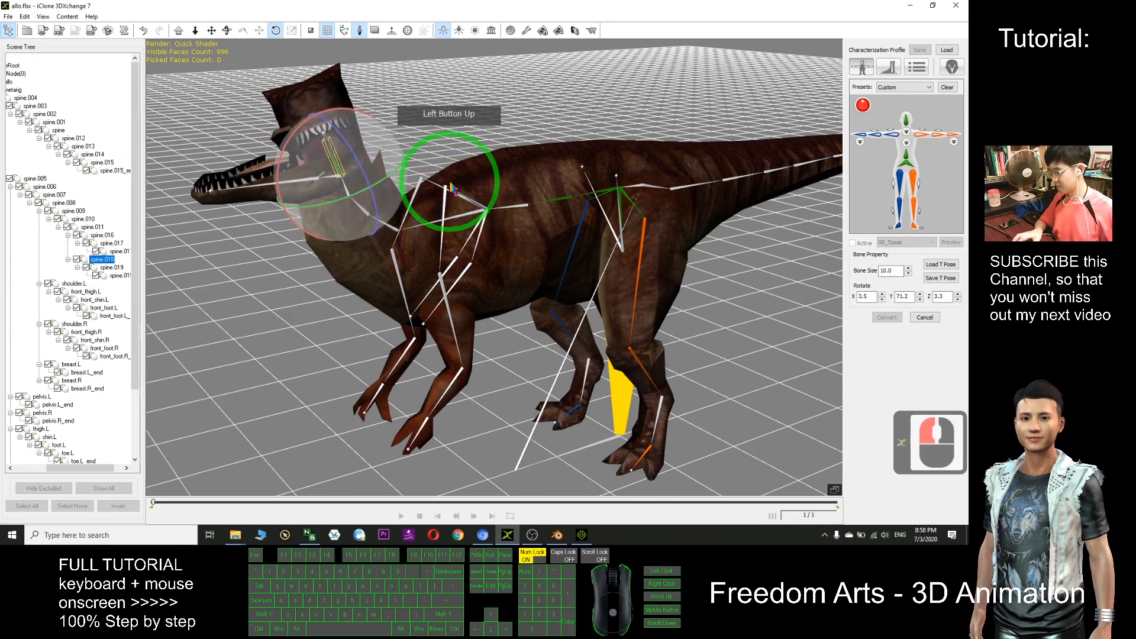
key("ctrl+z")
double_click(351, 211)
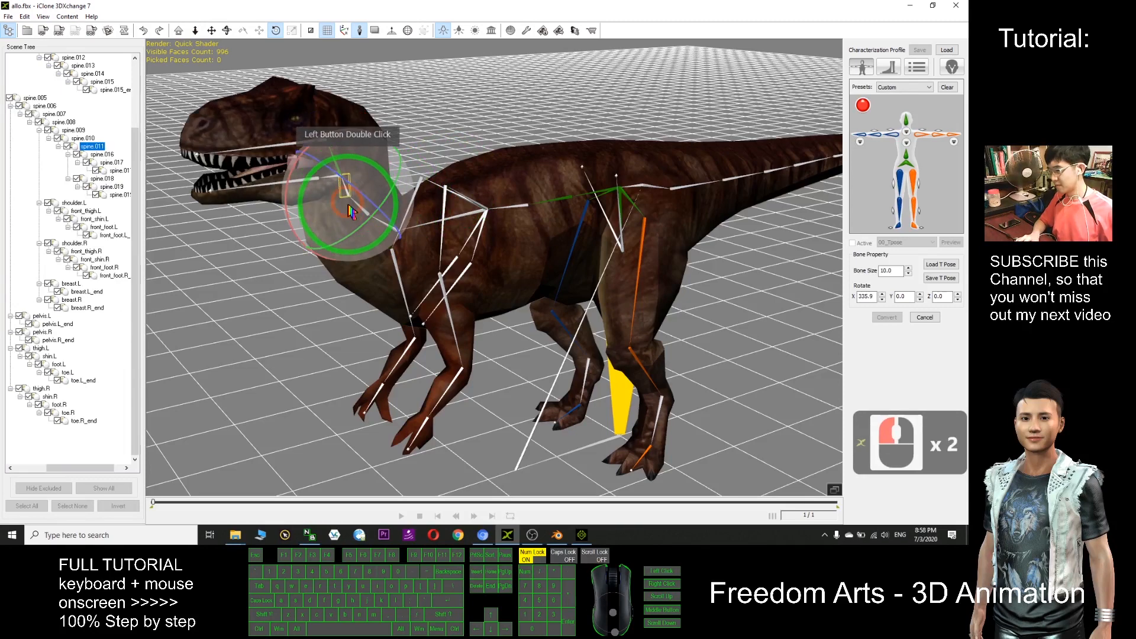
left_click_drag(360, 229, 343, 195)
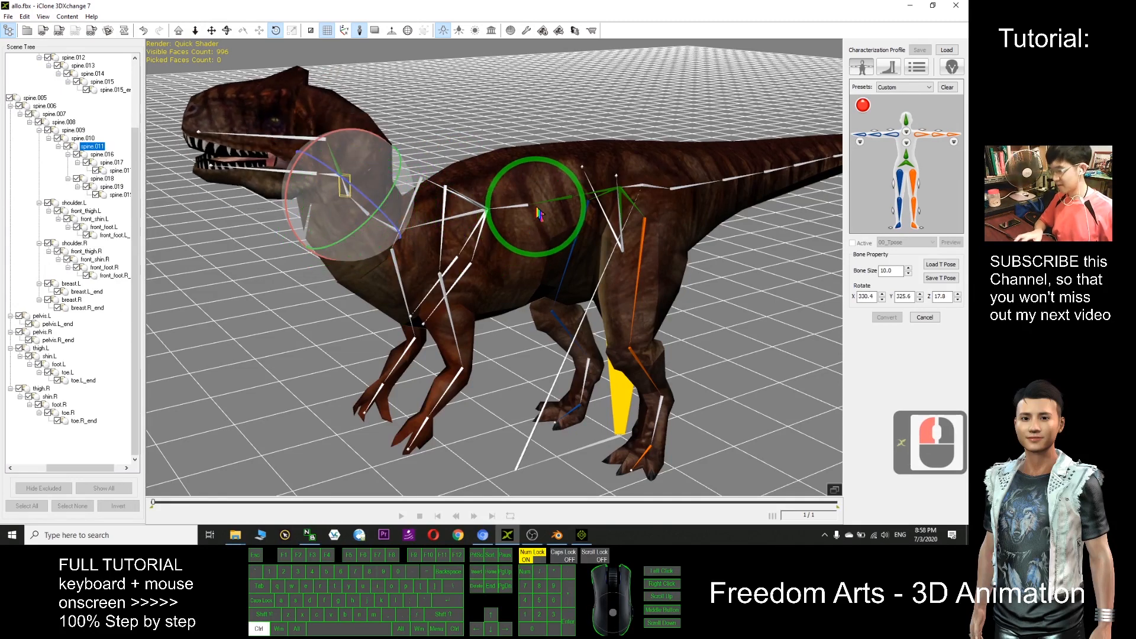
key("ctrl+z")
Remap the figure's head to the spine.011 bone at the top of the neck
scroll(533, 154, "up", 5)
left_click(307, 176)
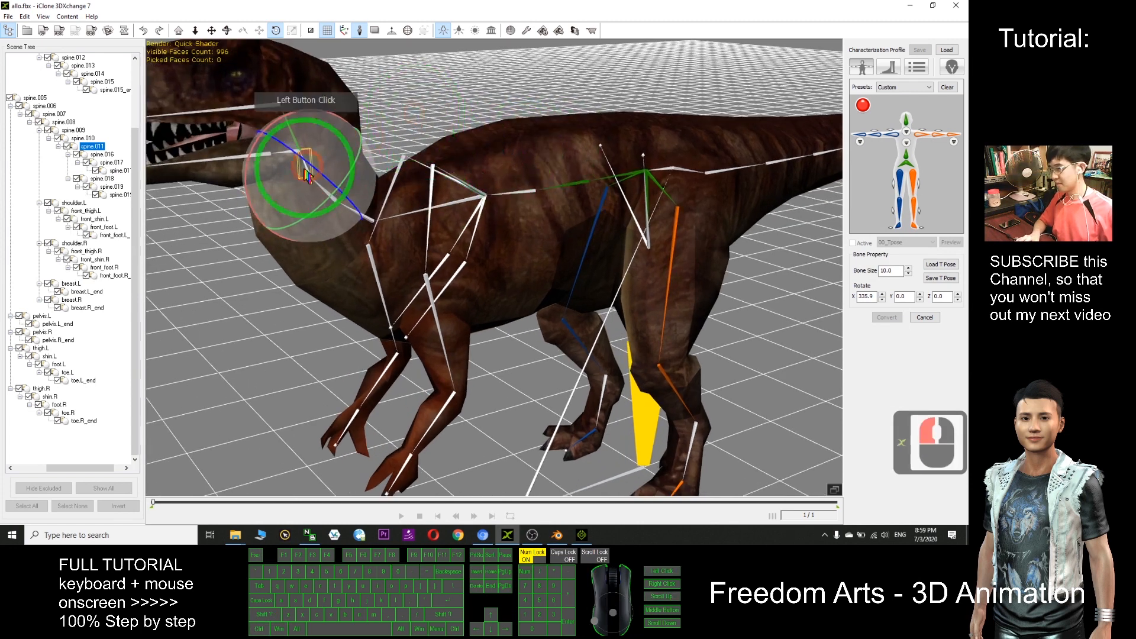
left_click(318, 177)
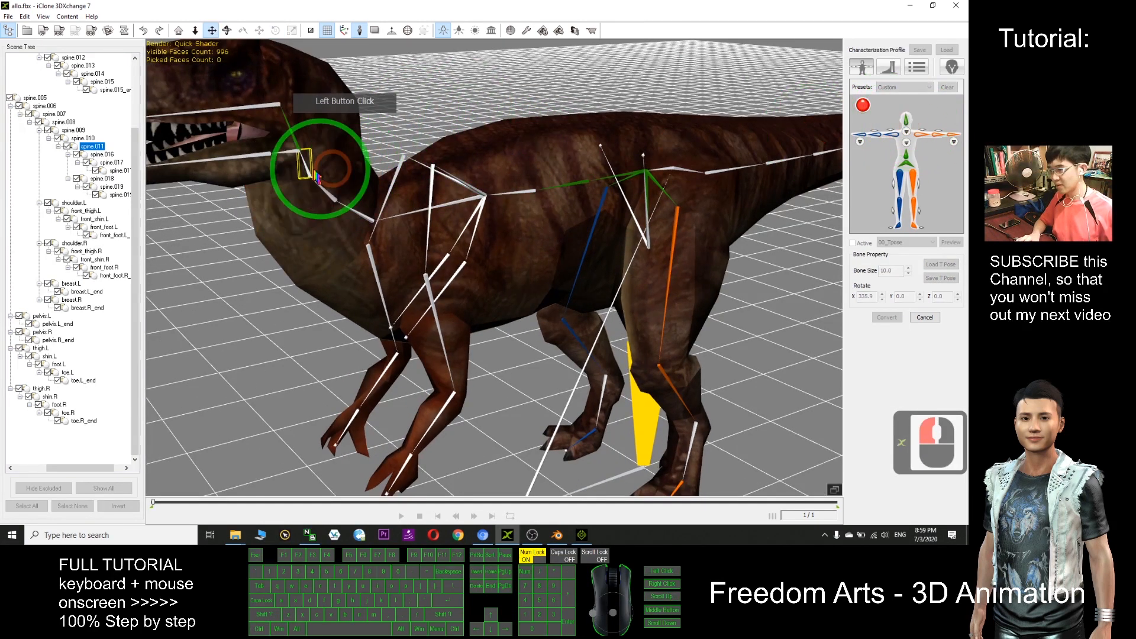
scroll(320, 159, "down", 2)
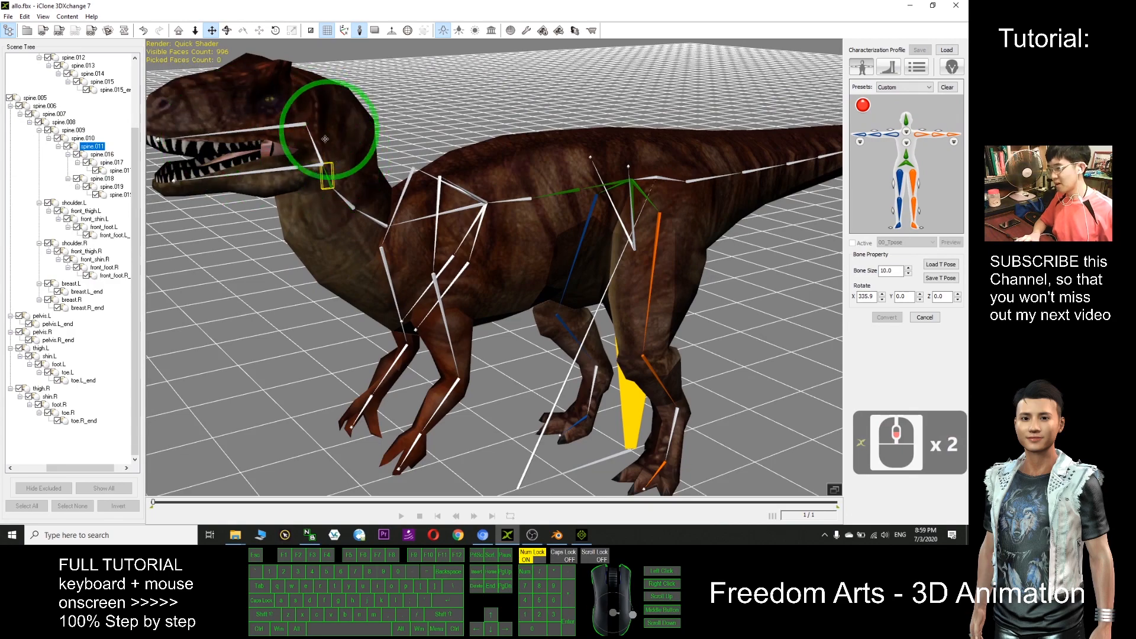
scroll(258, 142, "down", 2)
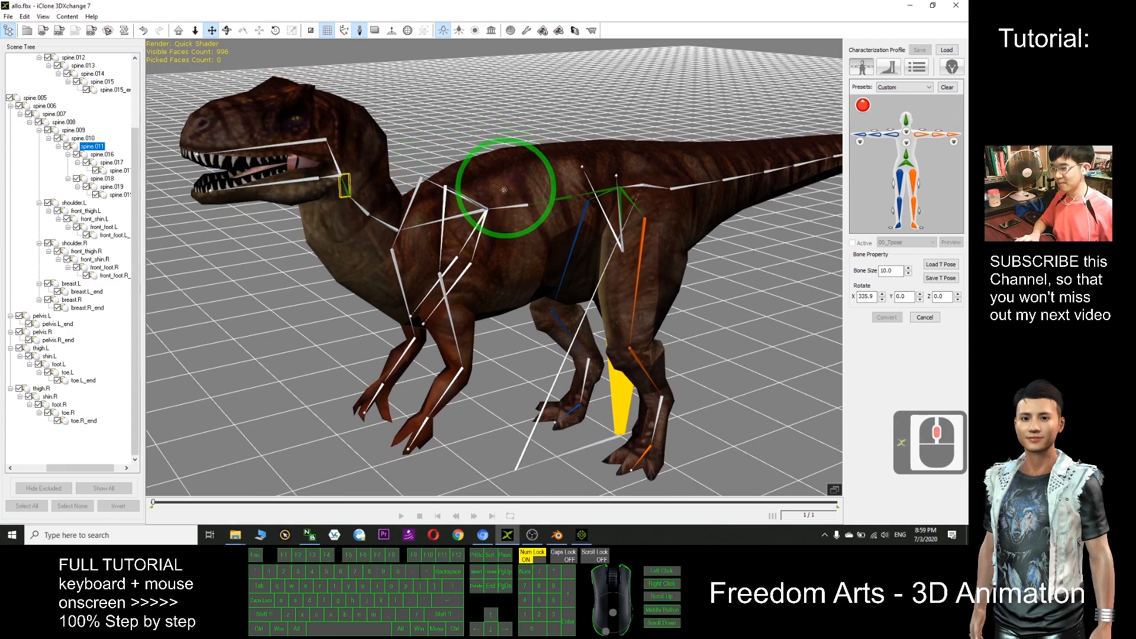
Map the far front leg's upper and lower bones to the figure's right upper arm and right forearm
scroll(563, 267, "up", 3)
key("c")
left_click_drag(540, 266, 918, 138)
left_click(504, 247)
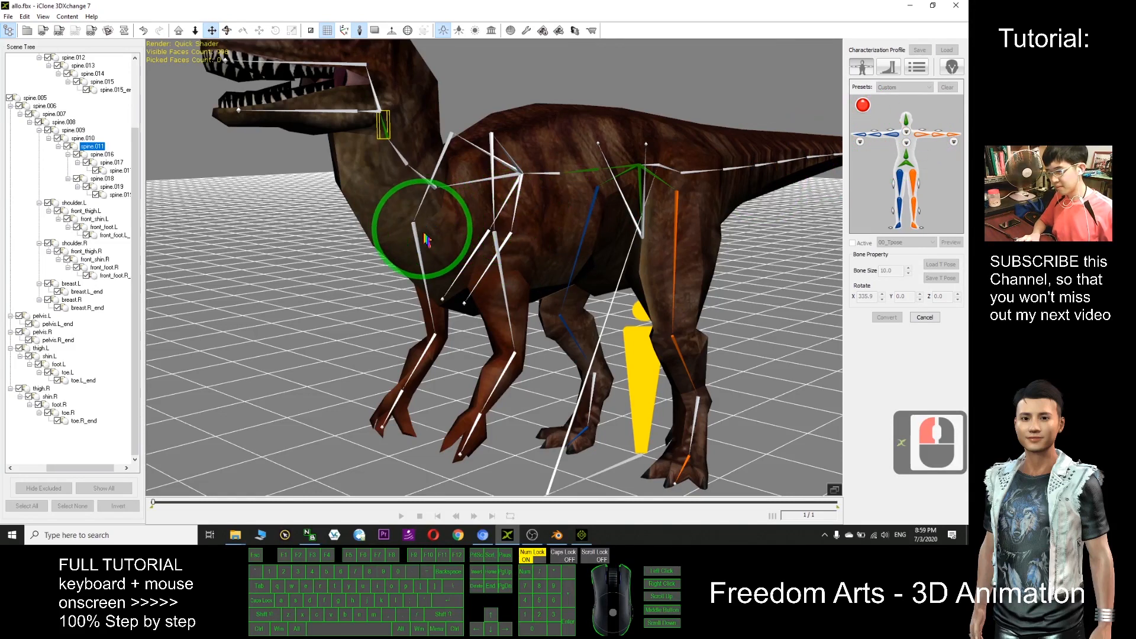
left_click(881, 141)
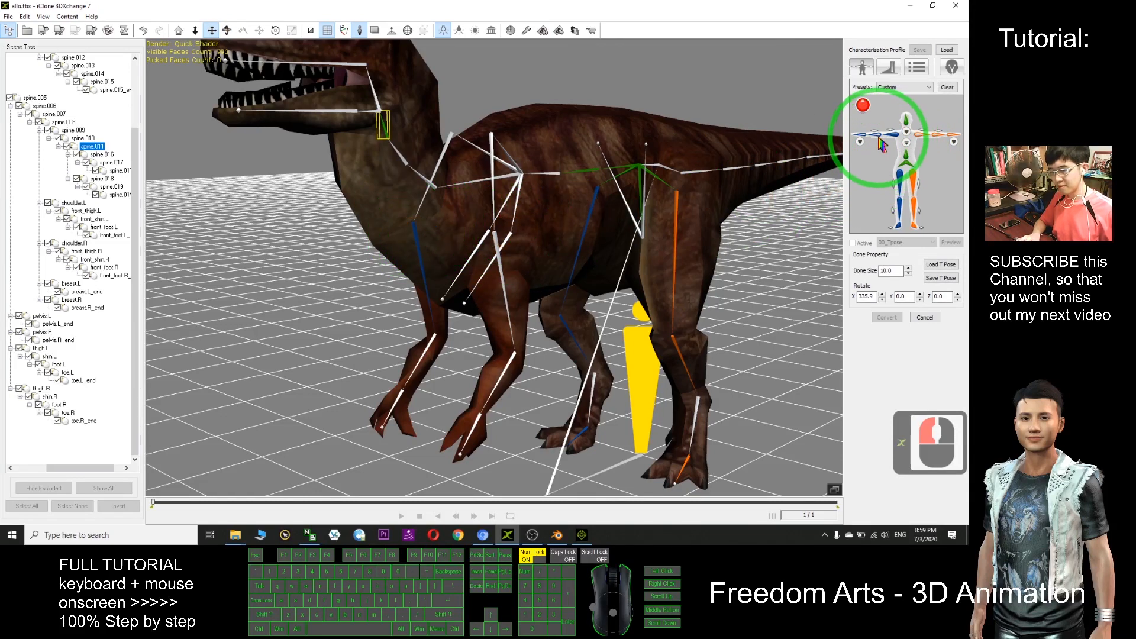
left_click(480, 269)
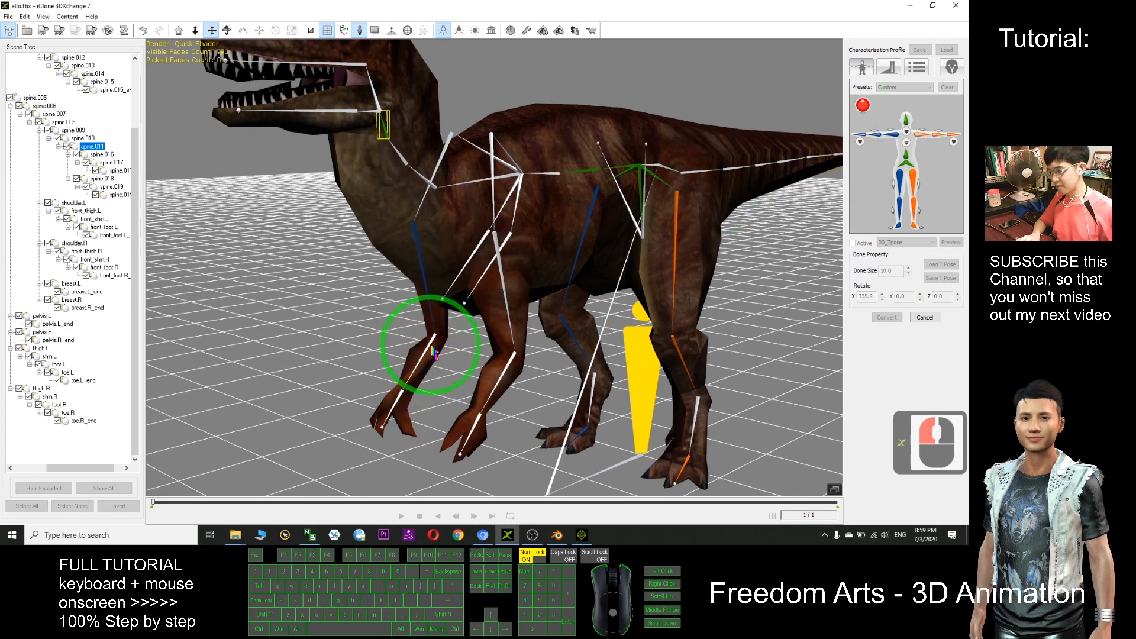
Map the near front leg's upper and lower bones to the figure's left upper arm and left forearm
left_click(908, 156)
left_click(570, 192)
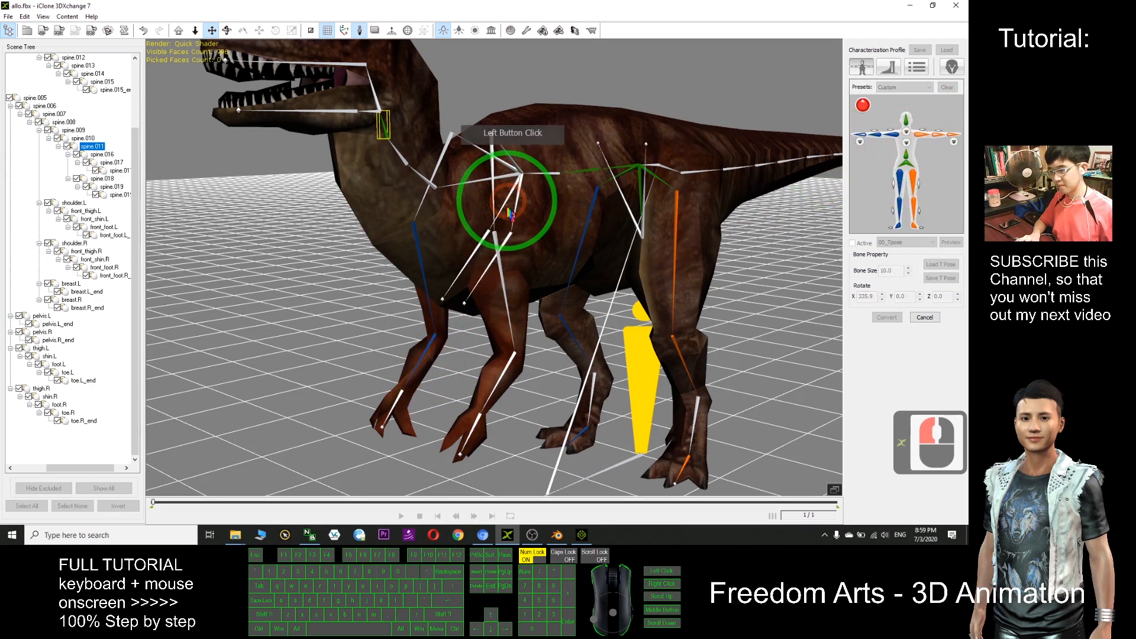
left_click(919, 133)
left_click(509, 383)
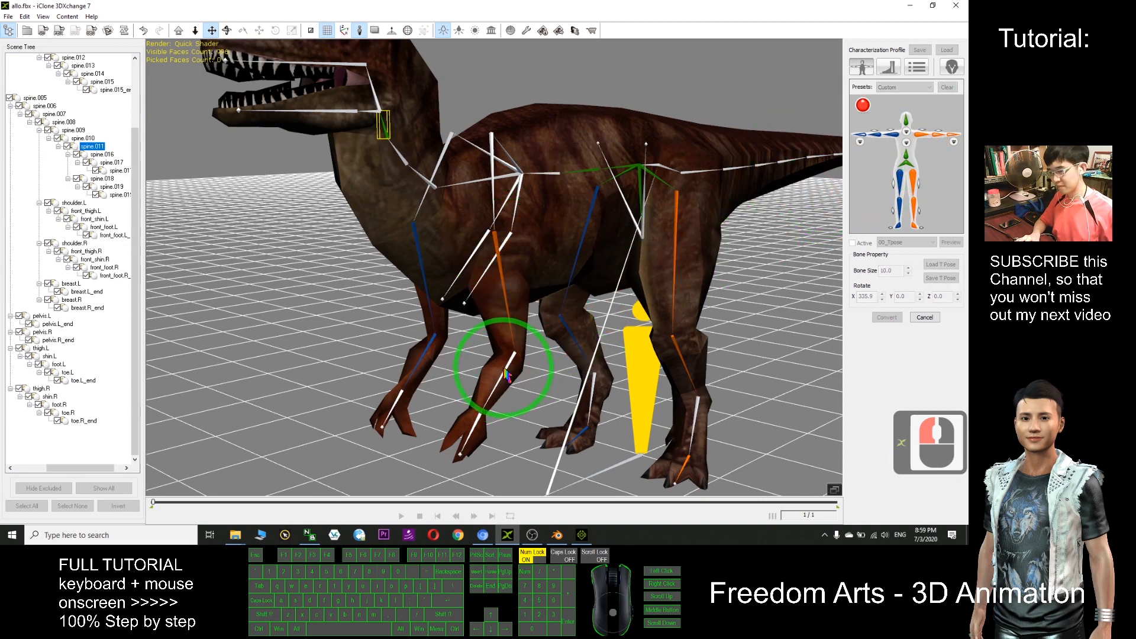
left_click(516, 365)
Map the far front foot bone to the figure's right hand and the near front foot bone to its left hand
left_click_drag(511, 360, 886, 146)
left_click(372, 252)
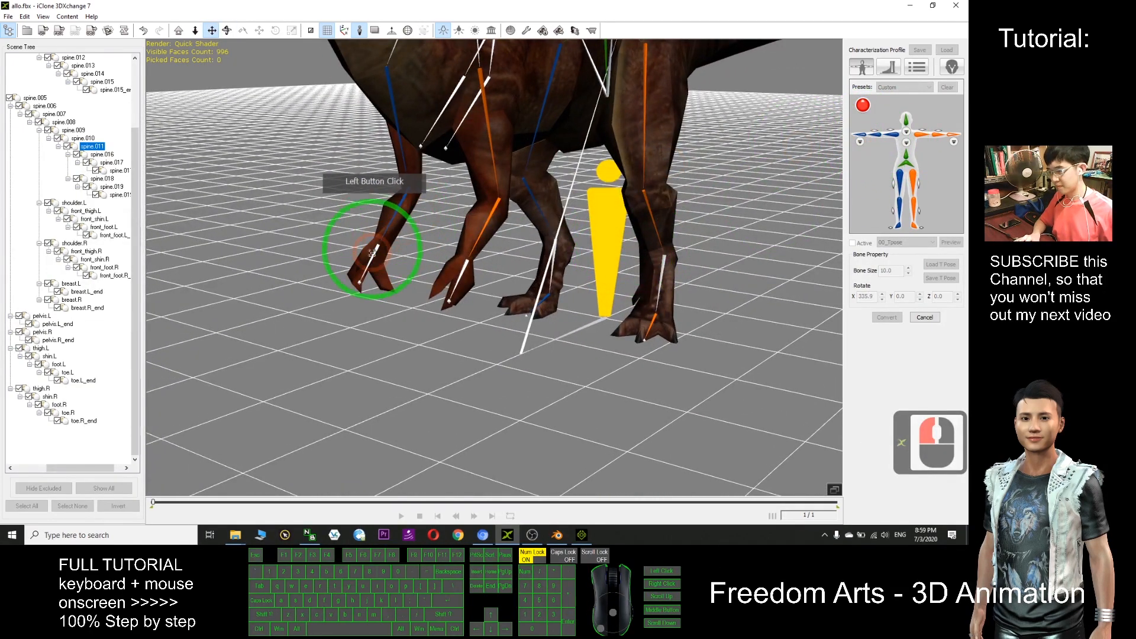
left_click(890, 142)
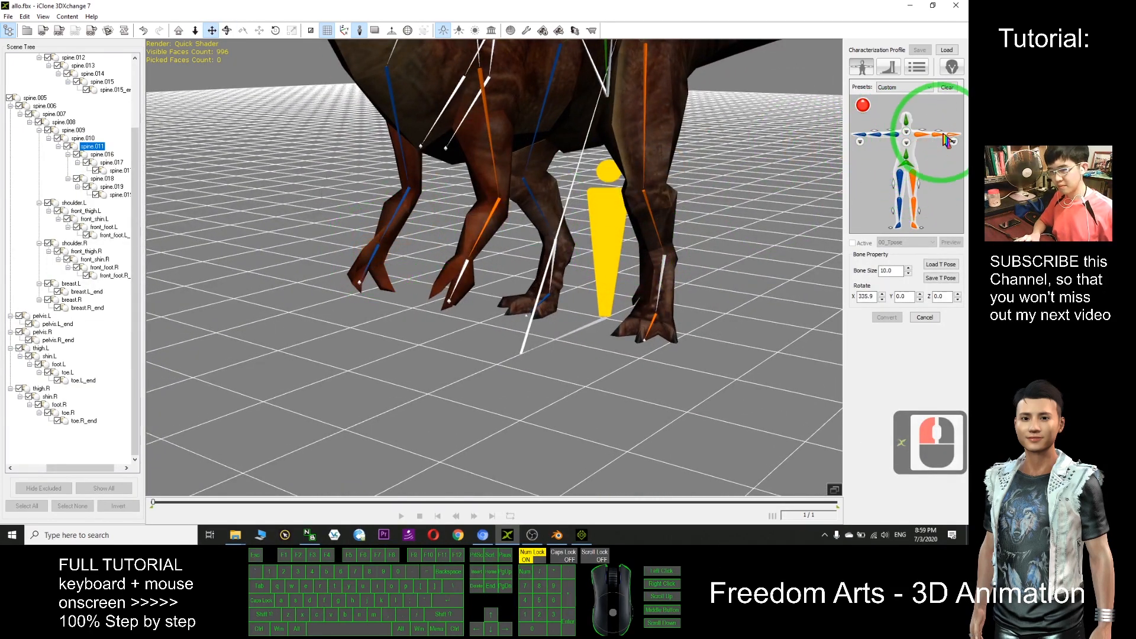
left_click(464, 266)
left_click_drag(644, 205, 901, 193)
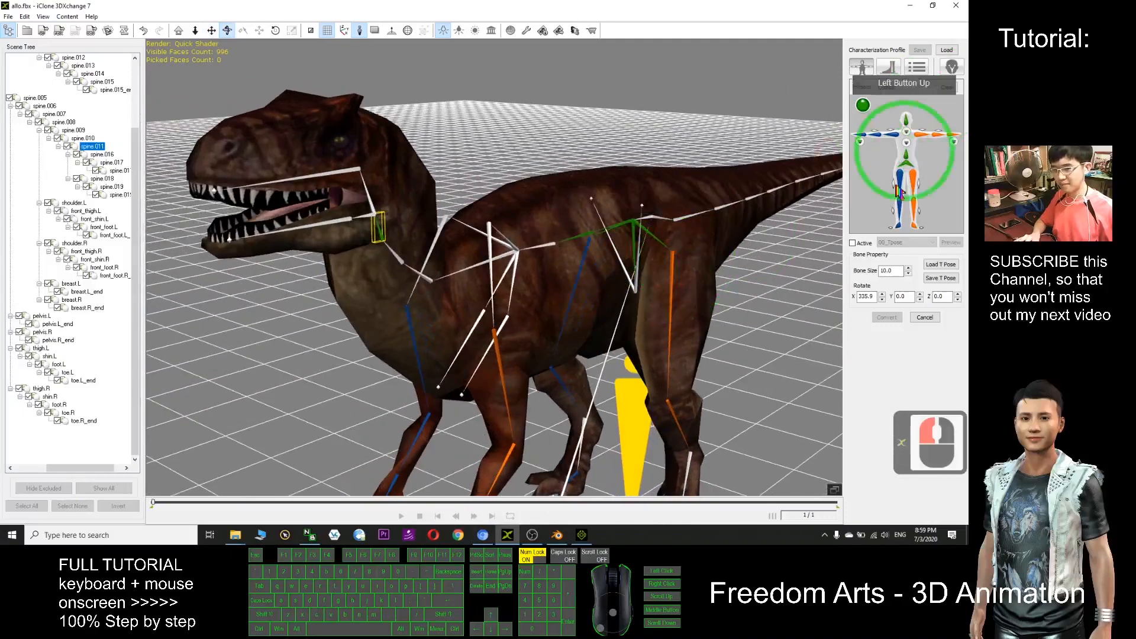
Activate the characterization profile and set its preview motion to 04_Upper03 calibration
left_click(854, 243)
scroll(761, 317, "down", 9)
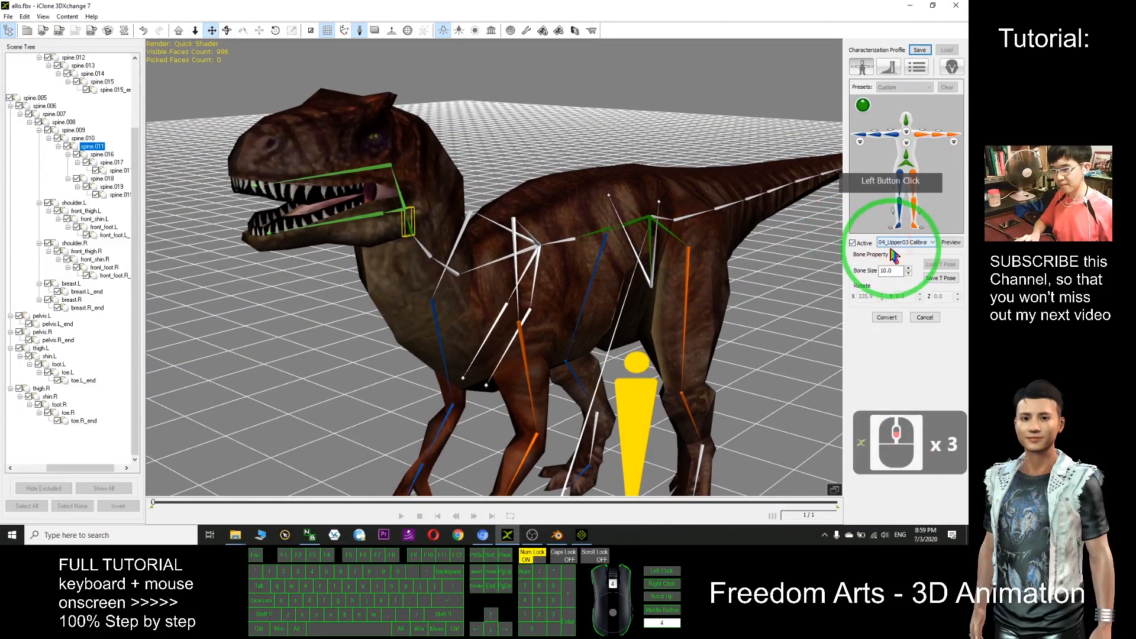
left_click_drag(679, 257, 647, 229)
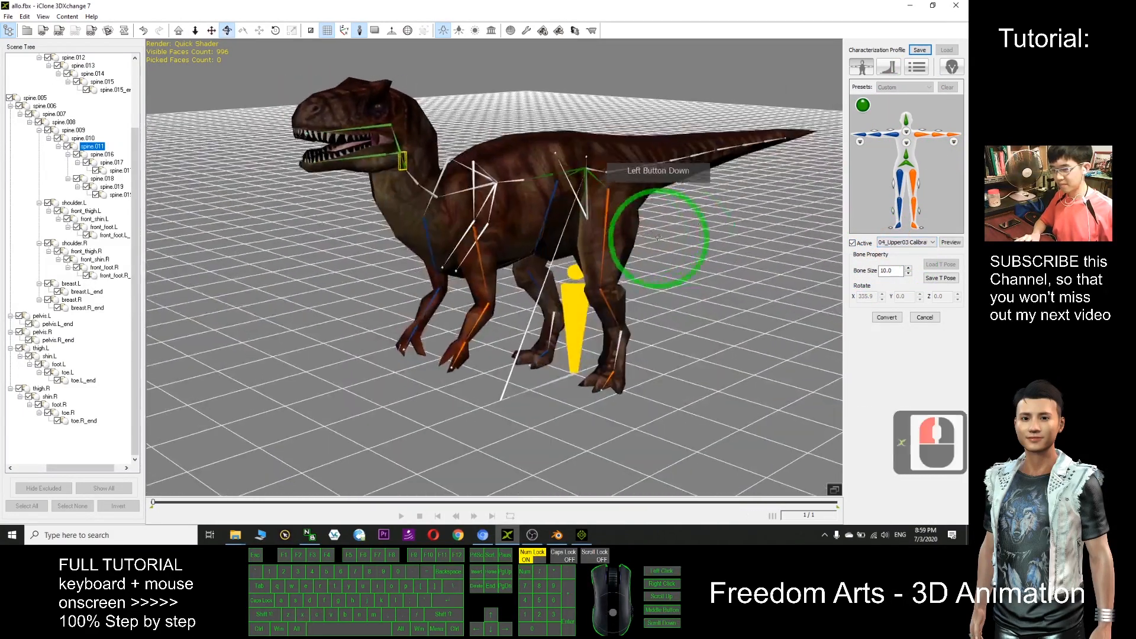
Review the profile's face bone mapping and its hip and feet offset settings around the bone mapping figure
left_click(953, 67)
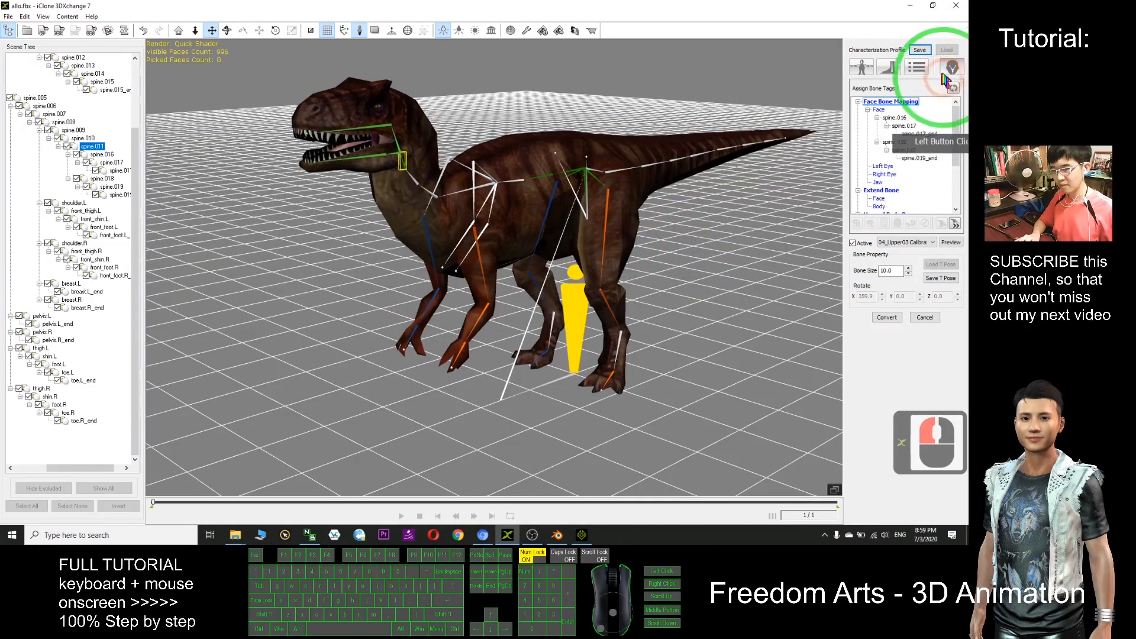
left_click(858, 70)
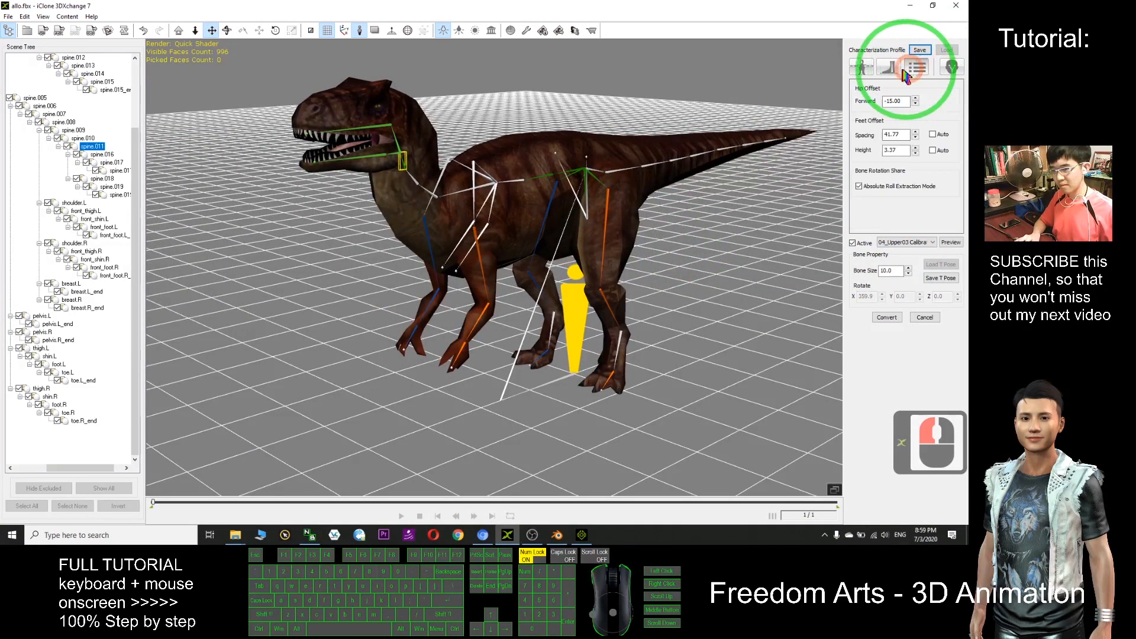
left_click(862, 69)
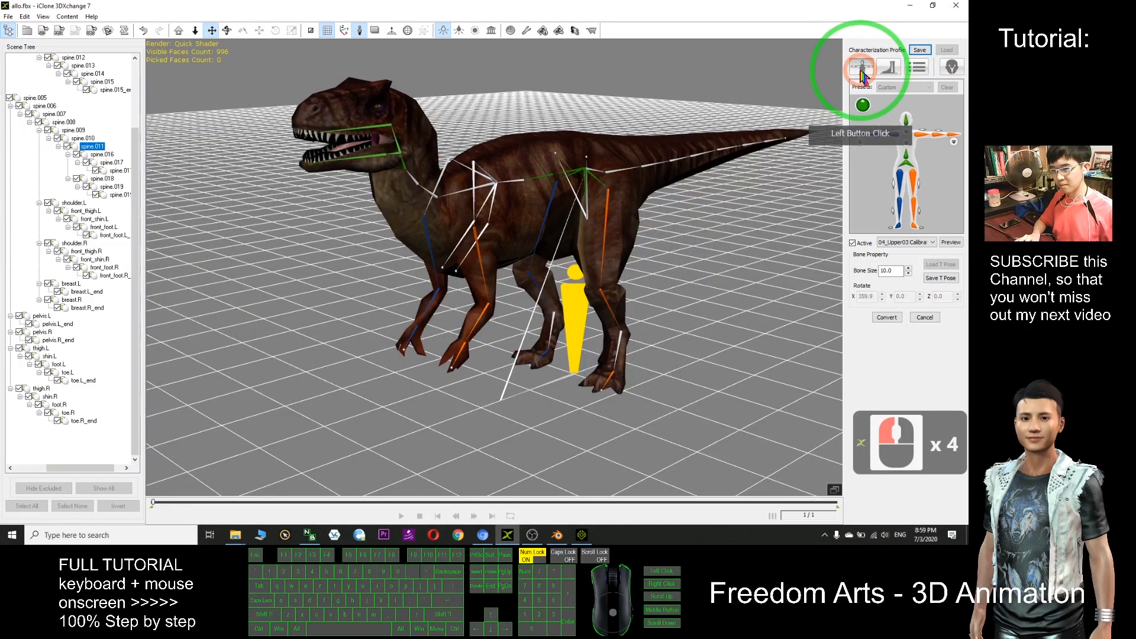
left_click(952, 69)
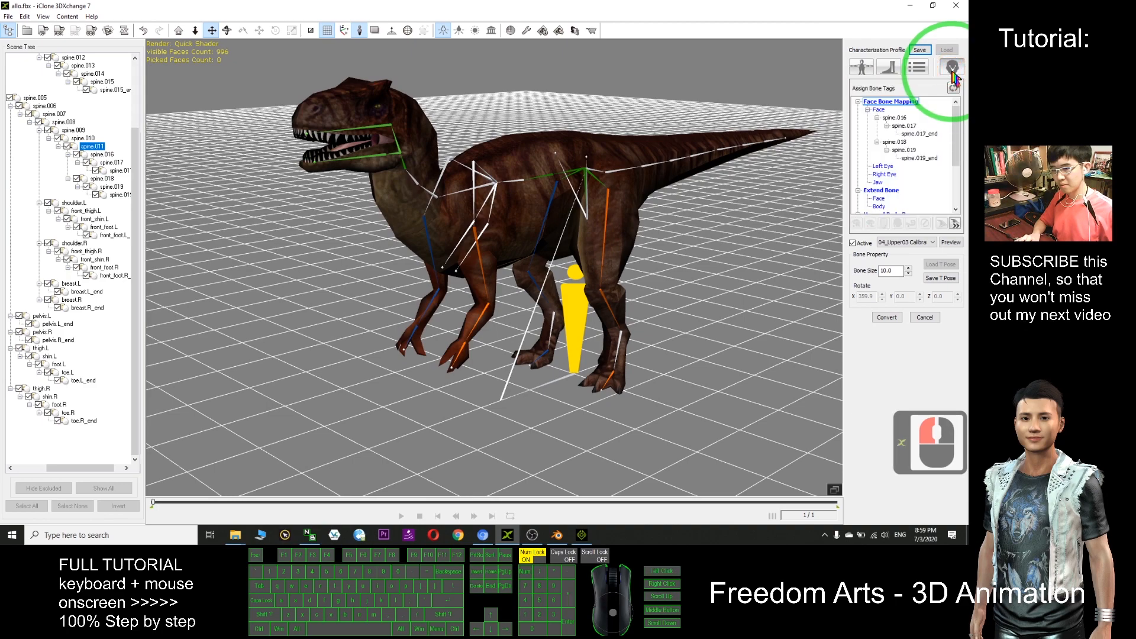
scroll(604, 117, "up", 2)
key("x")
left_click_drag(730, 133, 593, 426)
key("c")
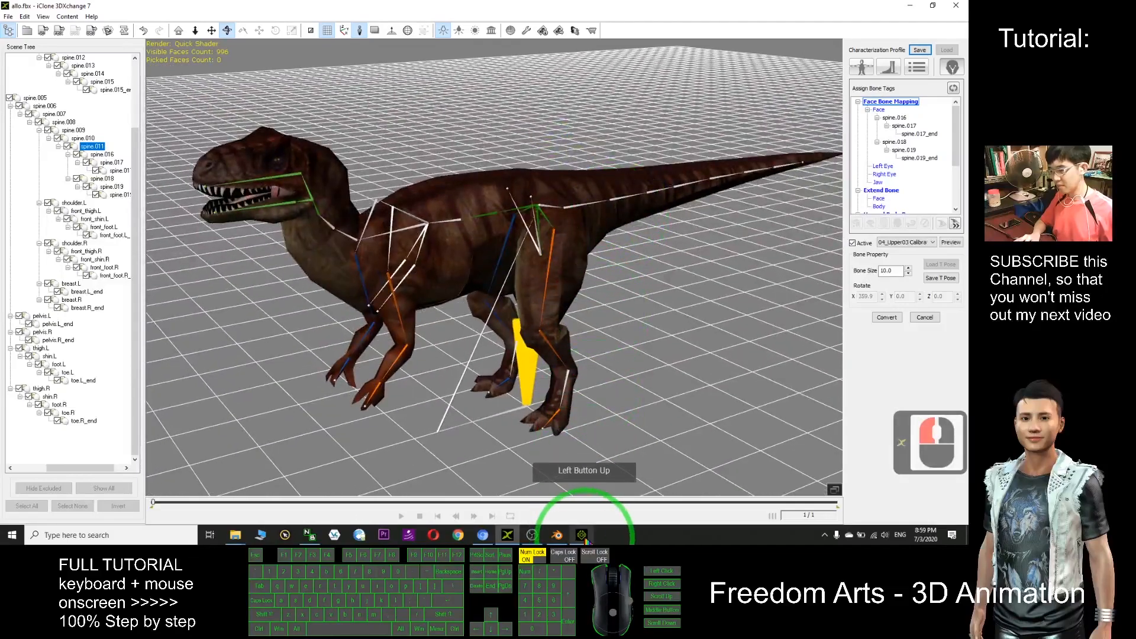
Convert the characterized Allosaurus into a non-standard character
mouse_move(586, 537)
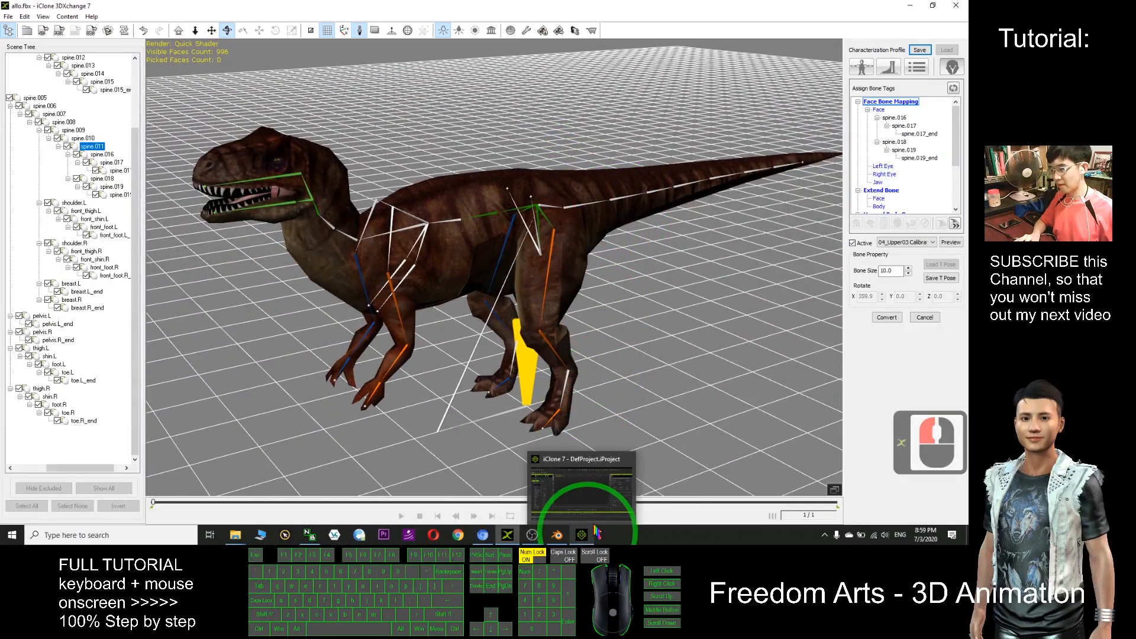
left_click(886, 320)
scroll(559, 306, "down", 12)
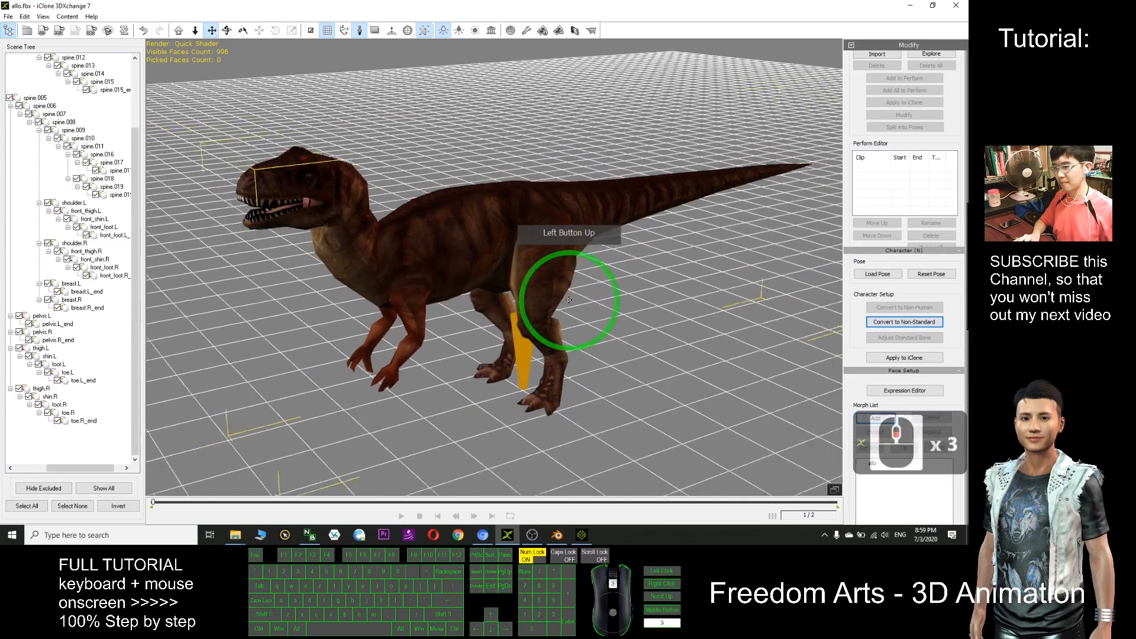
key("c")
left_click_drag(559, 306, 489, 244)
key("x")
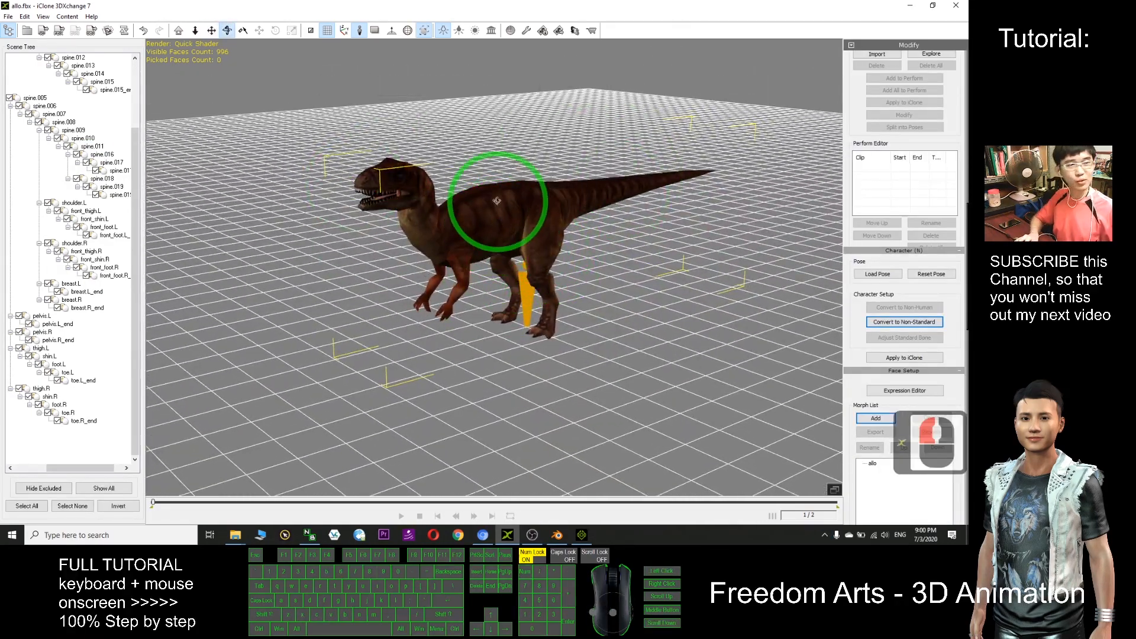
scroll(456, 239, "up", 7)
scroll(464, 320, "up", 4)
left_click_drag(464, 325, 527, 259)
scroll(595, 293, "up", 6)
left_click_drag(601, 332, 631, 308)
scroll(895, 281, "up", 2)
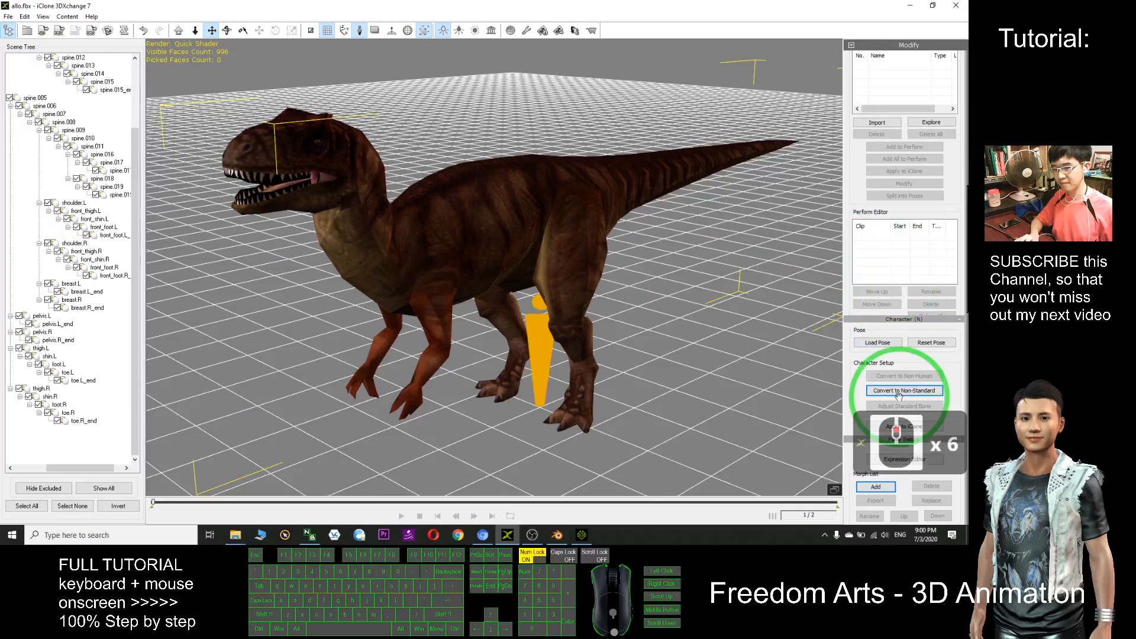
Send the converted Allosaurus to iClone and switch to the iClone 7 project
left_click_drag(967, 304, 966, 168)
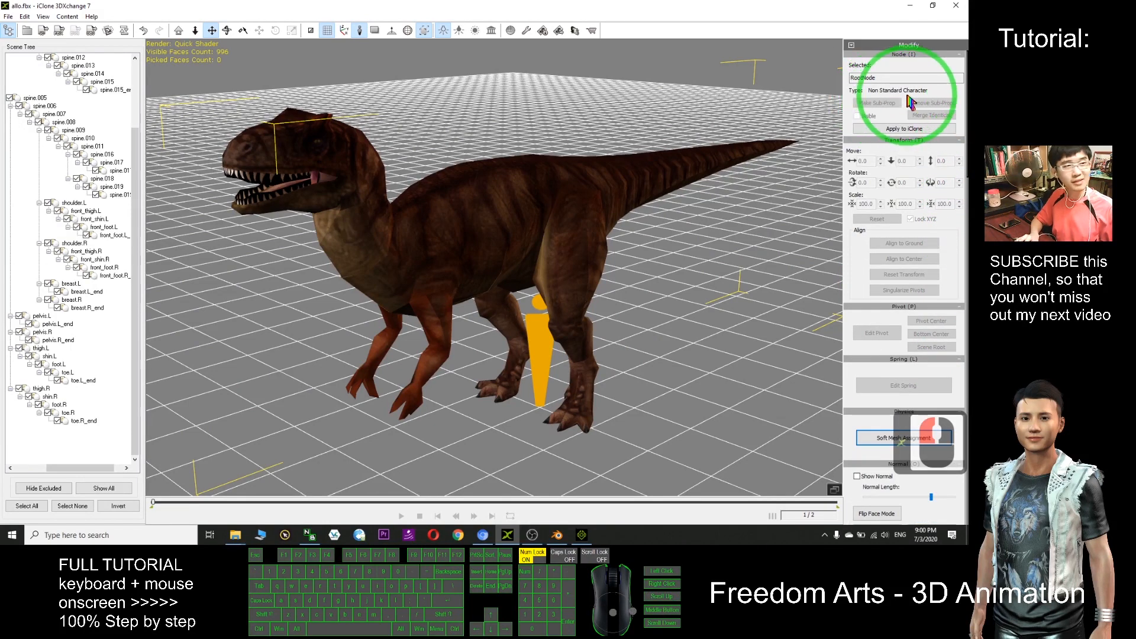
left_click(582, 535)
left_click(581, 536)
left_click(914, 129)
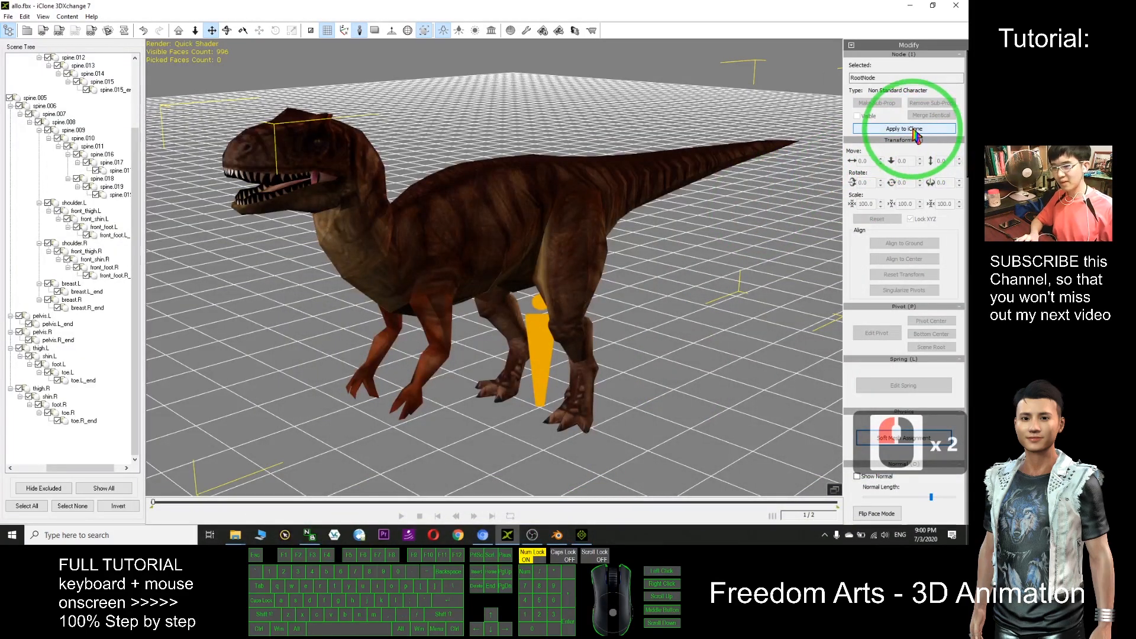
left_click(582, 536)
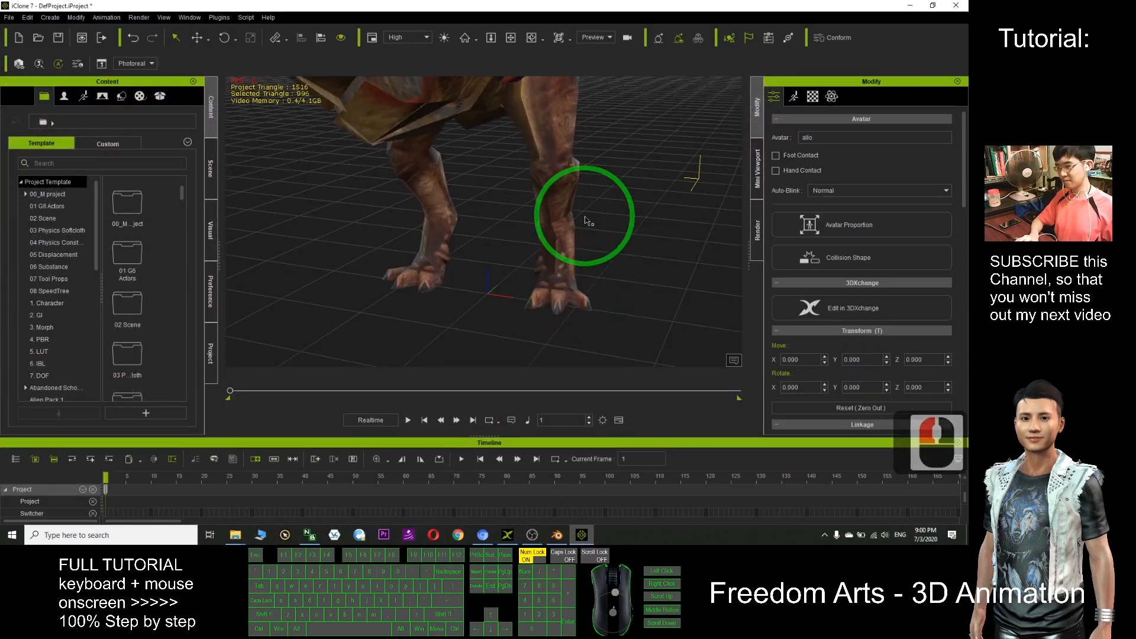
scroll(586, 220, "down", 16)
left_click_drag(588, 279, 508, 247)
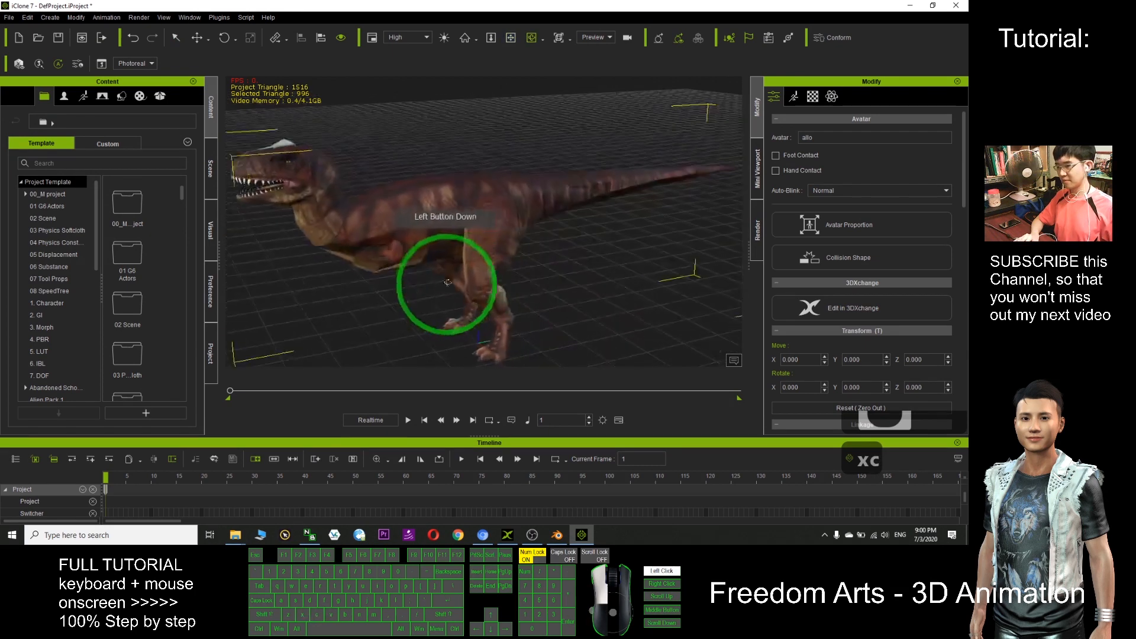
scroll(491, 205, "up", 7)
scroll(538, 208, "down", 5)
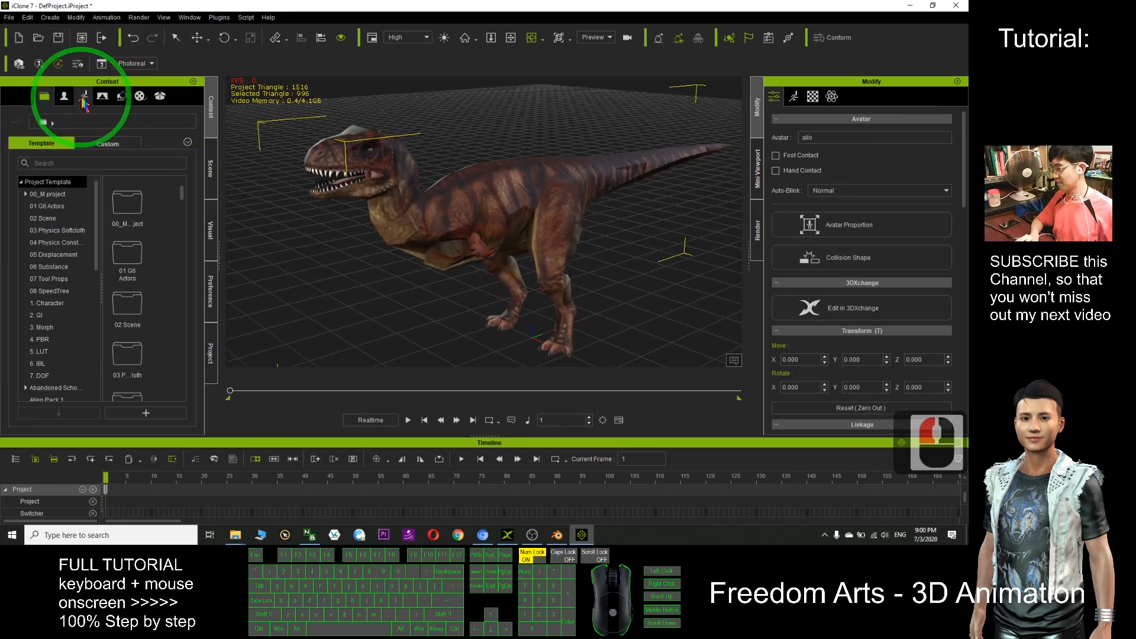
Apply the 0_T-Pose motion from the 00_Pose folder of the Motion library to the Allosaurus
left_click(351, 116)
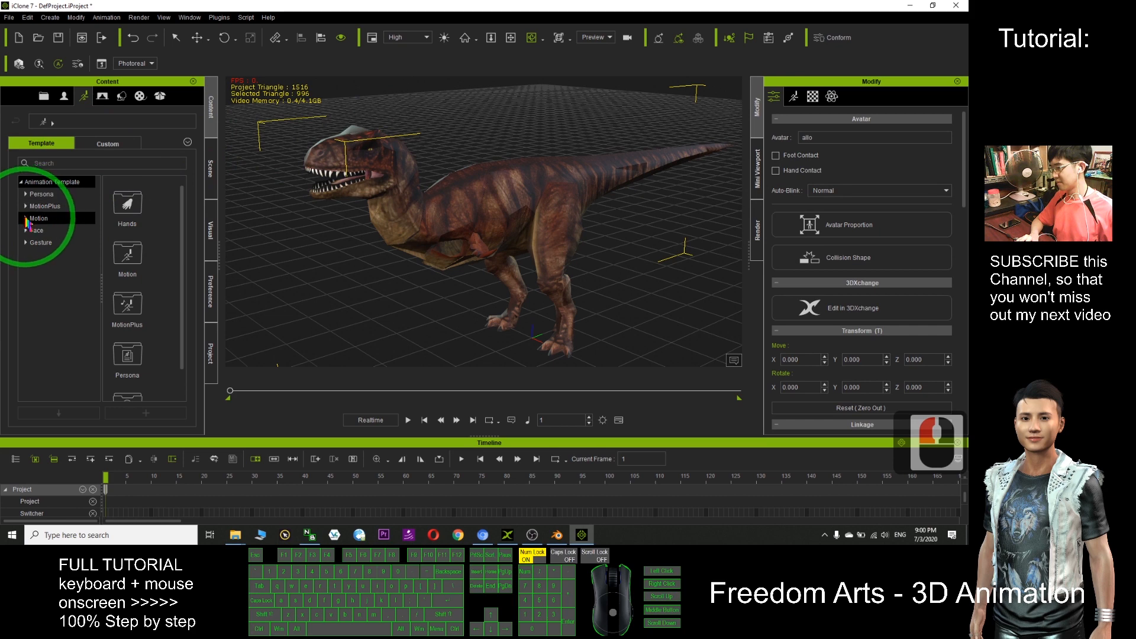
left_click(66, 239)
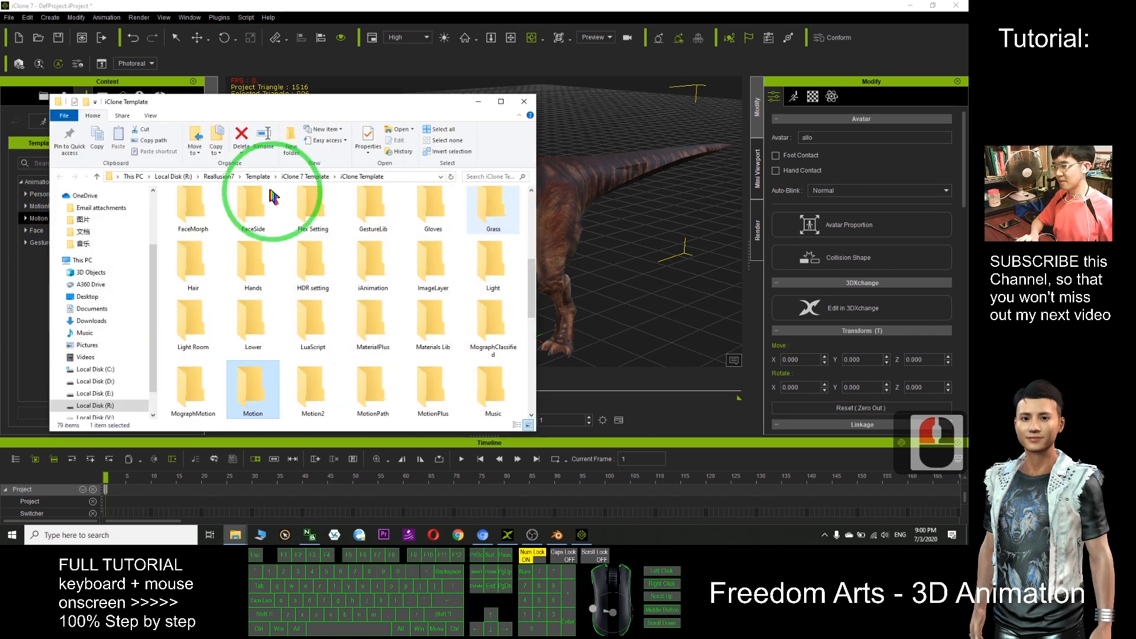
double_click(259, 389)
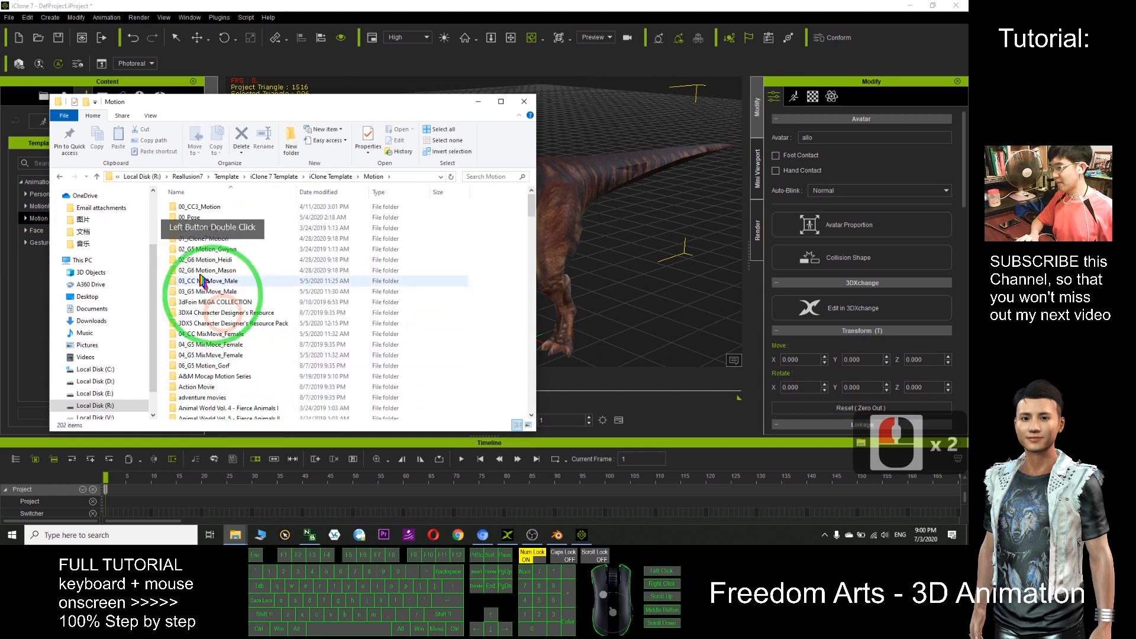
double_click(195, 217)
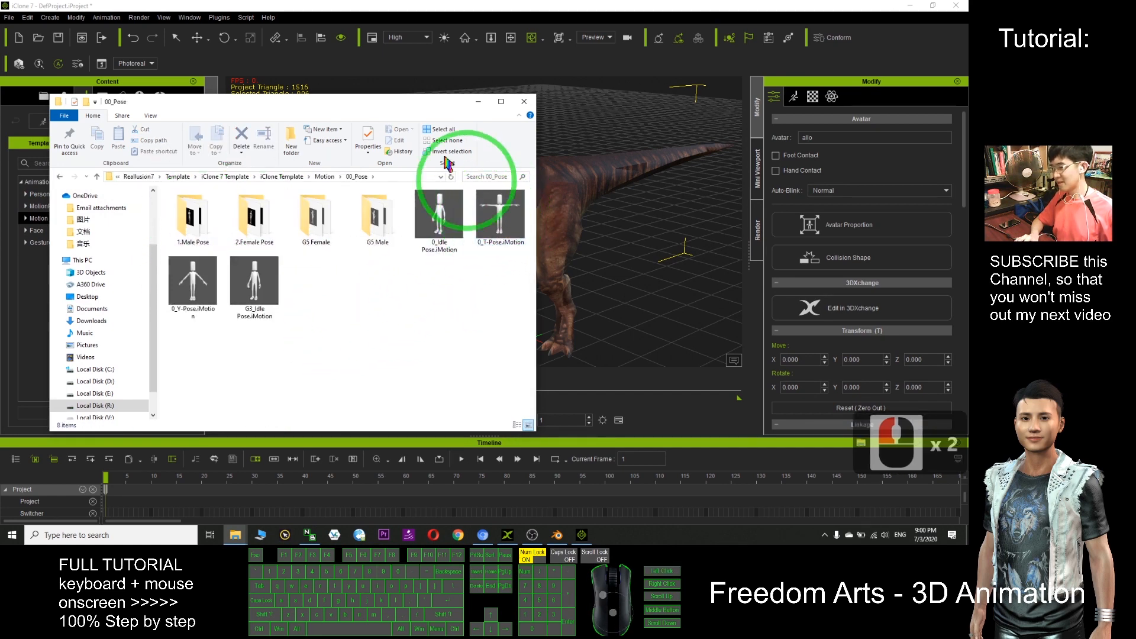
left_click_drag(373, 109, 158, 77)
left_click_drag(274, 183, 483, 199)
key("c")
left_click_drag(486, 260, 422, 266)
Open the Allosaurus's material settings and compare its skin with sRGB on and off for the base color texture
left_click(817, 99)
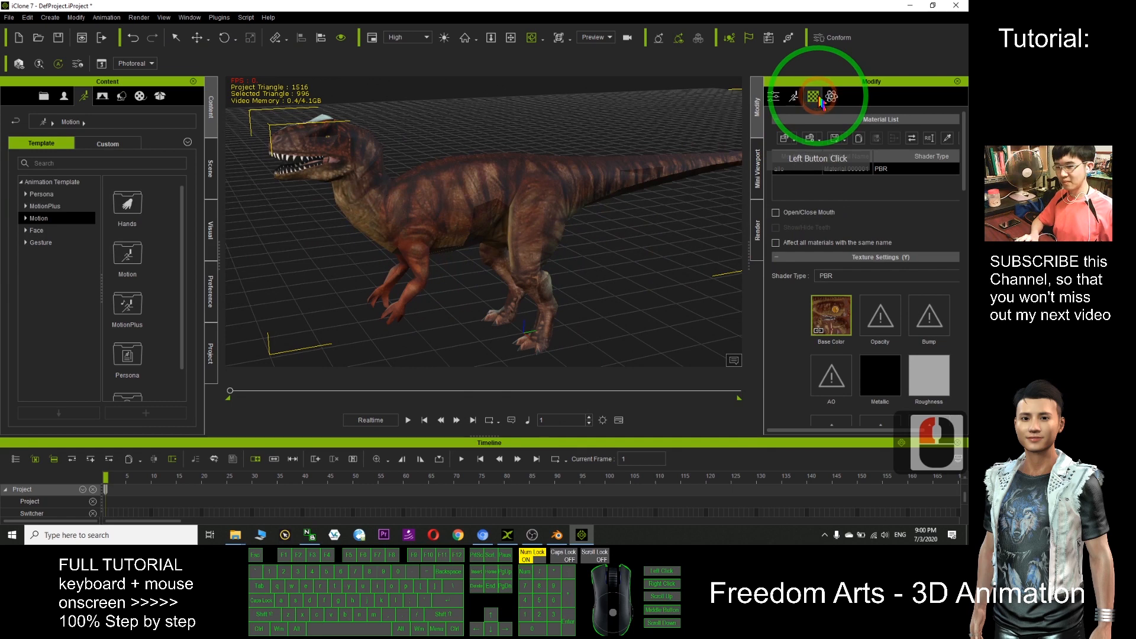
scroll(861, 231, "down", 8)
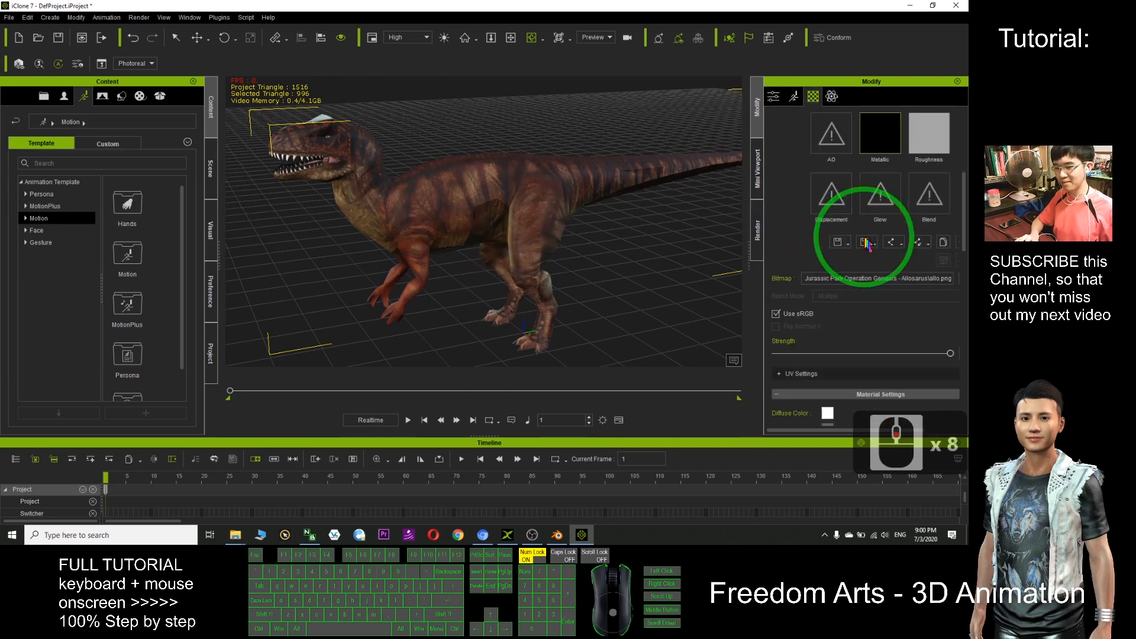
scroll(882, 279, "down", 3)
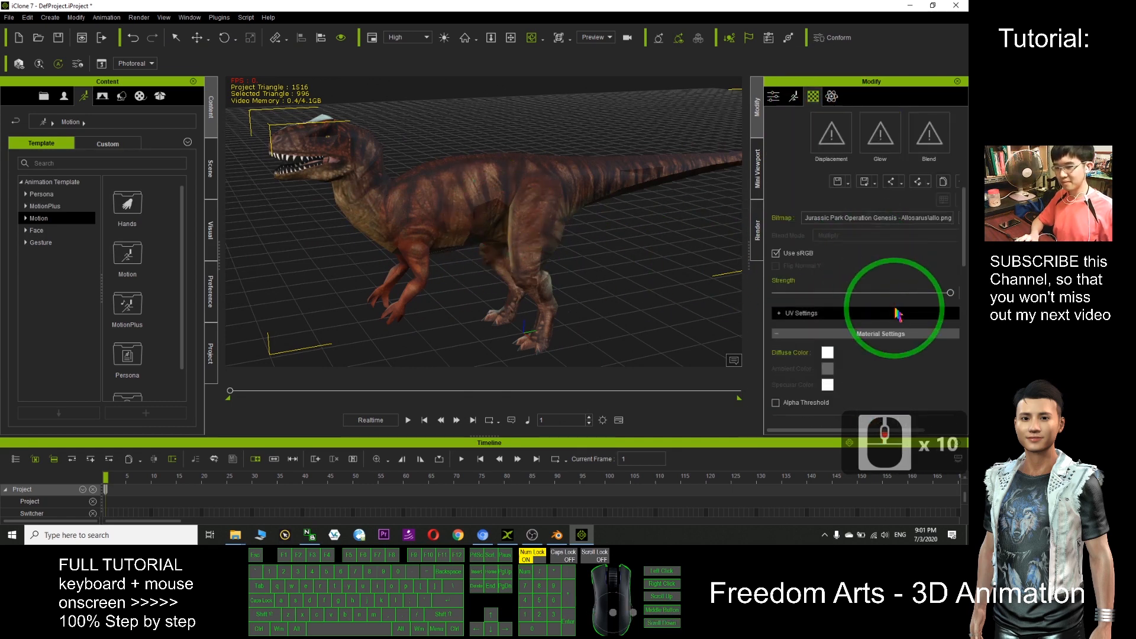
left_click(779, 255)
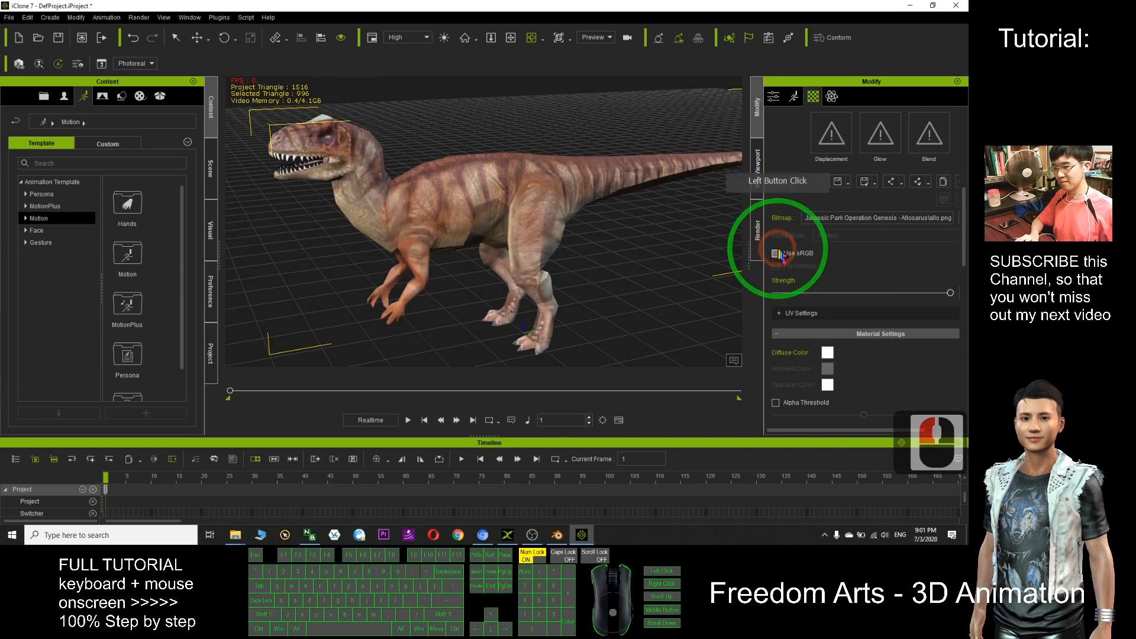
left_click(780, 256)
left_click(781, 258)
left_click(781, 257)
left_click_drag(429, 233, 710, 258)
left_click(777, 255)
left_click(776, 255)
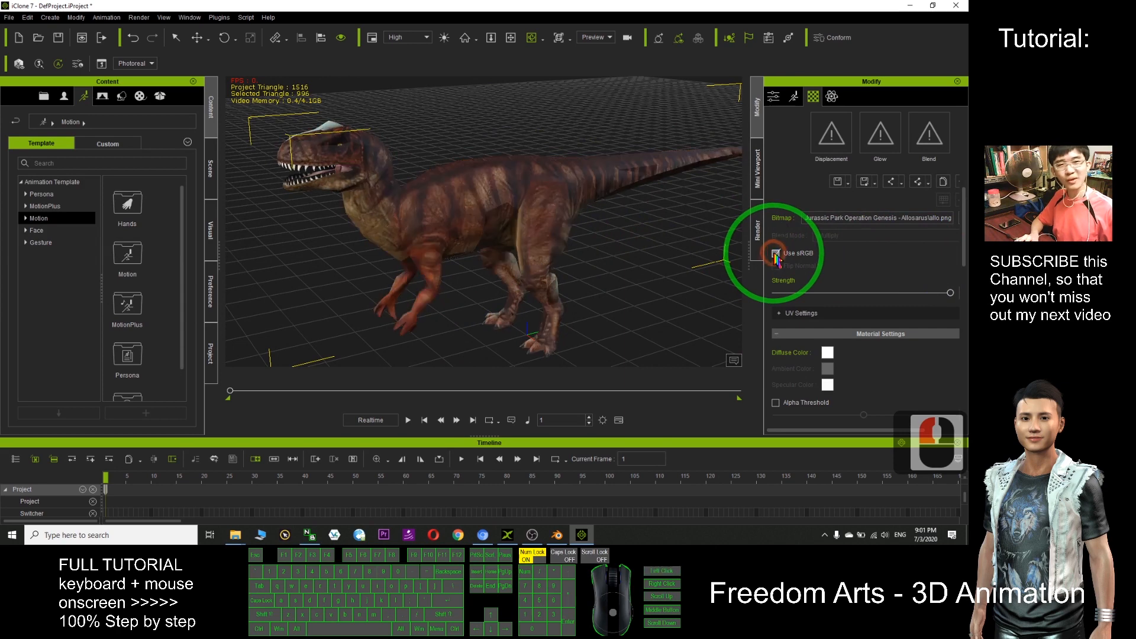
Turn off Use sRGB for the Allosaurus's base color texture
left_click(776, 254)
left_click_drag(426, 223, 578, 254)
scroll(572, 261, "up", 12)
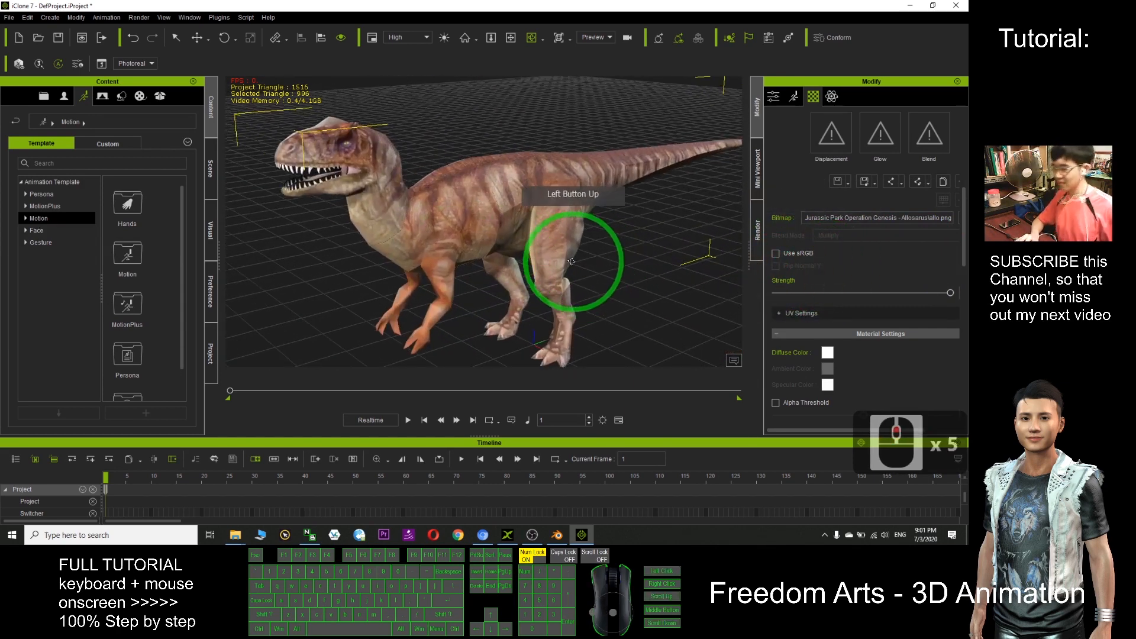
scroll(569, 262, "down", 10)
left_click_drag(571, 261, 670, 218)
key("x")
left_click_drag(561, 232, 566, 249)
key("c")
Save the Allosaurus as a new entry in the custom Avatar library
left_click(566, 249)
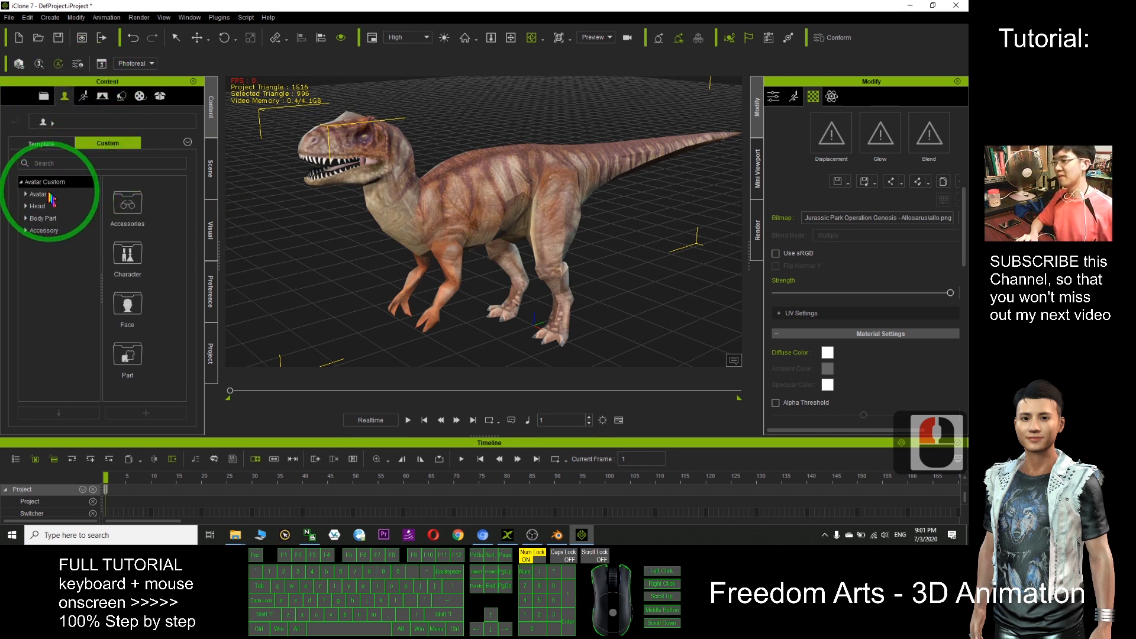
left_click(408, 181)
left_click(145, 413)
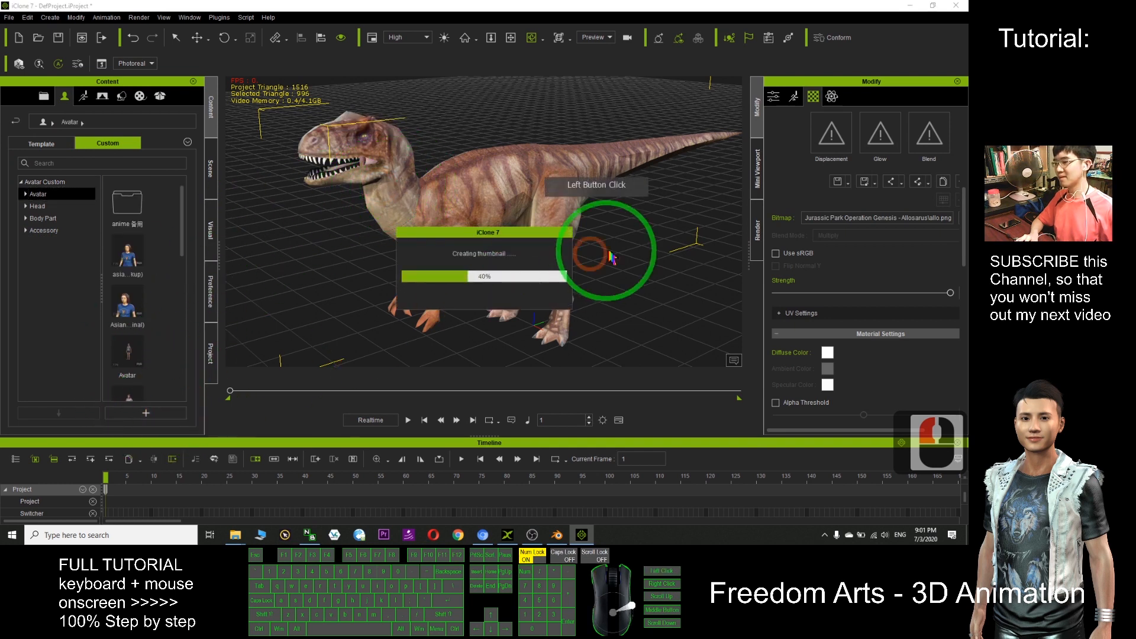
left_click(137, 373)
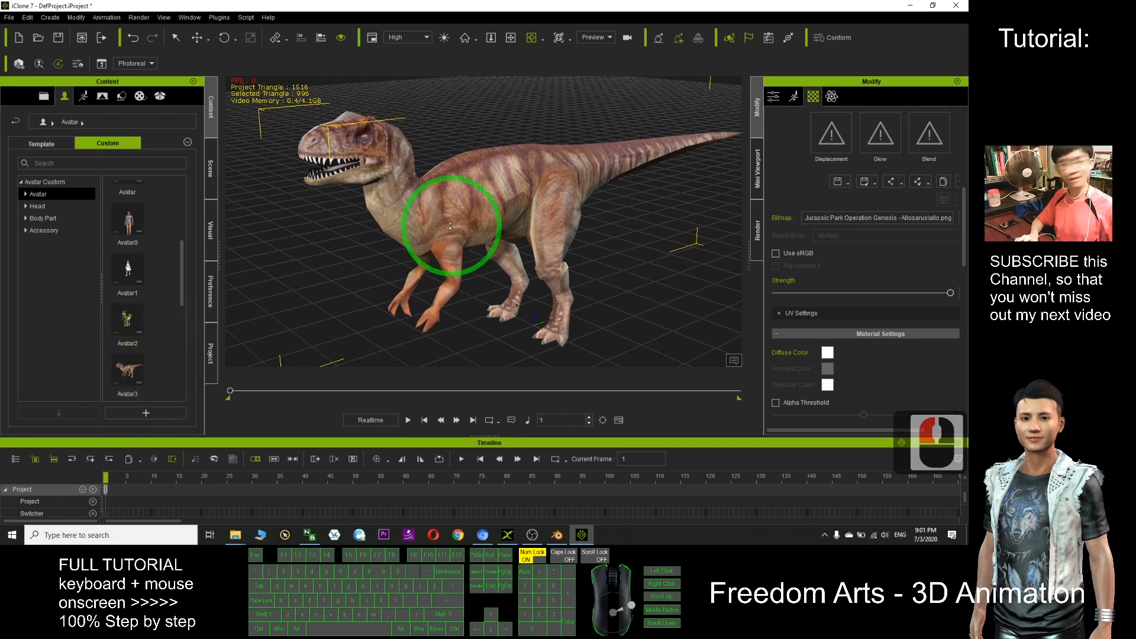
Place a second Allosaurus from the custom Avatar library in the scene beside the first one
scroll(451, 227, "down", 20)
key("x")
left_click_drag(539, 252, 421, 249)
left_click_drag(126, 385, 494, 310)
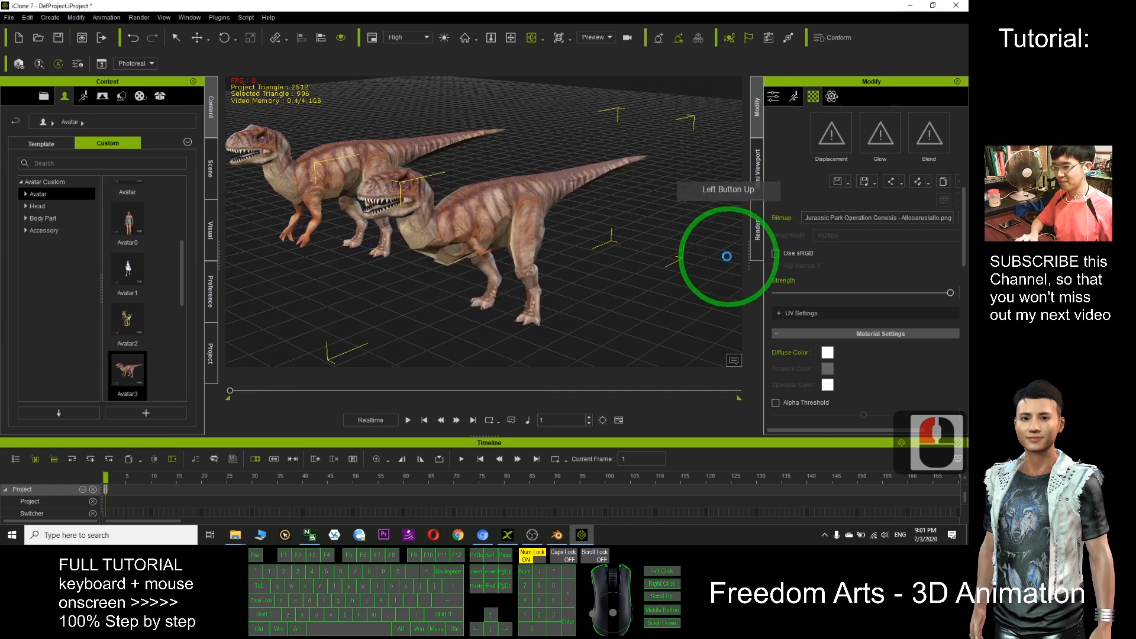
scroll(575, 244, "up", 6)
key("c")
left_click_drag(501, 256, 471, 255)
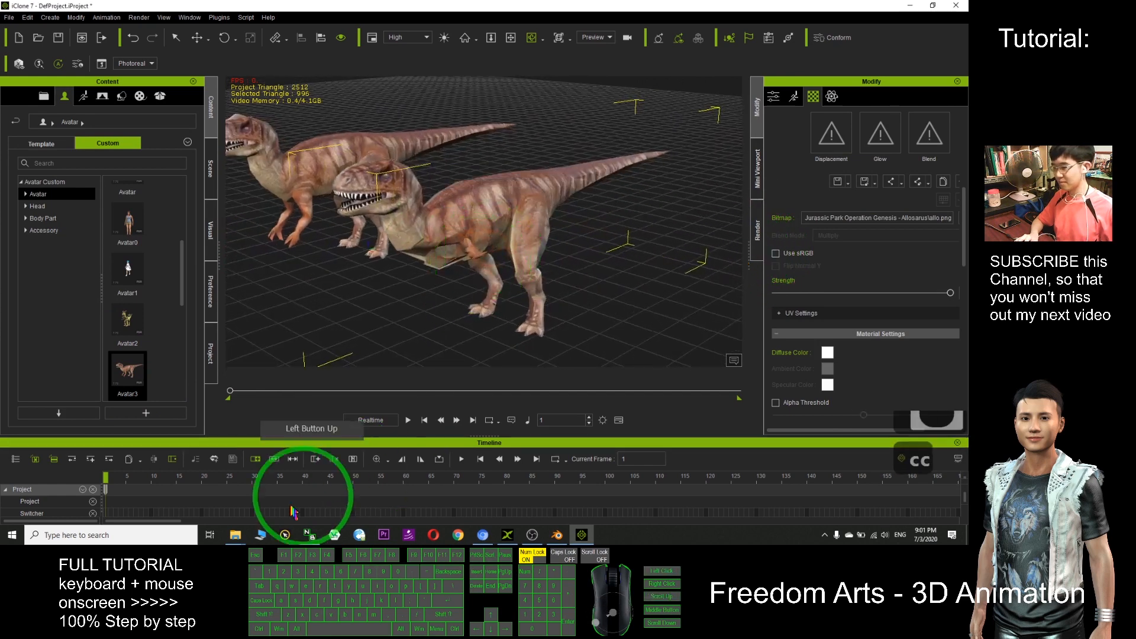
Apply the 0_T-Pose motion to the newly added Allosaurus copy
left_click(236, 534)
left_click(315, 502)
left_click_drag(284, 191, 472, 219)
scroll(643, 219, "down", 2)
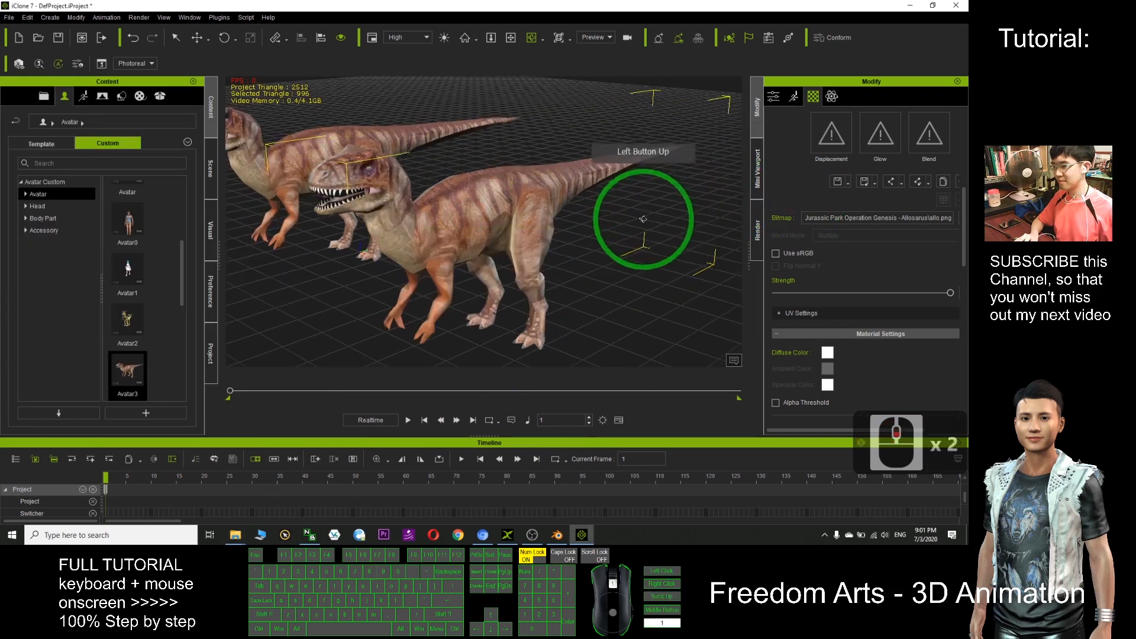
key("x")
left_click_drag(644, 219, 677, 188)
key("c")
mouse_move(545, 228)
left_mouse_down()
mouse_move(613, 211)
mouse_move(550, 228)
left_mouse_up()
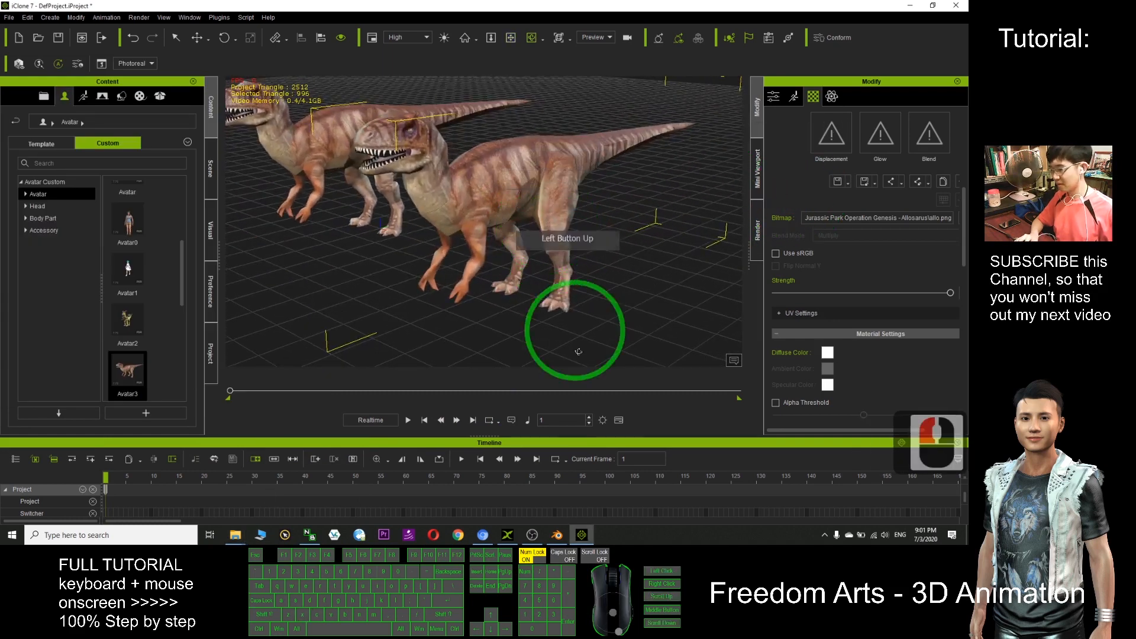
Switch to 3DXchange, bring the Motion Library into view, and arrange its window beside the folder holding the Allosaurus FBX files
left_click(570, 535)
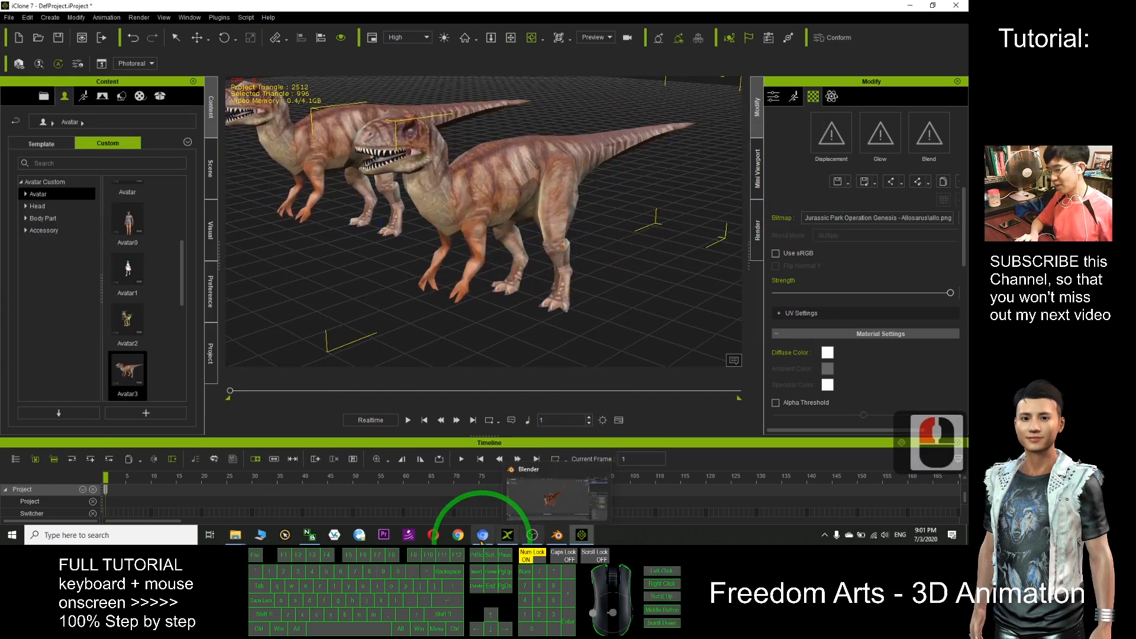
left_click(508, 535)
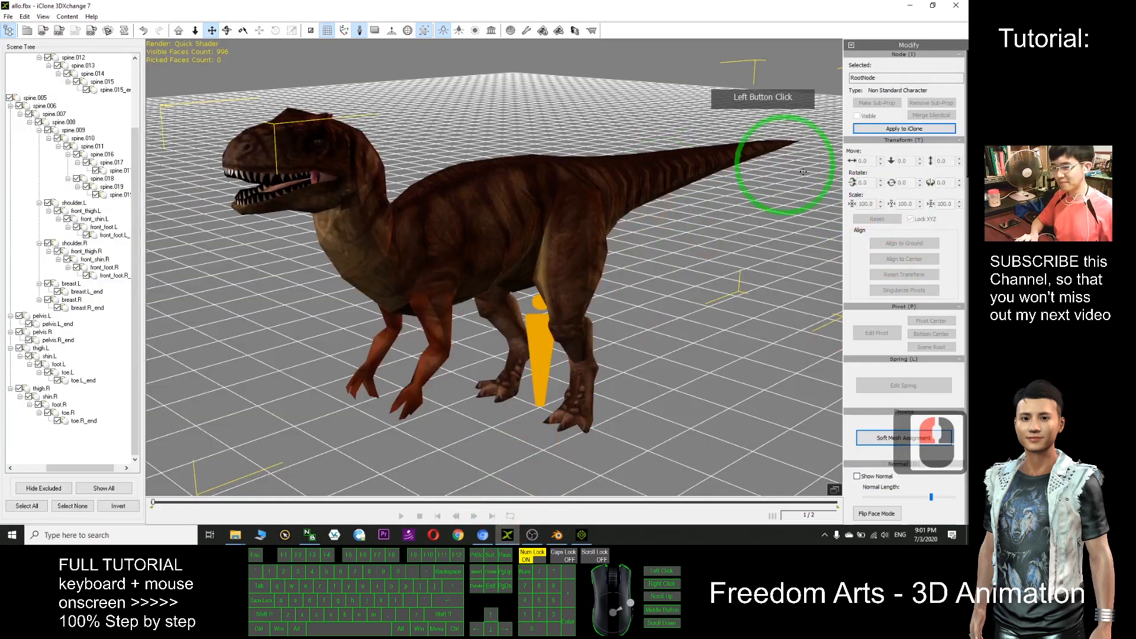
left_click_drag(968, 153, 961, 280)
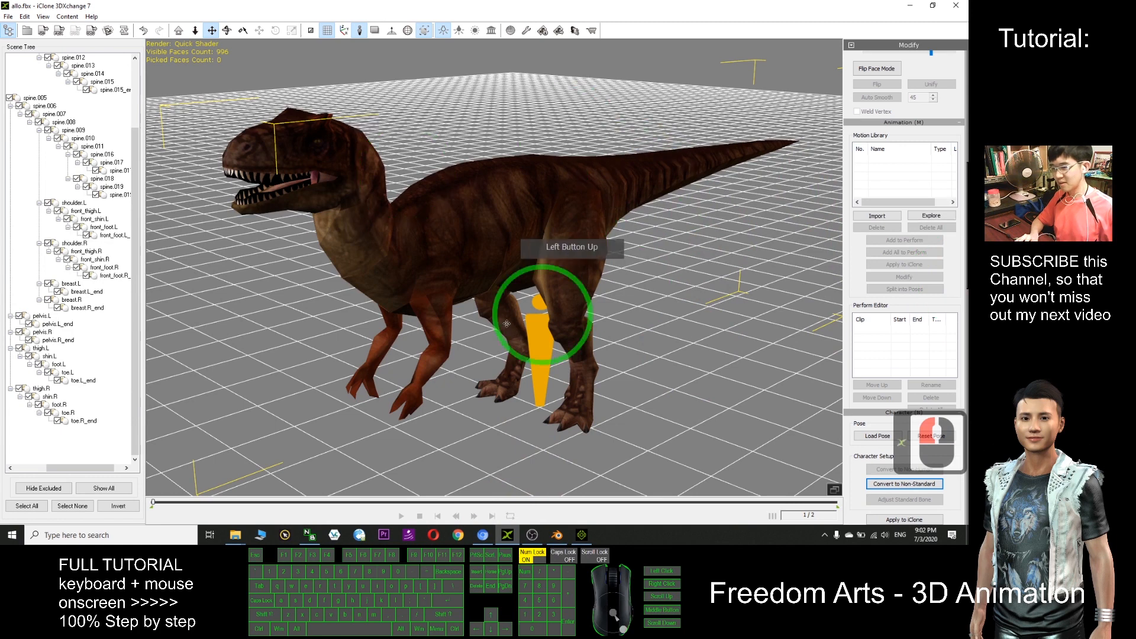
double_click(644, 13)
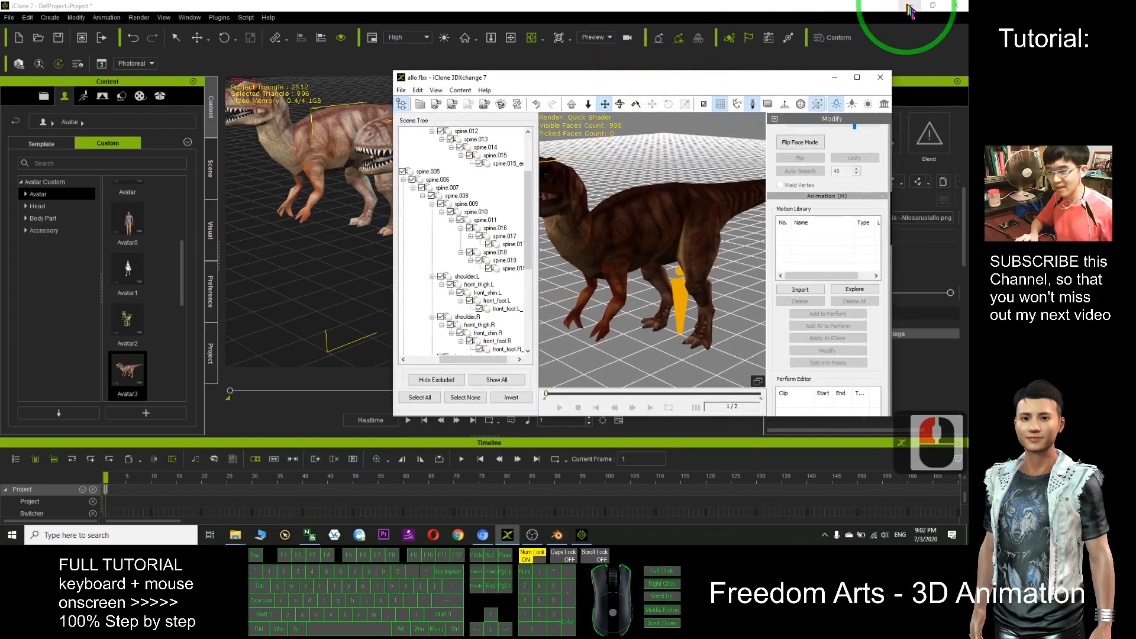
left_click(909, 5)
left_click(363, 289)
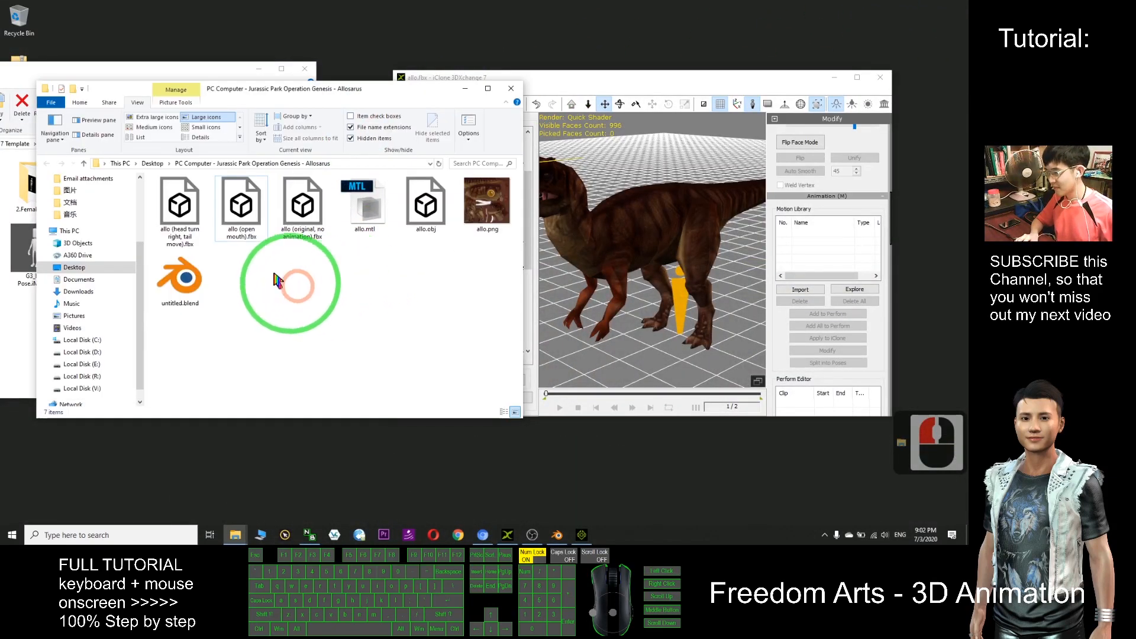
Import allo (open mouth).fbx and allo (head turn right, tail move).fbx into the Motion Library using the Current Character profile
left_click(236, 230)
left_click_drag(245, 227, 828, 251)
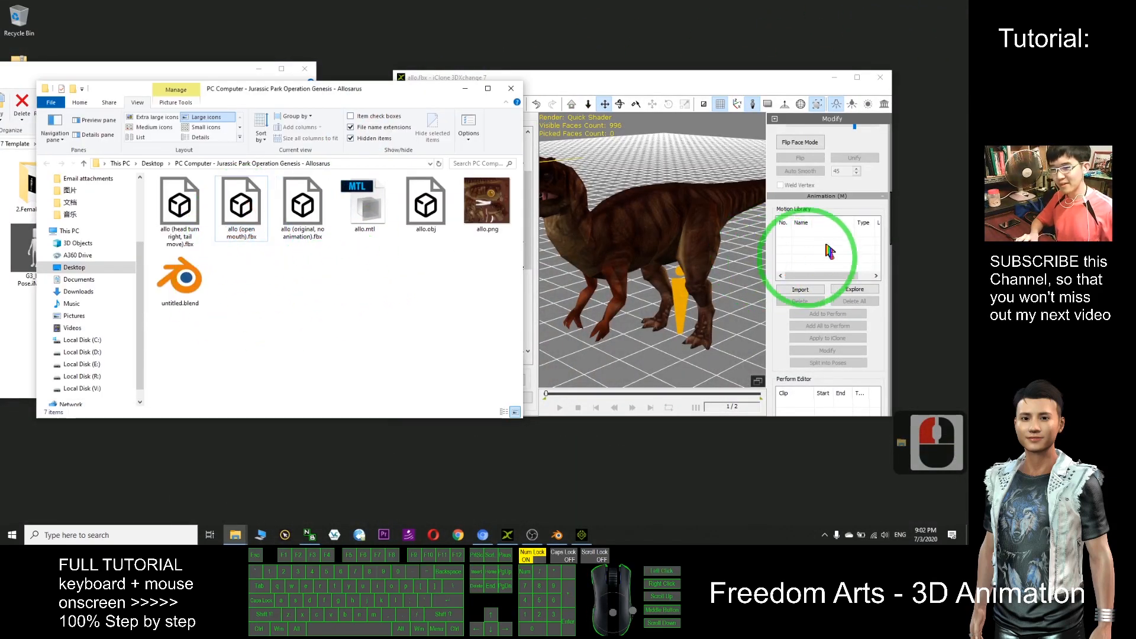
left_click_drag(804, 418, 797, 501)
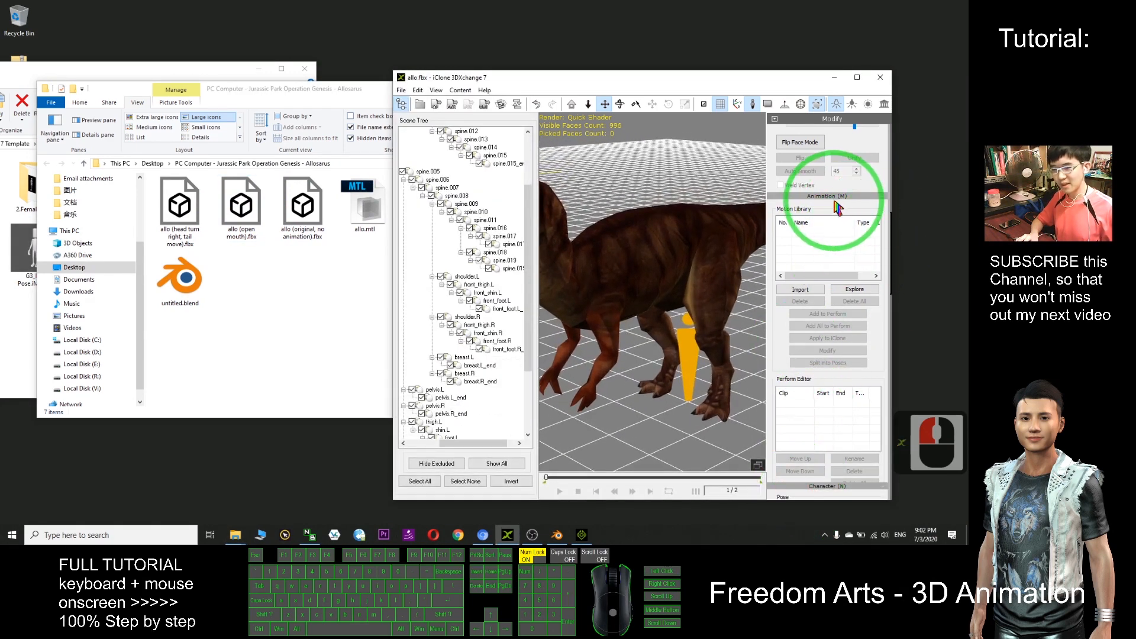
left_click_drag(891, 234, 893, 242)
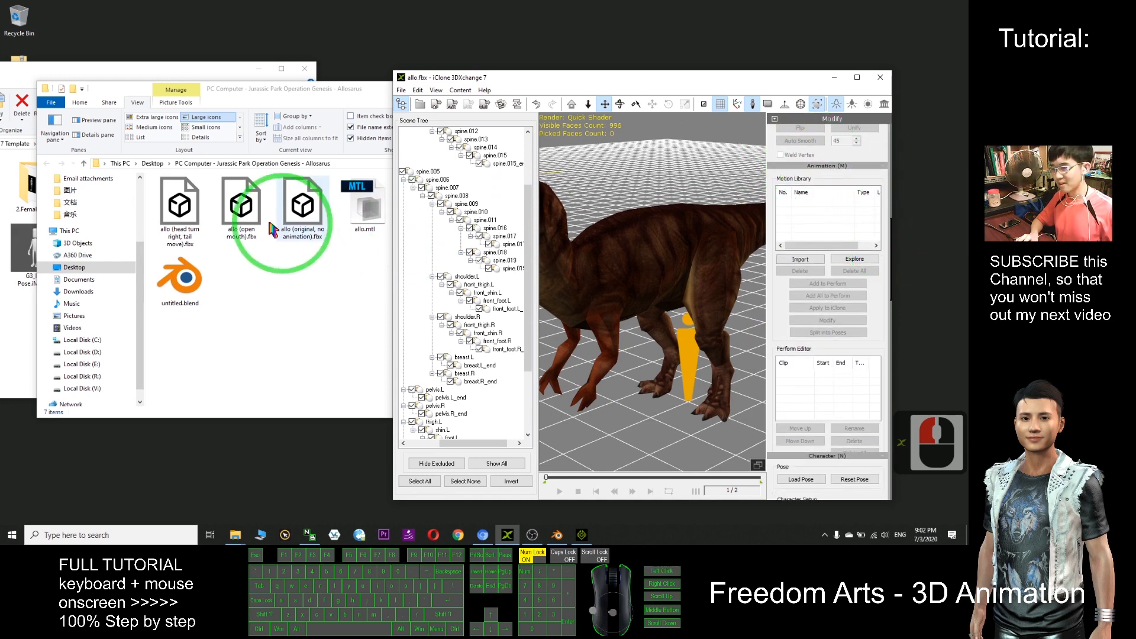
left_click(235, 215)
left_click_drag(241, 216, 827, 220)
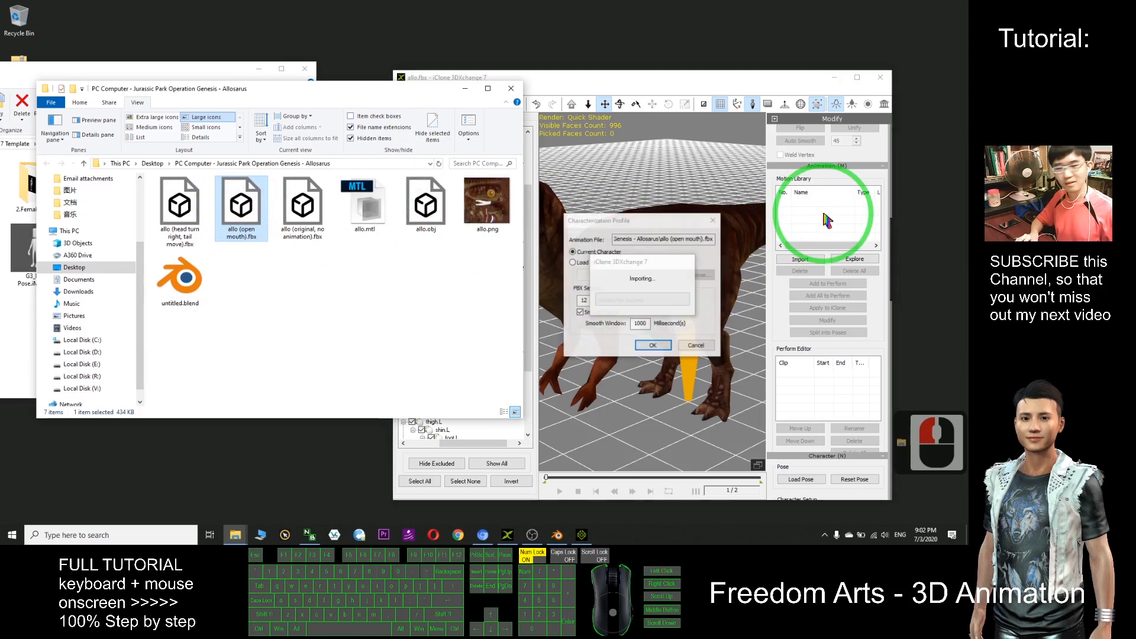
left_click(656, 349)
left_click(654, 347)
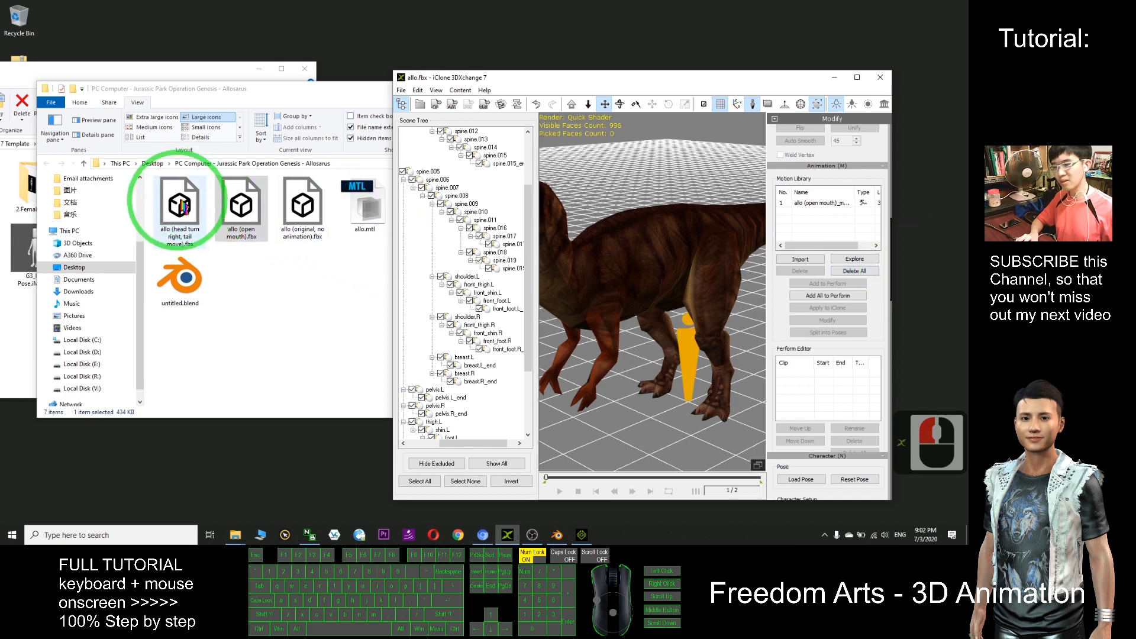
left_click_drag(192, 248, 816, 223)
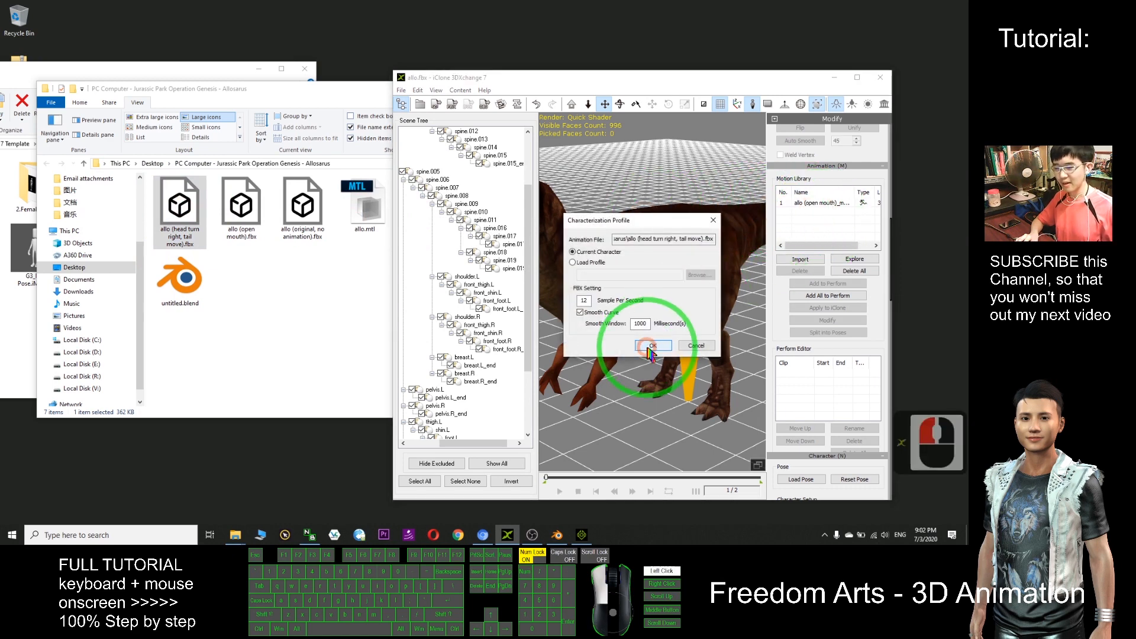
left_click(651, 347)
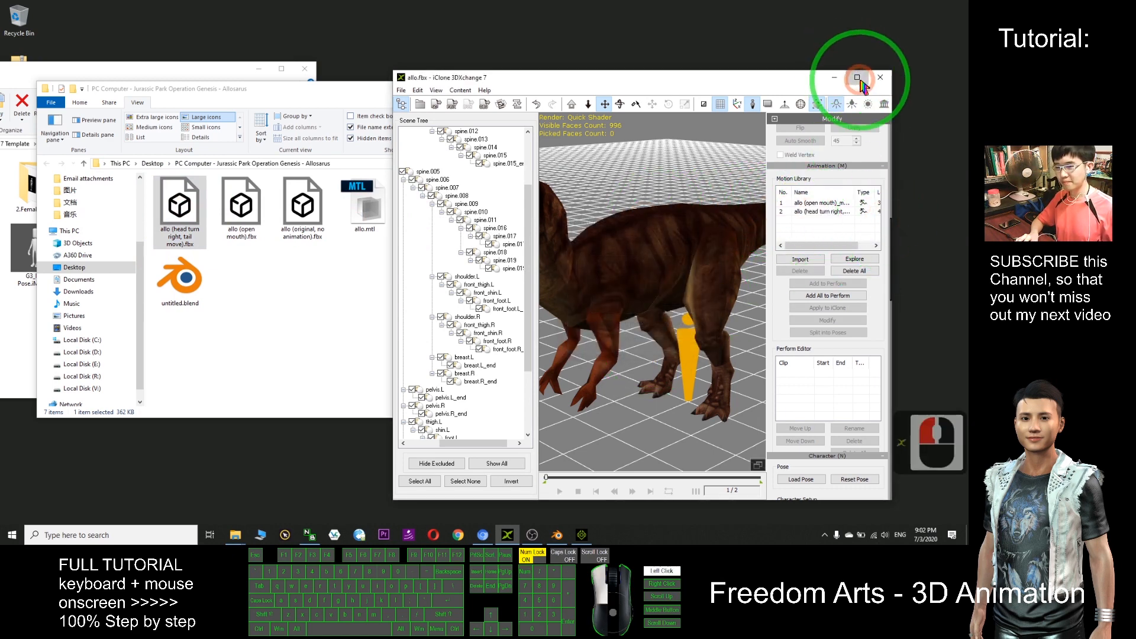
Play back the open mouth and head turn motions on the Allosaurus in the enlarged 3DXchange window
left_click(857, 78)
scroll(538, 271, "up", 3)
right_click_drag(499, 305, 474, 308)
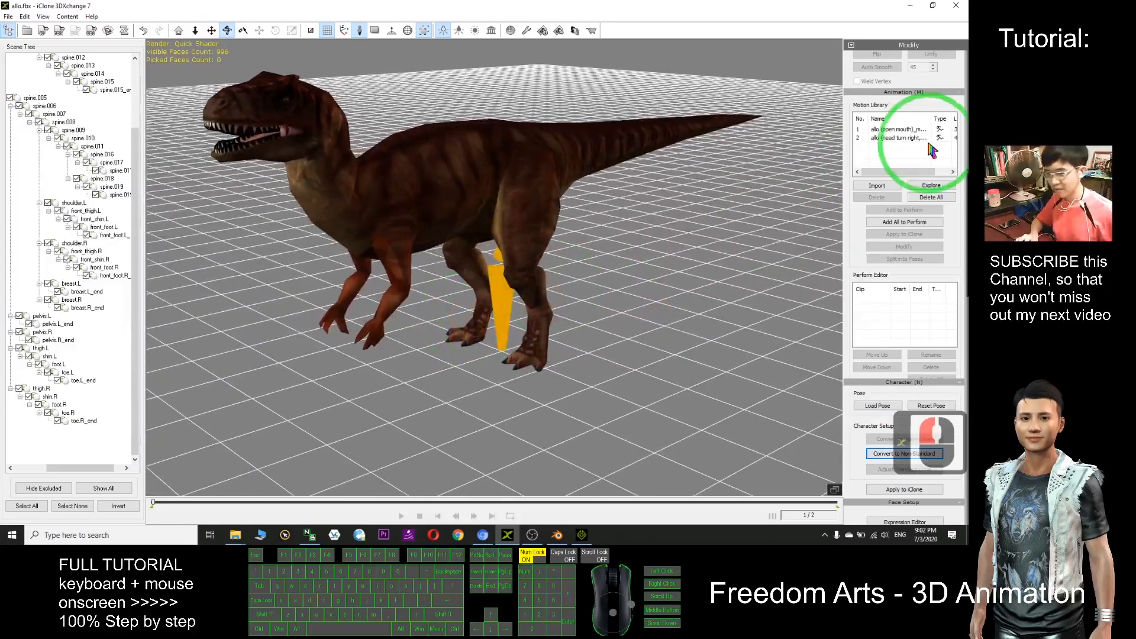
left_click(896, 130)
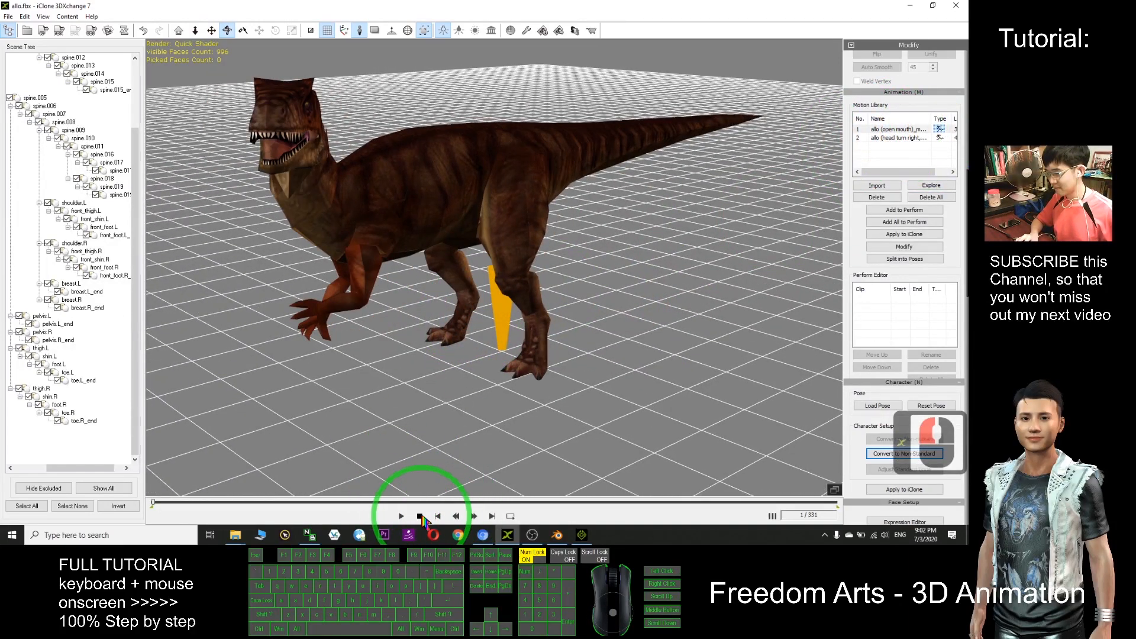
left_click(401, 517)
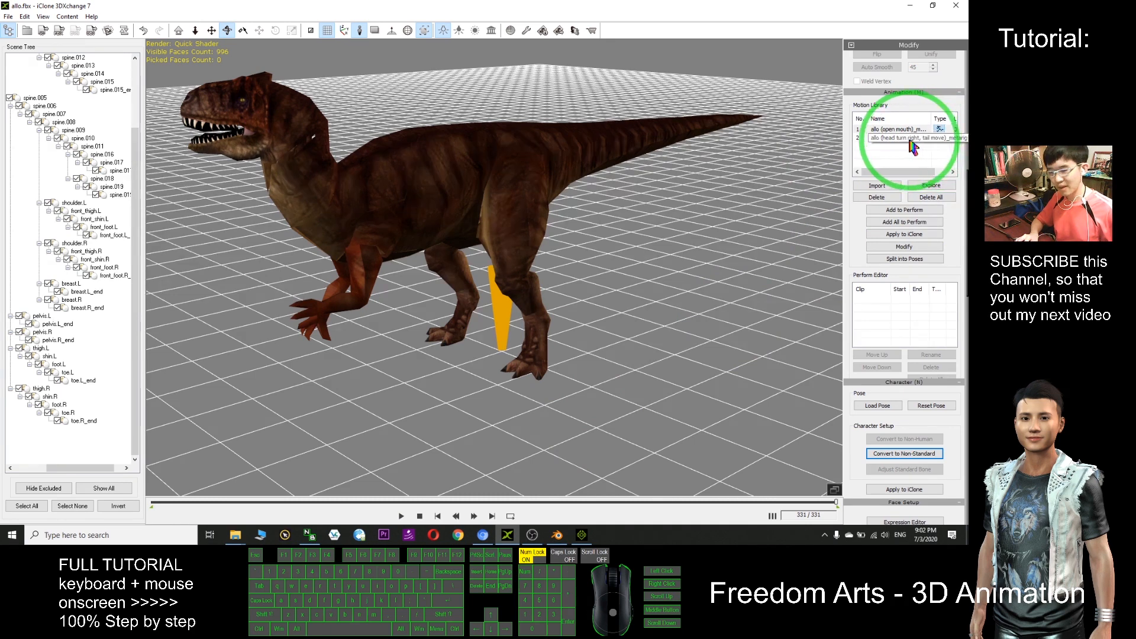
left_click(911, 142)
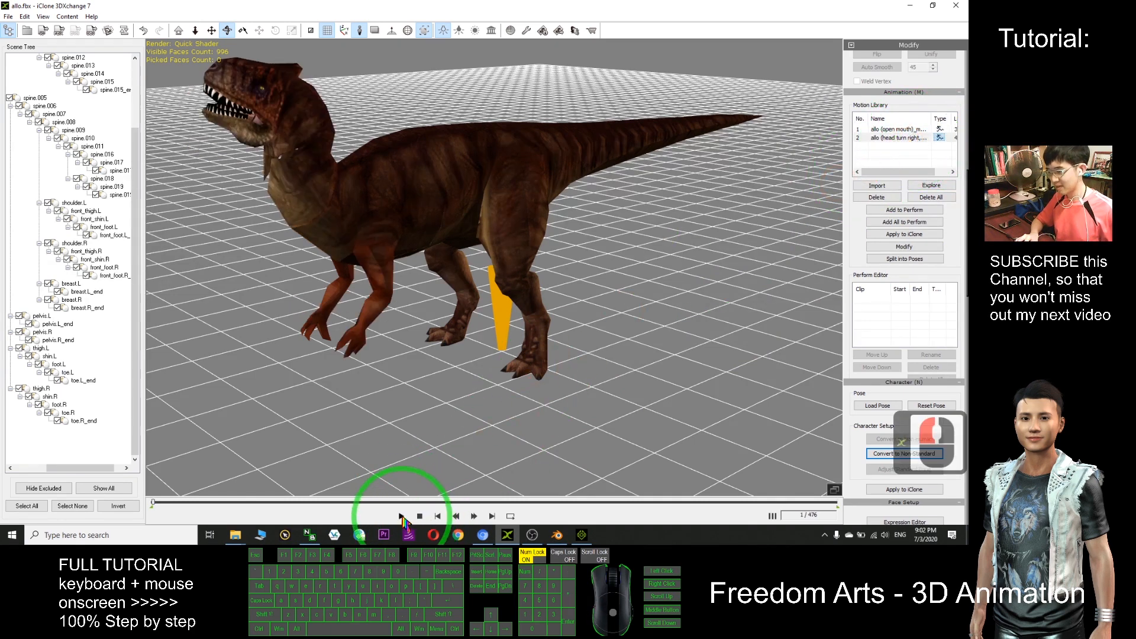
left_click(402, 517)
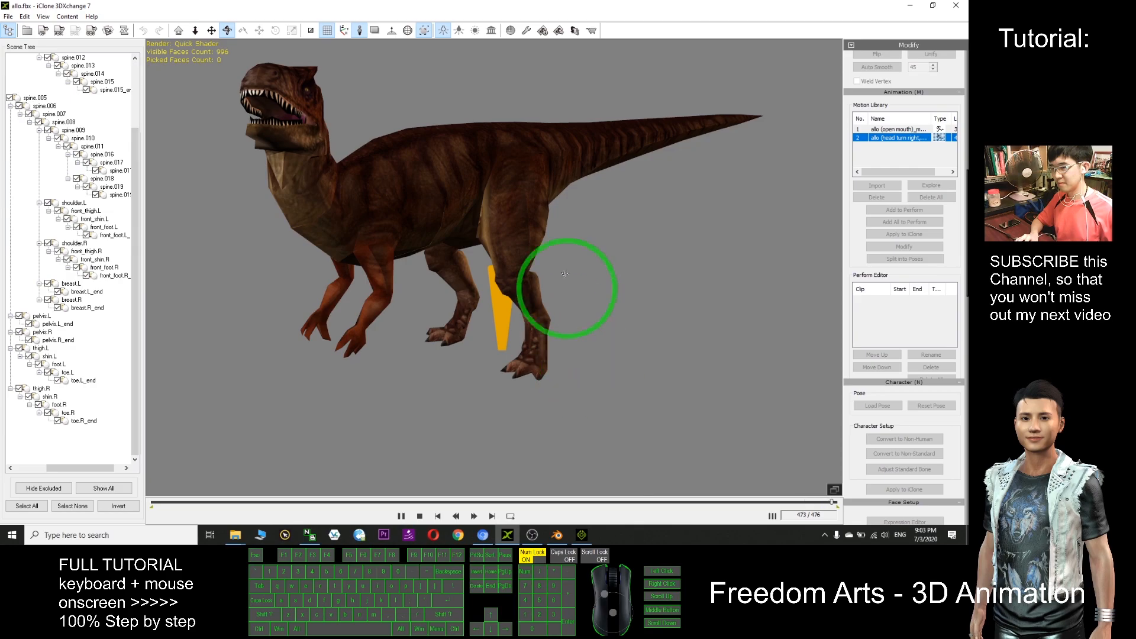
left_click_drag(596, 241, 569, 484)
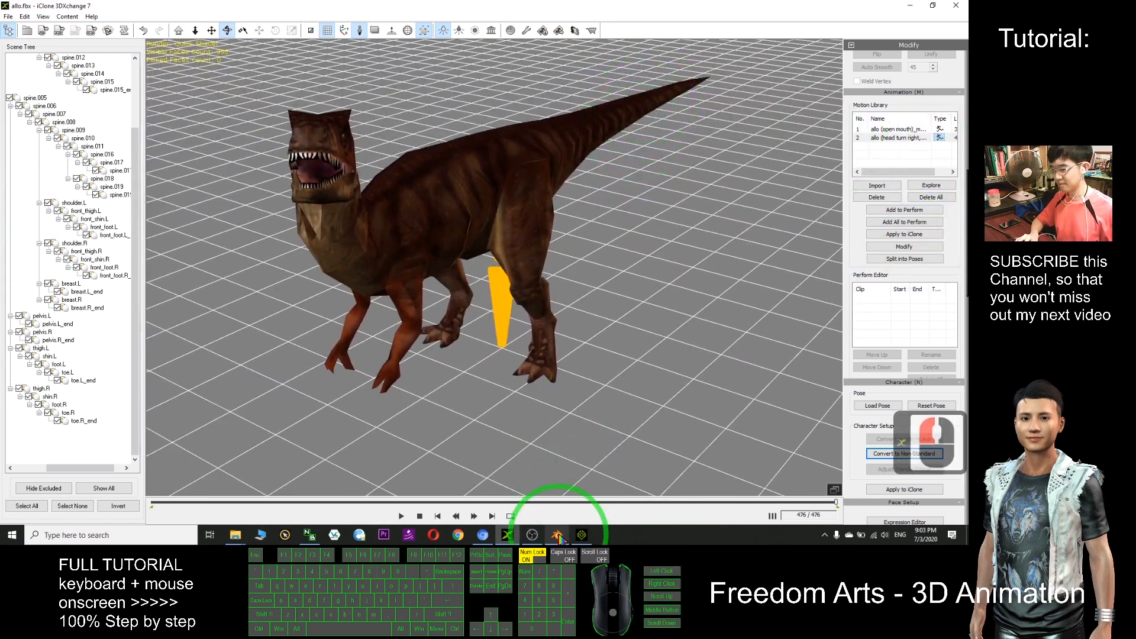
Add all motions from the Motion Library to the Allosaurus's Perform Editor
left_click(558, 536)
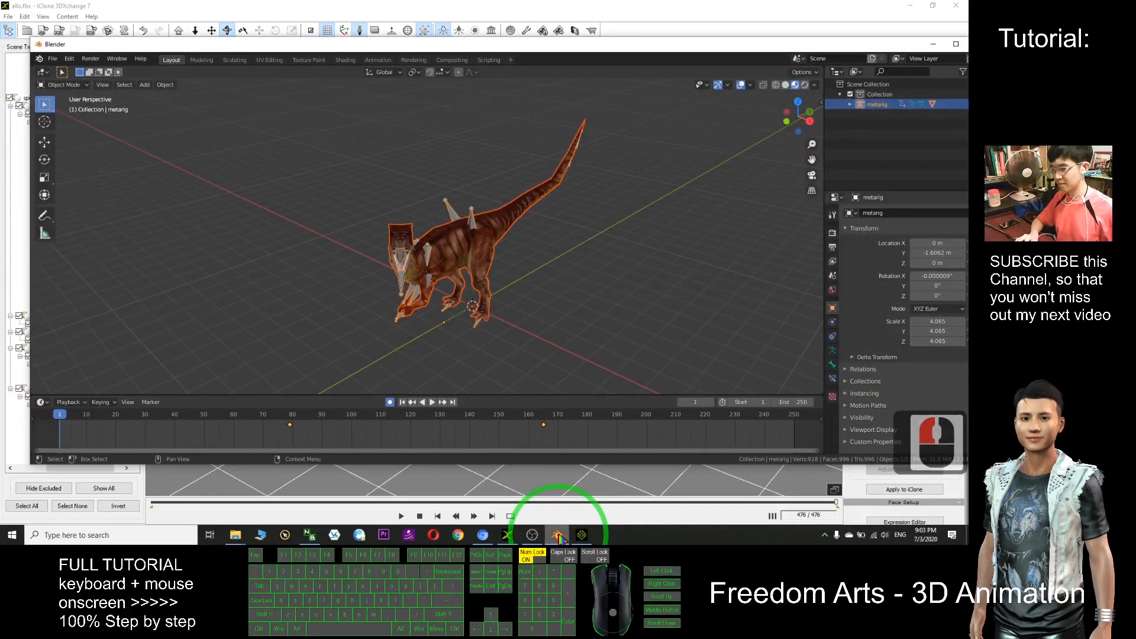
left_click(559, 536)
scroll(576, 364, "down", 8)
left_click_drag(576, 364, 586, 317)
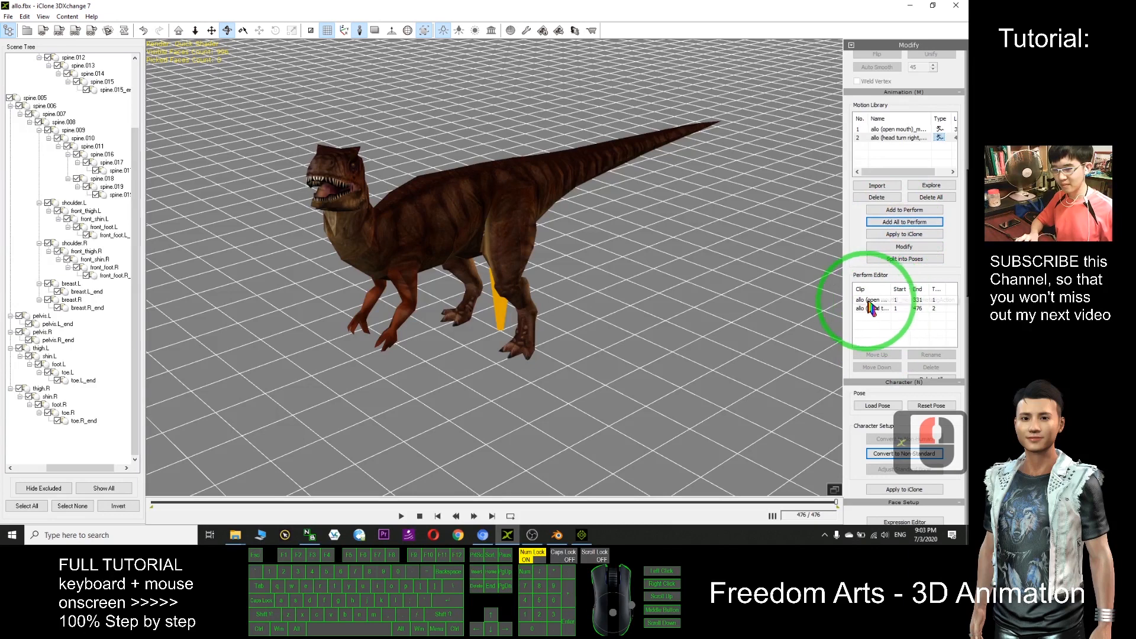
Export only the Allosaurus animations as rlMotion files for iClone 7 into the desktop folder PC Computer - Jurassic Park Operation Genesis - Allosarus
left_click_drag(614, 7, 728, 48)
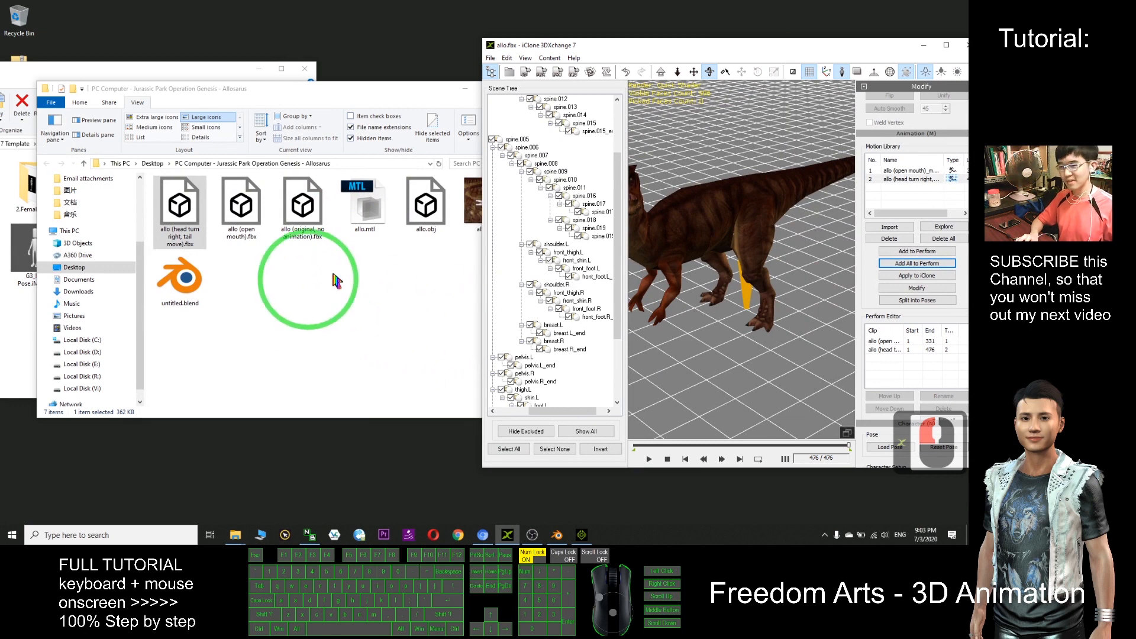
left_click(525, 78)
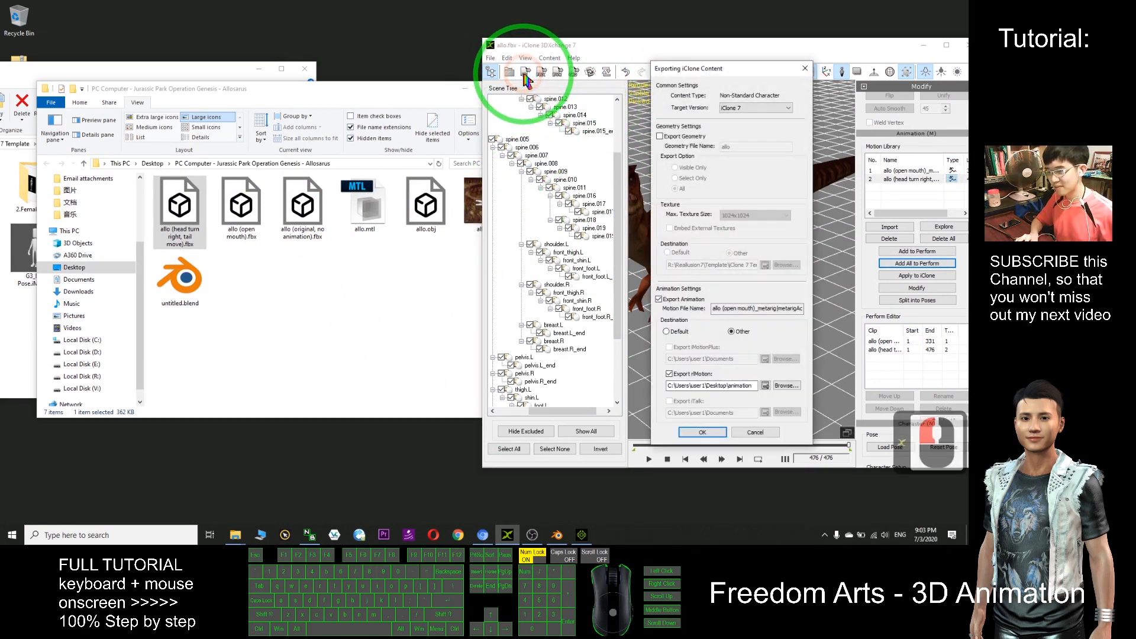
left_click(670, 138)
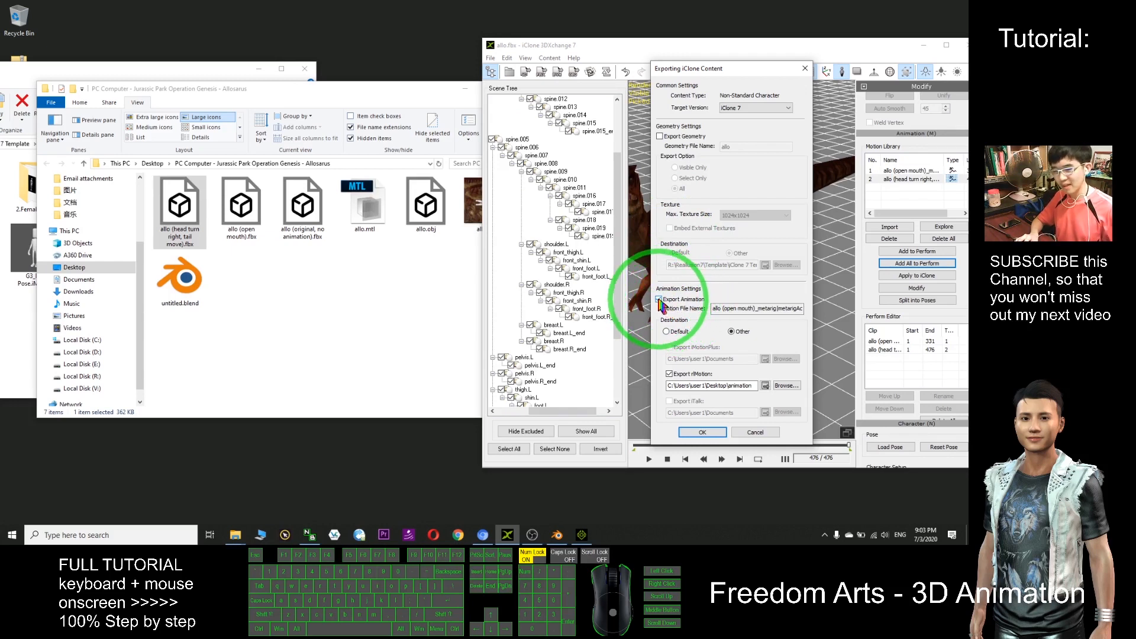
left_click(787, 385)
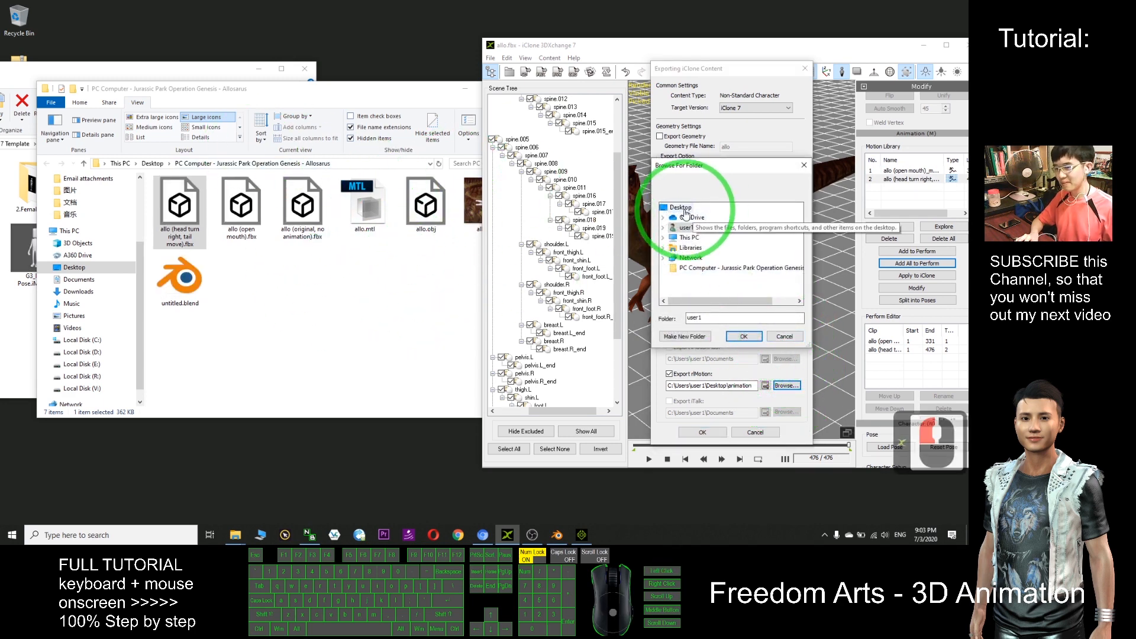
left_click(684, 212)
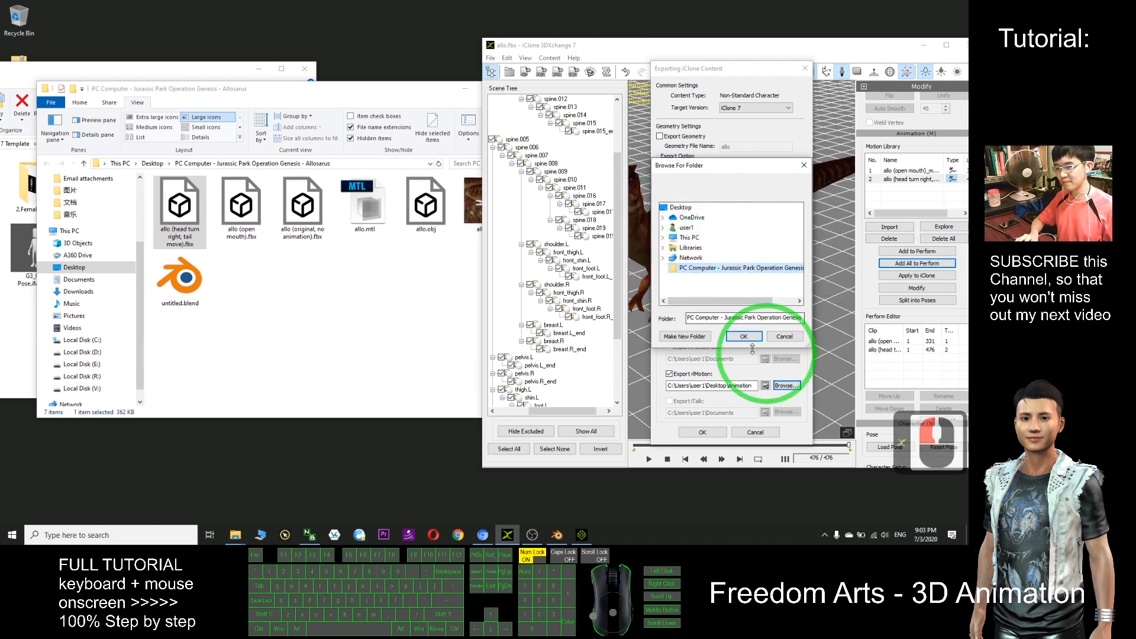
left_click(741, 337)
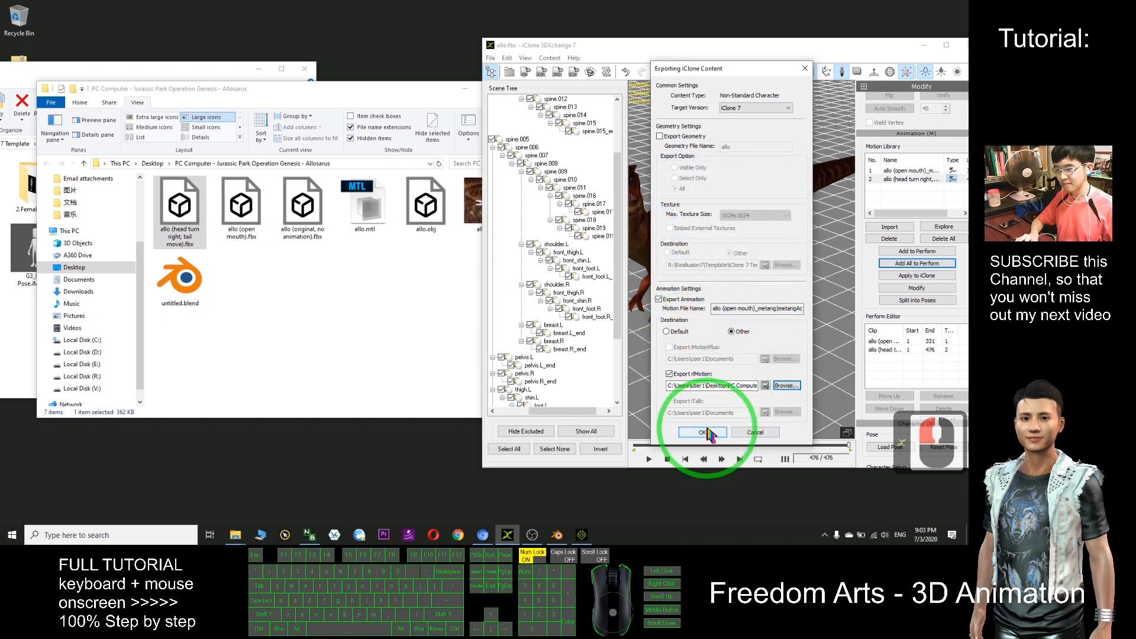
left_click(705, 433)
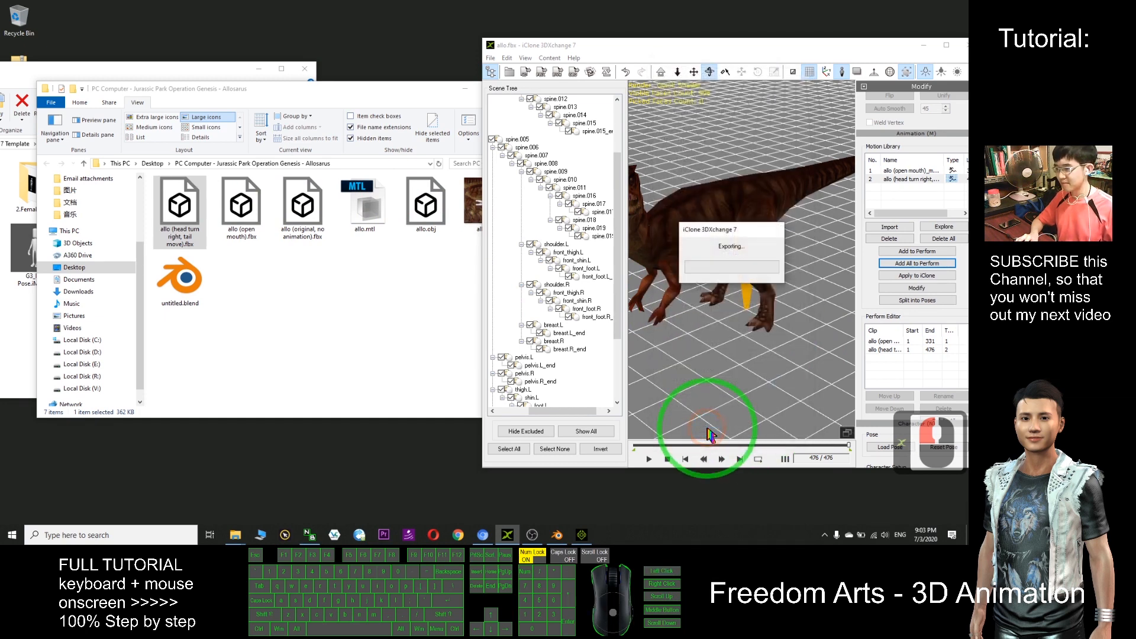
left_click(809, 286)
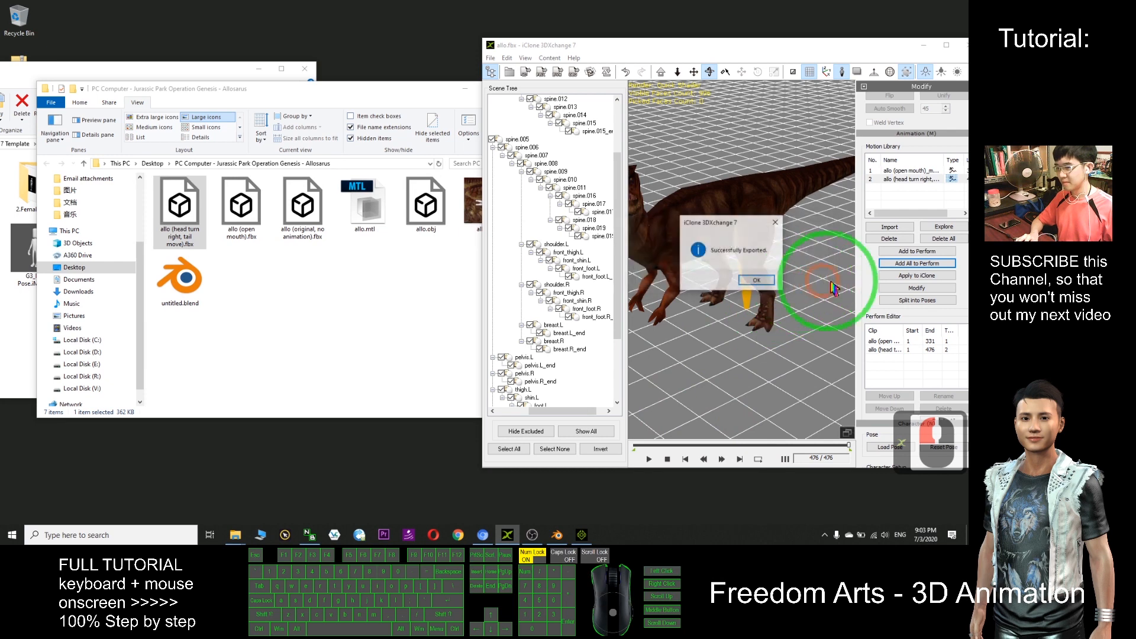
left_click(756, 280)
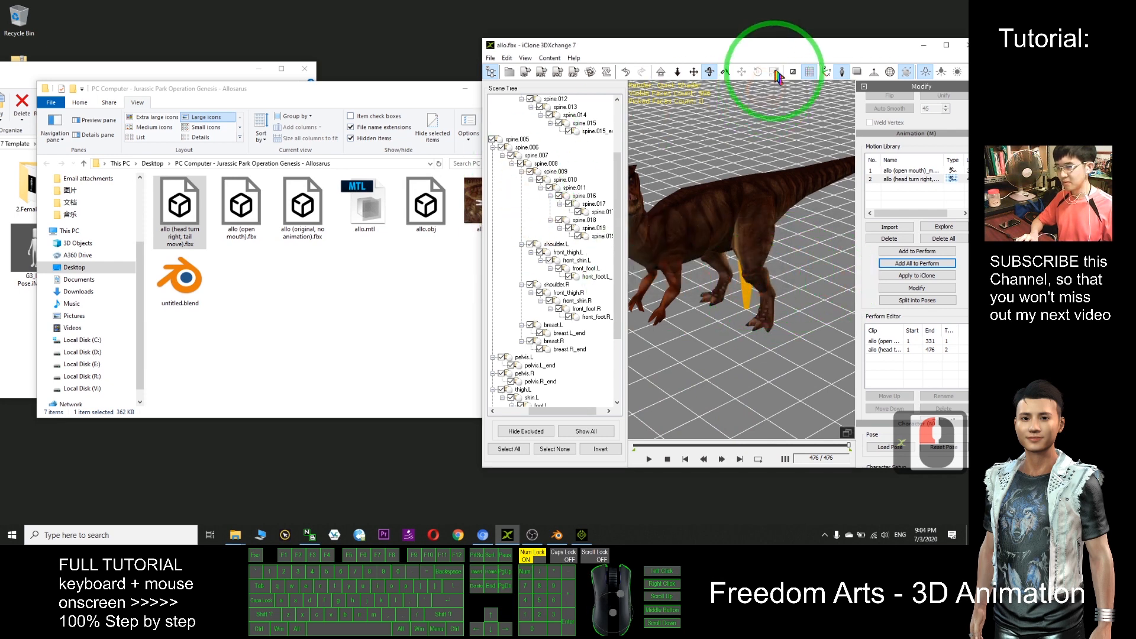
Enlarge the 3DXchange window and rename the first clip in the Perform Editor as "open mouth"
left_click_drag(764, 45, 562, 7)
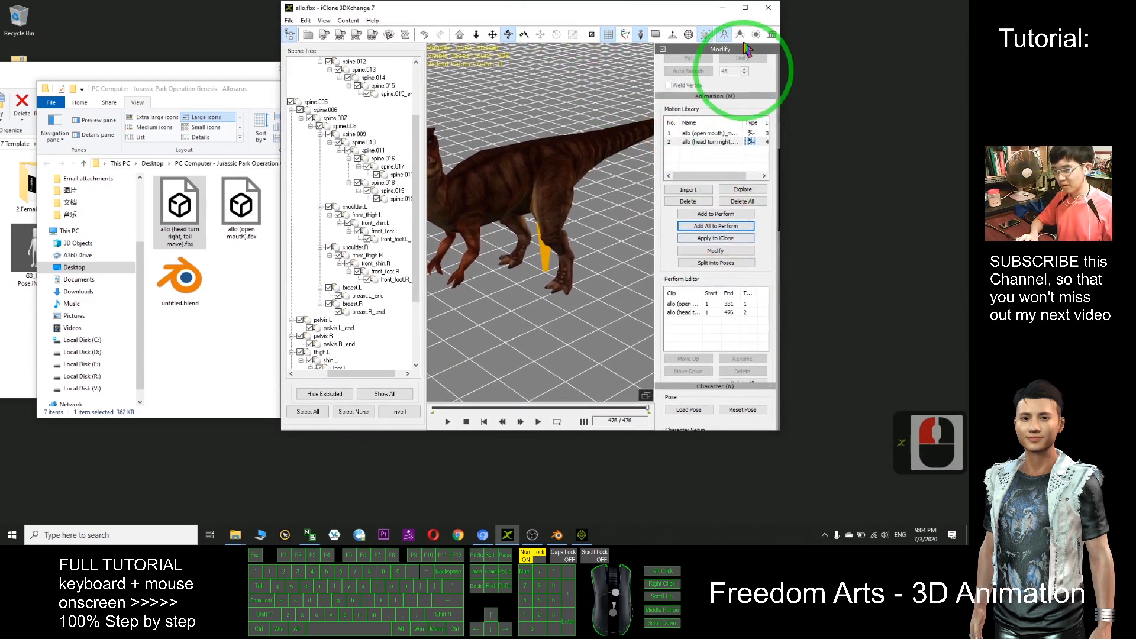
left_click(745, 9)
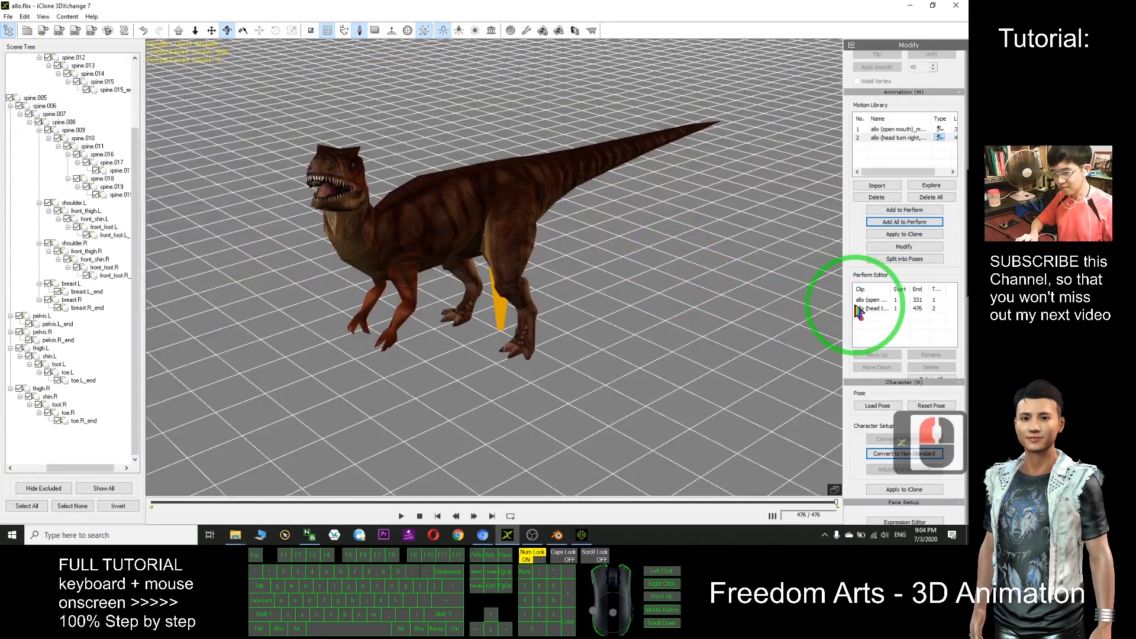
left_click(877, 300)
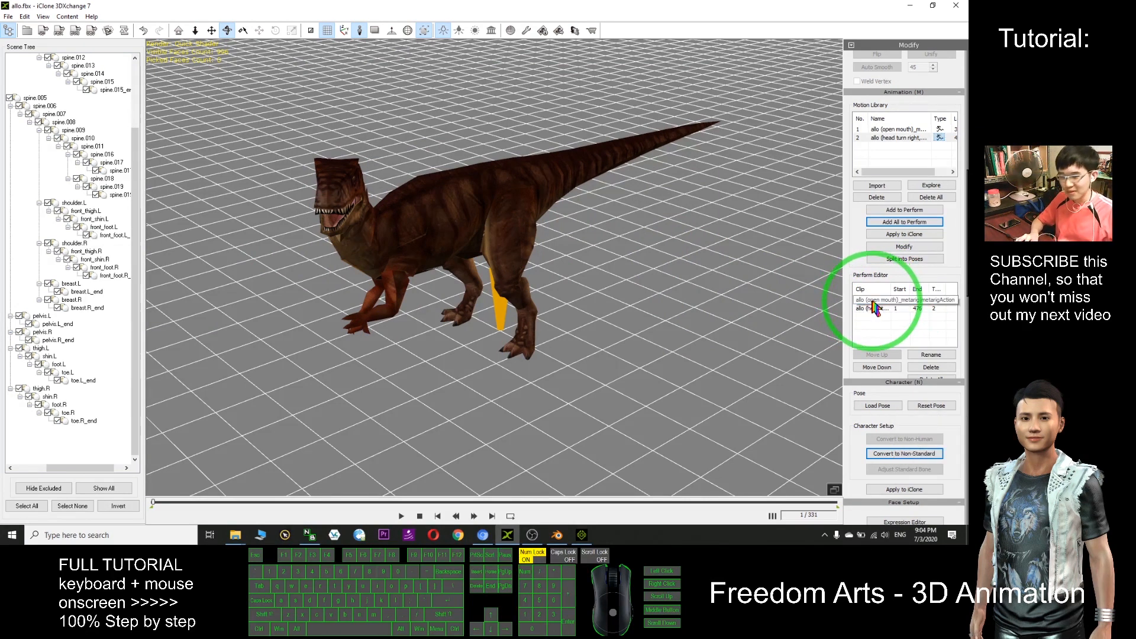
right_click(873, 302)
double_click(876, 300)
left_click(882, 320)
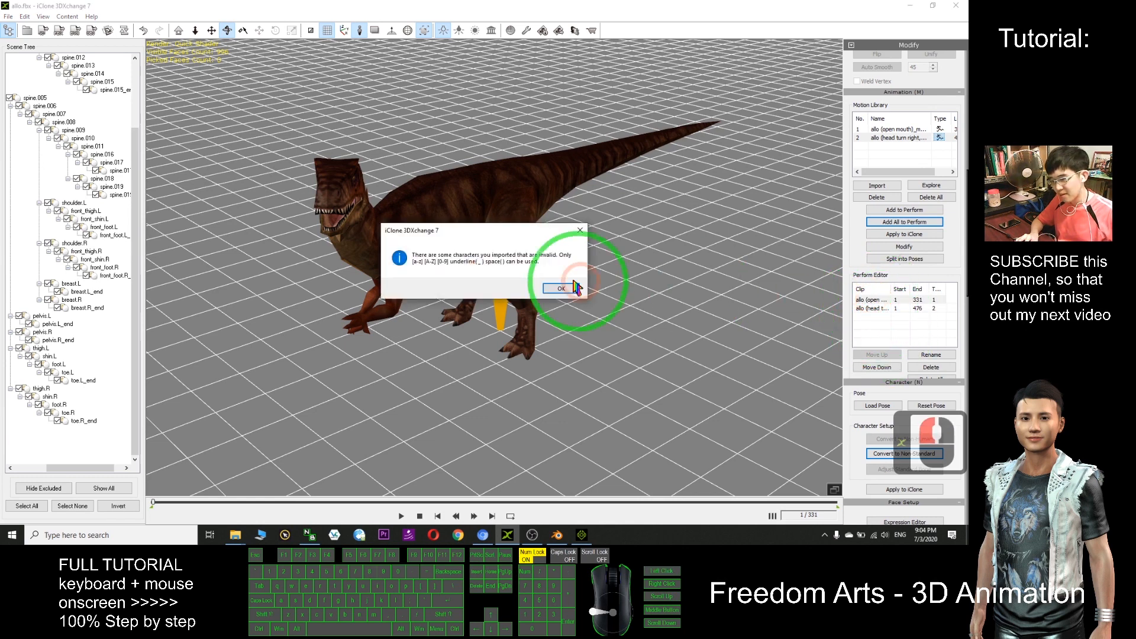
key("Return")
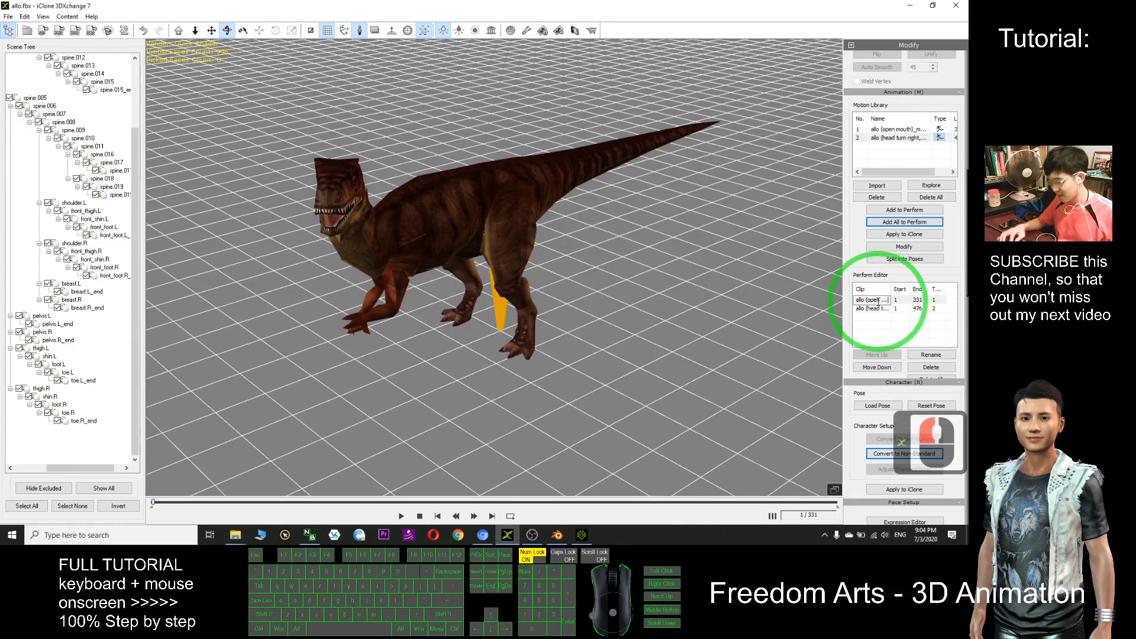
key("ctrl+a")
key("BackSpace")
key("BackSpace")
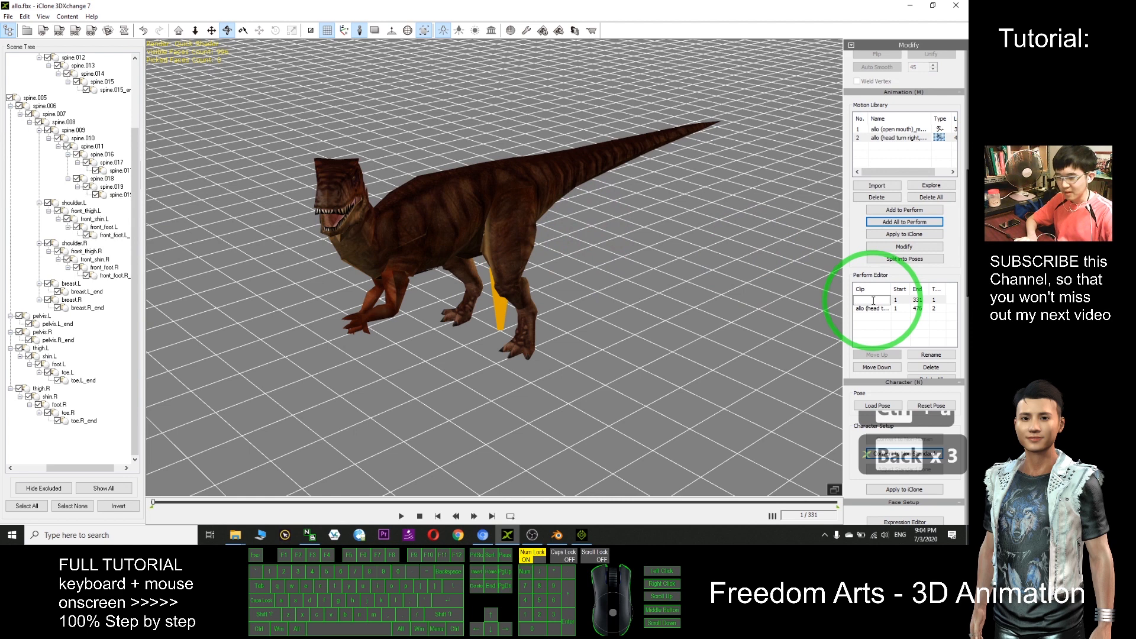
type("mout")
key("BackSpace")
key("BackSpace")
key("BackSpace")
key("BackSpace")
key("BackSpace")
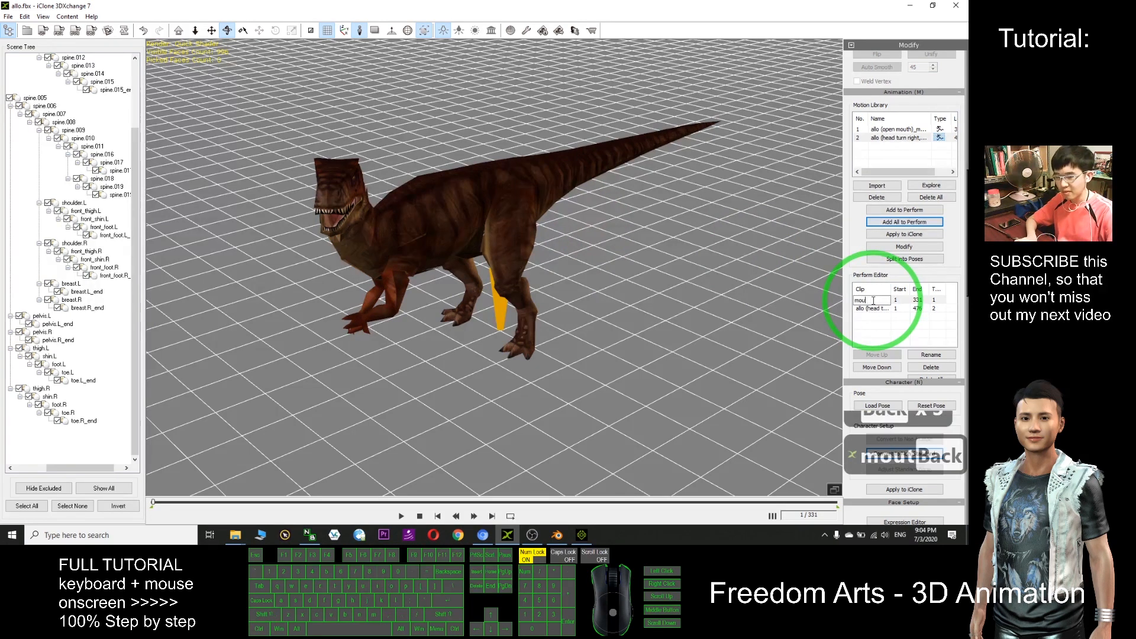
type("iope")
key("BackSpace")
key("BackSpace")
key("BackSpace")
key("BackSpace")
type("open mo")
key("Return")
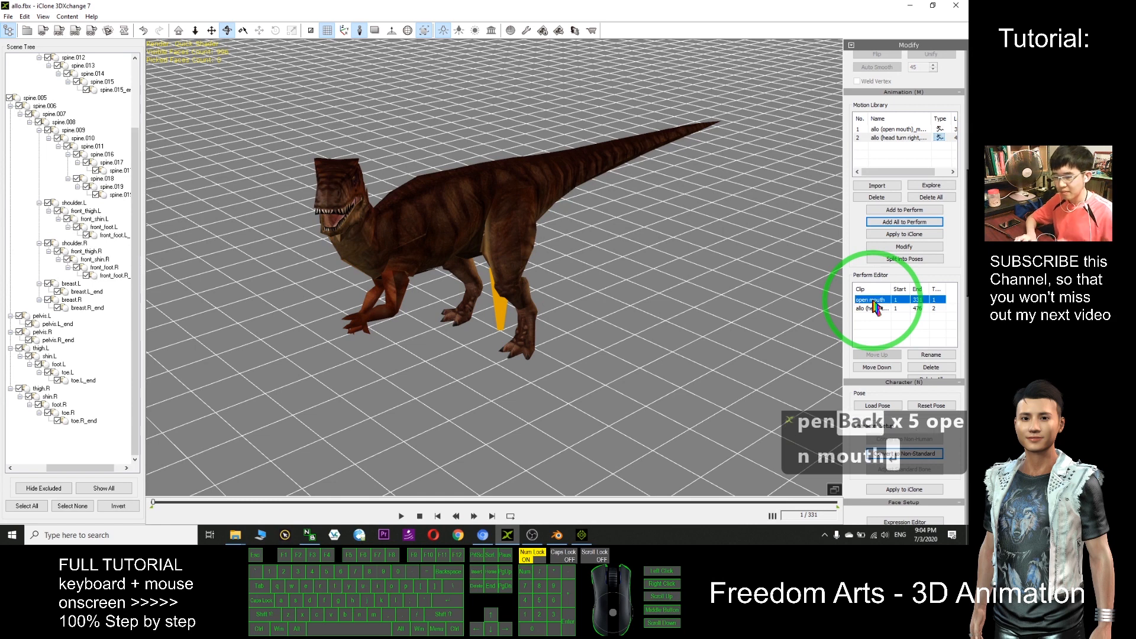
Rename the second clip in the Perform Editor, the head turn and tail motion, as "tail and head"
left_click(870, 313)
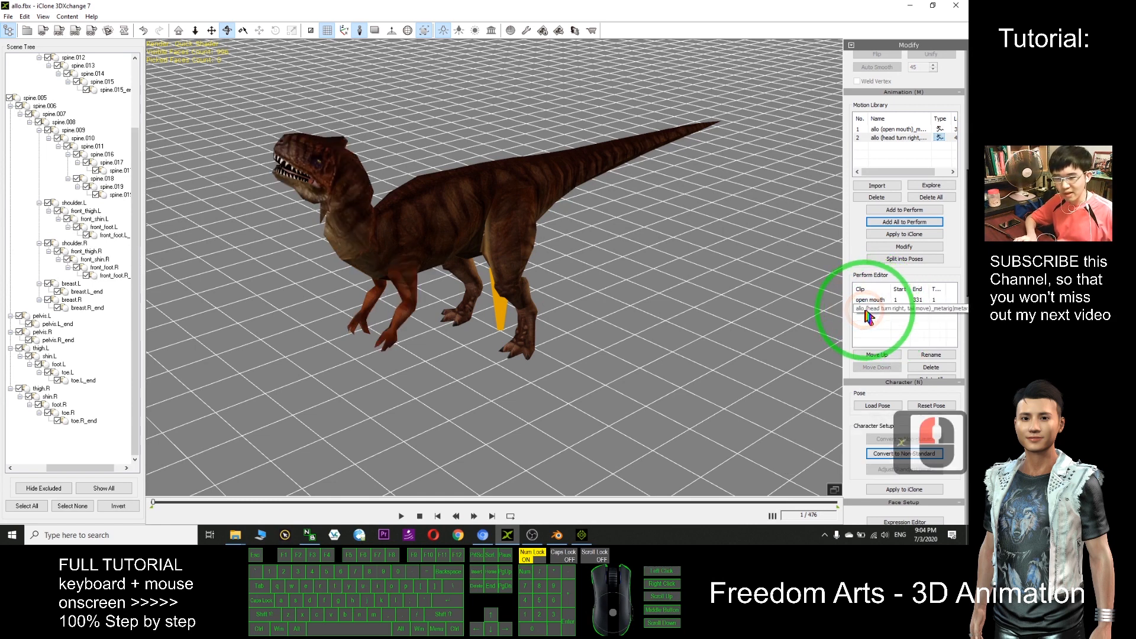
left_click(871, 316)
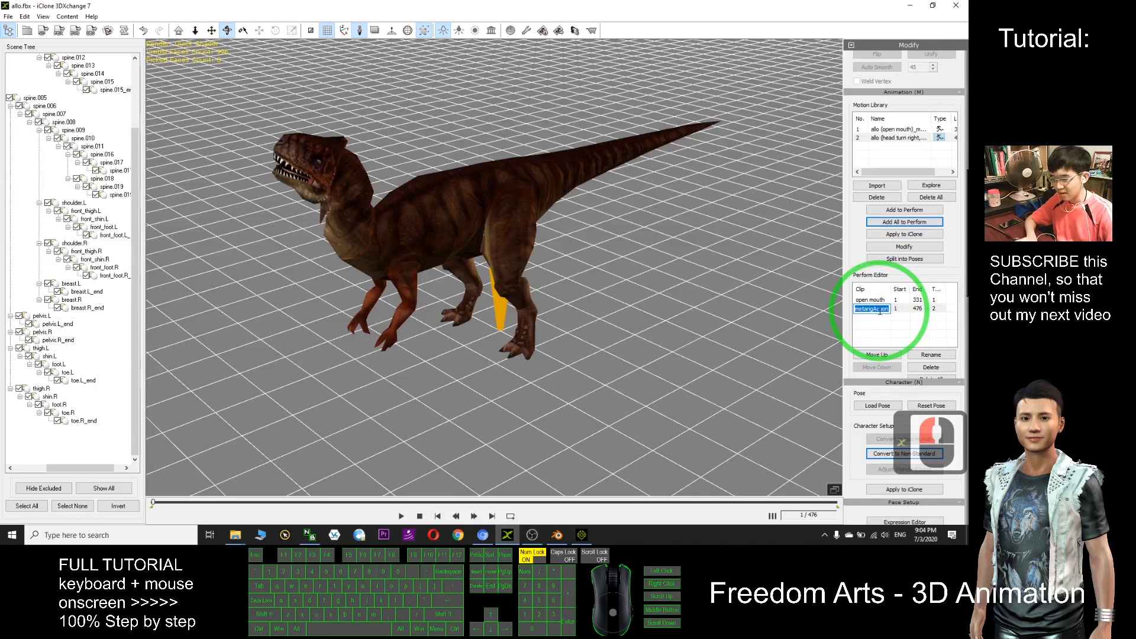
type("tail and head")
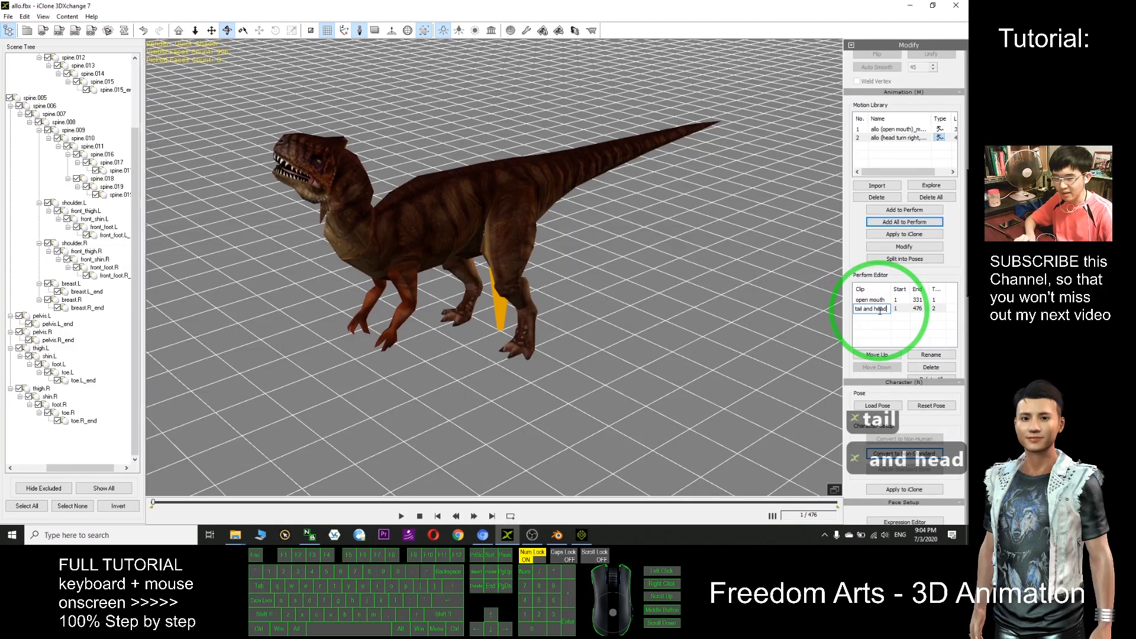
key("Return")
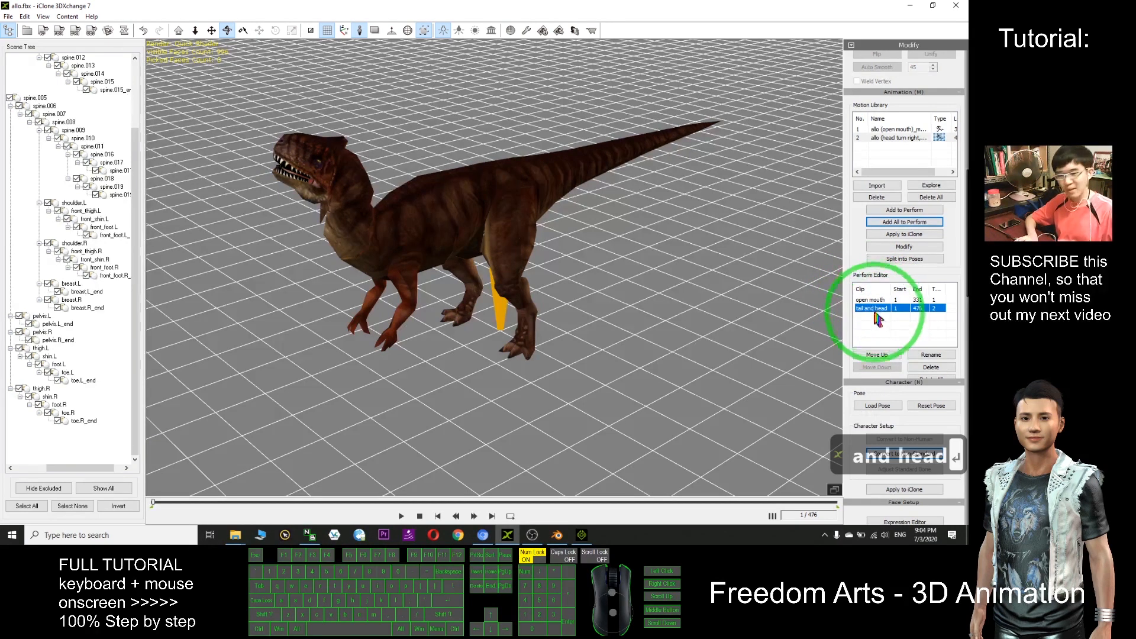
Export the renamed clips as rlMotion files for iClone 7 into the desktop folder PC Computer - Jurassic Park Operation Genesis - Allosarus
left_click_drag(500, 6, 781, 63)
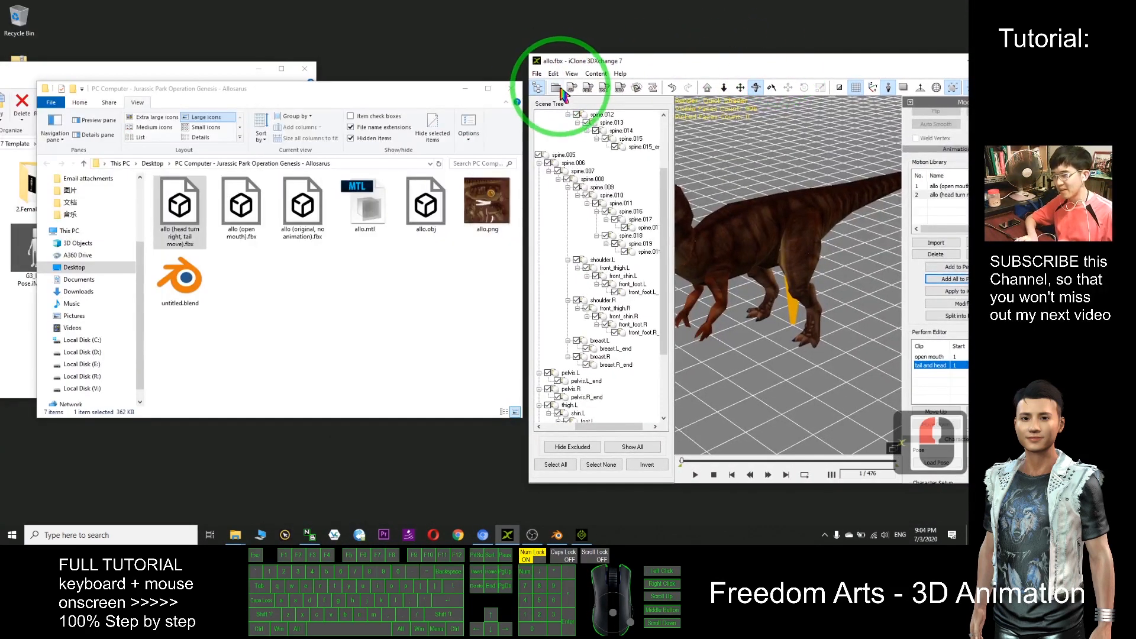
left_click(537, 74)
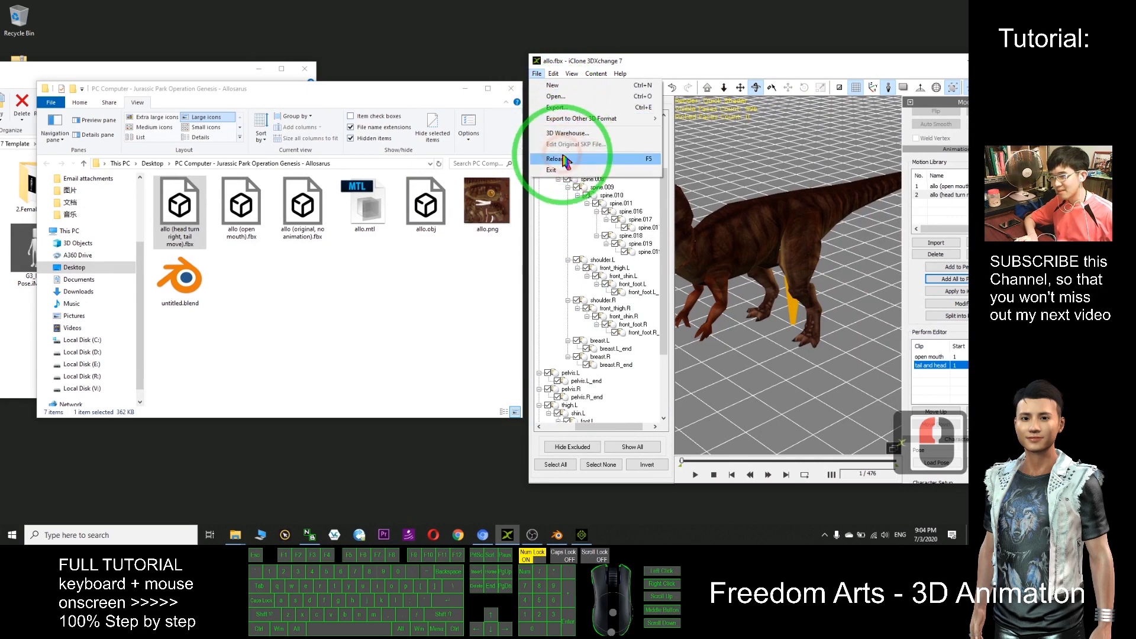
left_click(567, 109)
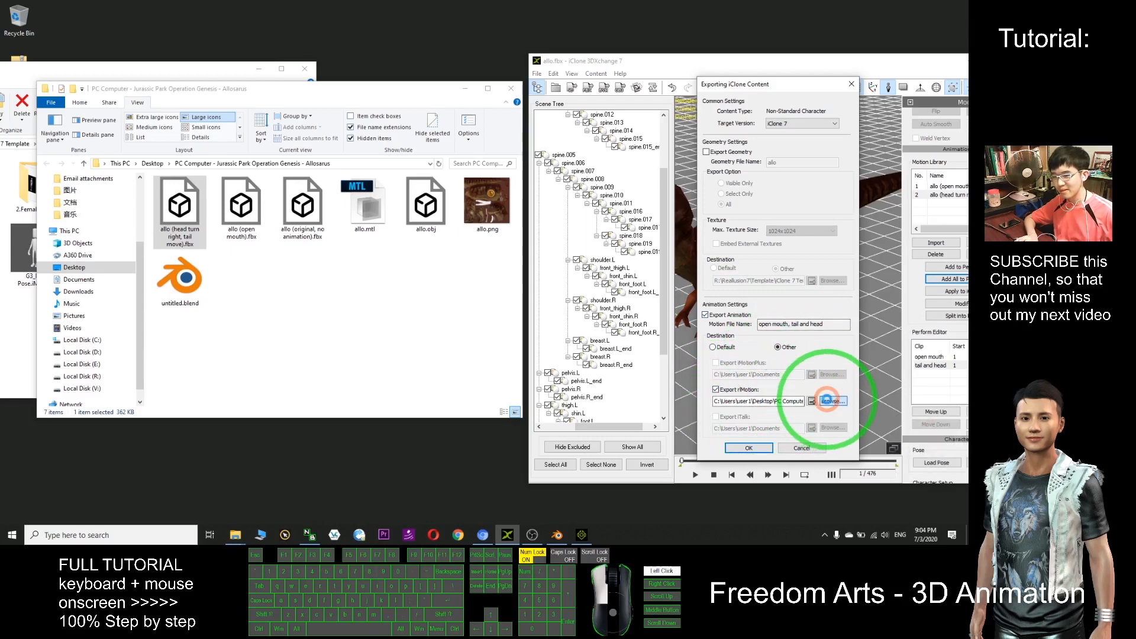
left_click(830, 401)
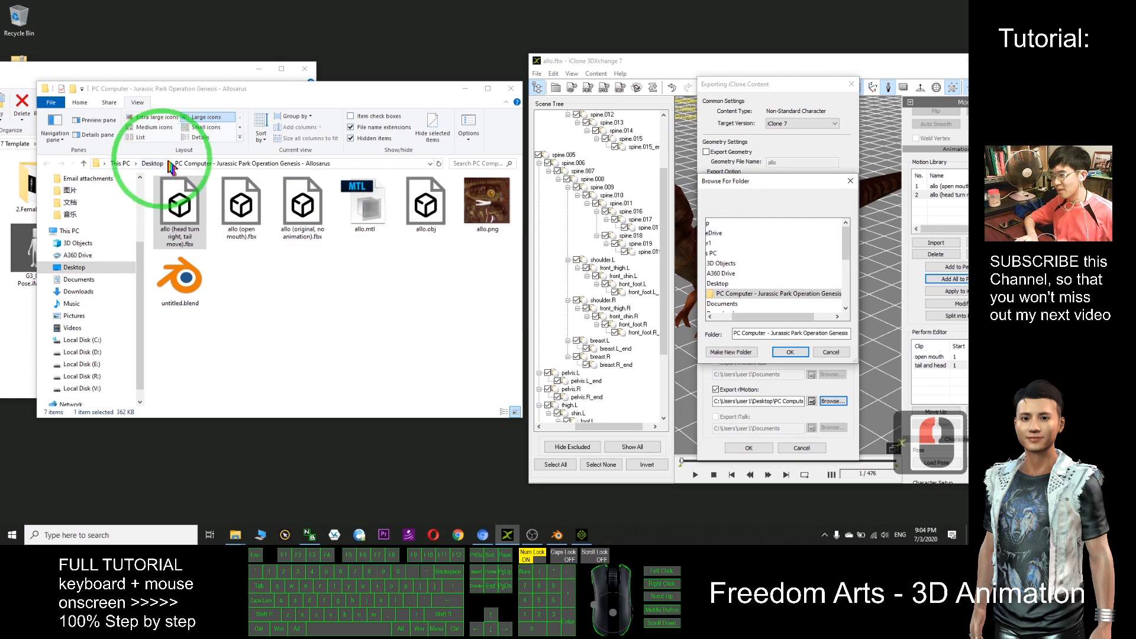
left_click(740, 318)
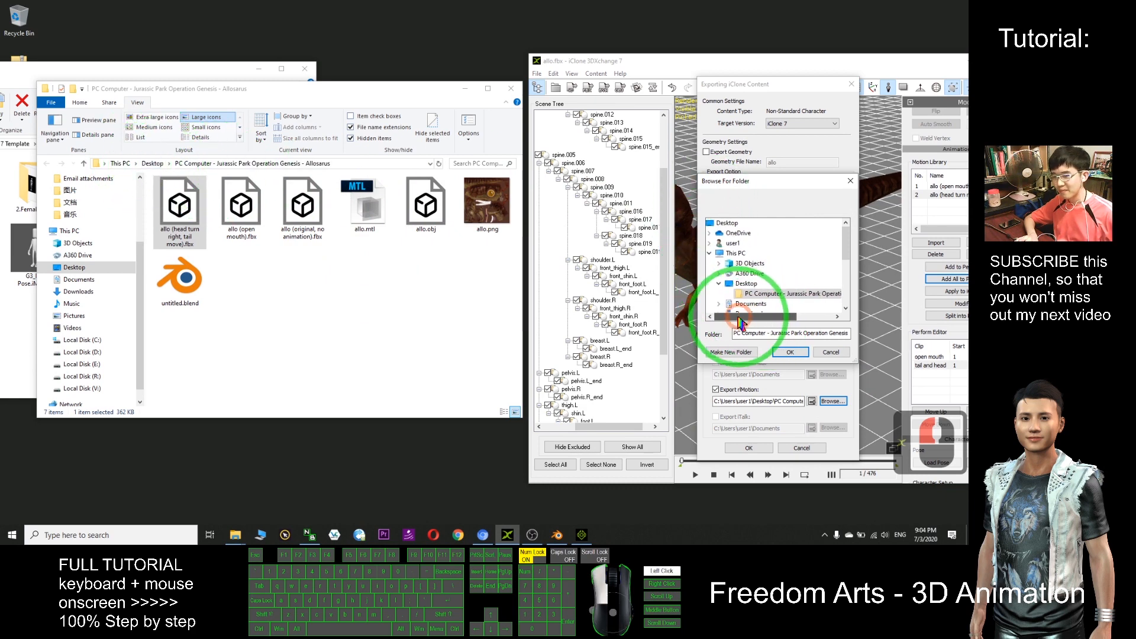
left_click(791, 352)
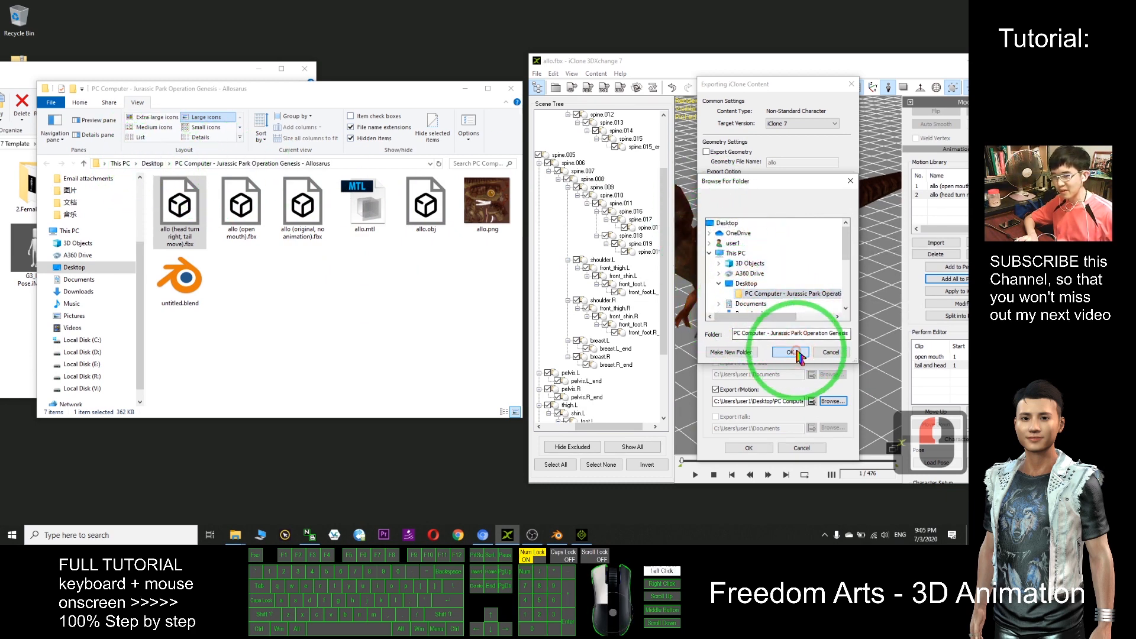
left_click(750, 448)
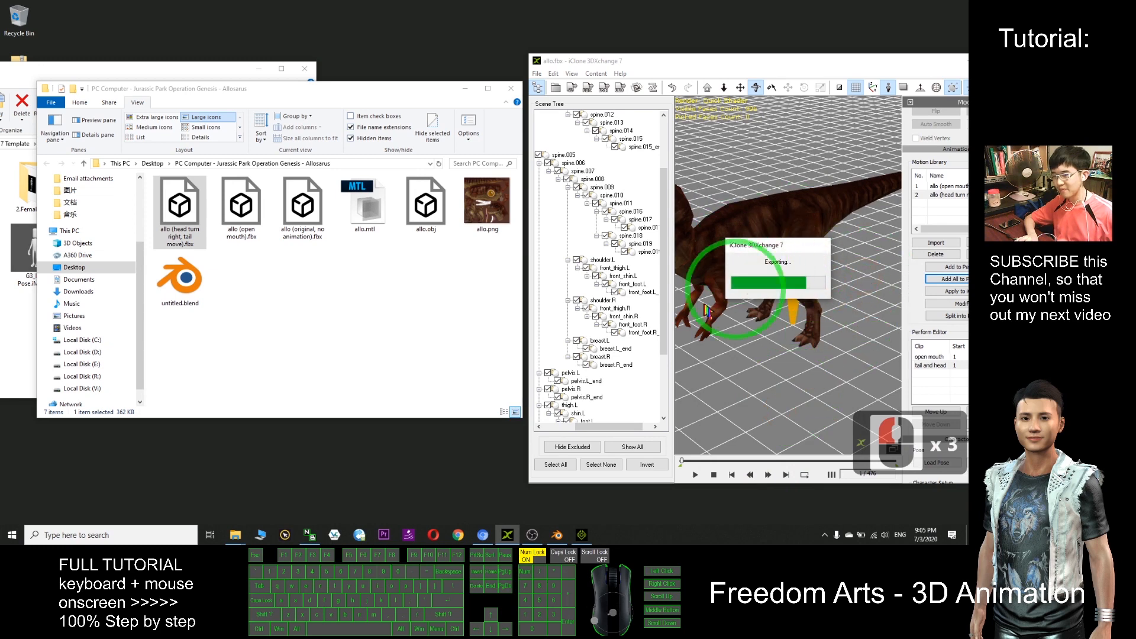
Check the exported open mouth.rlMotion and tail and head.rlMotion files in the folder and dismiss the export message
left_click(615, 360)
left_click(414, 282)
left_click(255, 287)
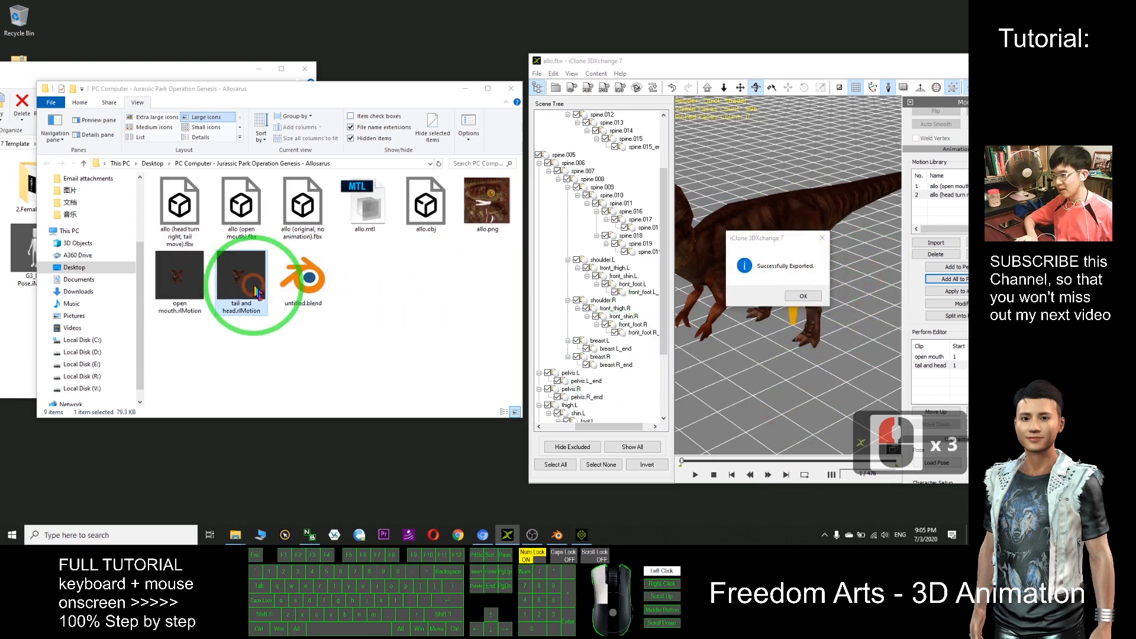
left_click(182, 307)
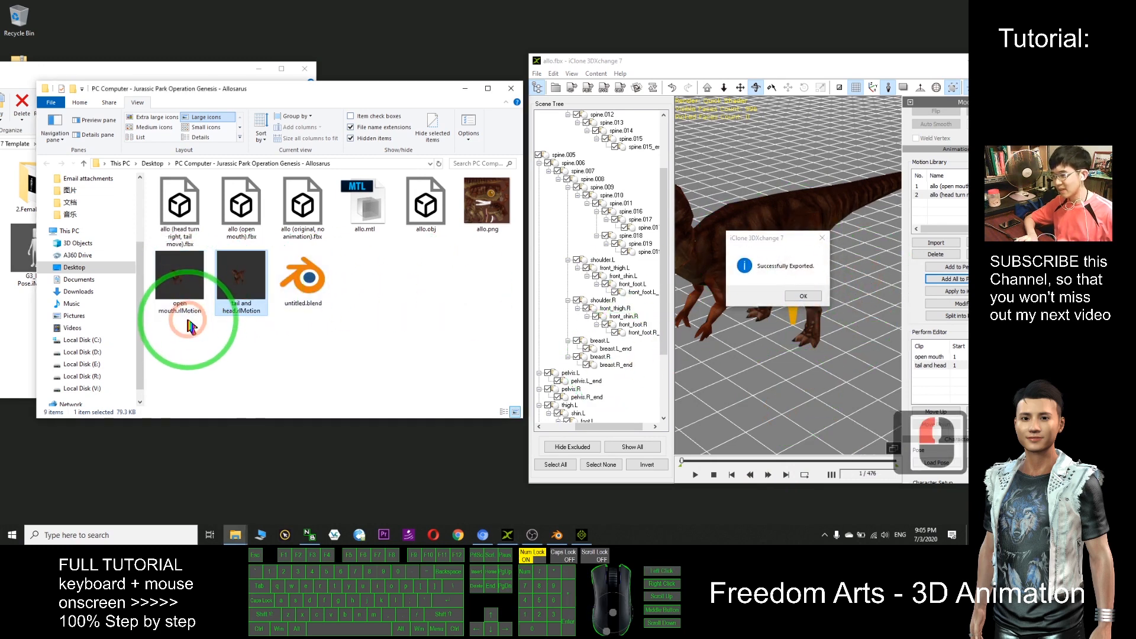
left_click(803, 296)
Switch to iClone 7 and apply open mouth.rlMotion from the desktop folder to the rear Allosaurus
left_click_drag(379, 99, 366, 47)
left_click(581, 529)
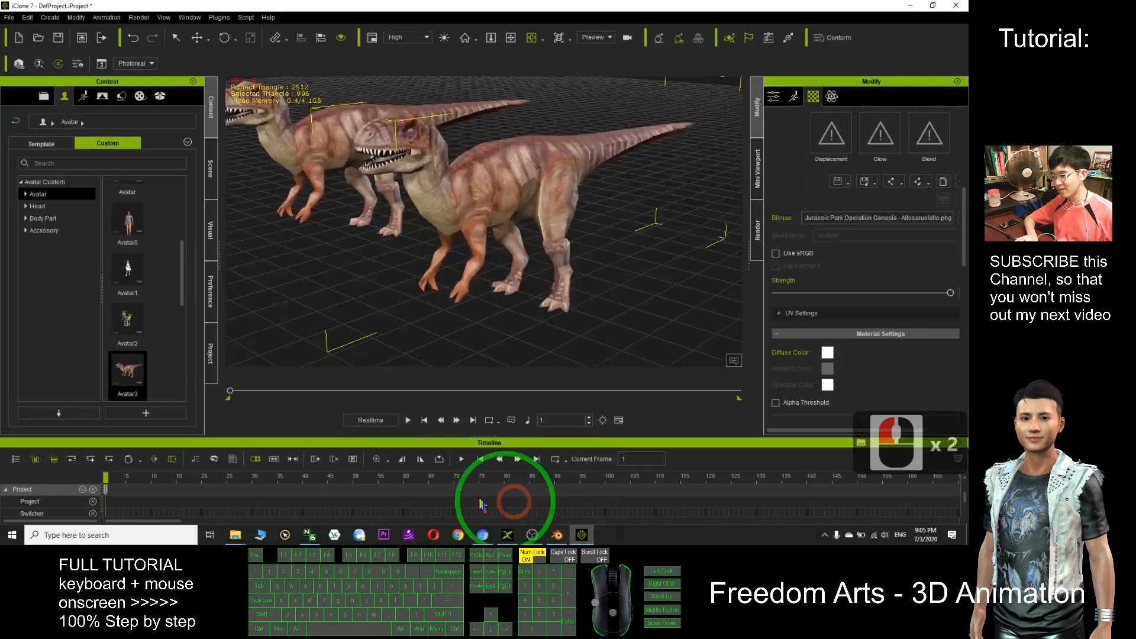
left_click(235, 538)
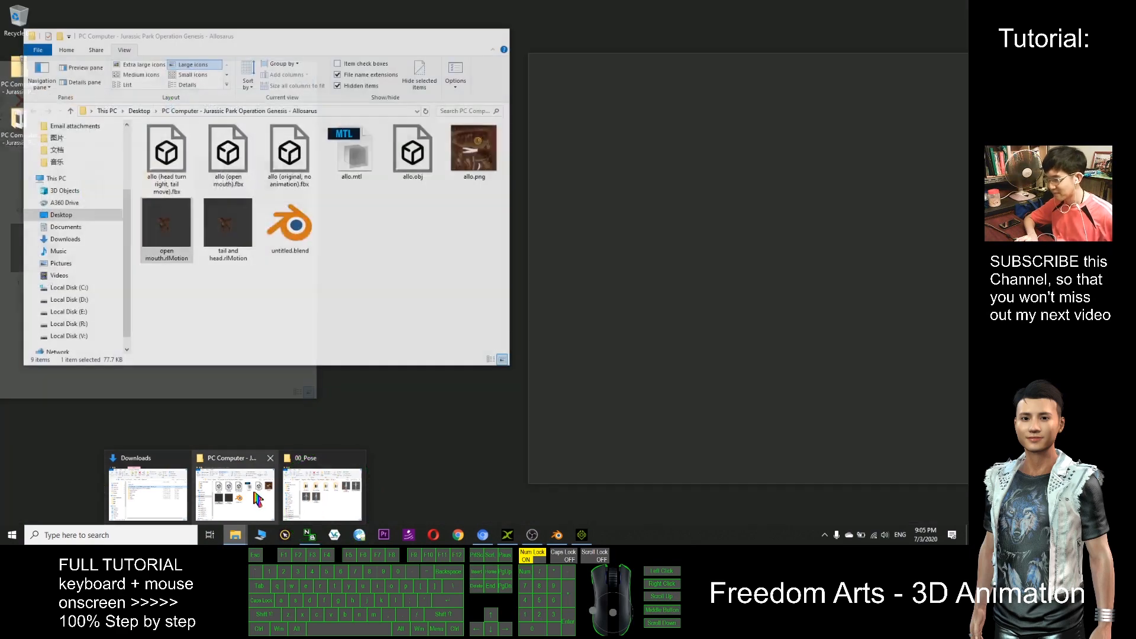
left_click(257, 499)
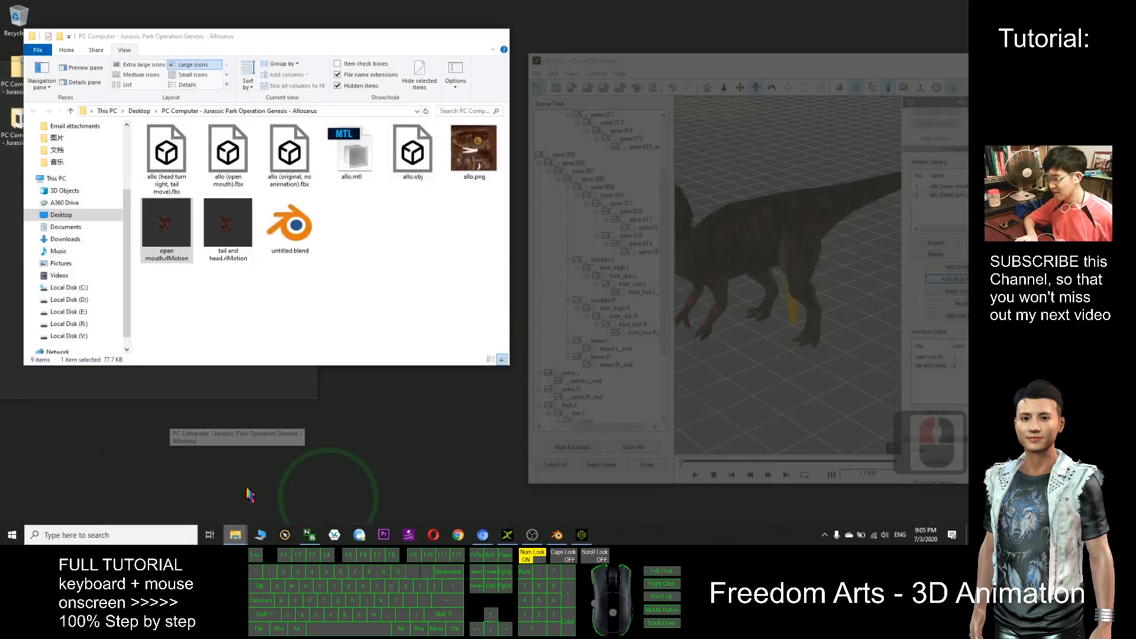
left_click_drag(350, 46, 900, 71)
left_click_drag(718, 251, 327, 143)
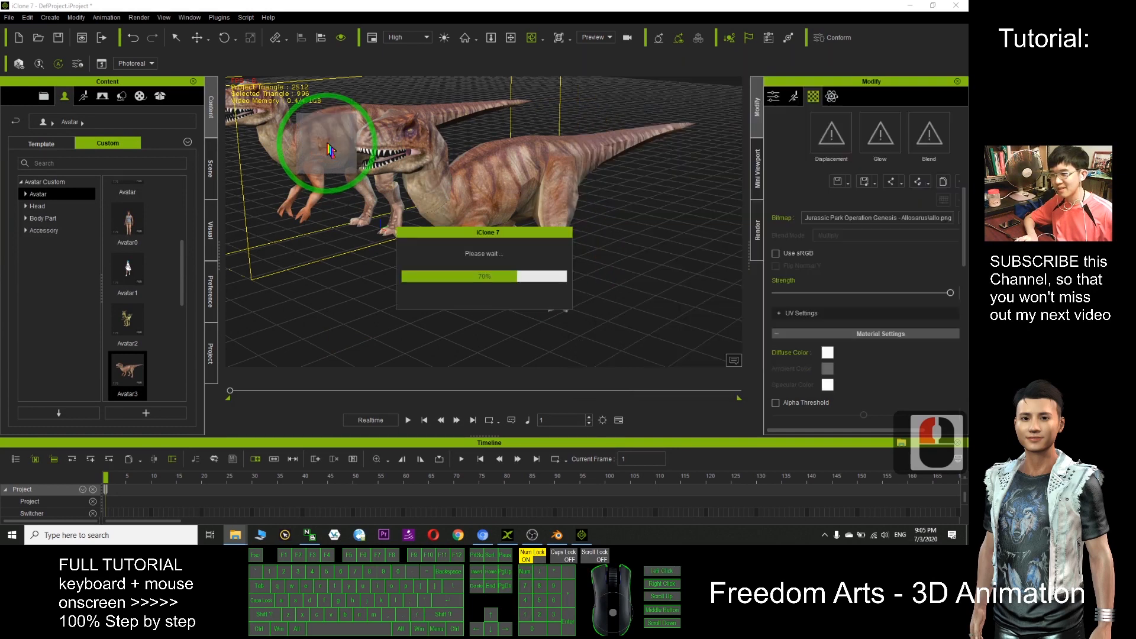
Minimize the 00_Pose folder window and bring the PC Computer - Jurassic Park Operation Genesis - Allosarus folder to the front
mouse_move(241, 538)
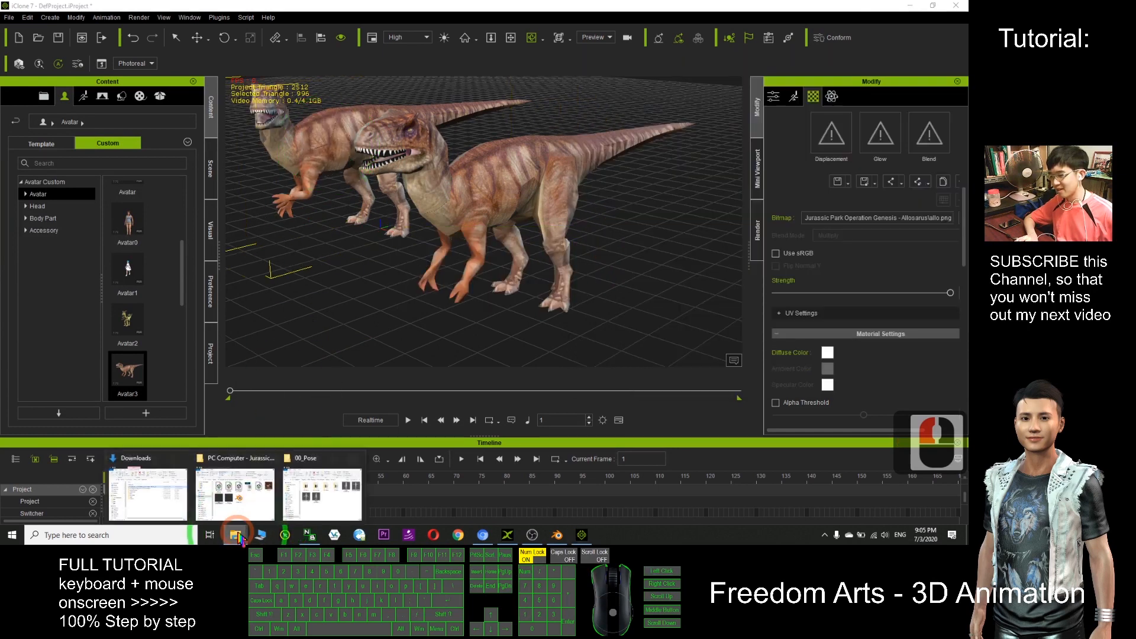
left_click(318, 482)
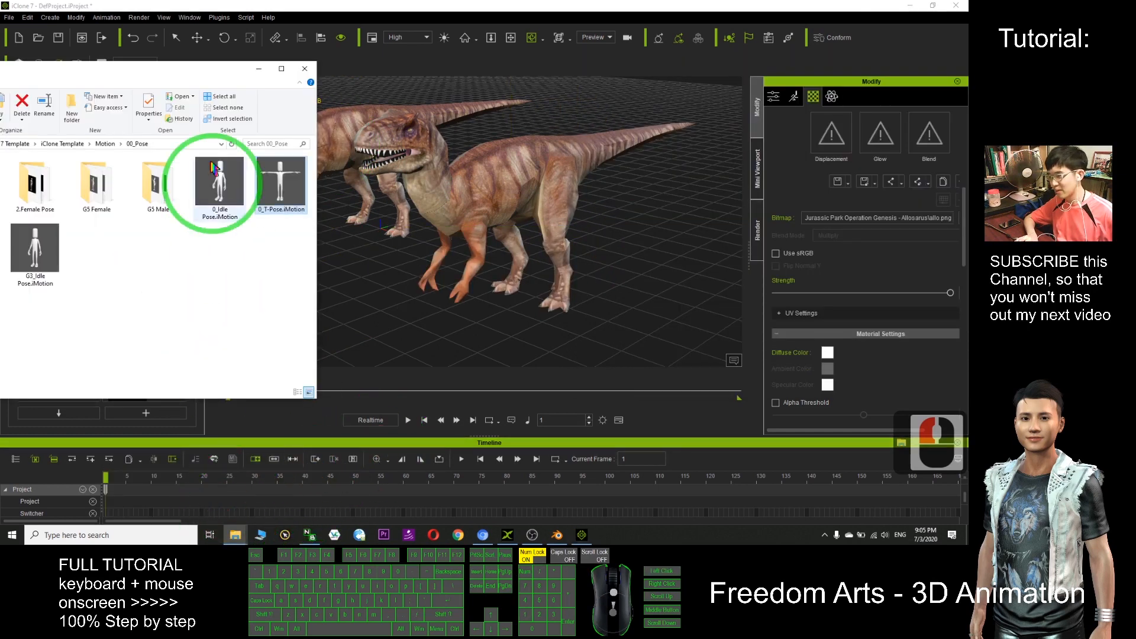
left_click(259, 69)
mouse_move(235, 538)
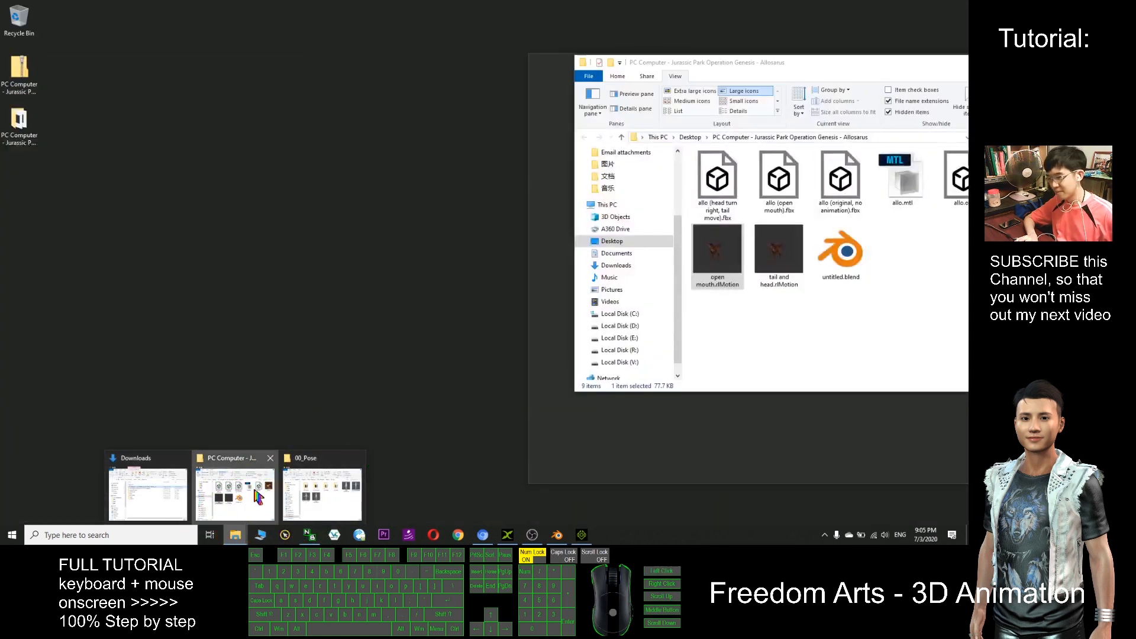
Apply the tail and head.rlMotion file from the Allosaurus folder to the front Allosaurus in iClone
left_click(235, 492)
left_click_drag(786, 252, 506, 204)
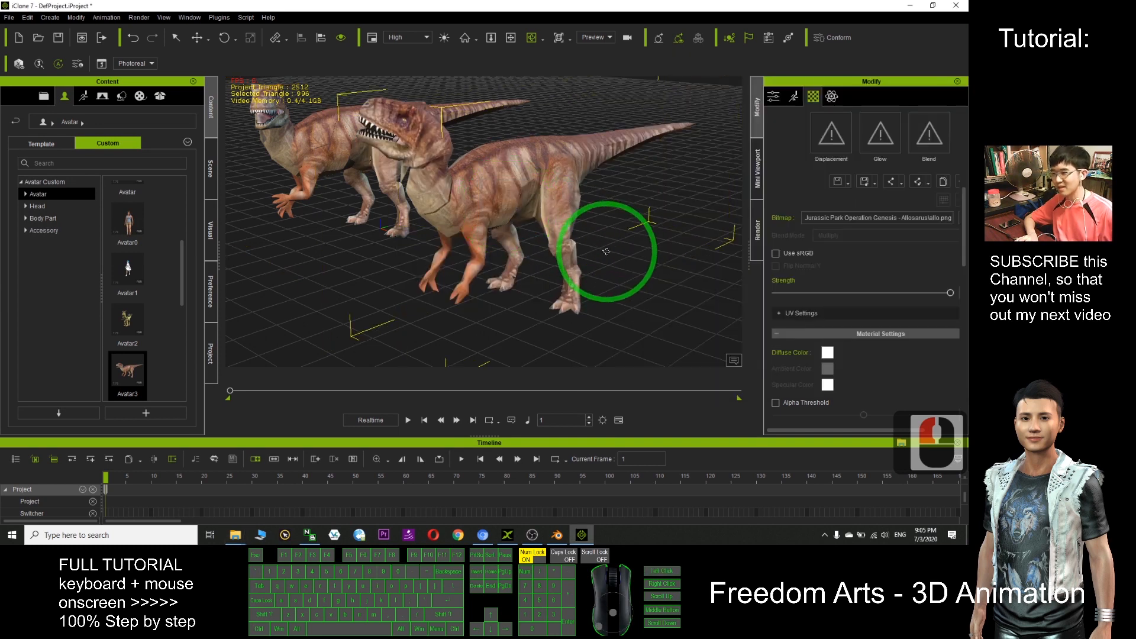
scroll(606, 252, "down", 18)
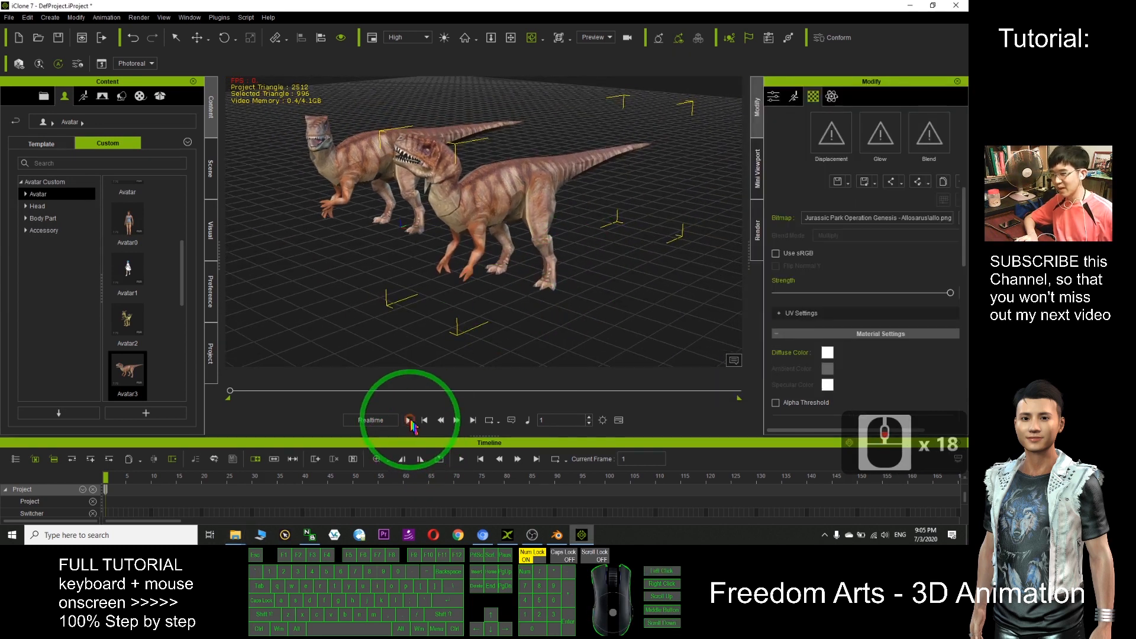
Play back the motions of both Allosaurus characters, stop, rewind to frame 1 and view them from the front
left_click(409, 419)
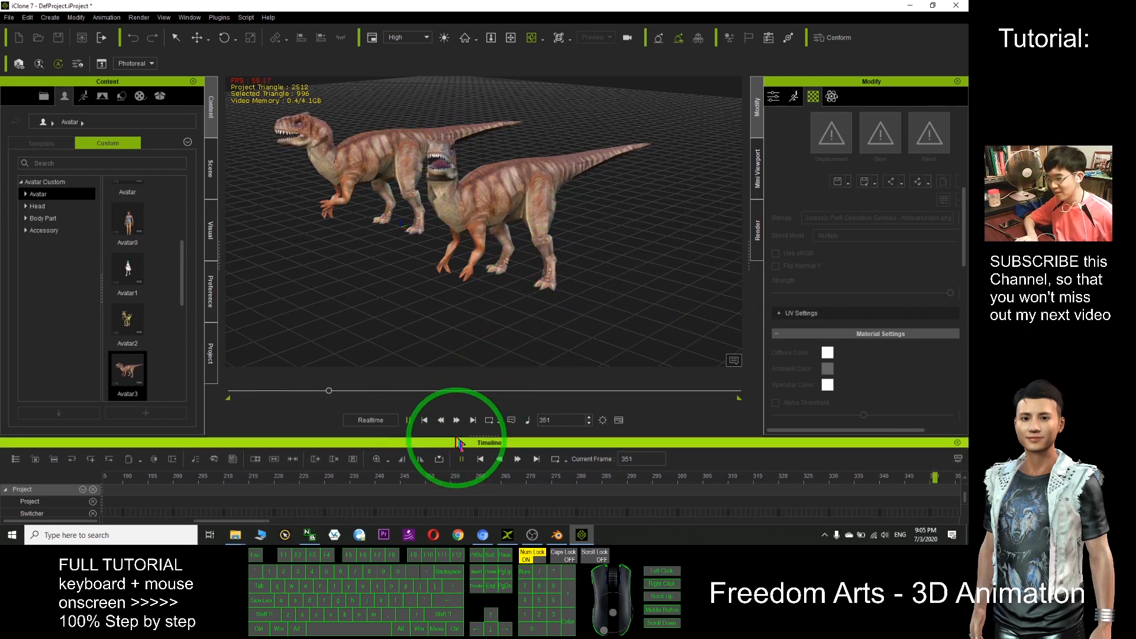
left_click(408, 421)
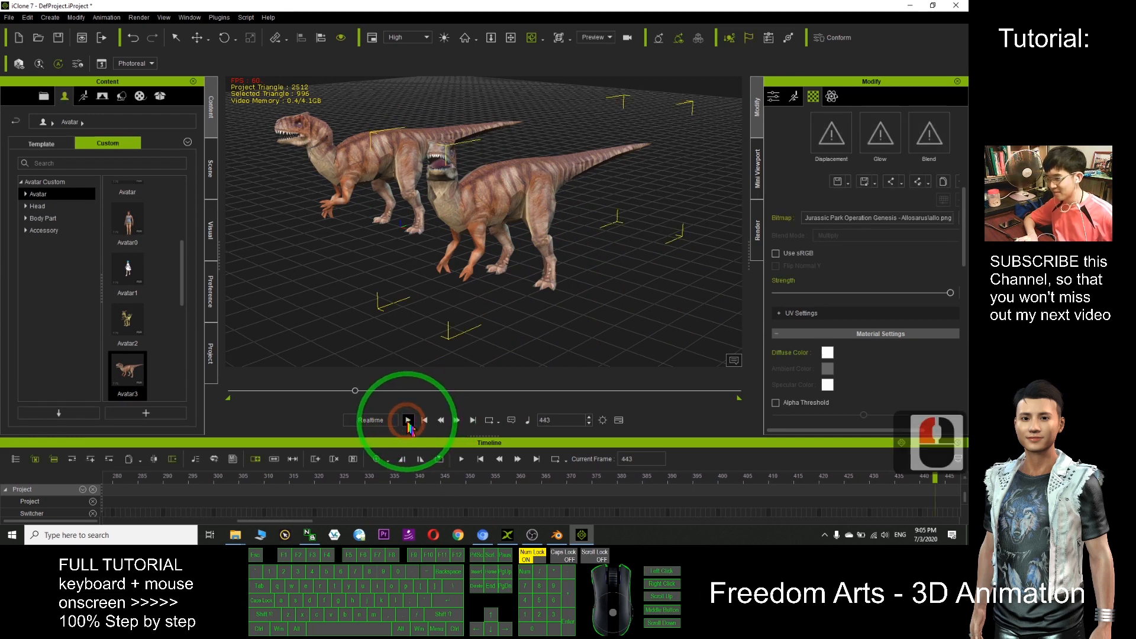
left_click_drag(354, 390, 177, 392)
scroll(503, 314, "down", 20)
scroll(503, 314, "down", 20)
key("c")
left_click_drag(473, 299, 631, 309)
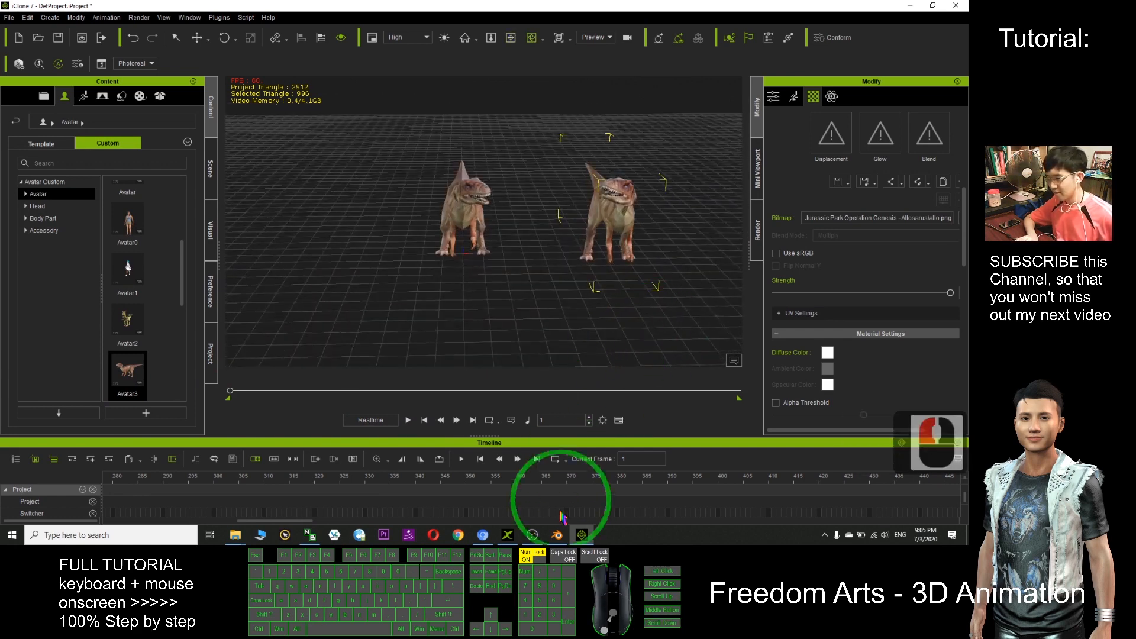
Switch to Blender to view the rigged Allosaurus, and return to iClone
left_click(557, 535)
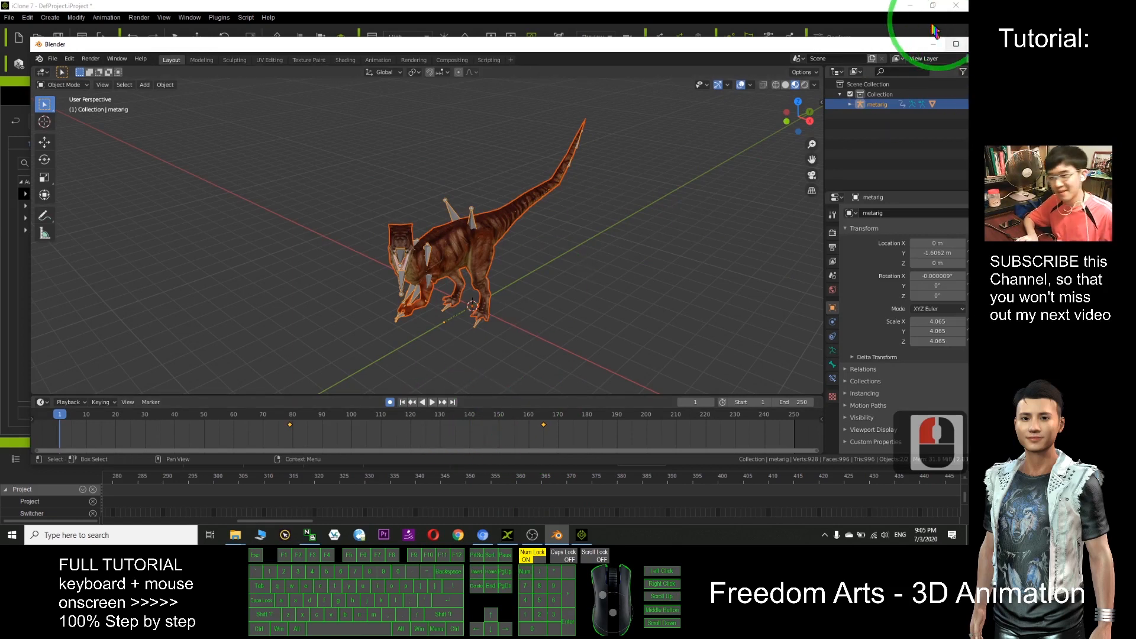
left_click(934, 44)
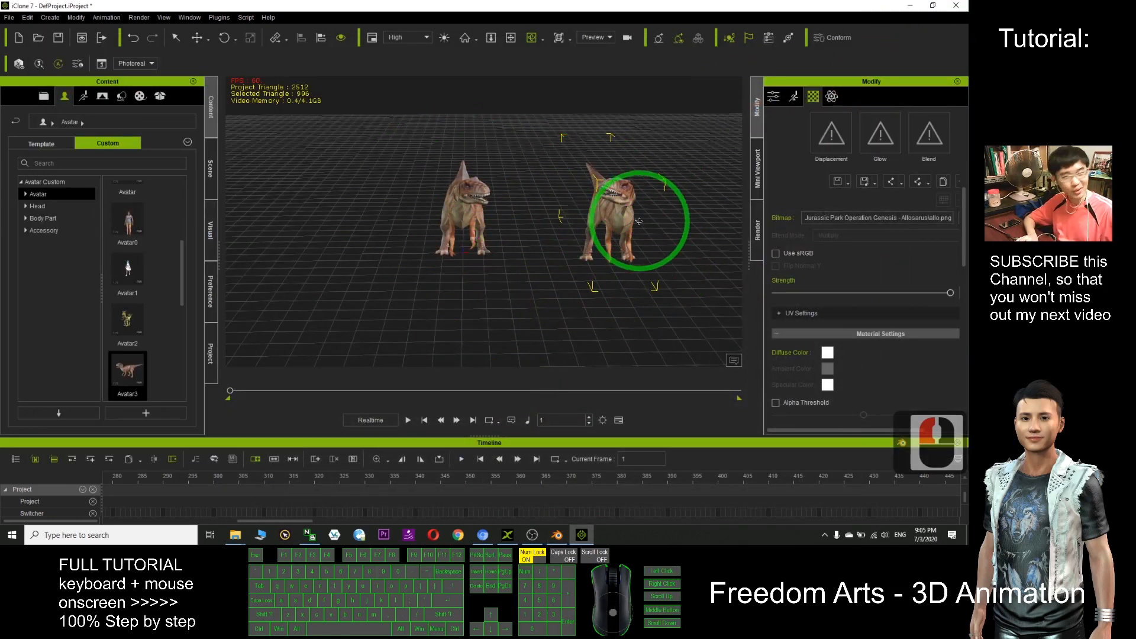
Add another Avatar3 Allosaurus from the custom avatars to the empty floor beside the two existing ones
key("x")
left_click_drag(626, 223, 495, 242)
scroll(414, 177, "up", 2)
key("x")
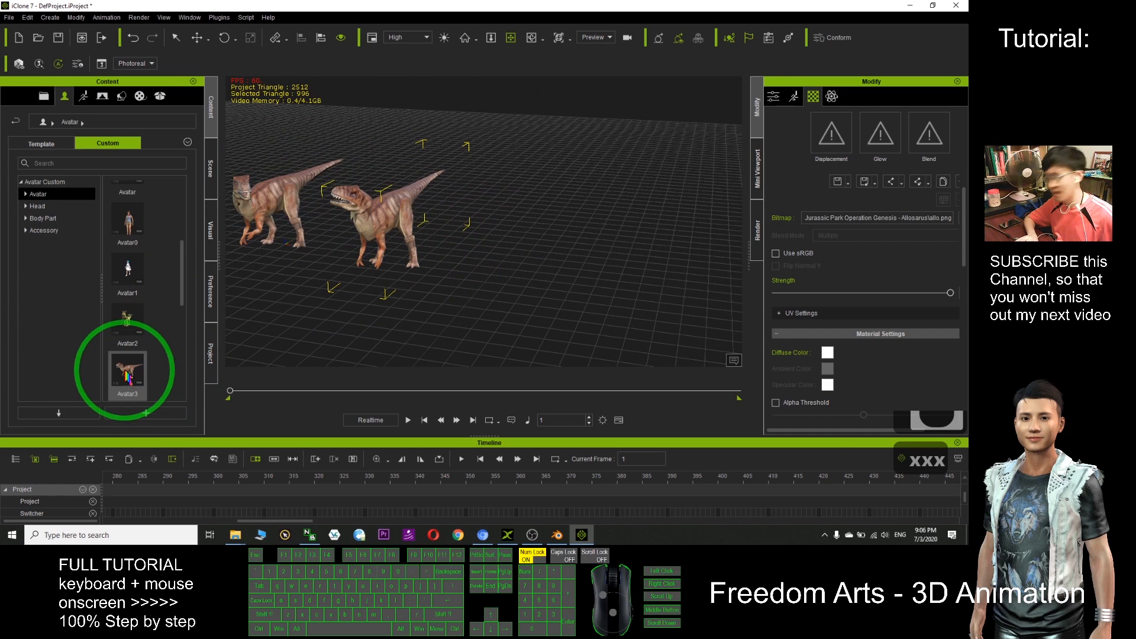
left_click_drag(145, 368, 527, 300)
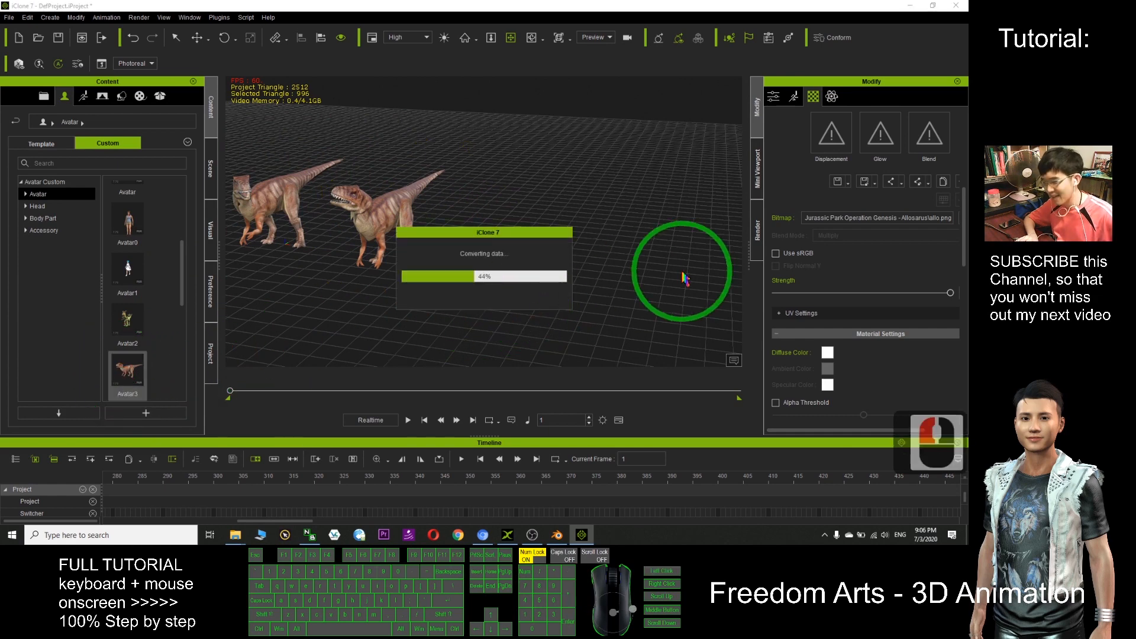
scroll(651, 277, "up", 20)
scroll(562, 296, "up", 12)
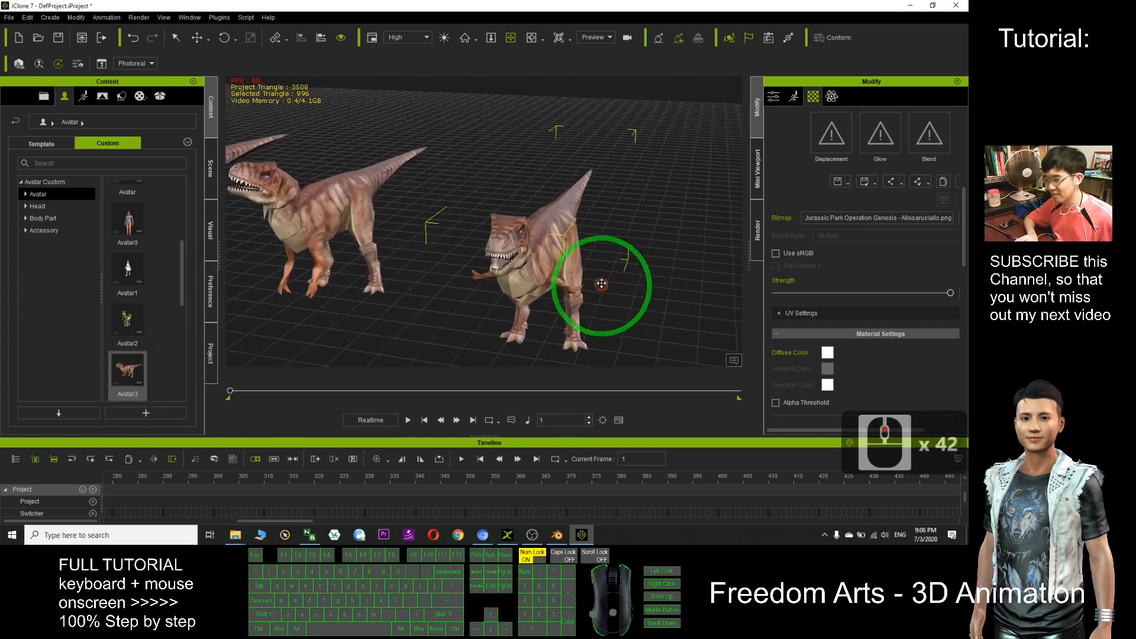
scroll(474, 224, "up", 7)
scroll(501, 218, "up", 6)
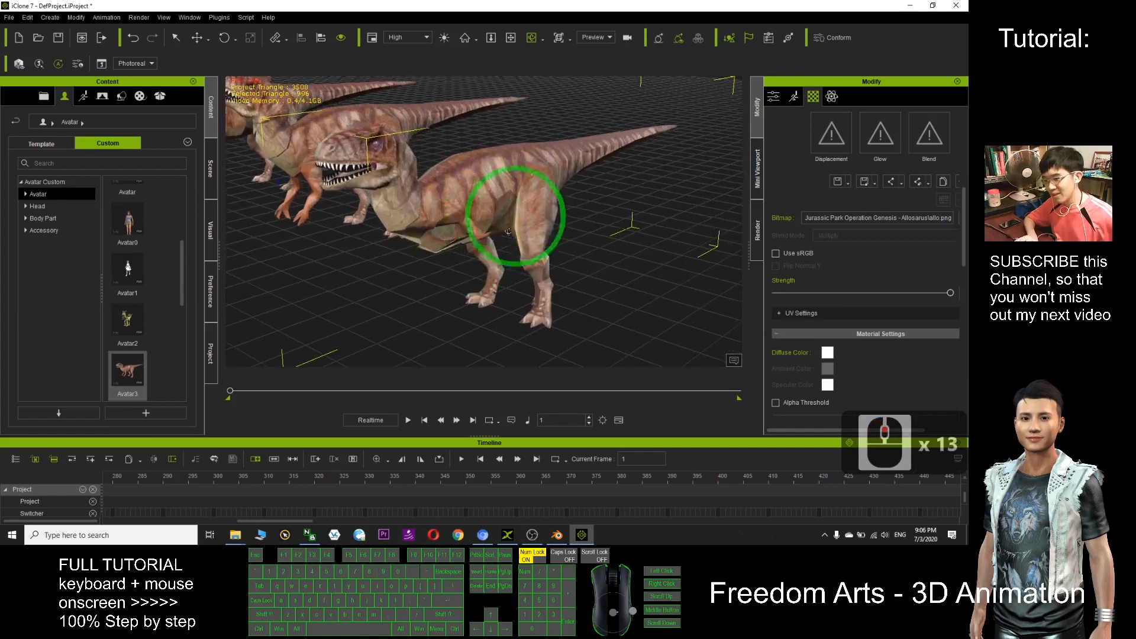
Apply a pose file from the 00_Pose folder to the newly added Allosaurus
left_click(236, 534)
left_click(323, 495)
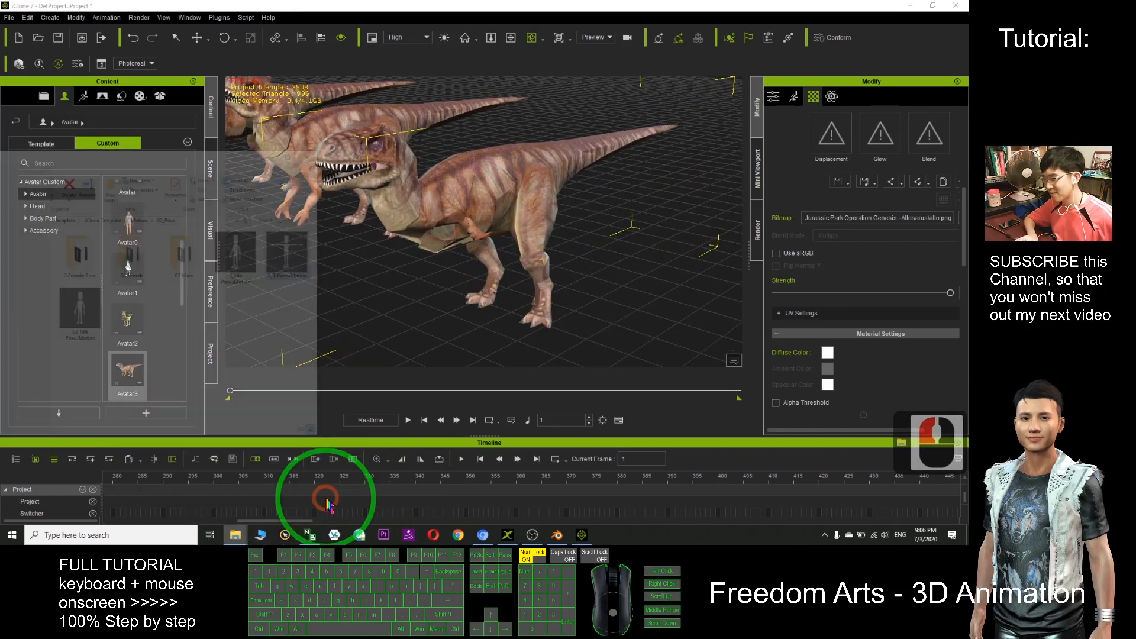
left_click(279, 188)
left_click_drag(278, 188, 492, 184)
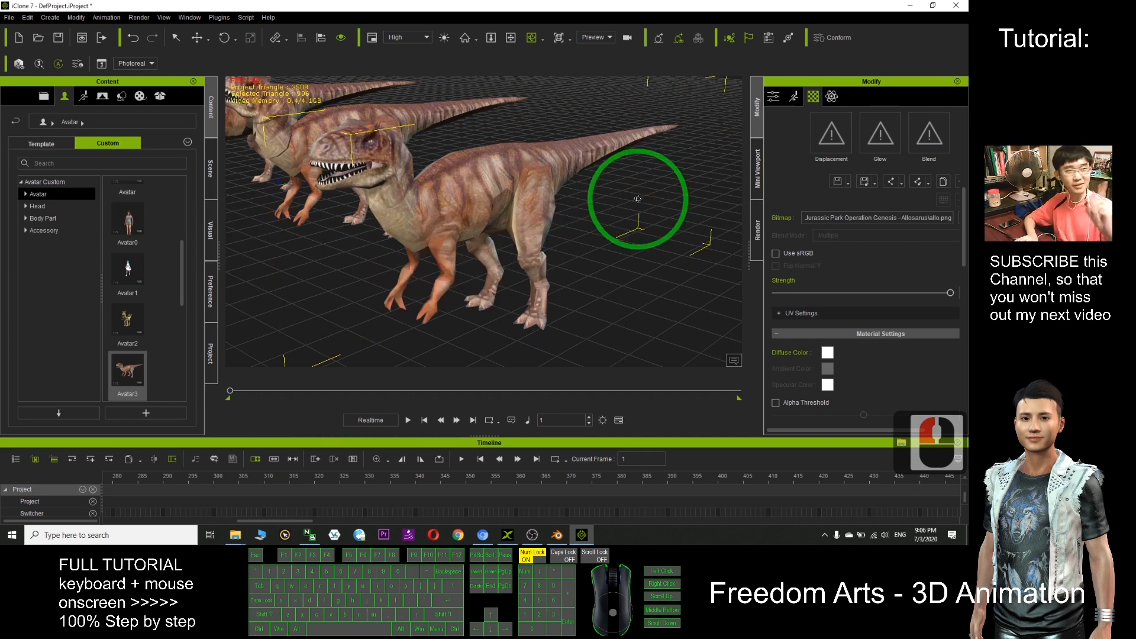
scroll(638, 199, "down", 10)
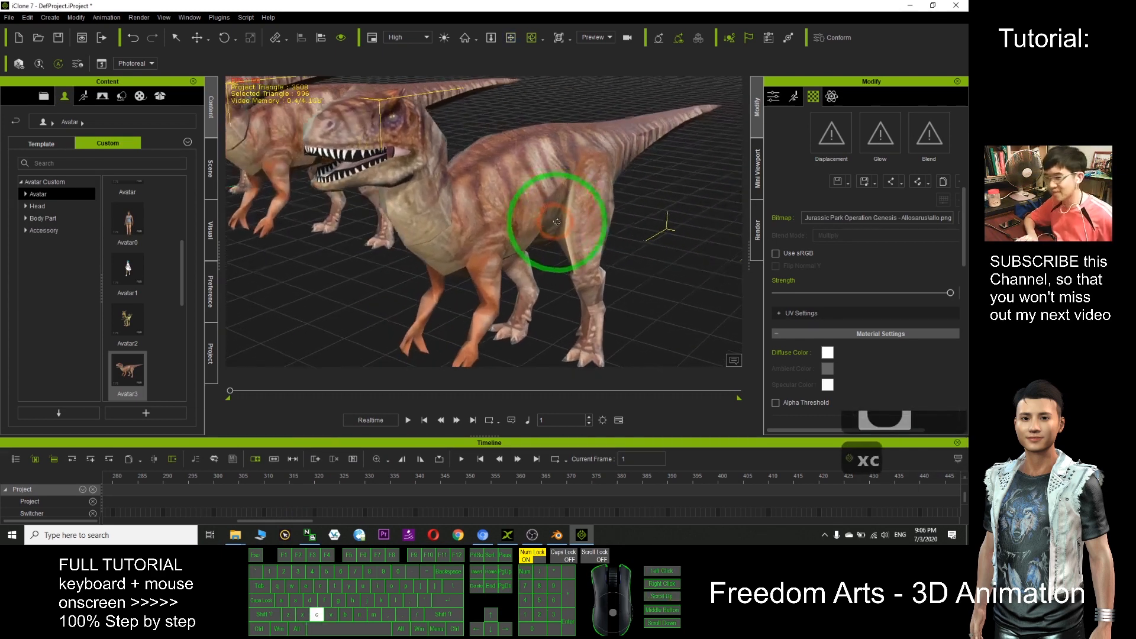
scroll(557, 223, "down", 4)
Open Edit Motion Layer for the newest Allosaurus, examine its leg and spine bones, and close the editor
left_click(795, 98)
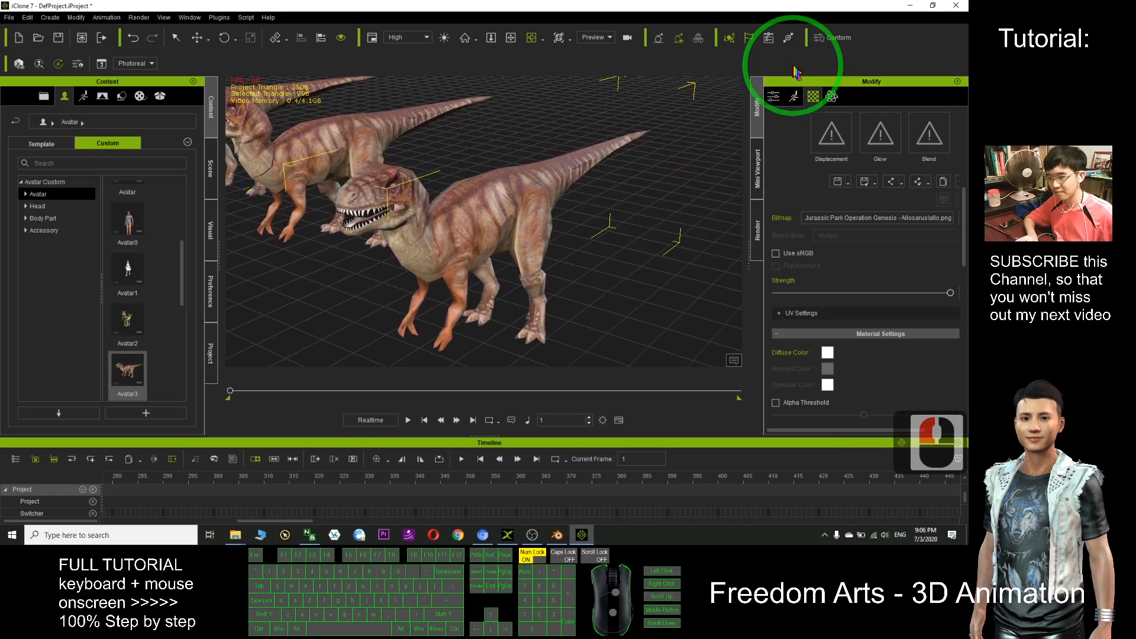
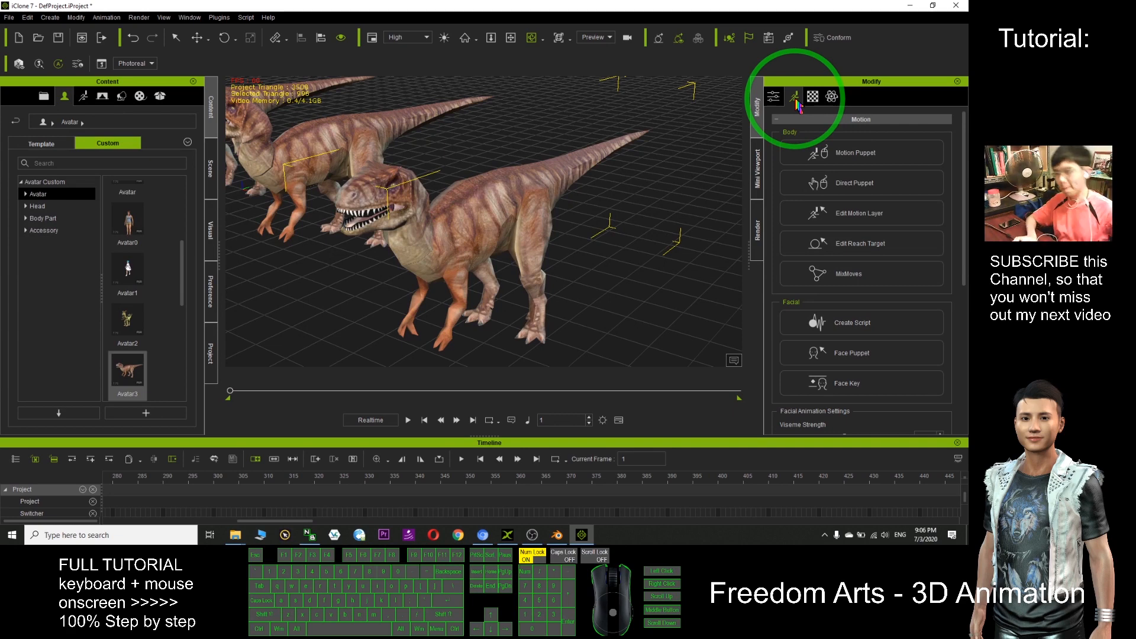
left_click(853, 222)
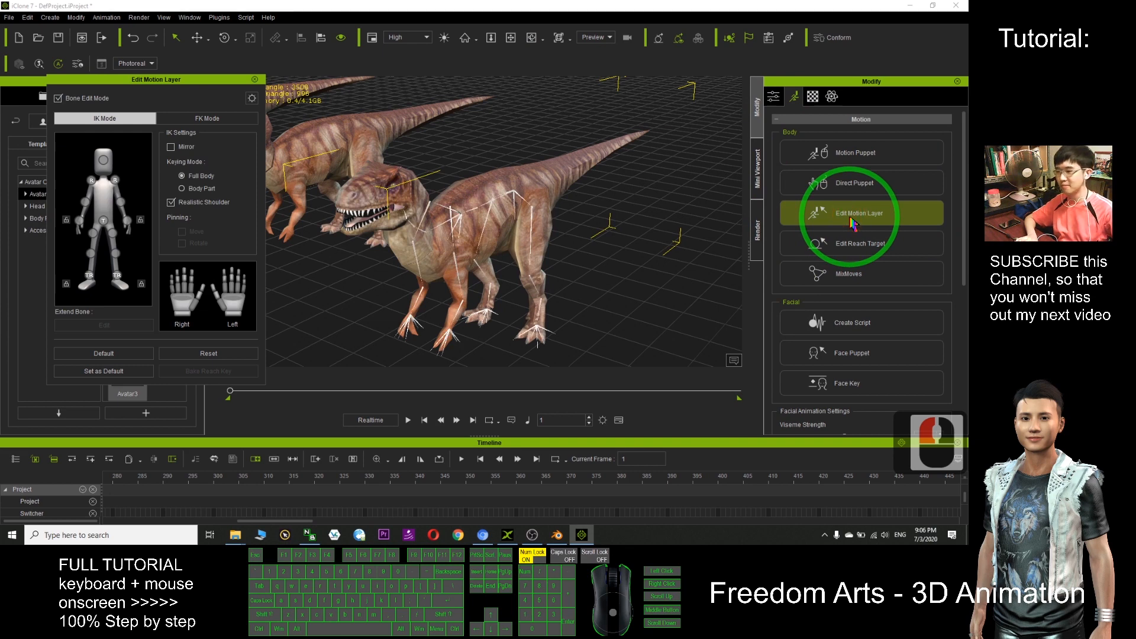
scroll(533, 189, "up", 19)
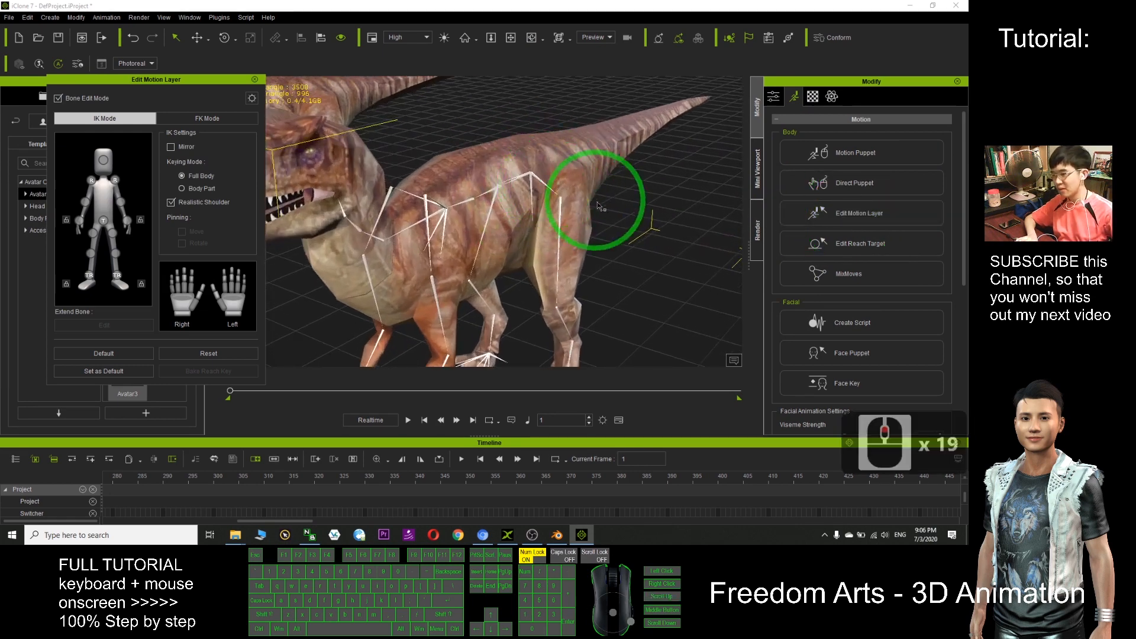
left_click_drag(626, 246, 545, 228)
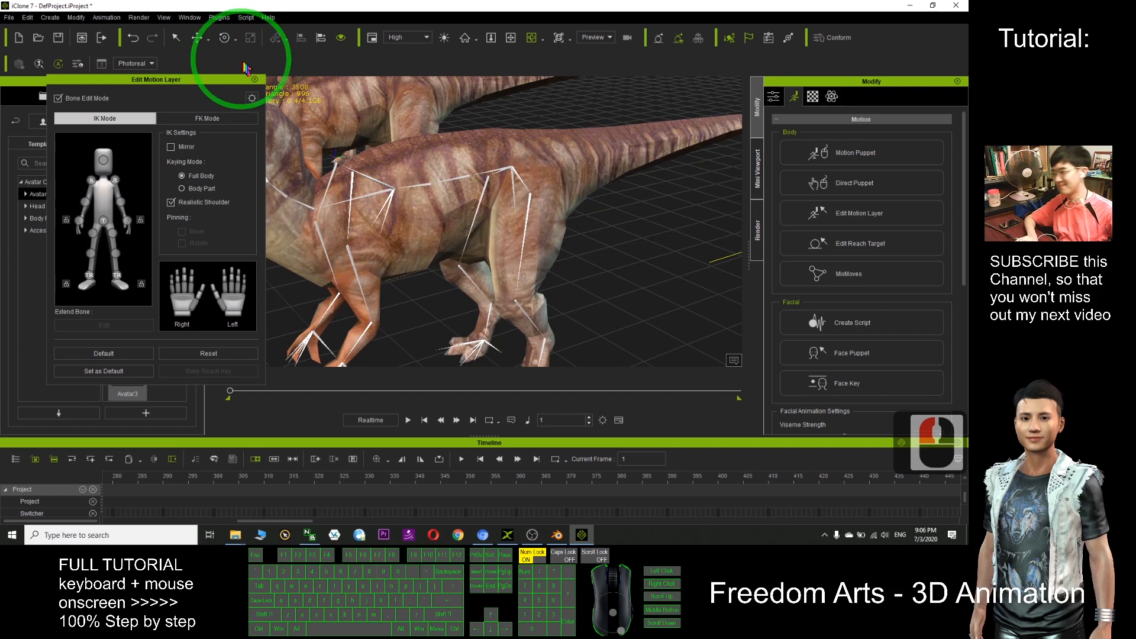
left_click(255, 78)
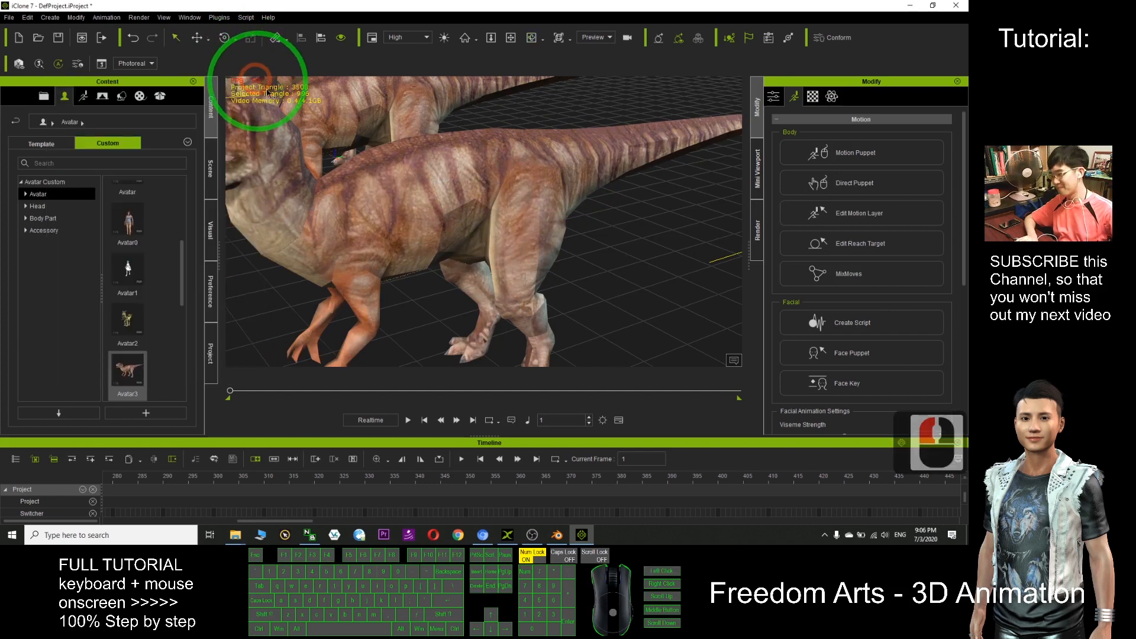
Glance at the 3DXchange model, reopen Edit Motion Layer in iClone, examine the head and tail for bones, and close it
left_click(510, 536)
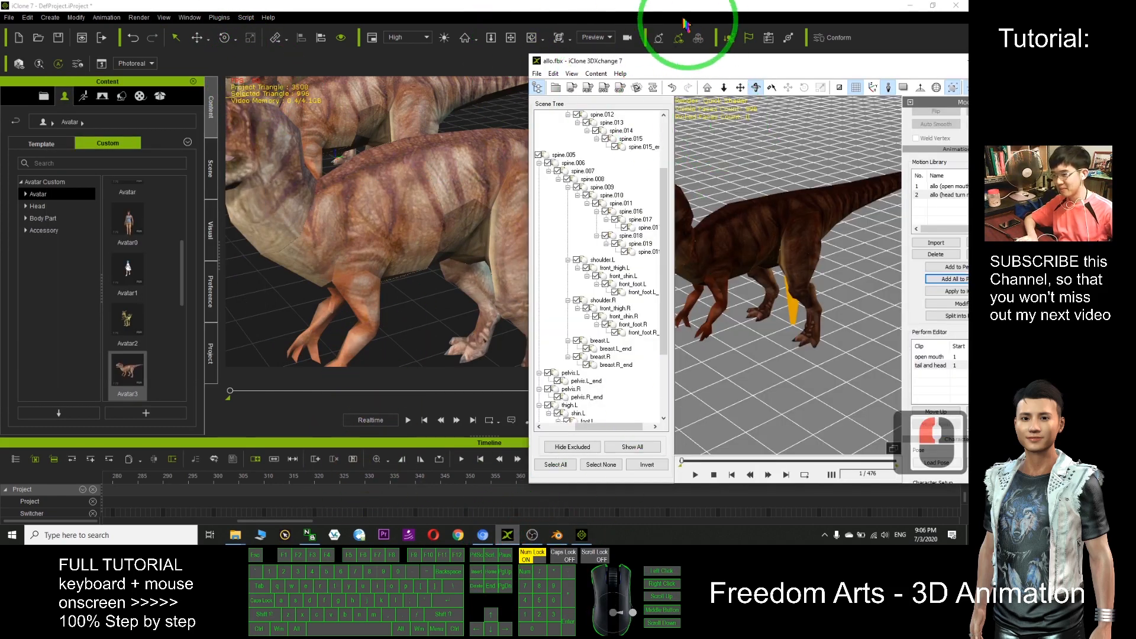
left_click(639, 26)
left_click(853, 221)
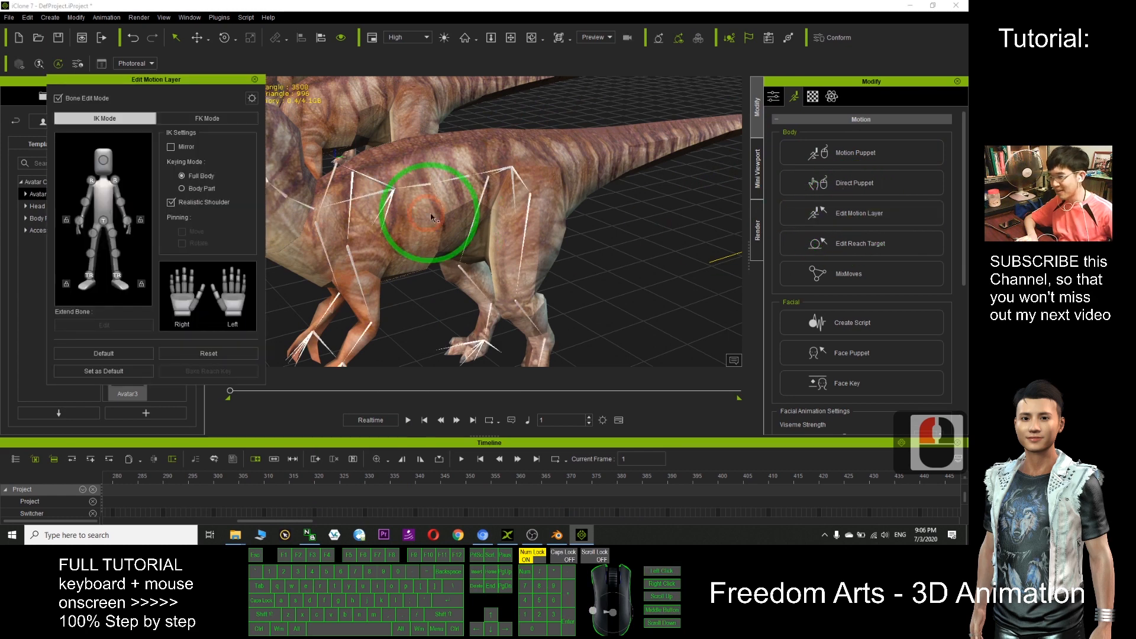
scroll(533, 203, "down", 10)
key("x")
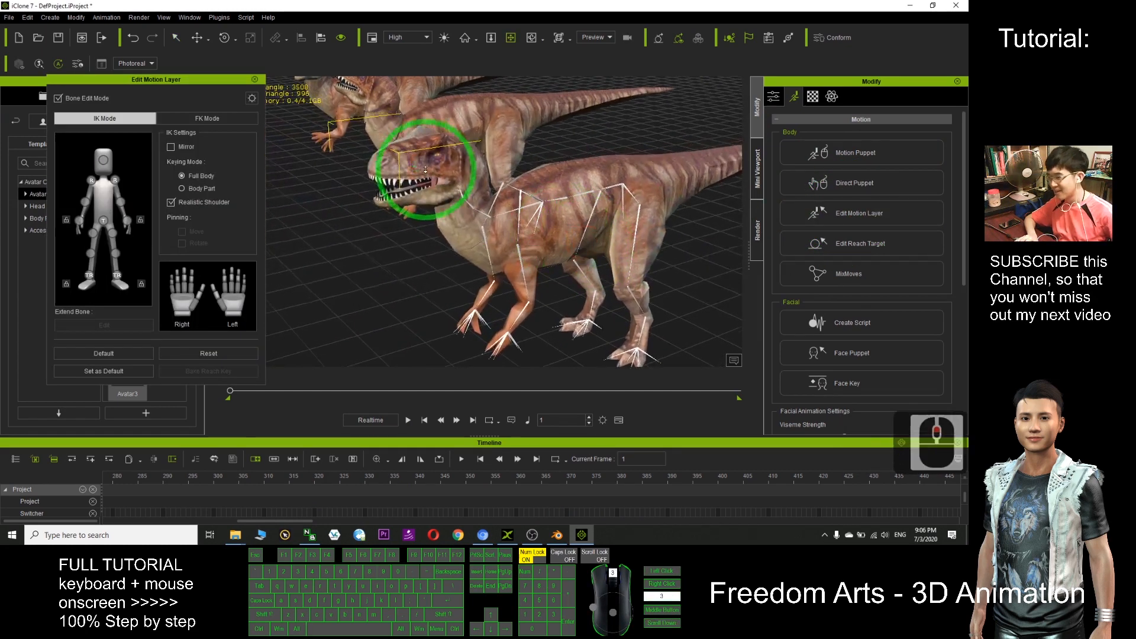
scroll(450, 183, "up", 12)
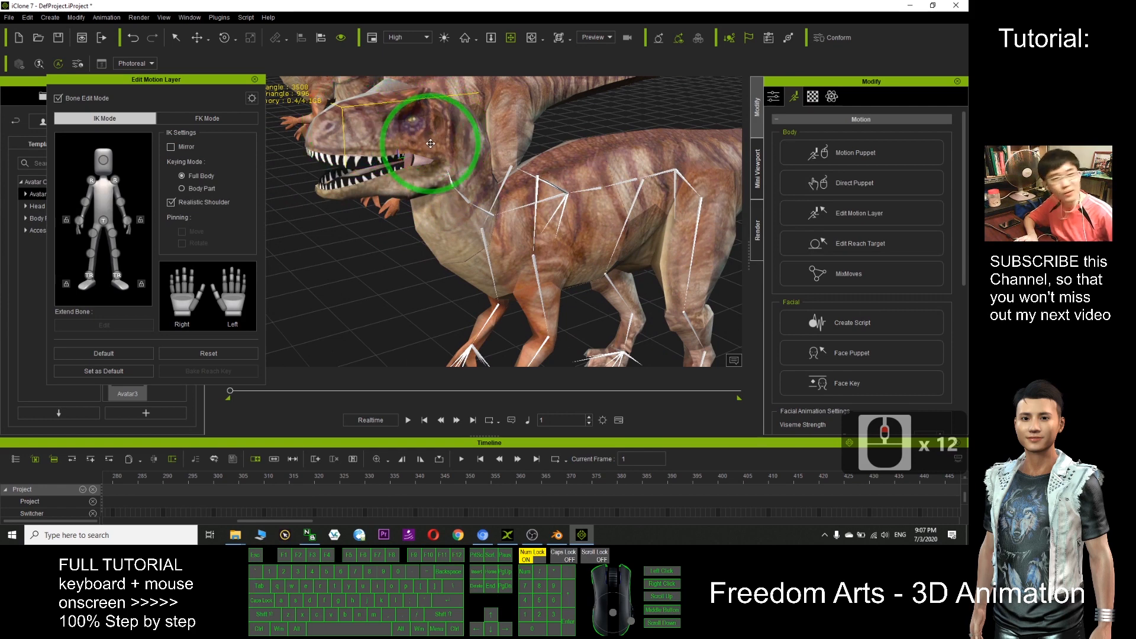
scroll(679, 231, "down", 5)
key("x")
left_click_drag(678, 230, 474, 136)
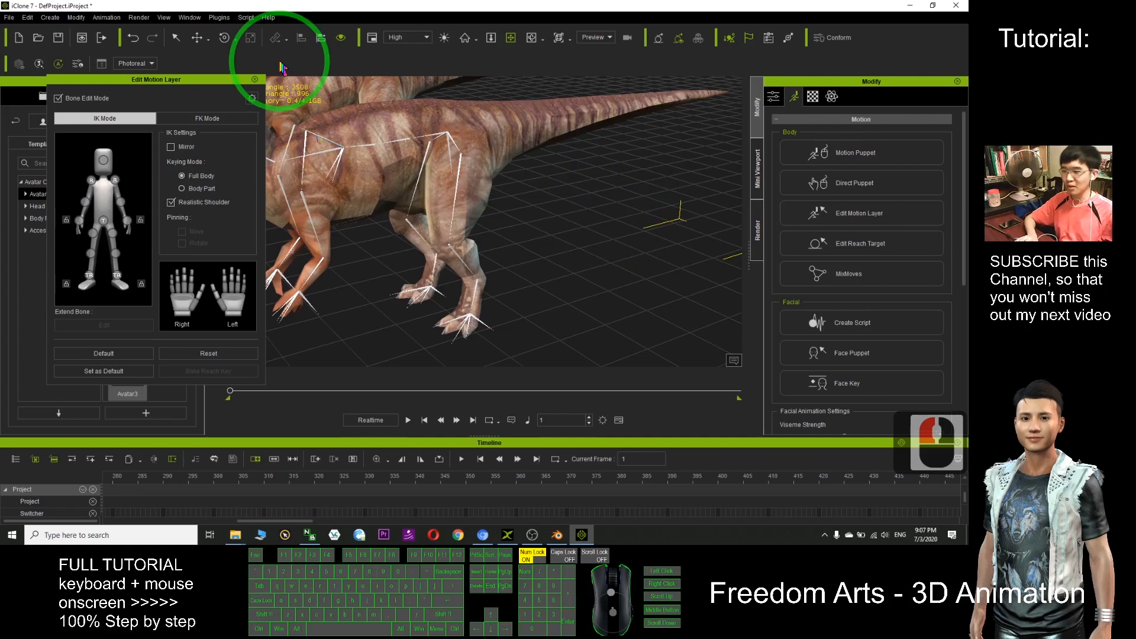
left_click(255, 79)
Switch to iClone 3DXchange with allo.fbx and maximize its window
left_click(507, 536)
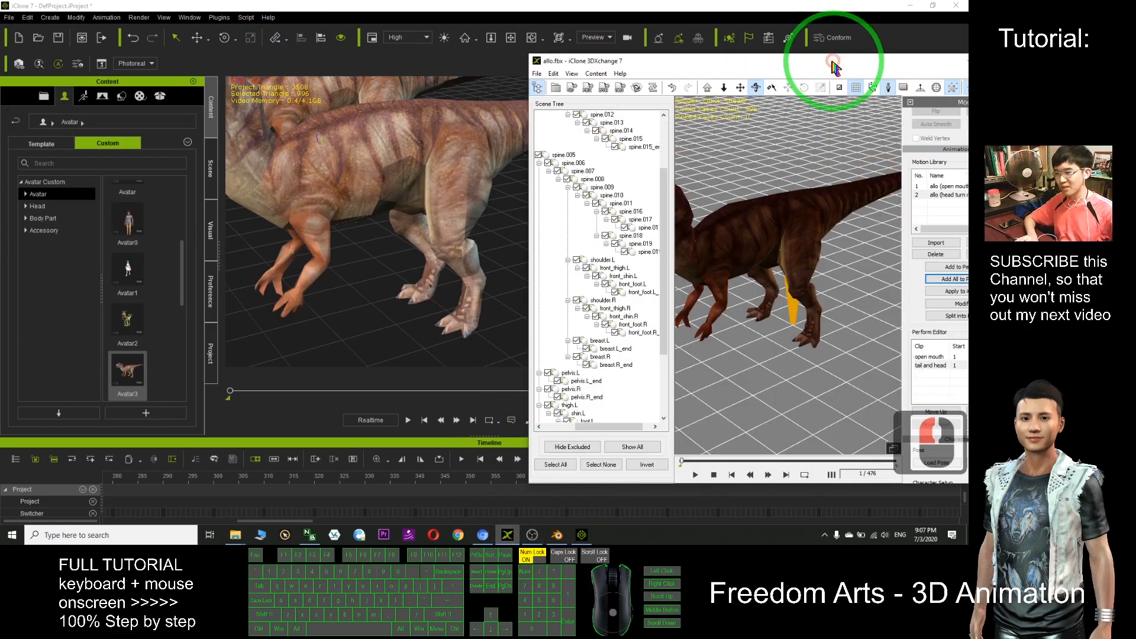
left_click_drag(835, 62, 544, 3)
scroll(558, 228, "up", 12)
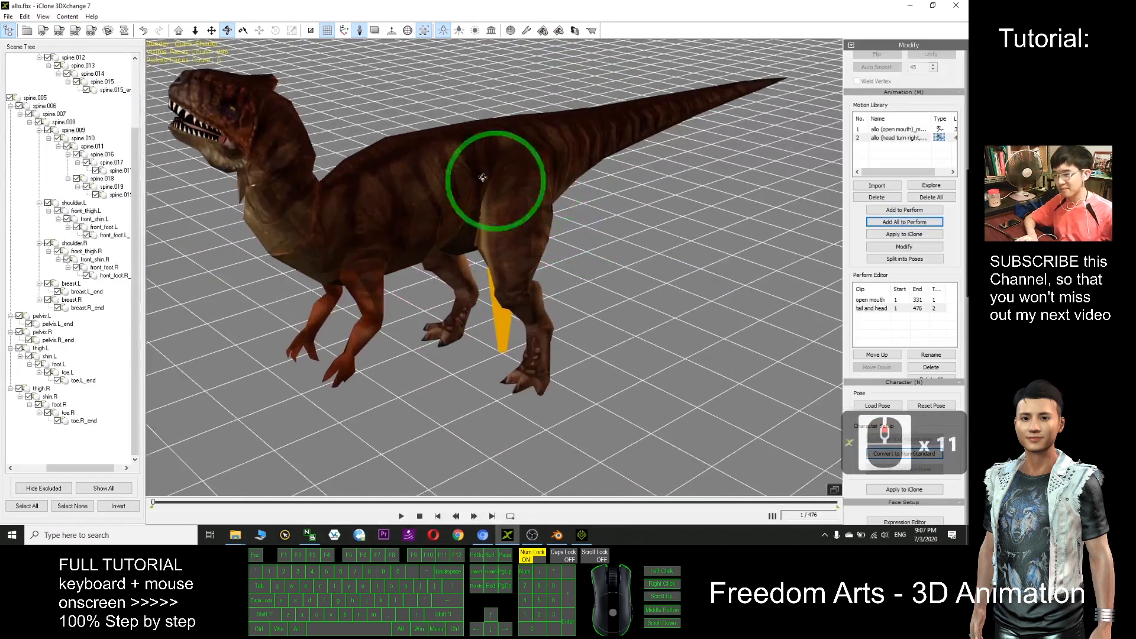
Select the Allosaurus mesh and start its Convert to Non-Standard character setup
left_click(461, 175)
scroll(456, 170, "down", 6)
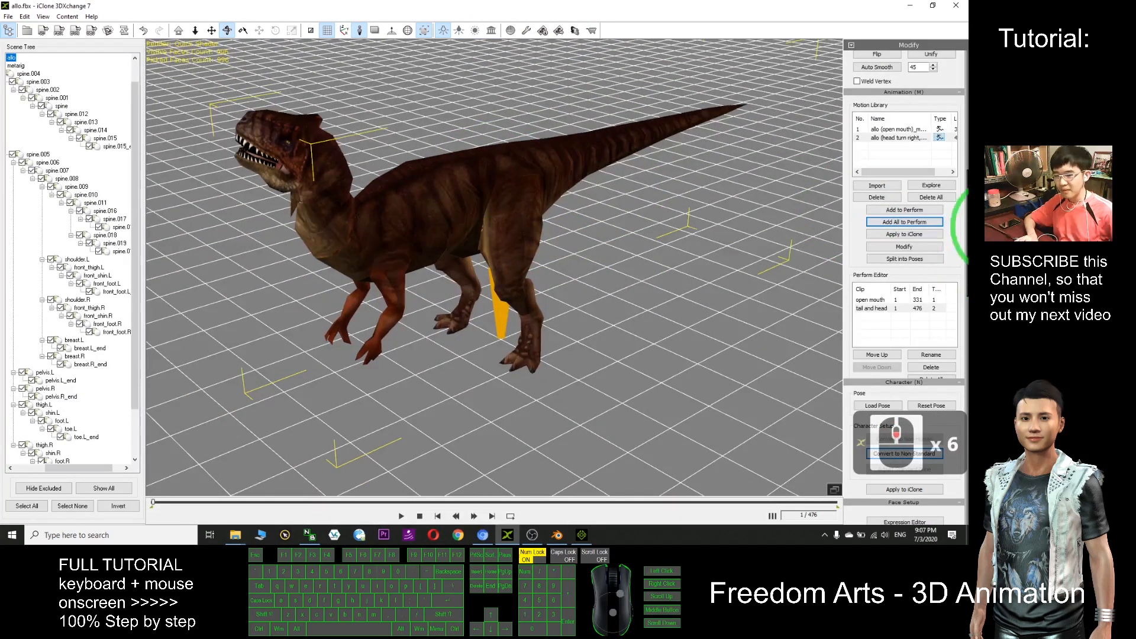
left_click_drag(969, 188, 970, 270)
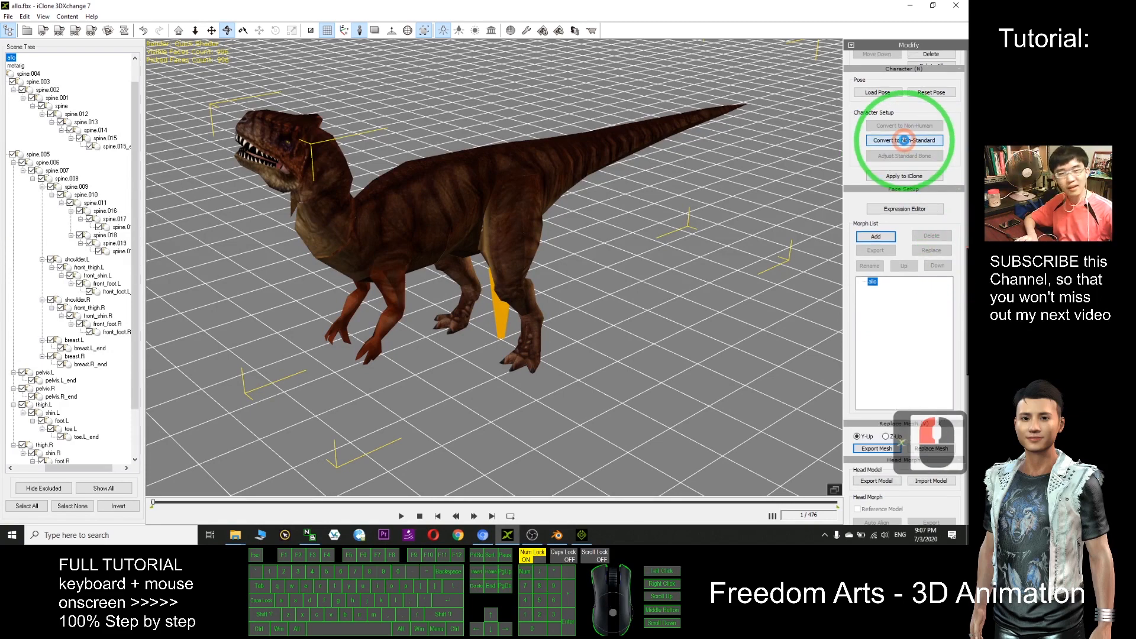
left_click(905, 140)
scroll(581, 148, "up", 11)
key("x")
left_click_drag(694, 207, 636, 251)
left_click_drag(708, 361, 699, 312)
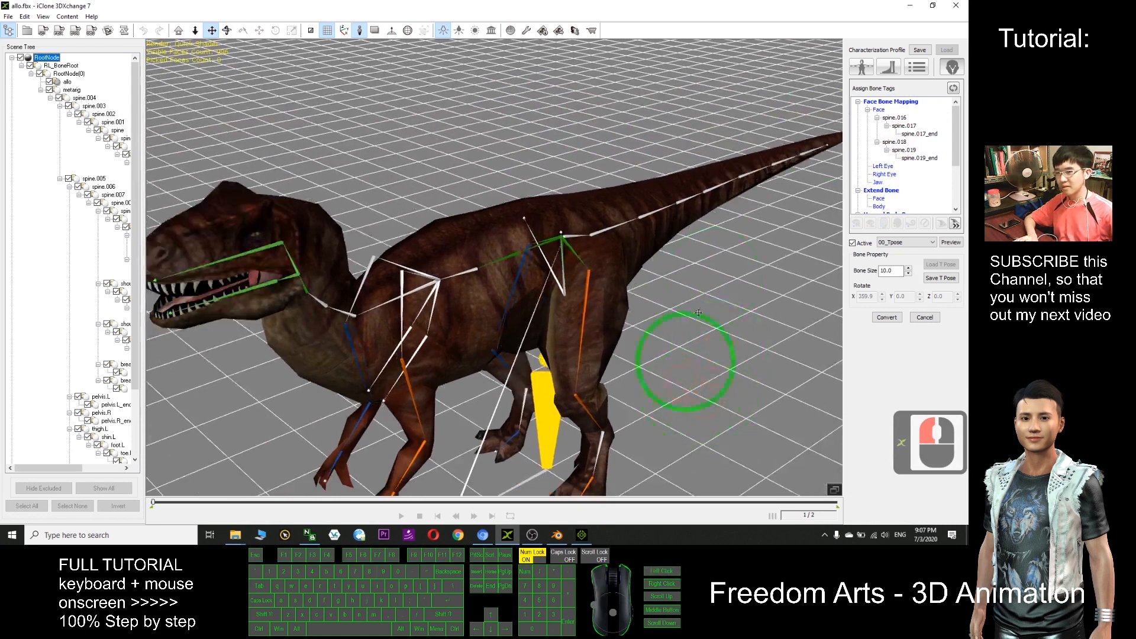
Review the body bone mapping of the characterization, and bring up the Face/Extend Mapping
left_click(863, 68)
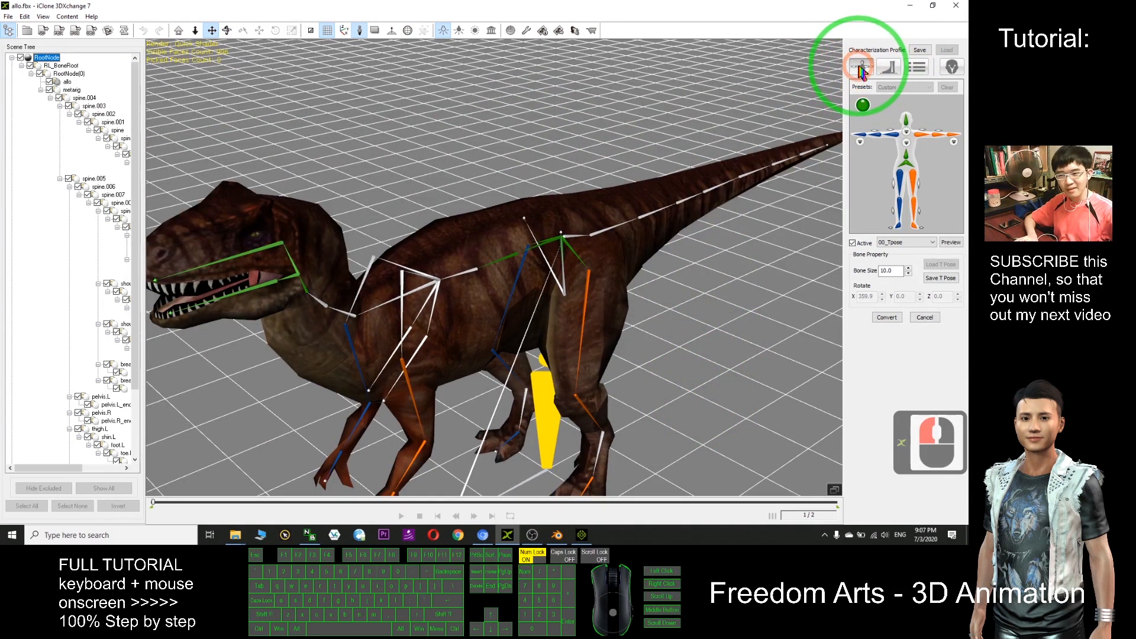
left_click(888, 67)
left_click(862, 67)
left_click(861, 67)
left_click(948, 67)
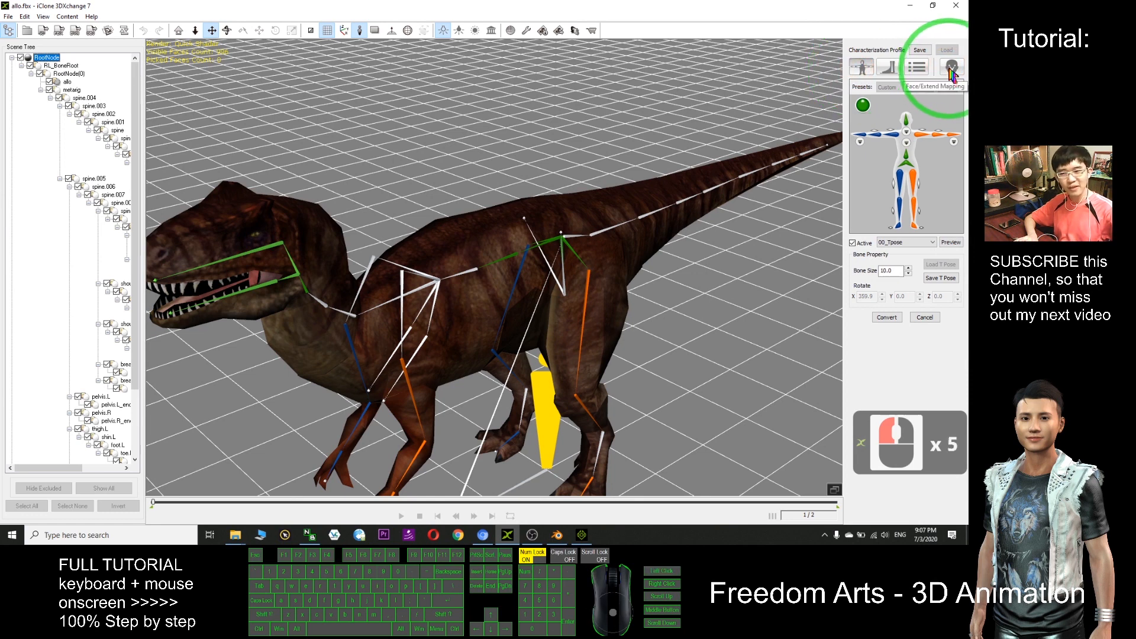
left_click(951, 68)
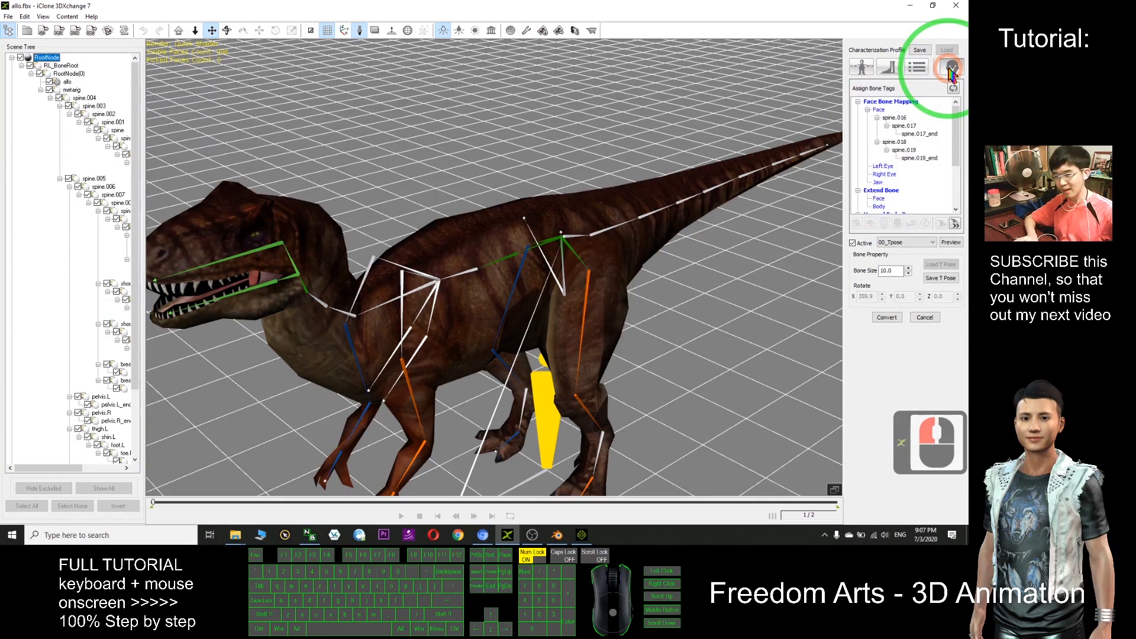
Select the tail's root bone spine.003 and examine how the tail and hip bones connect
scroll(630, 239, "up", 3)
left_click_drag(736, 324, 645, 332)
key("c")
left_click_drag(646, 332, 583, 304)
scroll(630, 194, "up", 7)
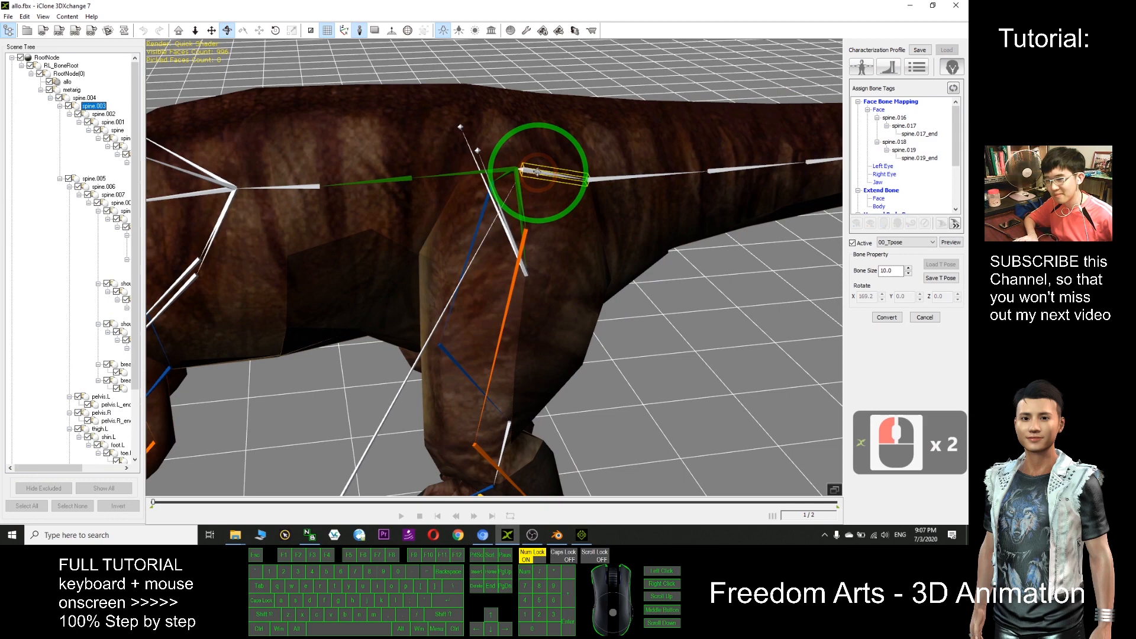
scroll(537, 171, "down", 10)
left_click_drag(603, 325, 713, 340)
left_click(495, 219)
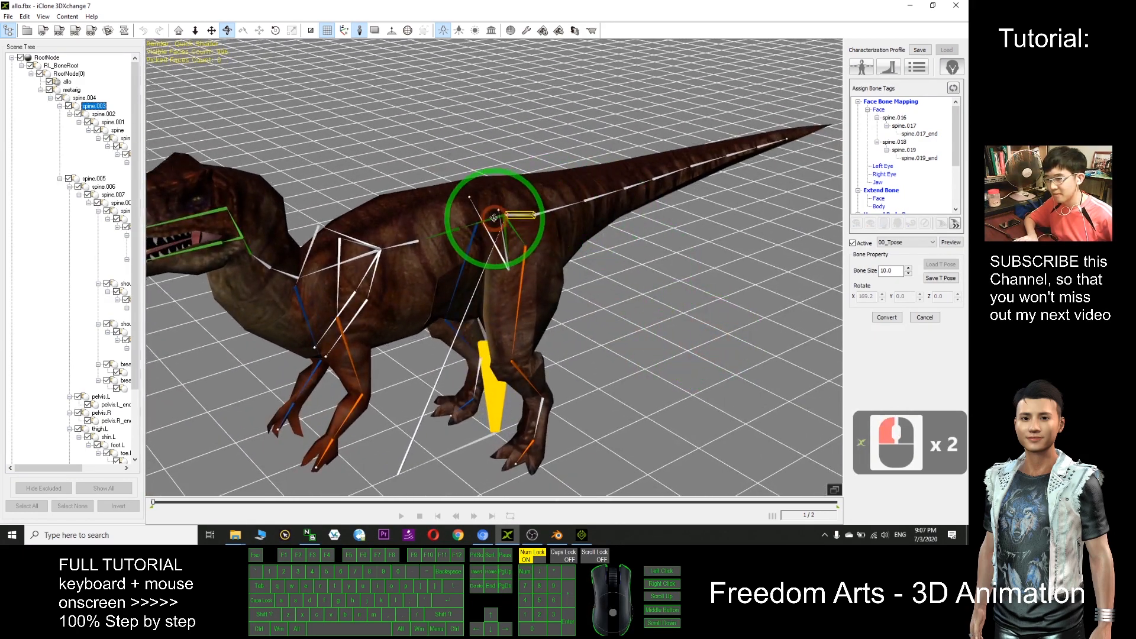
Select spine.005 at the hip and try picking the neighbouring tail root bone with the characterization deactivated
left_click(495, 218)
scroll(540, 216, "down", 3)
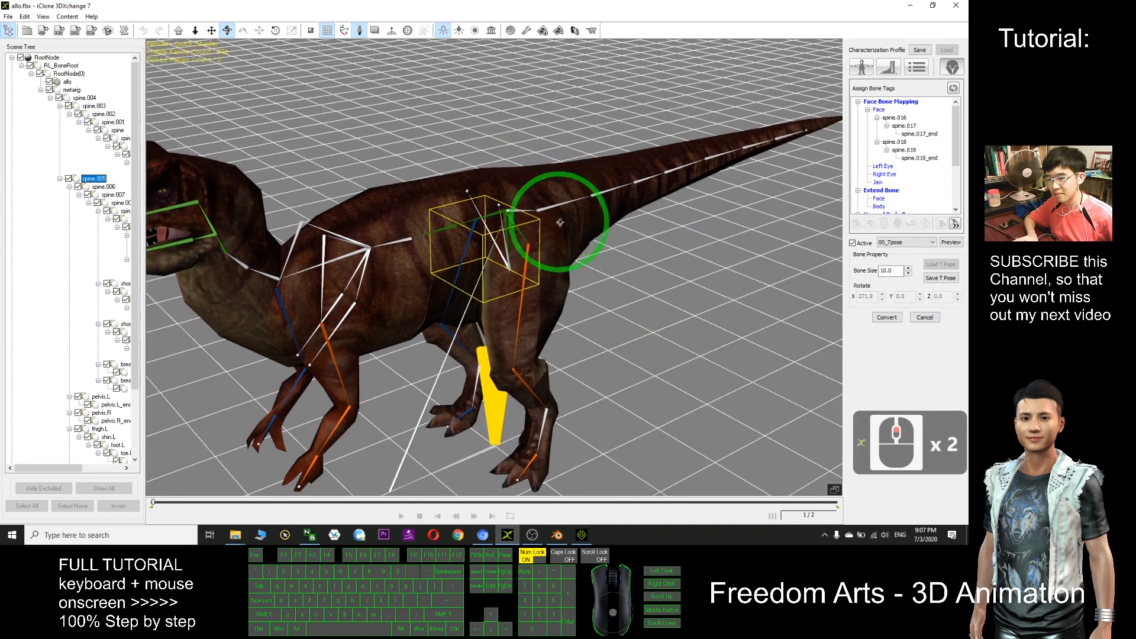
left_click(853, 243)
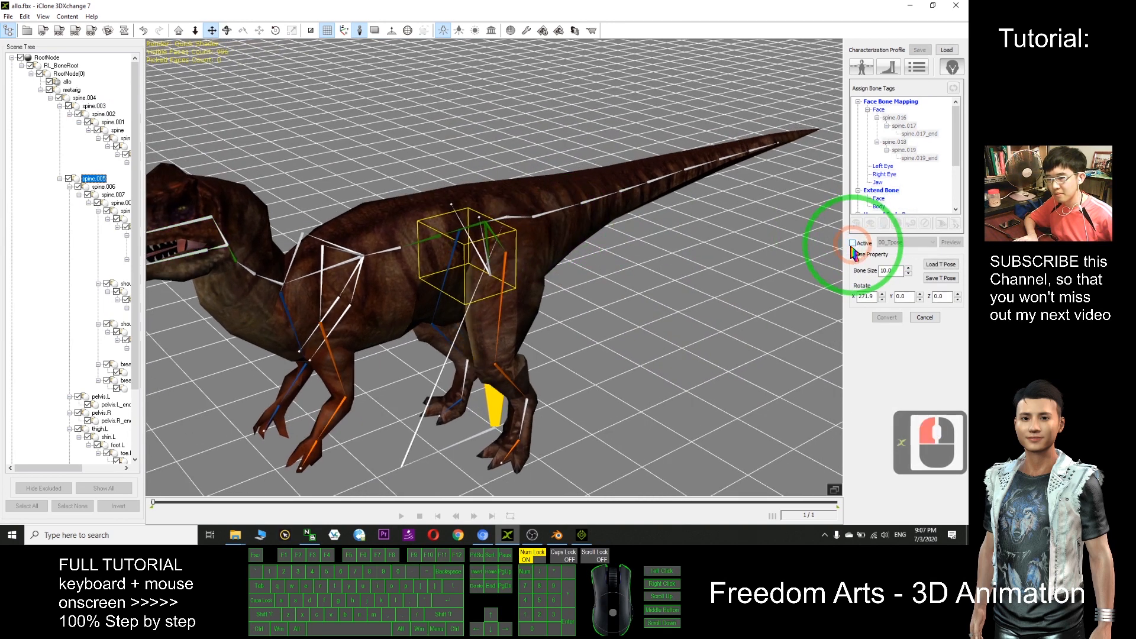
left_click(553, 212)
left_click(508, 217)
left_click(519, 220)
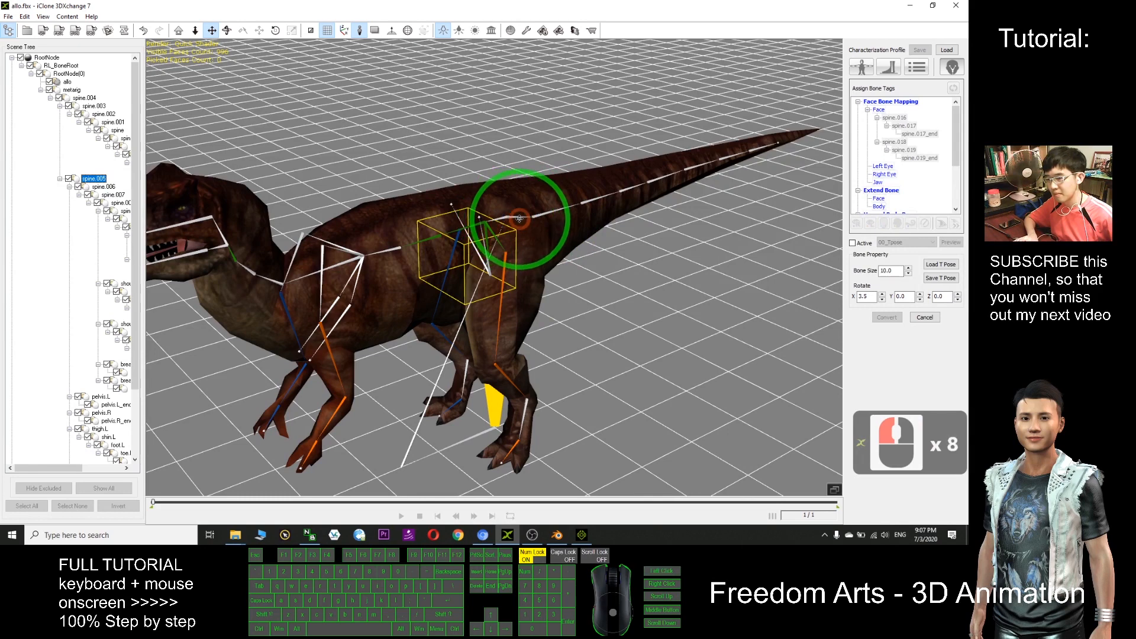
left_click(852, 243)
left_click(852, 242)
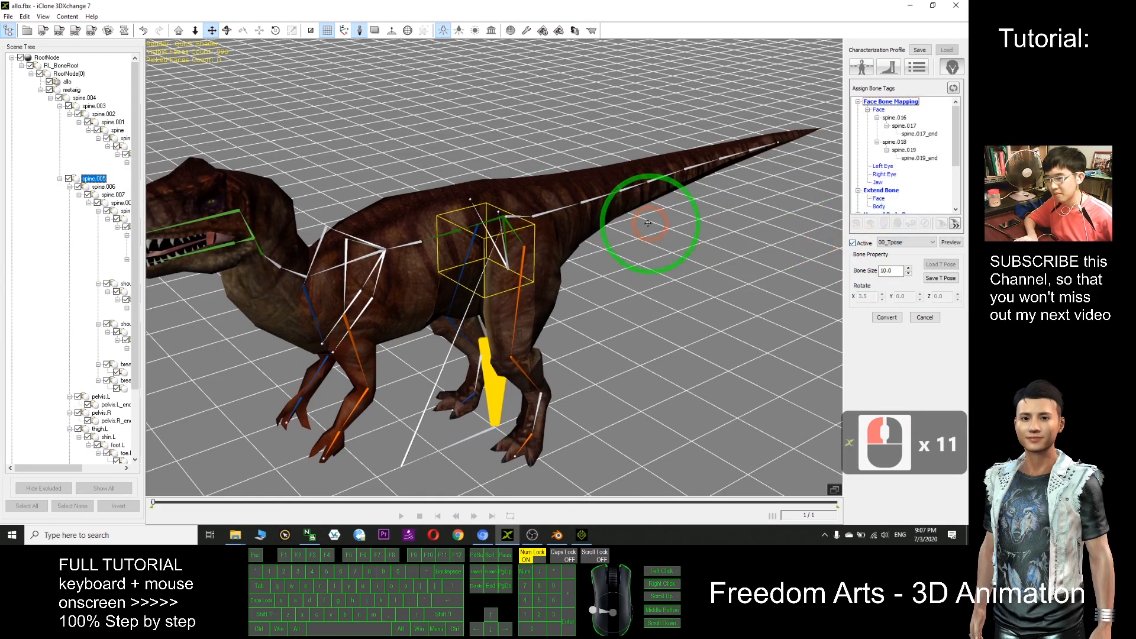
Select the tail bone spine.002 and check the bone tags through to the Unused Body Bone group
left_click(547, 212)
left_click(548, 211)
scroll(547, 212, "down", 7)
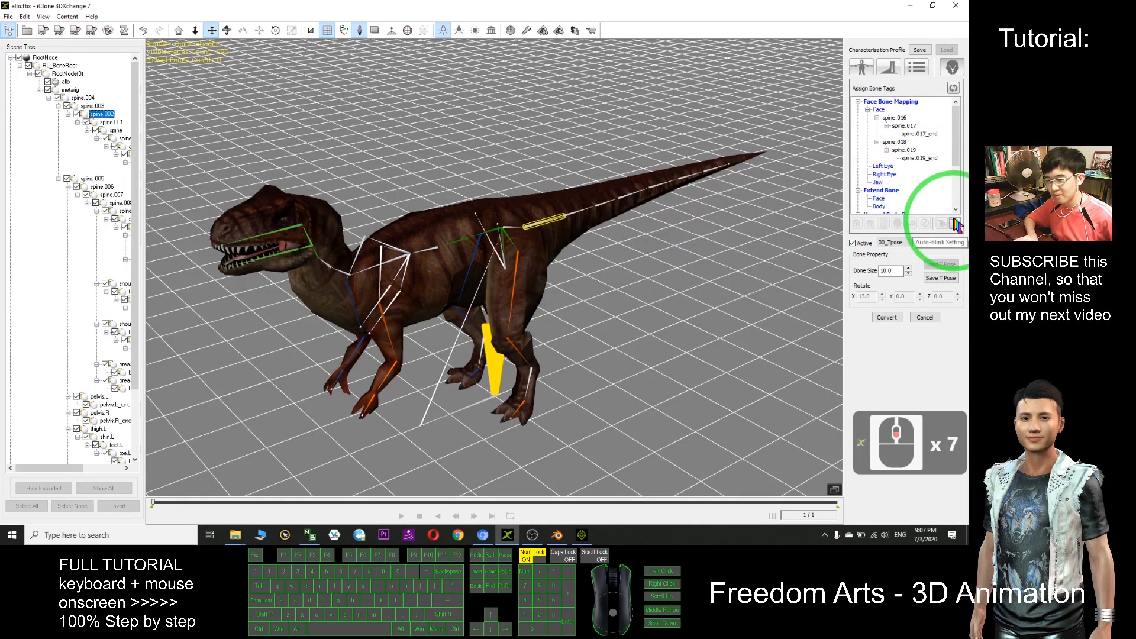
left_click_drag(959, 136, 966, 185)
scroll(296, 237, "up", 7)
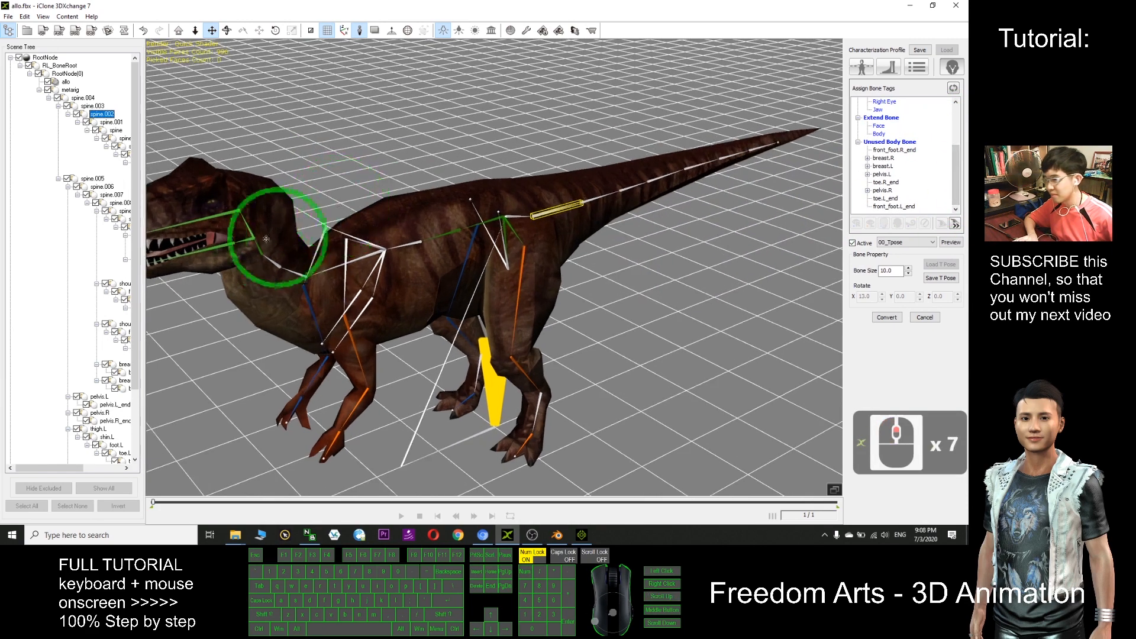
Move the jaw bones spine.016 and spine.018 with their child bones from Face Bone Mapping to Face under Extend Bone
scroll(355, 284, "up", 4)
scroll(358, 282, "up", 10)
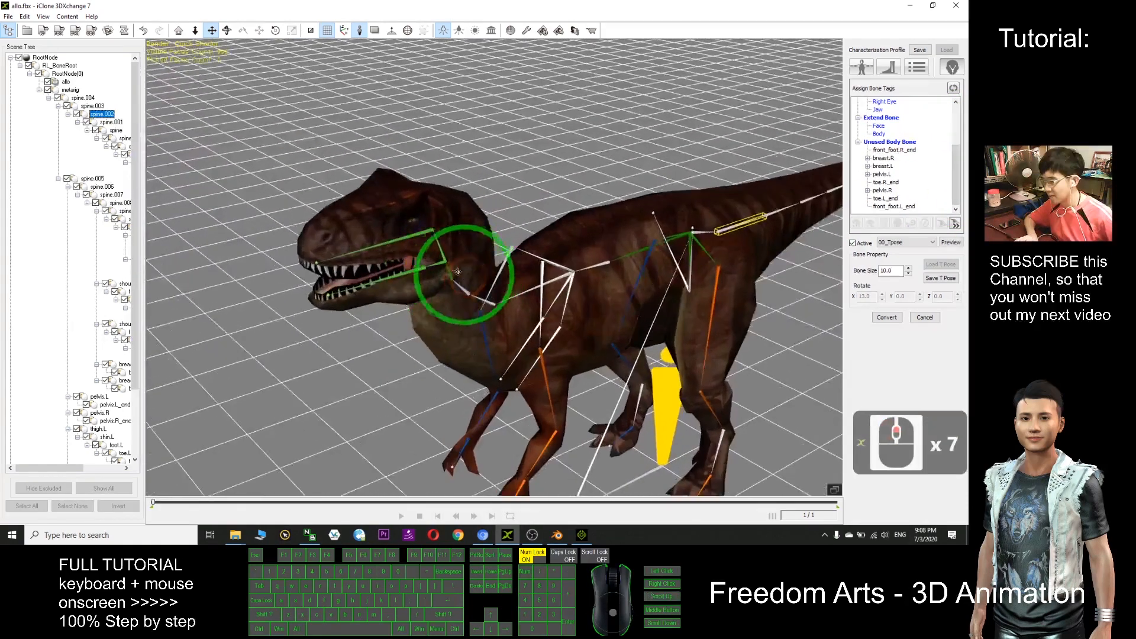
left_click(412, 259)
left_click(413, 258)
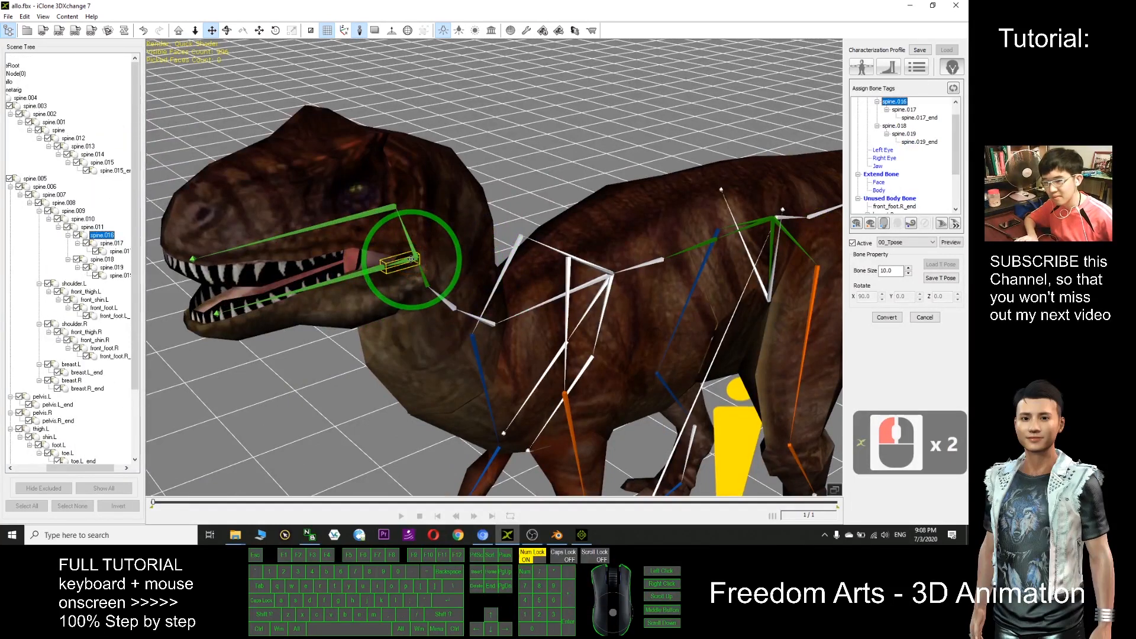
left_click(408, 261)
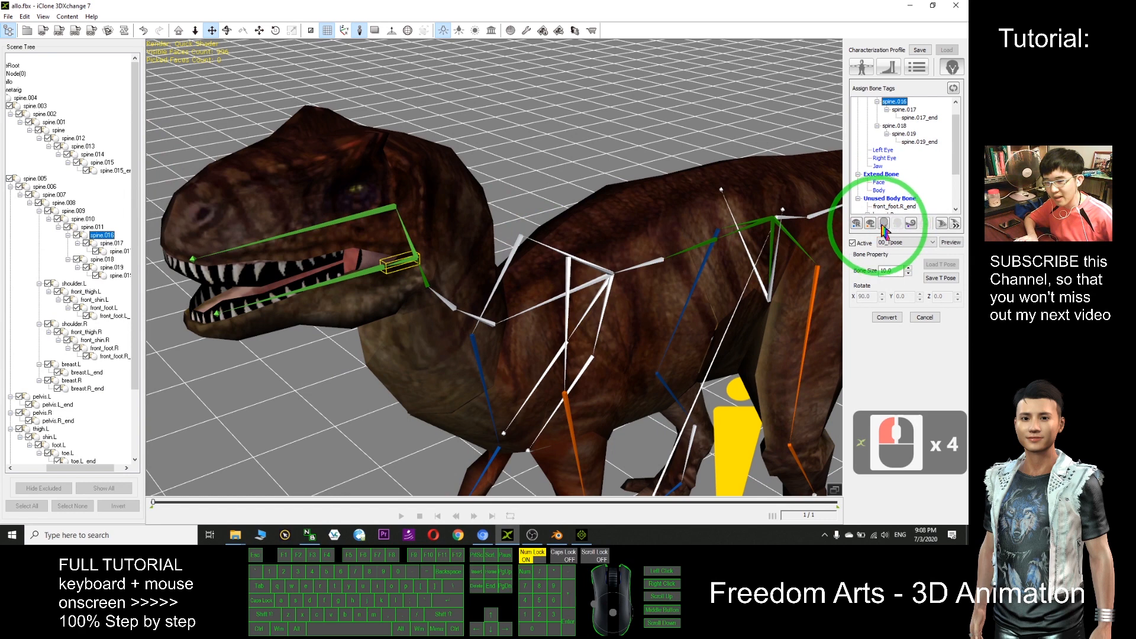
left_click(916, 226)
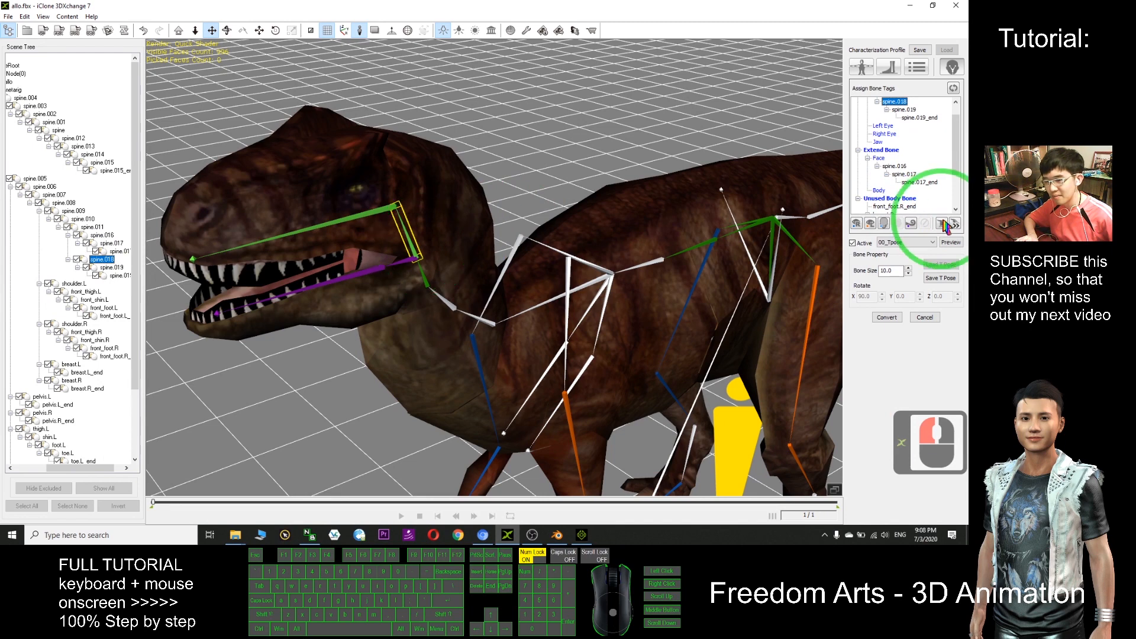
left_click(411, 246)
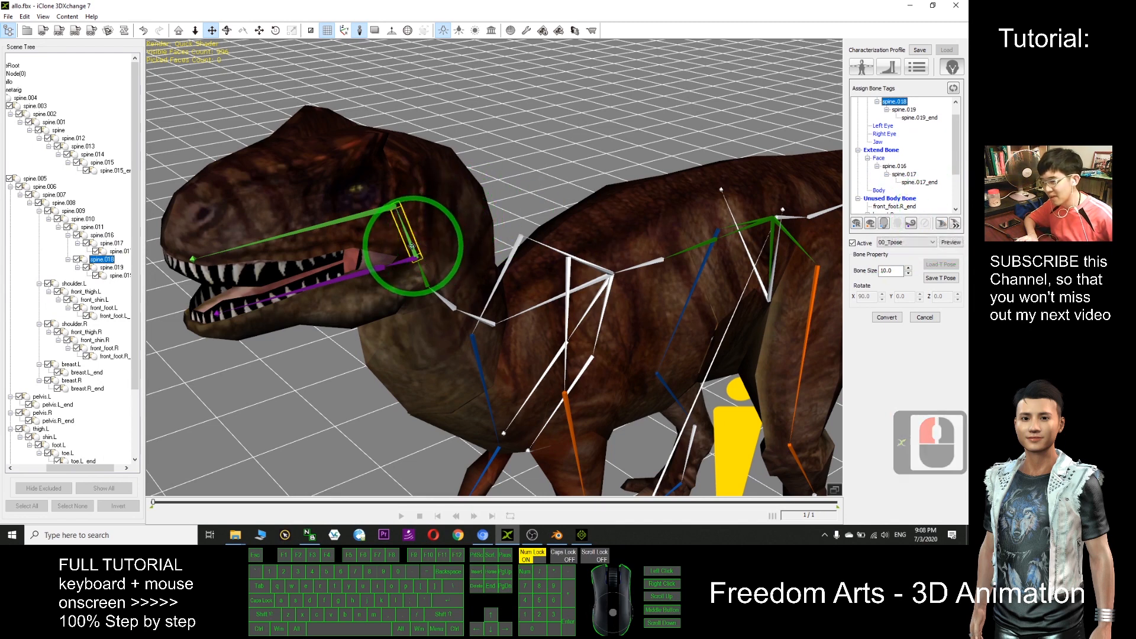
left_click(912, 224)
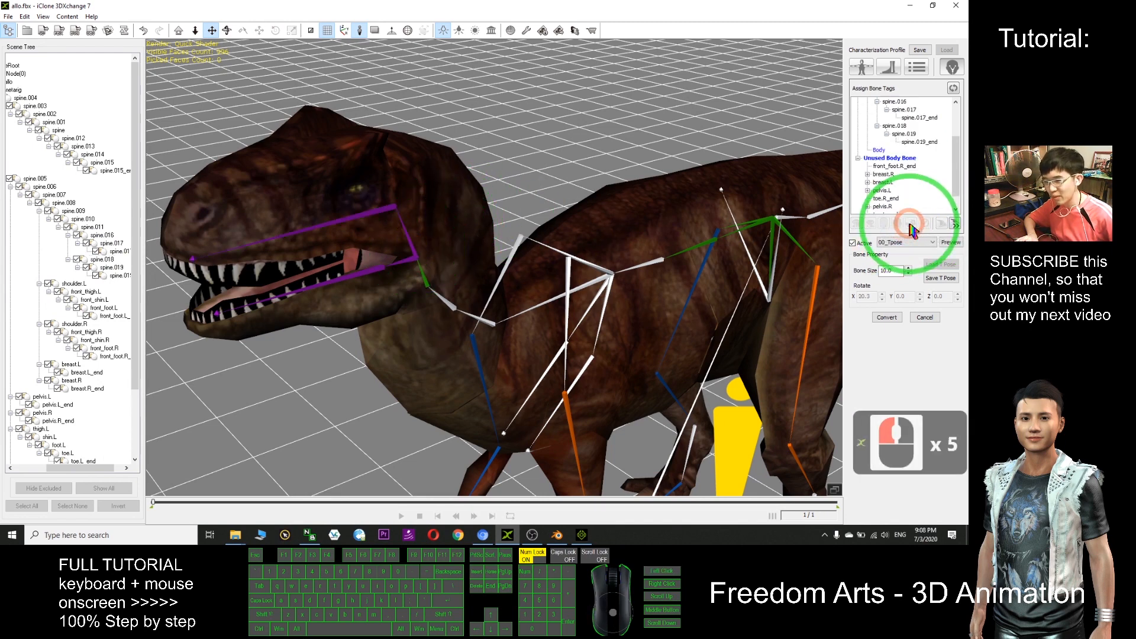
Select the tail's root bone spine.003 in the model
scroll(402, 262, "down", 5)
key("x")
left_click_drag(713, 285, 580, 176)
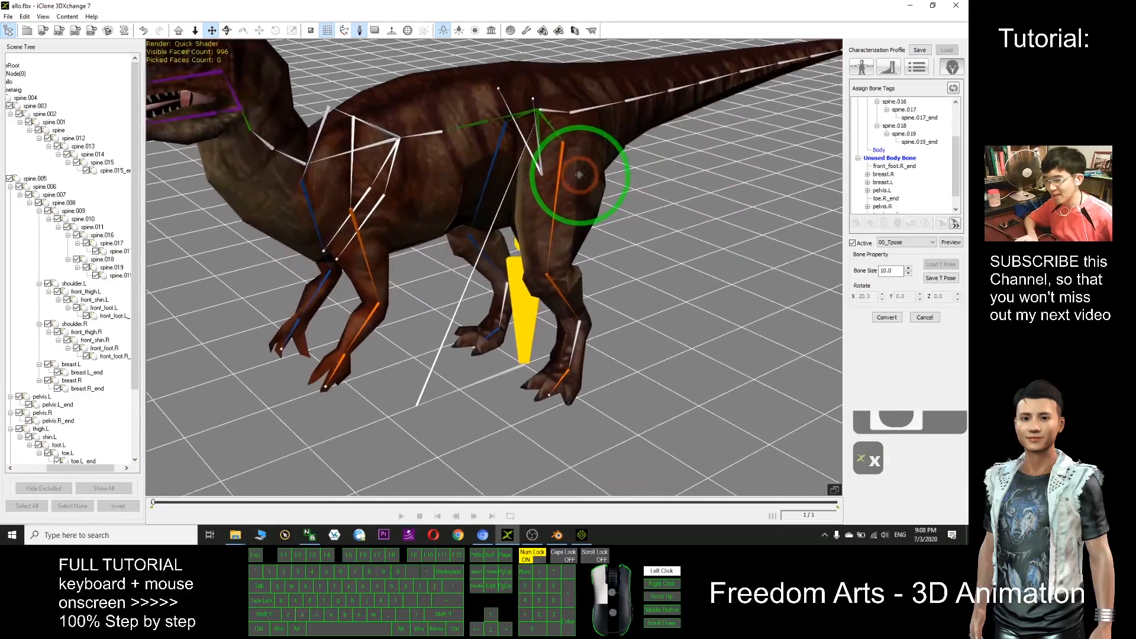
left_click_drag(601, 226, 314, 253)
double_click(325, 256)
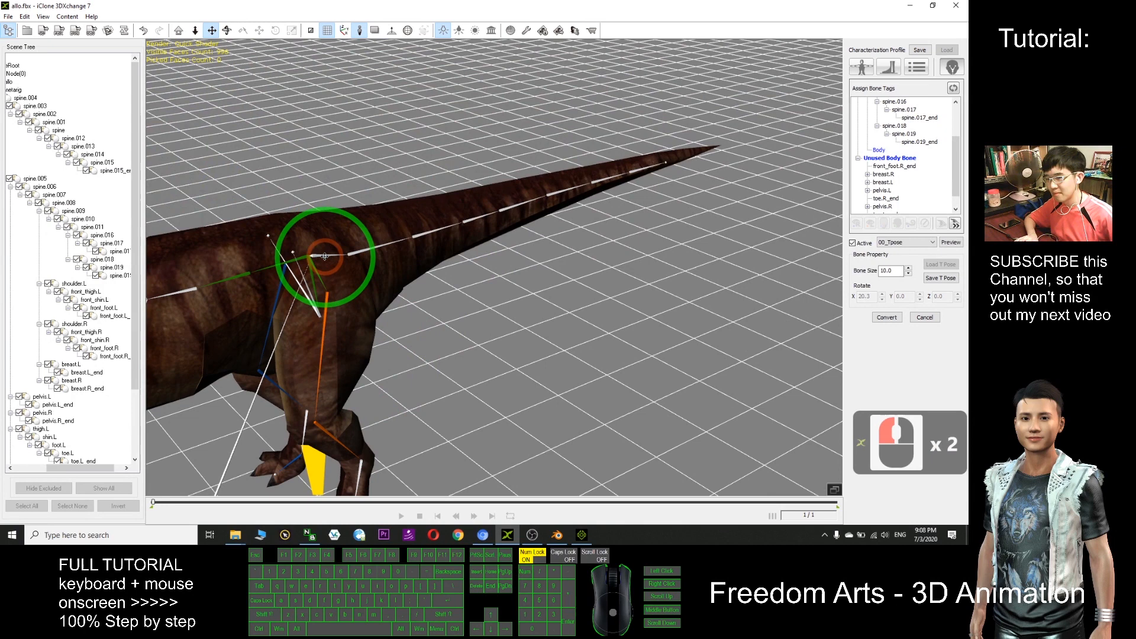
double_click(324, 257)
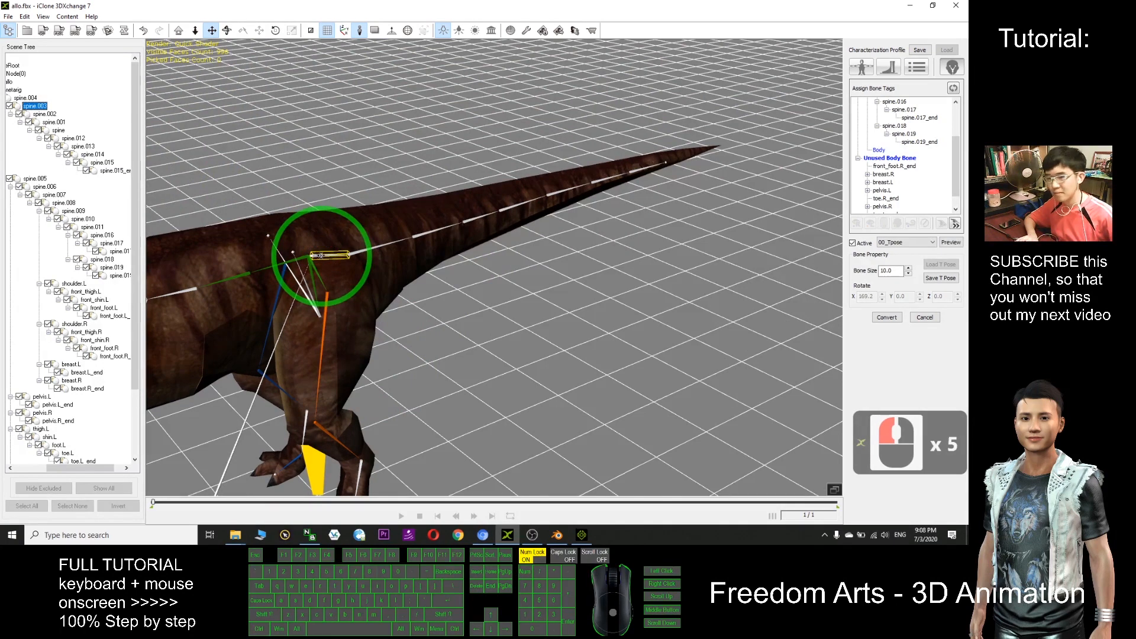
left_click_drag(363, 276, 448, 277)
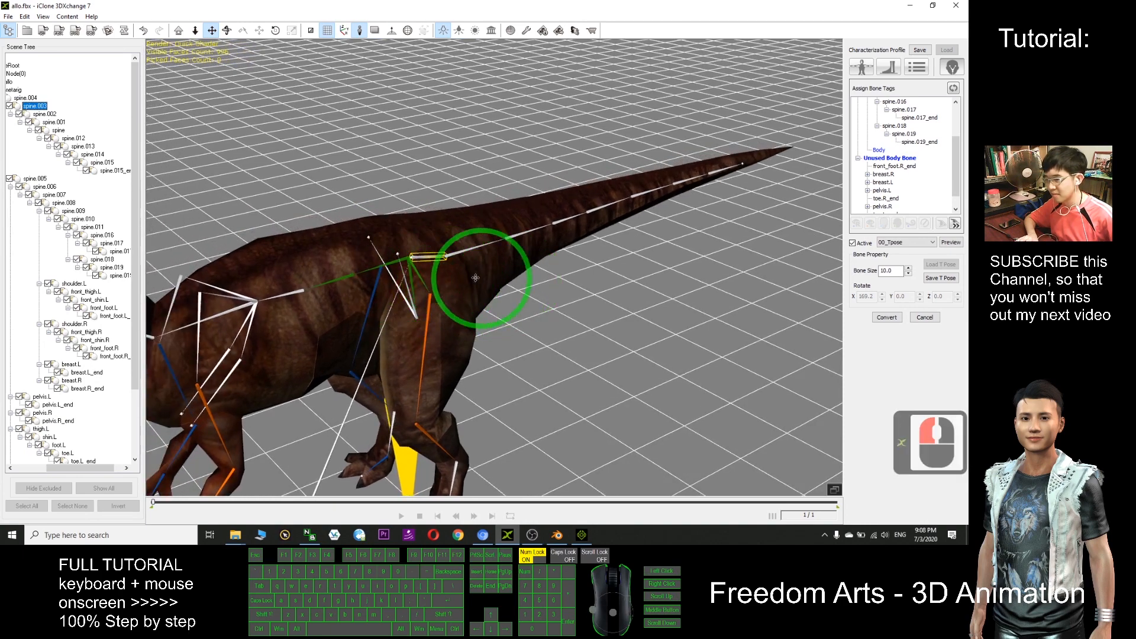
Examine from several angles how spine.003 meets the hip, pelvis and thigh bones
scroll(475, 278, "up", 13)
key("c")
left_click_drag(425, 289, 973, 151)
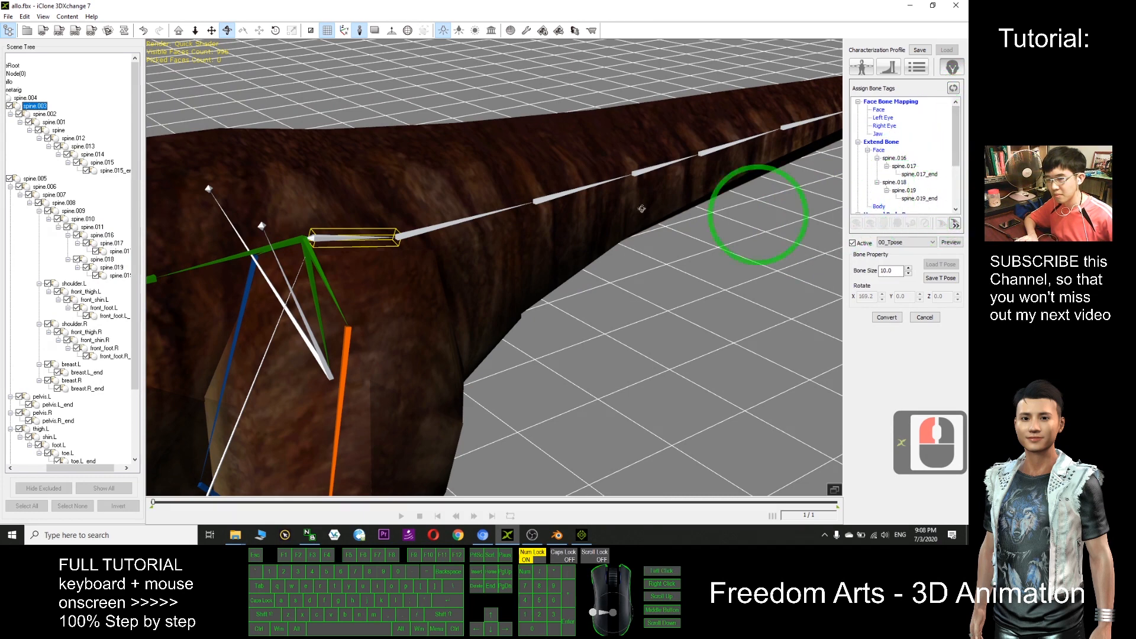
scroll(428, 245, "down", 12)
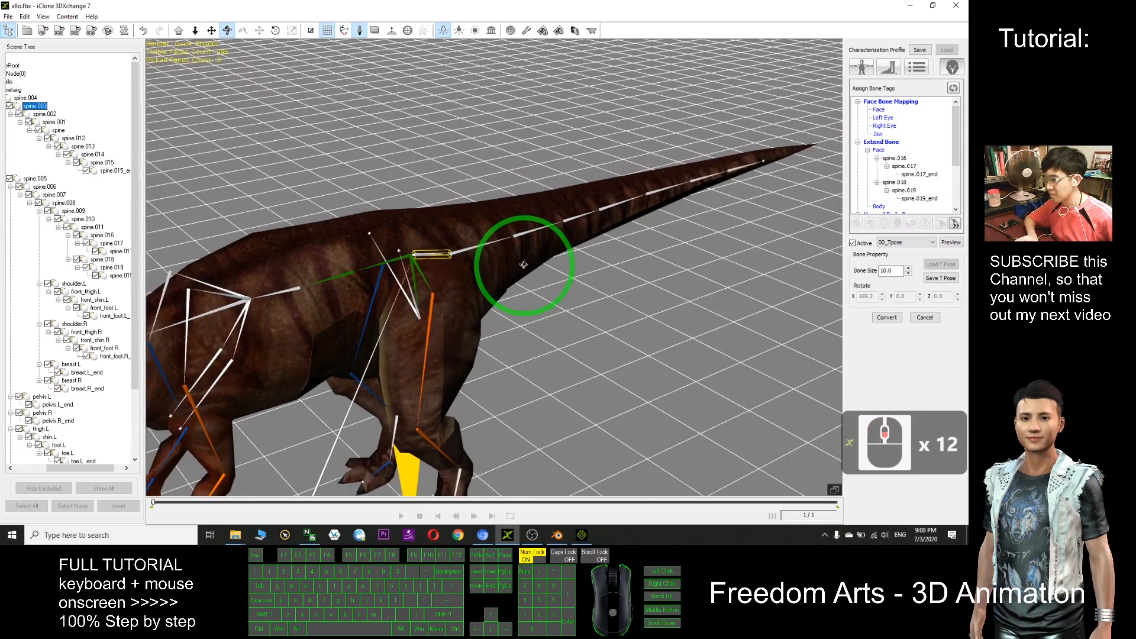
scroll(523, 266, "up", 5)
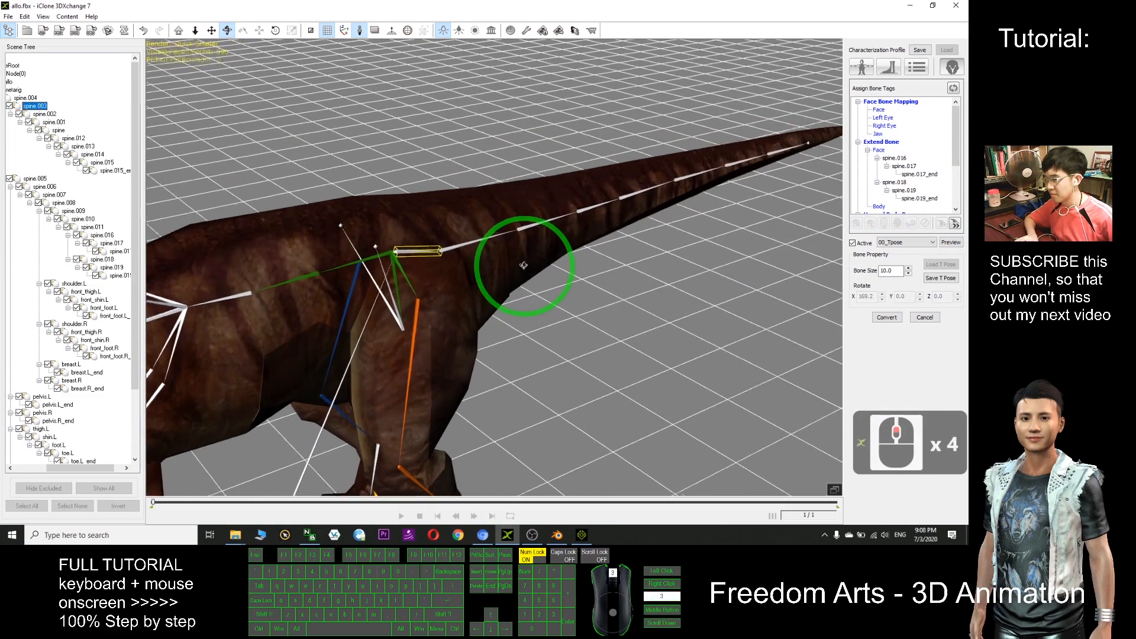
key("c")
left_click_drag(499, 310, 507, 254)
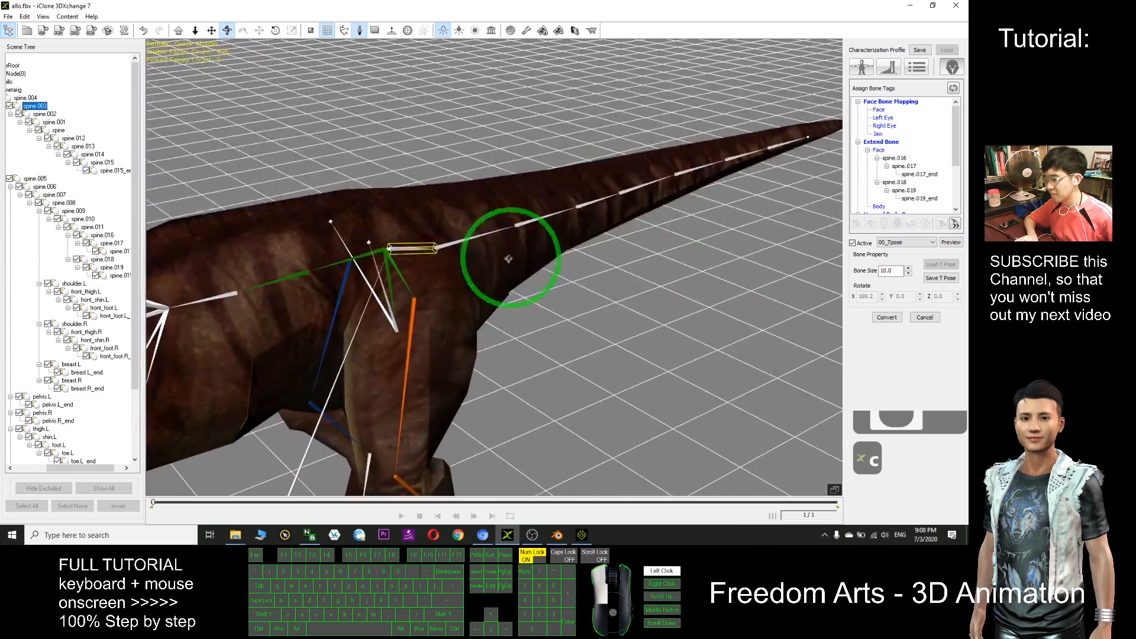
scroll(568, 375, "down", 20)
key("x")
left_click_drag(595, 341, 602, 336)
key("c")
left_click_drag(604, 335, 560, 323)
scroll(573, 302, "up", 6)
key("x")
scroll(560, 323, "up", 15)
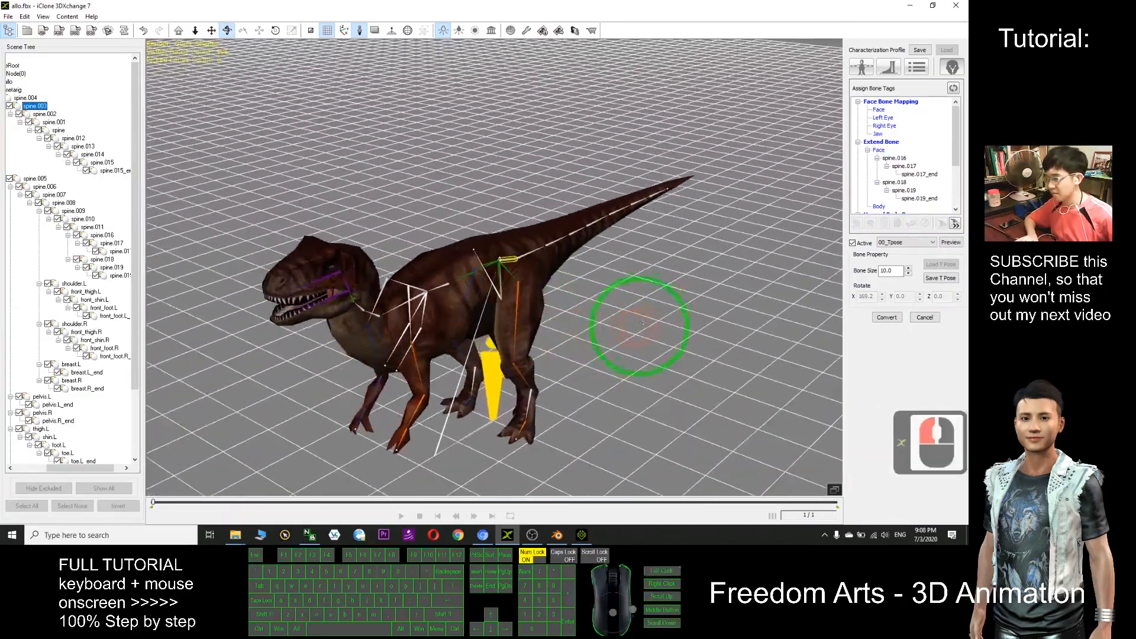
key("c")
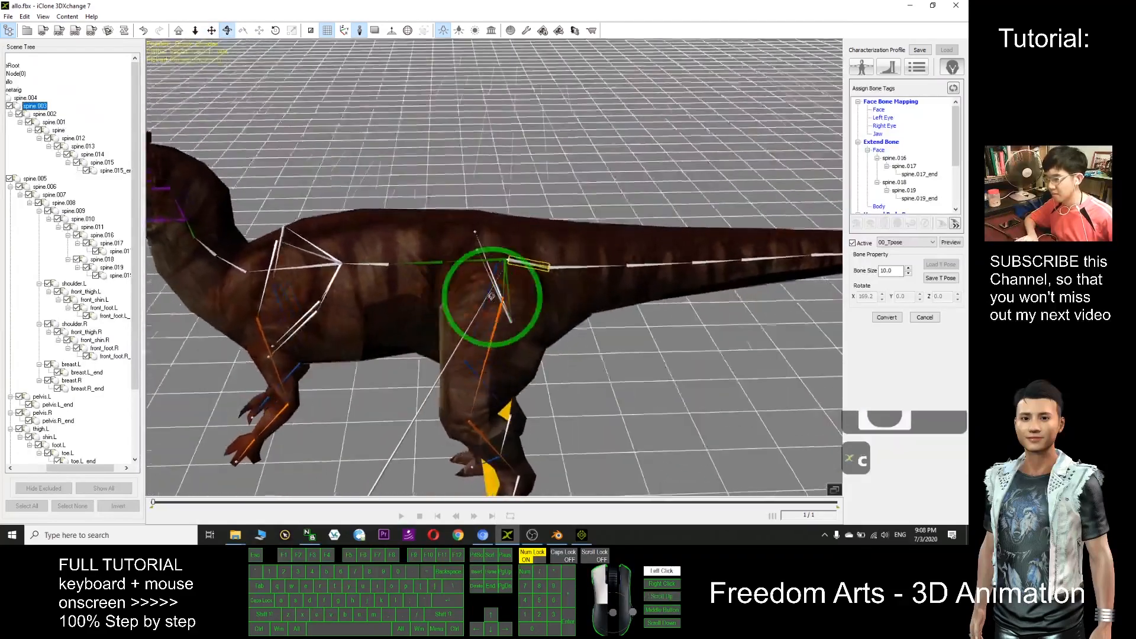
scroll(509, 301, "up", 10)
key("x")
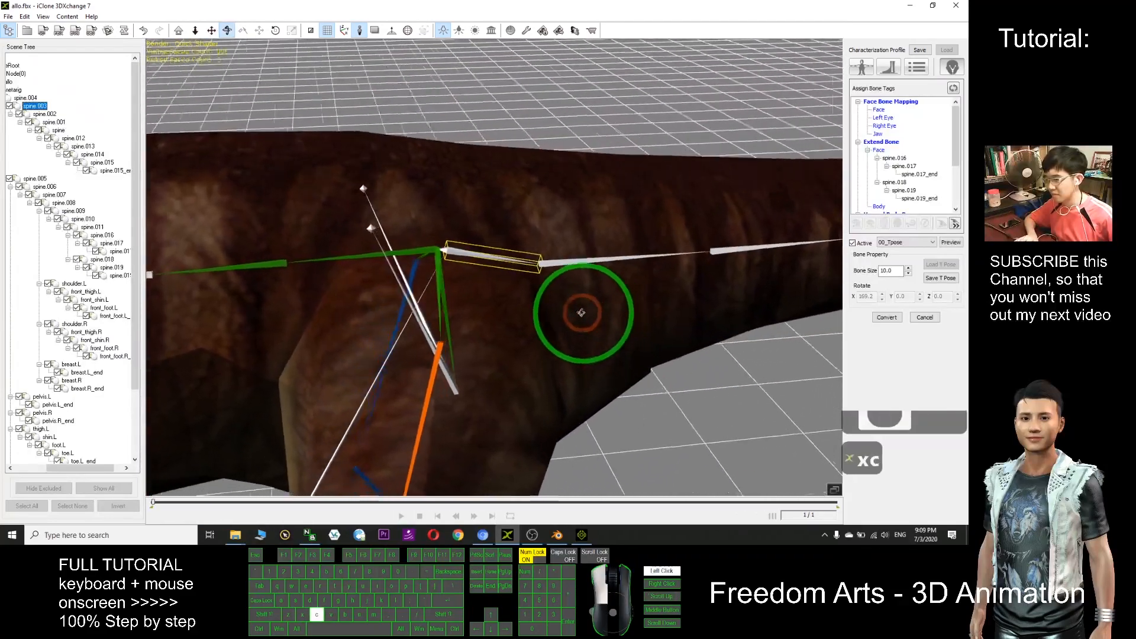
Select the torso bone spine.006 and try picking the tail bone behind the hip
left_click_drag(581, 312, 284, 273)
left_click(277, 258)
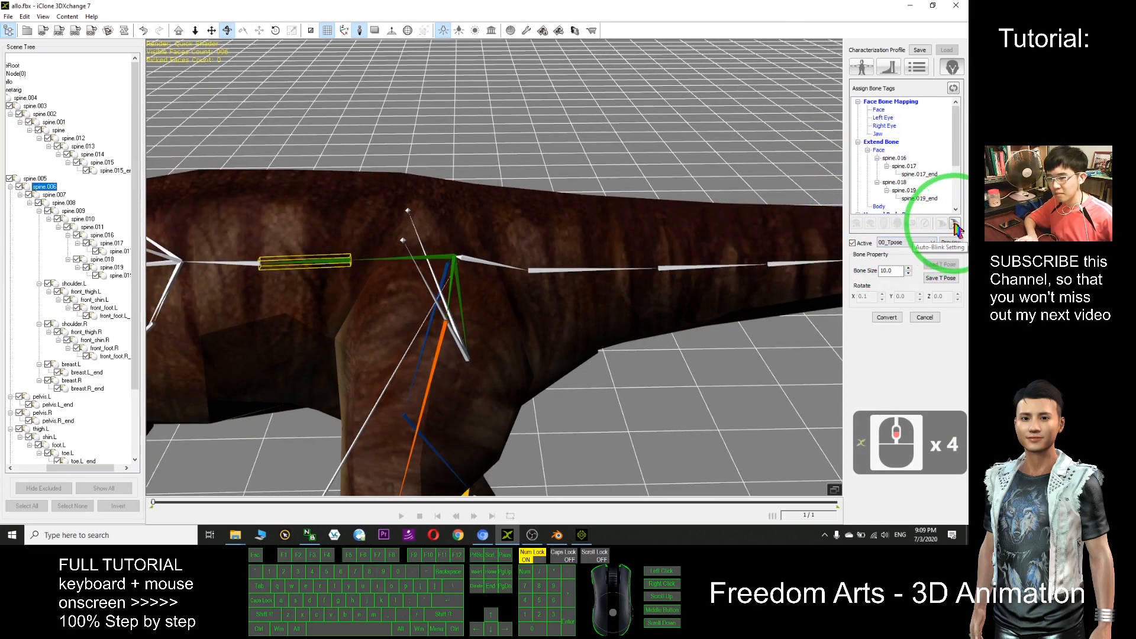
double_click(503, 267)
double_click(495, 267)
left_click(487, 263)
Select metarig in the skeleton hierarchy to identify the bone running from the hip to the ground
left_click_drag(475, 263, 507, 296)
mouse_move(148, 249)
left_mouse_down()
mouse_move(204, 251)
mouse_move(137, 247)
left_mouse_up()
left_click_drag(72, 469, 44, 469)
left_click(52, 99)
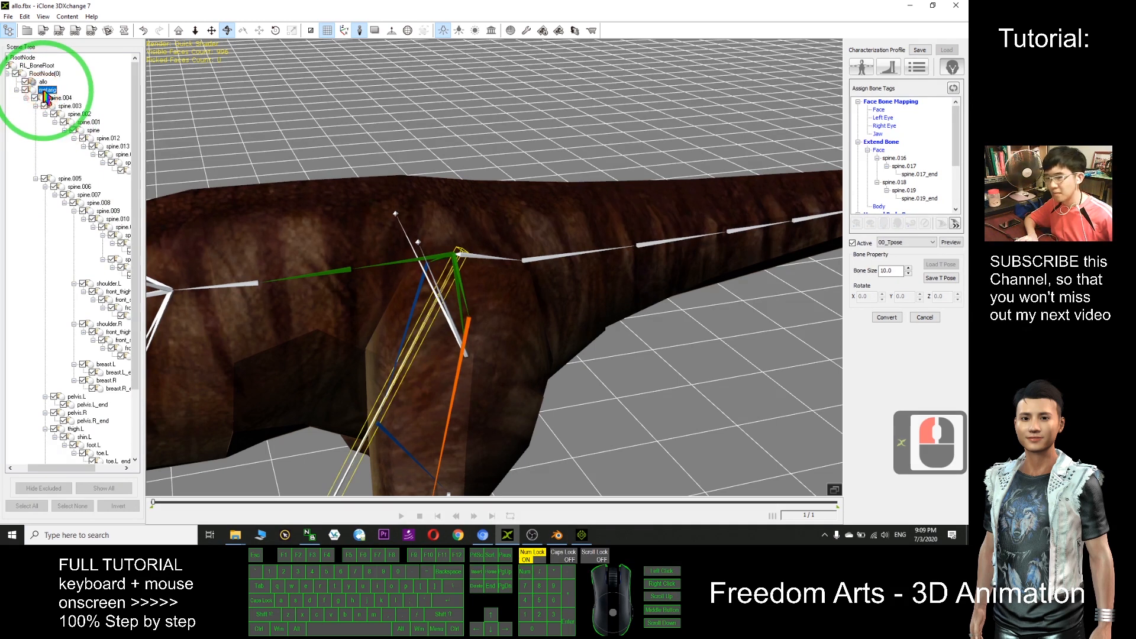
scroll(73, 123, "down", 4)
scroll(92, 140, "up", 7)
Select the torso bone spine.007 and inspect the bones meeting at the hip up close
double_click(235, 285)
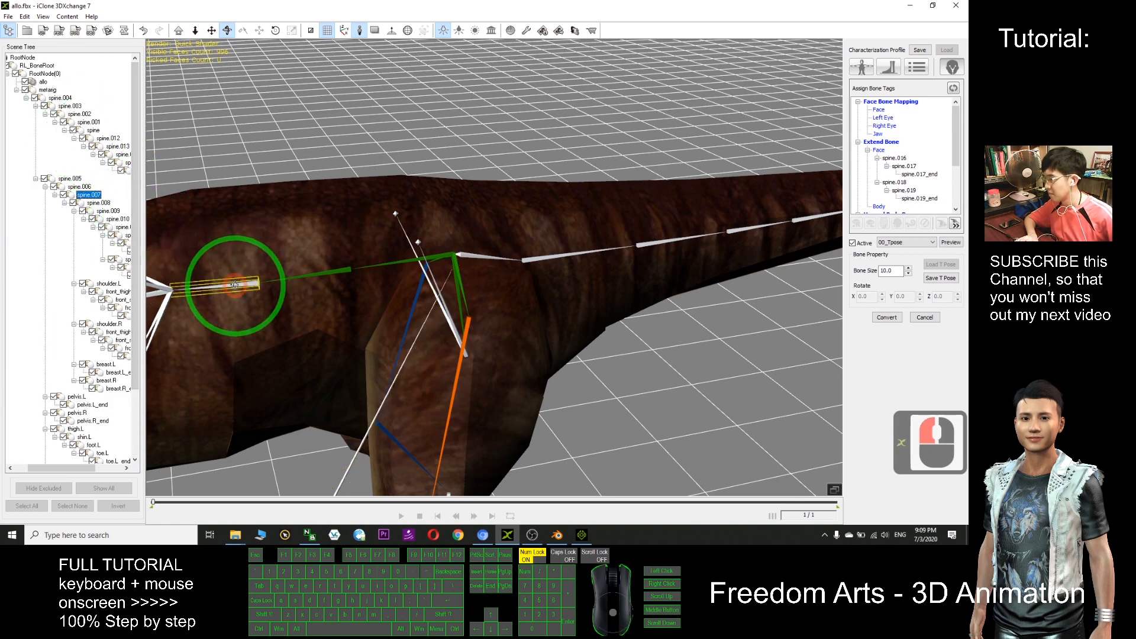
scroll(267, 283, "down", 14)
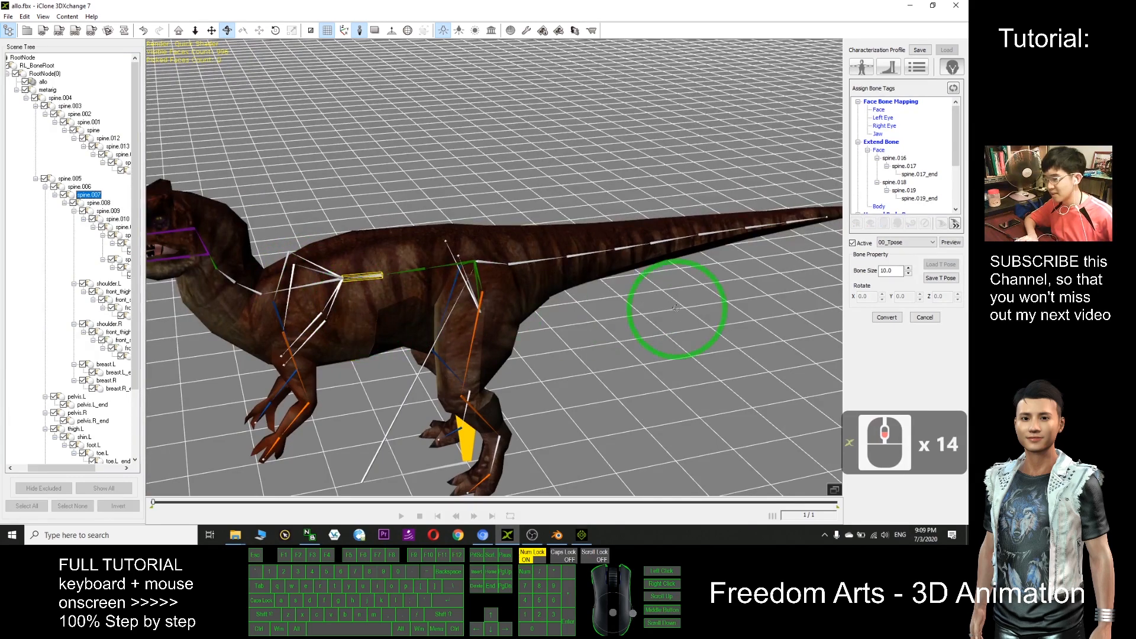
scroll(558, 314, "up", 8)
scroll(614, 303, "up", 11)
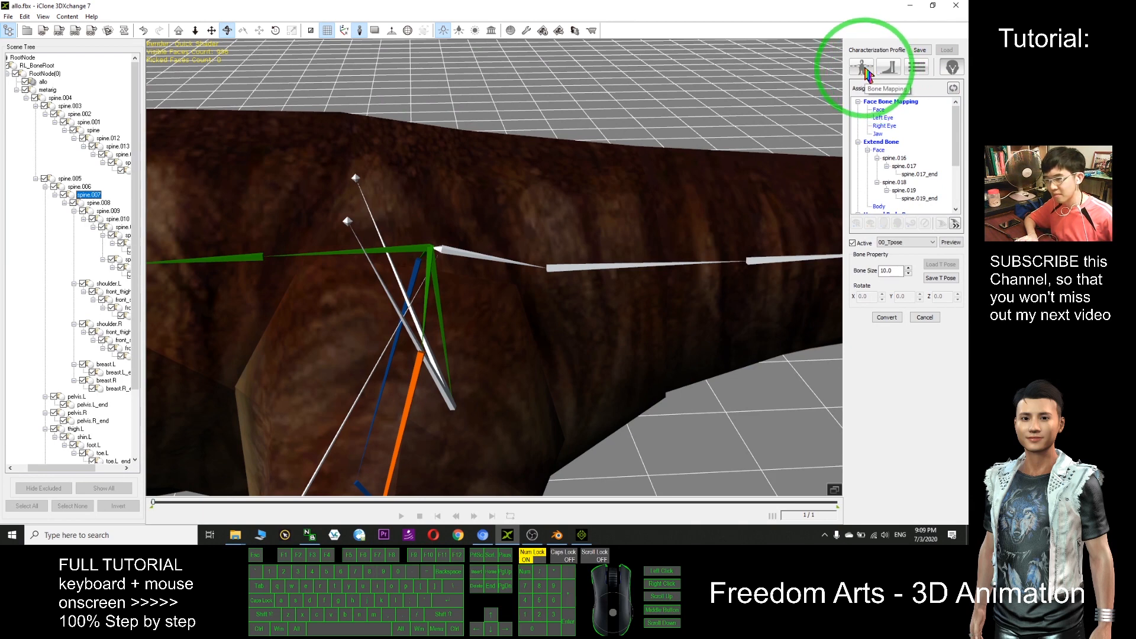
Deactivate the characterization and remap the body's hip to the short bone before the tail root, accepting removal of the extended bones
left_click(864, 67)
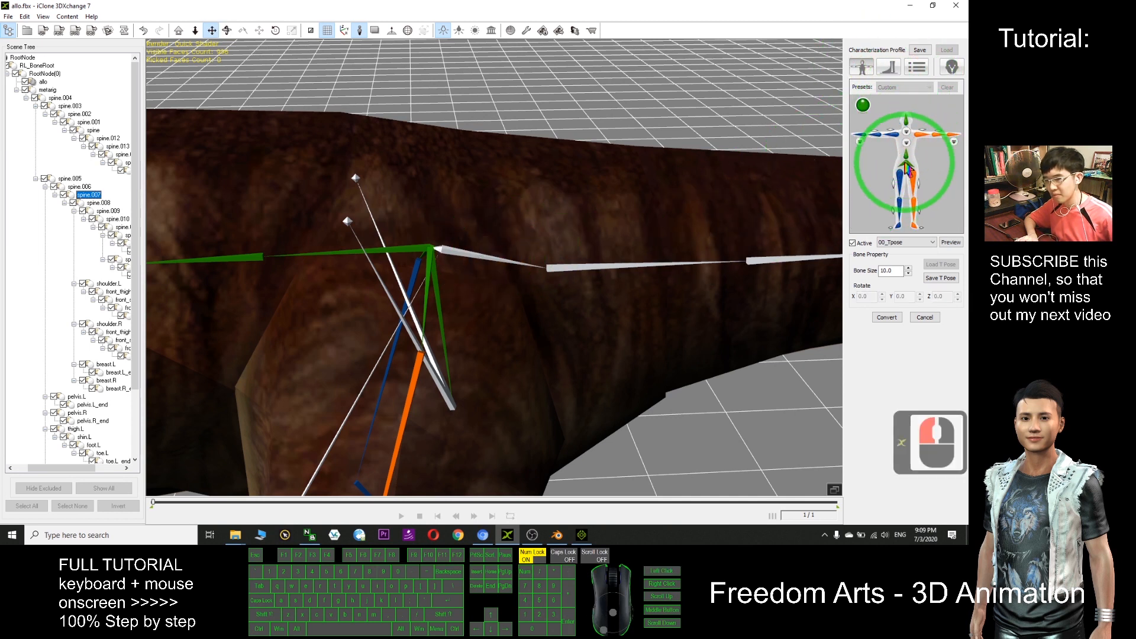
left_click(857, 244)
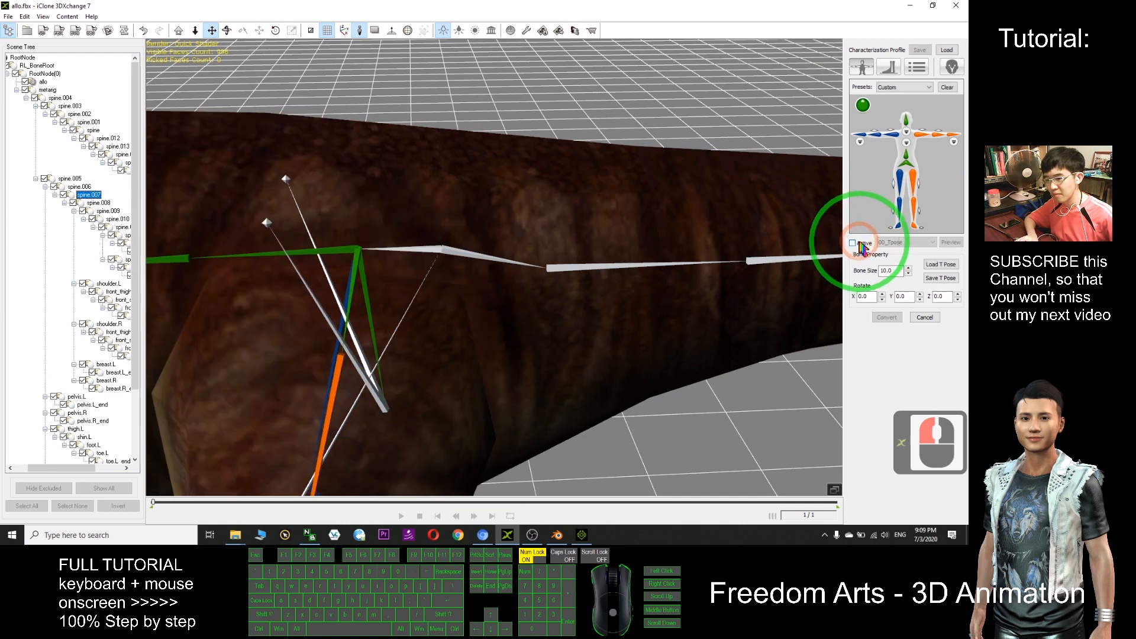
left_click(909, 174)
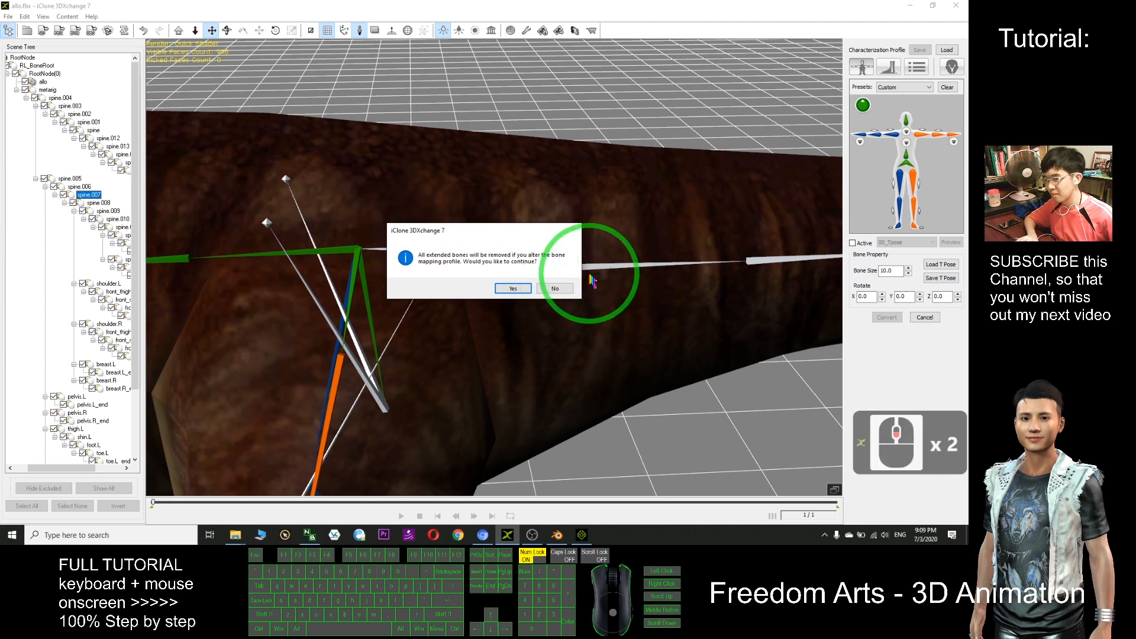
left_click(510, 289)
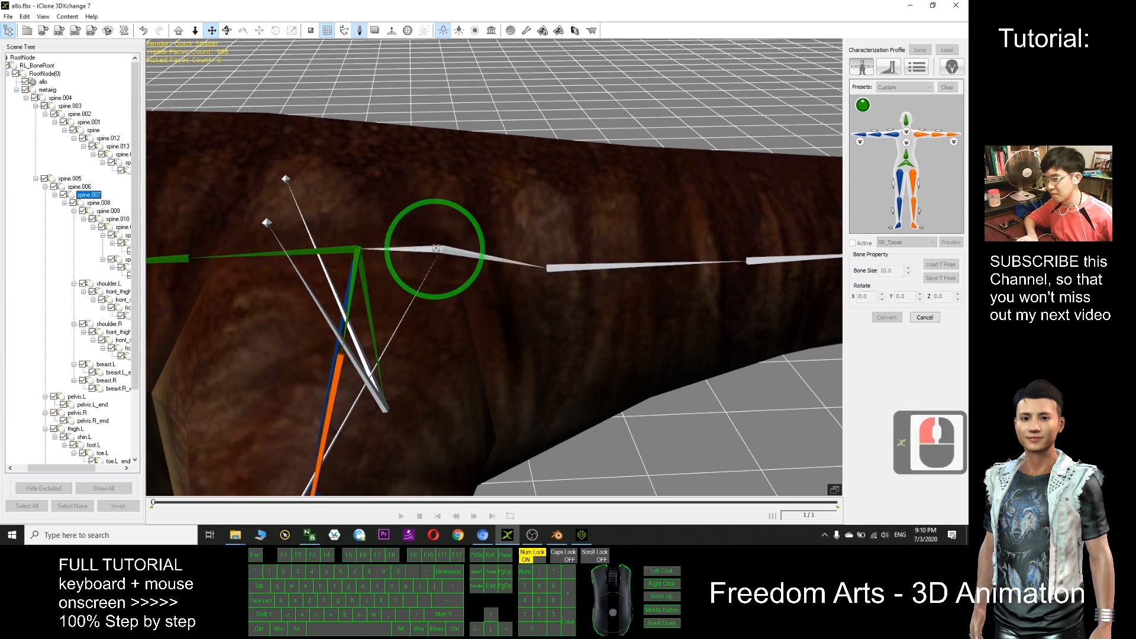
left_click(434, 246)
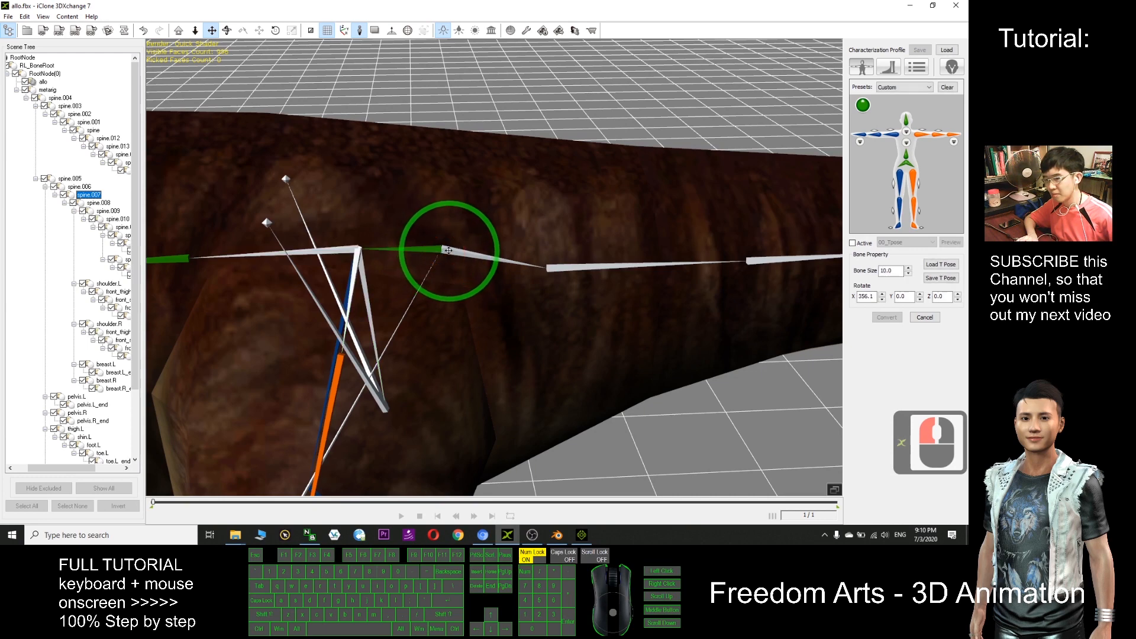
Select the first tail bone spine.003 and activate the characterization to check its availability among the extended bones
scroll(495, 253, "down", 6)
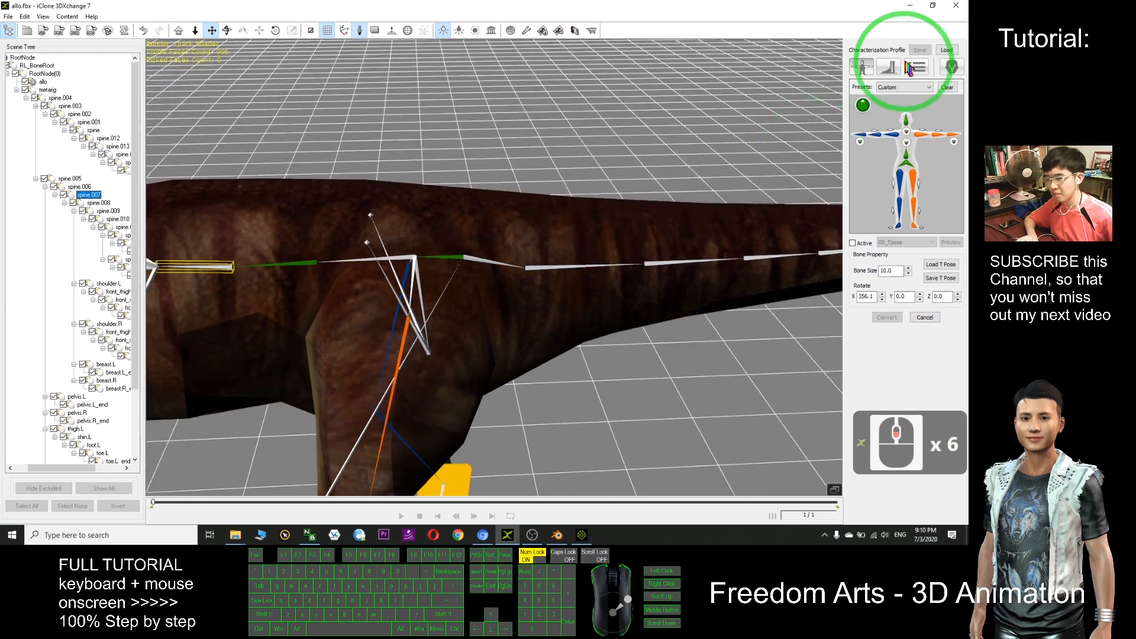
left_click(951, 69)
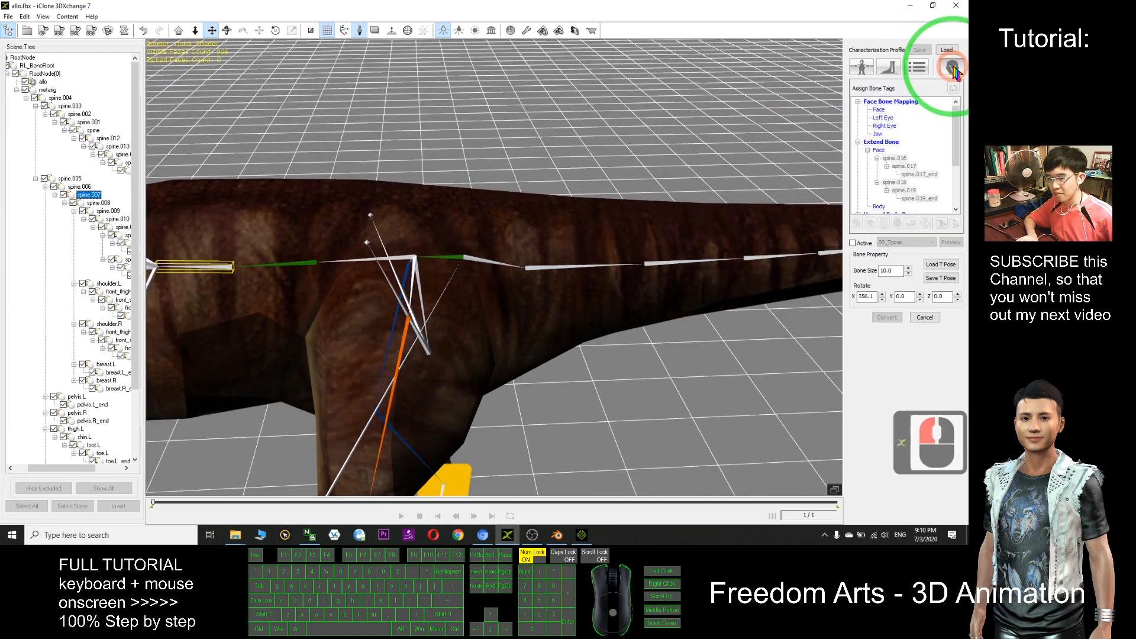
left_click(486, 260)
left_click(486, 261)
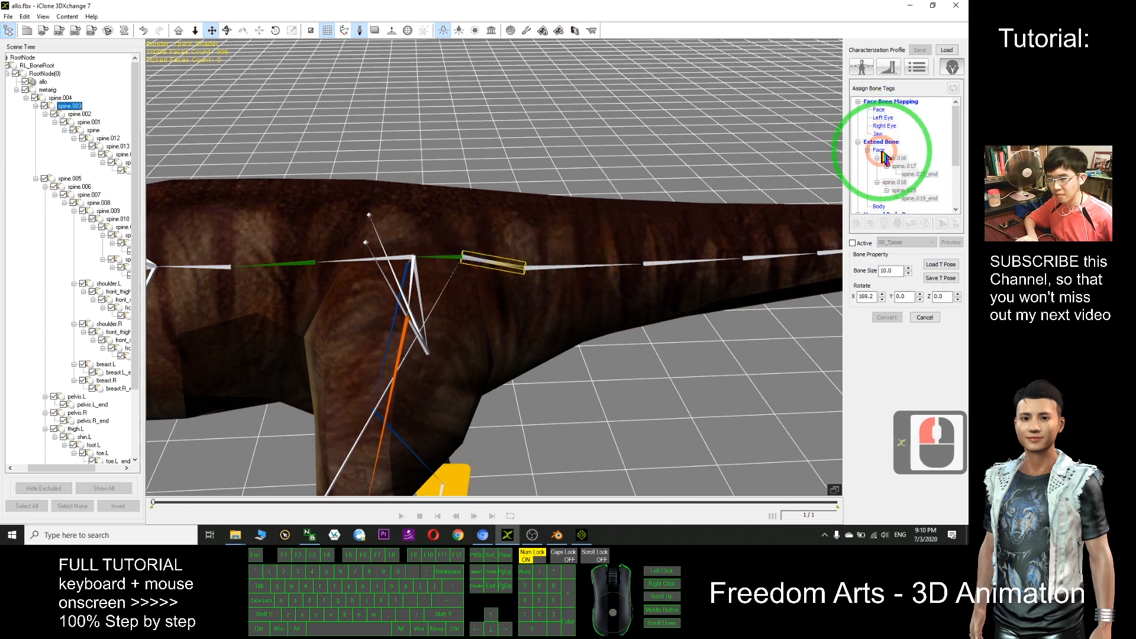
left_click(858, 245)
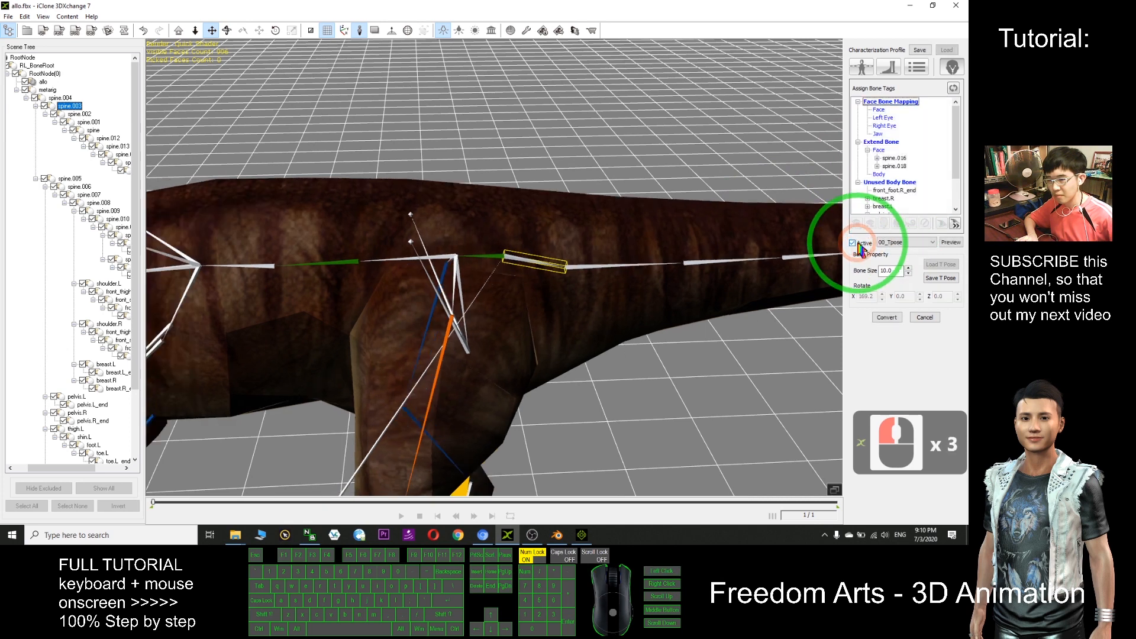
scroll(602, 254, "down", 4)
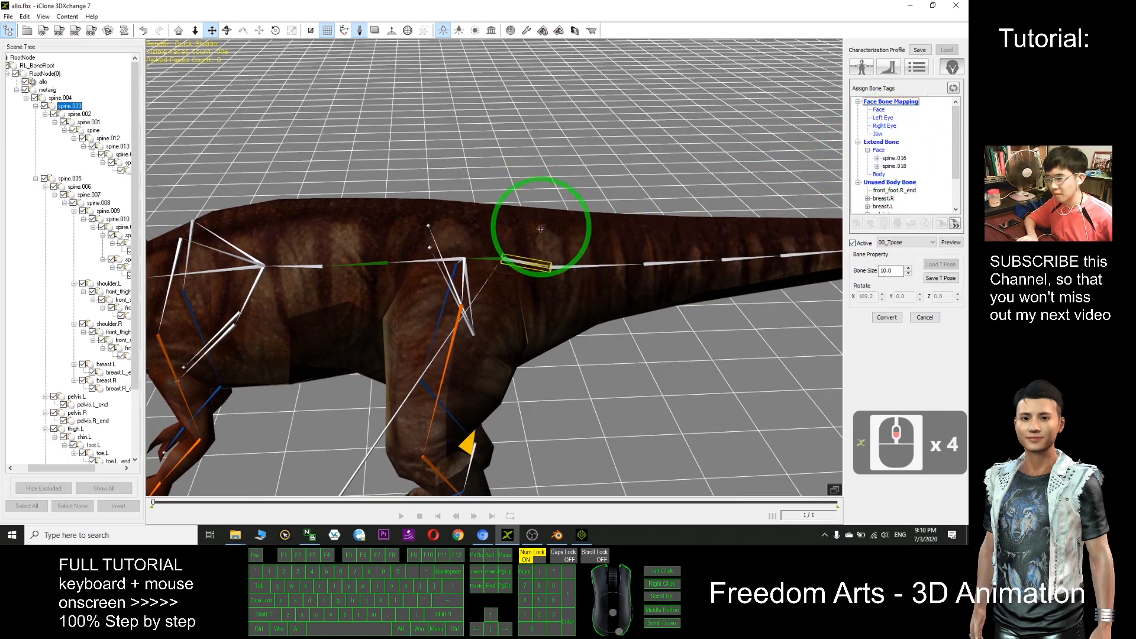
scroll(509, 296, "down", 17)
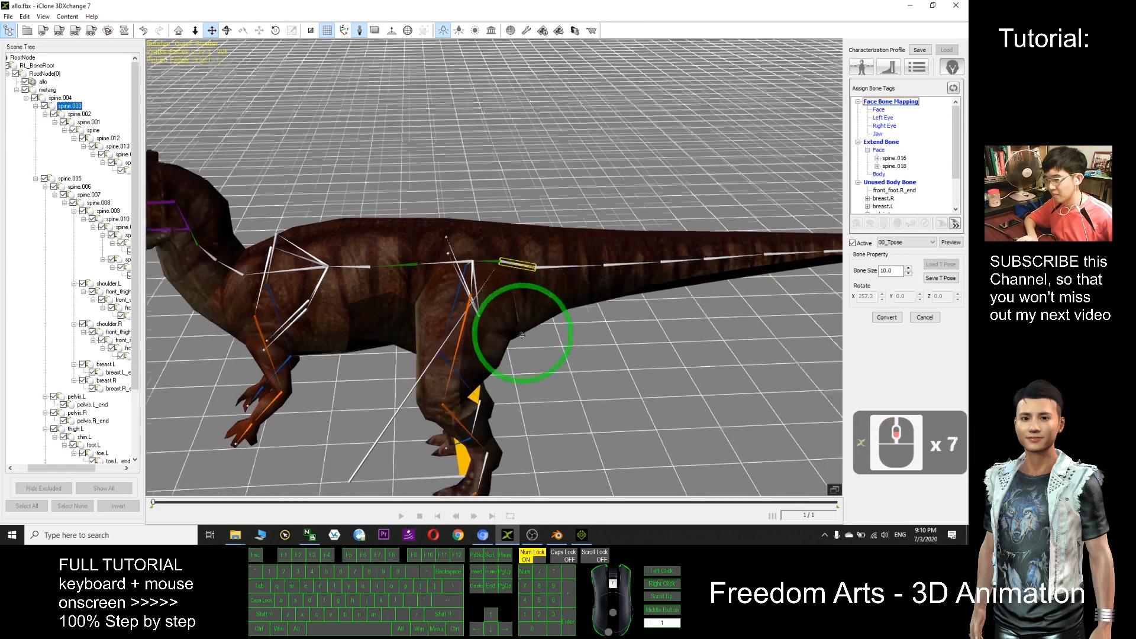
Select the metarig bone running from the hip down to the ground
scroll(513, 360, "up", 18)
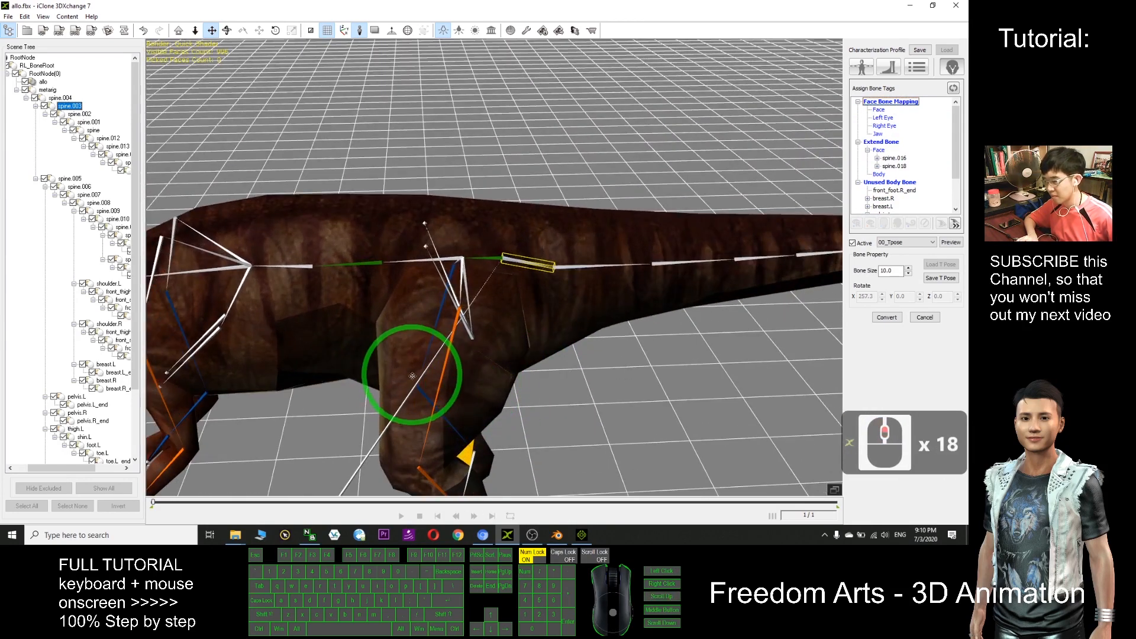
double_click(407, 397)
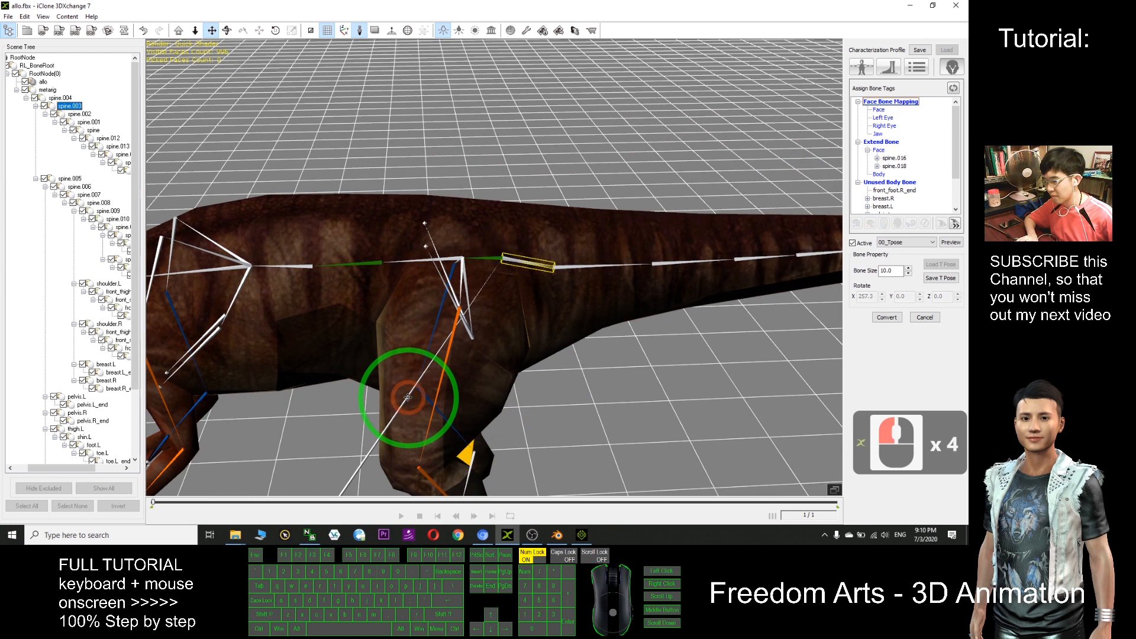
scroll(507, 304, "up", 13)
scroll(500, 304, "down", 3)
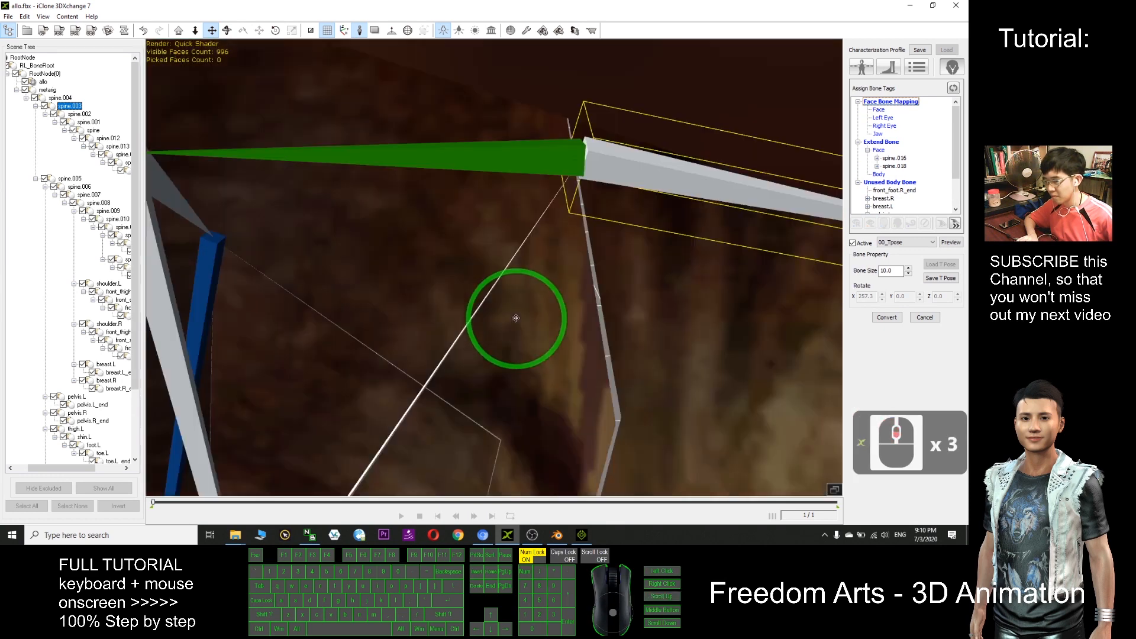
left_click(490, 296)
scroll(490, 296, "down", 5)
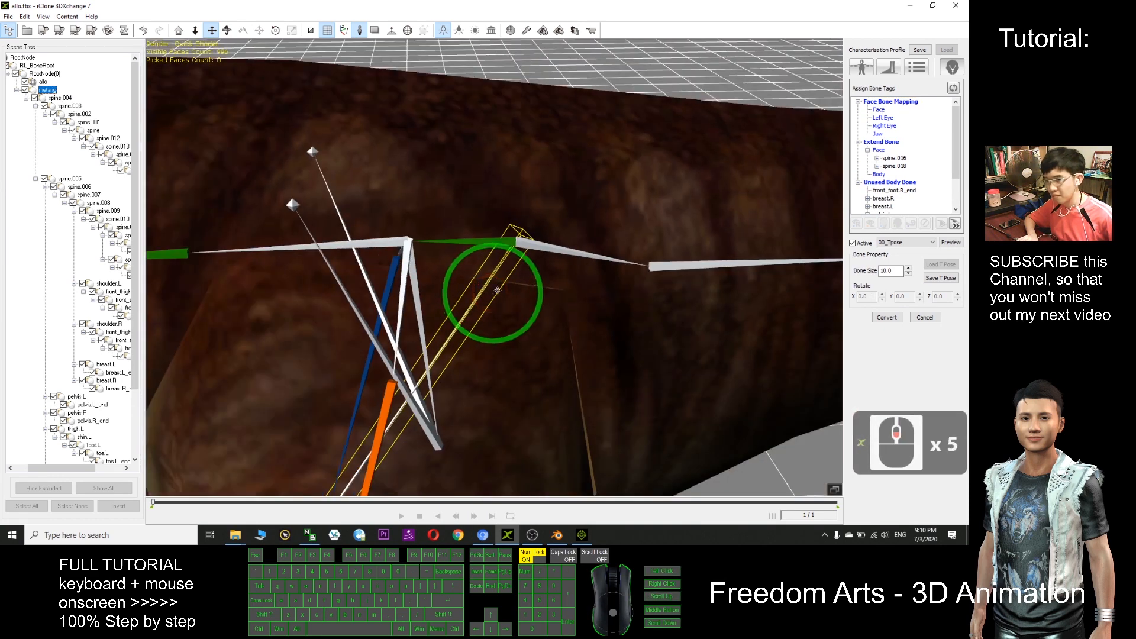
Deactivate the characterization and remap the body's hip to the metarig bone
left_click(863, 66)
left_click(838, 190)
left_click(460, 326)
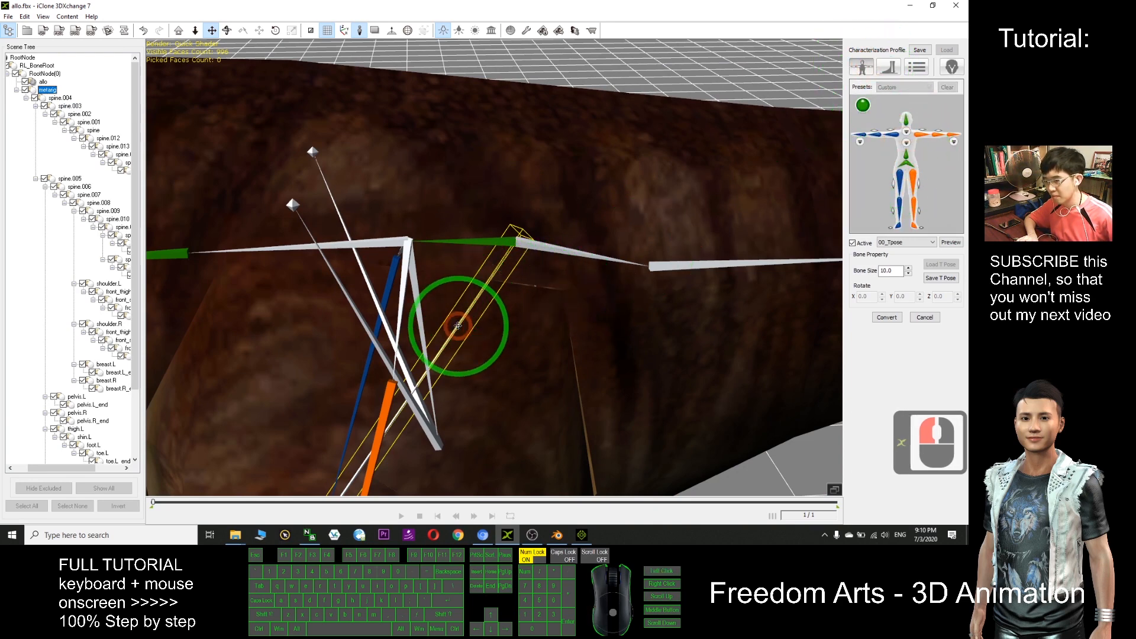
left_click(853, 243)
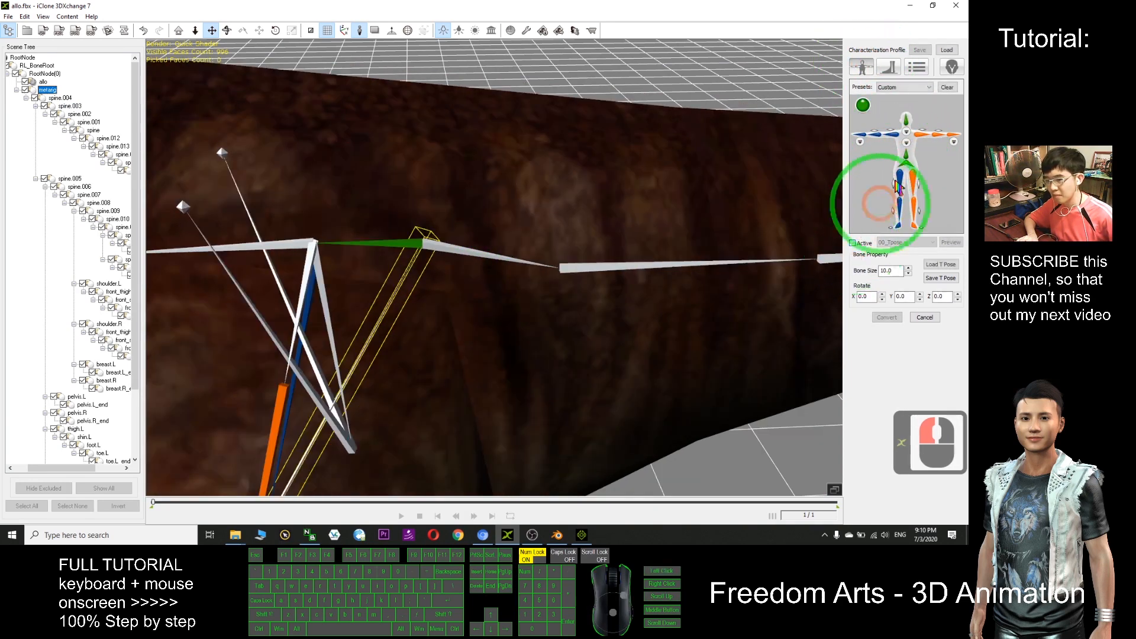
left_click(378, 333)
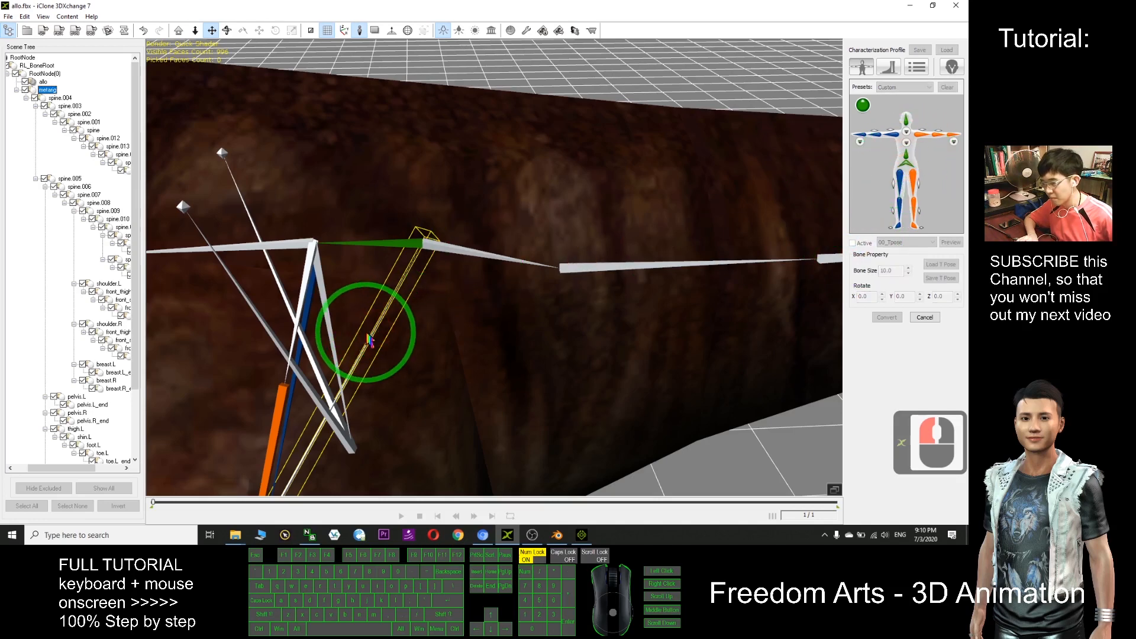
scroll(373, 336, "down", 4)
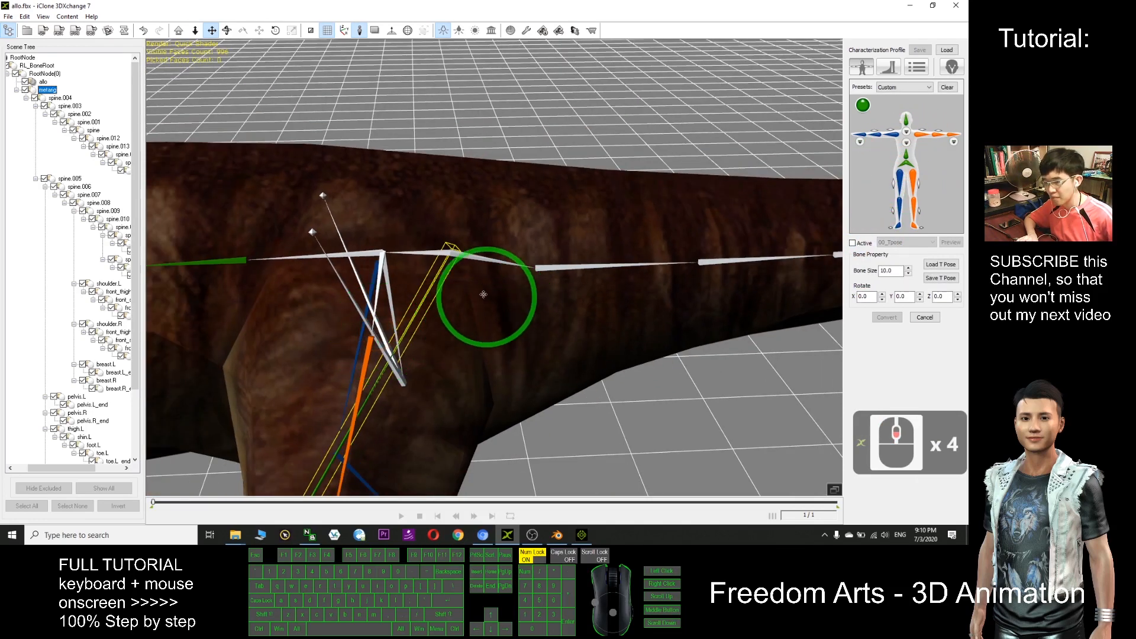
Select the first tail bone spine.003, activate the characterization in the bone tag settings, and examine the hip and tail bones
left_click(479, 258)
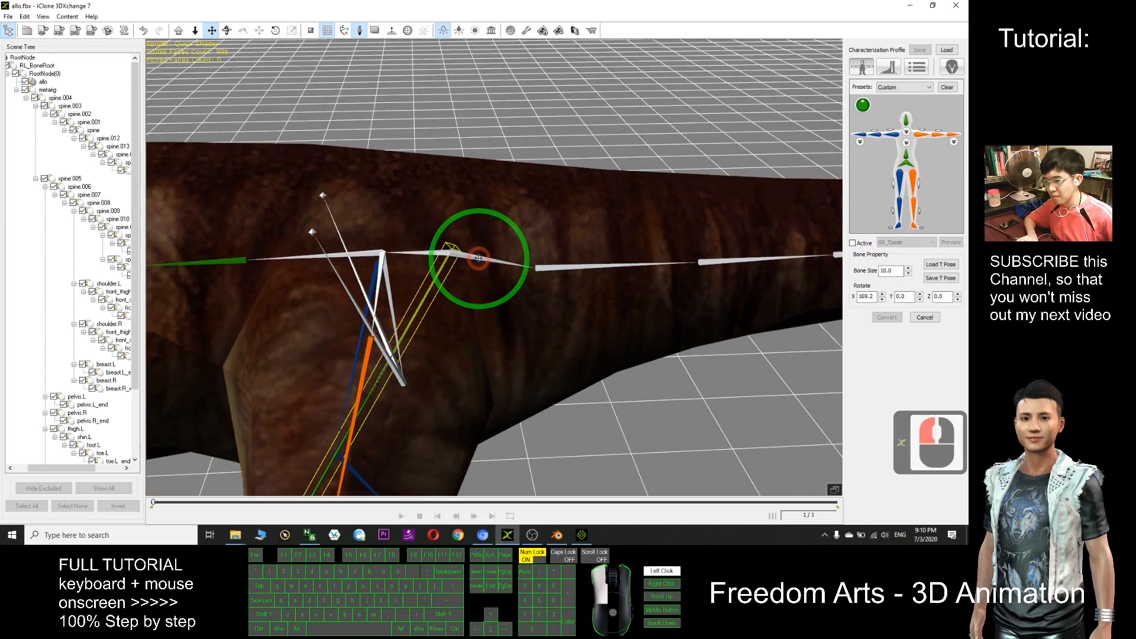
left_click(953, 67)
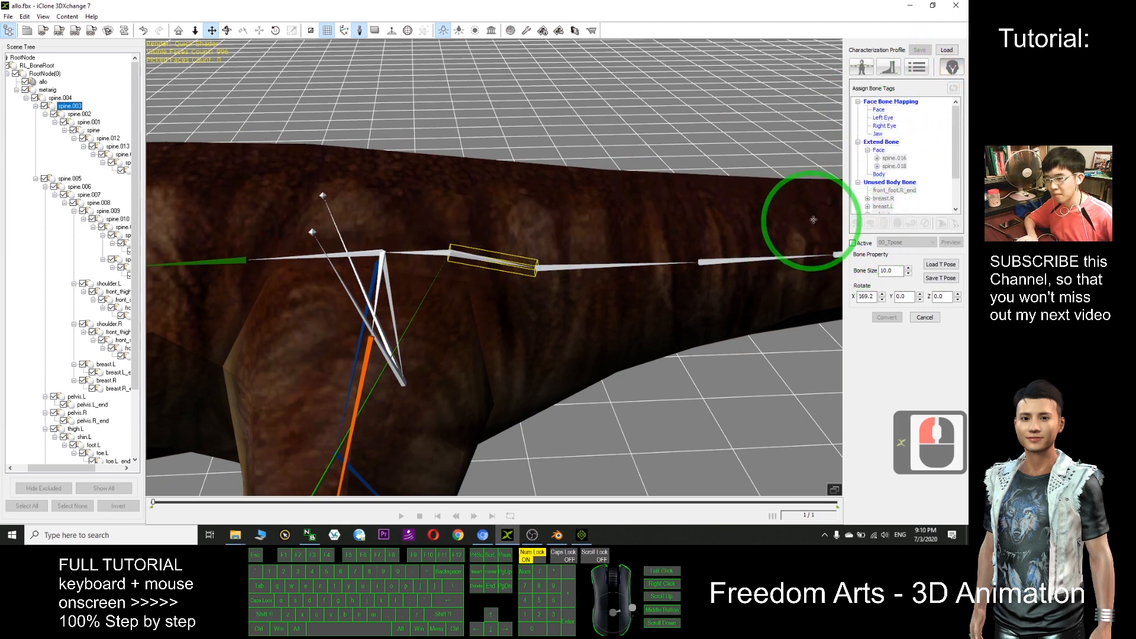
left_click(853, 243)
scroll(738, 254, "down", 17)
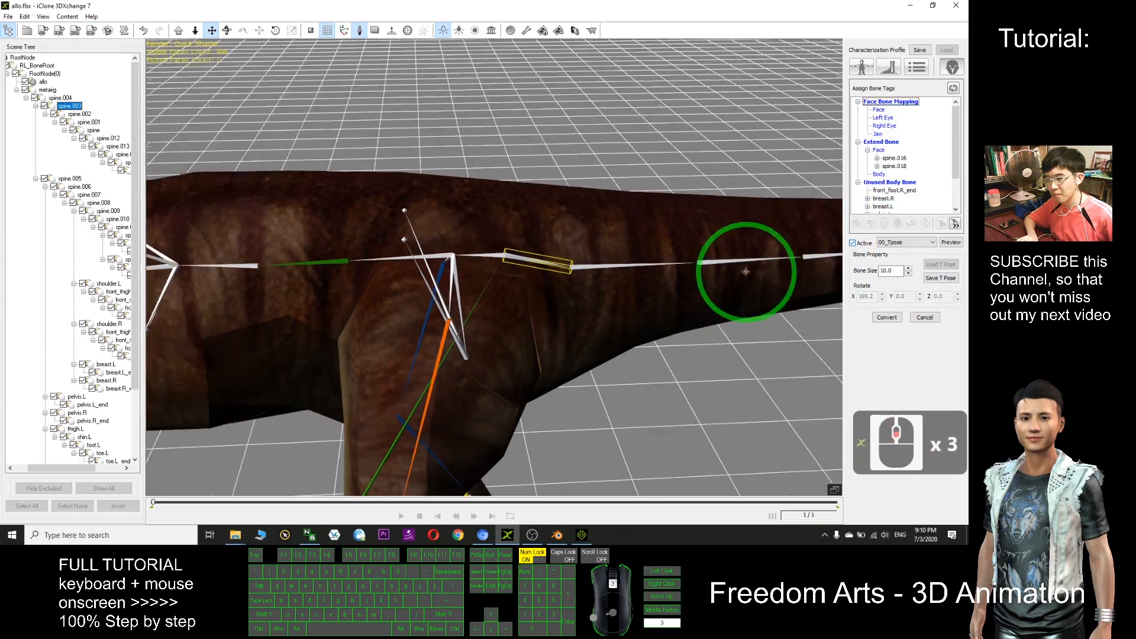
scroll(628, 358, "down", 4)
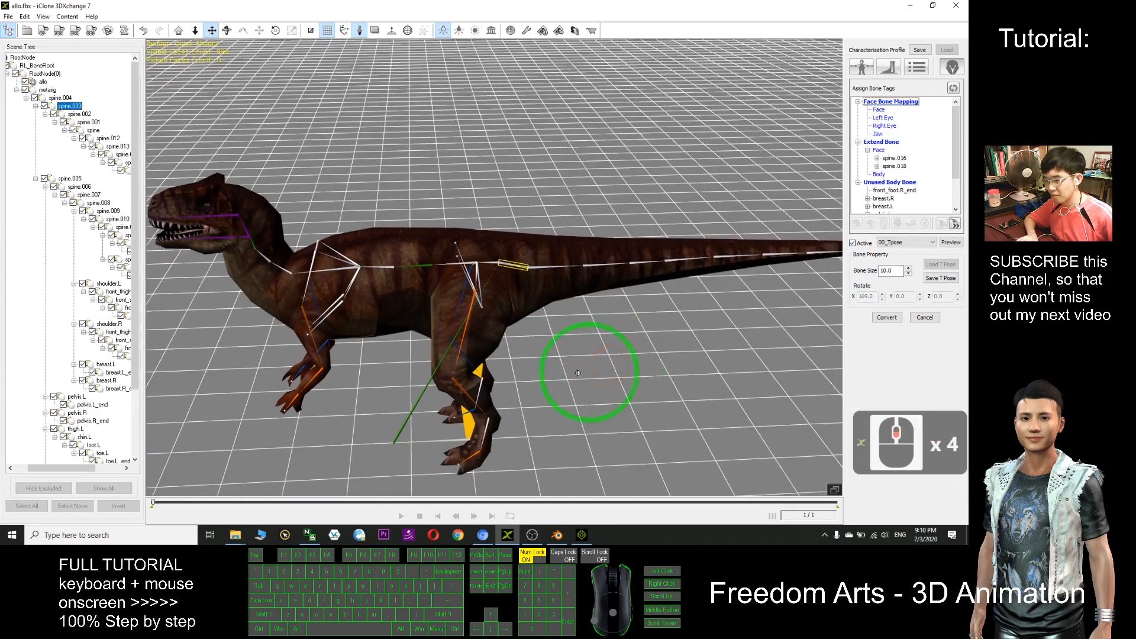
key("c")
left_click_drag(558, 308, 670, 254)
scroll(478, 304, "up", 17)
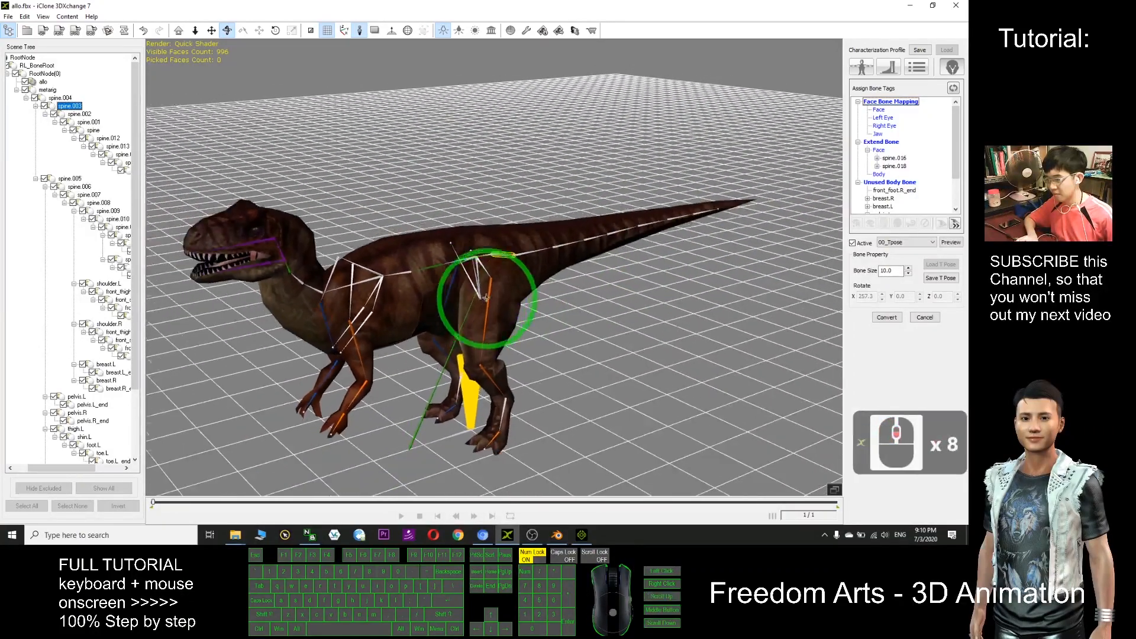
scroll(478, 304, "up", 6)
left_click_drag(640, 266, 506, 267)
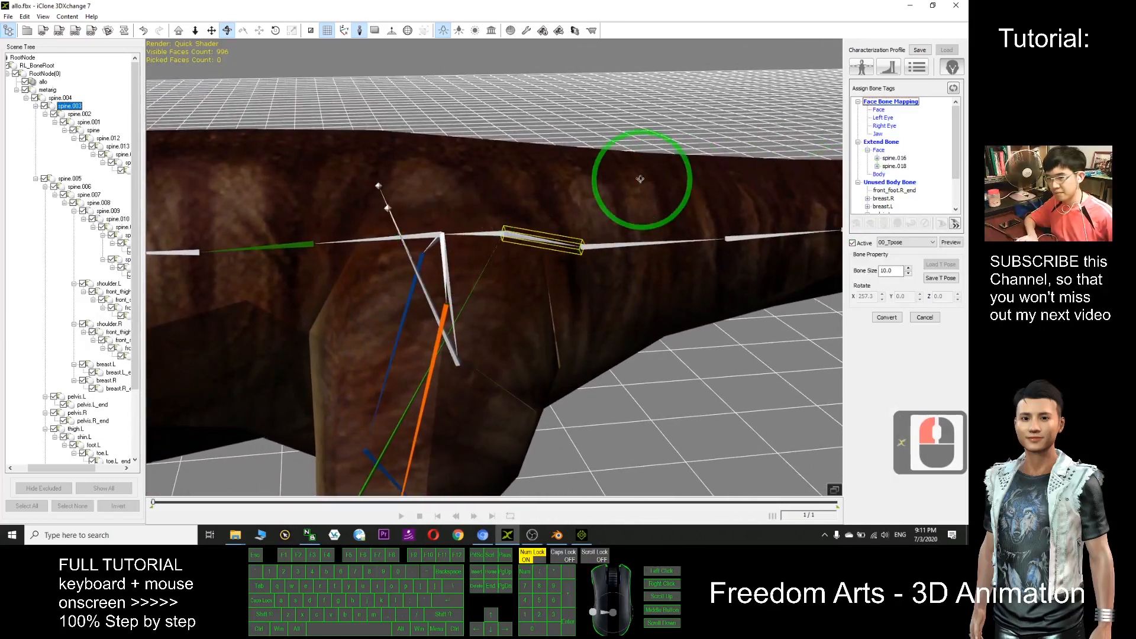
left_click_drag(650, 178, 761, 142)
Deactivate the characterization and remap the body's hip to the bone at the joint above the hind legs
left_click(845, 102)
left_click(862, 68)
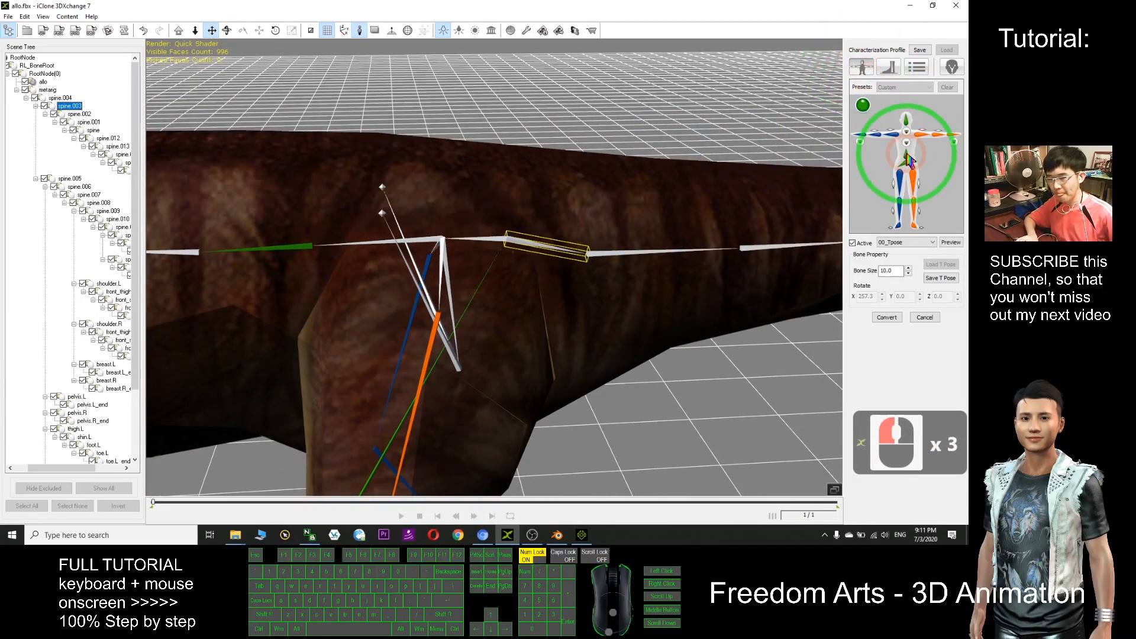
left_click(908, 171)
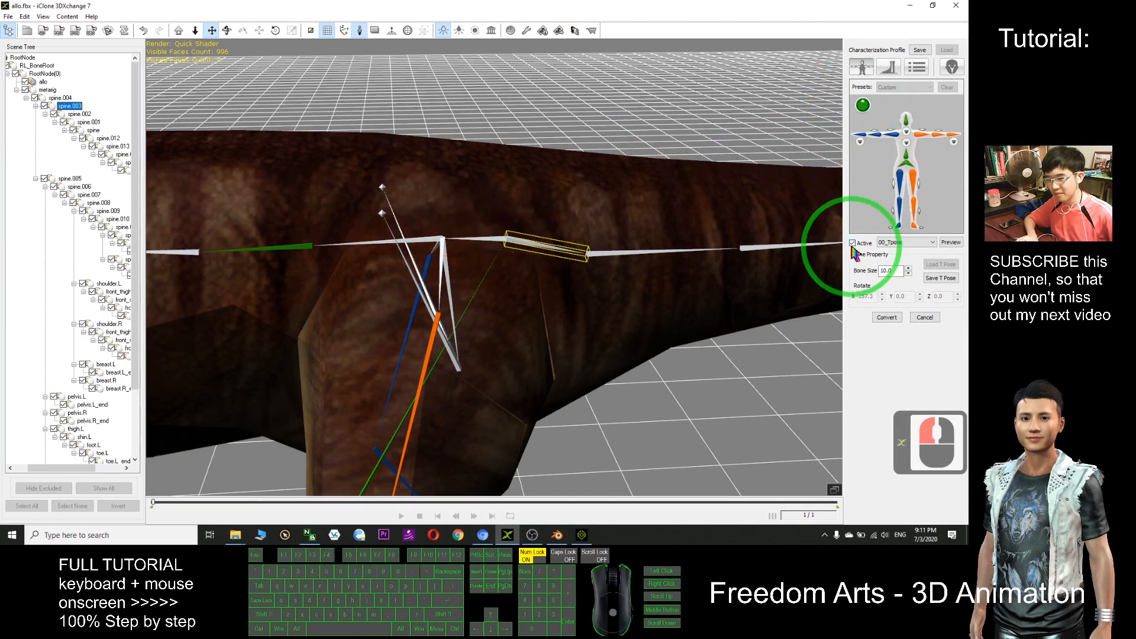
left_click(853, 243)
left_click(909, 170)
double_click(907, 164)
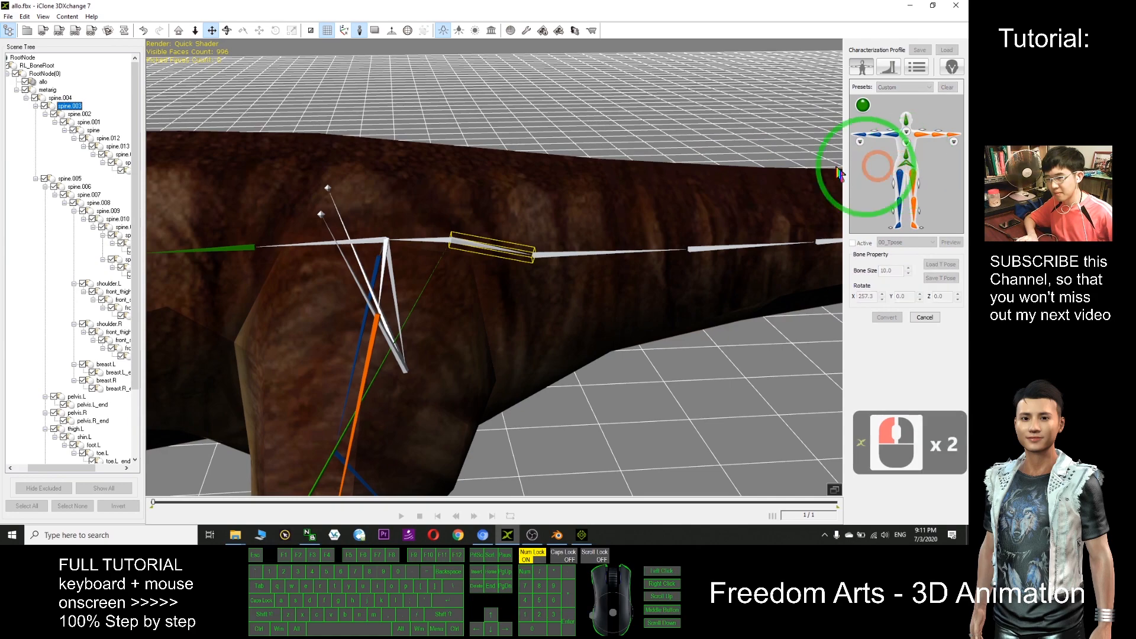
scroll(414, 266, "down", 20)
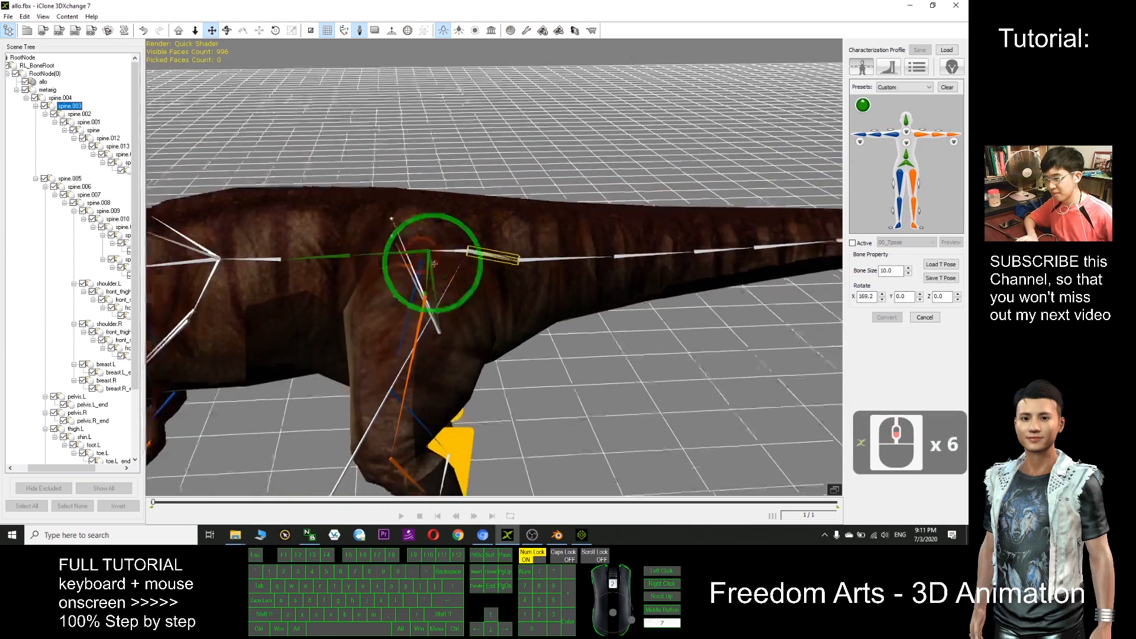
Reactivate the characterization with the face and extended bone tags shown, viewing the jaw bones up close
left_click(474, 364)
key("c")
left_click_drag(474, 363, 662, 363)
key("x")
key("c")
scroll(553, 331, "up", 8)
scroll(552, 330, "up", 15)
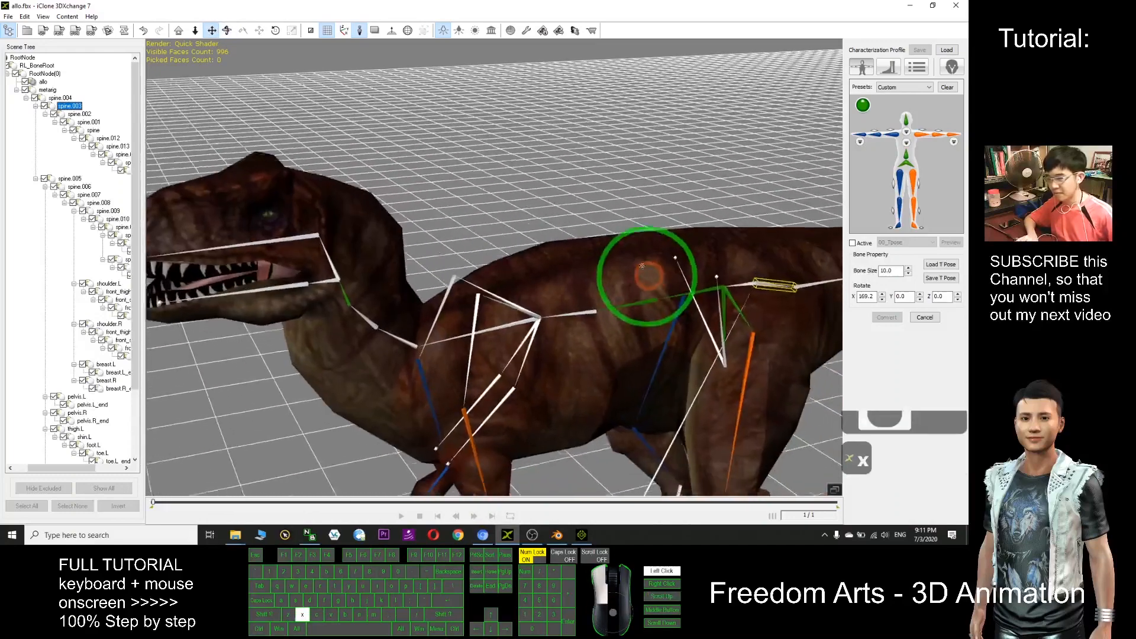
left_click(937, 108)
left_click(951, 68)
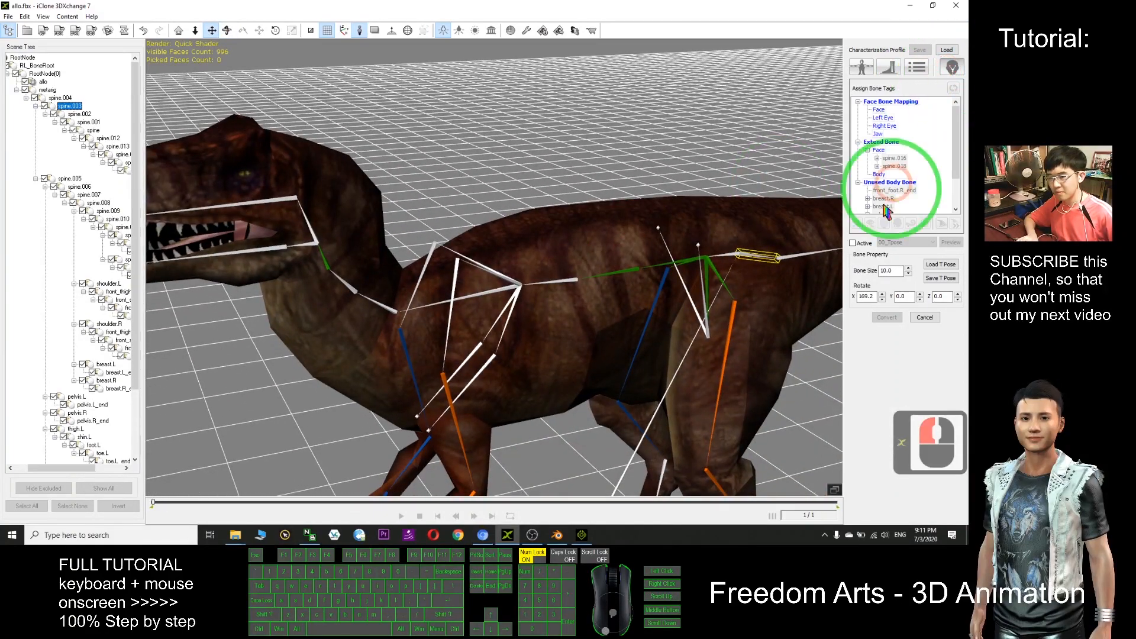
left_click(853, 242)
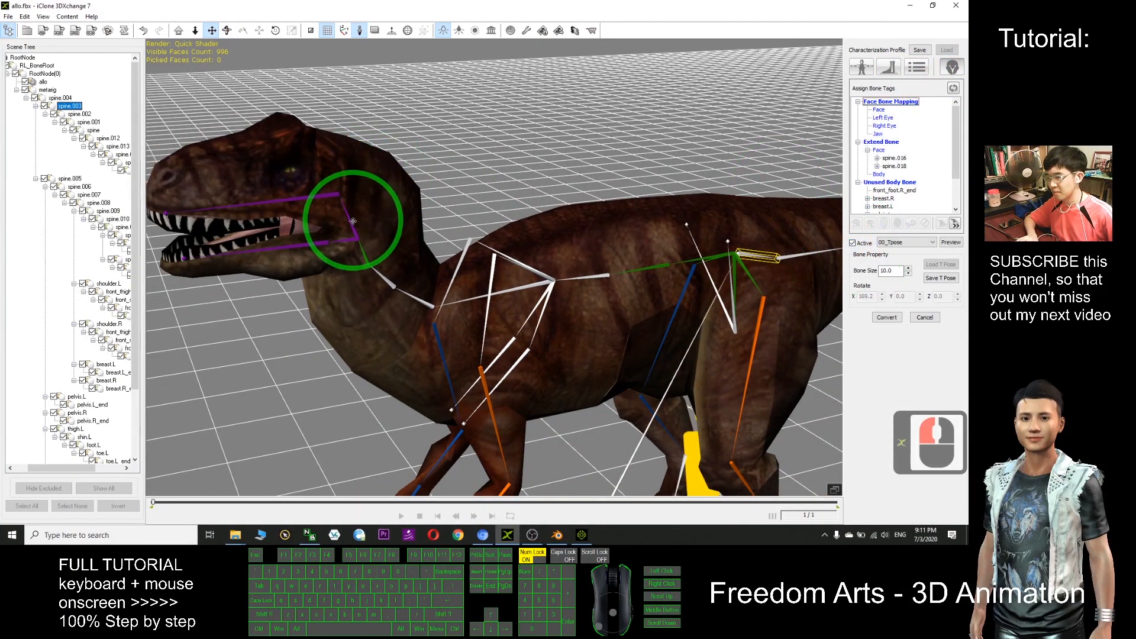
Select the jaw bone spine.018 and the tail bone spine.013 to check how each is tagged
left_click(364, 251)
scroll(390, 248, "down", 6)
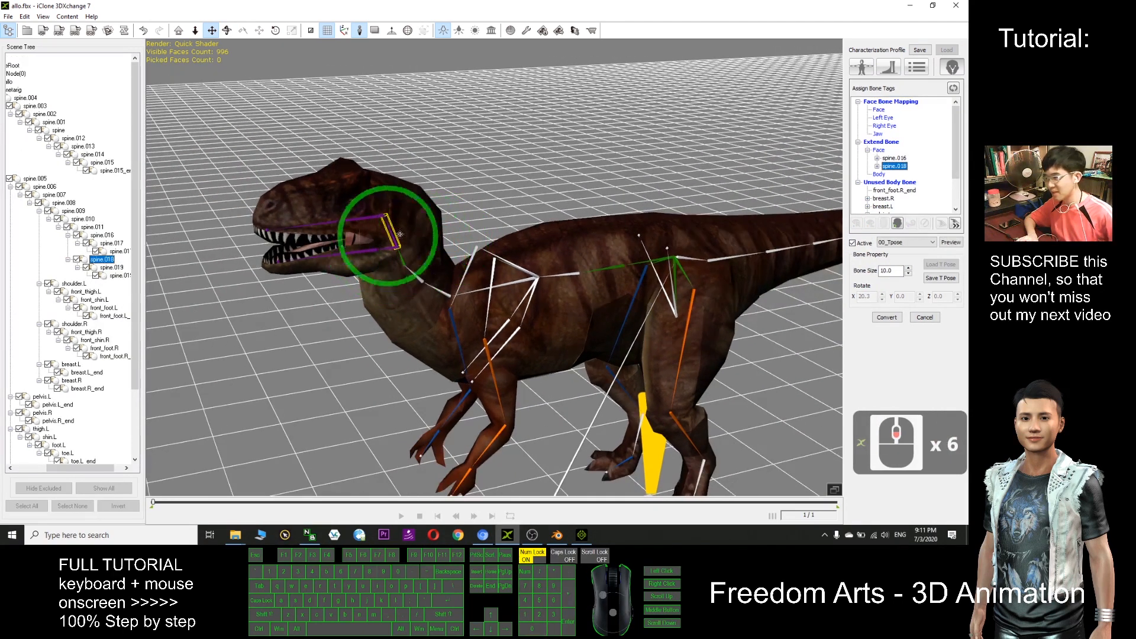
left_click(81, 150)
scroll(651, 223, "down", 4)
key("x")
key("c")
left_click_drag(675, 251, 656, 222)
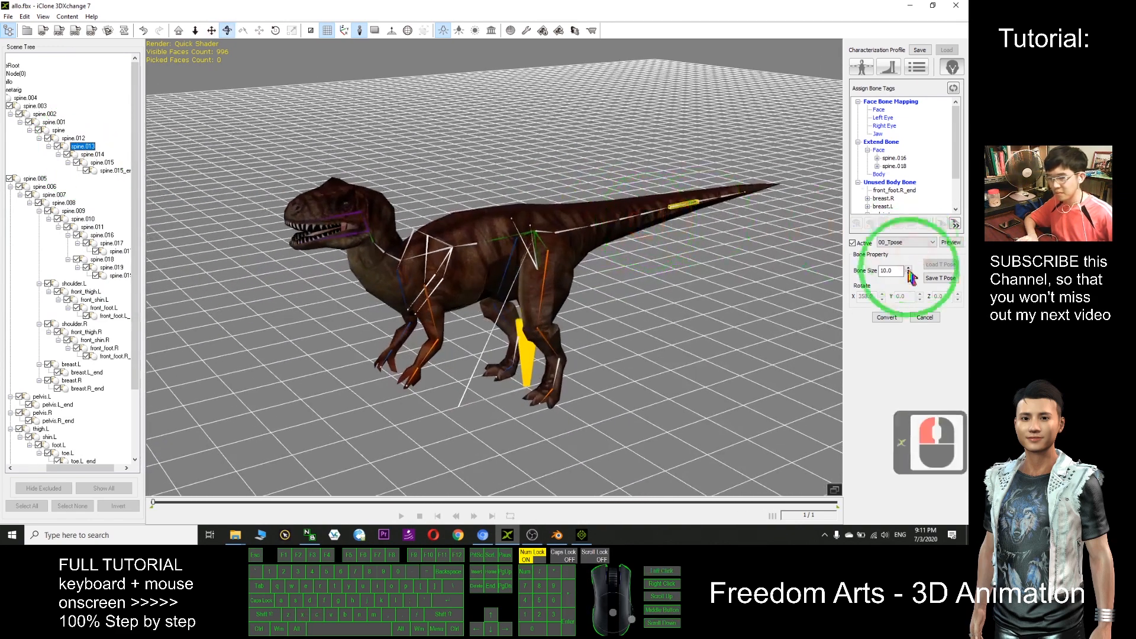
Convert the characterized Allosaurus and accept the motion library update notice
left_click(887, 318)
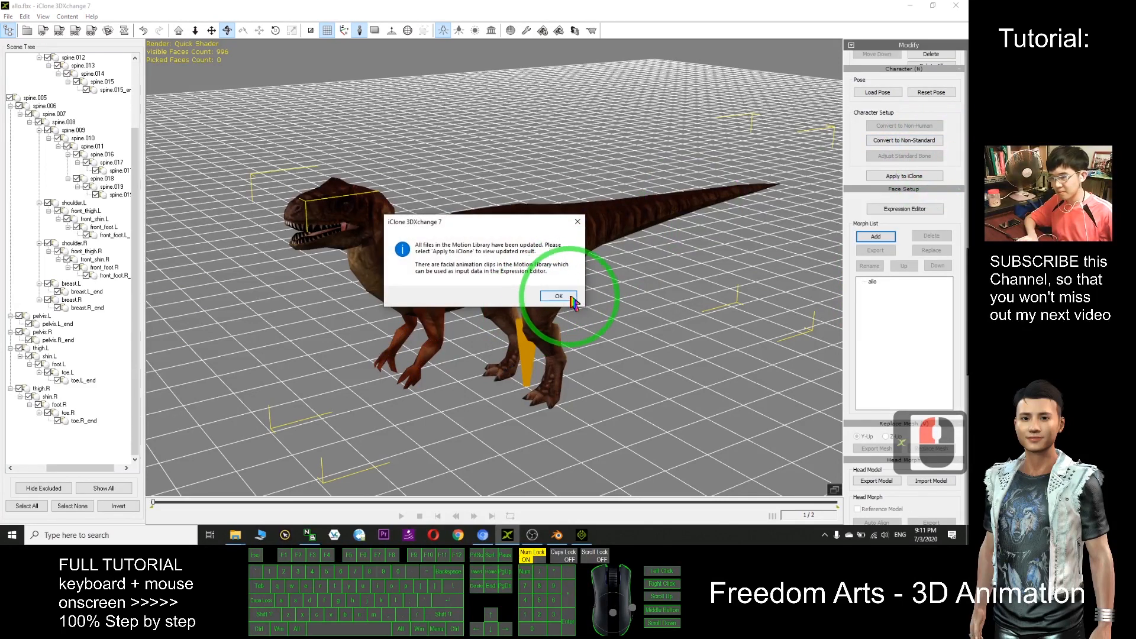
left_click(559, 297)
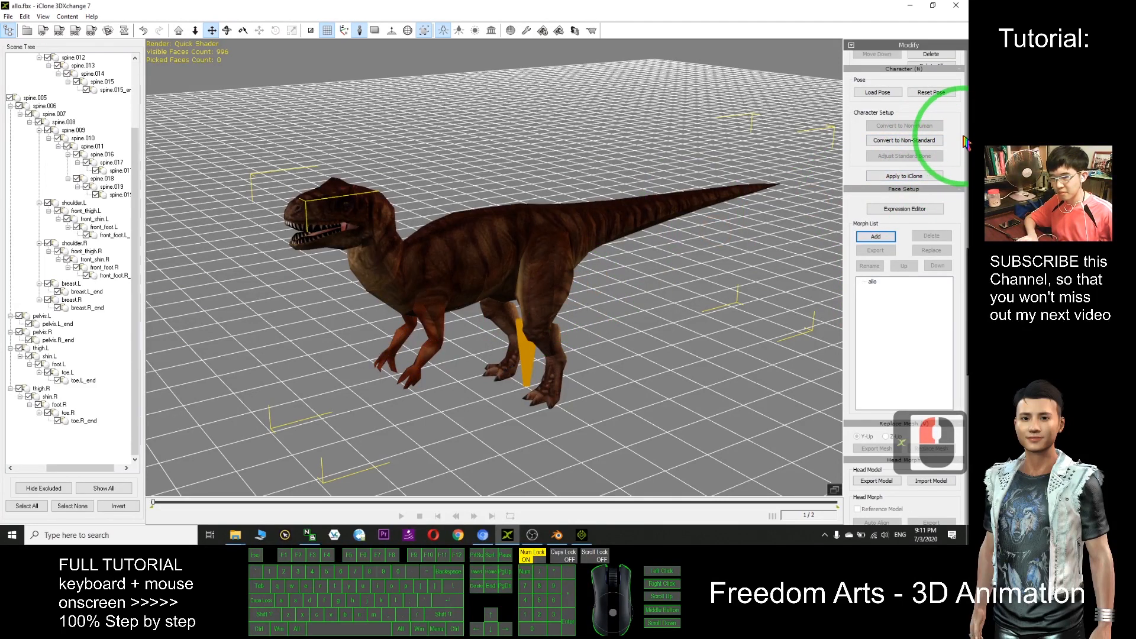
left_click_drag(968, 137, 967, 113)
Apply the converted Allosaurus to iClone and switch to iClone 7
left_click_drag(527, 249, 561, 286)
key("x")
key("c")
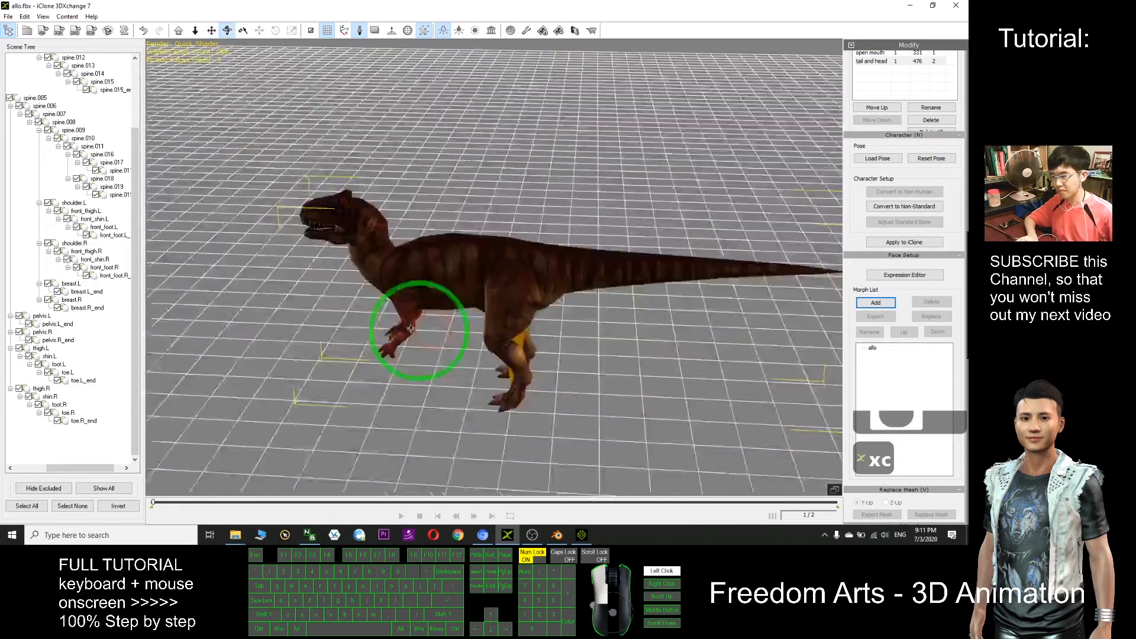
scroll(627, 337, "up", 5)
scroll(616, 342, "down", 3)
key("x")
key("c")
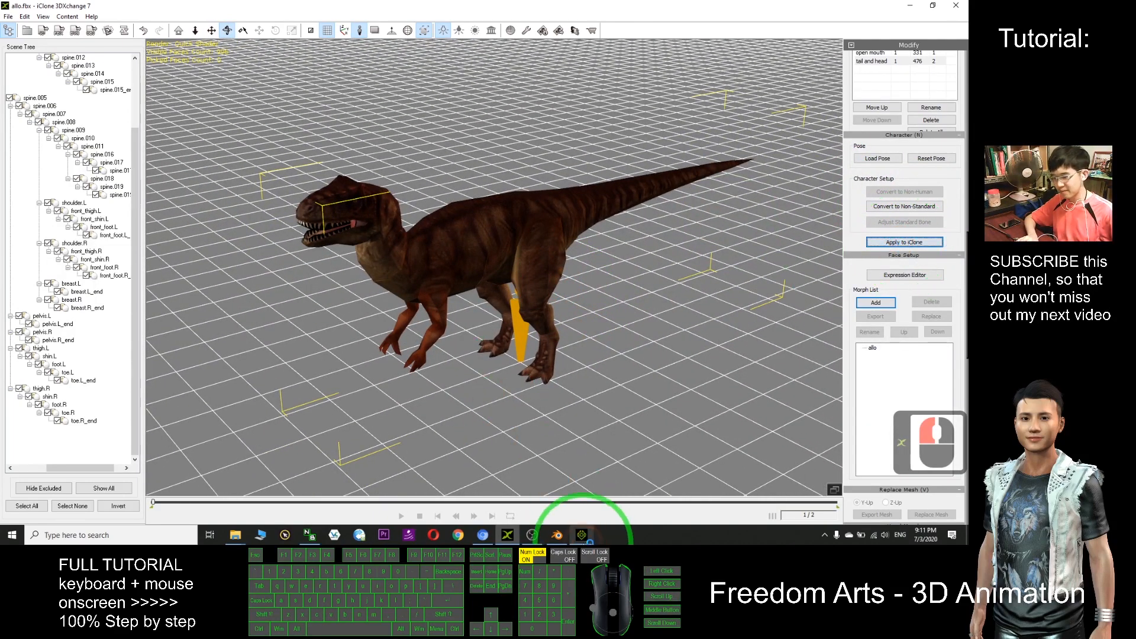
left_click(582, 535)
Select the front Allosaurus in the scene and open Edit Motion Layer to show its bones
scroll(505, 289, "down", 4)
scroll(467, 240, "up", 8)
left_click(453, 155)
left_click(465, 168)
key("x")
left_click_drag(478, 172, 557, 227)
scroll(557, 227, "up", 5)
left_click(562, 240)
left_click(820, 213)
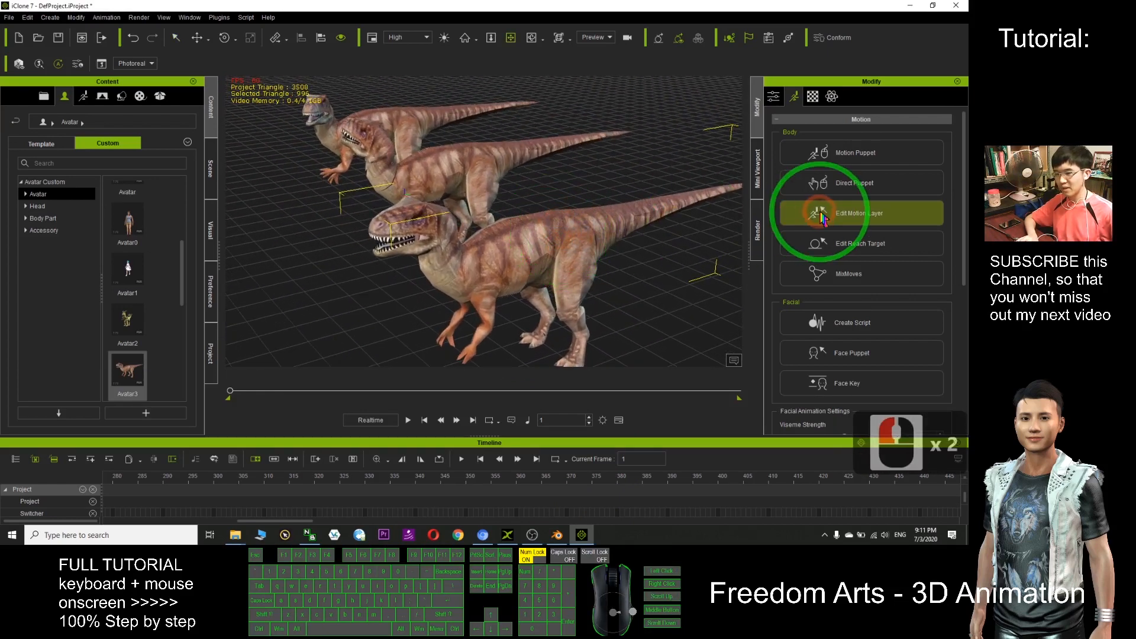
scroll(460, 249, "up", 10)
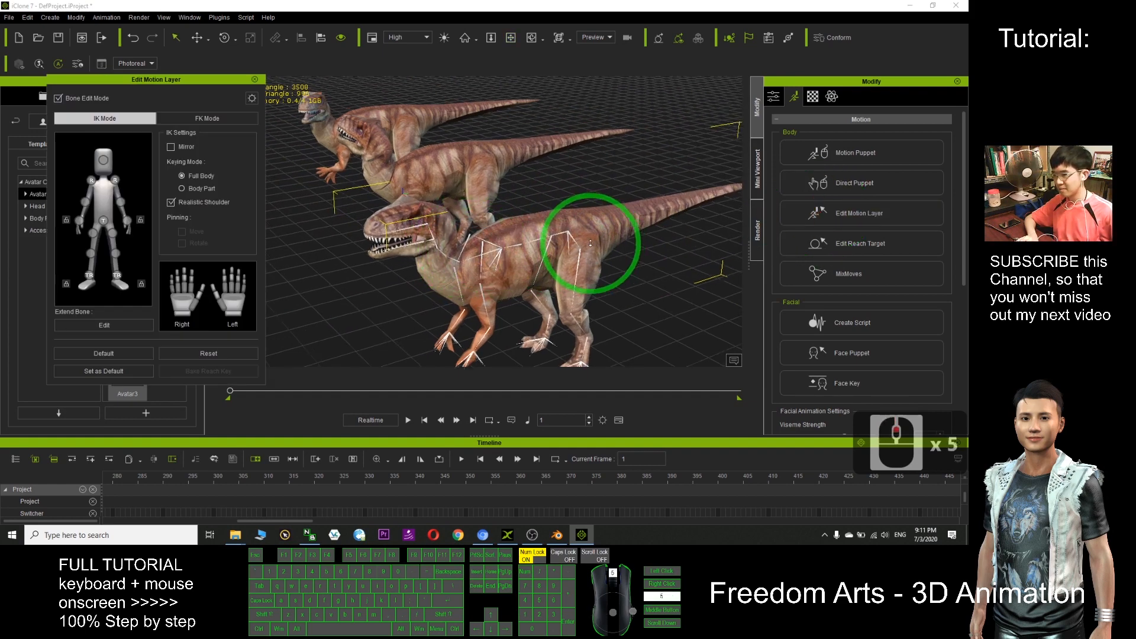
In IK mode, rotate the front Allosaurus's lower jaw bone downward to open its mouth
left_click(190, 118)
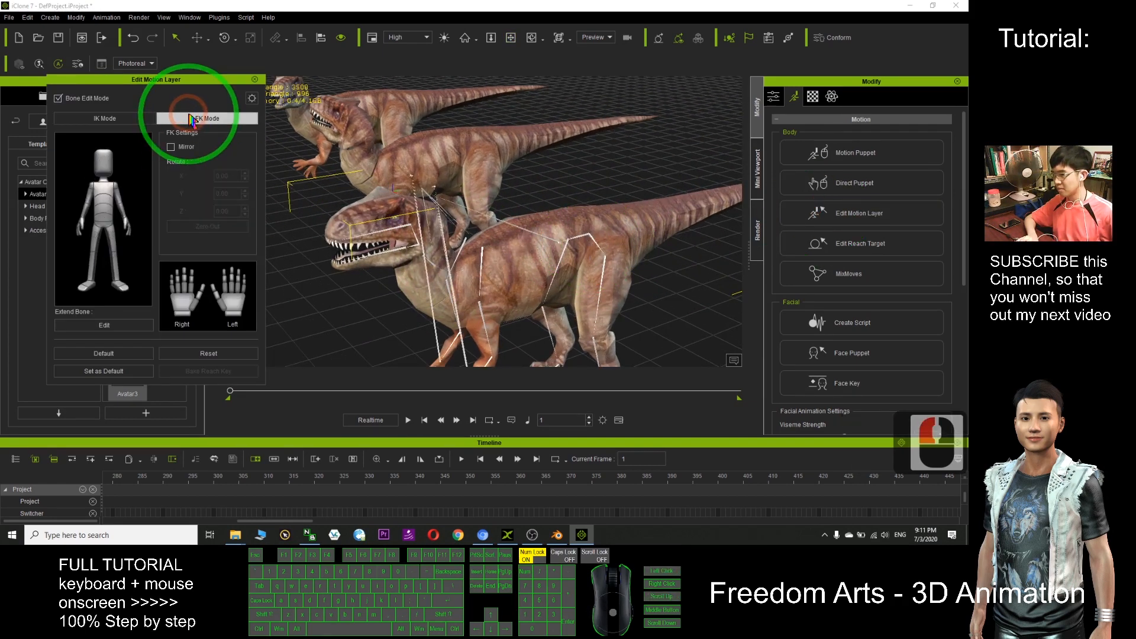
left_click(138, 119)
scroll(453, 329, "up", 13)
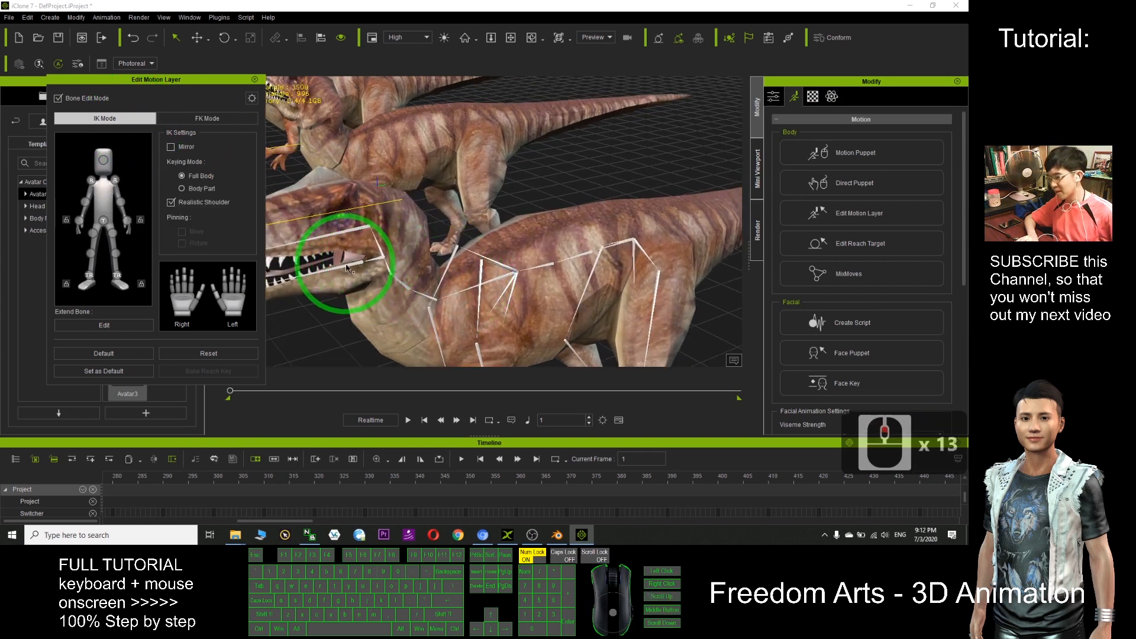
left_click(361, 246)
key("x")
scroll(467, 242, "down", 7)
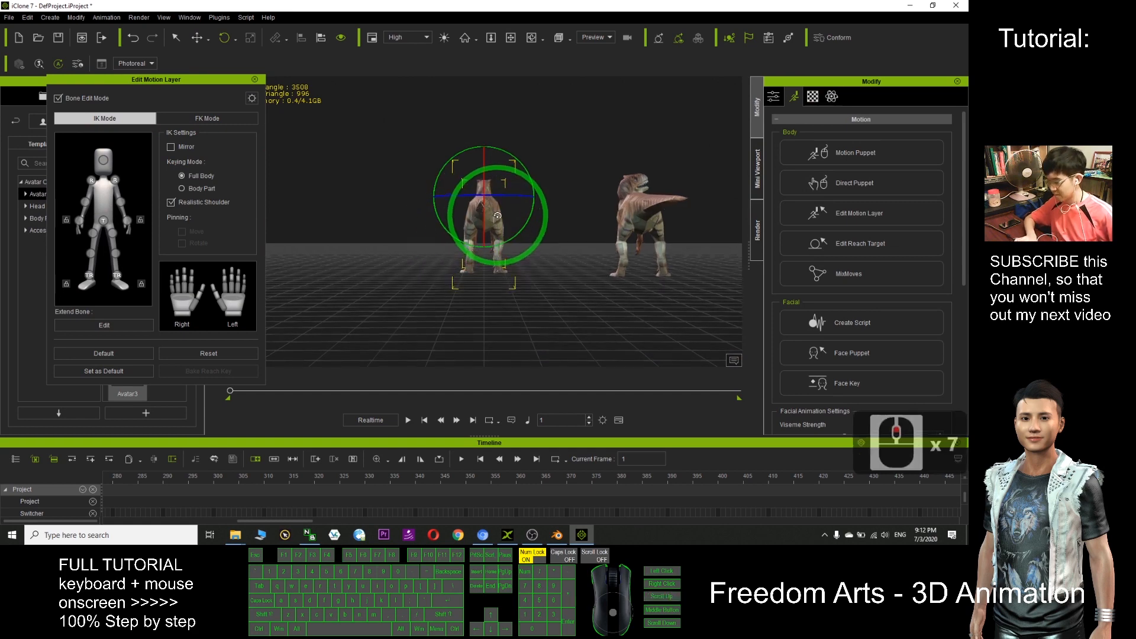
key("f")
key("c")
left_click_drag(487, 261, 341, 258)
scroll(527, 188, "up", 20)
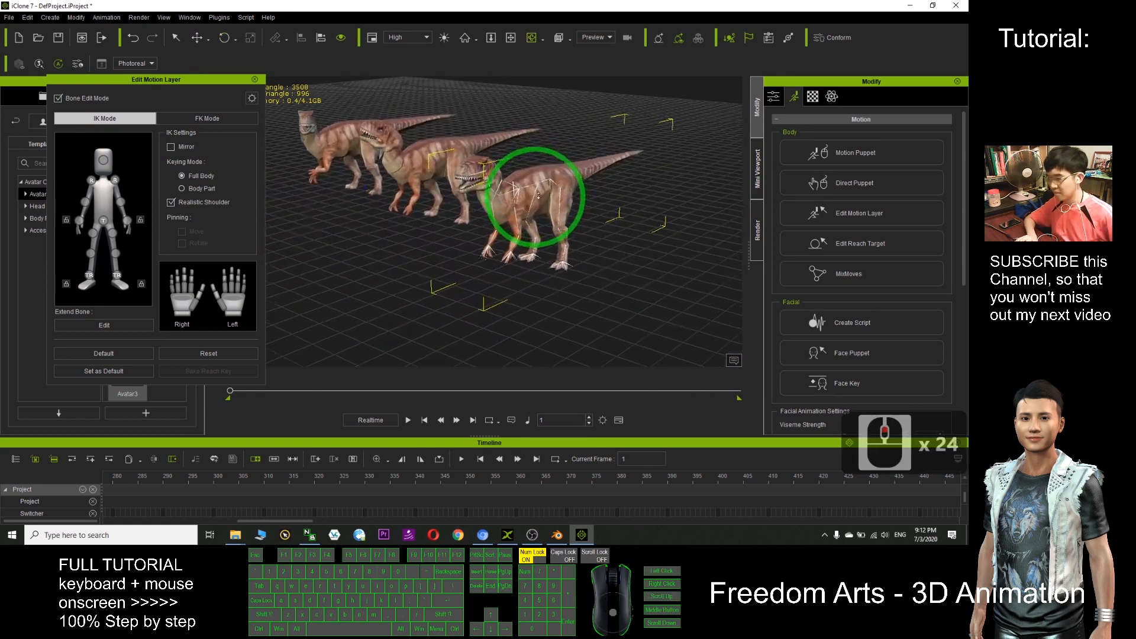
scroll(556, 187, "up", 8, "shift")
scroll(606, 170, "down", 5, "shift")
key("x")
left_click_drag(622, 190, 542, 239)
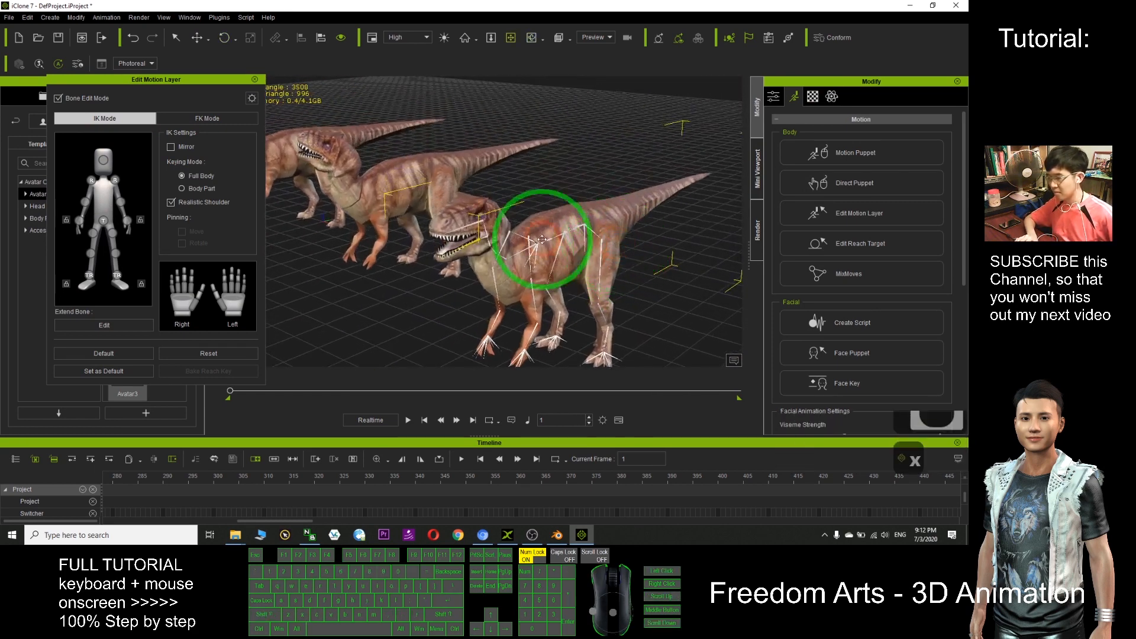
scroll(536, 248, "up", 20)
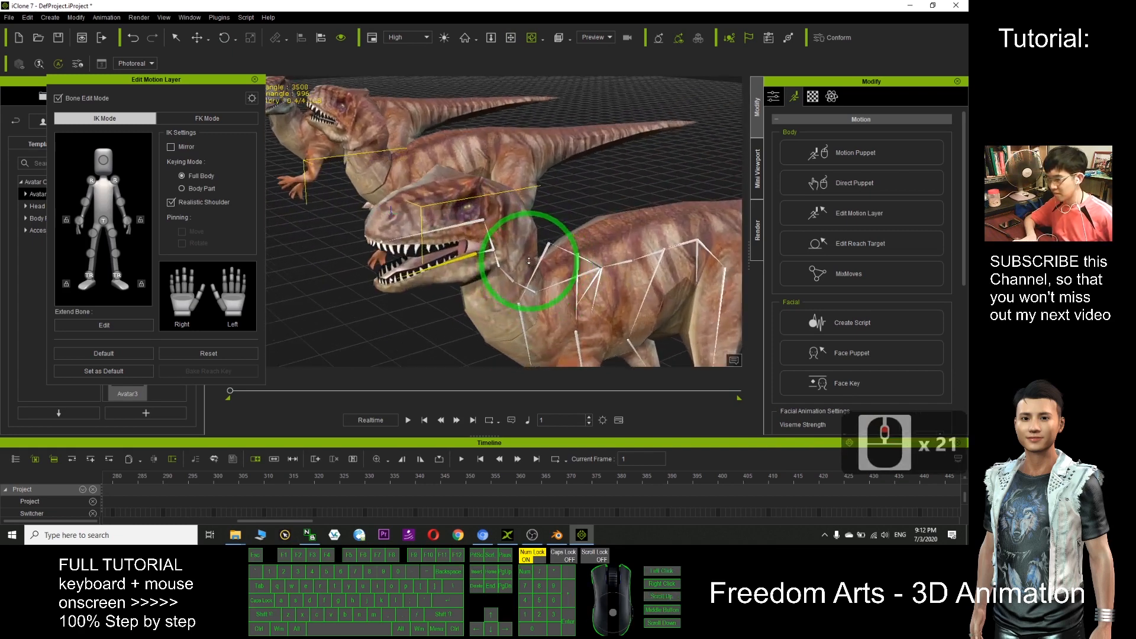
key("e")
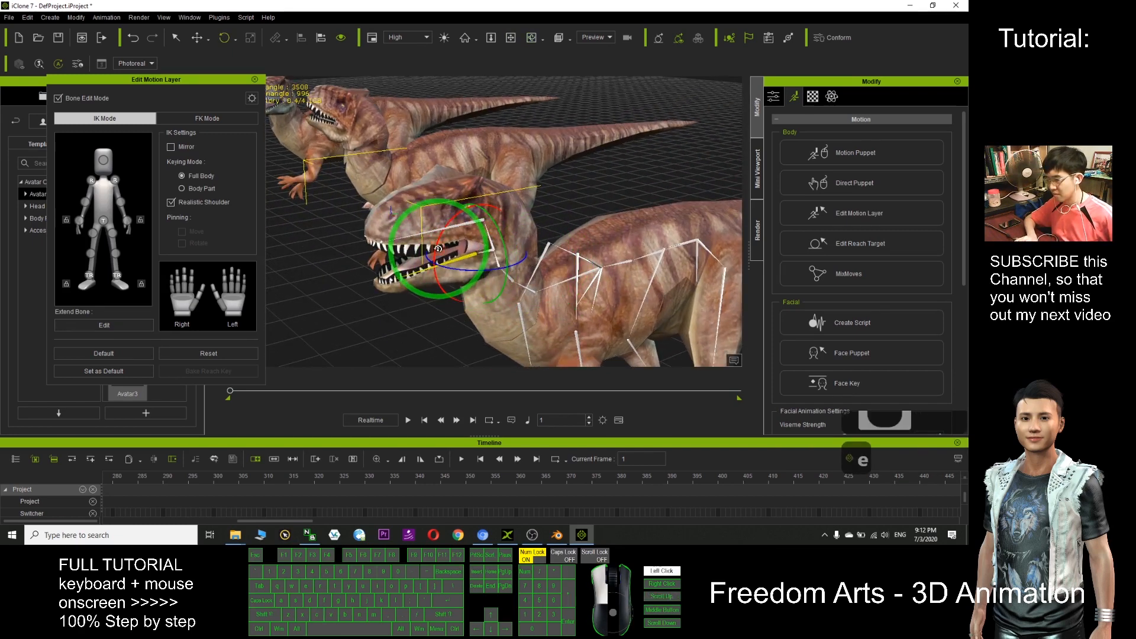
left_click_drag(428, 250, 441, 224)
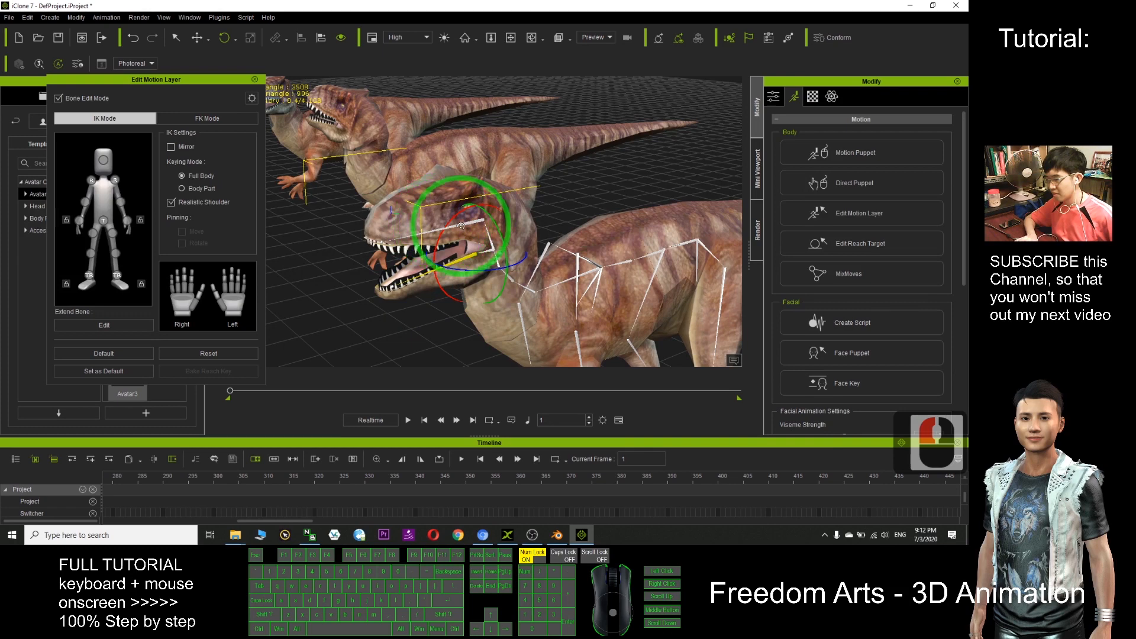
Rotate the upper head bone upward to widen the open mouth, and try to select the neck bone
left_click(461, 226)
left_click_drag(447, 198, 449, 191)
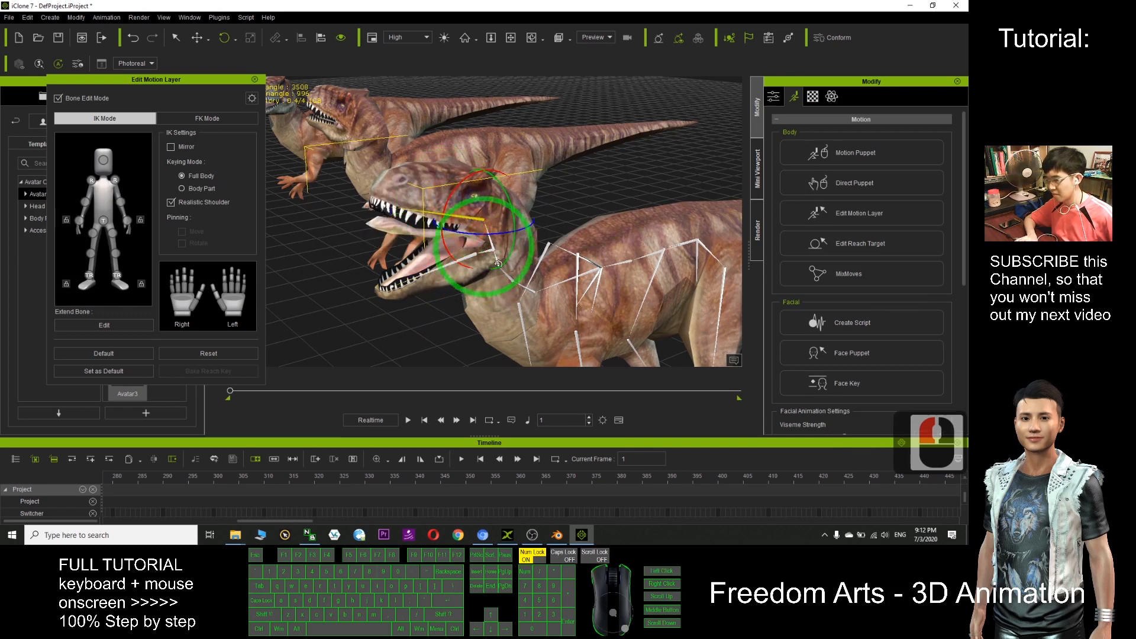
double_click(513, 286)
scroll(529, 282, "down", 5)
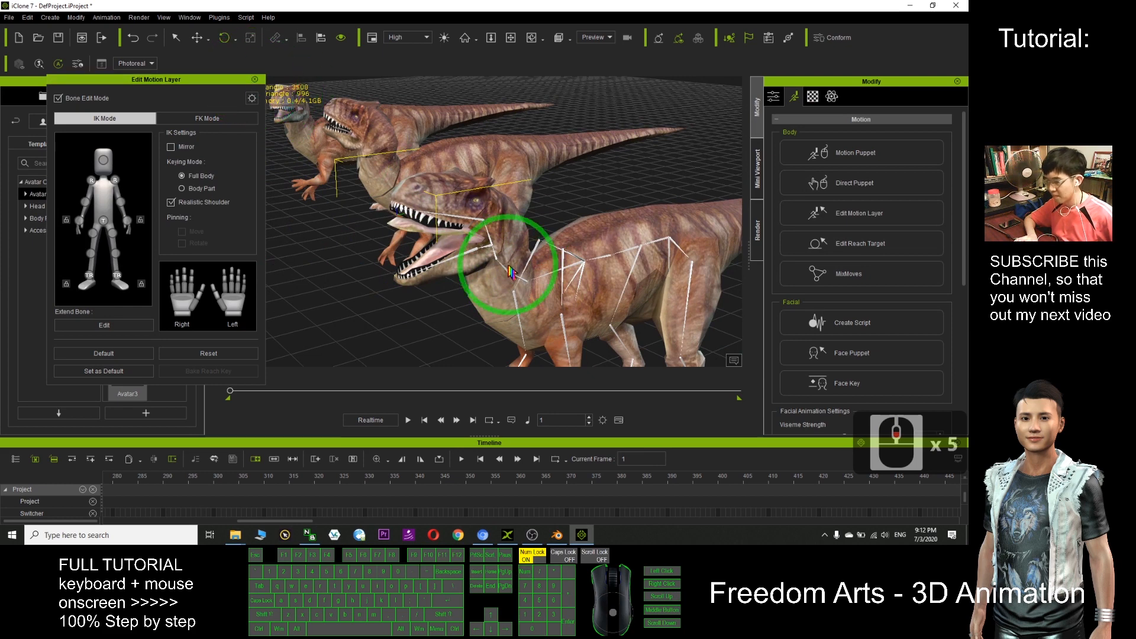
double_click(509, 278)
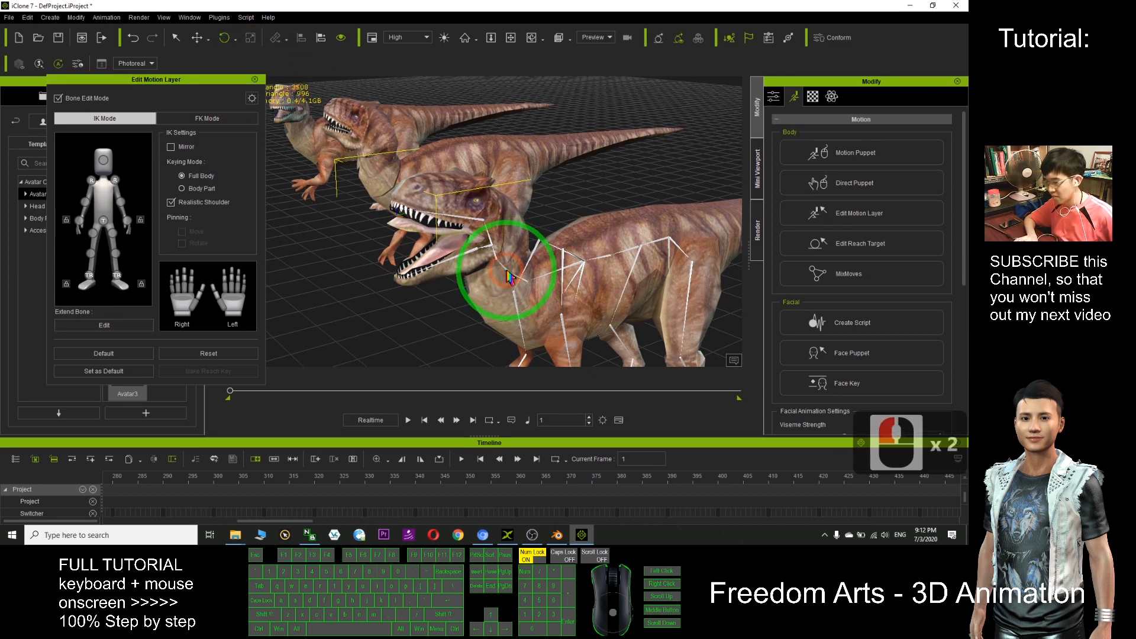
key("c")
left_click_drag(586, 293, 525, 274)
Switch the bone editing to FK mode and rotate the bone at the neck base about 57 degrees around X
left_click(177, 119)
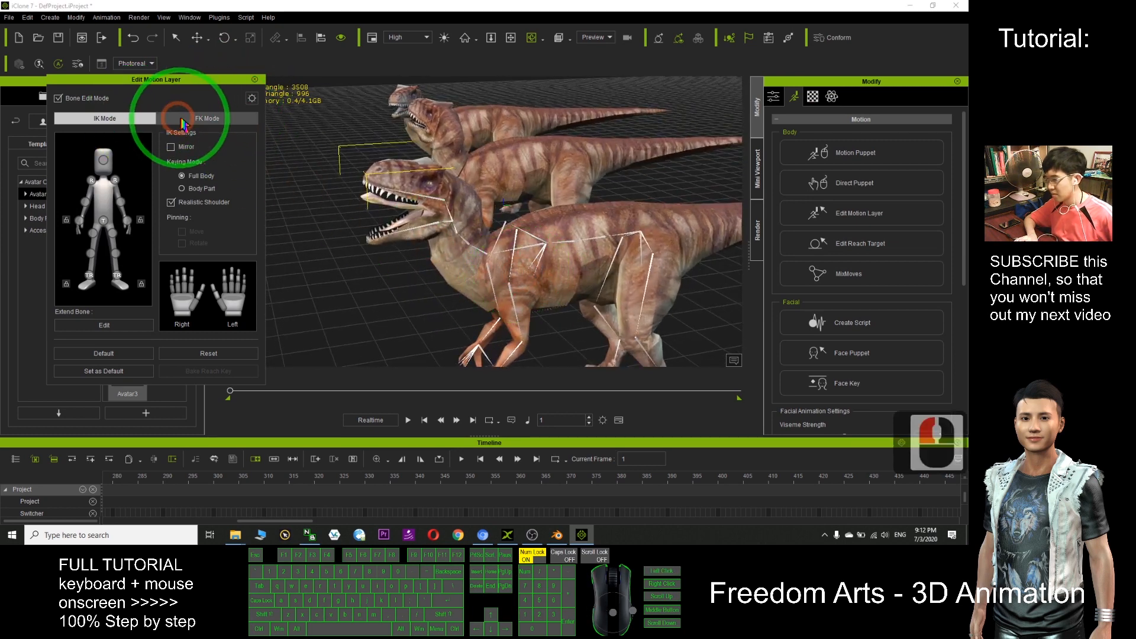
left_click(461, 241)
left_click(466, 242)
left_click_drag(434, 225, 604, 222)
scroll(571, 268, "down", 13)
key("x")
key("c")
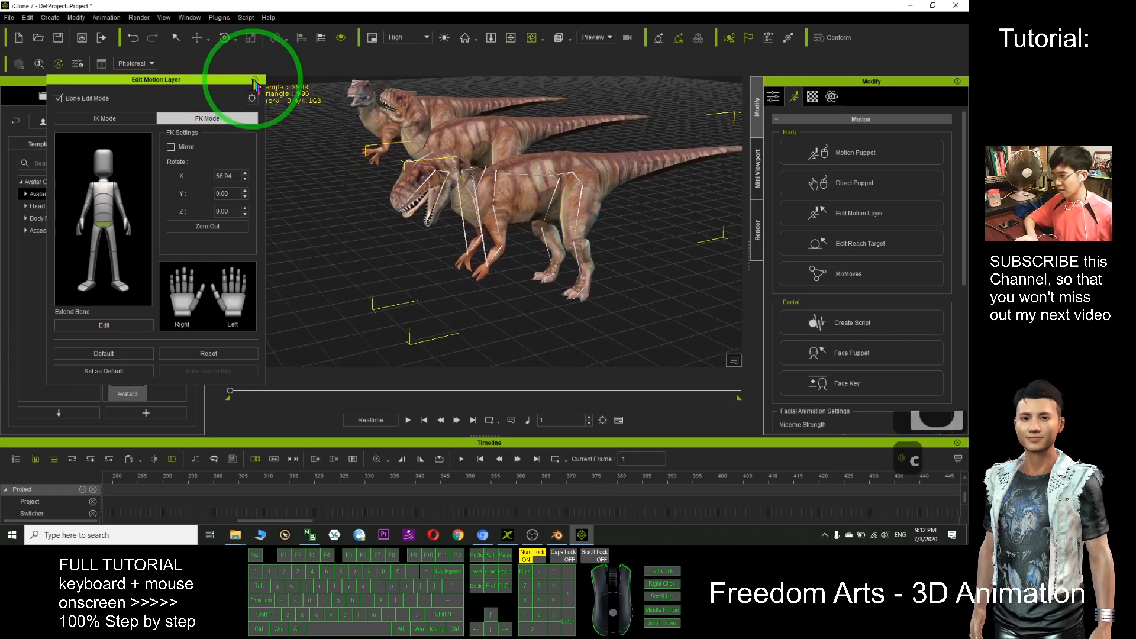
Play and stop the timeline, and examine the posed Allosaurus and its bone lines from several angles
left_click(408, 420)
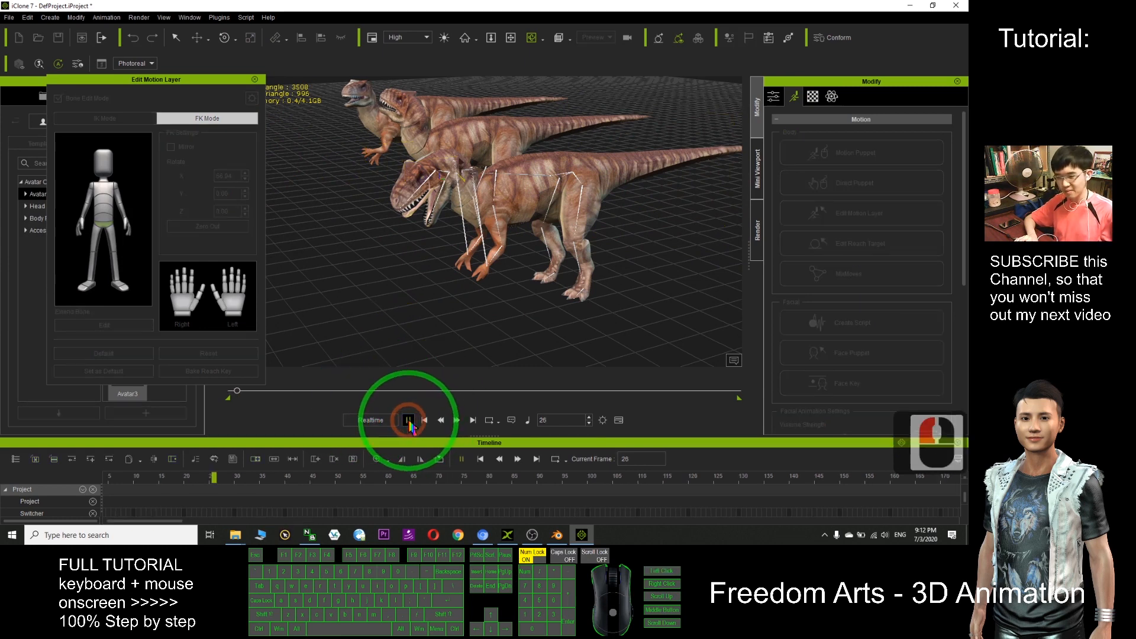
left_click(409, 420)
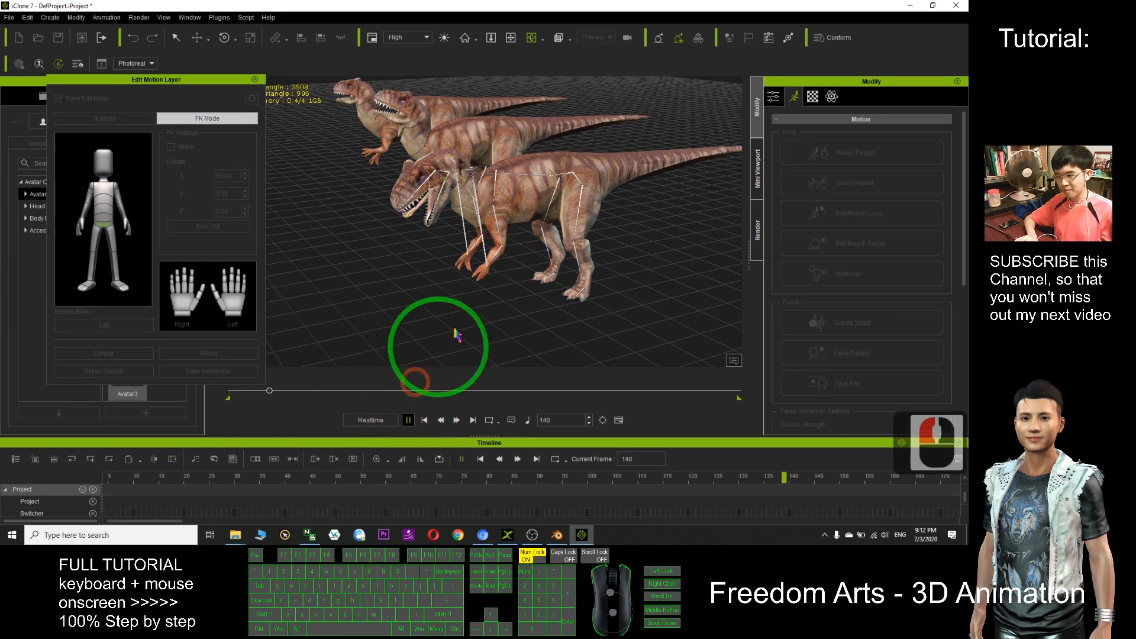
scroll(592, 208, "up", 20)
scroll(500, 158, "up", 13)
key("c")
left_click_drag(676, 170, 597, 201)
key("x")
key("c")
left_click_drag(570, 237, 684, 183)
scroll(578, 184, "down", 4, "shift")
scroll(568, 187, "up", 3, "shift")
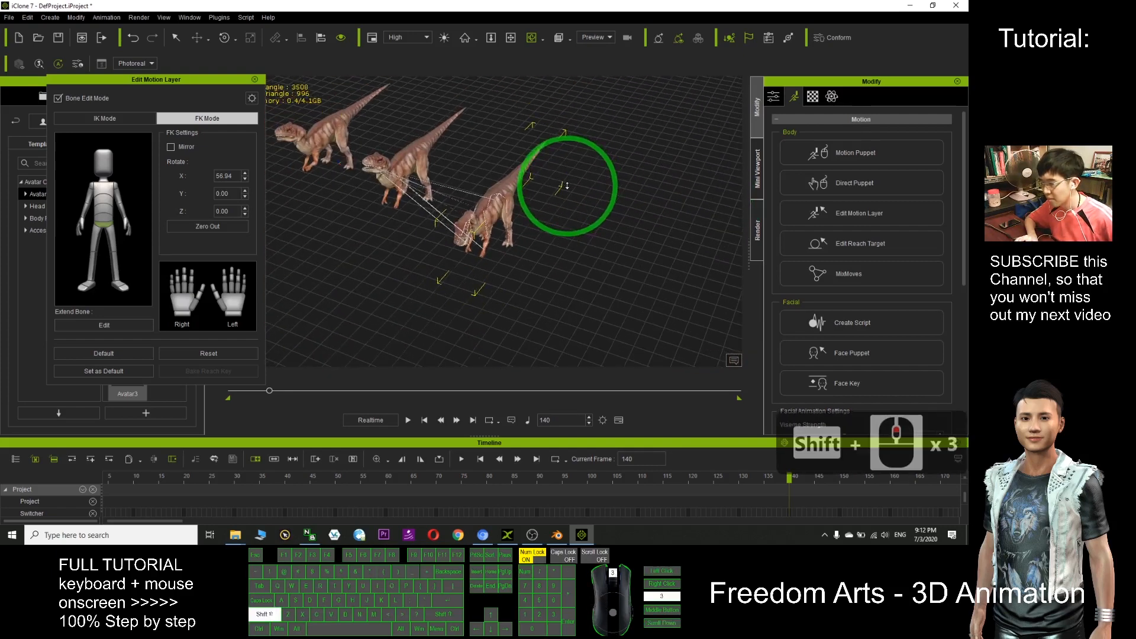
key("c")
left_click_drag(563, 190, 394, 185)
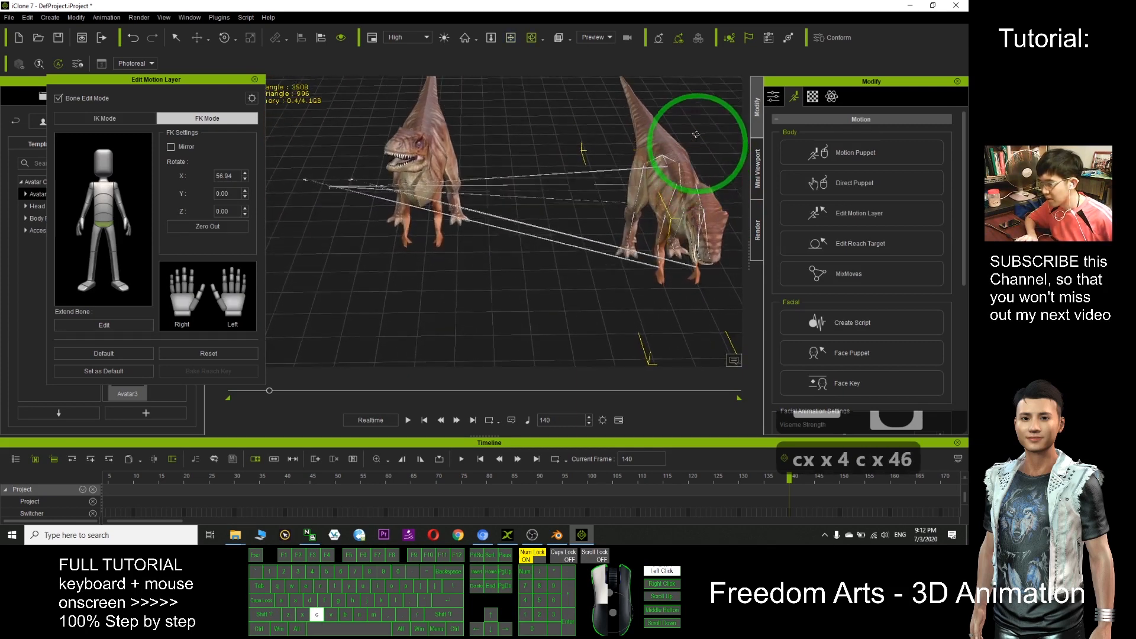
left_click_drag(667, 157, 789, 109)
scroll(564, 180, "down", 15)
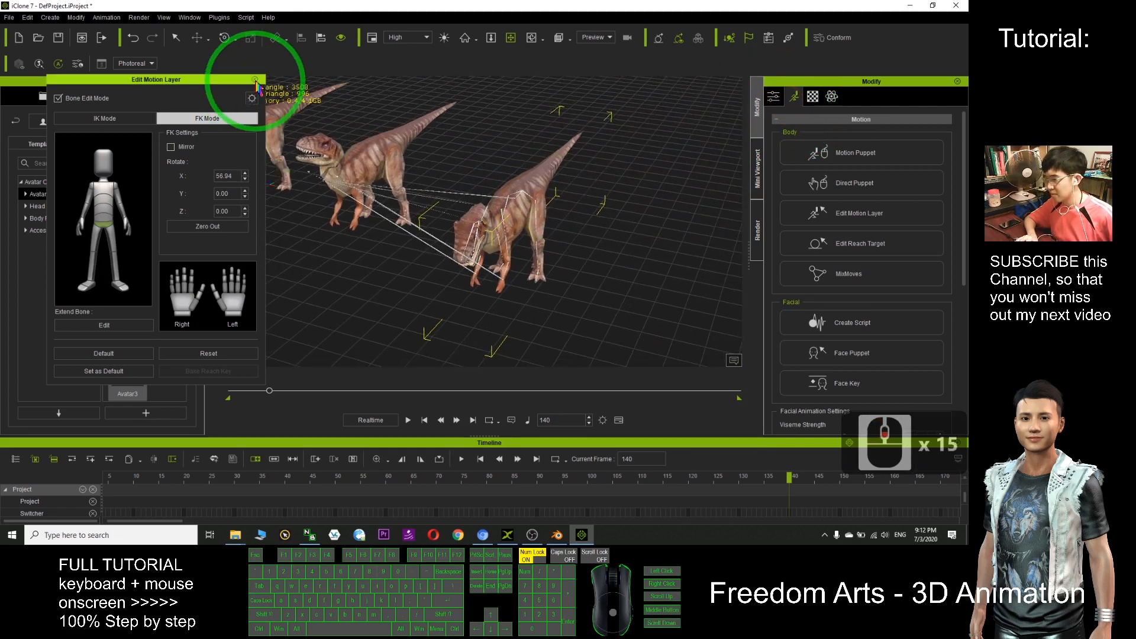
Close Edit Motion Layer and start a new empty project
left_click(255, 80)
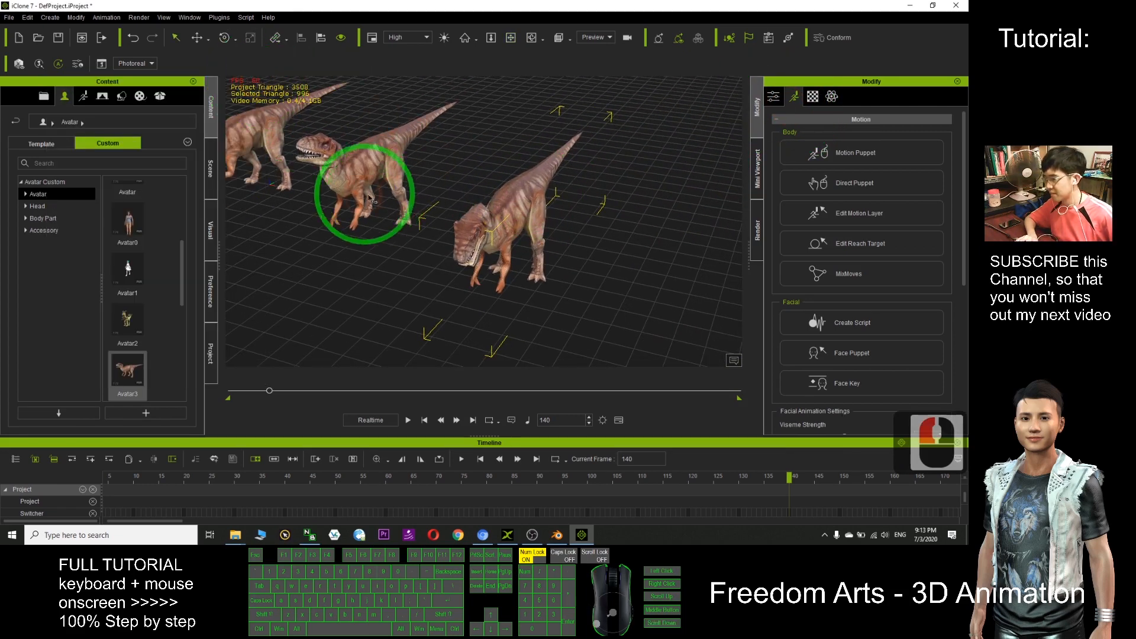
left_click(16, 40)
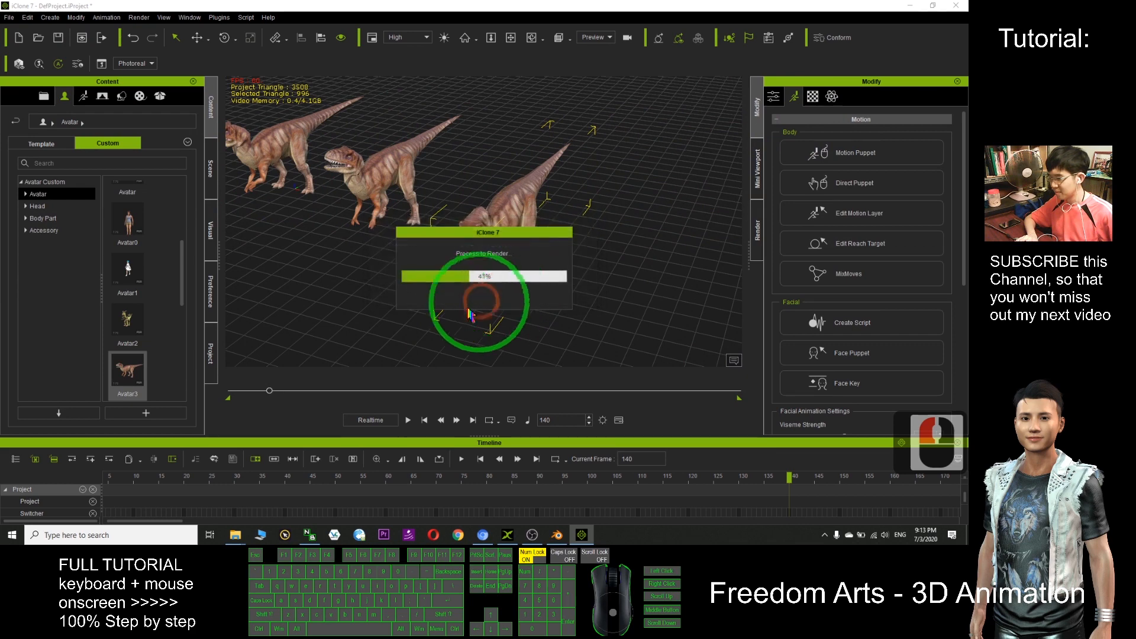
scroll(513, 254, "down", 14)
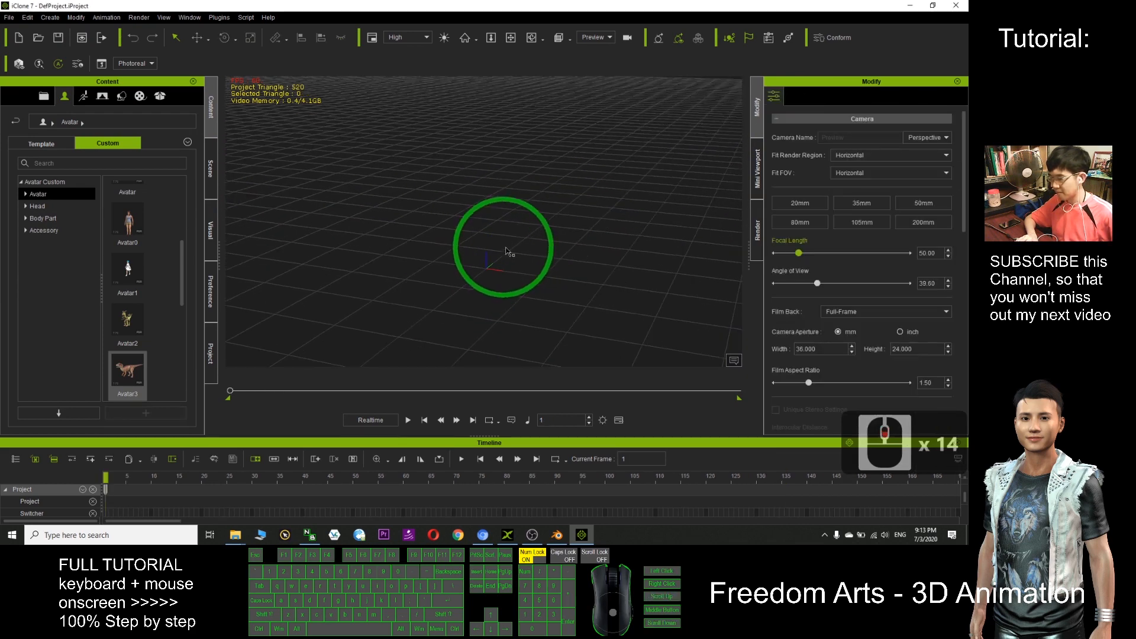
Add the custom Allosaurus avatar Avatar3 to the empty scene
left_click(476, 263)
key("c")
key("x")
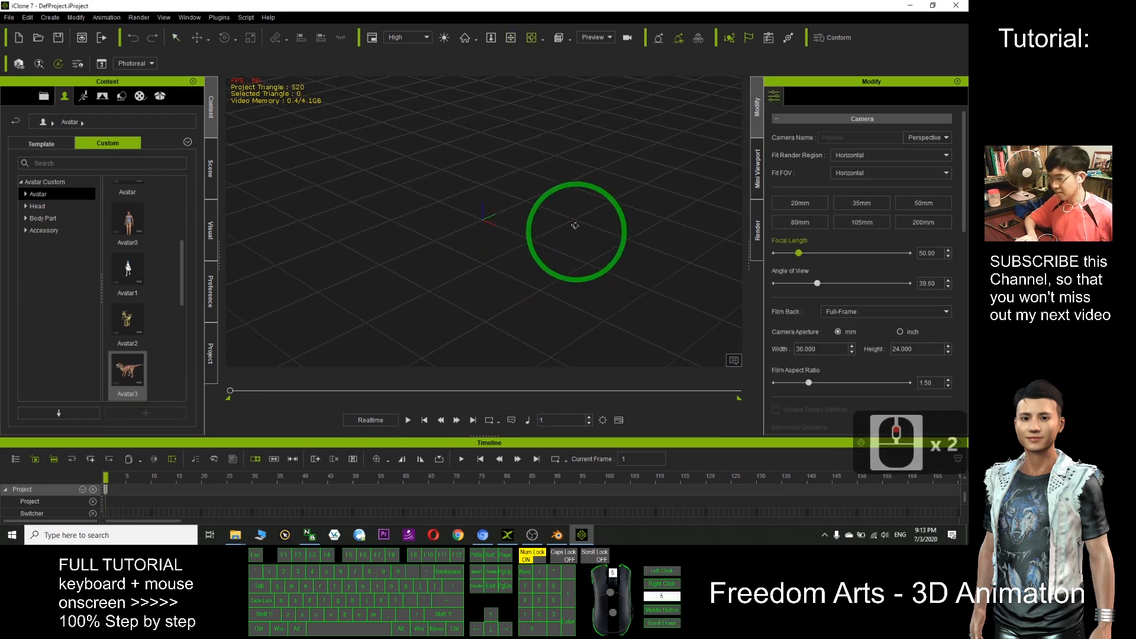
left_click_drag(127, 368, 583, 335)
scroll(608, 199, "down", 20)
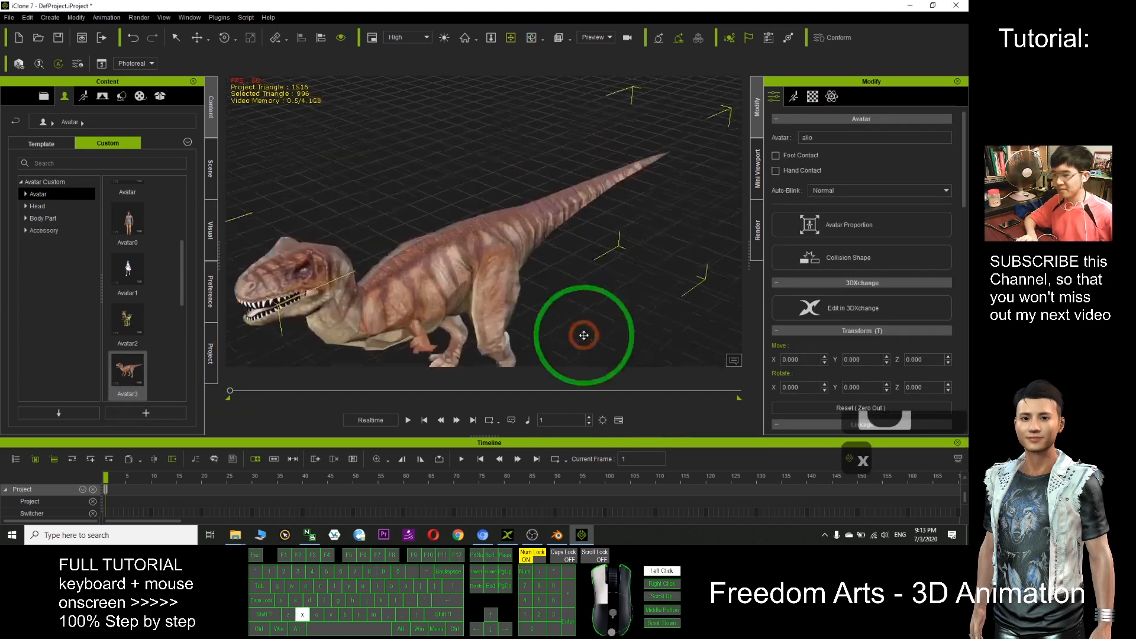
key("c")
left_click_drag(552, 251, 517, 390)
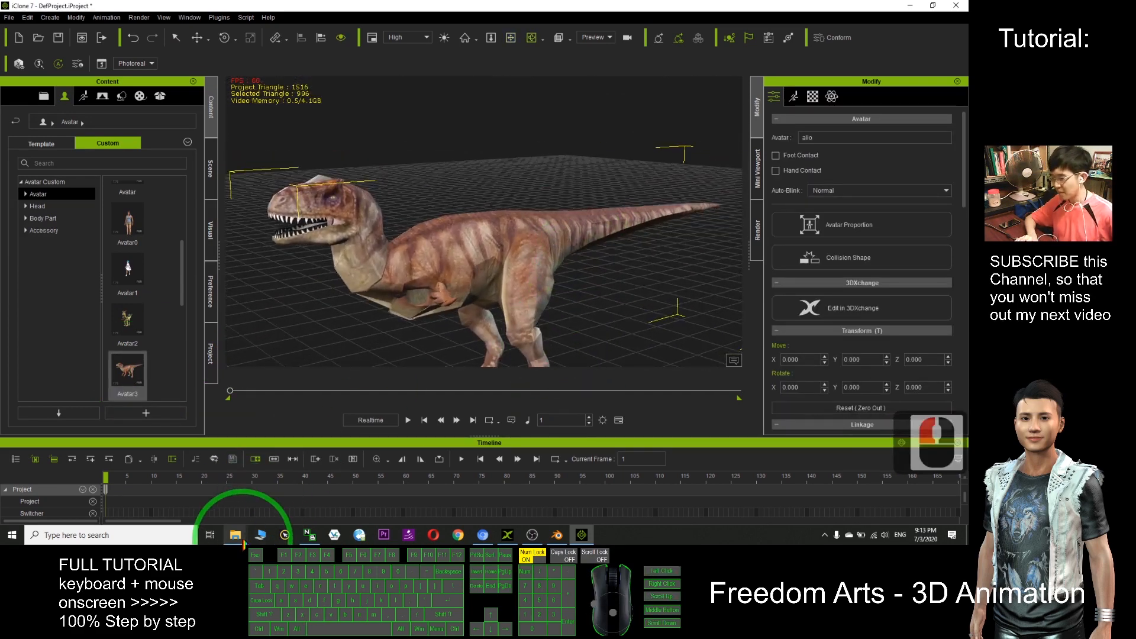
Apply the motion file 0_T-Pose.iMotion from the 00_Pose folder to the Allosaurus
left_click(237, 538)
mouse_move(342, 493)
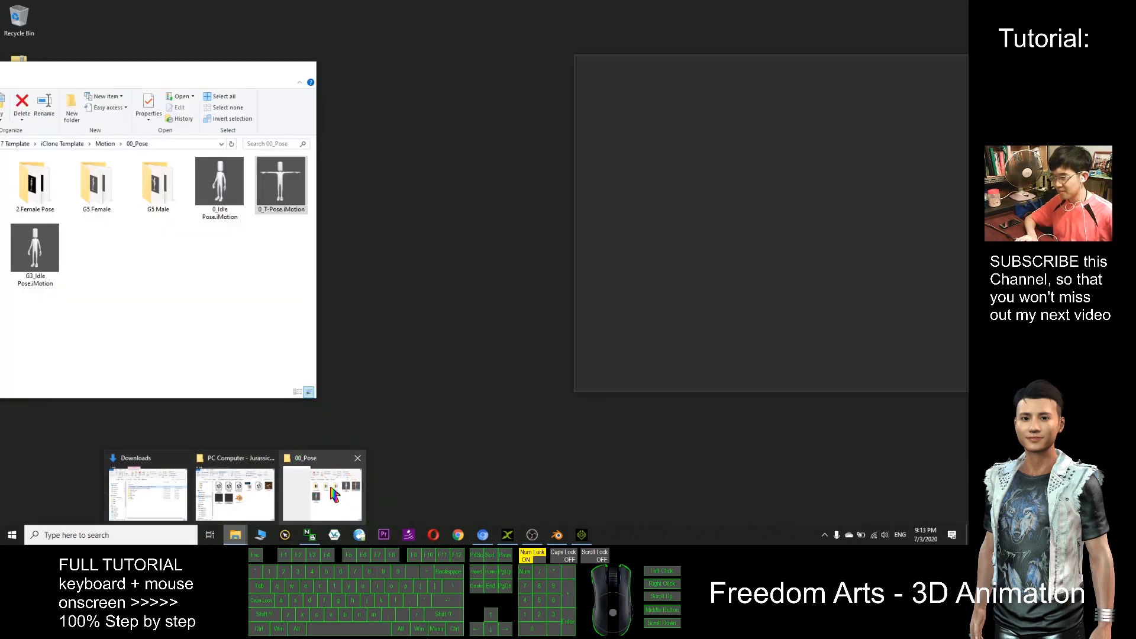
left_click(335, 495)
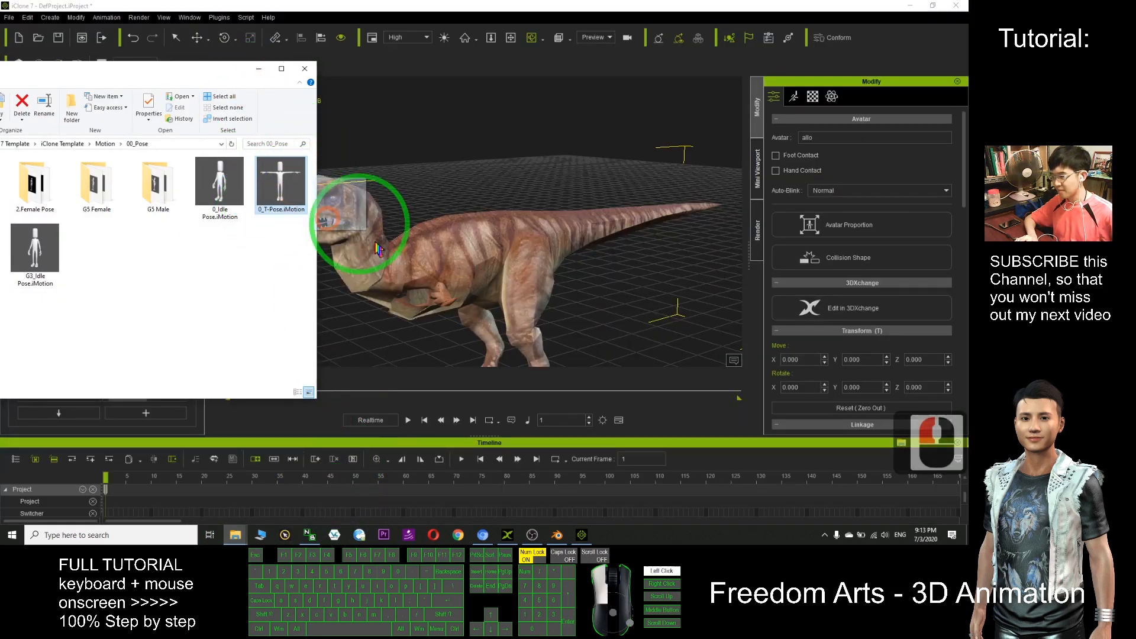
left_click_drag(435, 272, 643, 268)
Examine the Allosaurus's pose from several angles, checking its head, arms, legs and tail
scroll(622, 279, "down", 3)
key("x")
key("c")
mouse_move(566, 239)
left_mouse_down()
mouse_move(569, 253)
mouse_move(690, 236)
mouse_move(558, 240)
mouse_move(565, 272)
mouse_move(623, 263)
mouse_move(500, 254)
mouse_move(578, 241)
left_mouse_up()
key("x")
key("c")
scroll(503, 255, "down", 10)
scroll(507, 256, "down", 2)
key("x")
key("c")
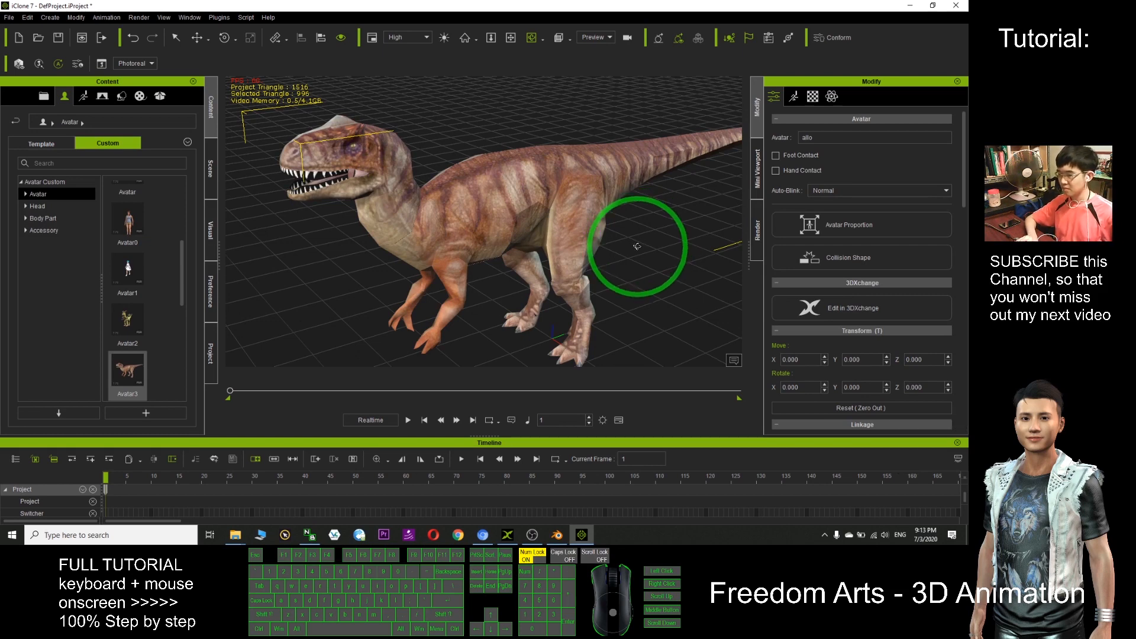
scroll(621, 244, "up", 3)
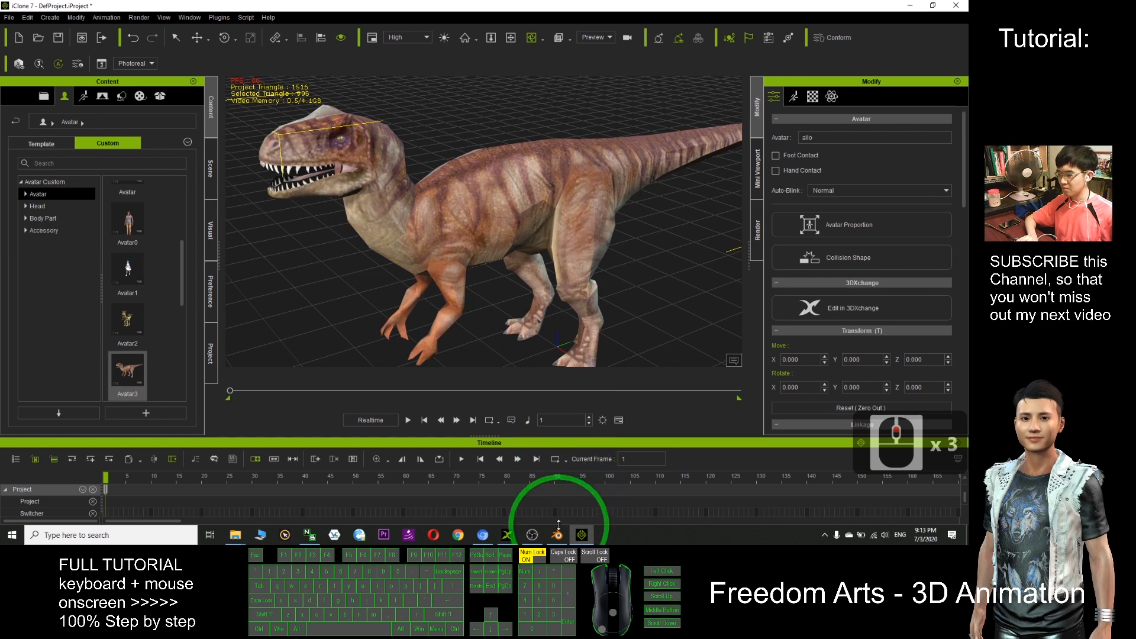
scroll(554, 241, "down", 11)
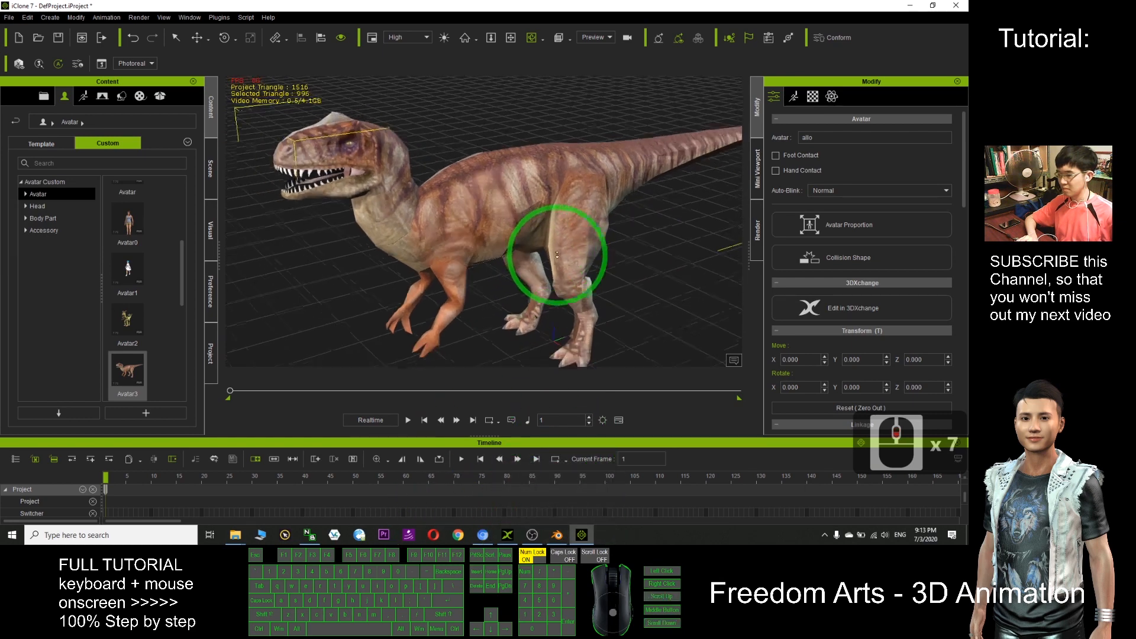
key("c")
left_click_drag(553, 241, 639, 271)
Open Edit Motion Layer for the Allosaurus and examine how its bones connect across the body
left_click(796, 97)
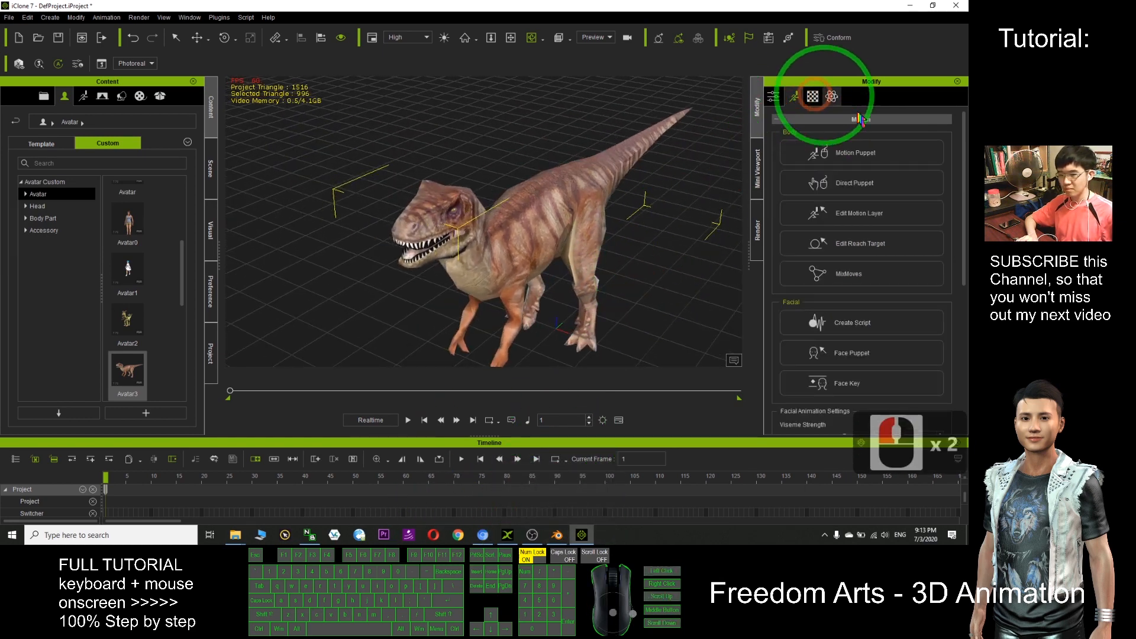
left_click(861, 220)
scroll(639, 261, "down", 5)
key("c")
left_click_drag(640, 261, 511, 149)
scroll(511, 149, "up", 16)
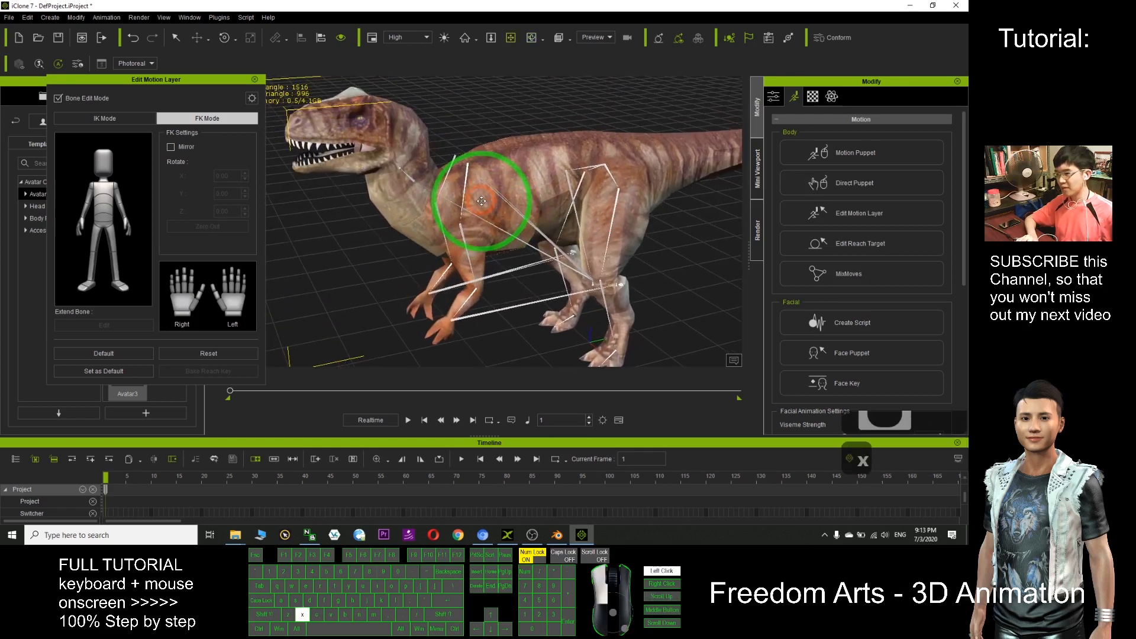
left_click_drag(504, 207, 492, 254)
Switch to 3DXchange, apply the converted Allosaurus to iClone again, and return to iClone 7
left_click(468, 496)
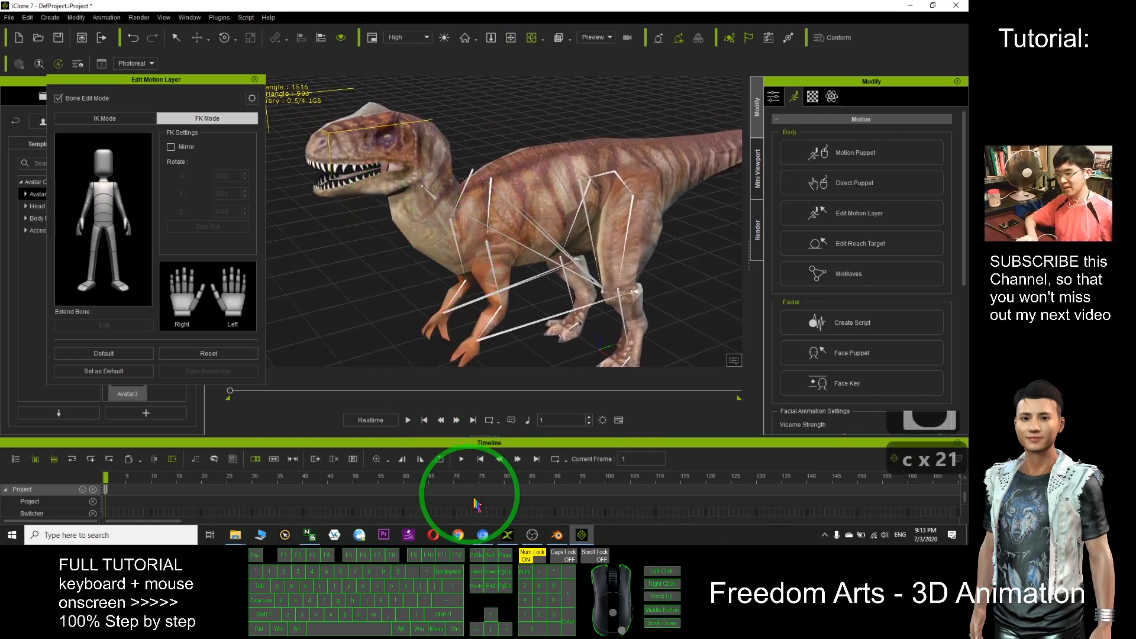
left_click(507, 536)
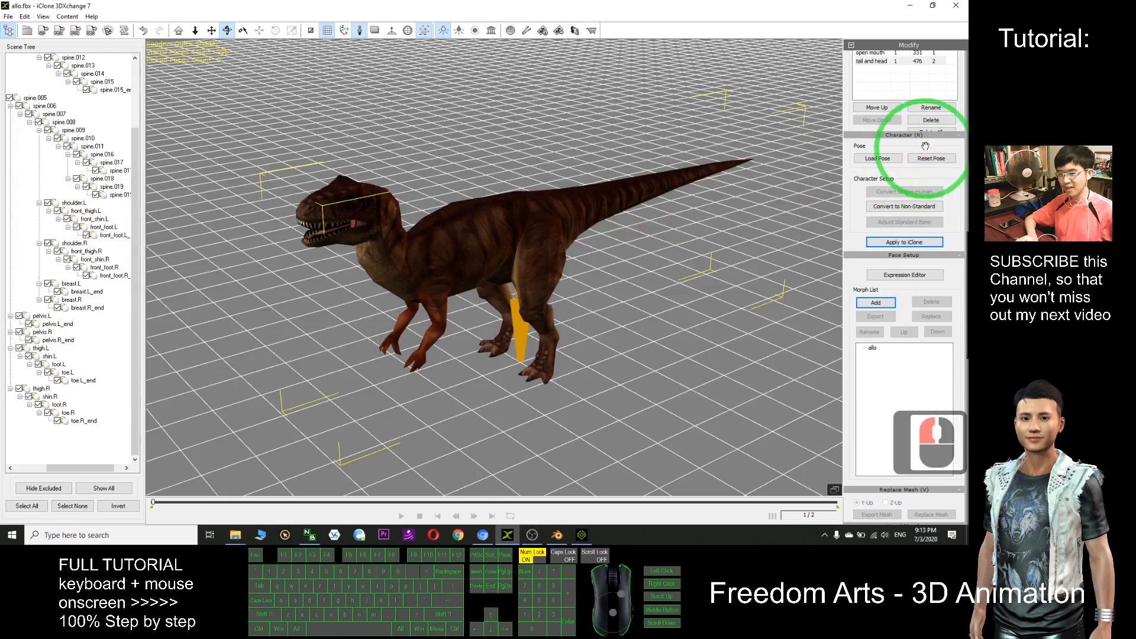
left_click(898, 243)
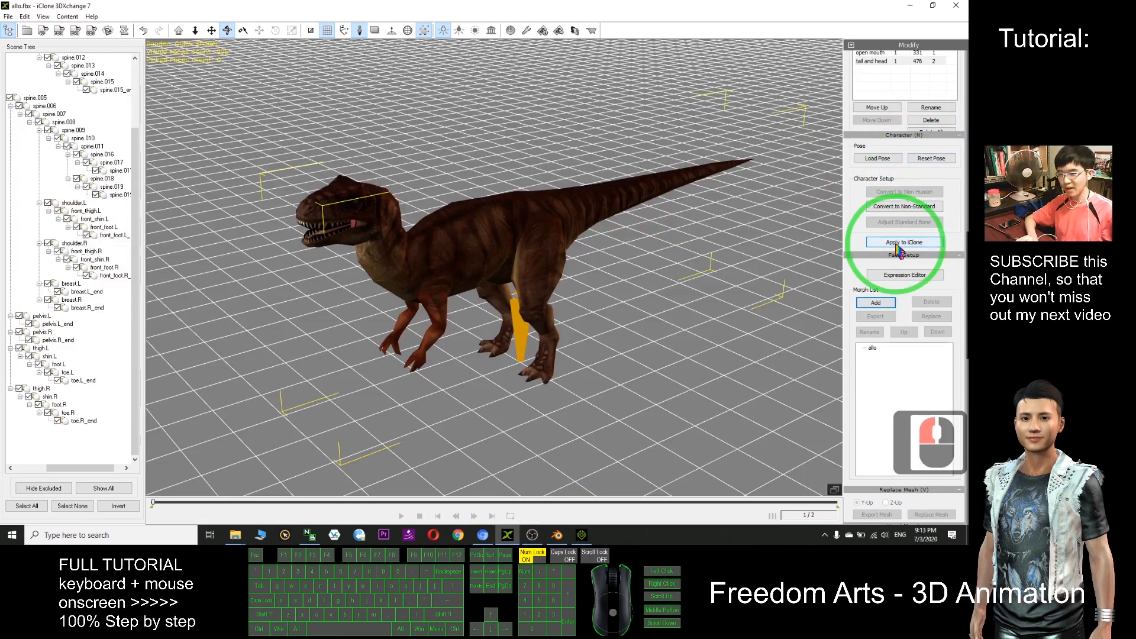
left_click(582, 535)
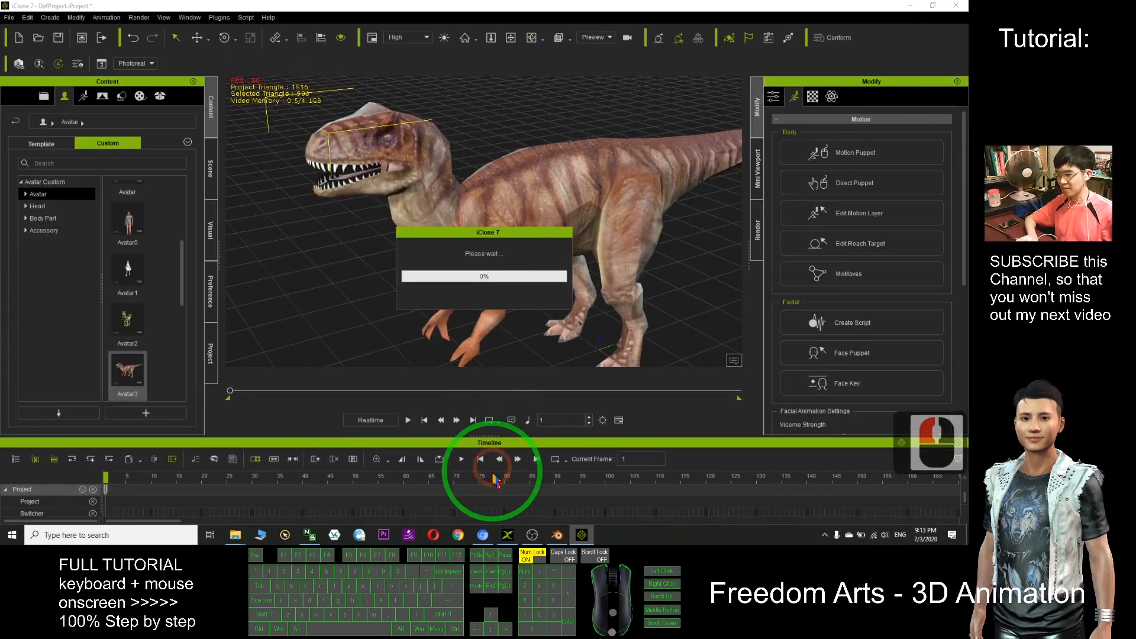
Open Edit Motion Layer for the Allosaurus, advance to frame 99, and rotate the jaw bone open to X 10.66 in FK Mode
scroll(529, 230, "up", 5)
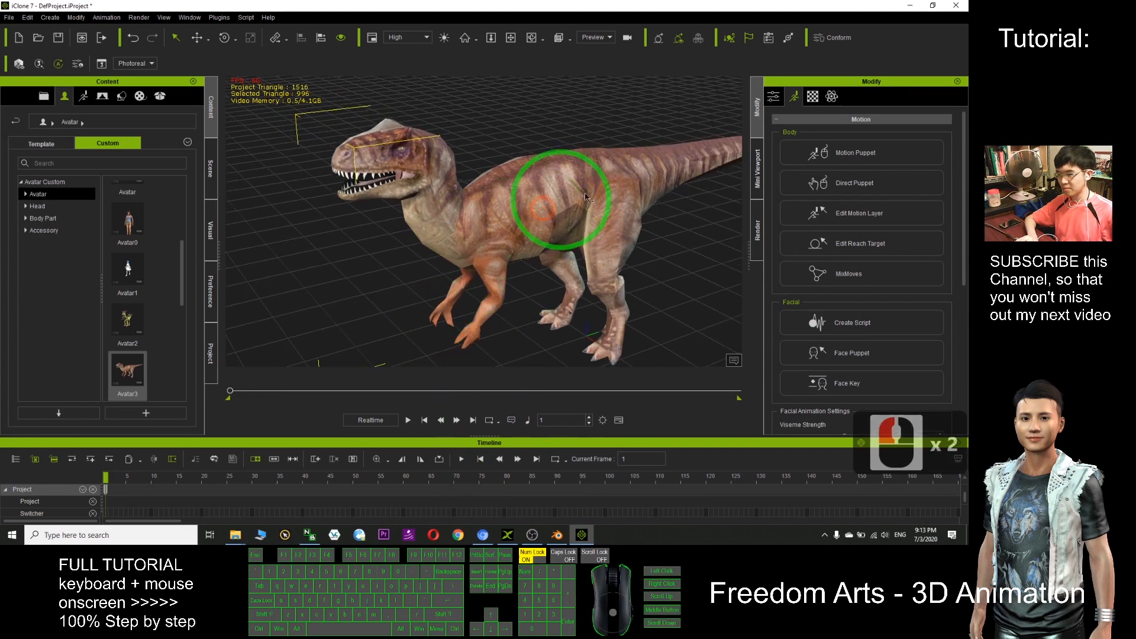
left_click(820, 214)
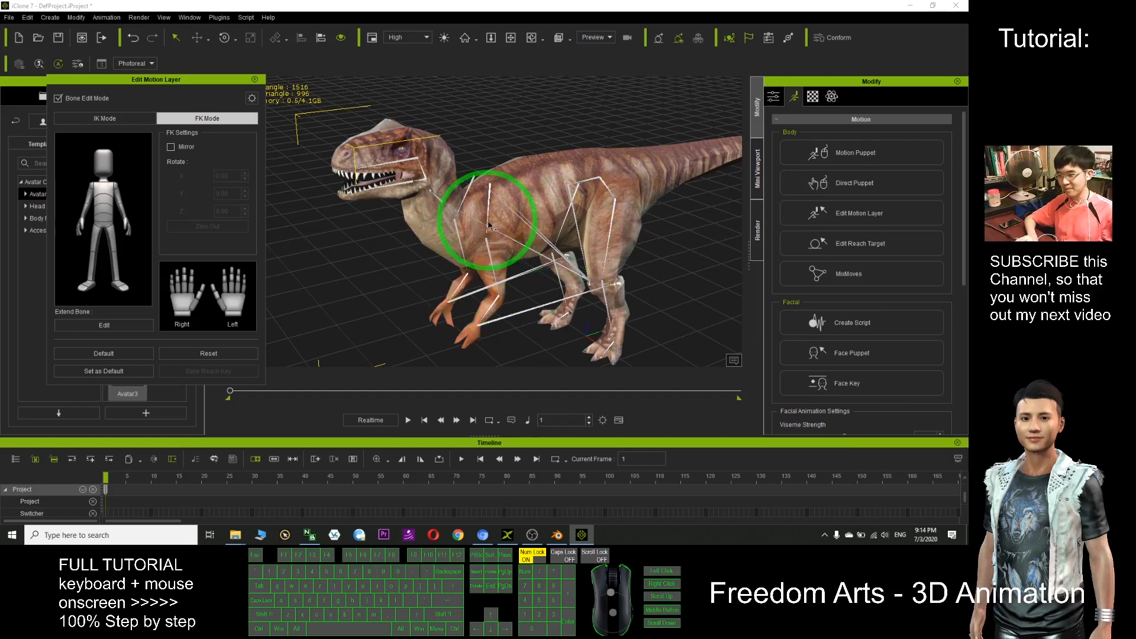
left_click(408, 420)
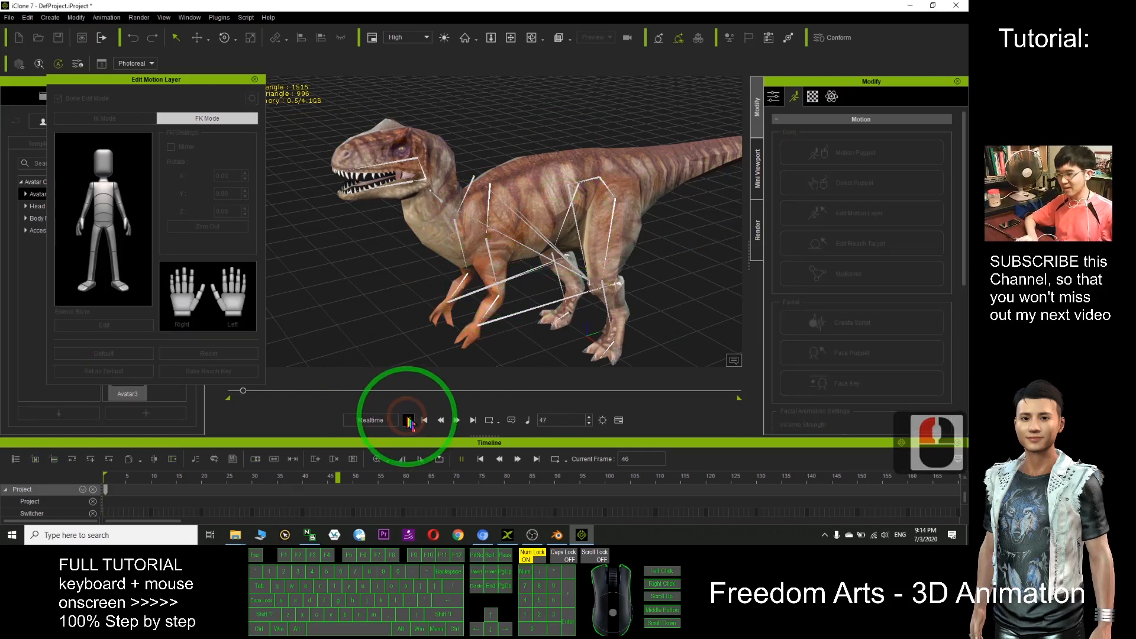
left_click(408, 420)
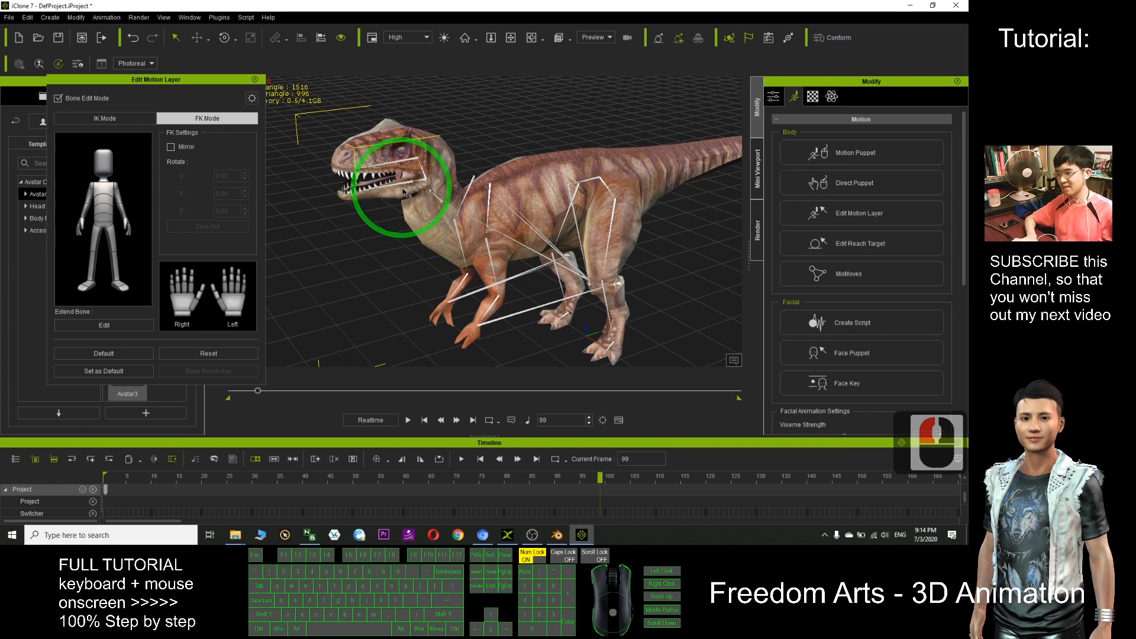
left_click_drag(403, 183, 364, 175)
left_click(461, 227)
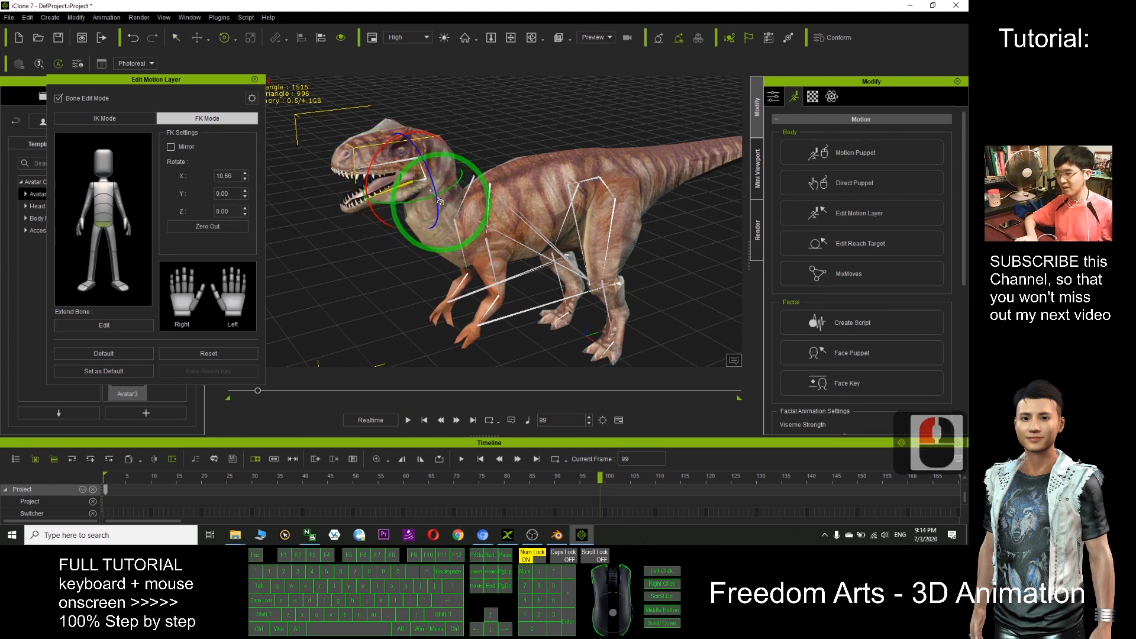
Rotate the Allosaurus's neck bone at frame 99 to about X 5.34, Y 41.88, Z 13.90
double_click(444, 205)
scroll(439, 204, "up", 8)
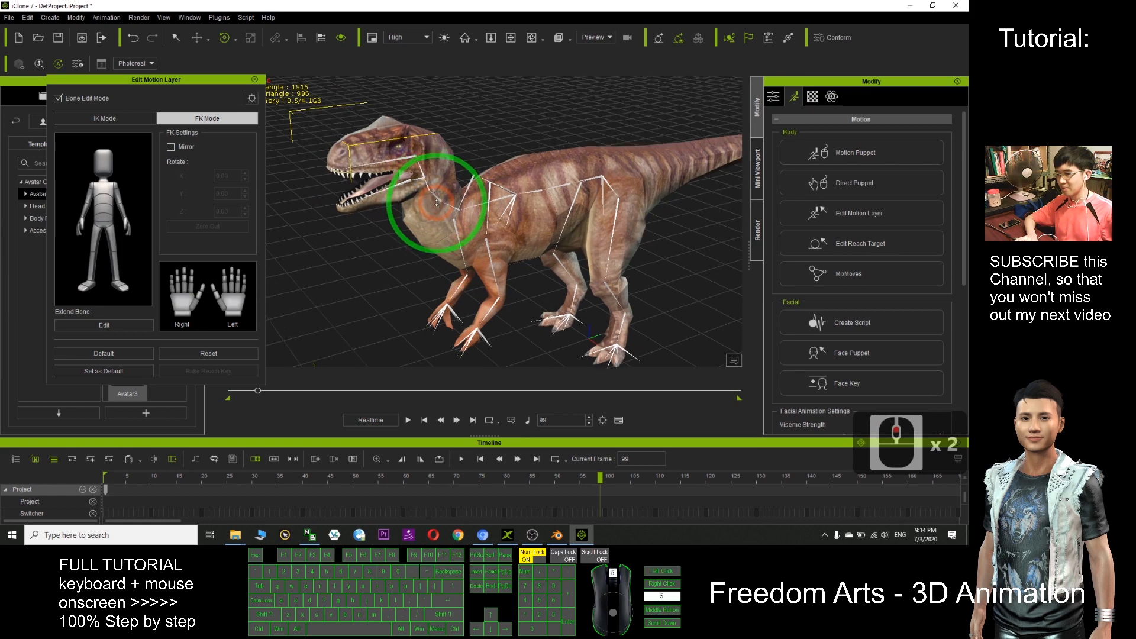
left_click_drag(415, 220, 439, 219)
scroll(639, 244, "down", 4)
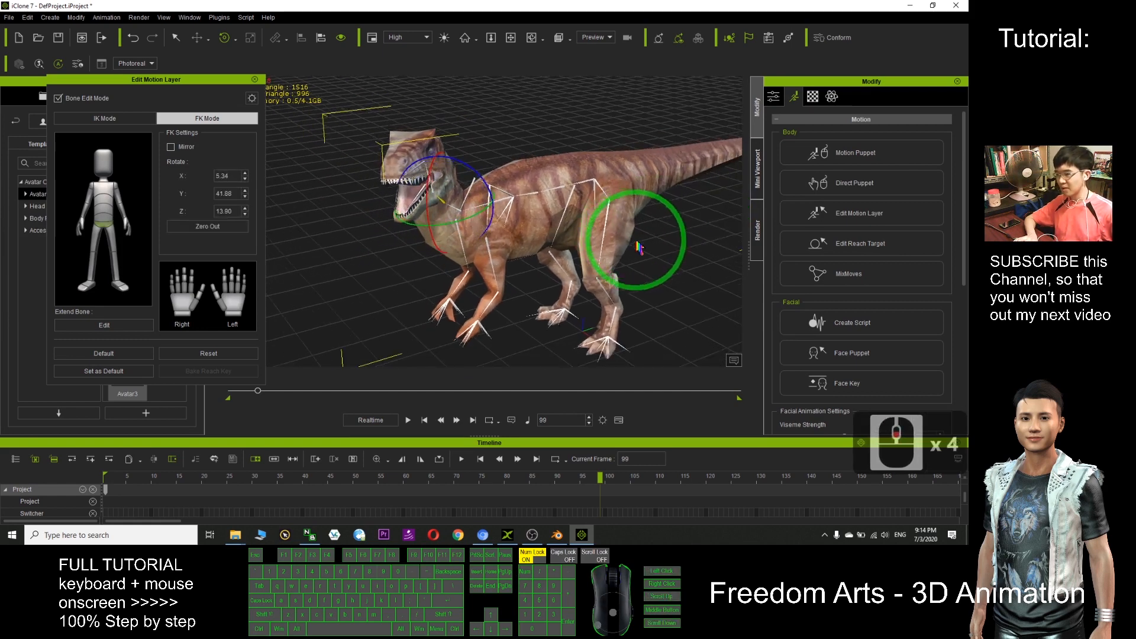
scroll(638, 244, "down", 7)
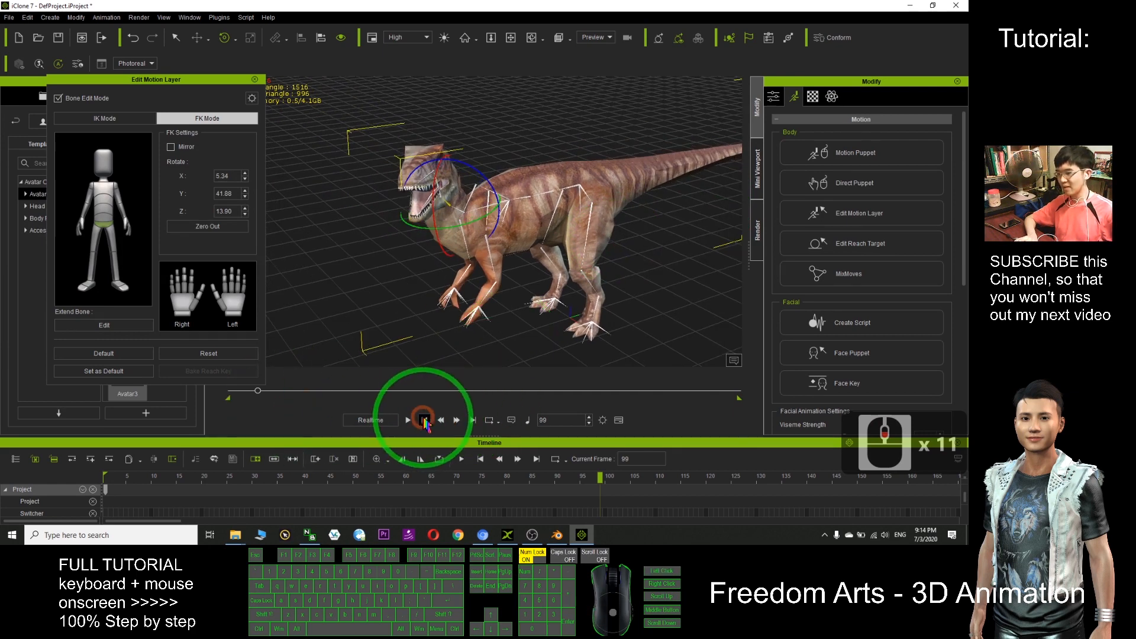
Close Edit Motion Layer and play the animation from the first frame to frame 228 to check the jaw and neck motion
left_click(425, 421)
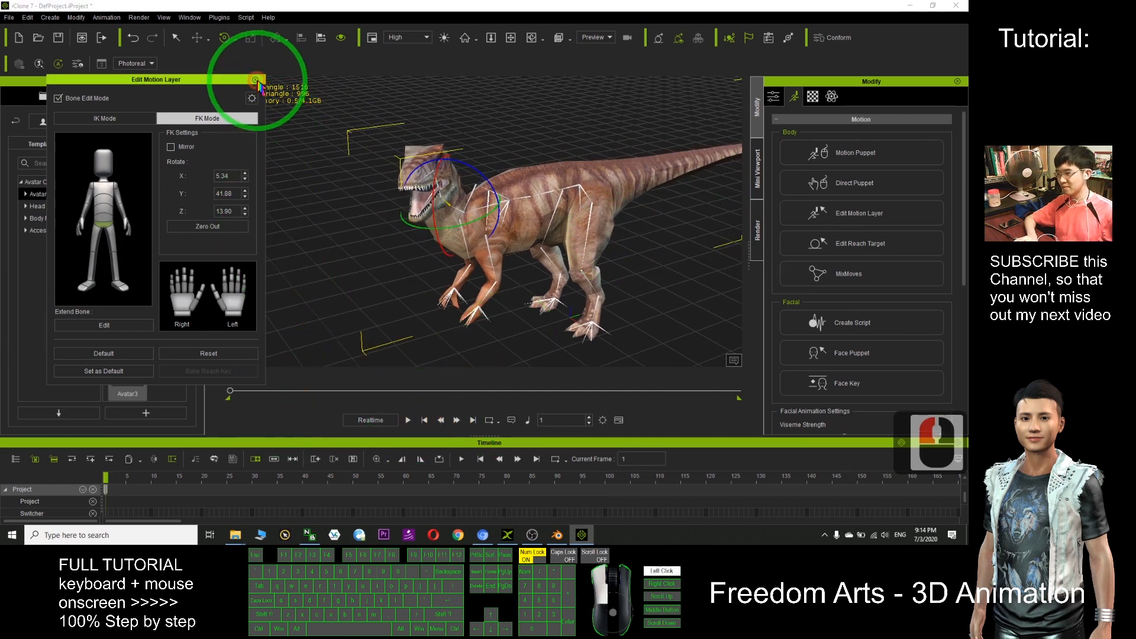
left_click(256, 80)
left_click(408, 421)
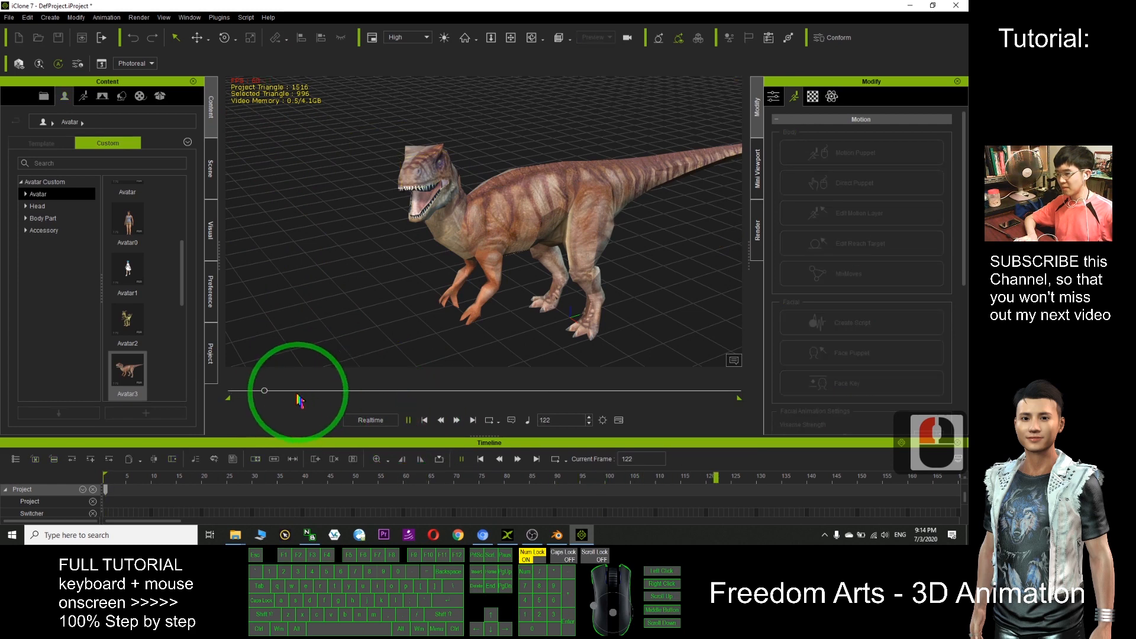
left_click(408, 421)
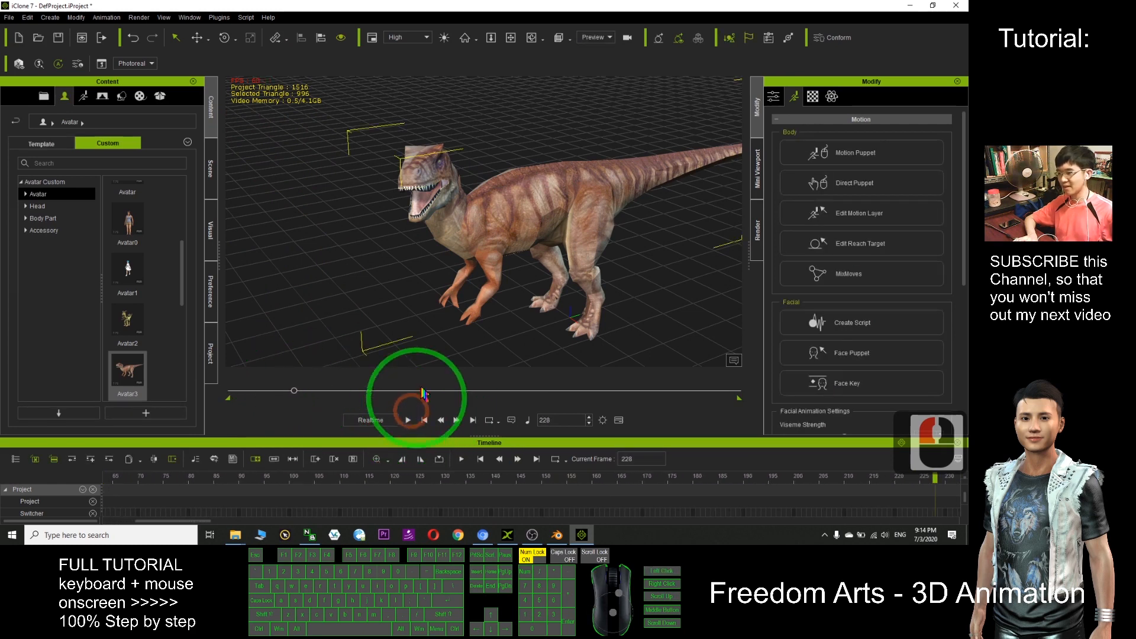
Reopen Edit Motion Layer at frame 228 and swing the Allosaurus's neck bone in the opposite direction
left_click(855, 213)
scroll(422, 204, "up", 15)
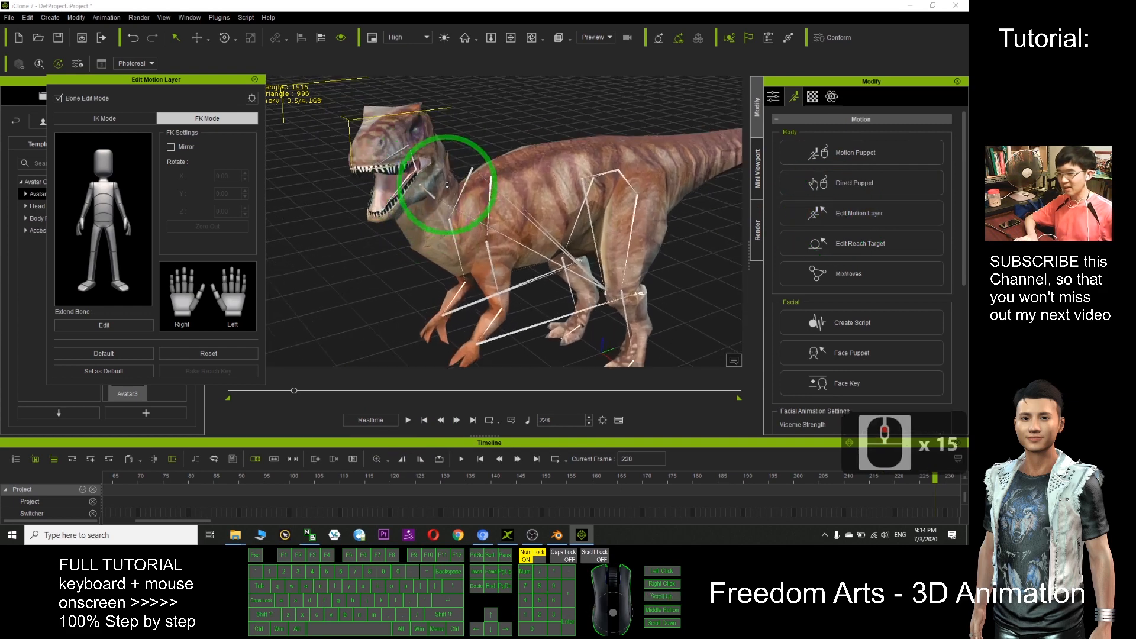
left_click(438, 202)
left_click(450, 205)
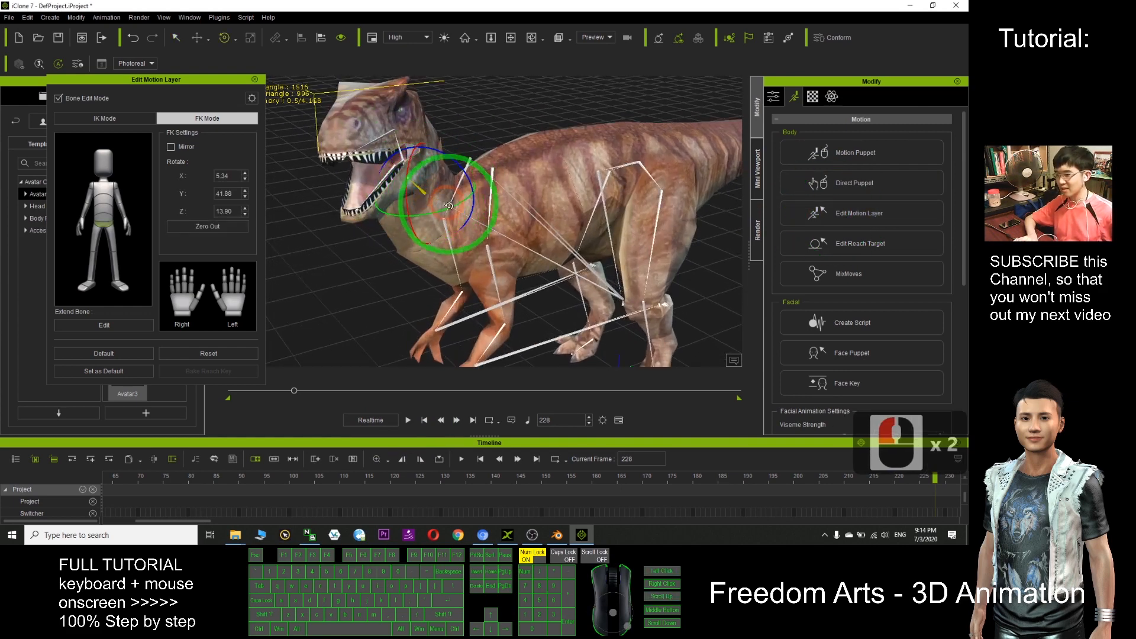
left_click_drag(450, 209, 399, 211)
Close the Allosaurus's mouth at frame 228 by rotating the jaw bone to X -6.15, and close Edit Motion Layer
left_click(343, 169)
left_click_drag(348, 166, 260, 82)
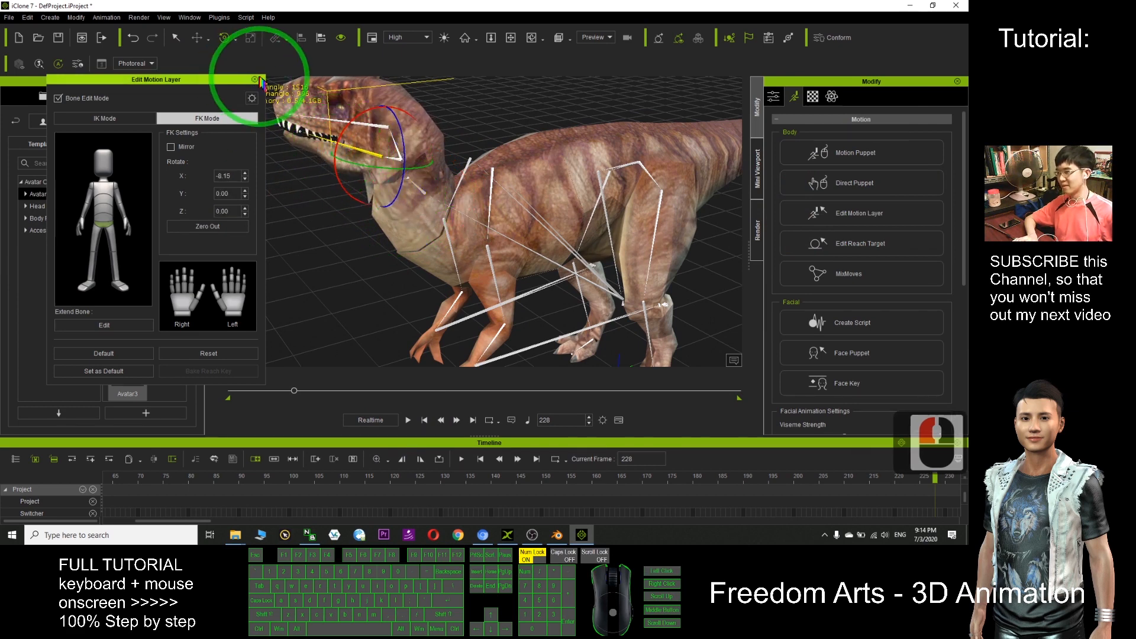
left_click(255, 79)
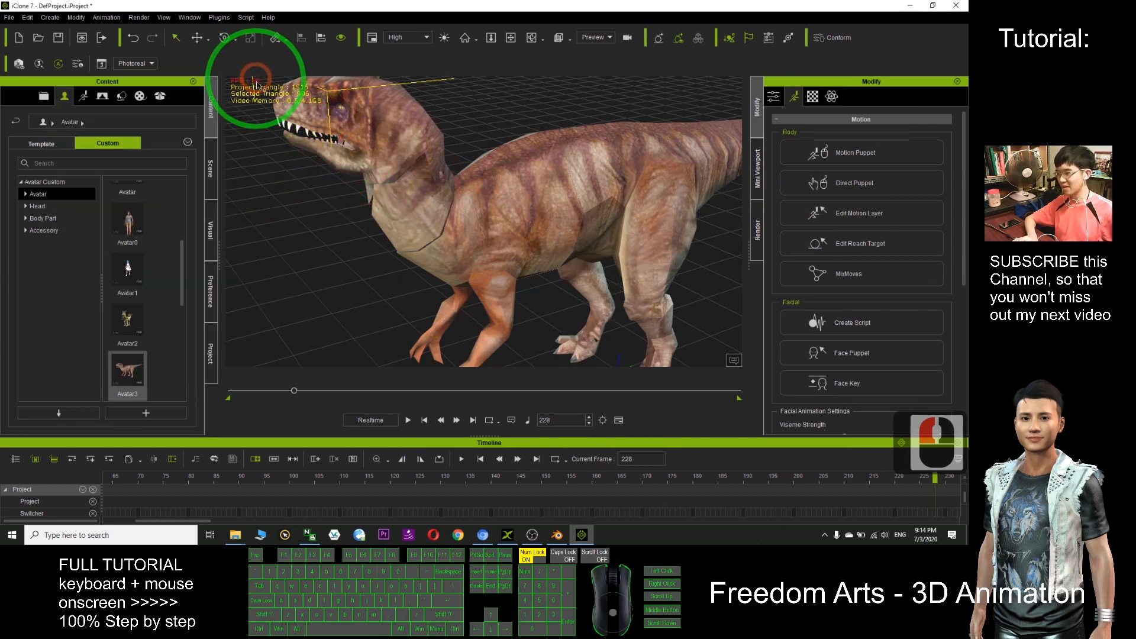
Play back the head and jaw animation and pause at frame 347
double_click(408, 420)
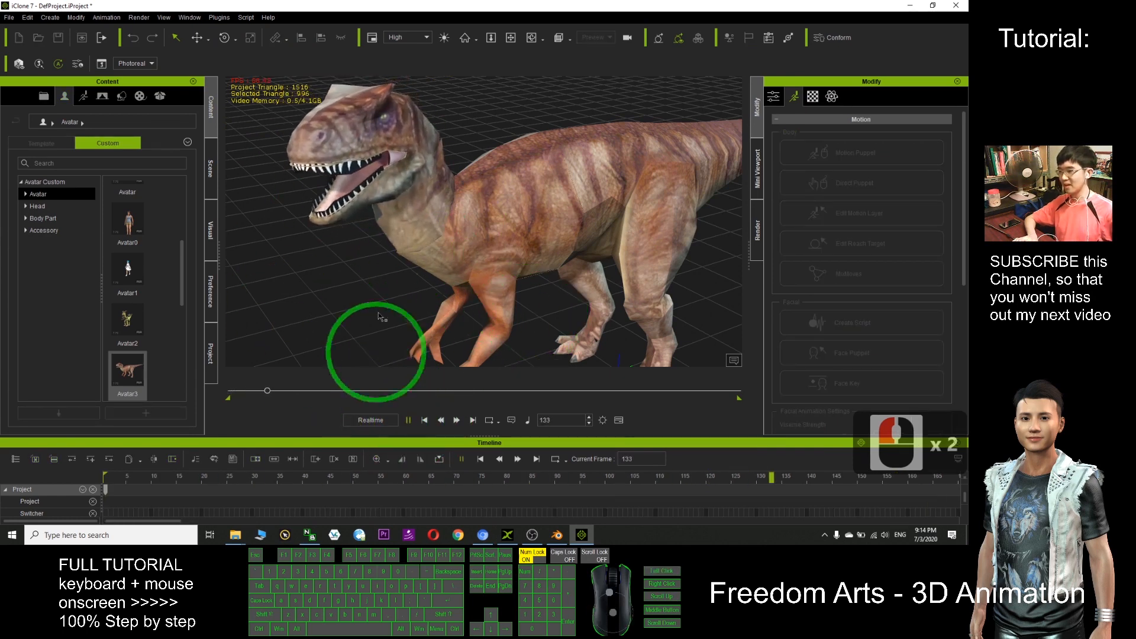
scroll(565, 234, "down", 15)
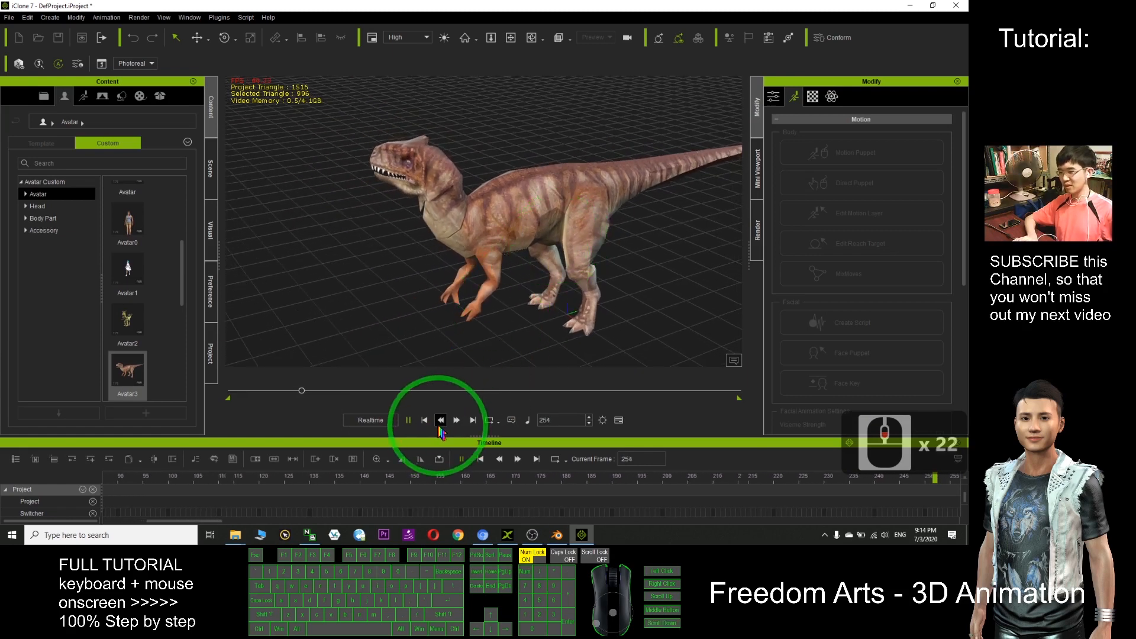
left_click(409, 420)
left_click(471, 206)
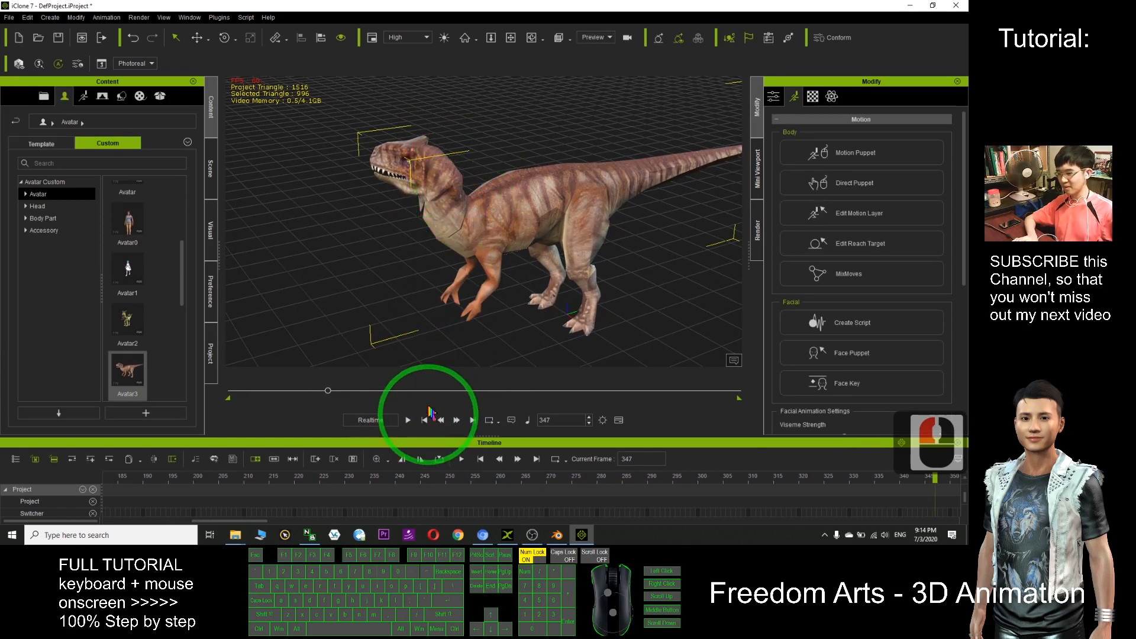
Rotate the Allosaurus's head bone at frame 347 in Edit Motion Layer to about X -5.31, Y 48.87, Z -11.65
left_click(817, 213)
scroll(408, 200, "up", 13)
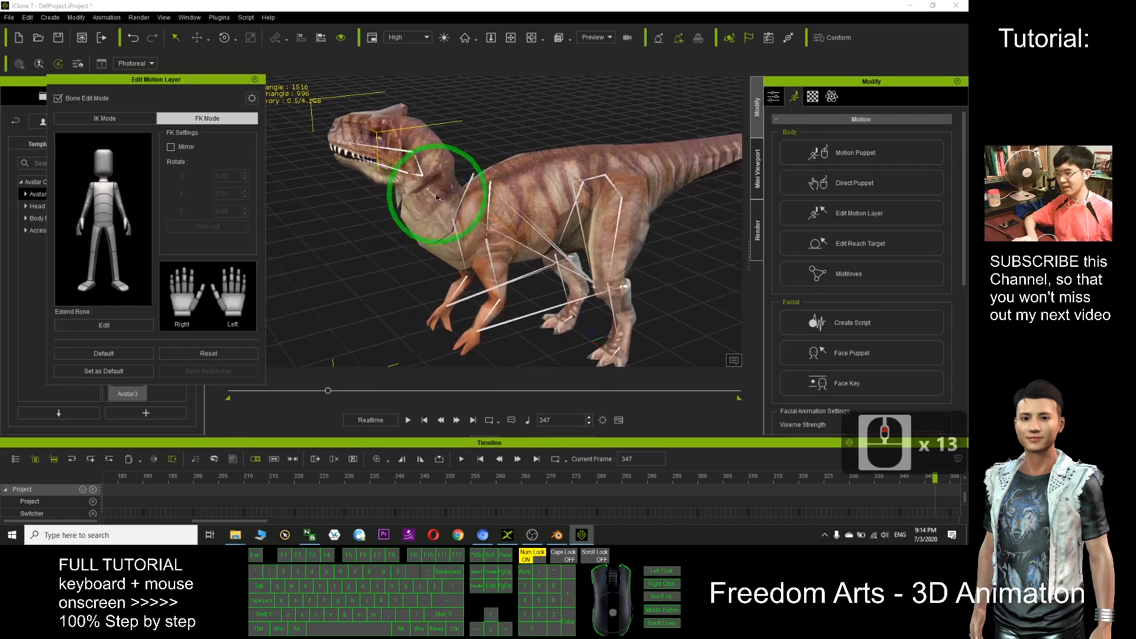
left_click(432, 193)
left_click(422, 187)
left_click(424, 190)
scroll(426, 193, "up", 14)
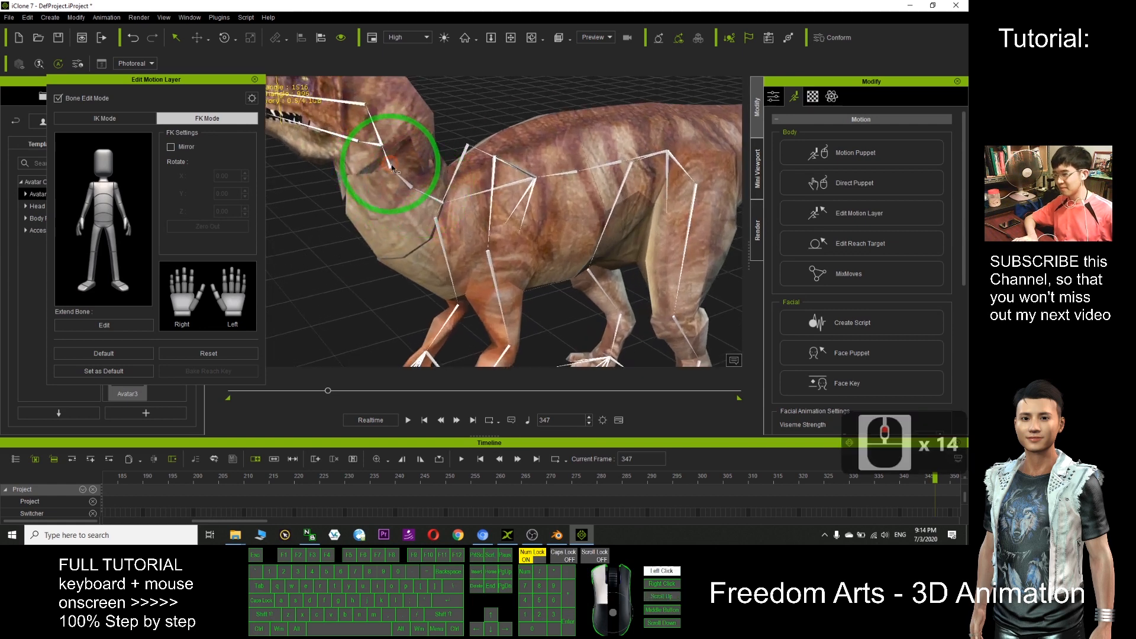
left_click(390, 166)
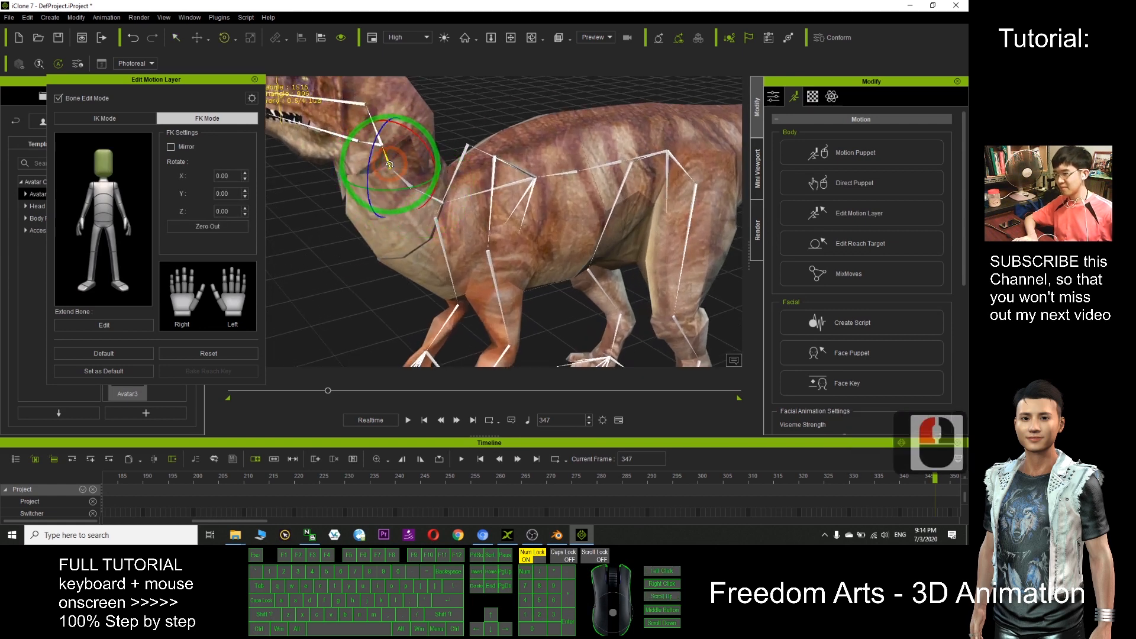
left_click_drag(350, 183, 375, 188)
scroll(414, 195, "down", 12)
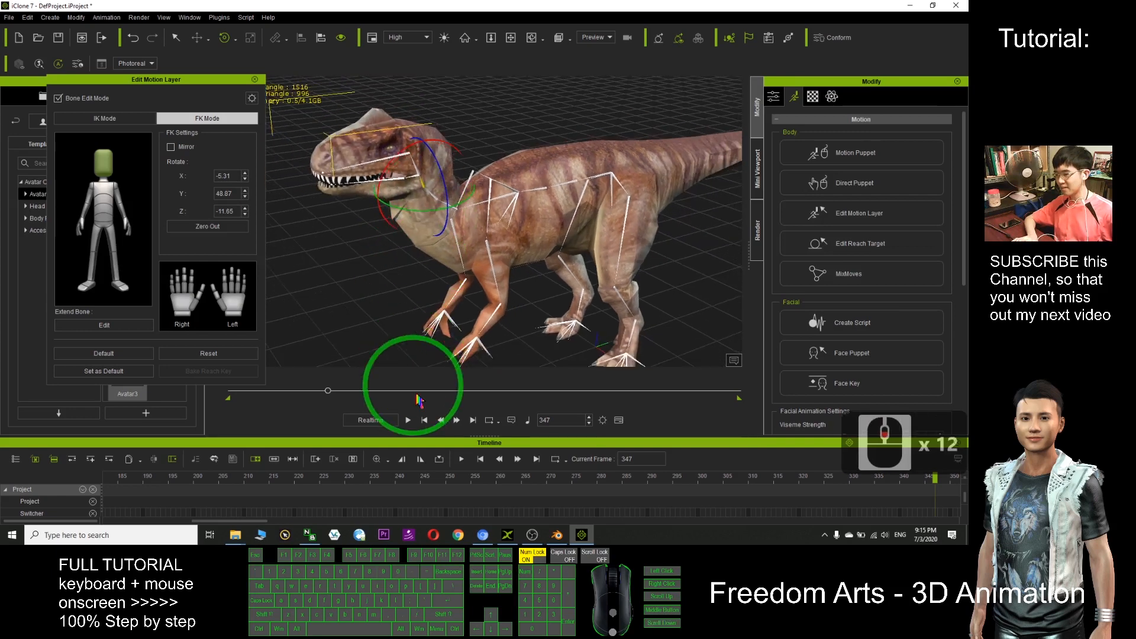
Advance playback to frame 449 and rotate the neck bone to about X 1.17, Y -21.71, Z -6.12
left_click(408, 420)
left_click(408, 420)
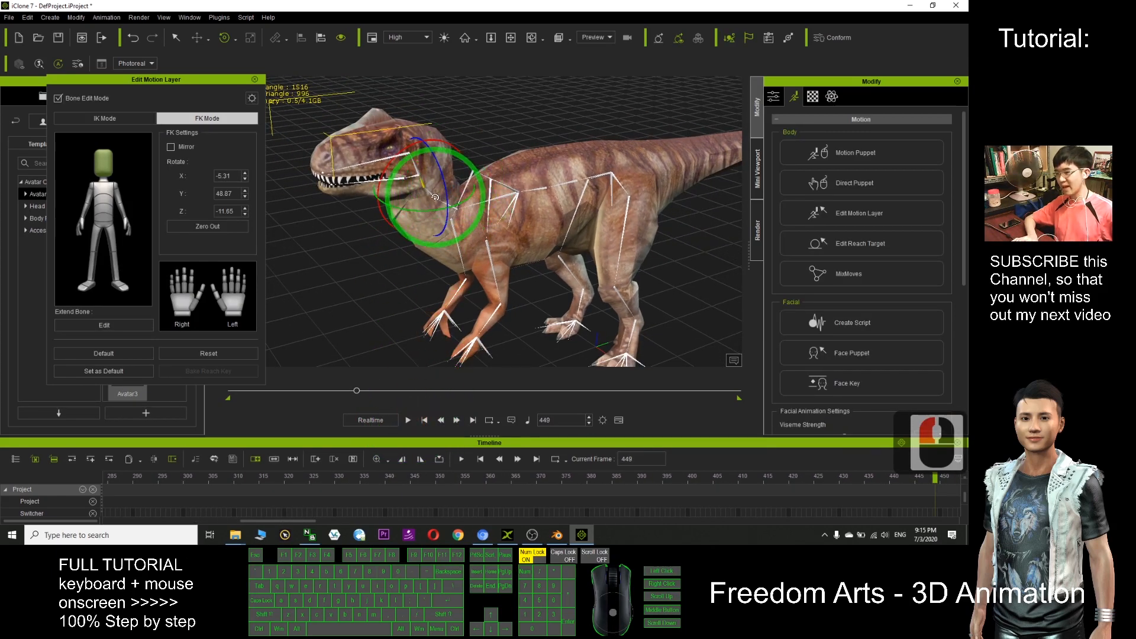
left_click(427, 168)
scroll(443, 204, "up", 11)
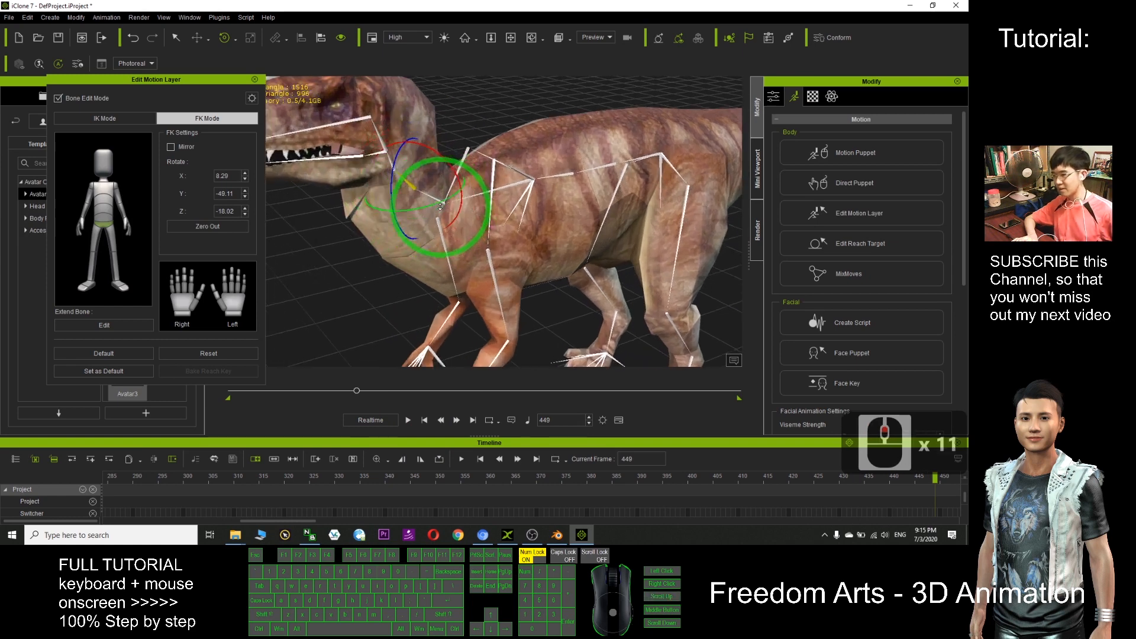
left_click(438, 200)
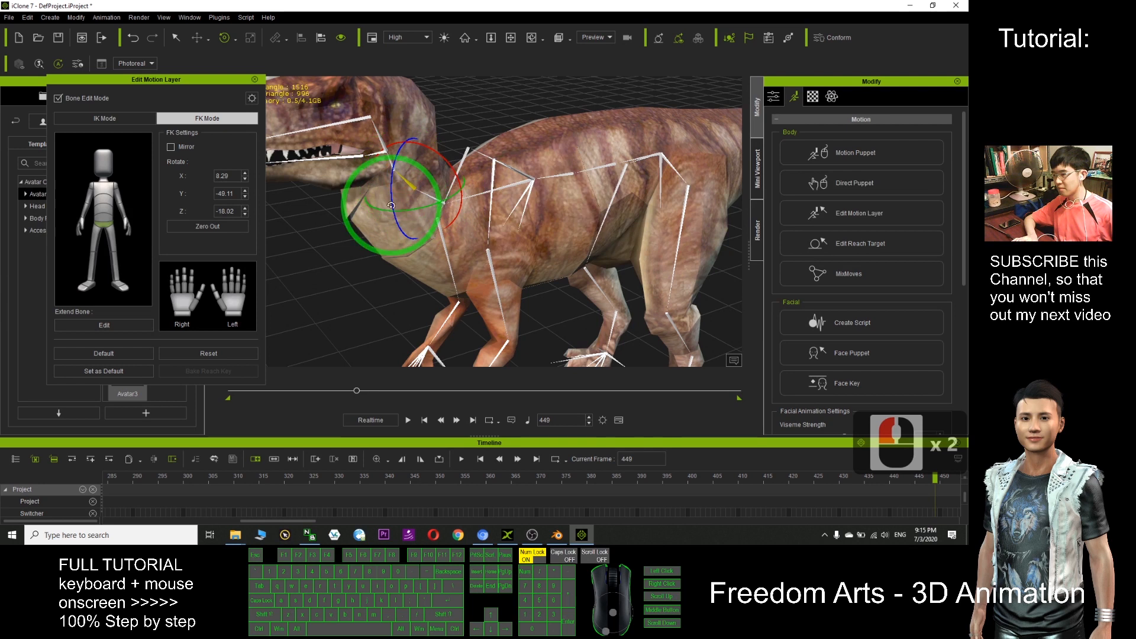
left_click_drag(385, 212, 404, 207)
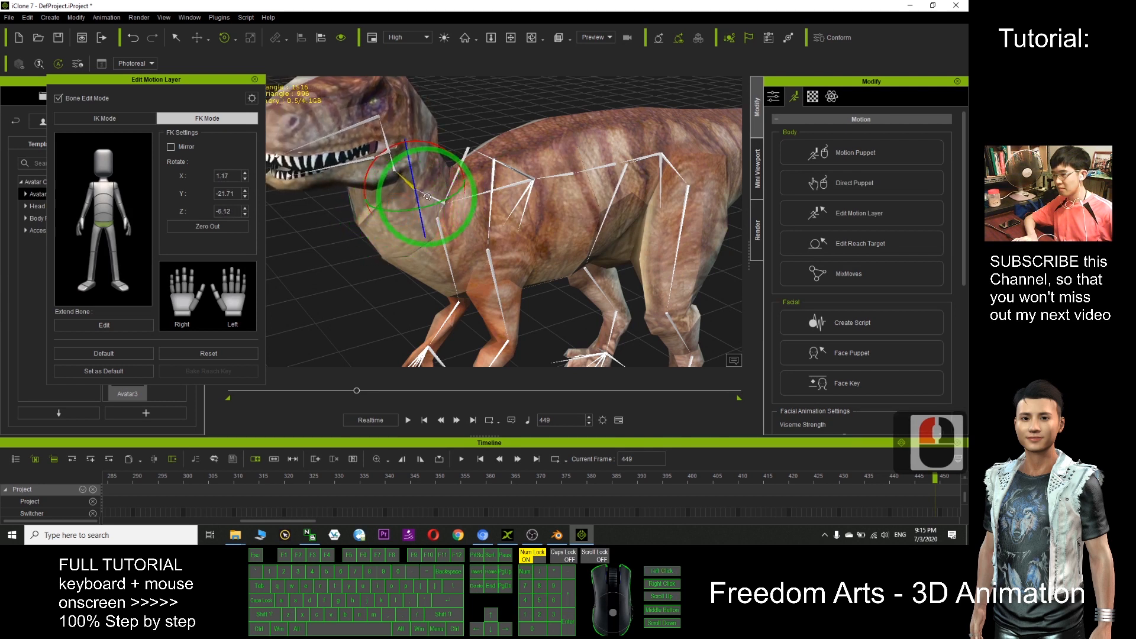
Try to select the bone at the base of the neck in IK Mode, and return to FK Mode
left_click(434, 204)
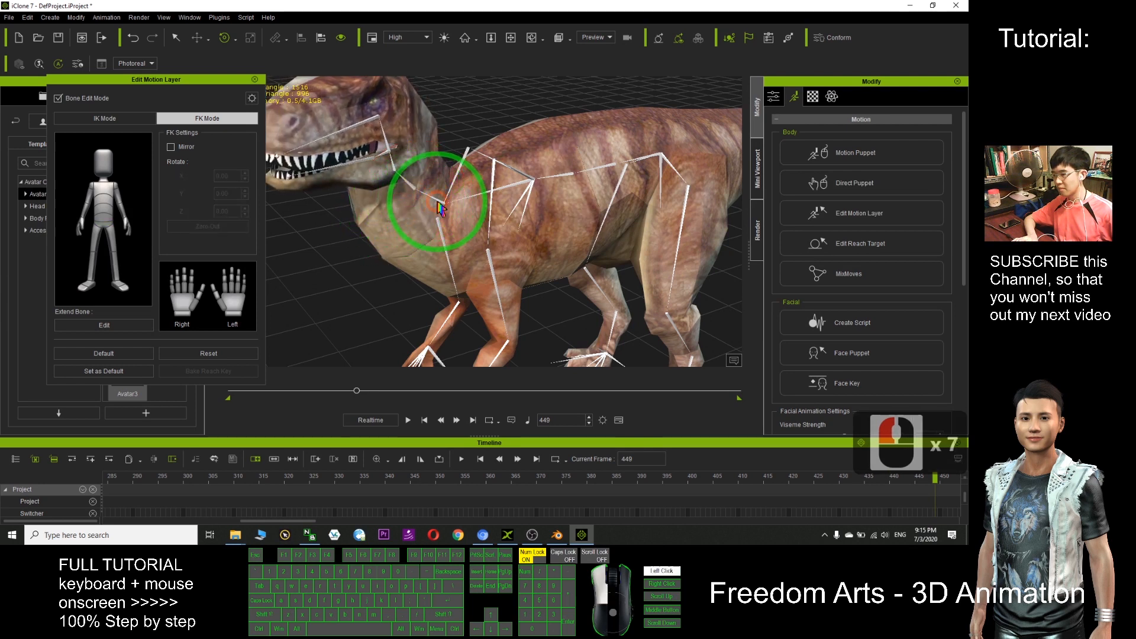
left_click(97, 119)
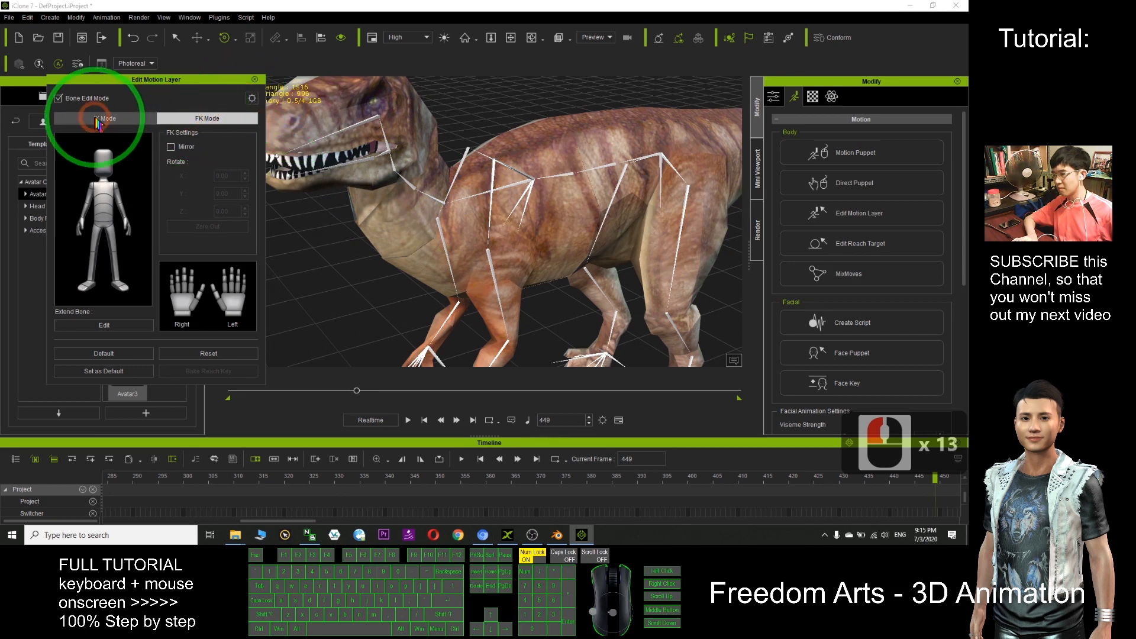
left_click(316, 158)
left_click(438, 203)
left_click(438, 205)
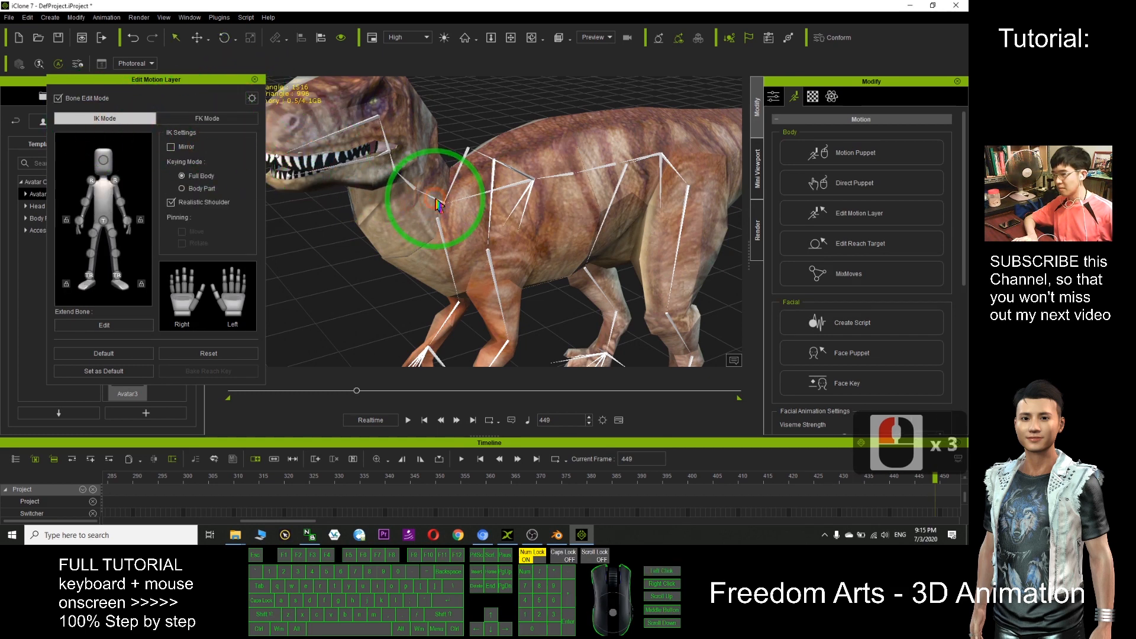
left_click(256, 117)
left_click(411, 185)
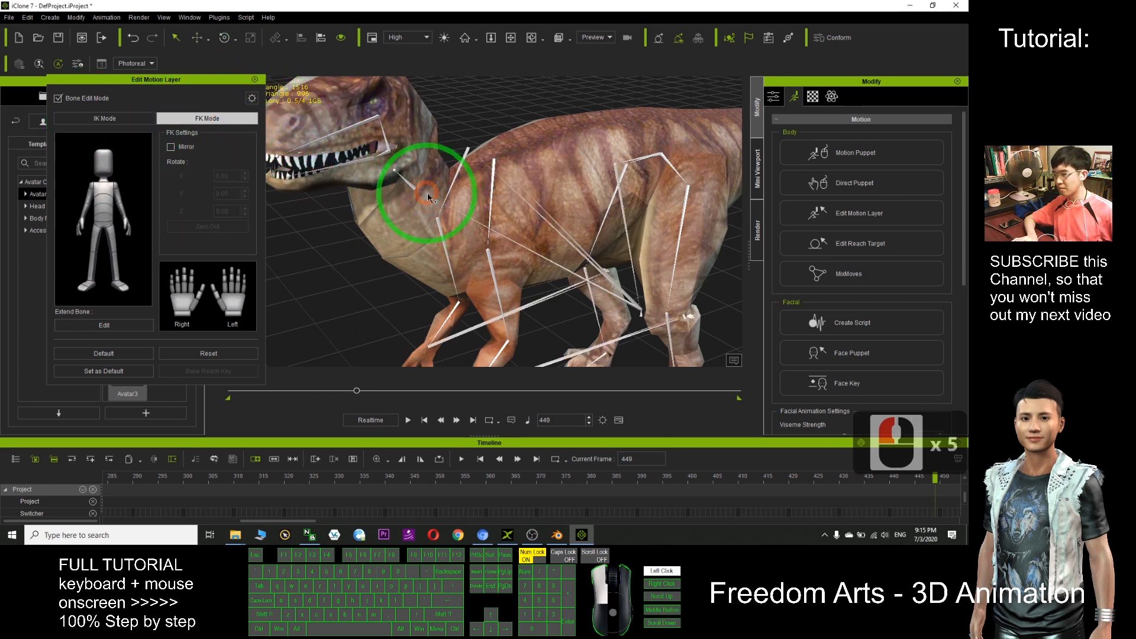
left_click(408, 183)
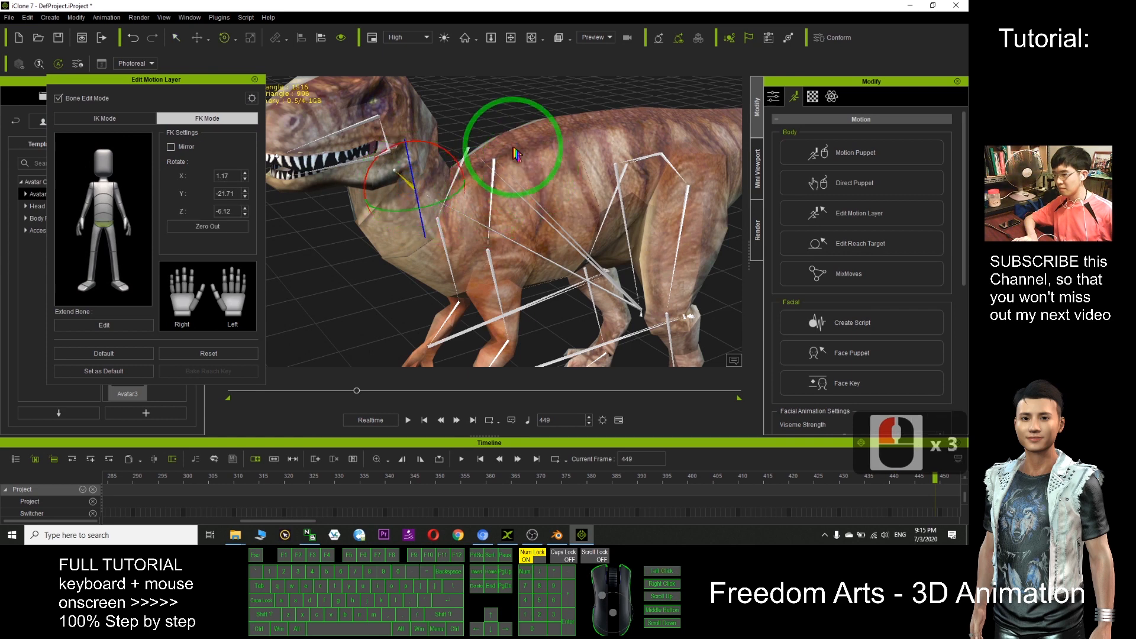
Rotate the Allosaurus's left forearm bone at frame 449 to about X -0.99, Y -25.11, Z 0.28
scroll(532, 171, "down", 19)
scroll(578, 193, "up", 5)
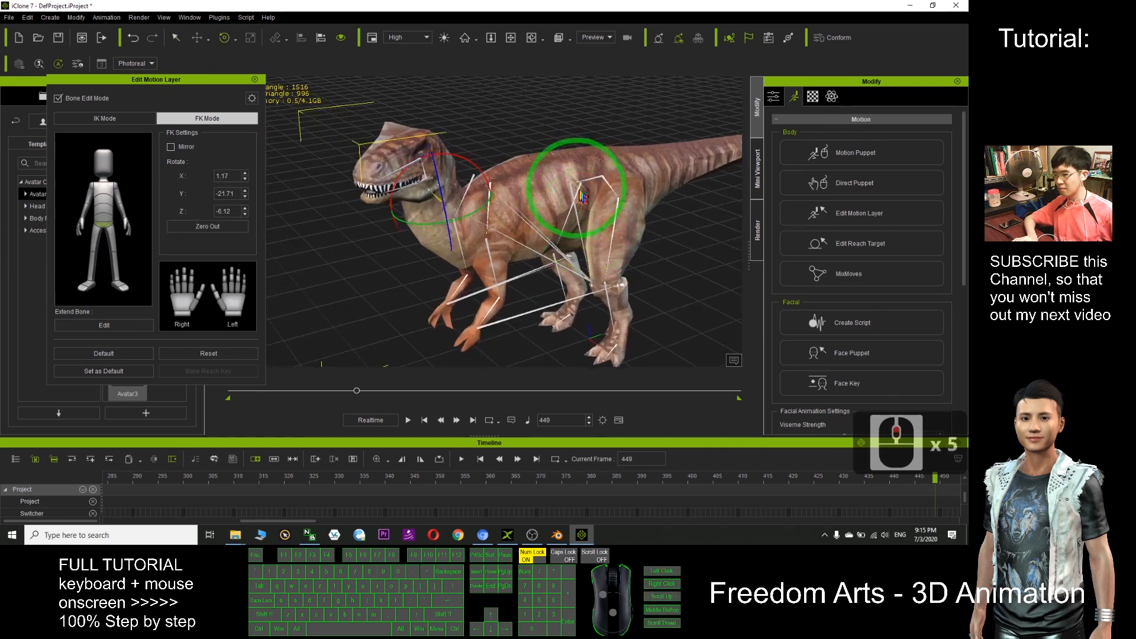
double_click(493, 262)
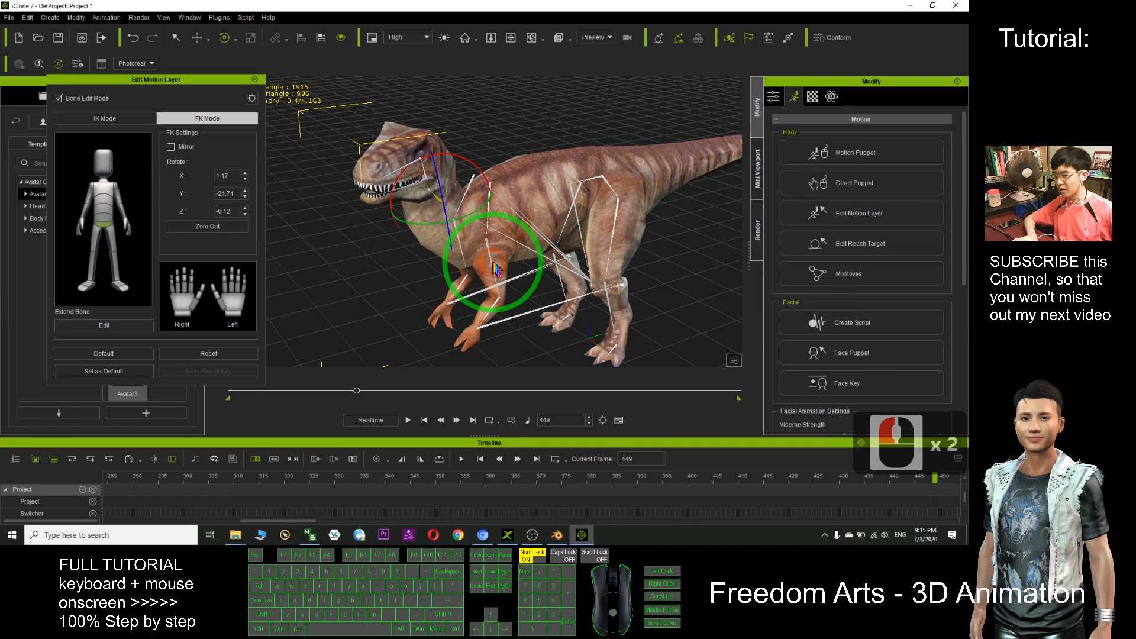
left_click(496, 303)
left_click_drag(493, 303, 493, 267)
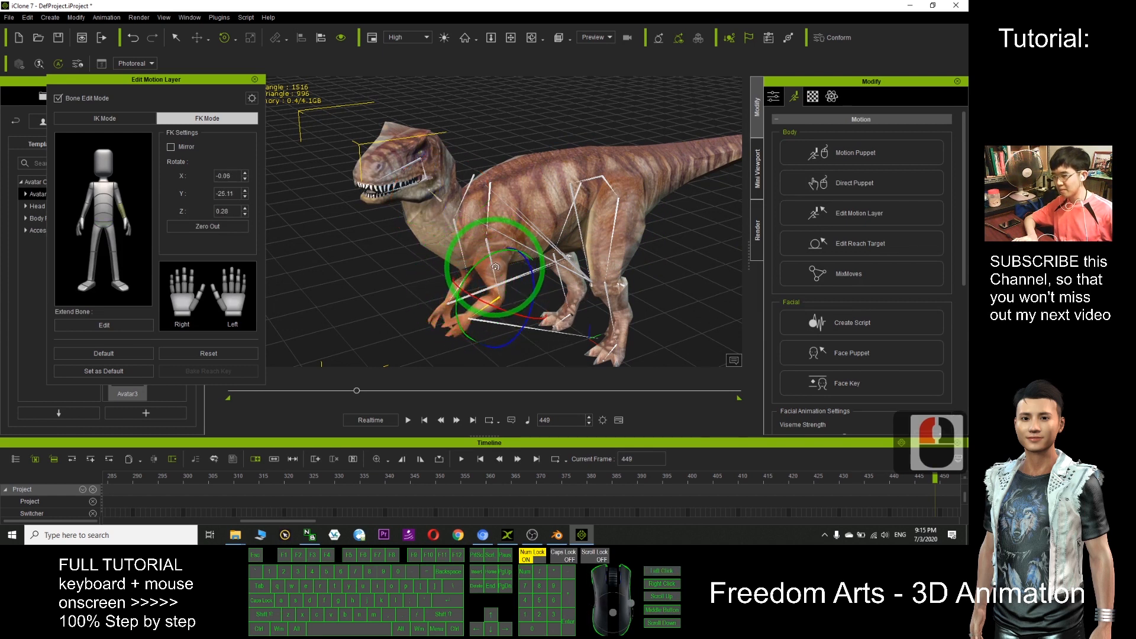
Rotate the Allosaurus's left upper arm bone at frame 449 to about X 3.48, Y -3.87, Z 22.24, and close Edit Motion Layer
left_click(494, 266)
double_click(490, 258)
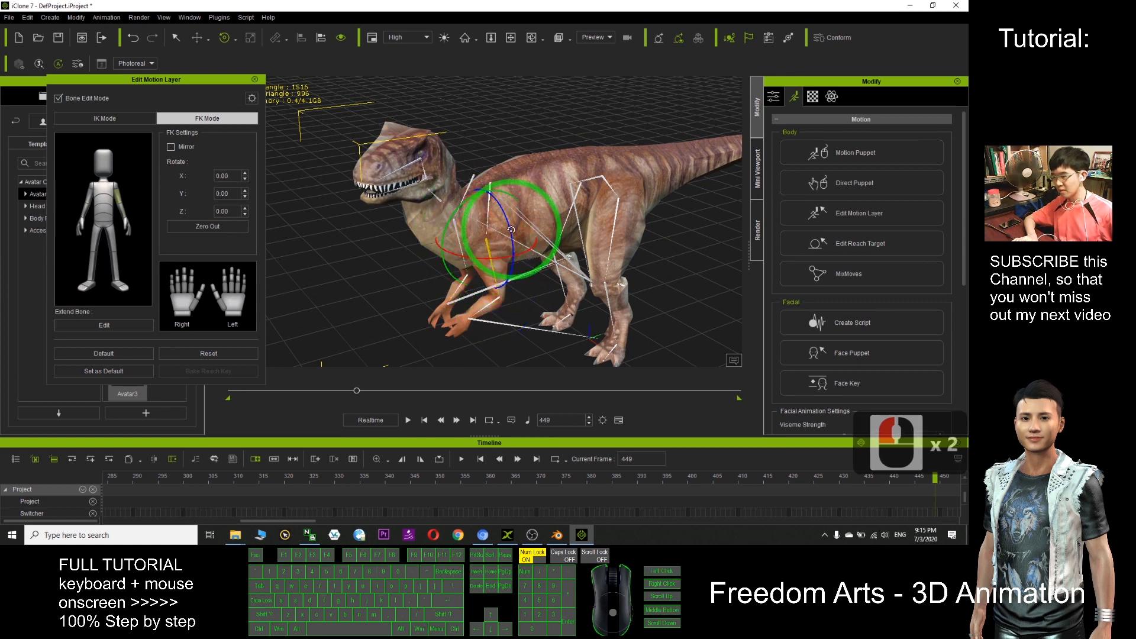
left_click_drag(511, 229, 547, 209)
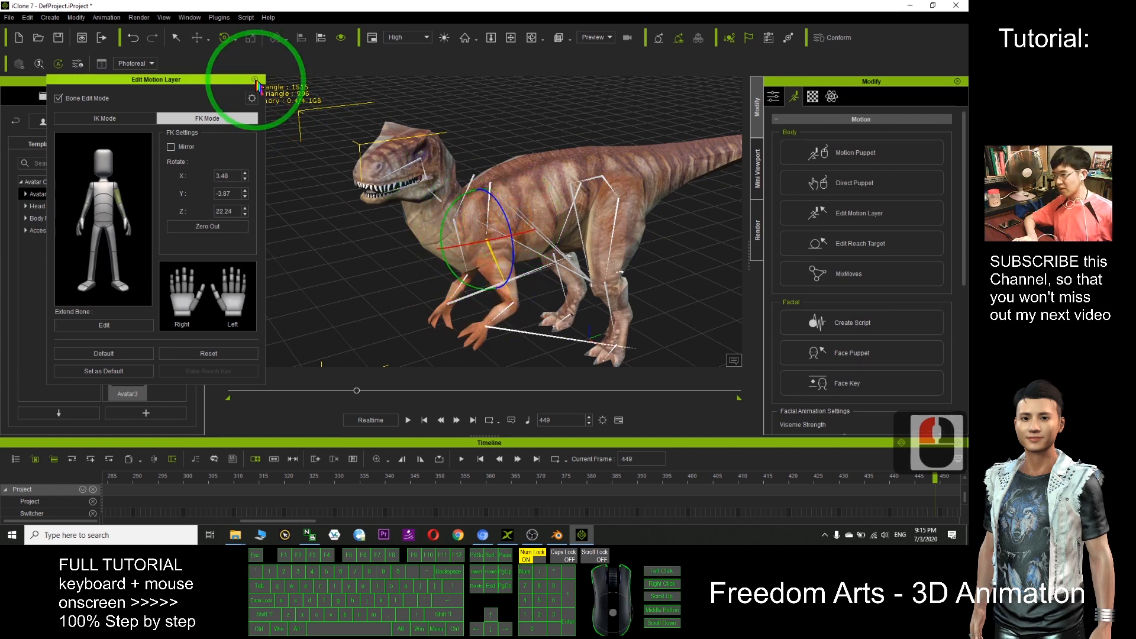
left_click(255, 80)
Play the edited Allosaurus animation from frame 1 and return to the first frame
left_click(425, 421)
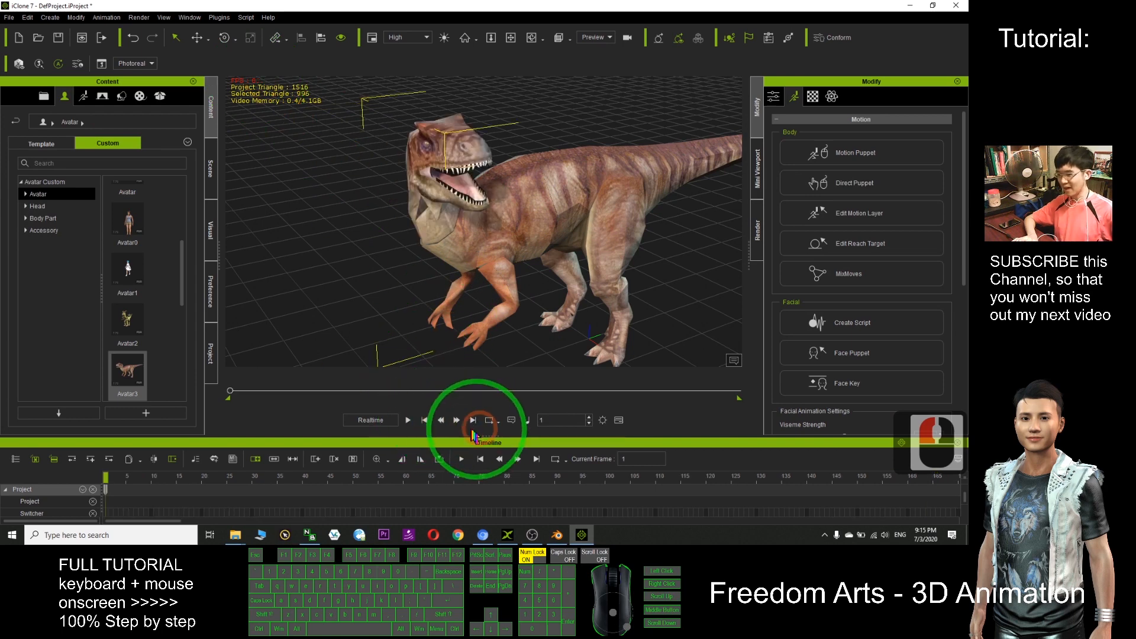
left_click(409, 420)
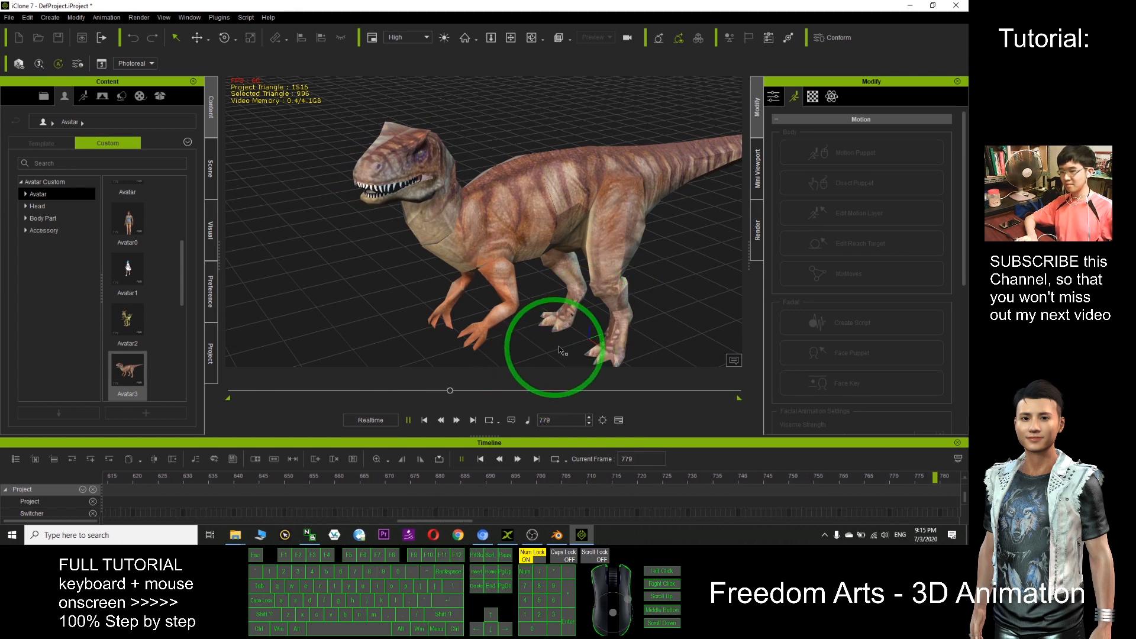
left_click(425, 420)
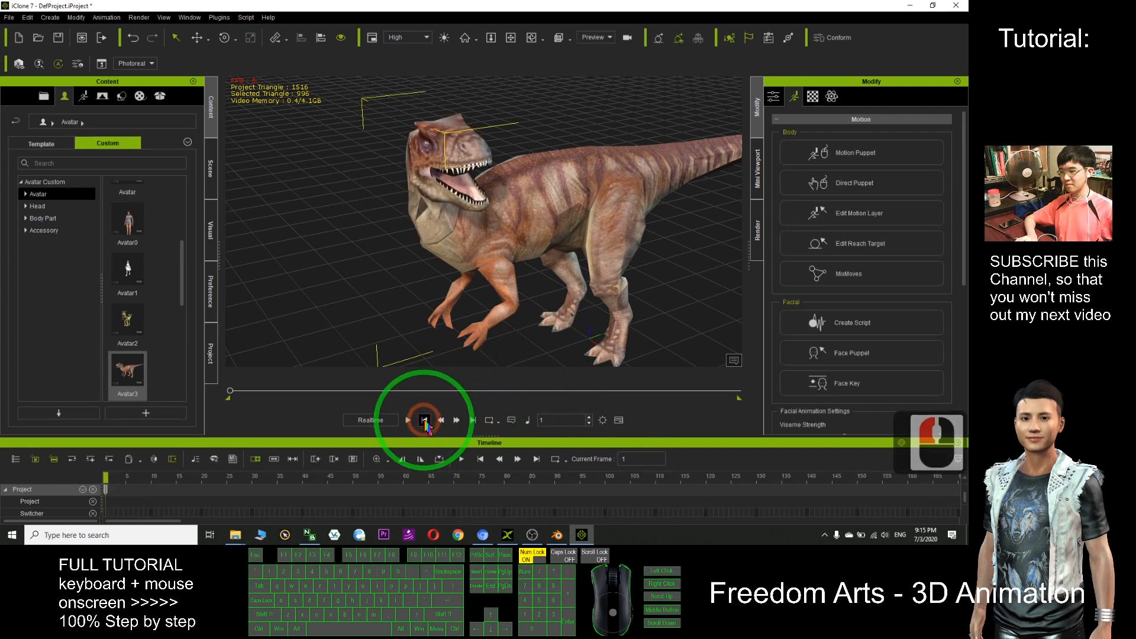
mouse_move(235, 393)
left_mouse_down()
mouse_move(360, 393)
mouse_move(230, 393)
left_mouse_up()
Save the Allosaurus's animation as a new motion in the custom Motion library
right_click_drag(509, 332, 568, 248)
key("x")
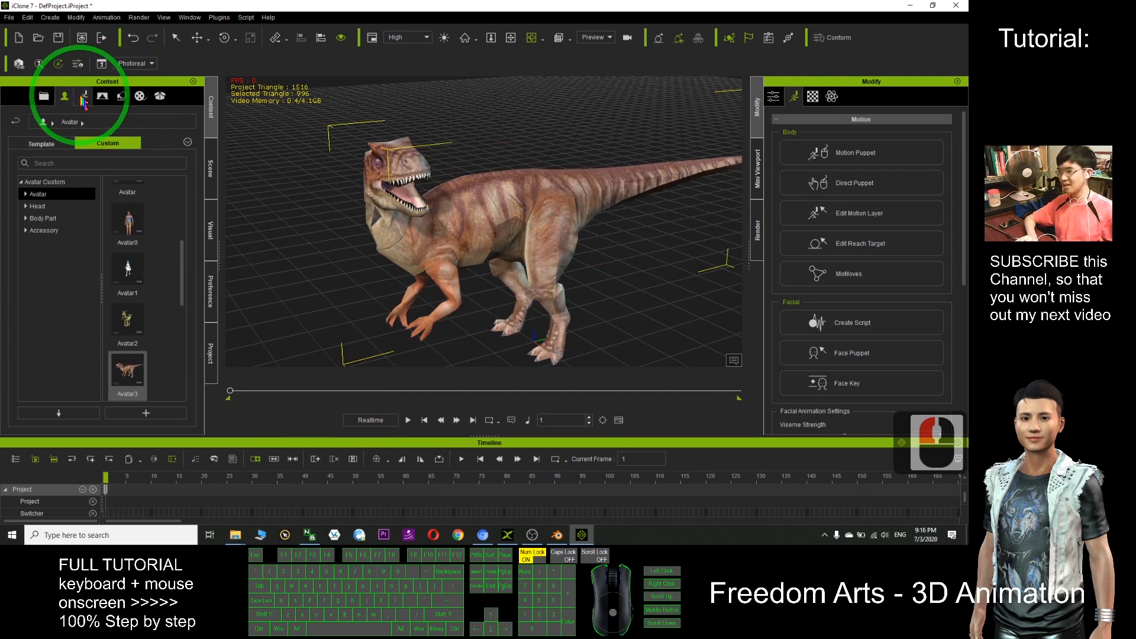
left_click(85, 98)
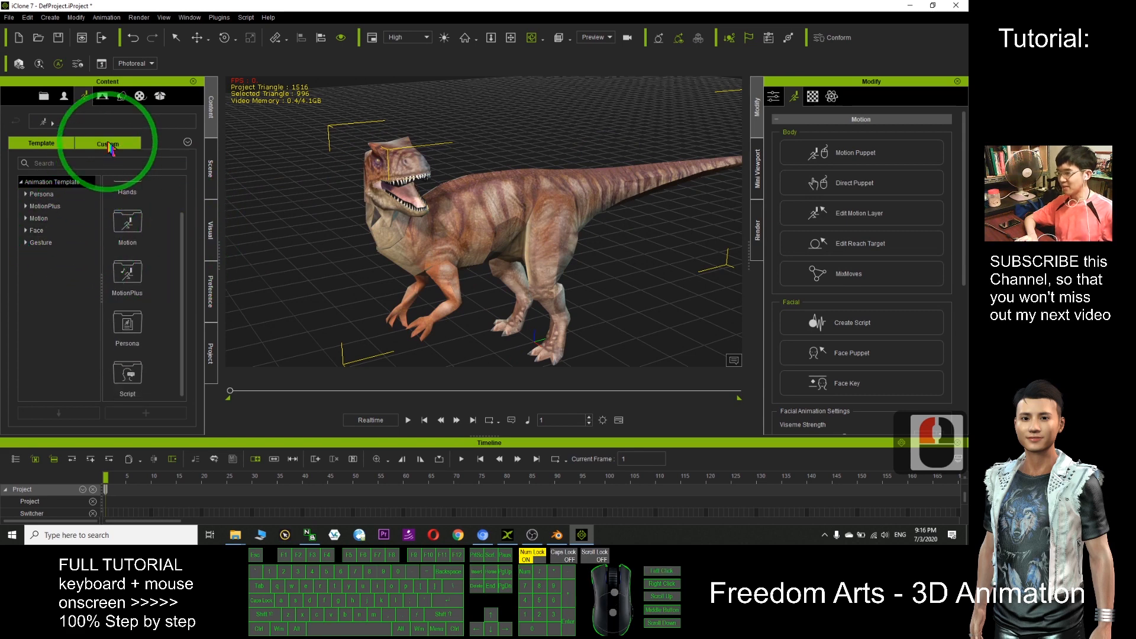
left_click(109, 146)
left_click(48, 206)
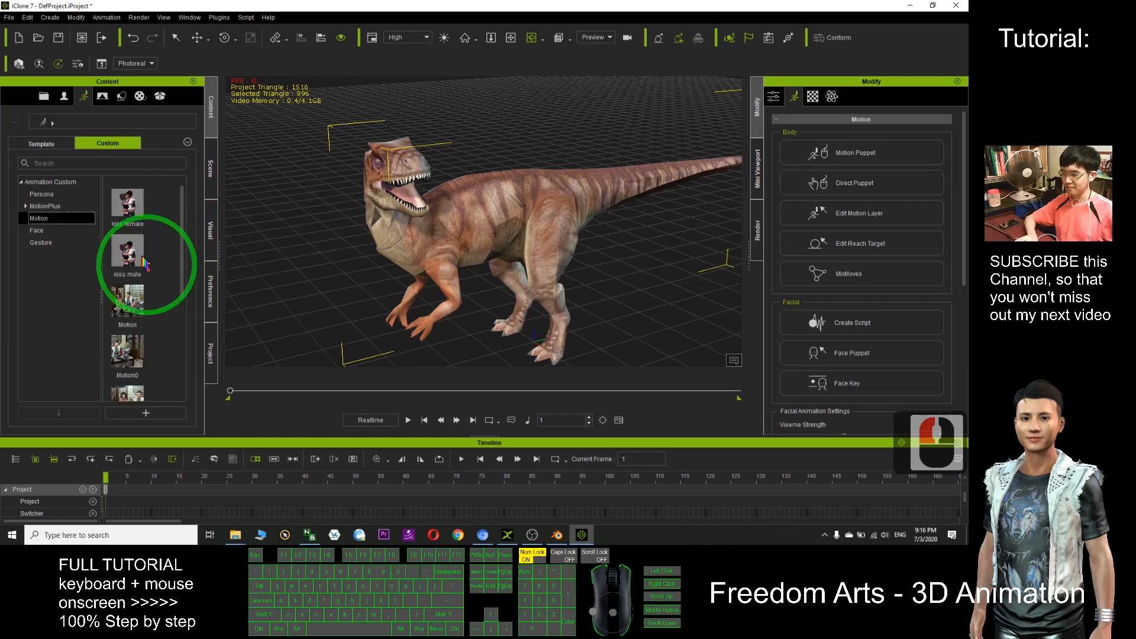
left_click_drag(185, 216, 178, 317)
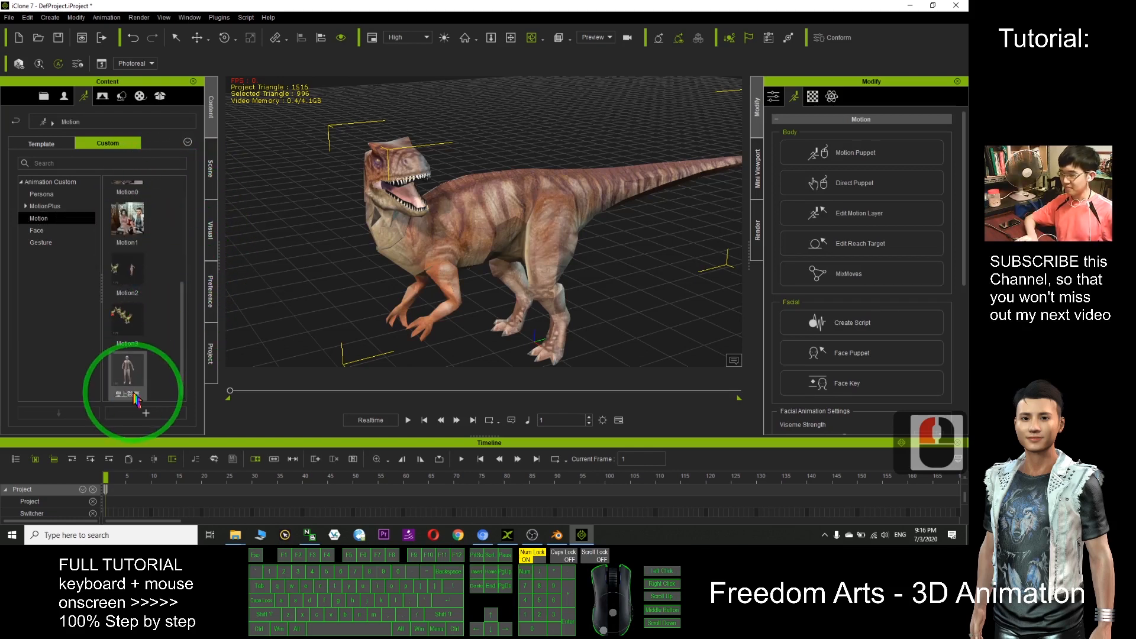
scroll(524, 258, "up", 2)
key("x")
left_click_drag(527, 264, 538, 231)
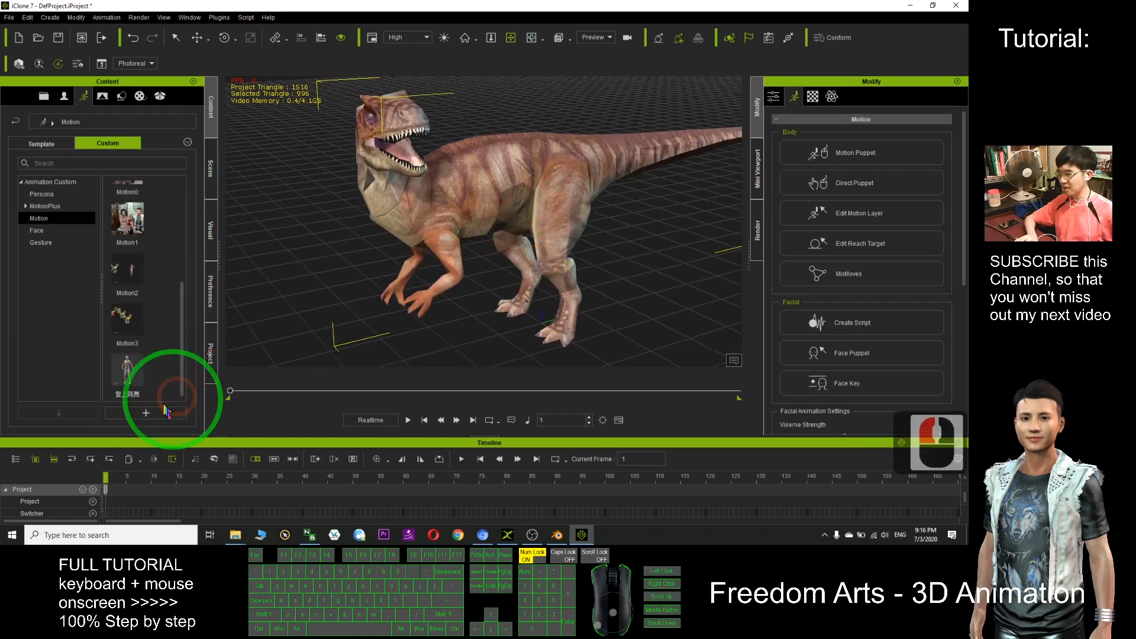
left_click(148, 416)
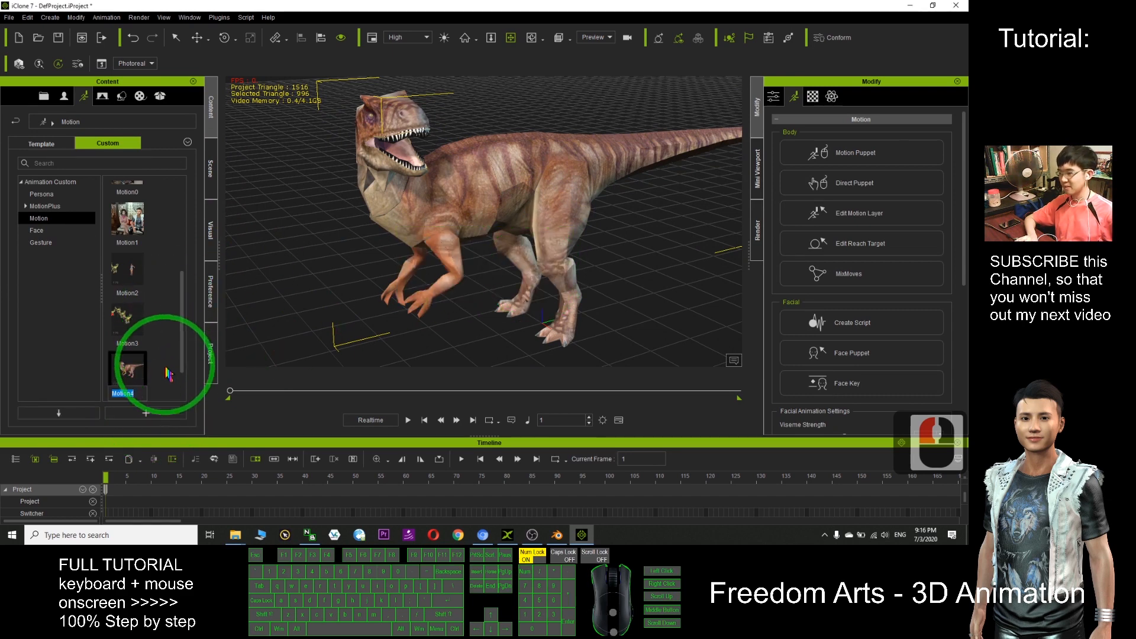
Save the Allosaurus character as a new avatar in the custom Avatar library
scroll(467, 263, "down", 20)
key("c")
left_click_drag(476, 263, 536, 269)
key("x")
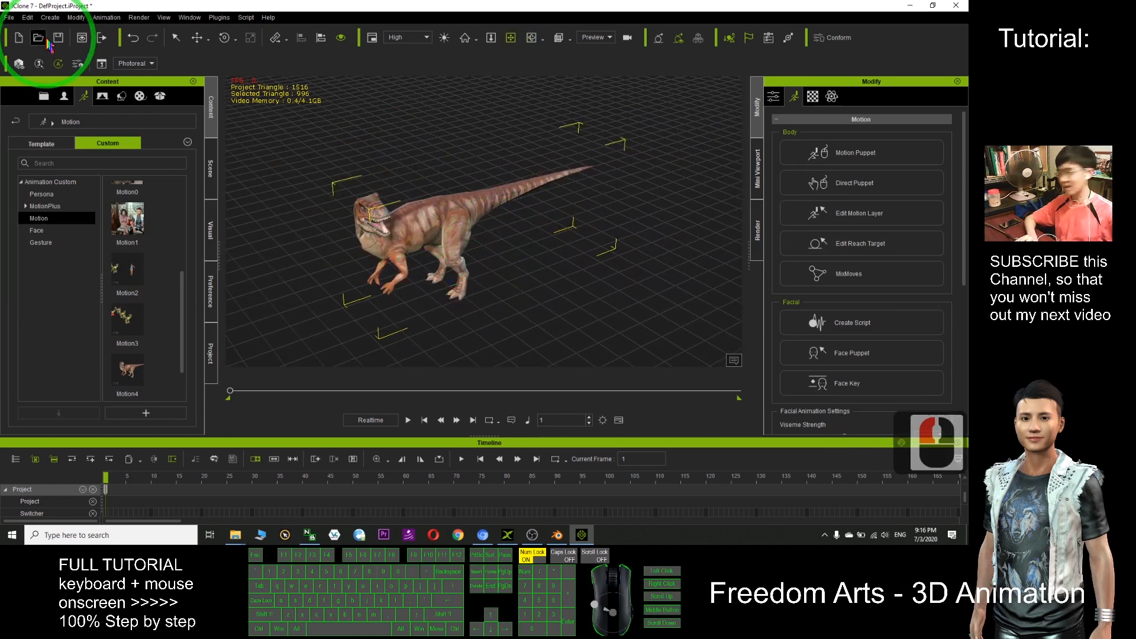
left_click(66, 97)
left_click_drag(182, 255, 182, 379)
scroll(377, 253, "up", 20)
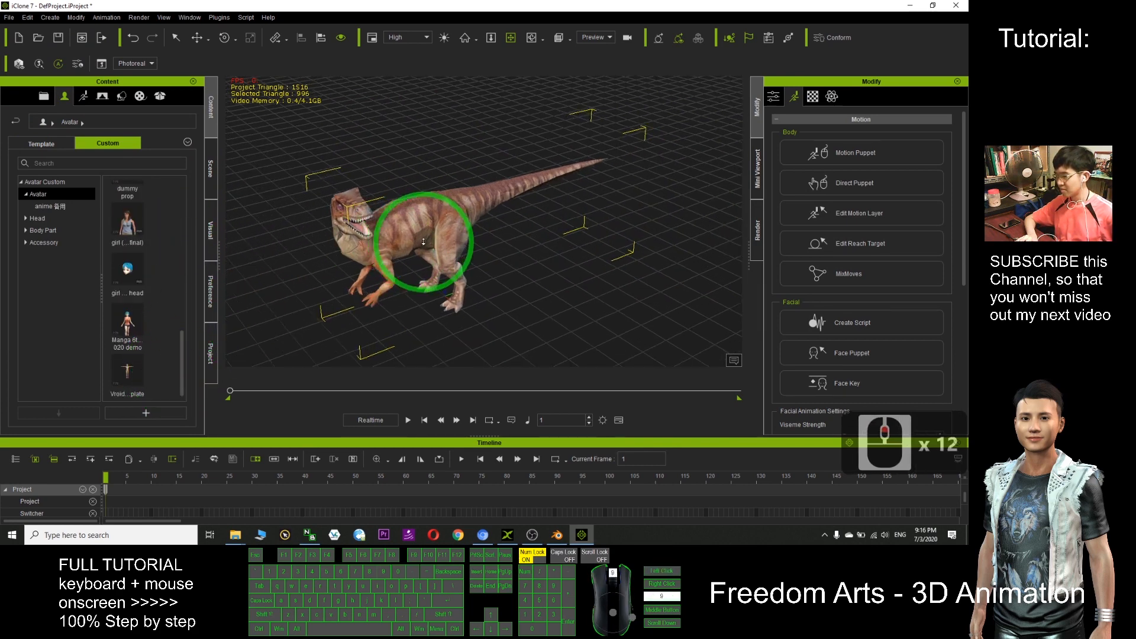
right_click_drag(464, 234, 469, 140)
scroll(498, 152, "up", 11)
left_click(149, 415)
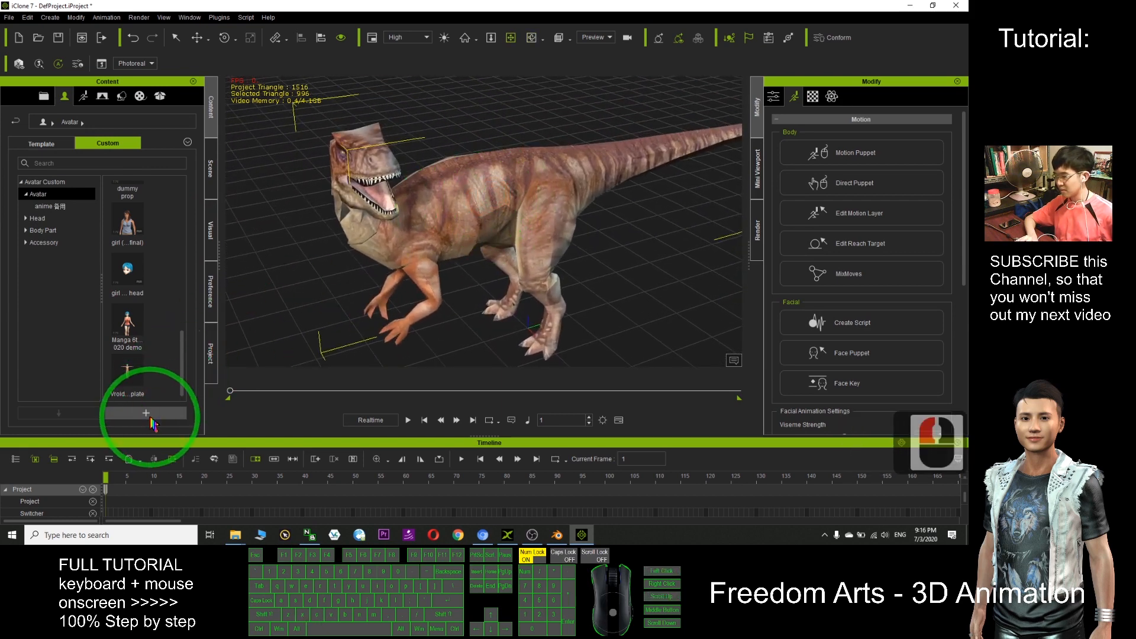
left_click(110, 140)
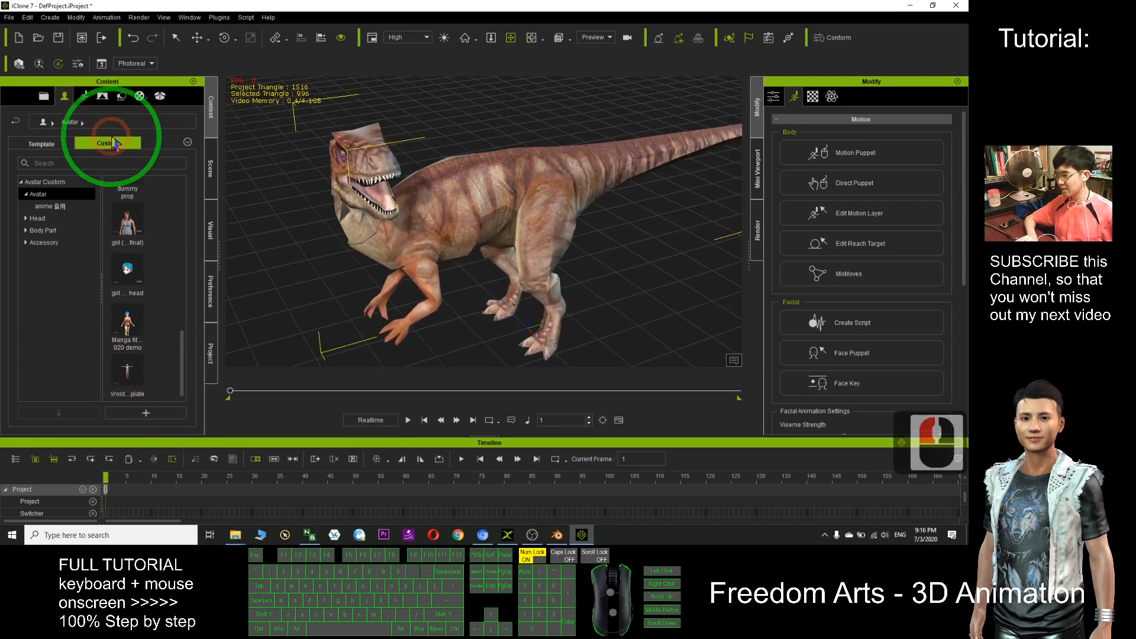
left_click(39, 194)
left_click(142, 365)
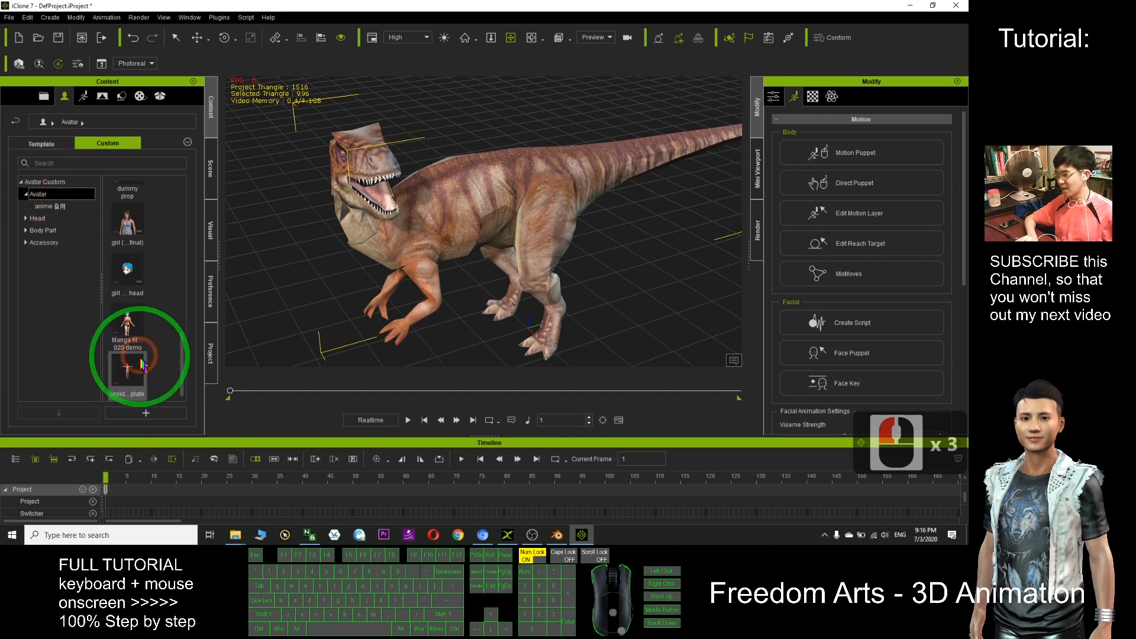
left_click(144, 415)
Add the saved avatar Avatar4 to the scene as a second Allosaurus beside the original
scroll(641, 257, "down", 20)
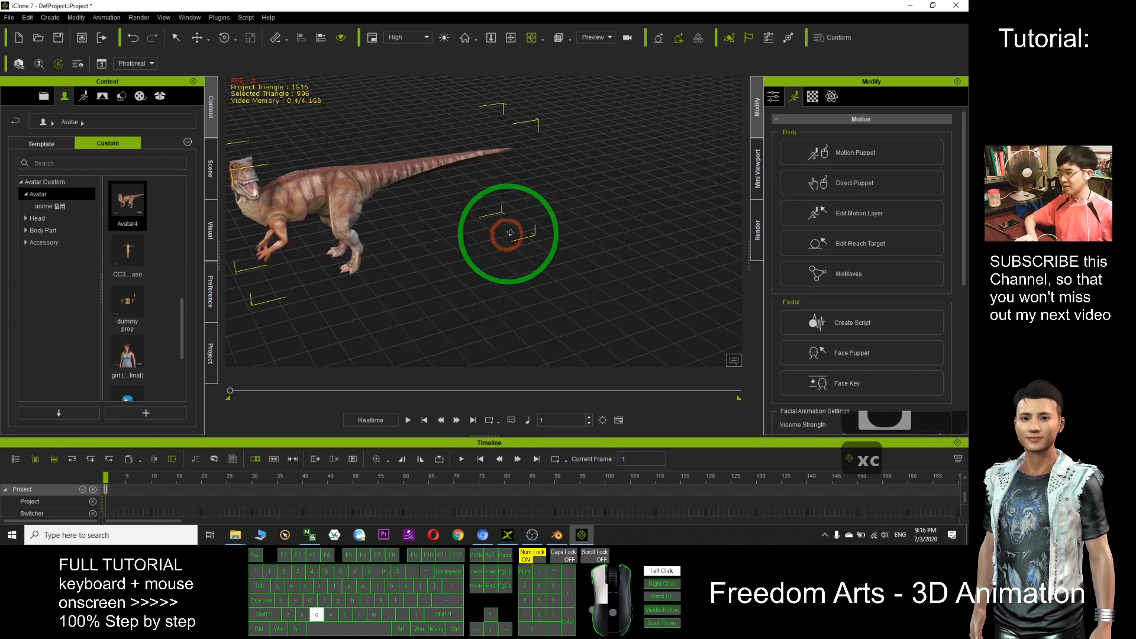
left_click_drag(128, 201, 562, 313)
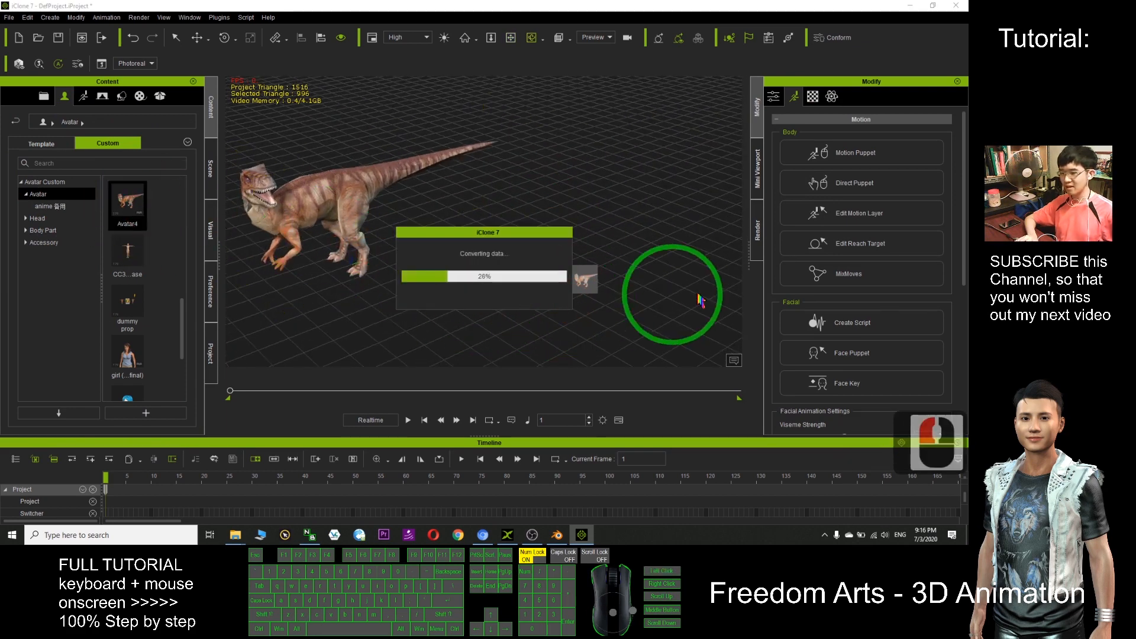
scroll(657, 261, "up", 12)
key("c")
left_click_drag(616, 239, 557, 139)
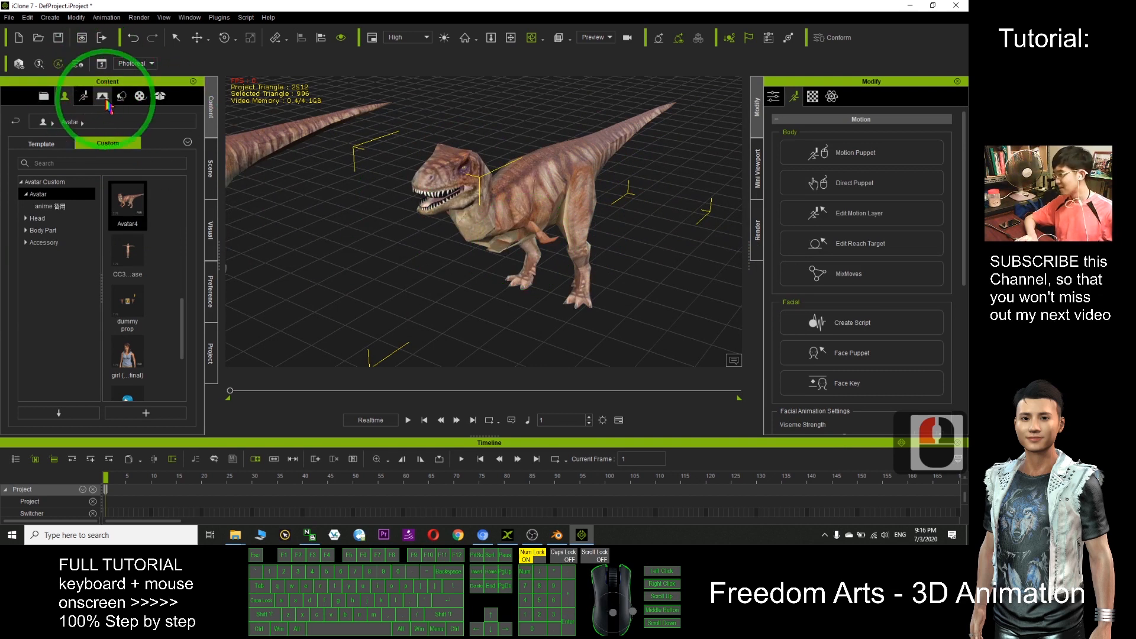
Apply the custom motion Motion4 to the second Allosaurus
left_click(84, 99)
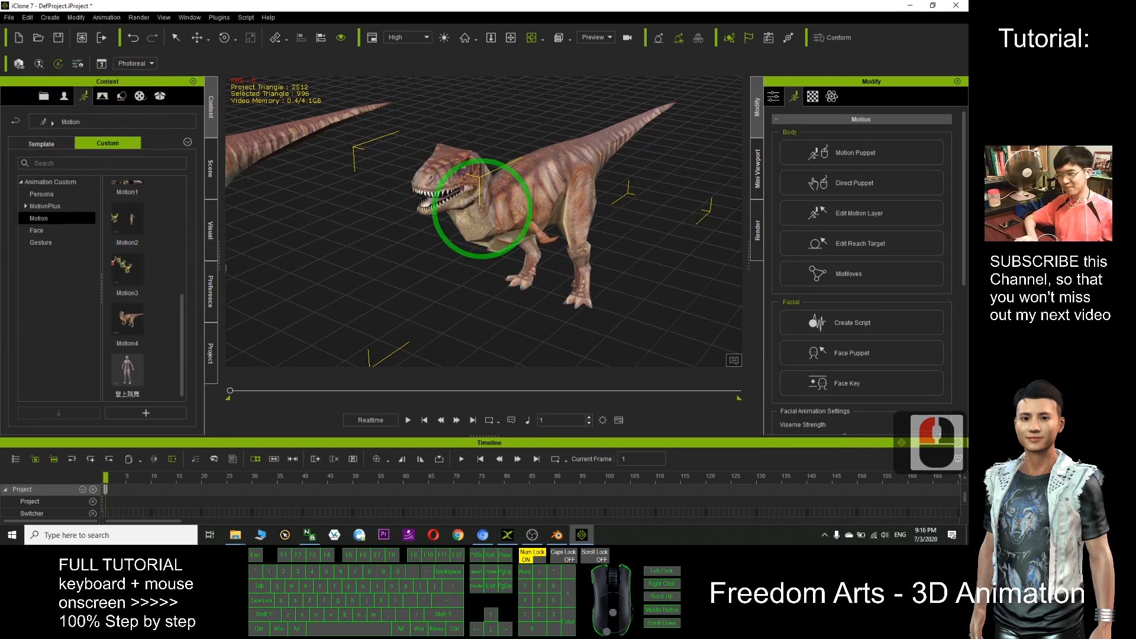
left_click(181, 324)
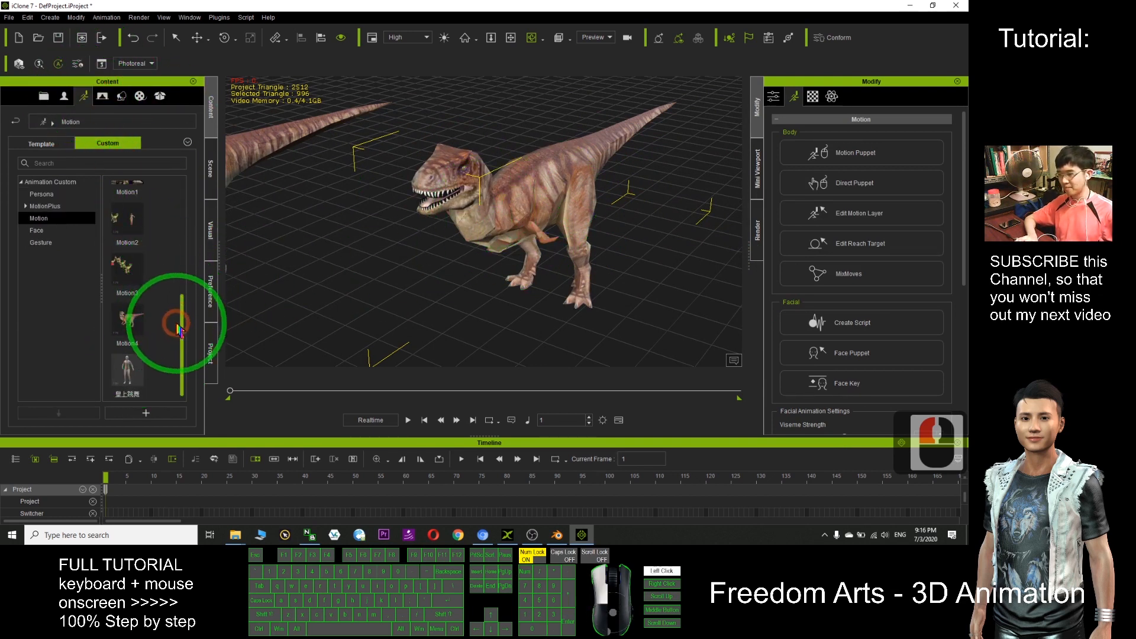
left_click_drag(136, 332, 492, 251)
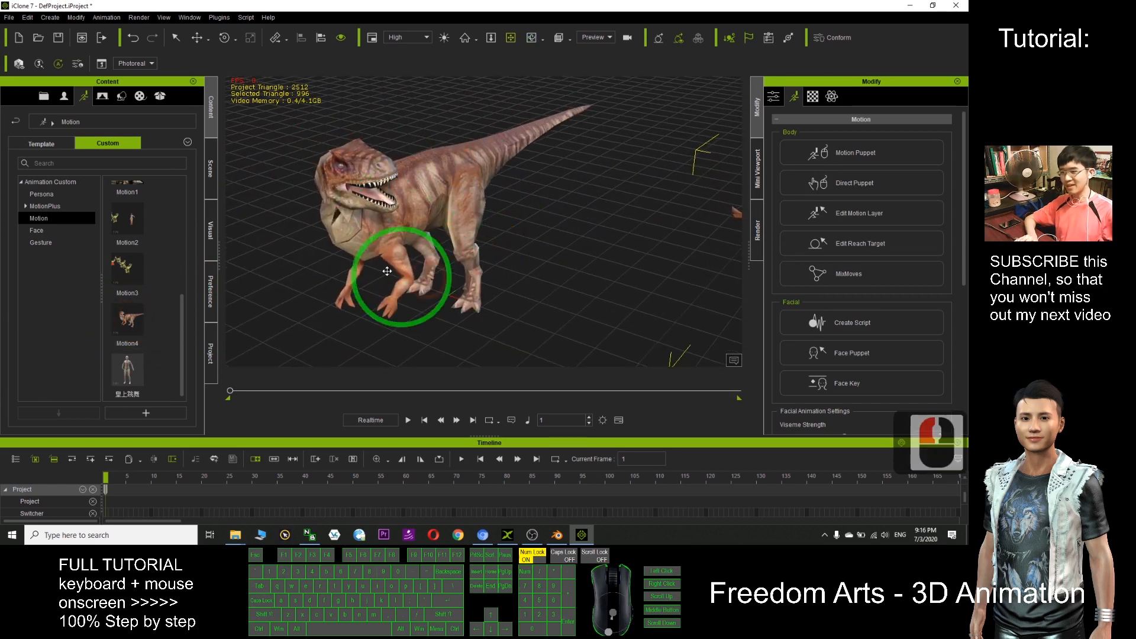
left_click_drag(135, 326, 619, 182)
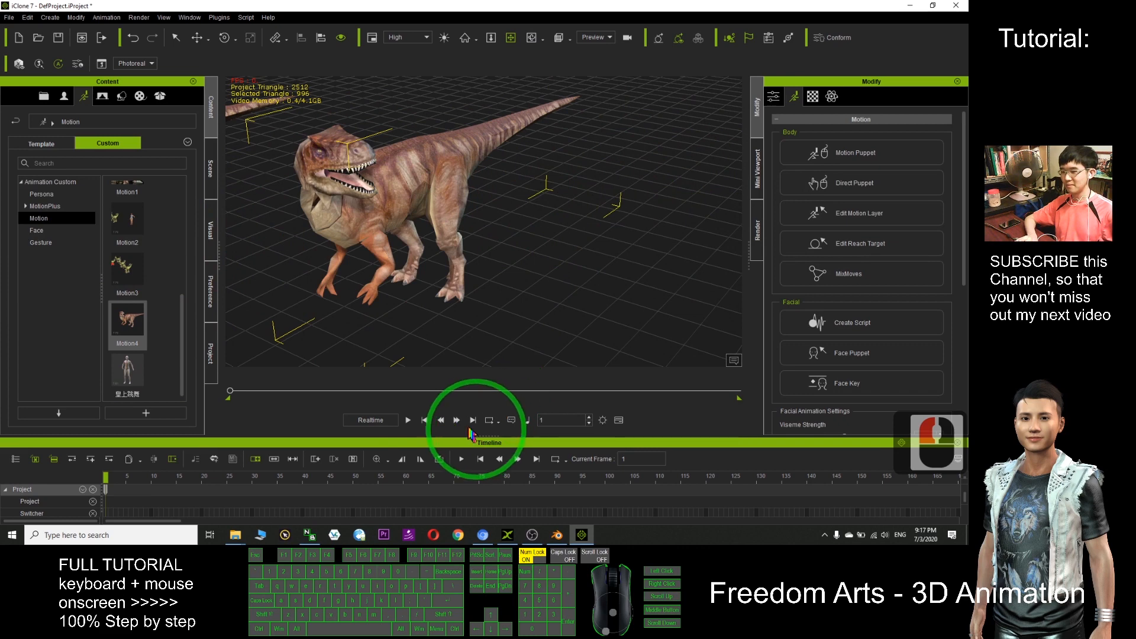
Play the animation with both Allosaurus characters in view, pause it, and select the original's newly added counterpart
left_click(649, 237)
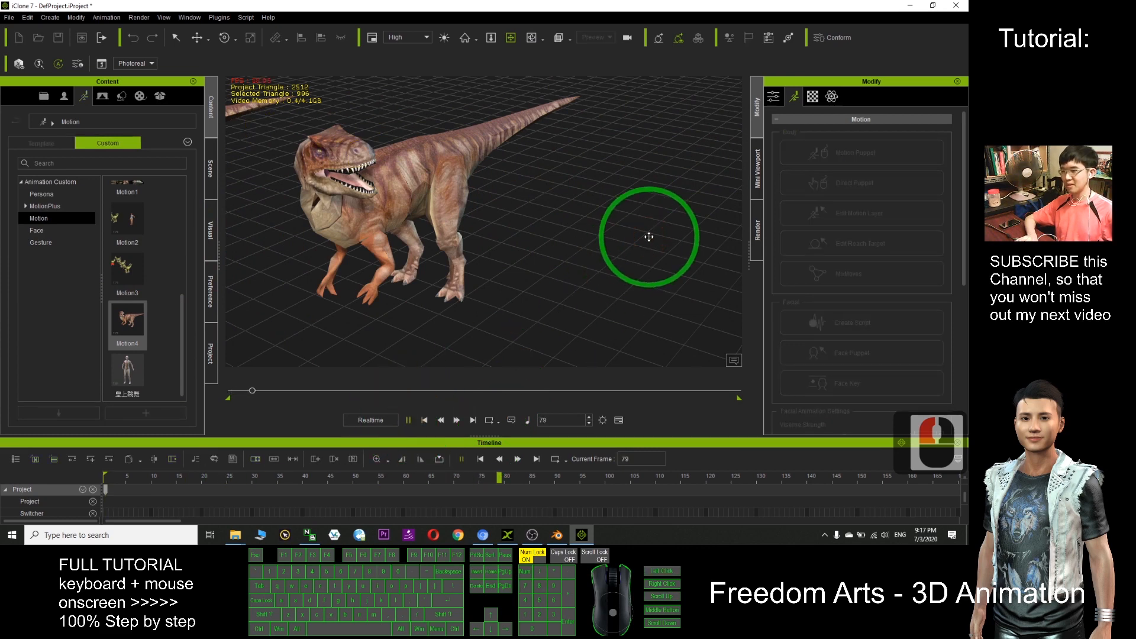
scroll(414, 219, "down", 20)
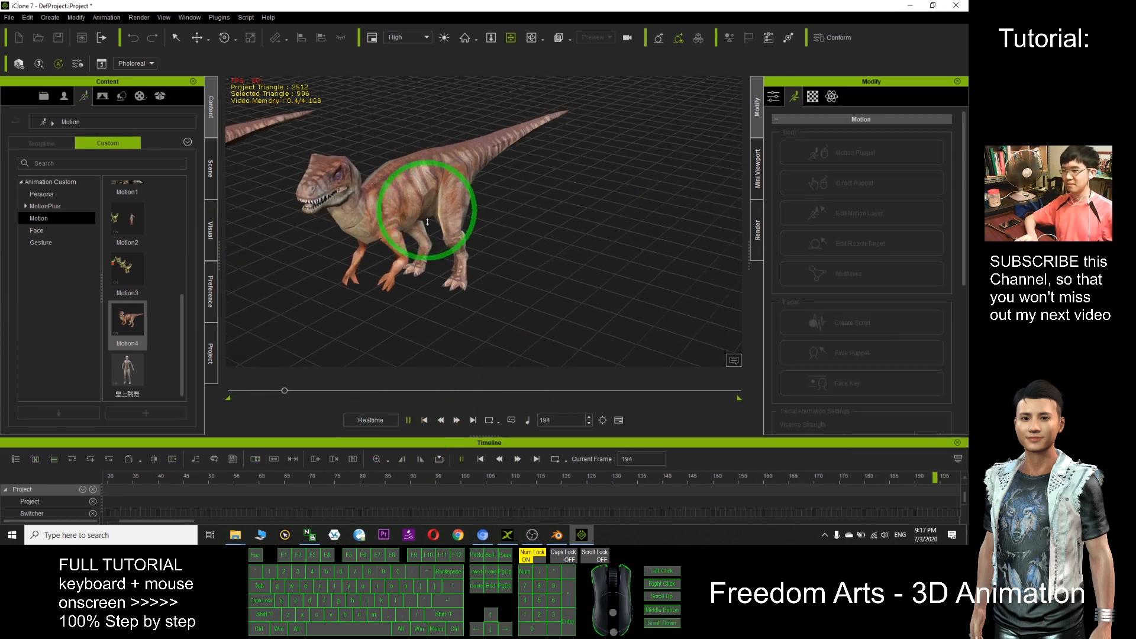
scroll(406, 228, "down", 20)
key("x")
key("c")
left_click_drag(352, 259, 439, 256)
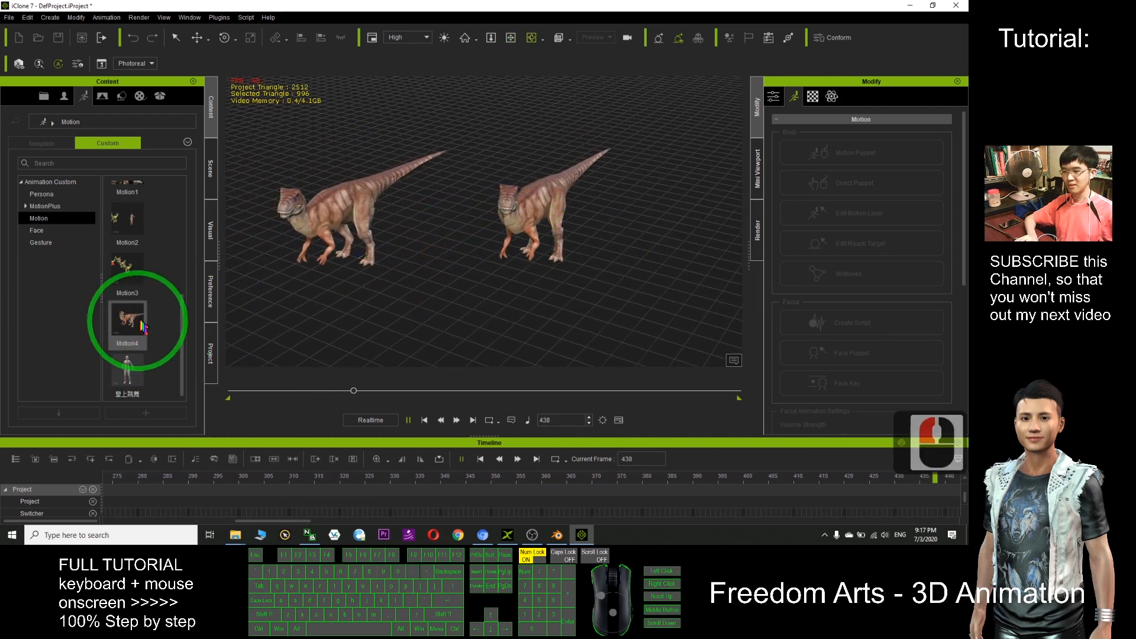
left_click(408, 421)
left_click(558, 230)
scroll(601, 268, "up", 20)
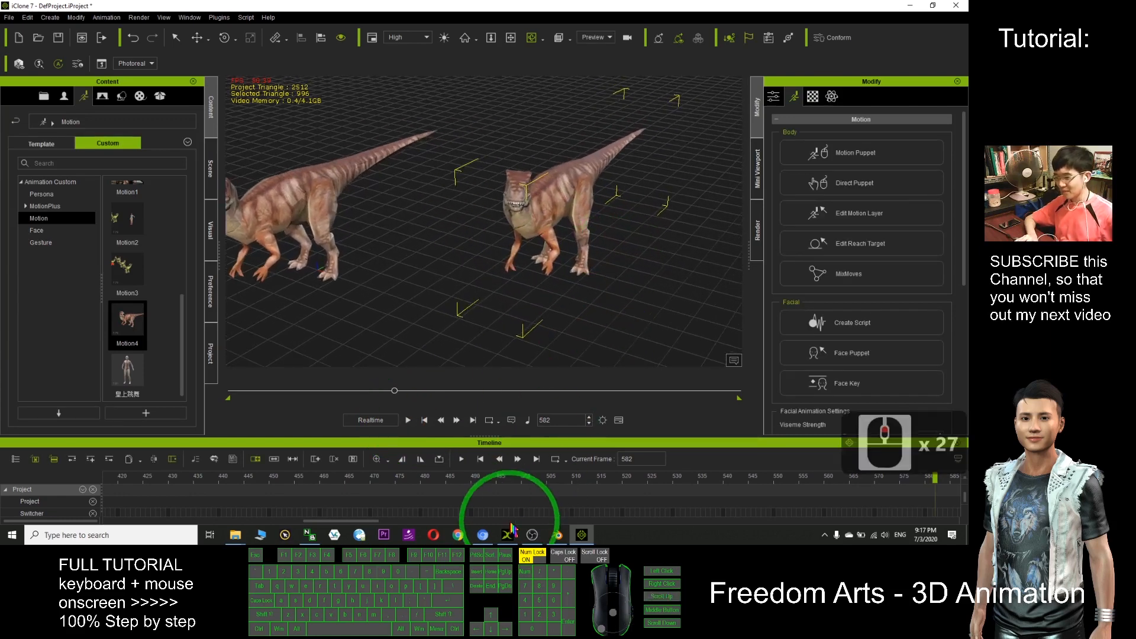
Switch to iClone 3DXchange, restore it to a smaller window, and minimize iClone
left_click(508, 535)
left_click(521, 407)
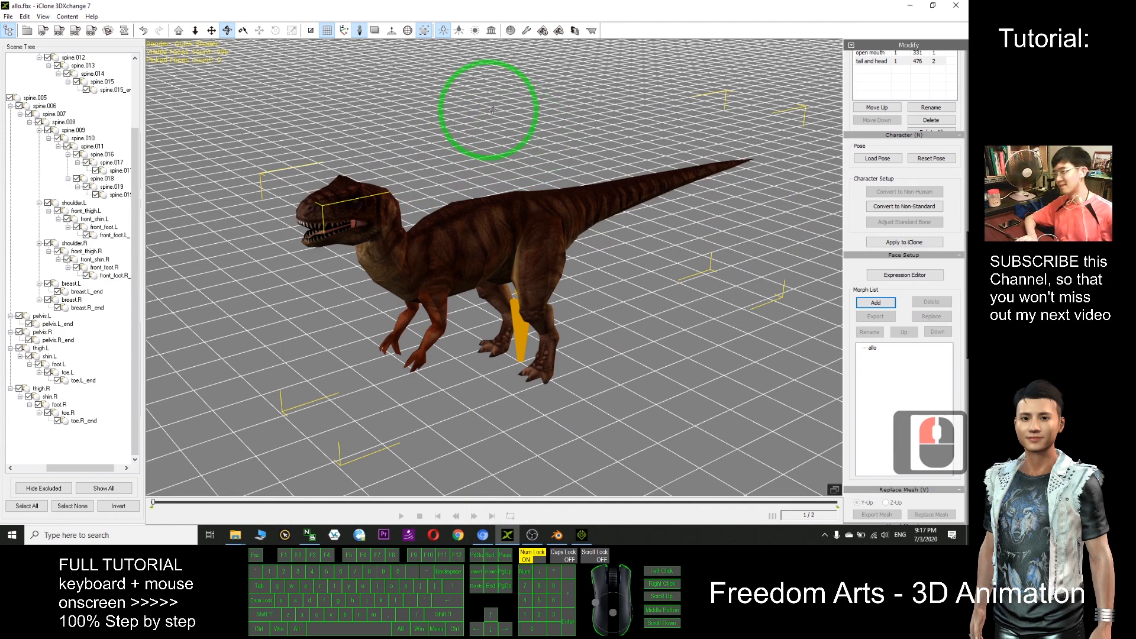
left_click_drag(497, 5, 679, 55)
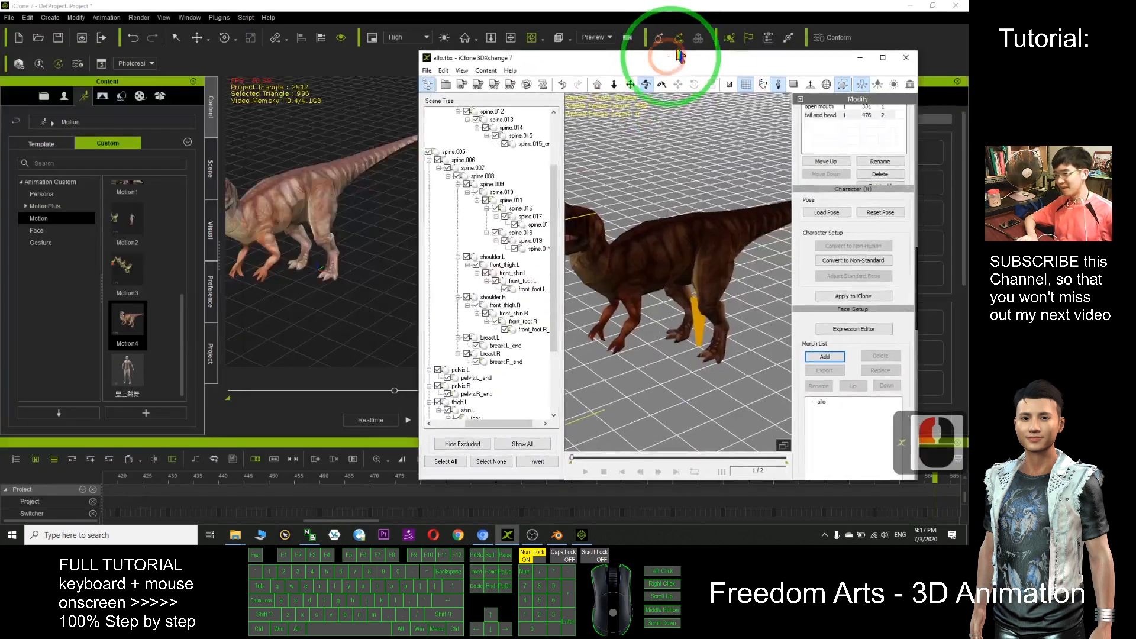
left_click(910, 7)
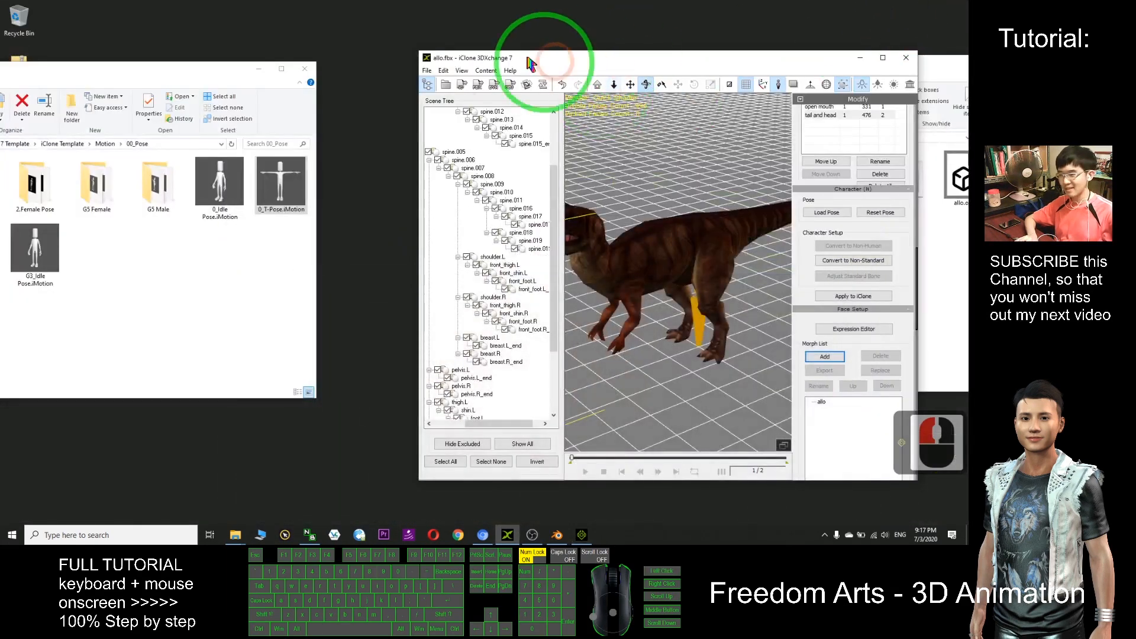
Clear the loaded allo.fbx model from 3DXchange without exporting its data
left_click(427, 71)
left_click(441, 83)
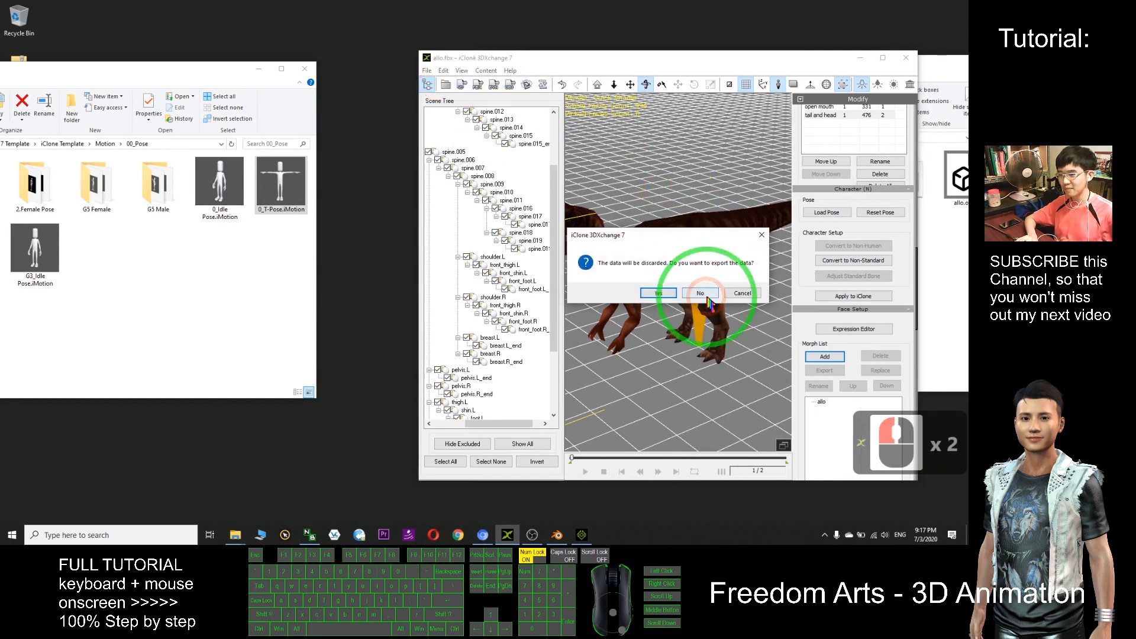
left_click(711, 290)
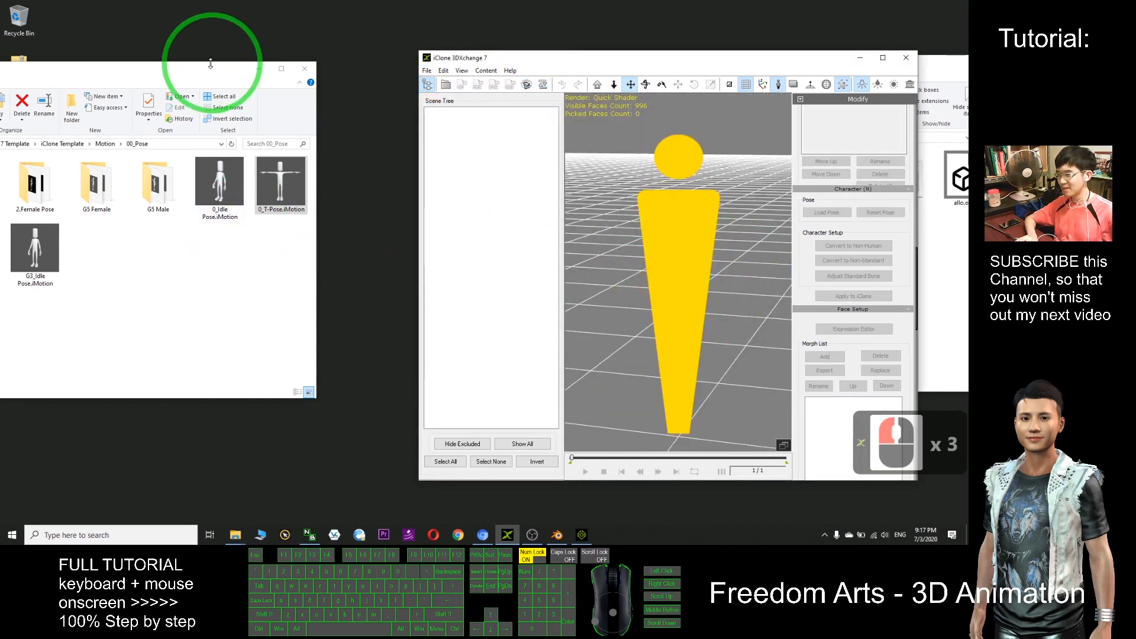
Move the 00_Pose folder out of the way and place the Jurassic Park Operation Genesis Allosarus folder window beside 3DXchange
left_click_drag(199, 72, 446, 106)
left_click(506, 103)
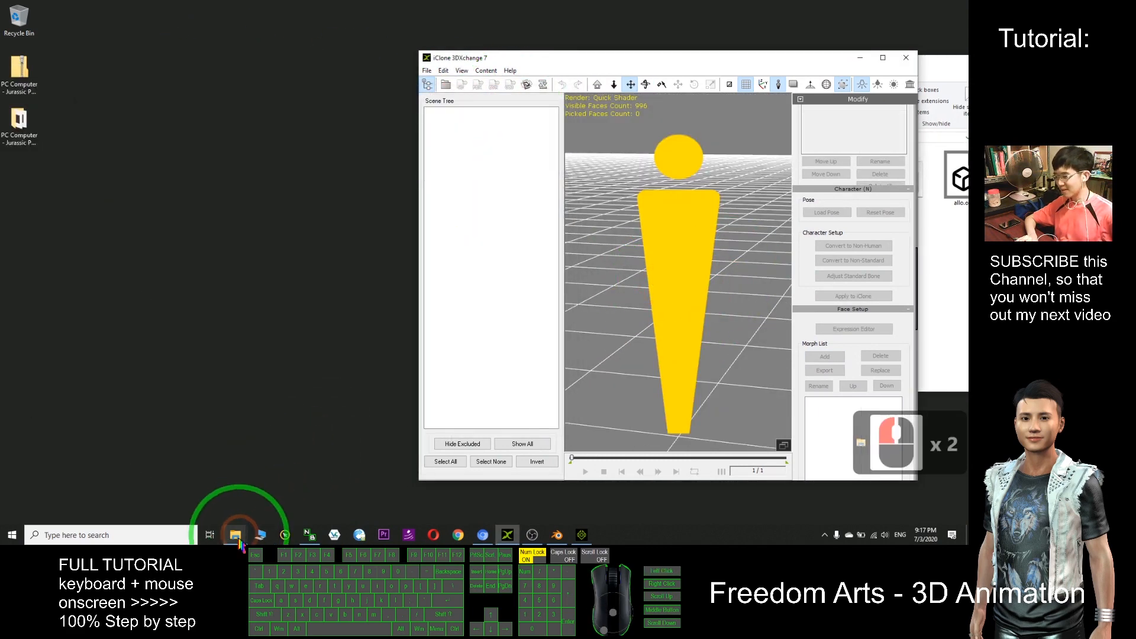
left_click(242, 540)
left_click(253, 490)
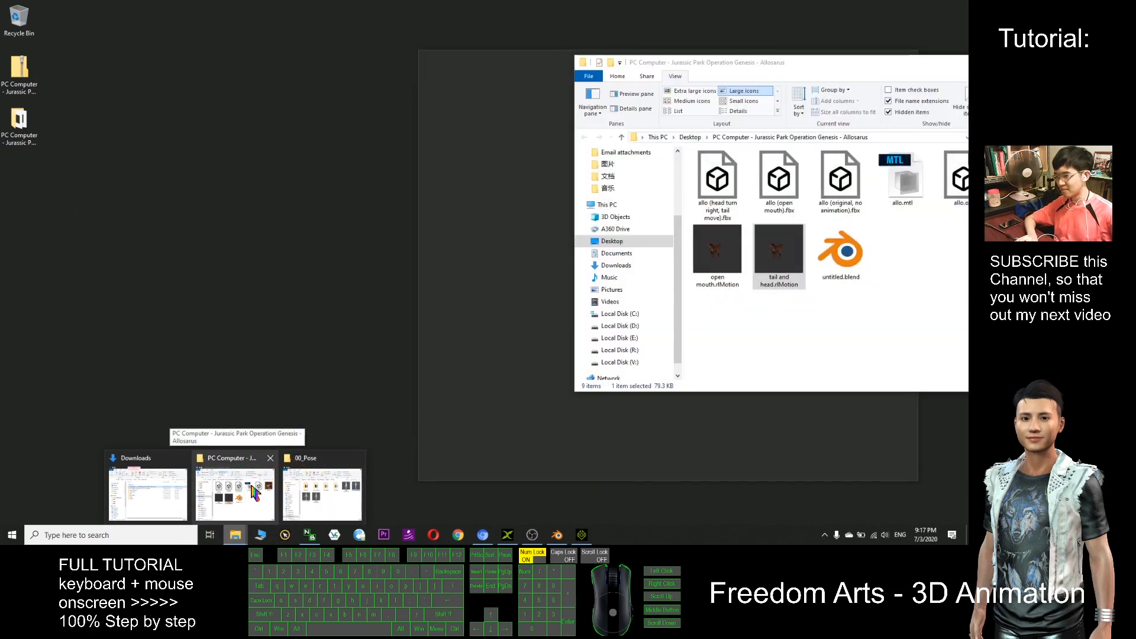
left_click_drag(829, 66, 236, 92)
double_click(367, 301)
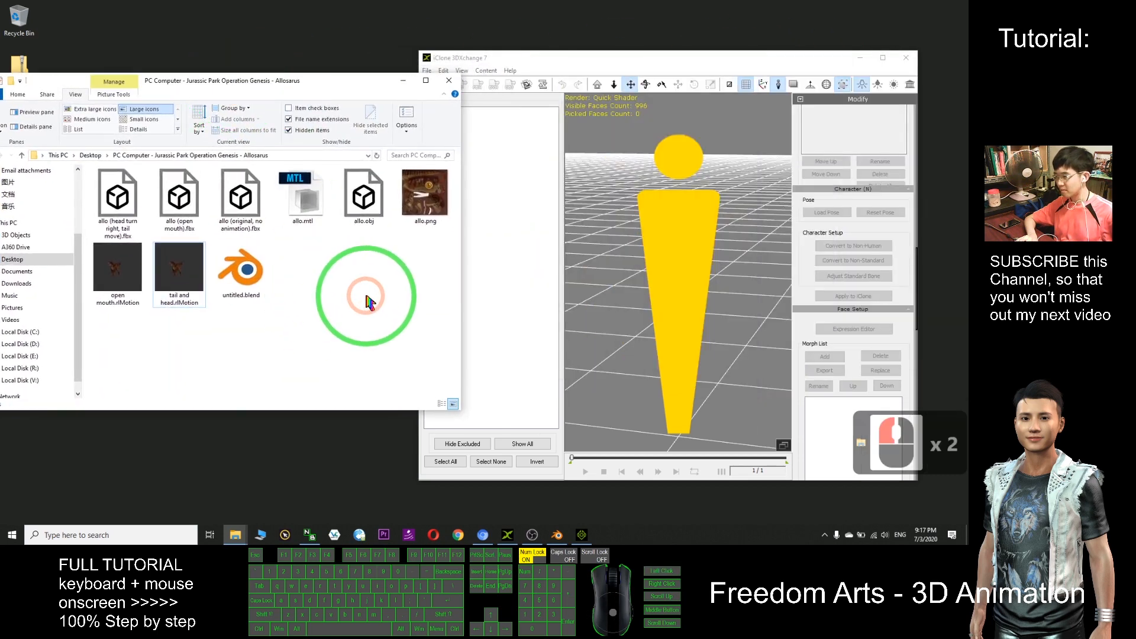
Load the file allo (original, no animation).fbx from the Allosarus folder into 3DXchange
left_click(229, 203)
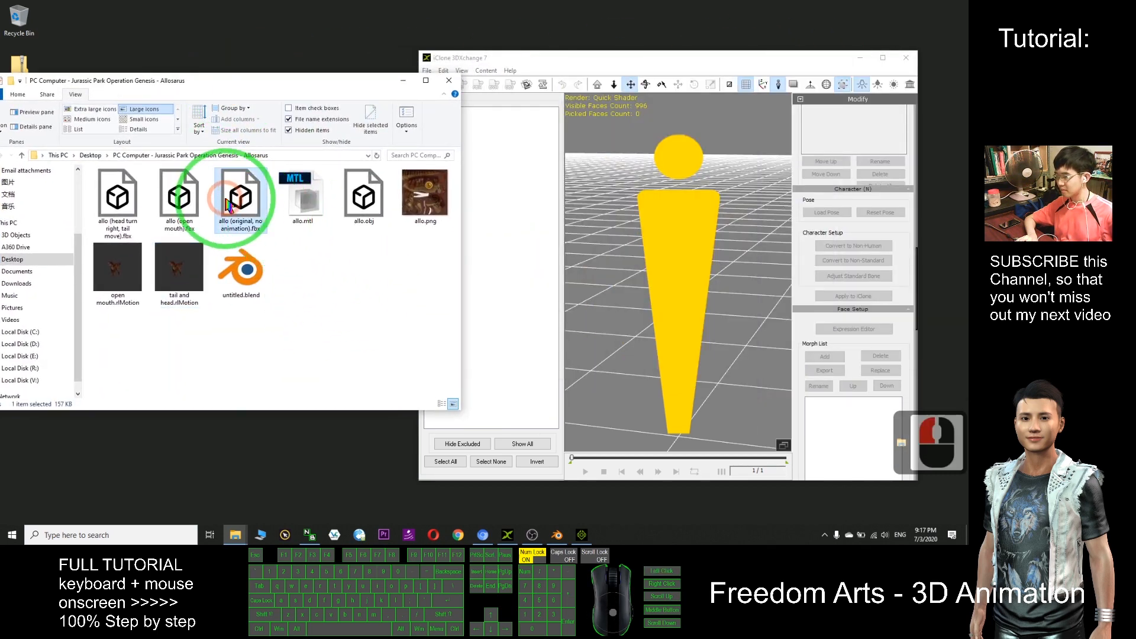
double_click(247, 224)
left_click_drag(248, 225, 674, 267)
left_click(659, 328)
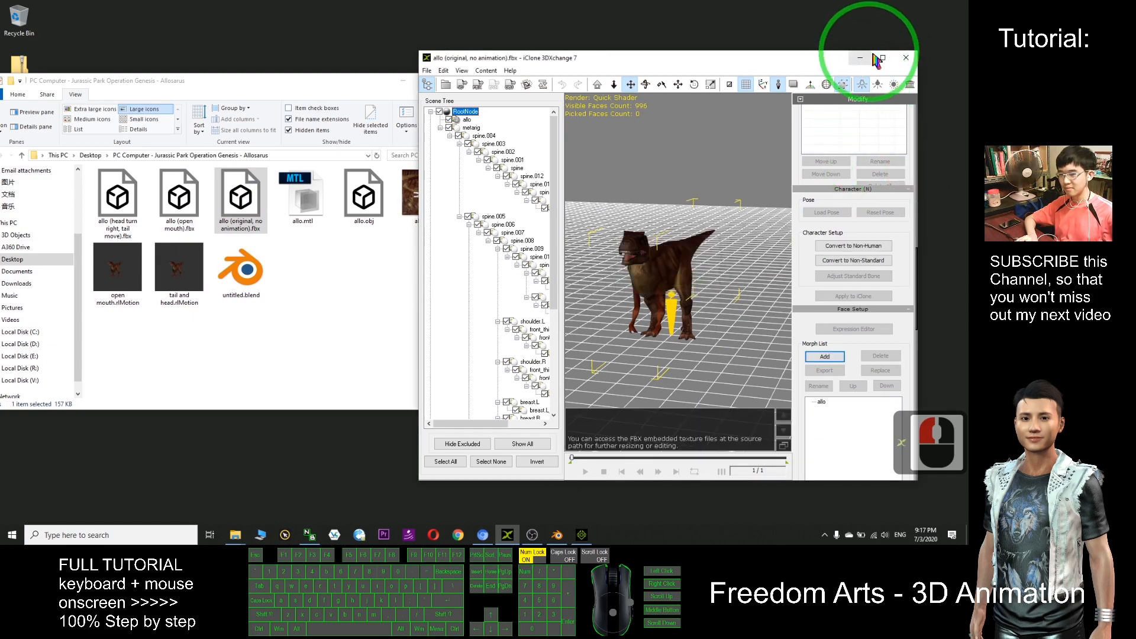
Maximize 3DXchange and convert the loaded Allosaurus to a non-human character, keeping the default bone bounding size
double_click(876, 58)
scroll(592, 232, "up", 14)
key("x")
key("c")
left_click_drag(548, 264, 837, 237)
left_click(911, 193)
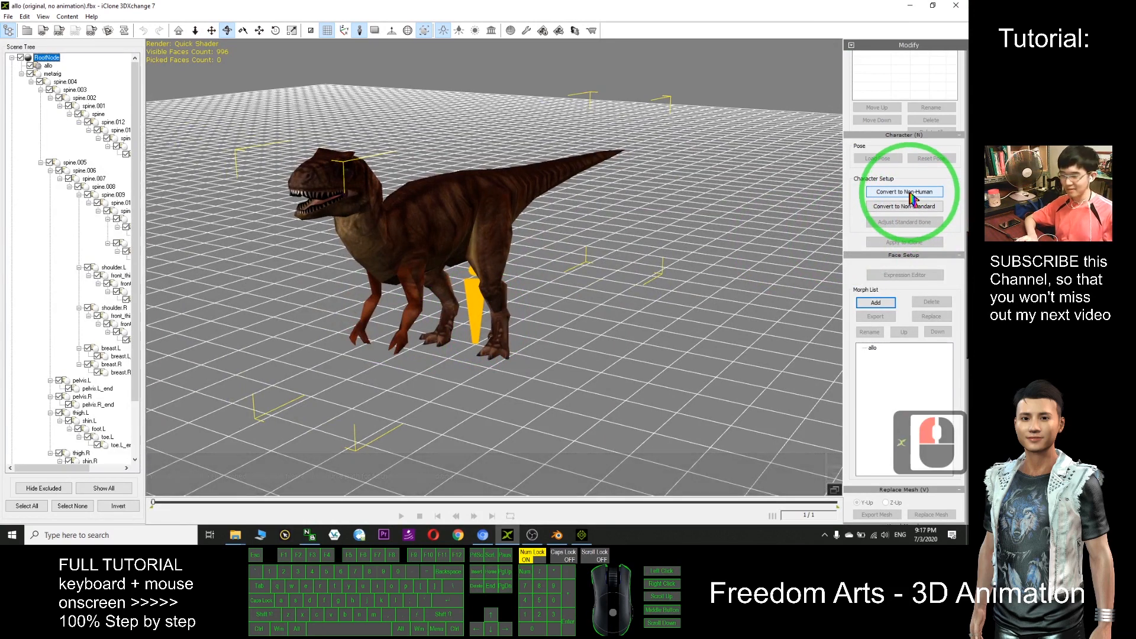
left_click(911, 199)
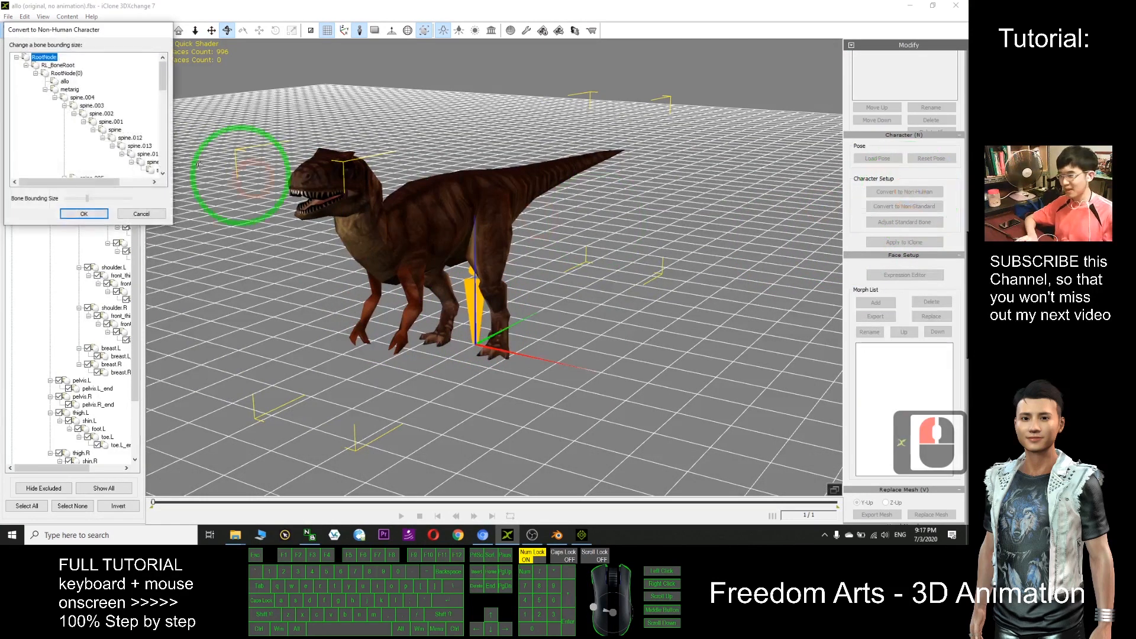
left_click(84, 214)
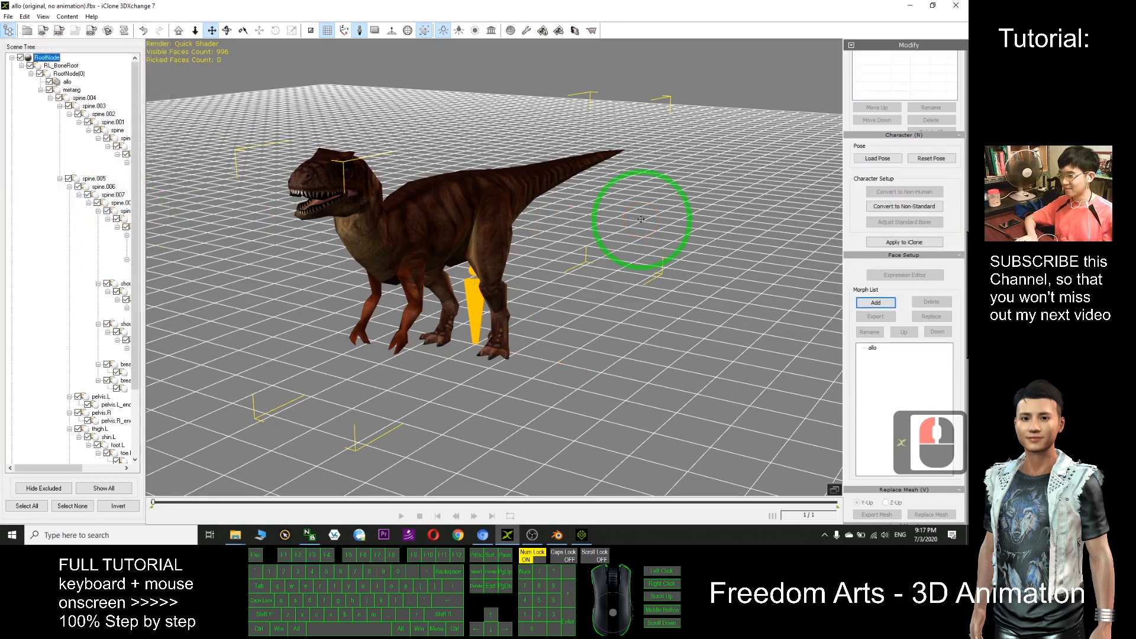
scroll(519, 236, "up", 10)
left_click_drag(512, 225, 511, 453)
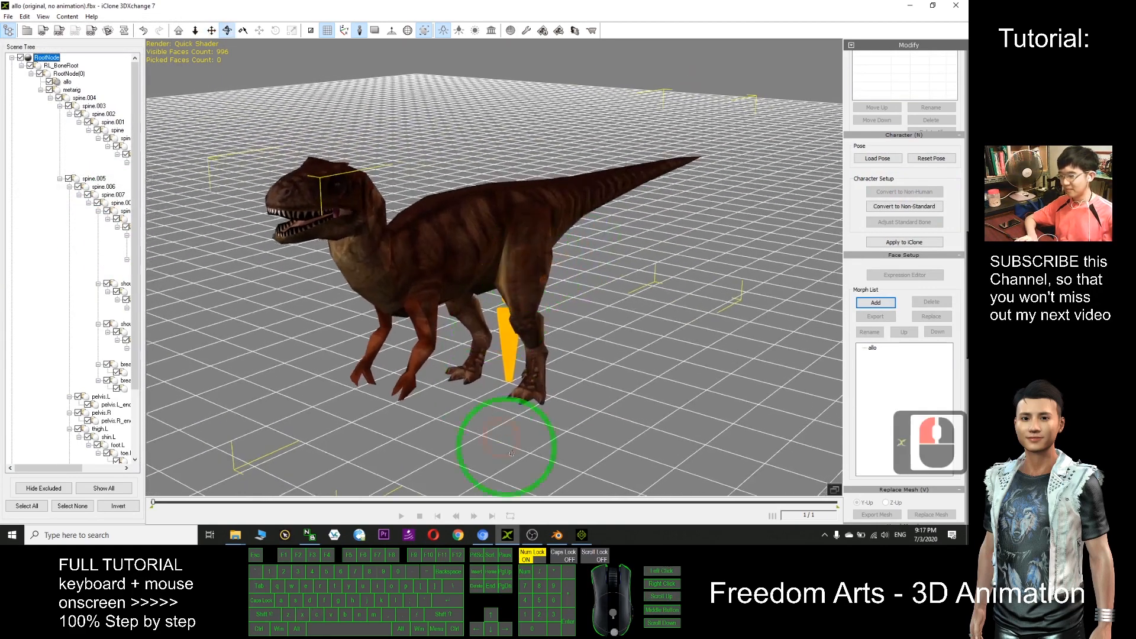
Switch to iClone and start a new project, discarding the current one without saving
left_click(582, 537)
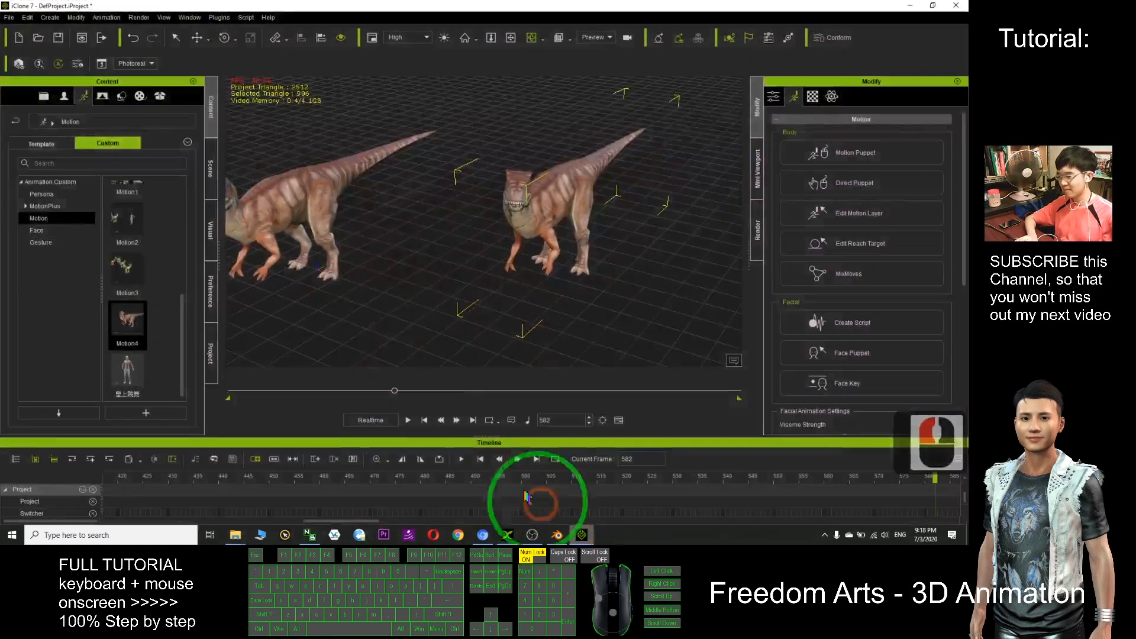
left_click(19, 39)
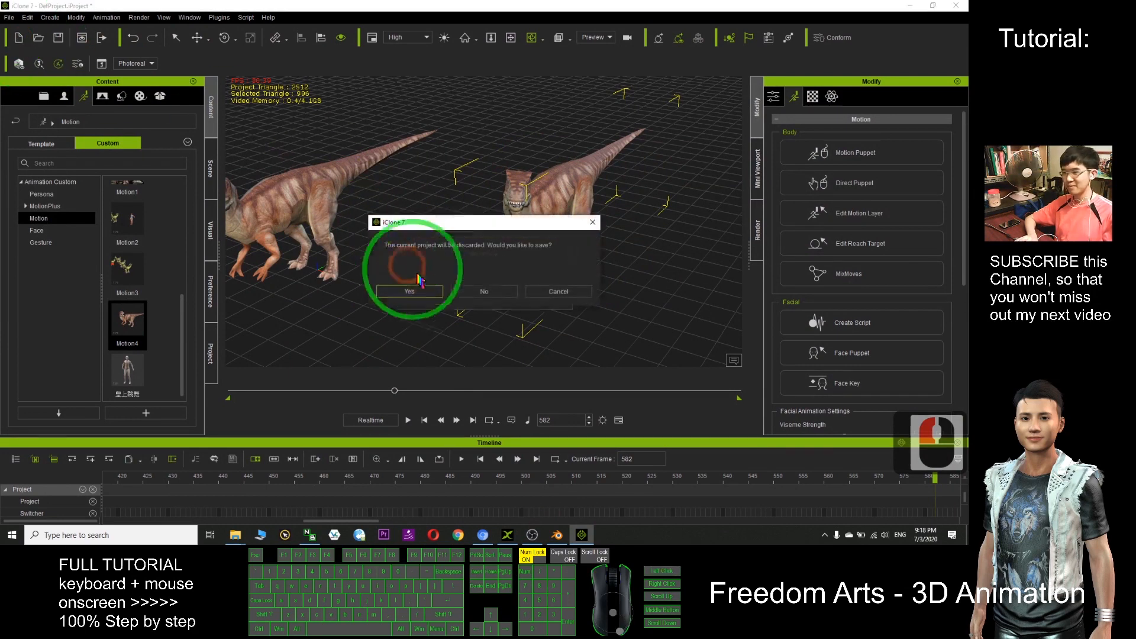
left_click(477, 288)
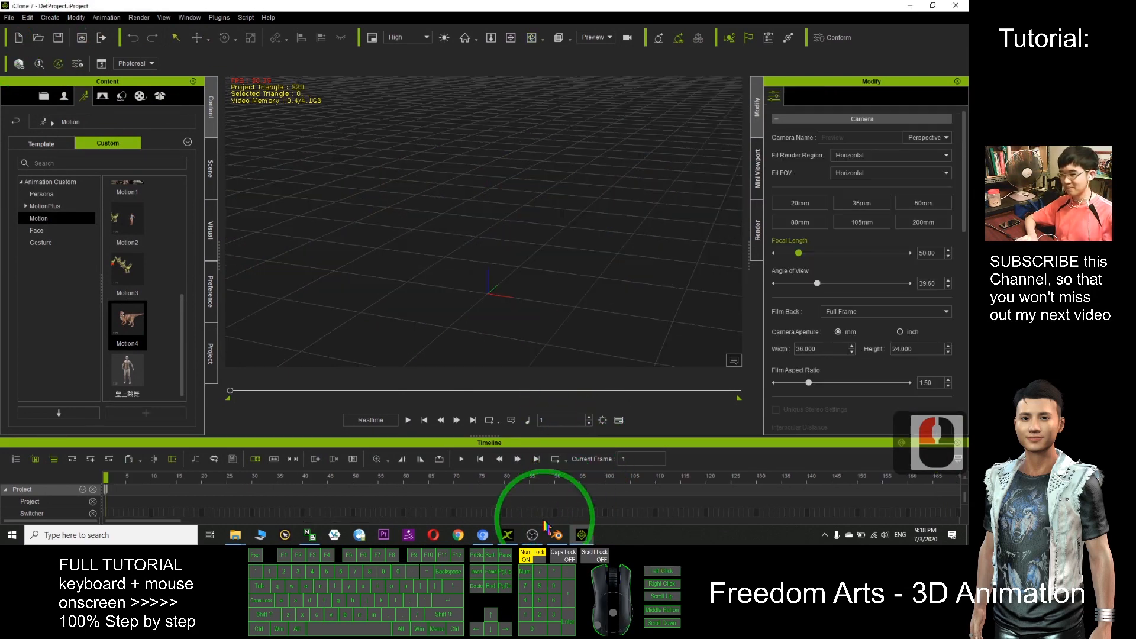
Return to 3DXchange, apply the converted Allosaurus to iClone, and switch to iClone for a close view of it
left_click(518, 536)
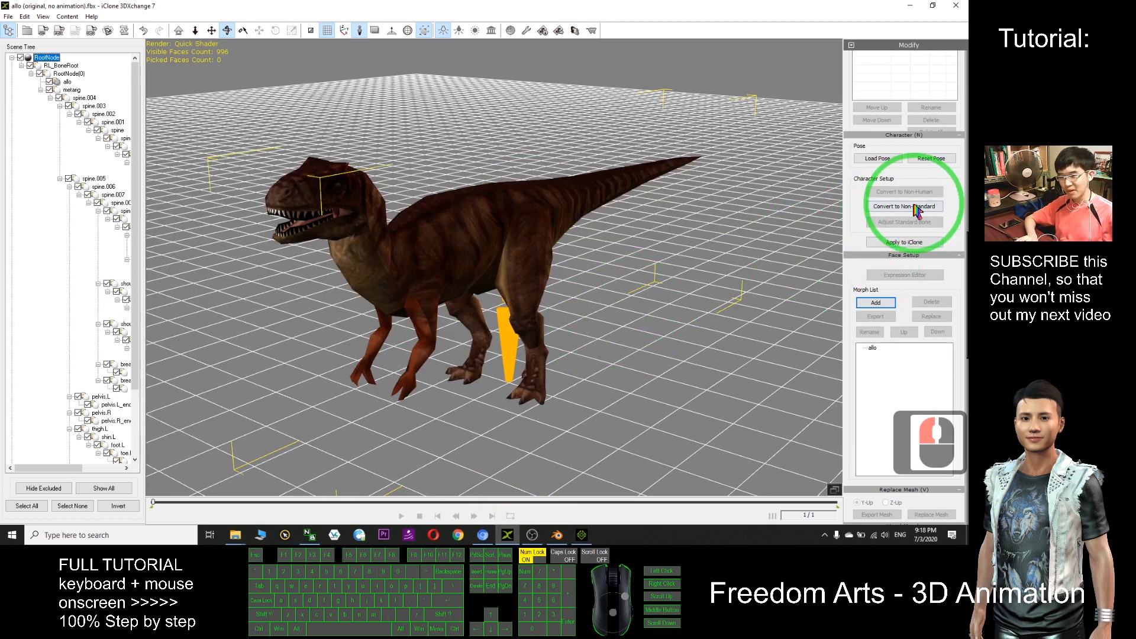
left_click(896, 243)
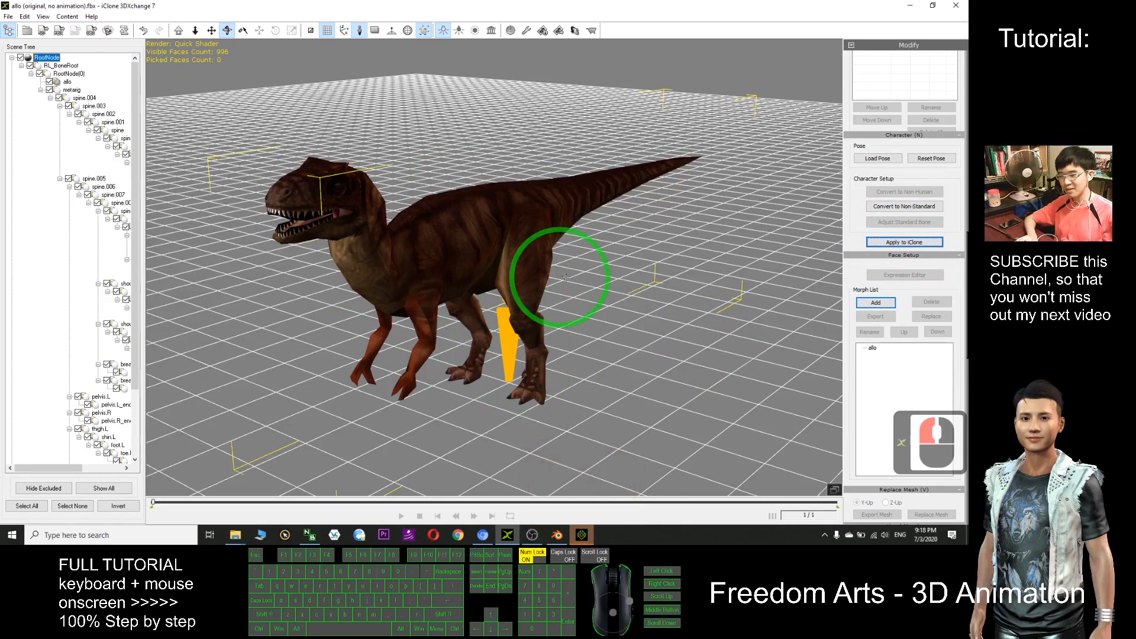
left_click(583, 534)
left_click_drag(431, 241, 541, 233)
scroll(441, 198, "up", 7)
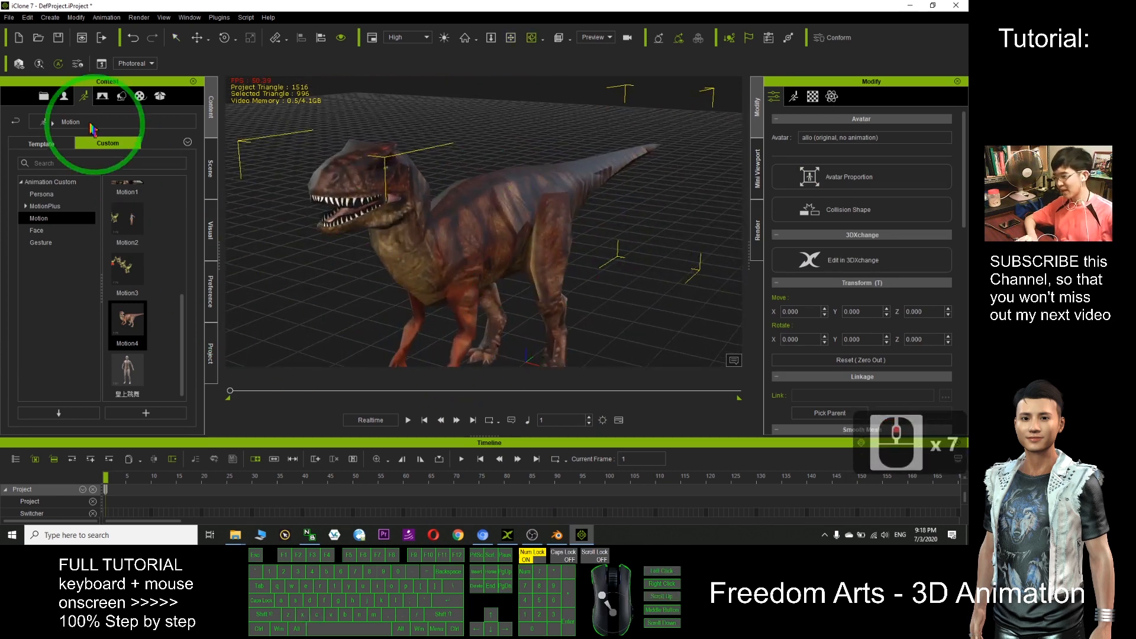
Save the imported Allosaurus to the custom avatar library as Avatar5 (non-human)
left_click(64, 96)
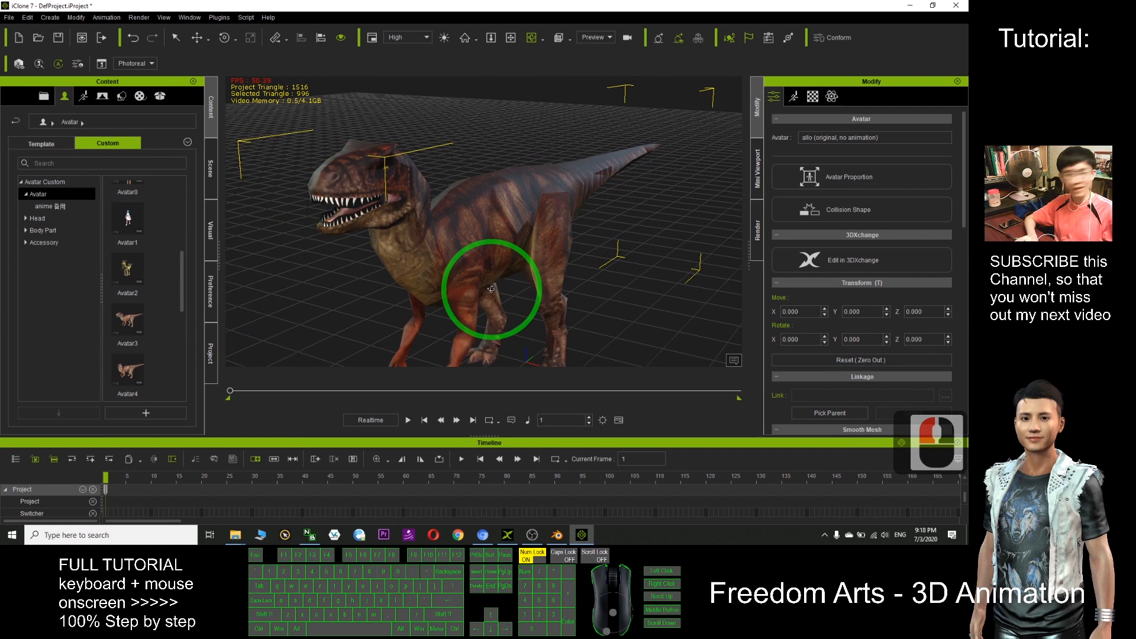
left_click_drag(182, 285, 182, 304)
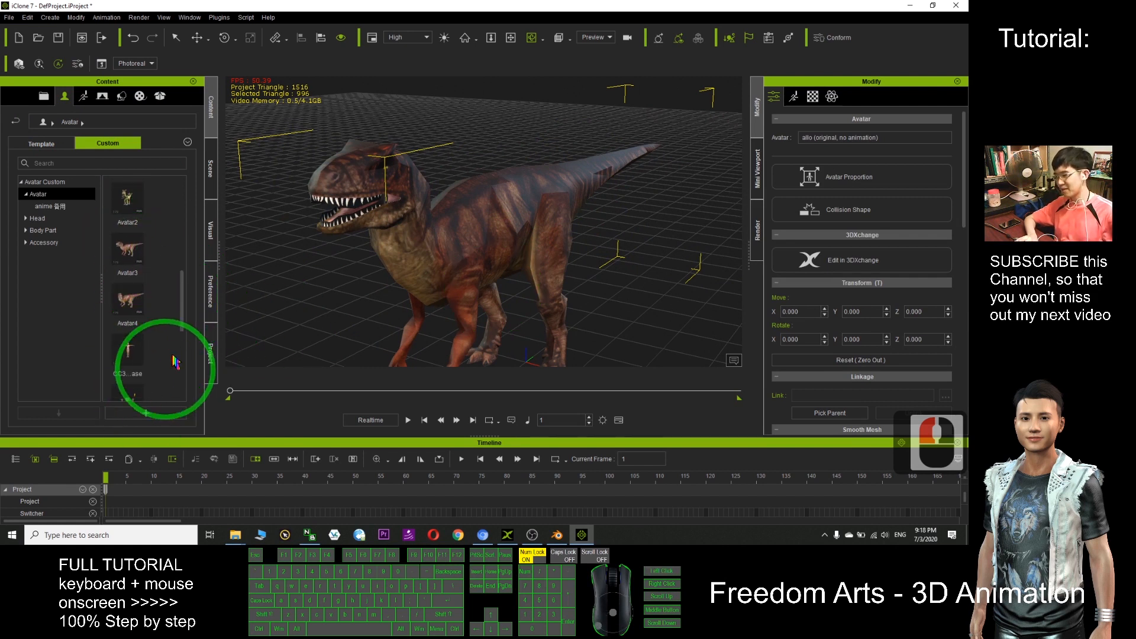
left_click(146, 414)
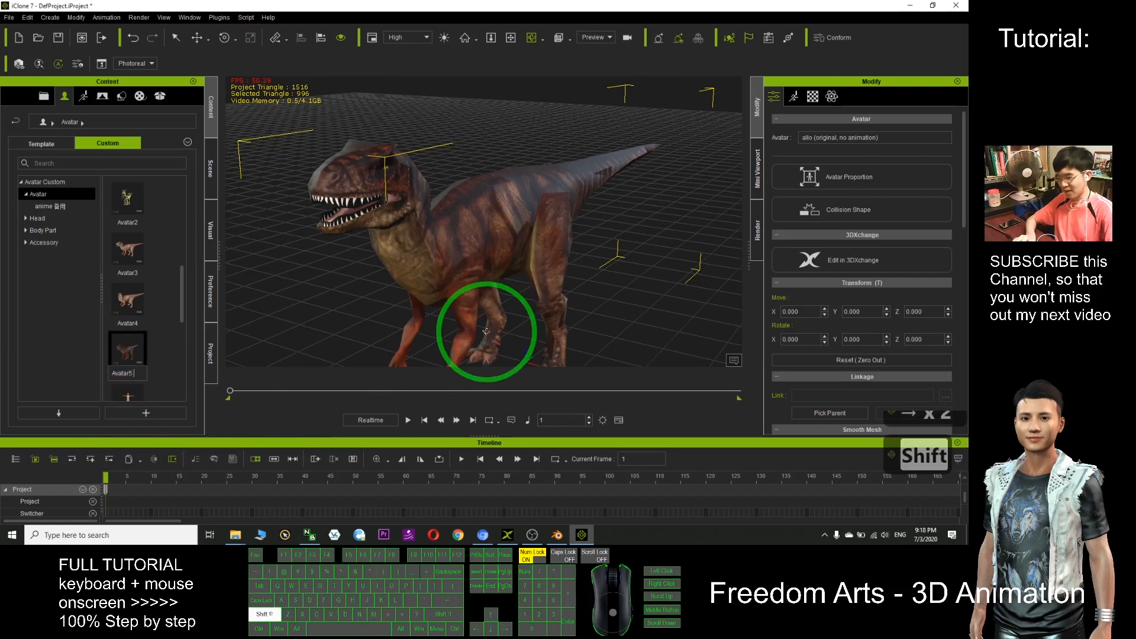
type("(non-hum")
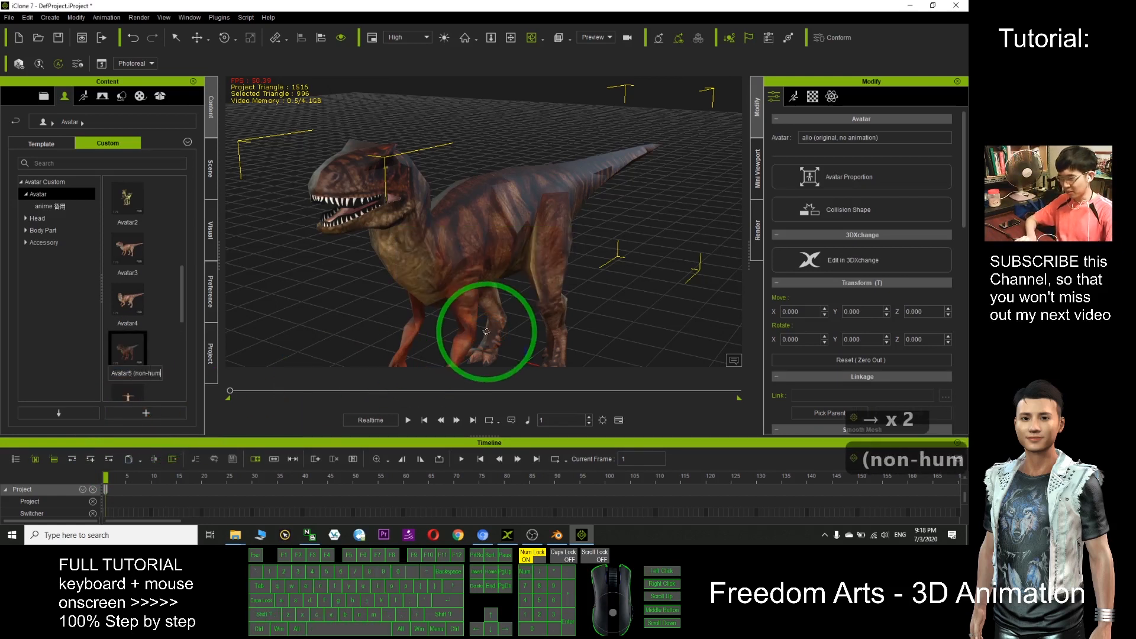
type("an)")
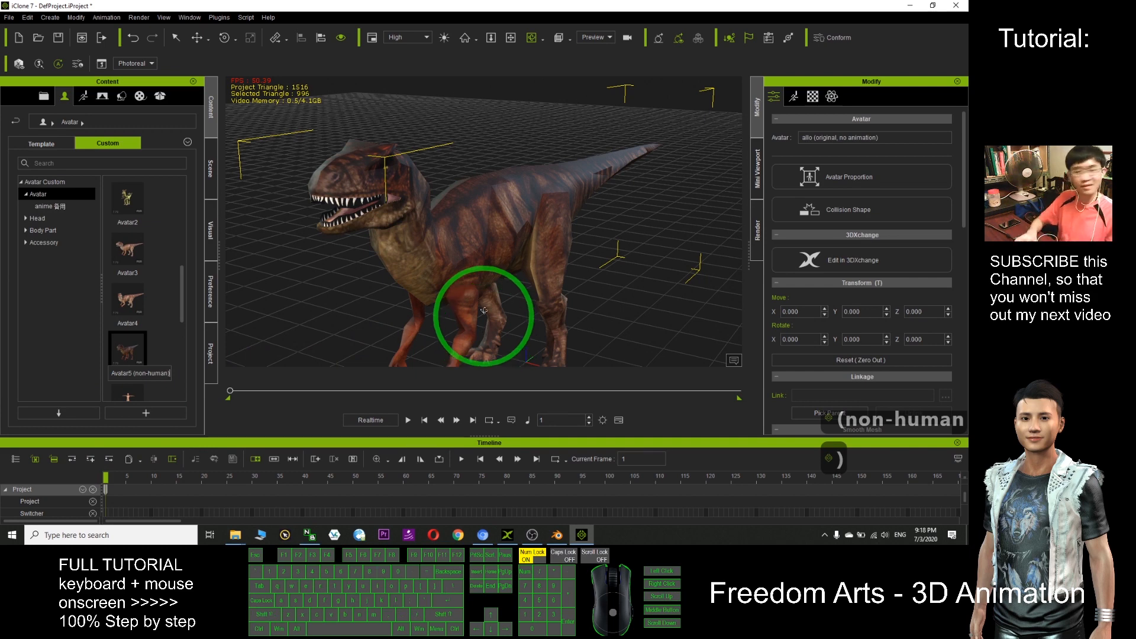
Check the Allosaurus's available motion tools, inspect the Morph Animator for morphs, and close it
scroll(517, 241, "down", 9)
key("x")
left_click_drag(519, 262, 464, 203)
scroll(390, 200, "up", 4)
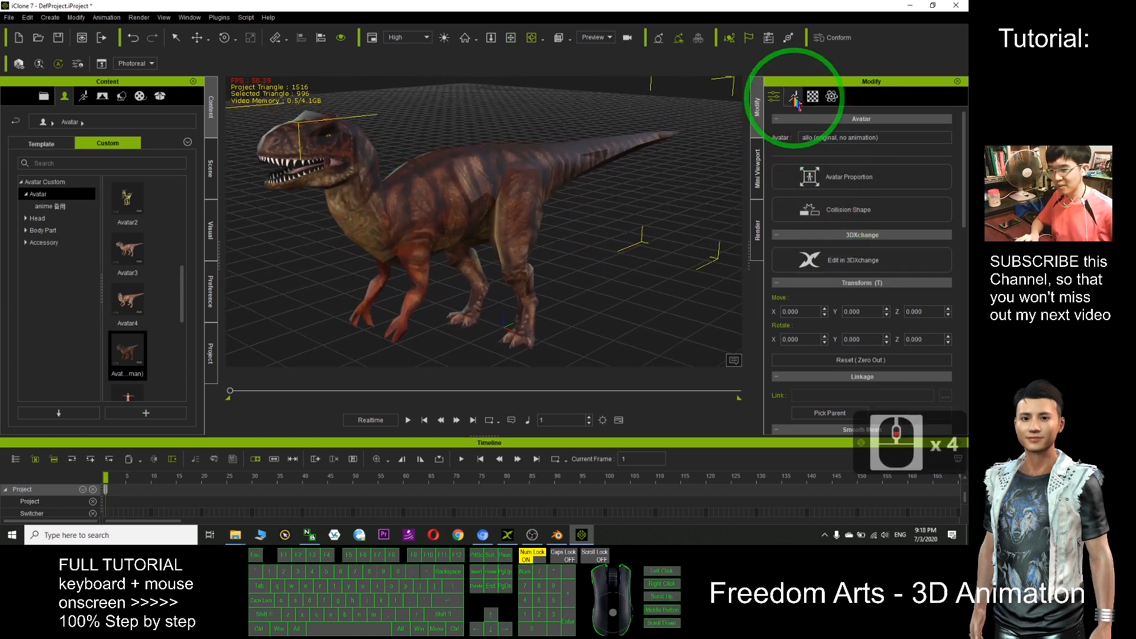
left_click(793, 95)
left_click(858, 233)
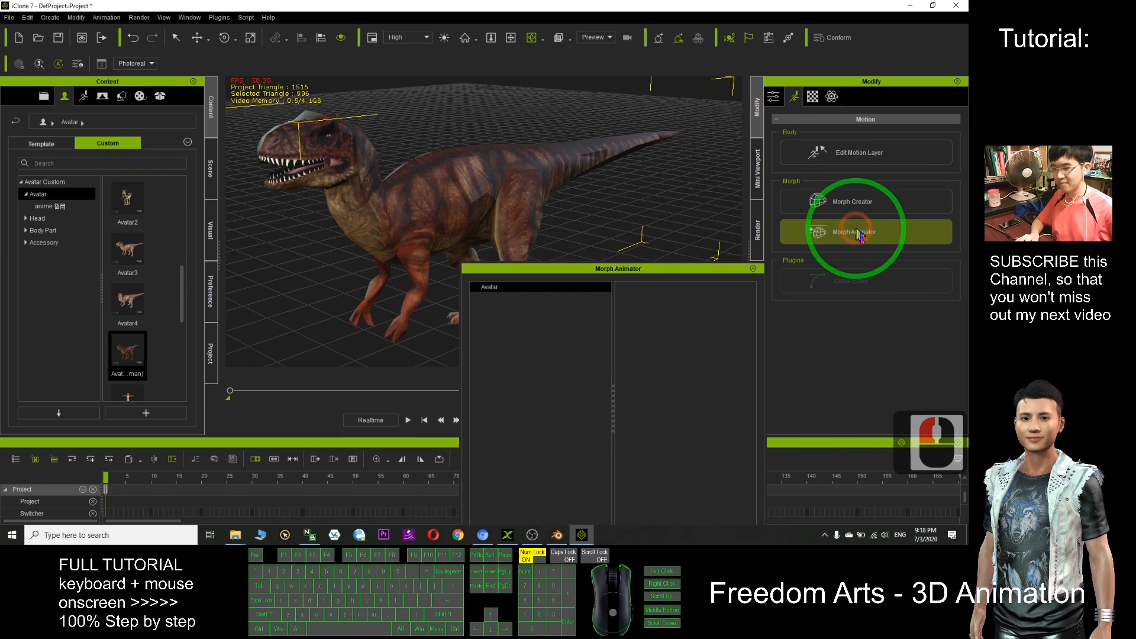
left_click(753, 268)
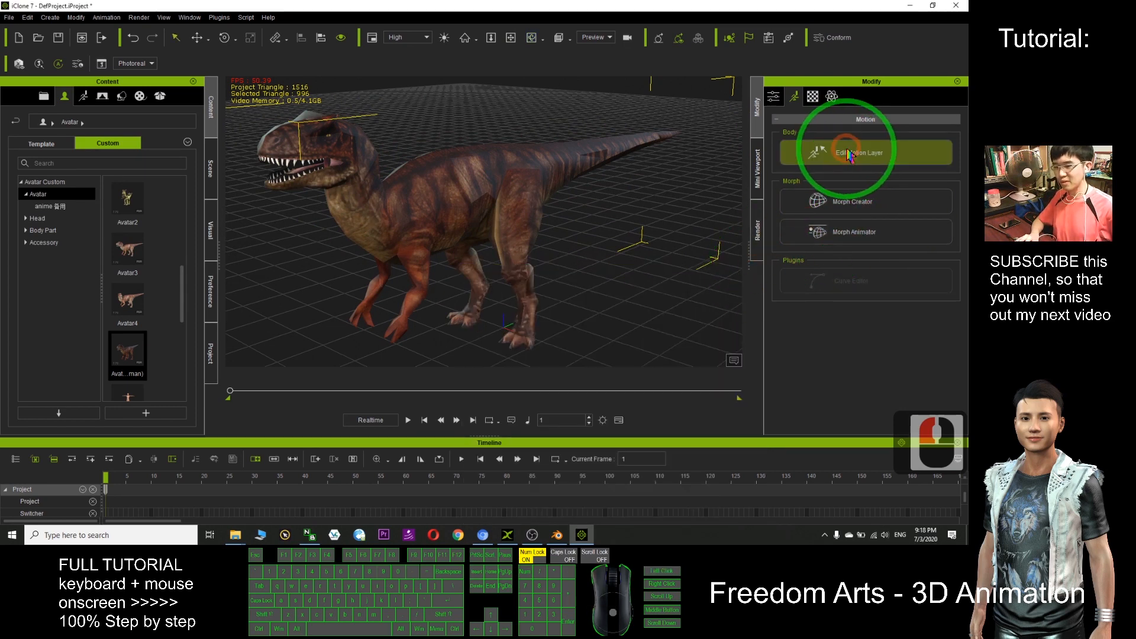
Open Edit Motion Layer for the Allosaurus and place its window clear of the model
left_click(869, 166)
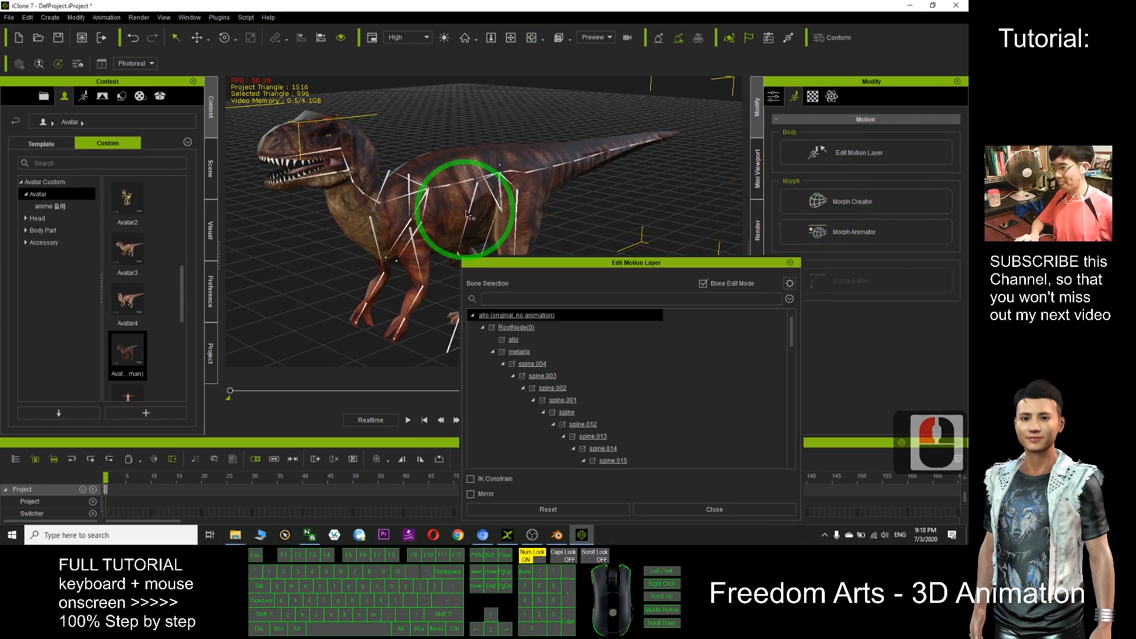
double_click(363, 188)
double_click(354, 183)
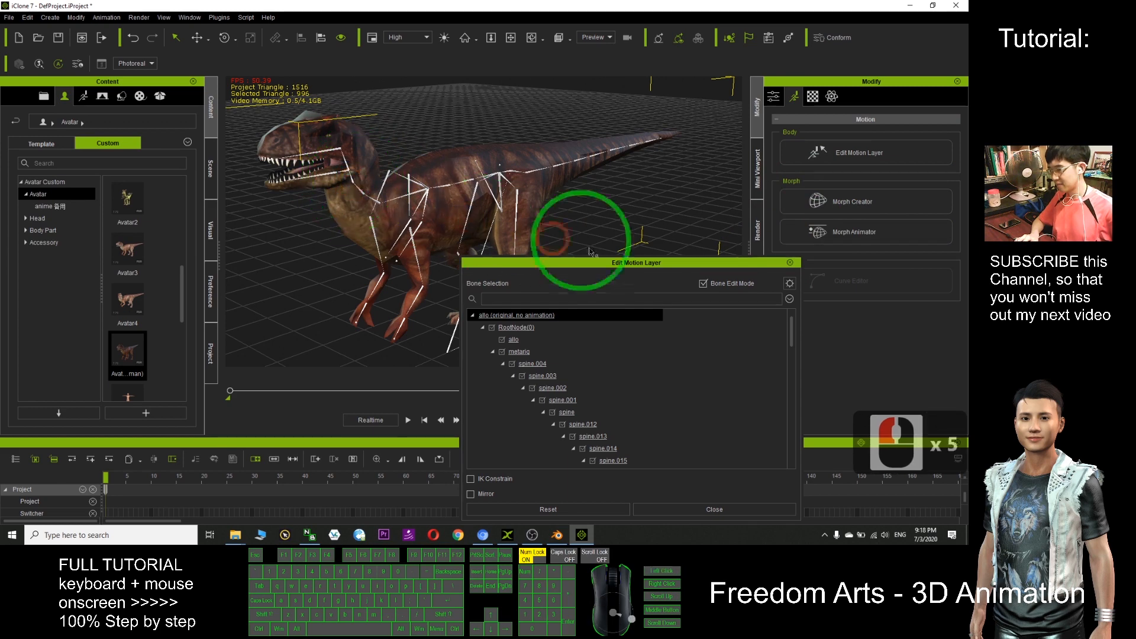
left_click_drag(586, 262, 179, 193)
Rotate the Allosaurus's upper neck bone at frame 1 and close the Edit Motion Layer window
scroll(499, 193, "up", 8)
key("x")
left_click_drag(509, 194, 535, 208)
scroll(669, 215, "up", 8)
key("x")
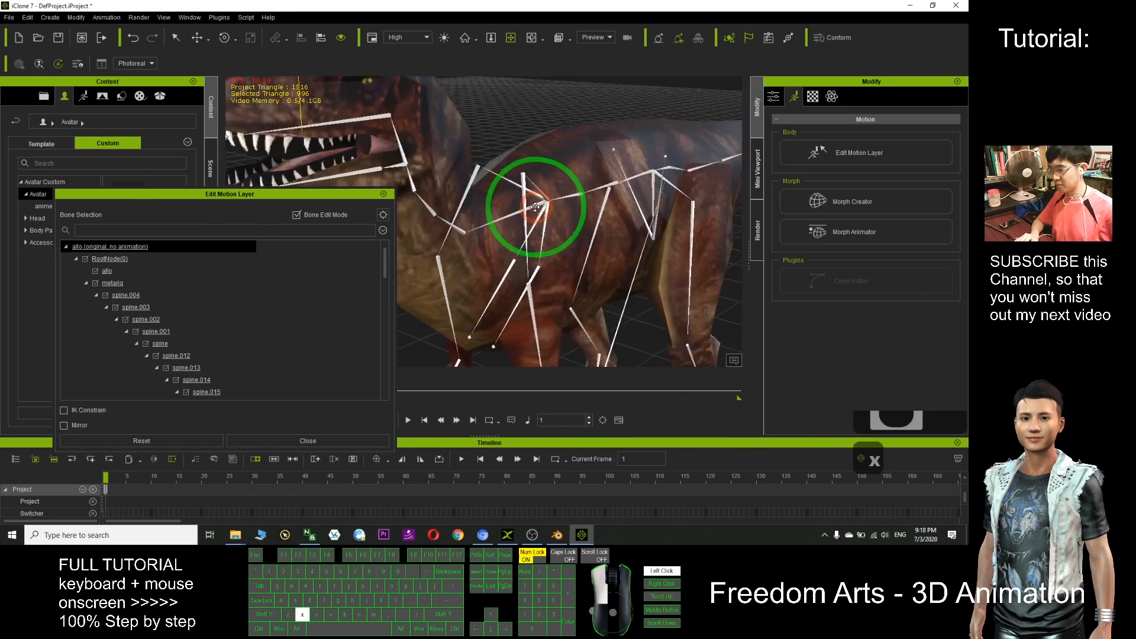
double_click(419, 205)
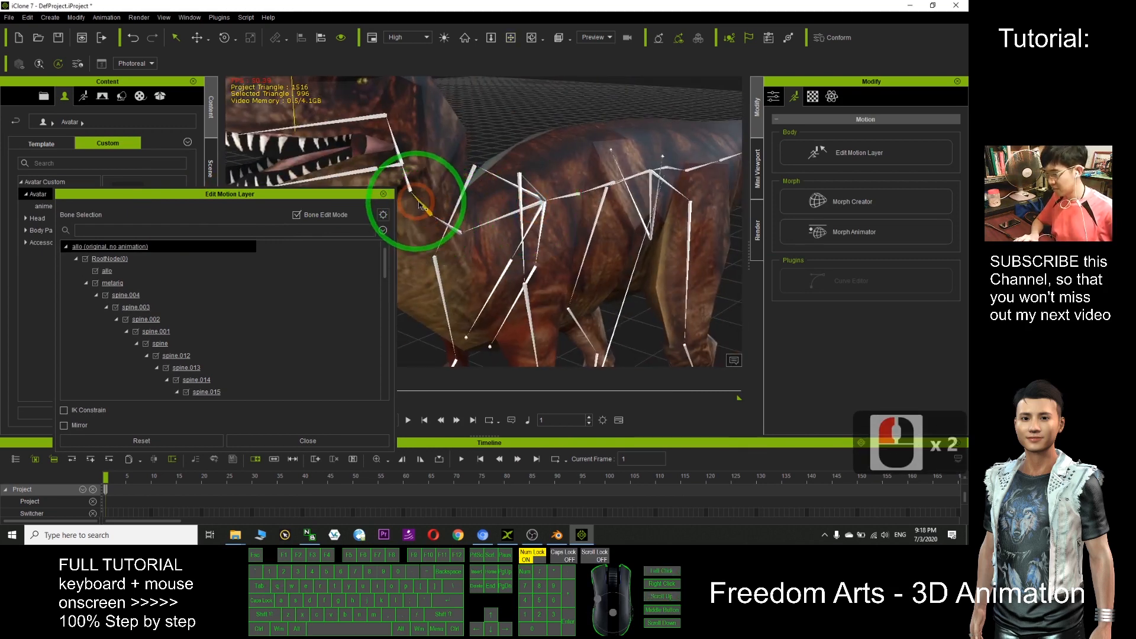
scroll(451, 247, "down", 10)
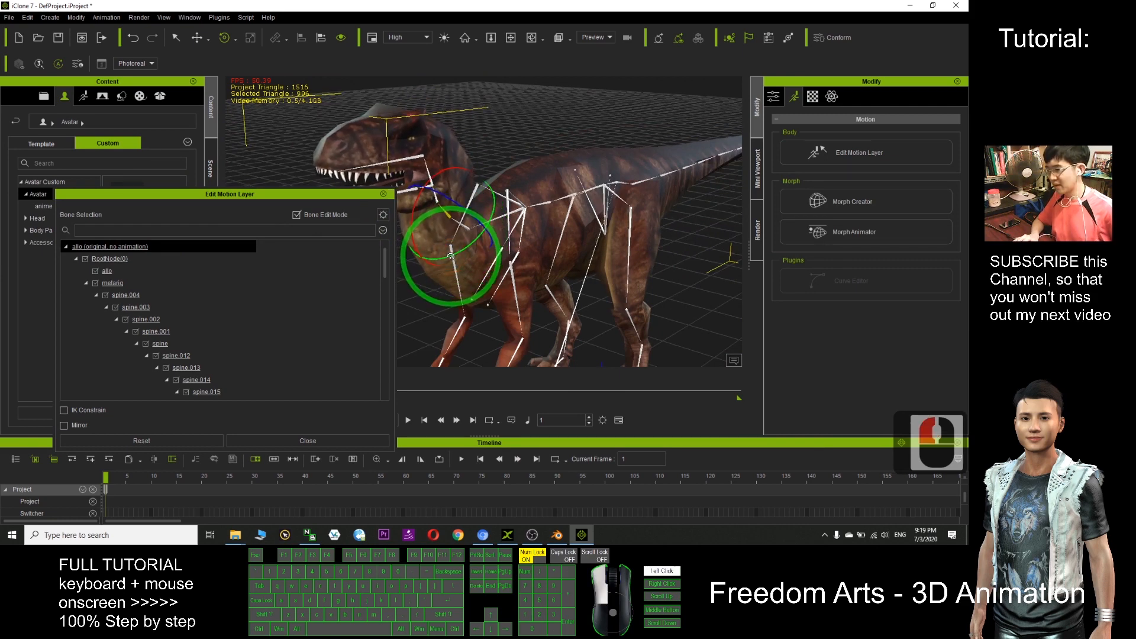
left_click(383, 195)
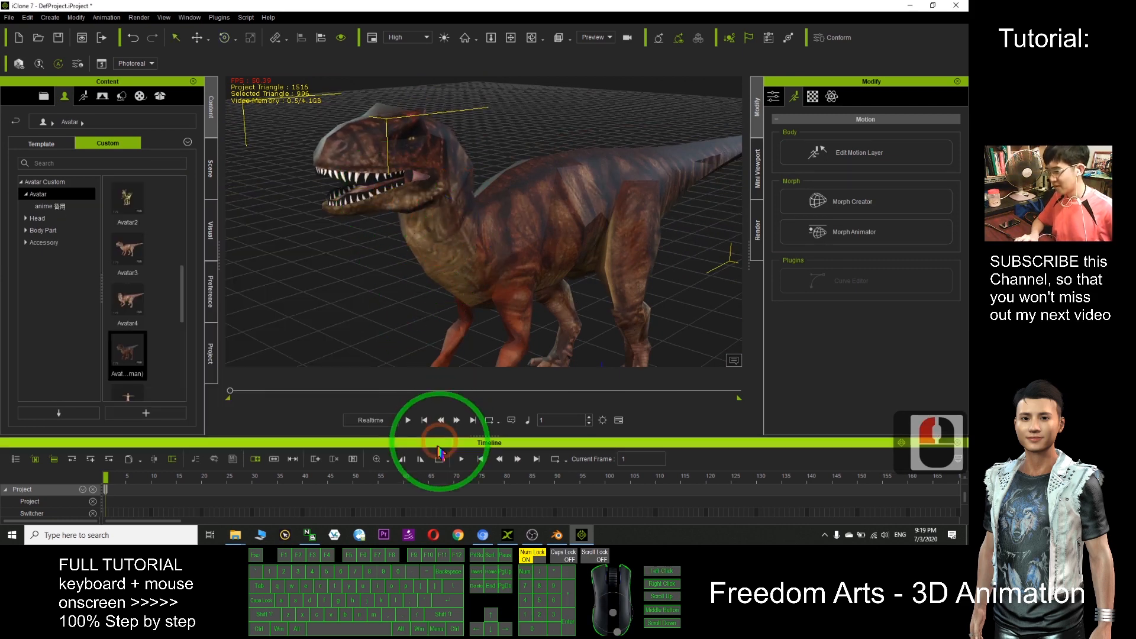
Play to frame 112, rotate the upper neck bone to turn the head away, select the lower jaw bone, and close the motion editor
left_click(408, 421)
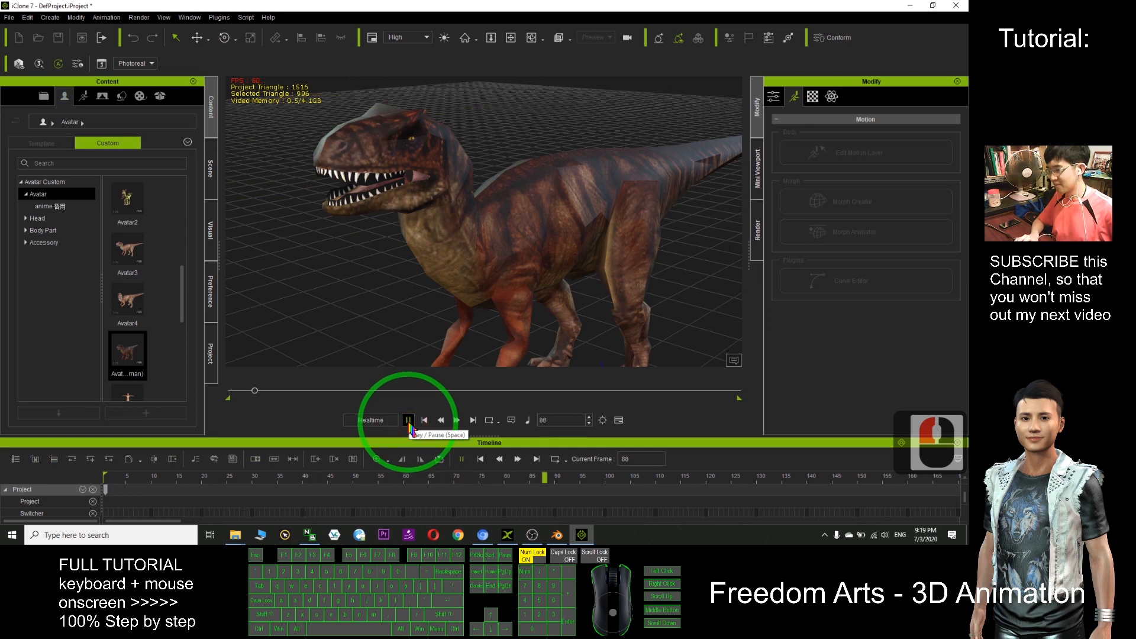
left_click(837, 152)
left_click(468, 220)
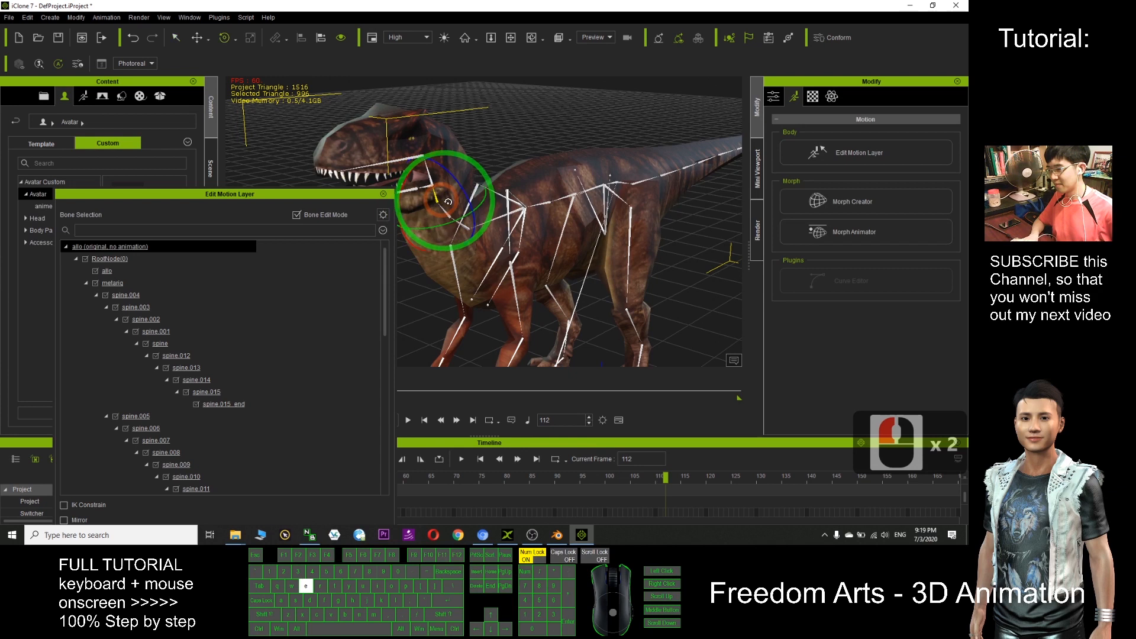
key("e")
left_click_drag(459, 217, 426, 224)
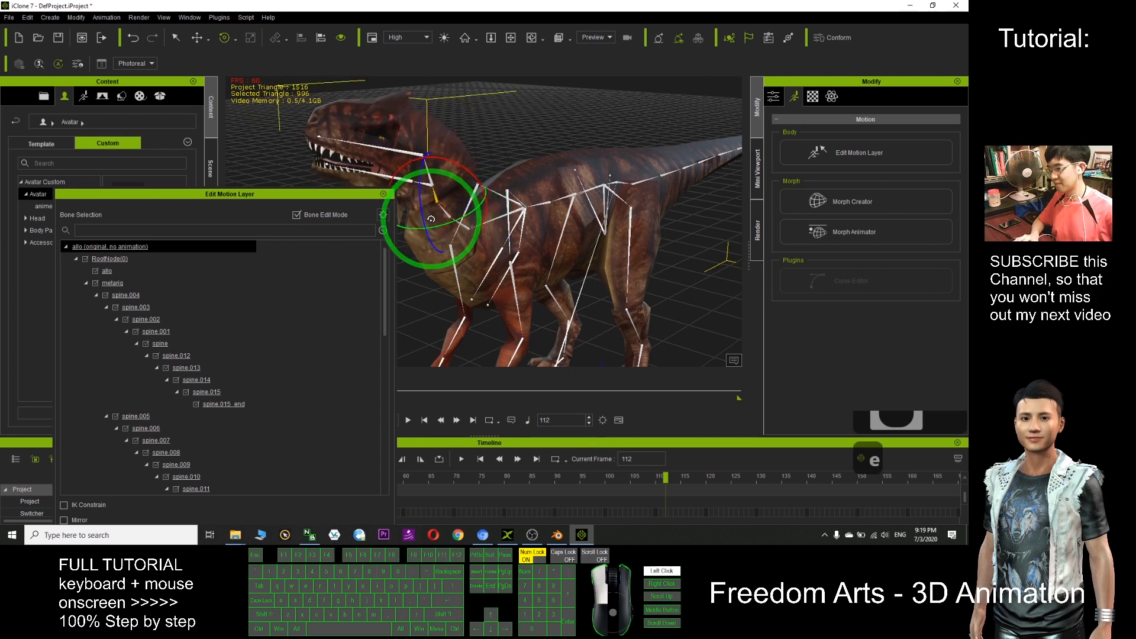
left_click(382, 181)
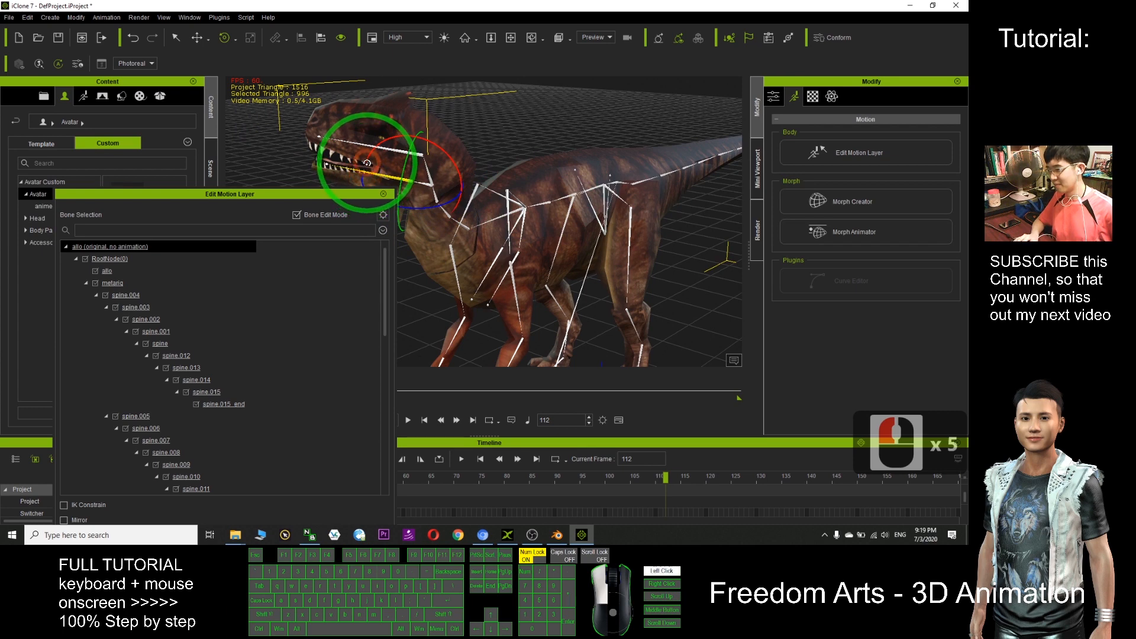
left_click(384, 195)
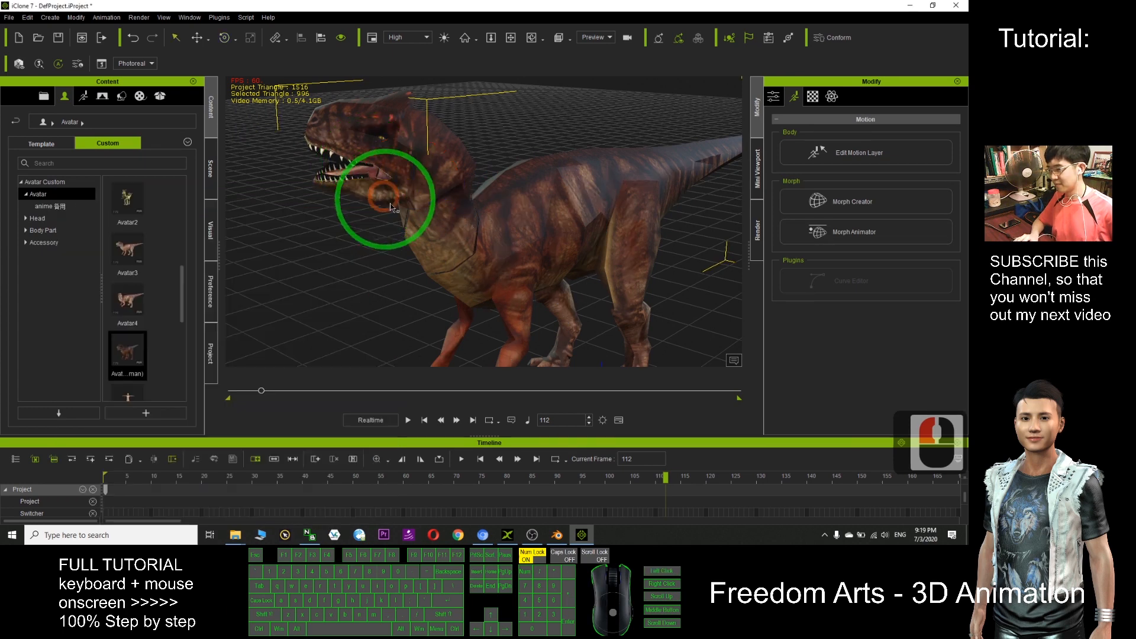
Play on to frame 245, reopen Edit Motion Layer, and rotate the upper neck bone to turn the head back
left_click(408, 421)
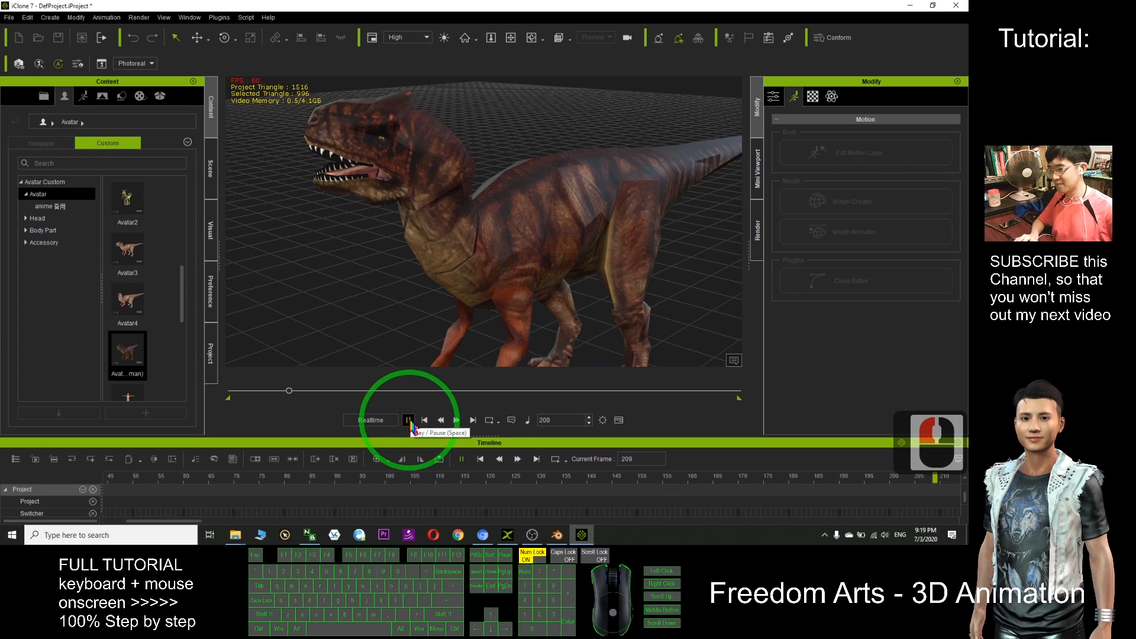
left_click(409, 420)
left_click(839, 152)
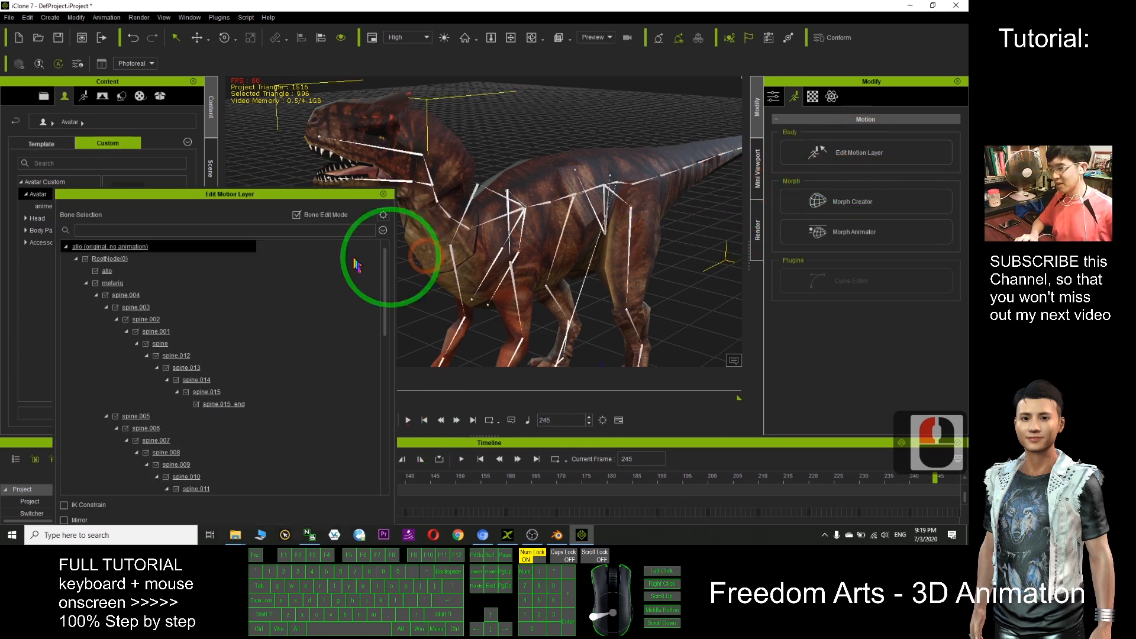
double_click(437, 203)
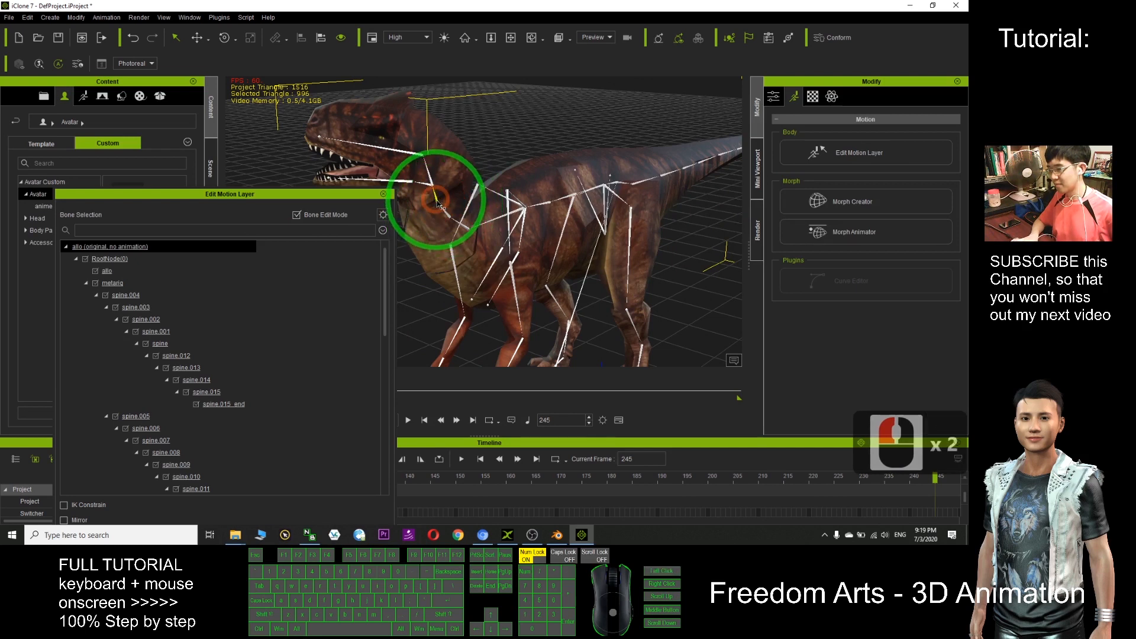
key("e")
left_click_drag(437, 203, 388, 195)
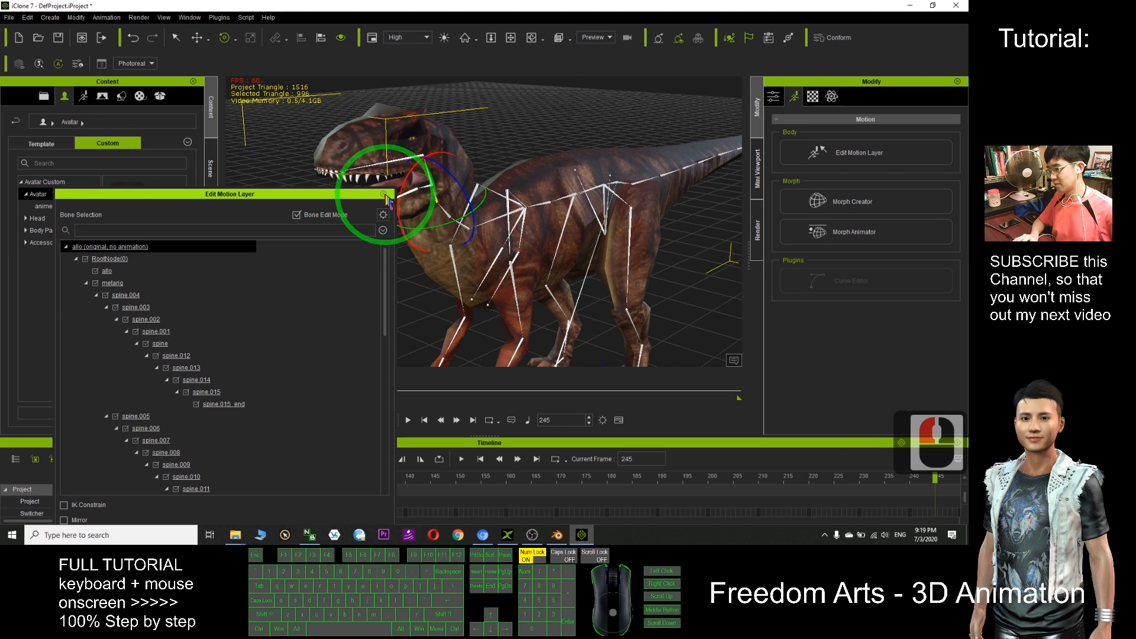
Close Edit Motion Layer, play on to frame 364, and reopen Edit Motion Layer for the Allosaurus
left_click(384, 195)
left_click(456, 420)
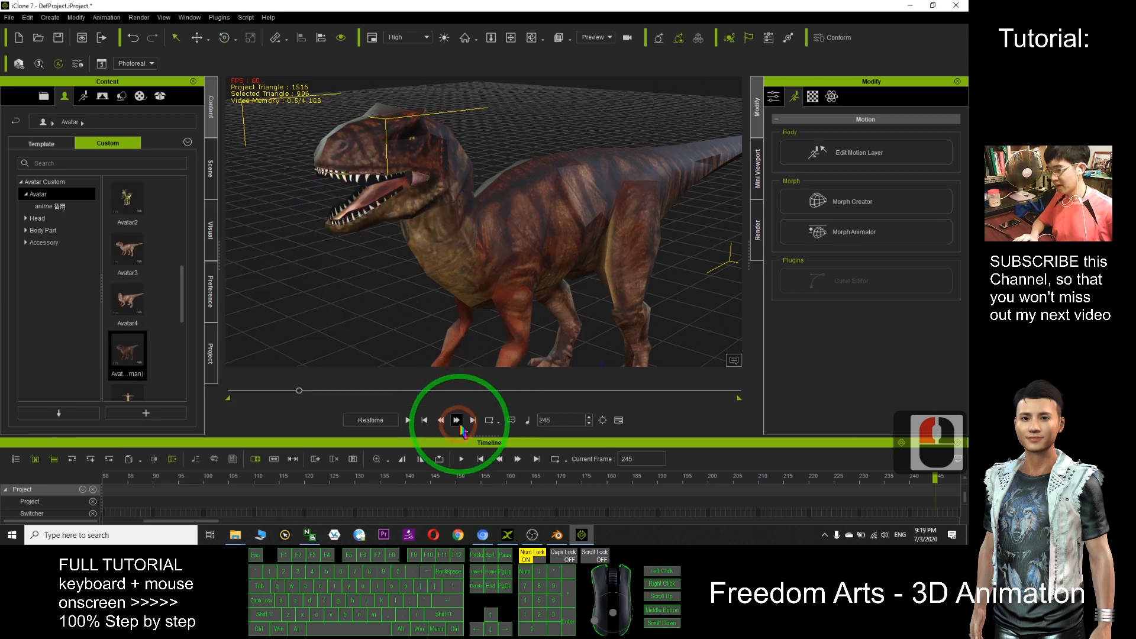
left_click(408, 421)
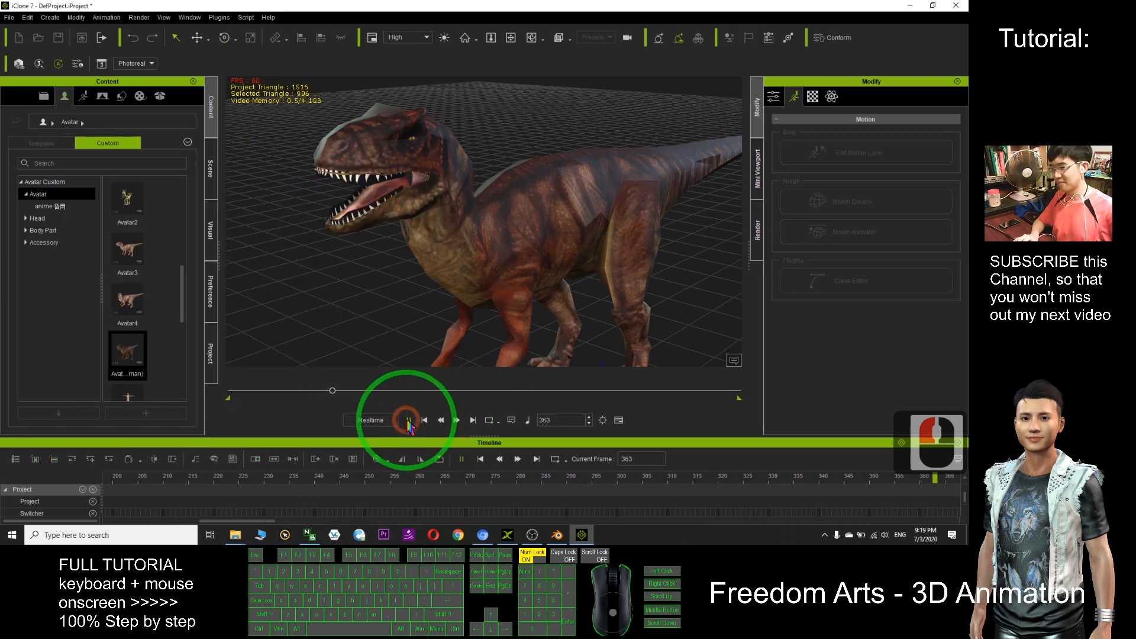
left_click(409, 421)
left_click(832, 155)
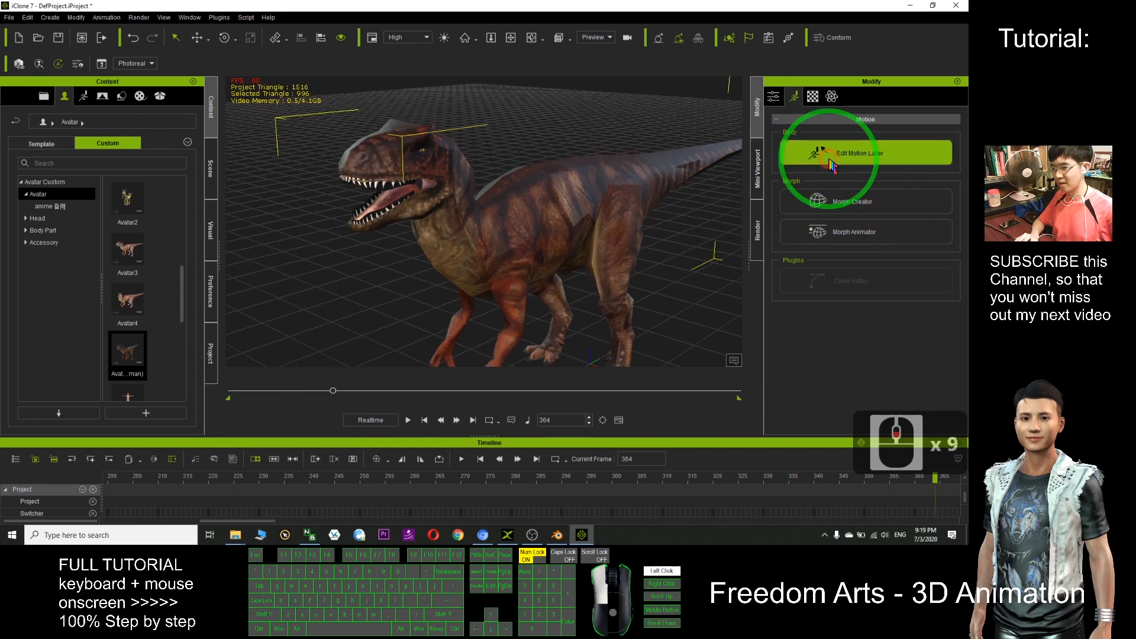
Select a bone near the base of the Allosaurus's tail and rotate it at frame 364
left_click(685, 191)
left_click(657, 178)
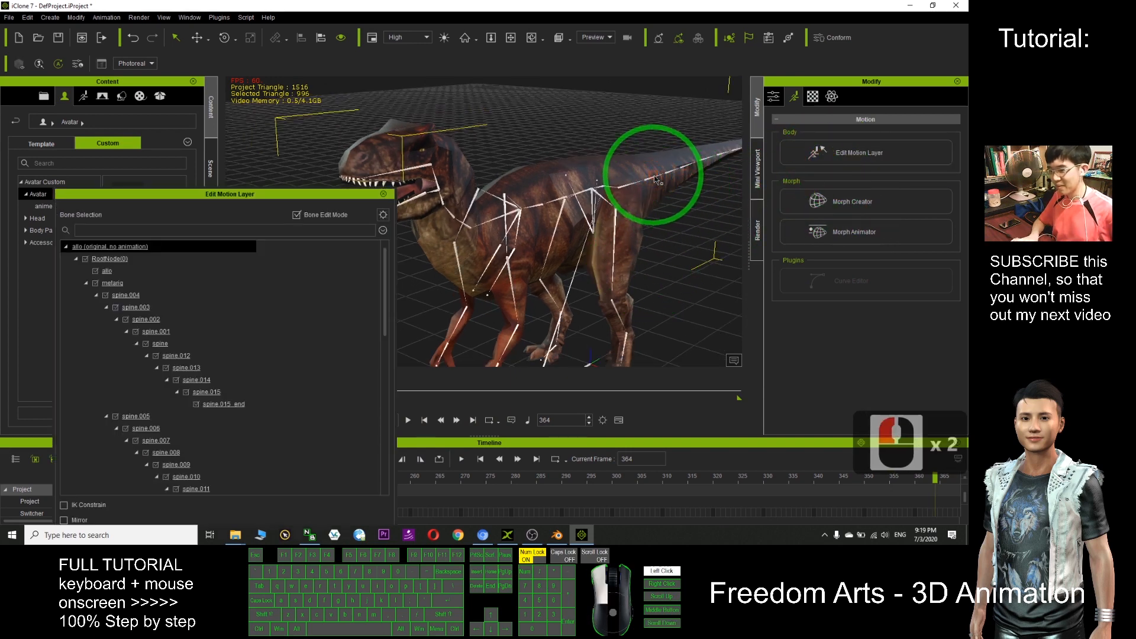
double_click(653, 183)
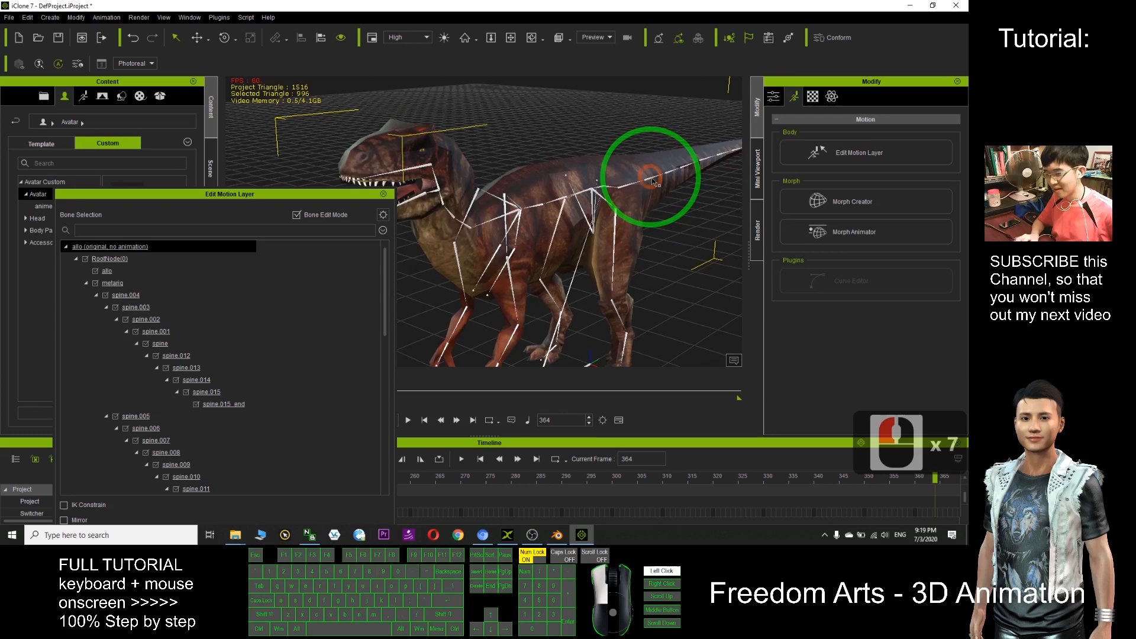
left_click(668, 200)
scroll(678, 206, "up", 4)
key("x")
left_click_drag(678, 207, 453, 234)
left_click(455, 237)
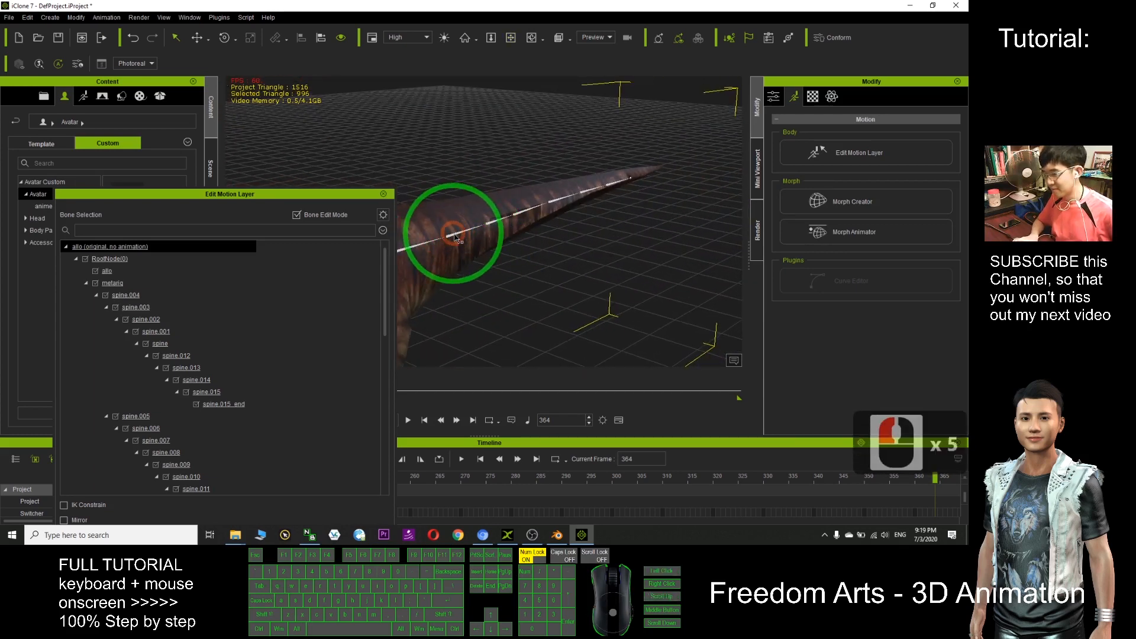
key("x")
left_click_drag(495, 258, 539, 260)
scroll(492, 263, "up", 13)
key("q")
left_click(537, 254)
key("e")
mouse_move(542, 269)
left_mouse_down()
mouse_move(520, 259)
mouse_move(529, 269)
left_mouse_up()
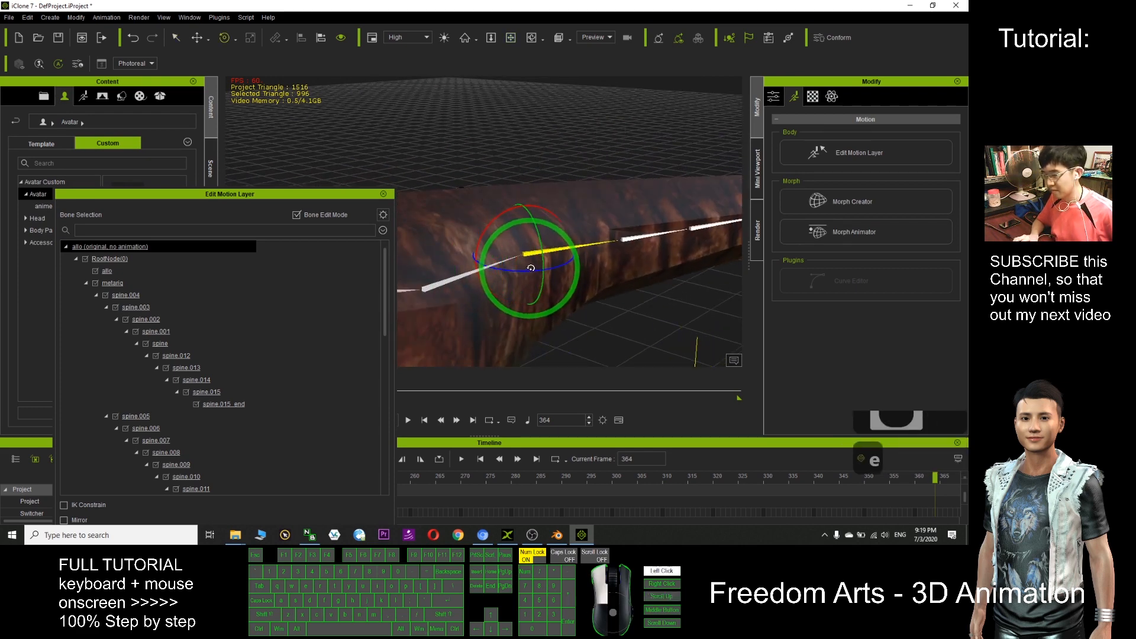
Select a bone farther toward the tail tip and rotate it at frame 364 to bend the tail
scroll(641, 243, "down", 11)
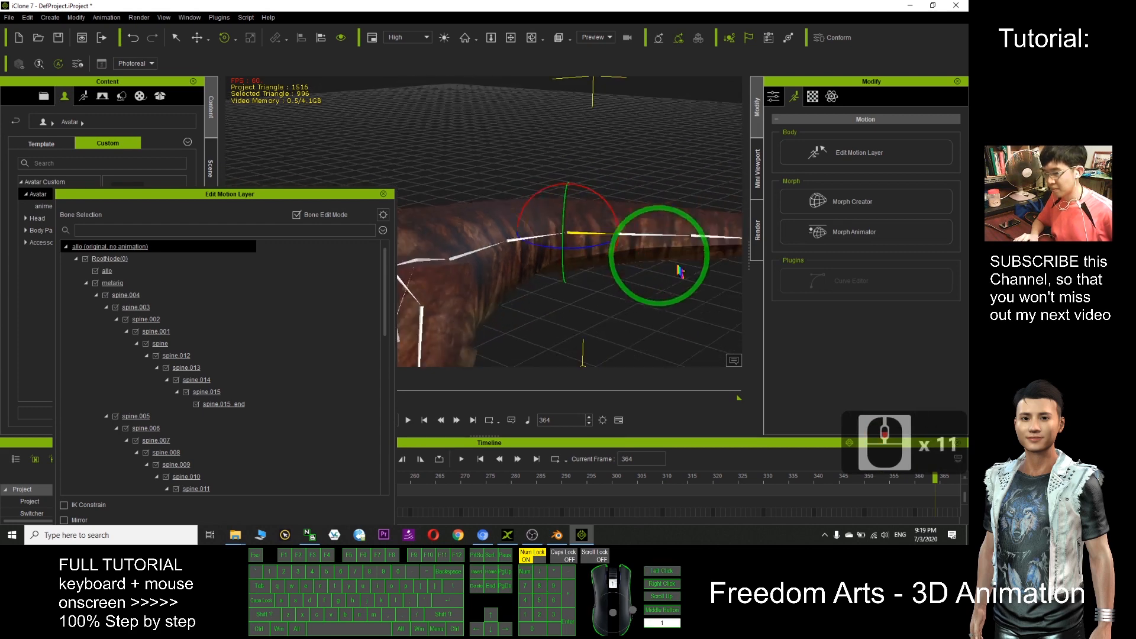
scroll(681, 271, "down", 20)
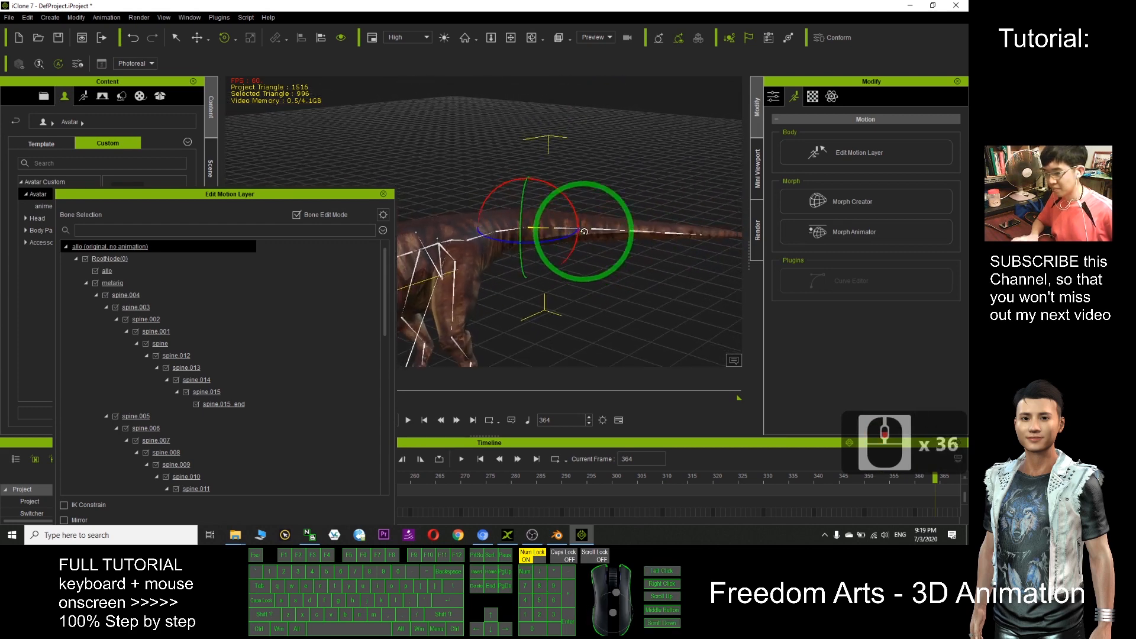
double_click(611, 237)
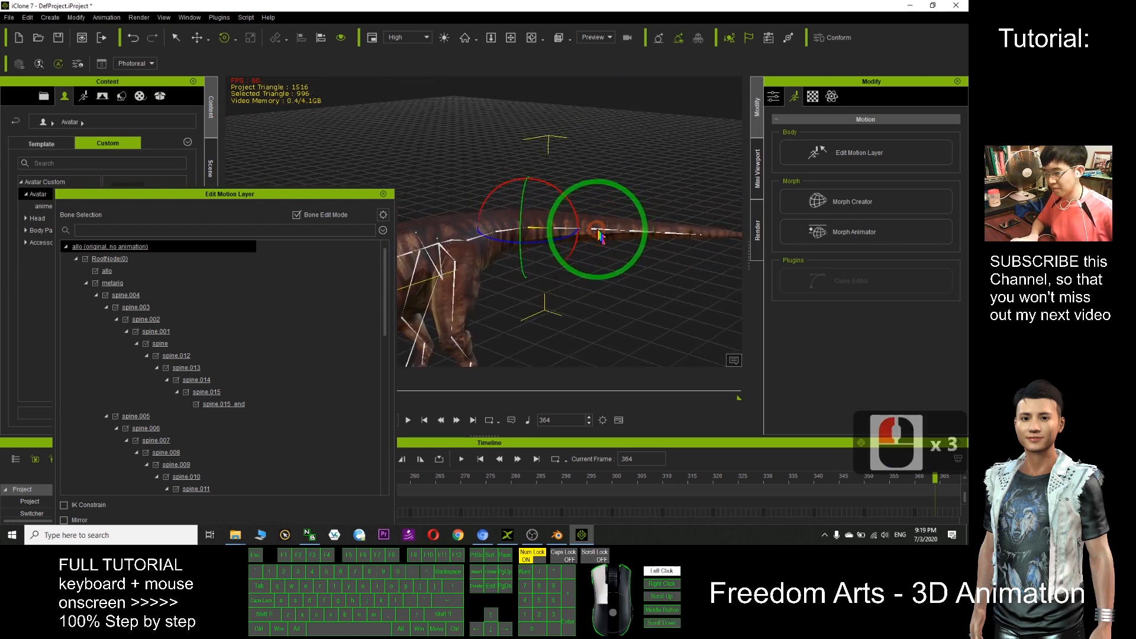
scroll(604, 243, "down", 15)
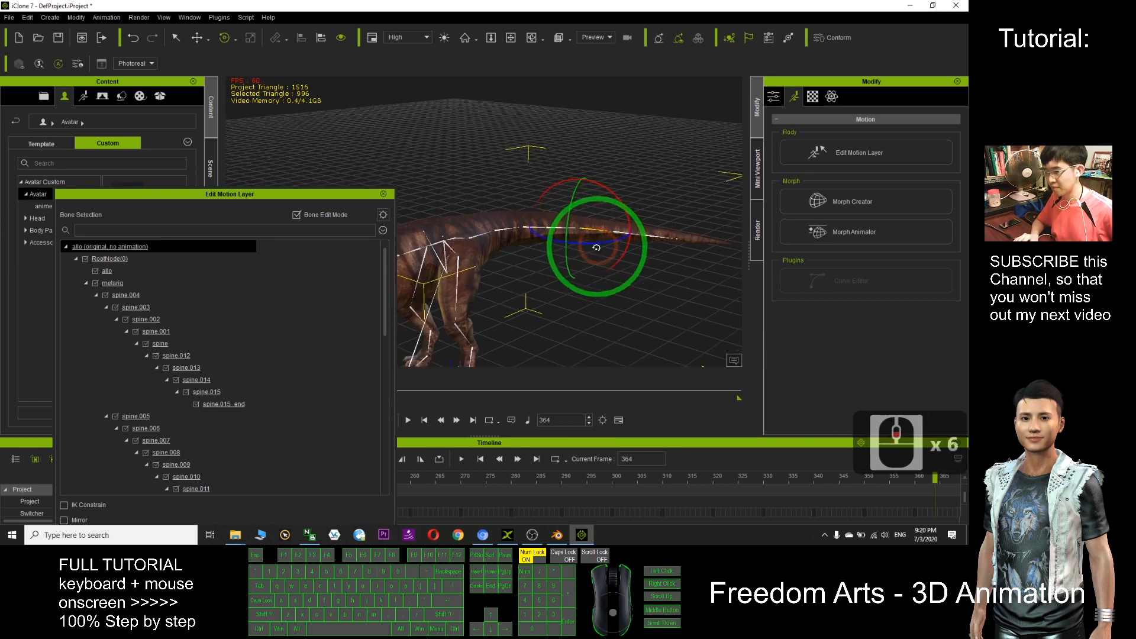
Move the Edit Motion Layer window clear of the playback controls and play on to frame 453
left_click_drag(352, 195, 275, 75)
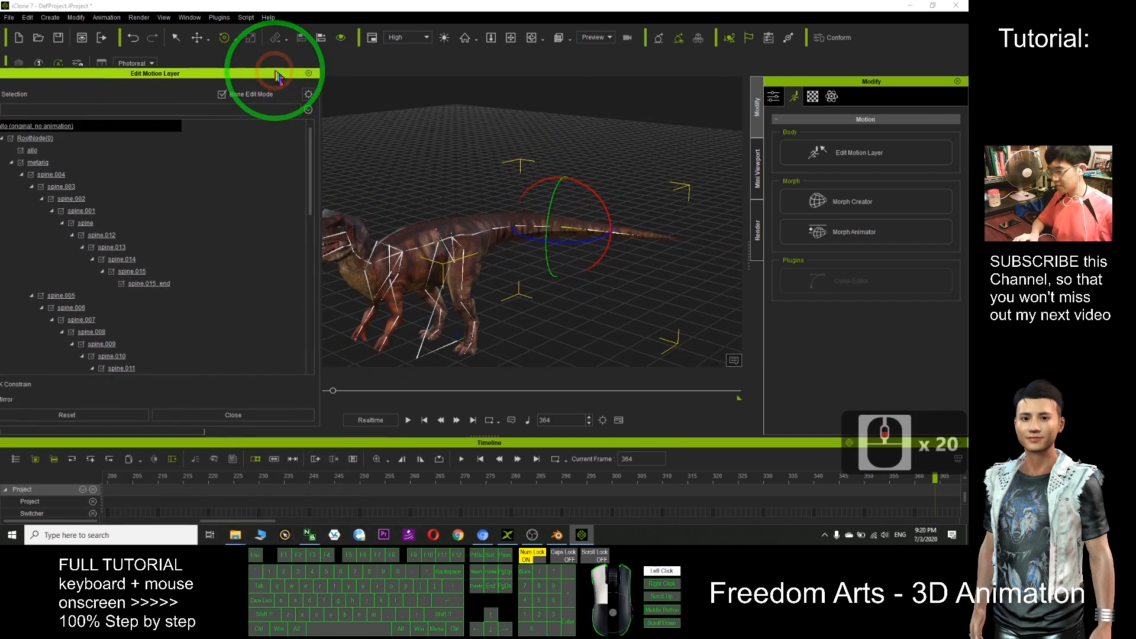
left_click(408, 420)
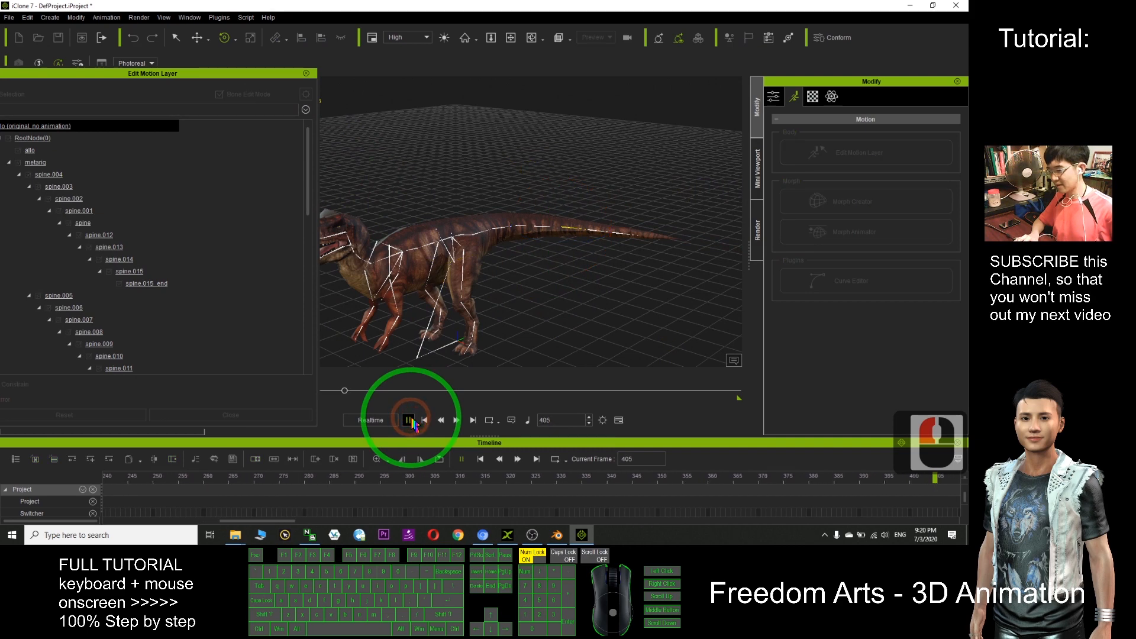
left_click(409, 420)
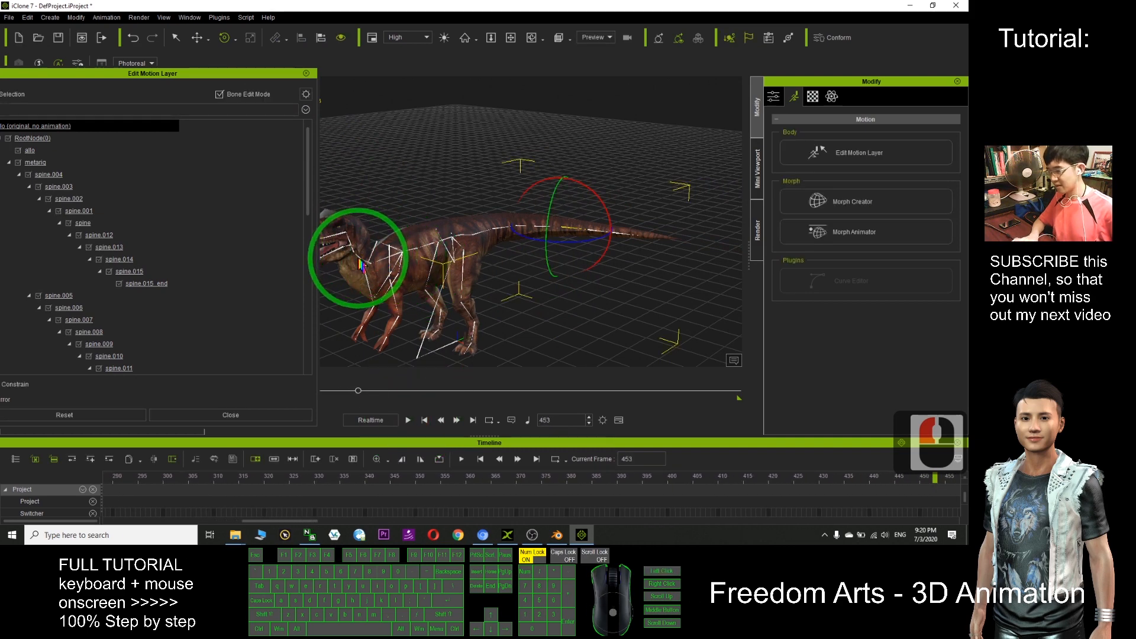
At frame 453, rotate the upper neck bone to raise the head and the lower jaw bone to open the mouth wide
scroll(363, 265, "up", 20)
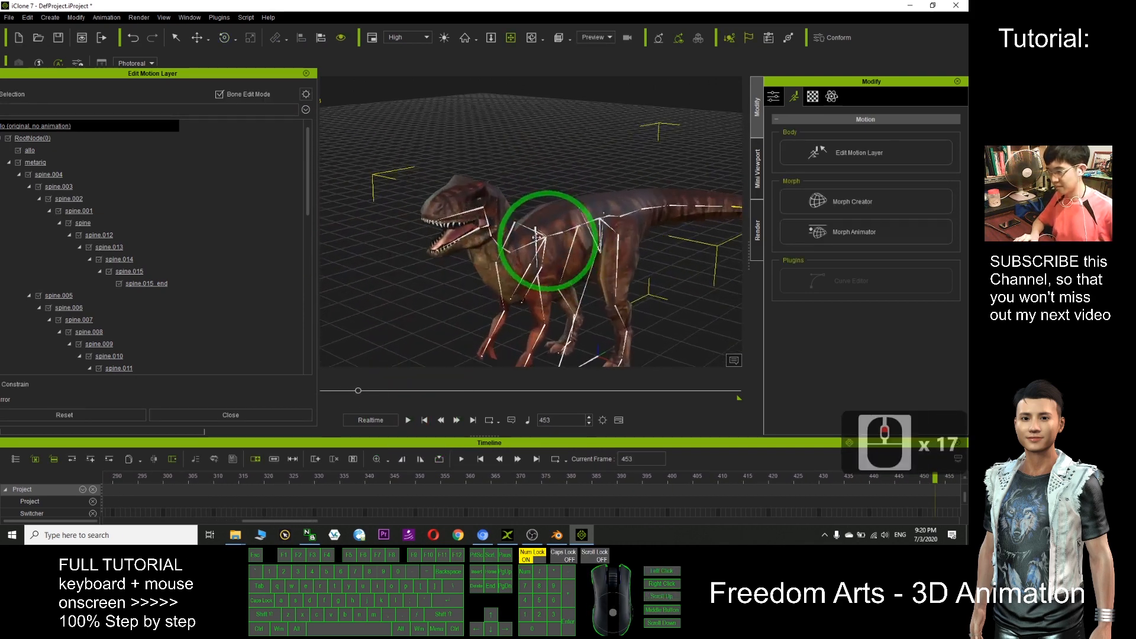
scroll(497, 265, "up", 3)
scroll(506, 243, "up", 4)
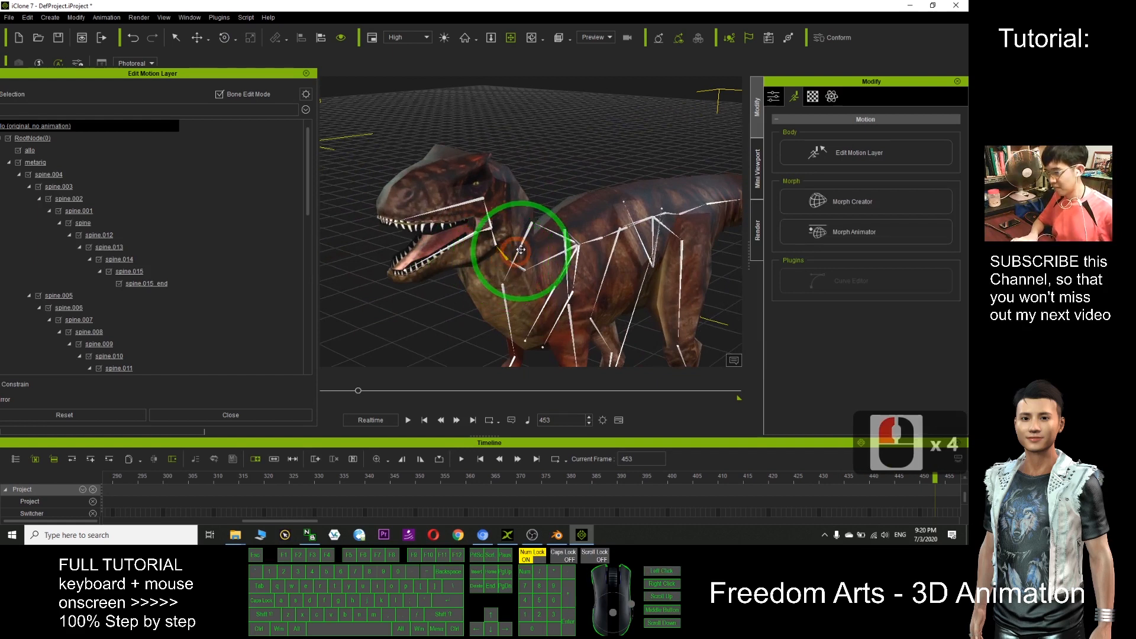
key("e")
left_click_drag(490, 226, 462, 194)
left_click(471, 210)
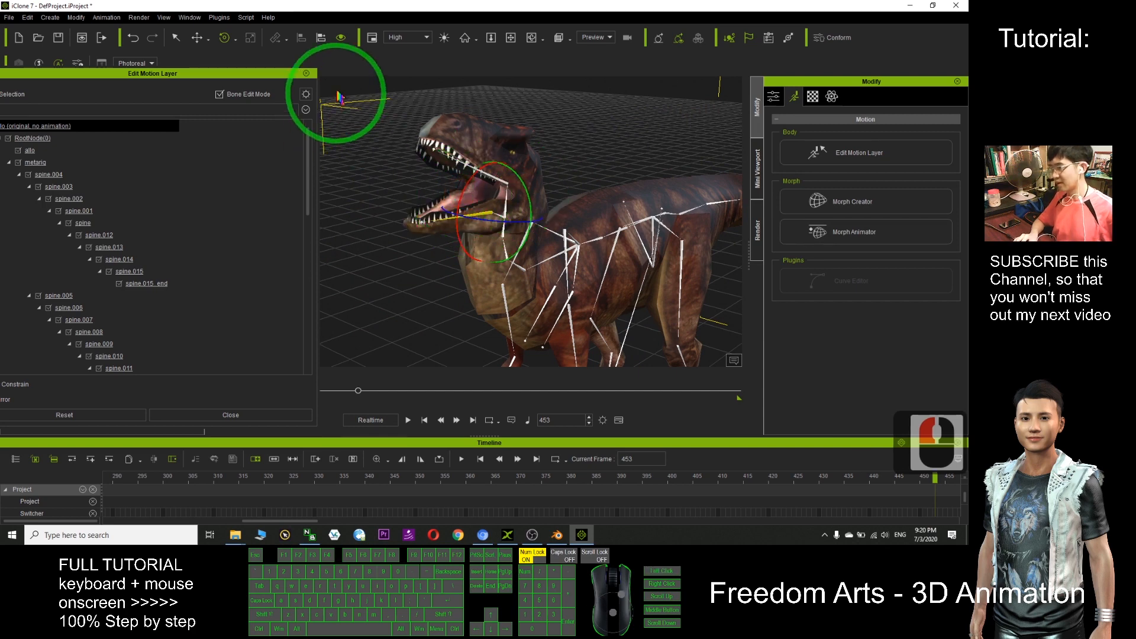
Move the Edit Motion Layer window off the timeline slider, close it, and return the playhead to frame 1
left_click_drag(254, 74, 306, 20)
left_click_drag(358, 392, 268, 391)
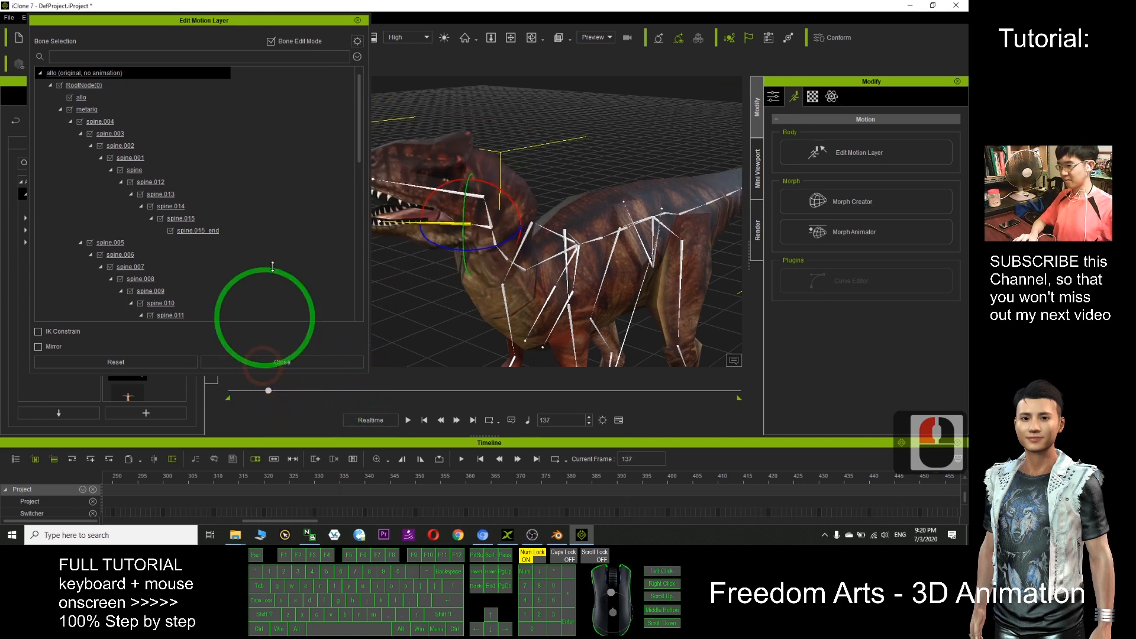
left_click(360, 22)
left_click_drag(266, 392, 198, 383)
Play the Allosaurus animation from frame 1 to frame 528 and examine the raised head and open mouth from the other side
scroll(568, 288, "up", 8)
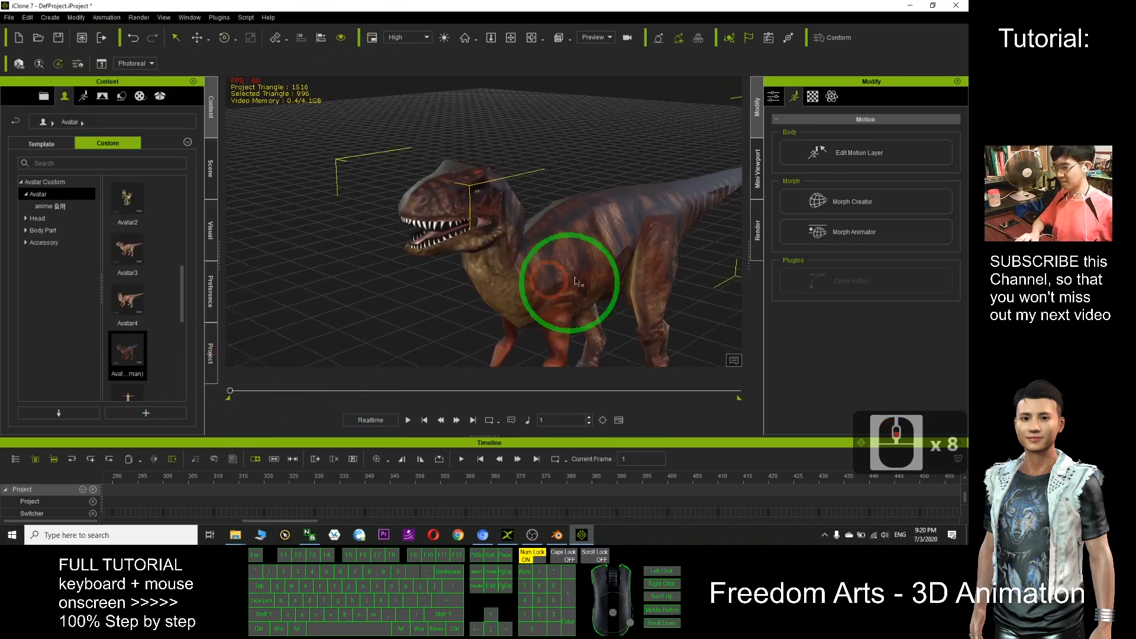
scroll(571, 285, "down", 19)
key("x")
left_click_drag(586, 272, 486, 320)
scroll(516, 263, "up", 11)
key("x")
left_click(408, 420)
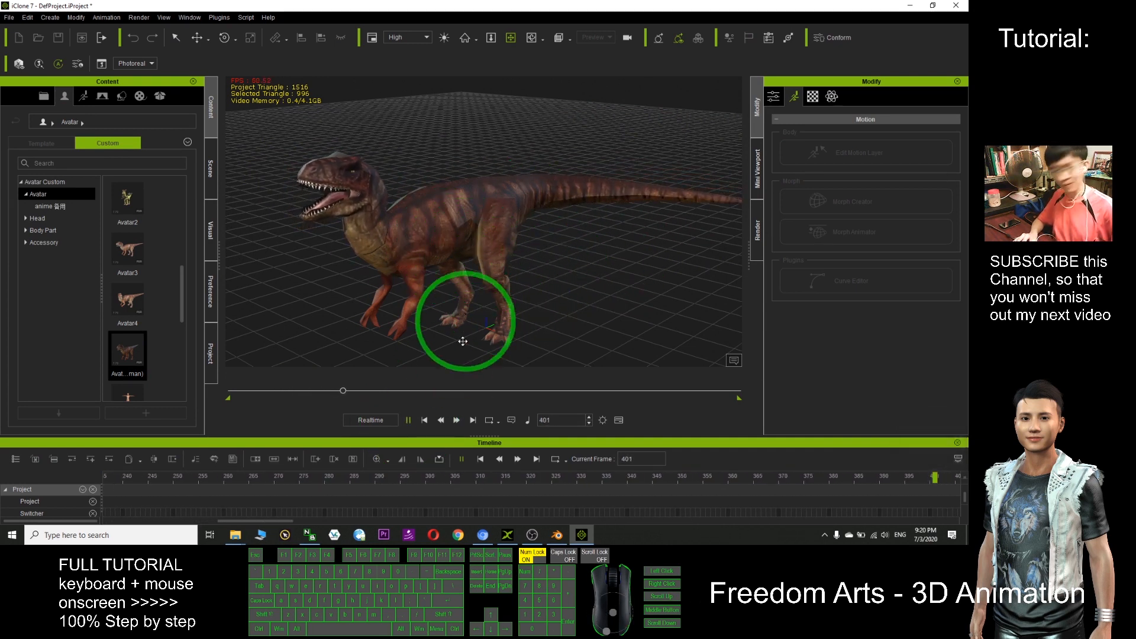
left_click(408, 420)
scroll(464, 294, "up", 8)
scroll(464, 294, "down", 4)
key("x")
key("c")
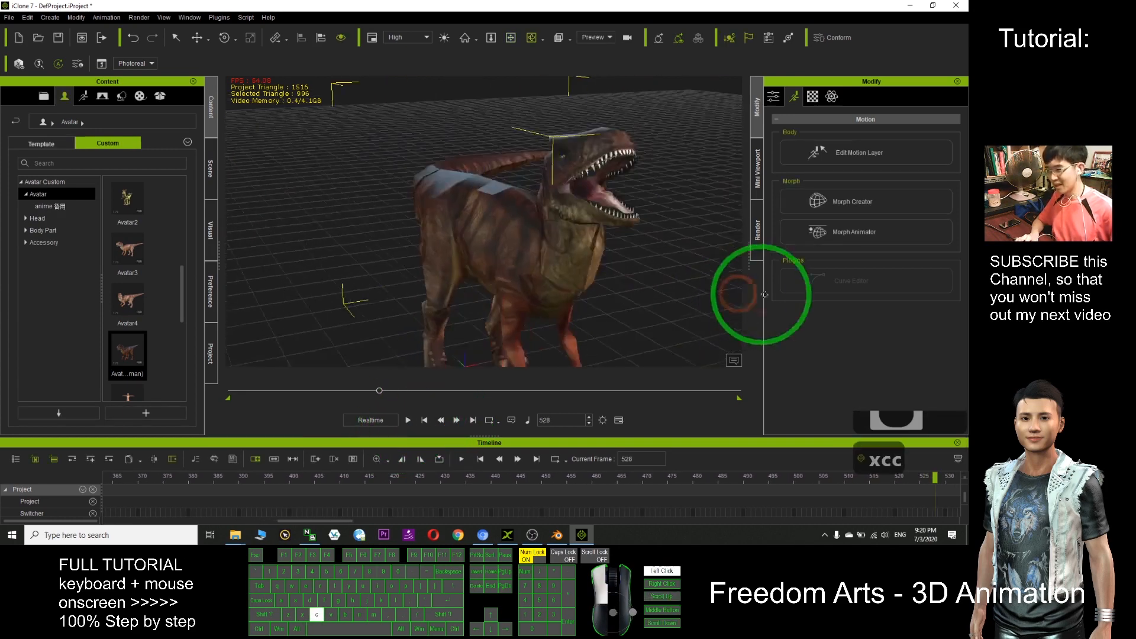